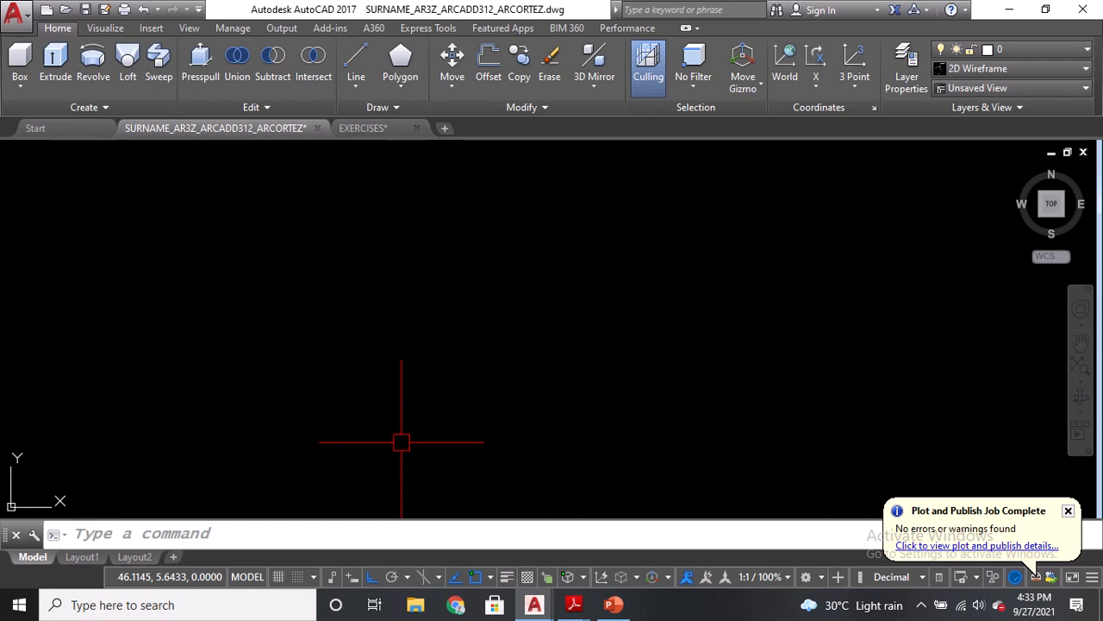
Open the Layer Properties Manager and review the property columns of layer 0.
{"action": "type", "text": "LA"}
{"action": "key", "text": "Return"}
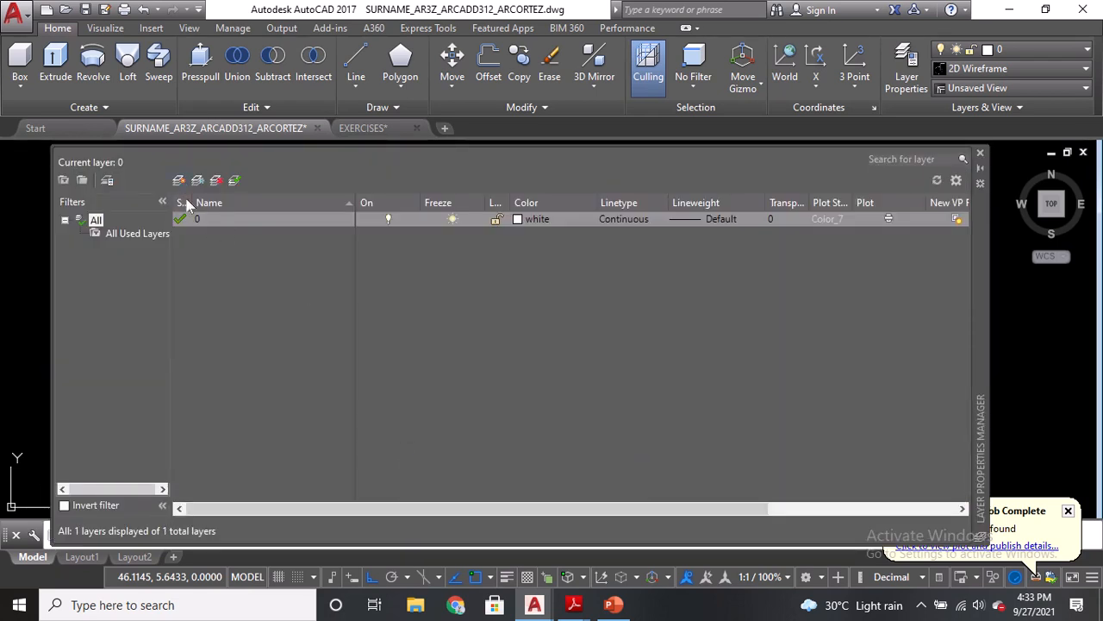
{"action": "key", "text": "ctrl"}
{"action": "key", "text": "ctrl"}
{"action": "key", "text": "ctrl"}
{"action": "key", "text": "ctrl"}
{"action": "key", "text": "ctrl"}
{"action": "left_click", "coordinate": [535, 221]}
{"action": "left_click", "coordinate": [872, 205]}
{"action": "left_click", "coordinate": [890, 223]}
Move the Layer Properties Manager around, dock it beside the drawing area, and float it again.
{"action": "left_click_drag", "start_coordinate": [977, 270], "coordinate": [979, 237]}
{"action": "left_click", "coordinate": [978, 297]}
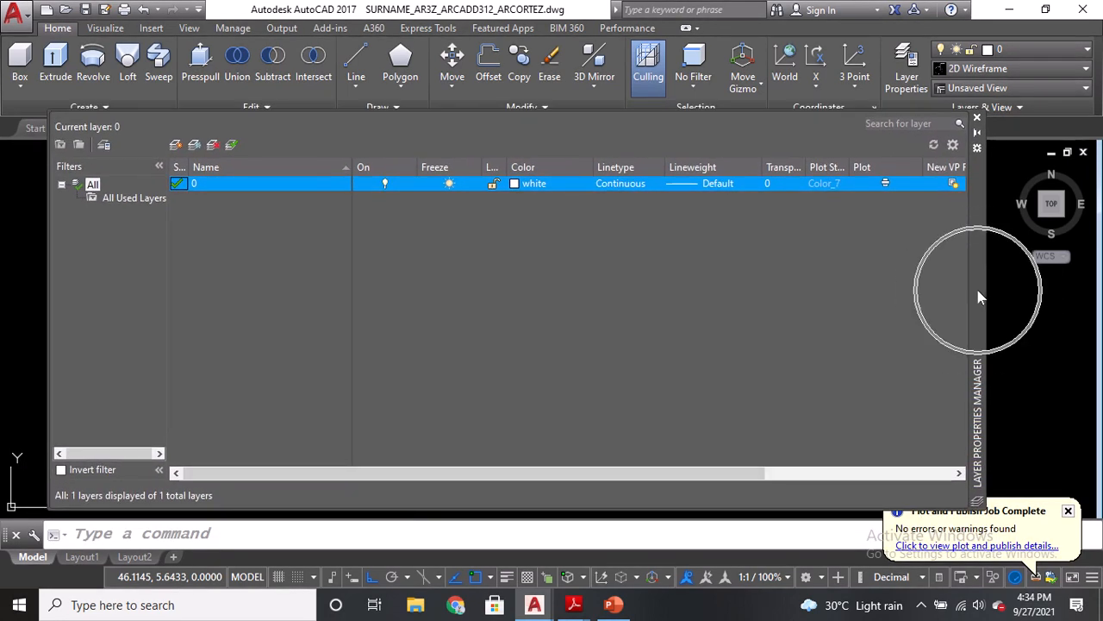
{"action": "mouse_move", "coordinate": [978, 290]}
{"action": "left_mouse_down"}
{"action": "mouse_move", "coordinate": [951, 289]}
{"action": "mouse_move", "coordinate": [959, 261]}
{"action": "mouse_move", "coordinate": [993, 287]}
{"action": "left_mouse_up"}
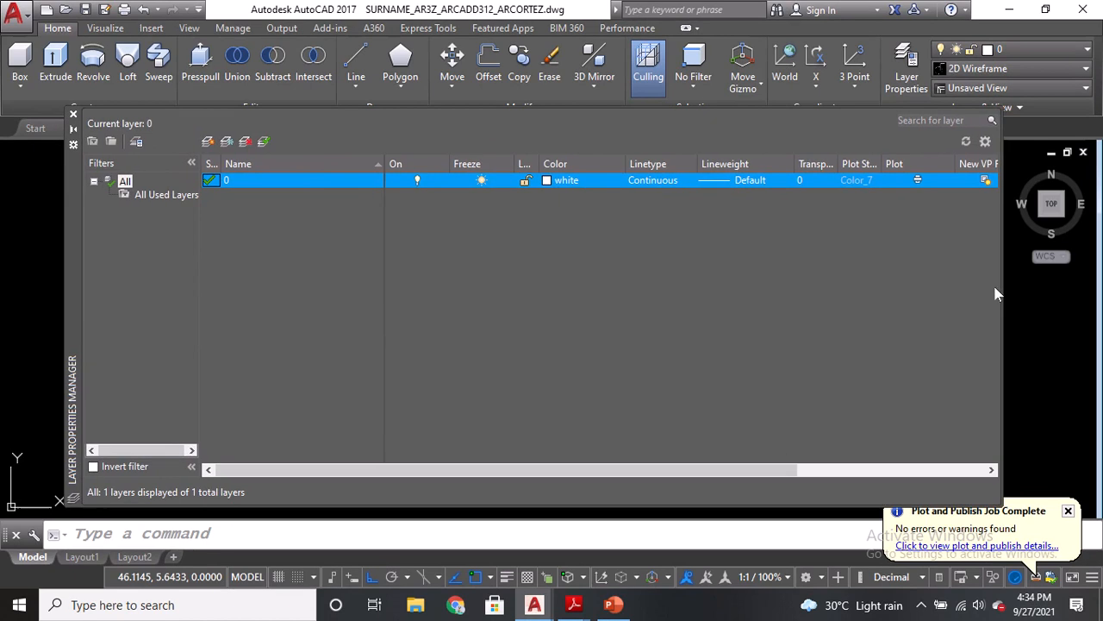
{"action": "left_click_drag", "start_coordinate": [75, 207], "coordinate": [4, 217]}
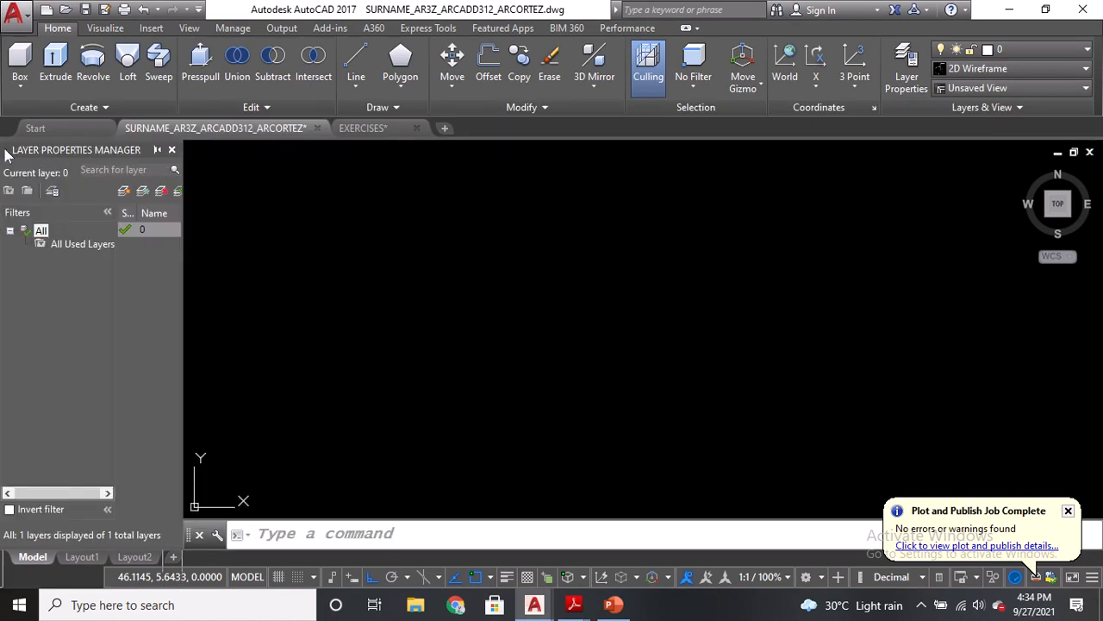
{"action": "left_click_drag", "start_coordinate": [7, 154], "coordinate": [303, 251]}
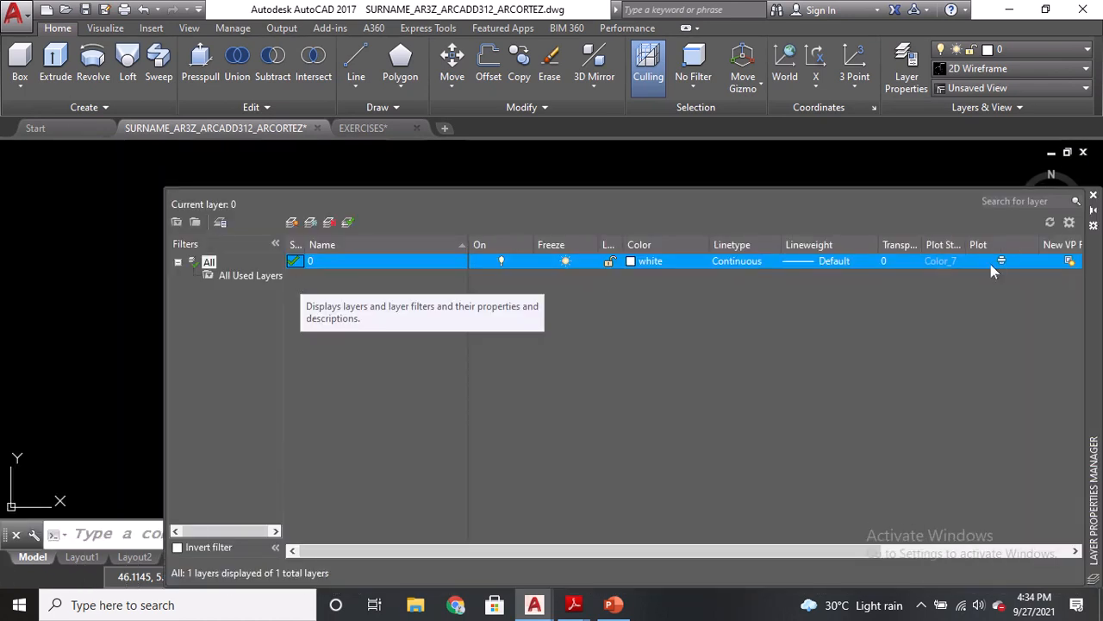
Try auto-hiding the Layer Properties Manager, and reposition the expanded palette over the middle of the drawing area.
{"action": "left_click", "coordinate": [1094, 211]}
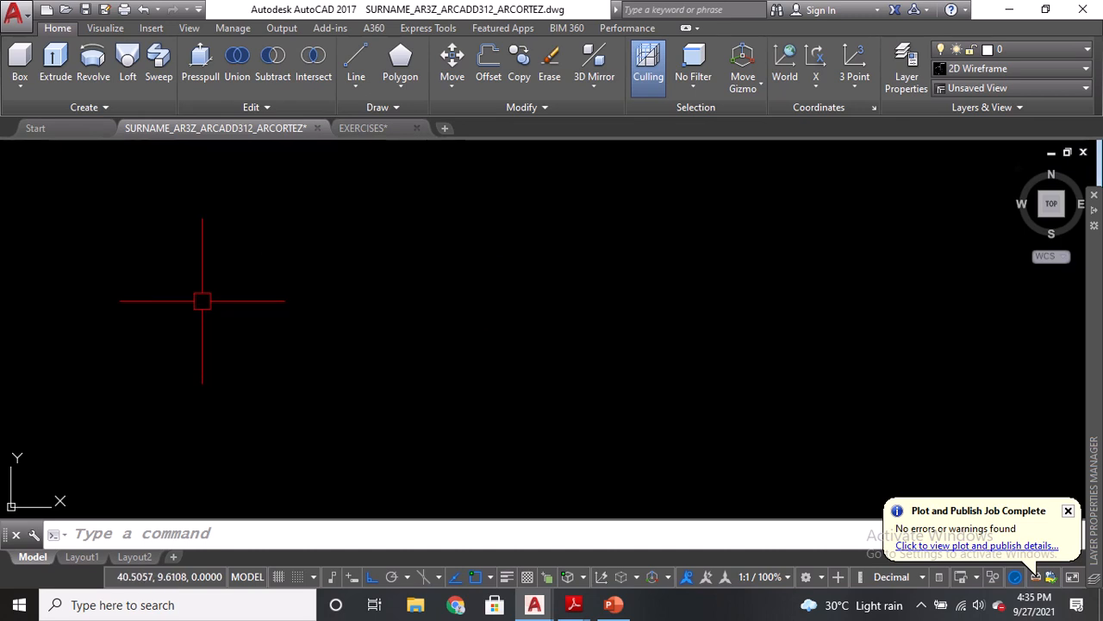
{"action": "mouse_move", "coordinate": [1096, 219]}
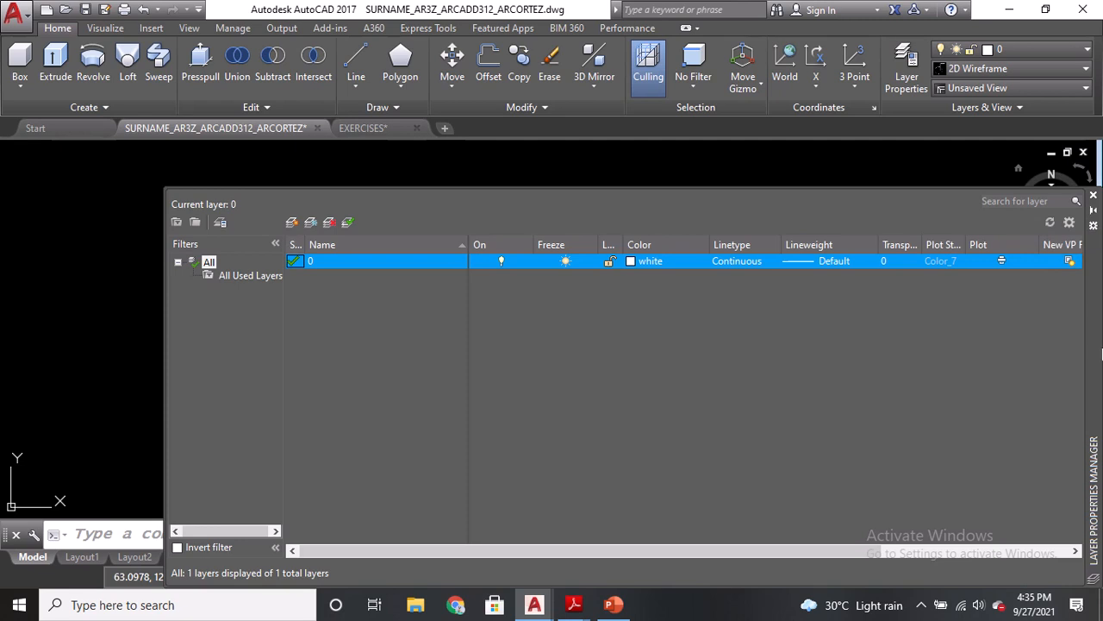
{"action": "mouse_move", "coordinate": [1096, 362]}
{"action": "left_mouse_down"}
{"action": "mouse_move", "coordinate": [1034, 337]}
{"action": "mouse_move", "coordinate": [917, 319]}
{"action": "mouse_move", "coordinate": [982, 316]}
{"action": "left_mouse_up"}
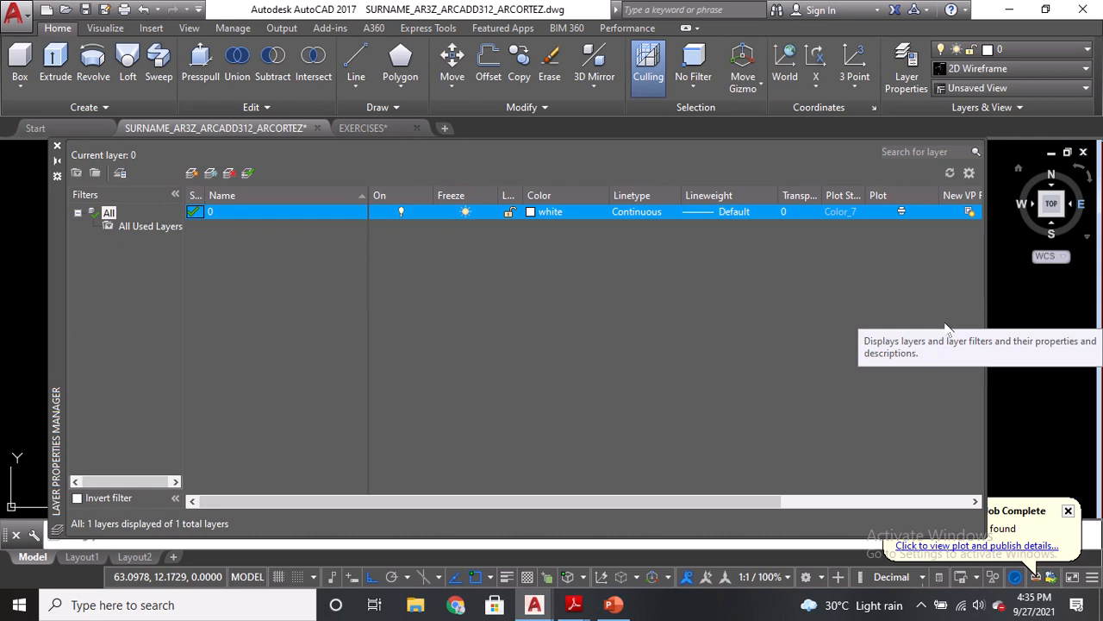
Create a new layer named PROPERTY LINE.
{"action": "left_click", "coordinate": [192, 174]}
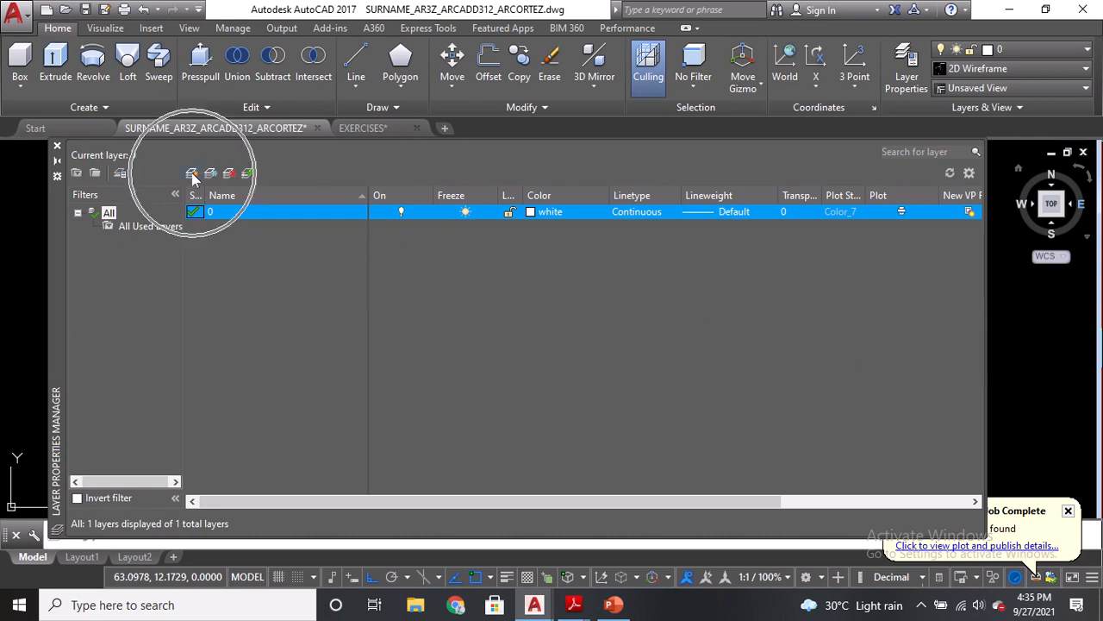
{"action": "left_click", "coordinate": [192, 174]}
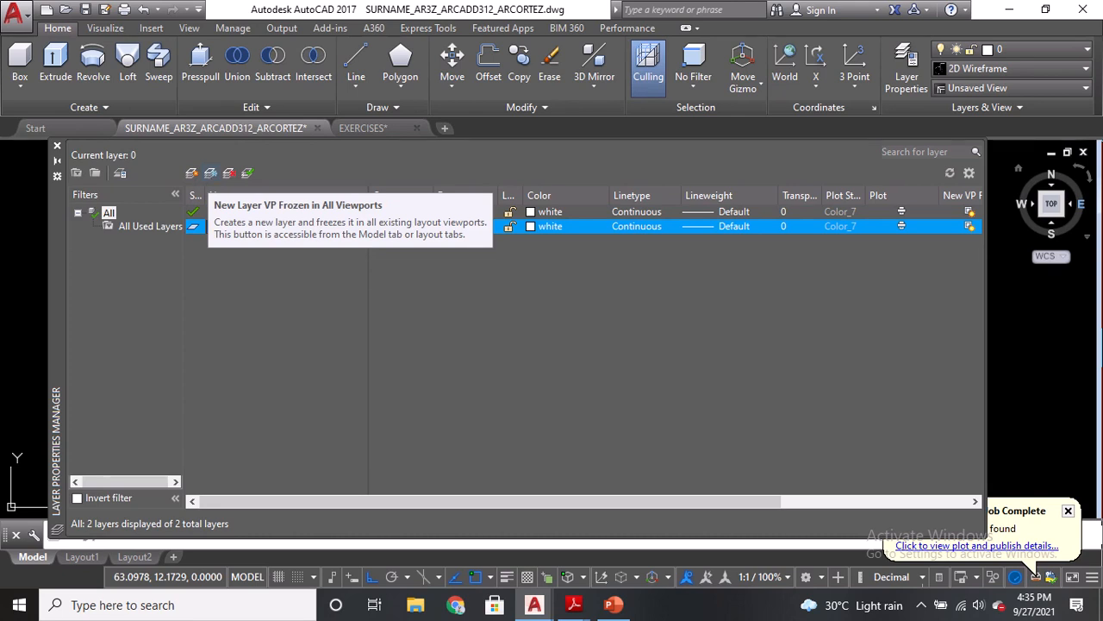
{"action": "type", "text": "PROPERTY LINE"}
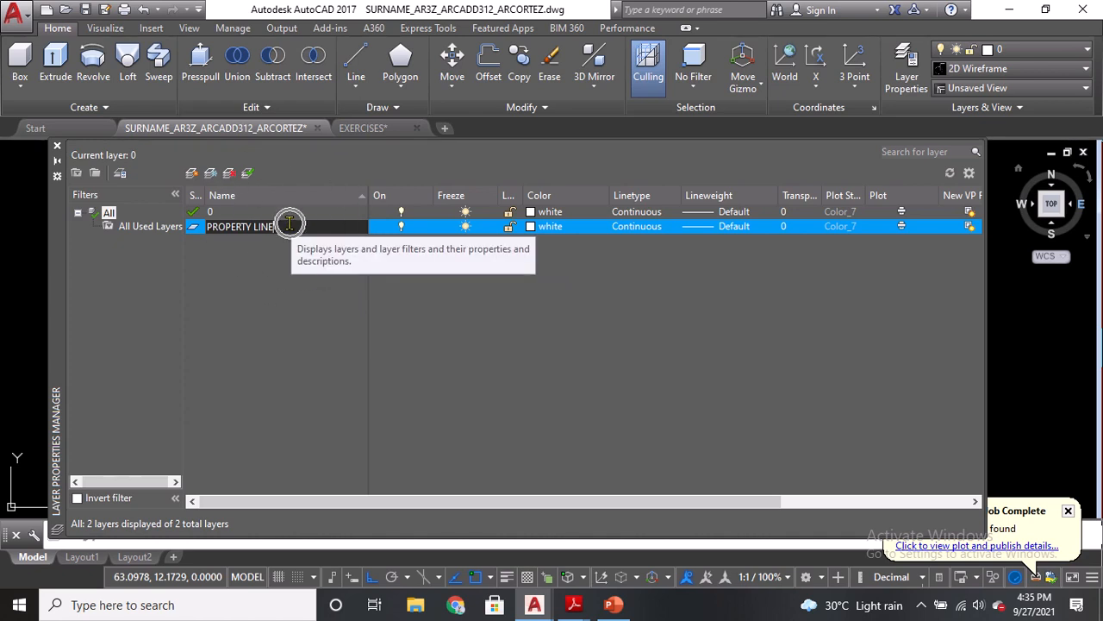
Open the color selection for the PROPERTY LINE layer and examine the Index Color, True Color and Color Books options.
{"action": "left_click", "coordinate": [533, 228]}
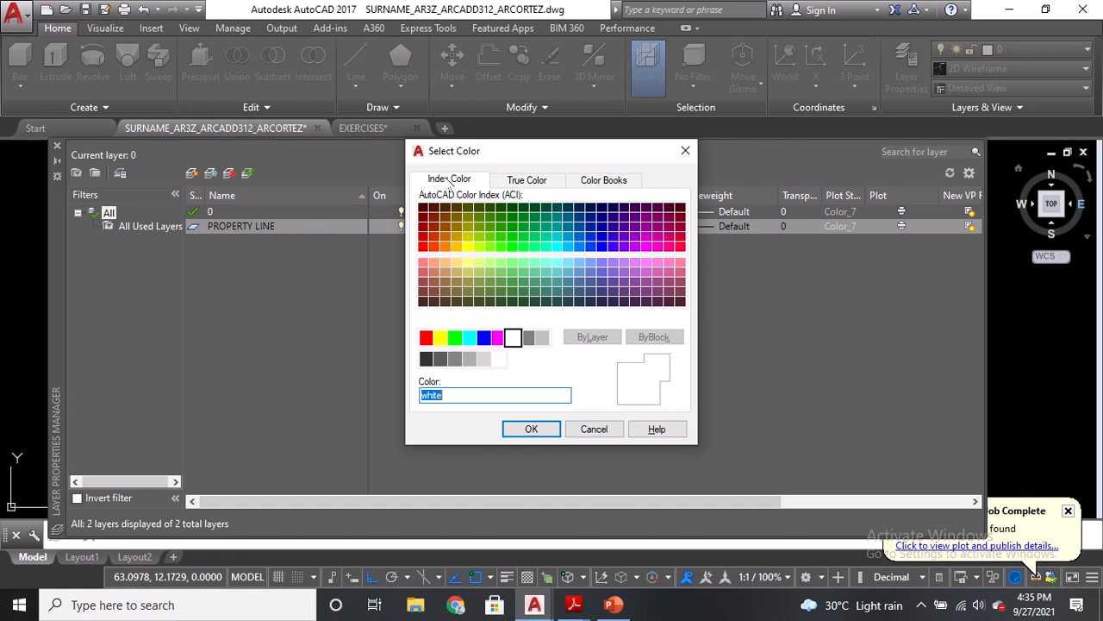
{"action": "key", "text": "ctrl"}
{"action": "key", "text": "ctrl"}
{"action": "key", "text": "ctrl"}
{"action": "key", "text": "ctrl"}
{"action": "key", "text": "ctrl"}
{"action": "left_click", "coordinate": [543, 181]}
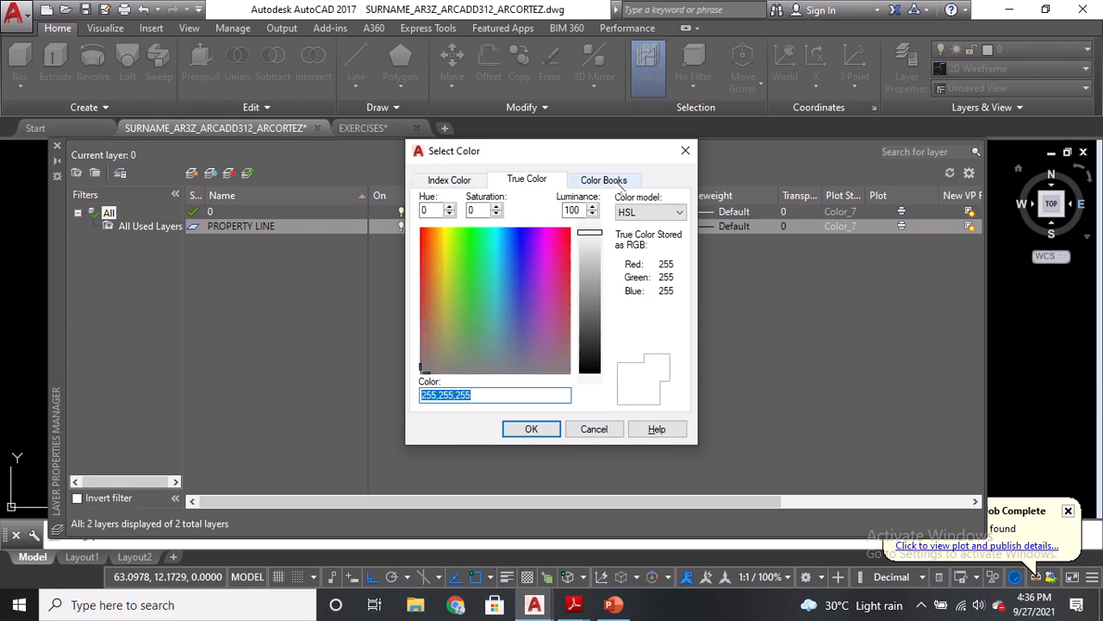
{"action": "key", "text": "ctrl"}
{"action": "left_click", "coordinate": [572, 184]}
{"action": "key", "text": "ctrl"}
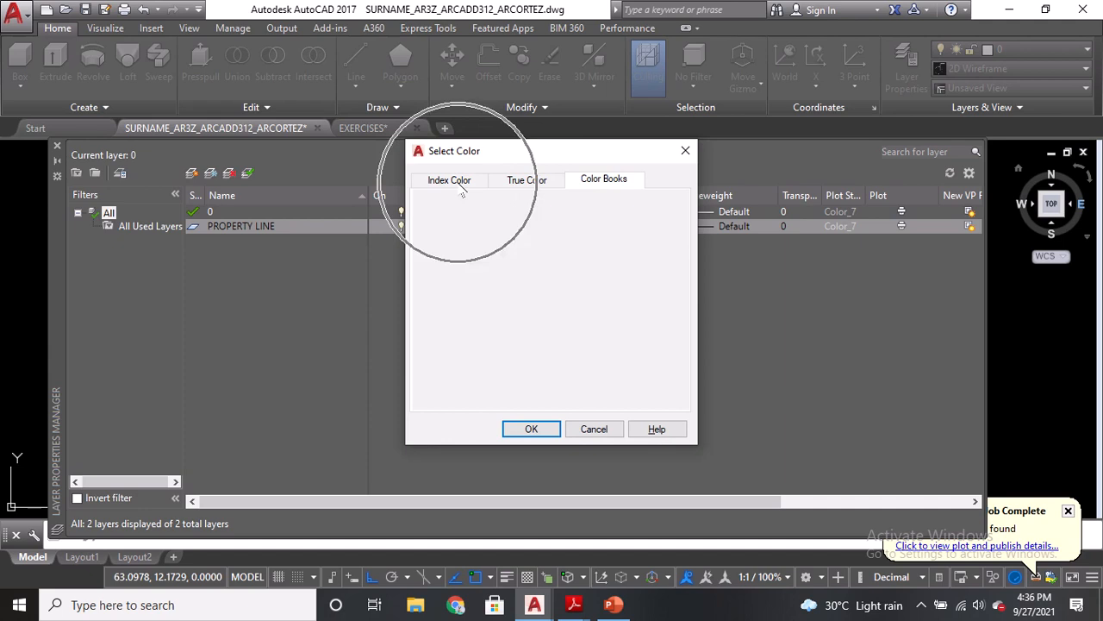
Set the PROPERTY LINE layer's color to index color 30.
{"action": "left_click", "coordinate": [462, 185]}
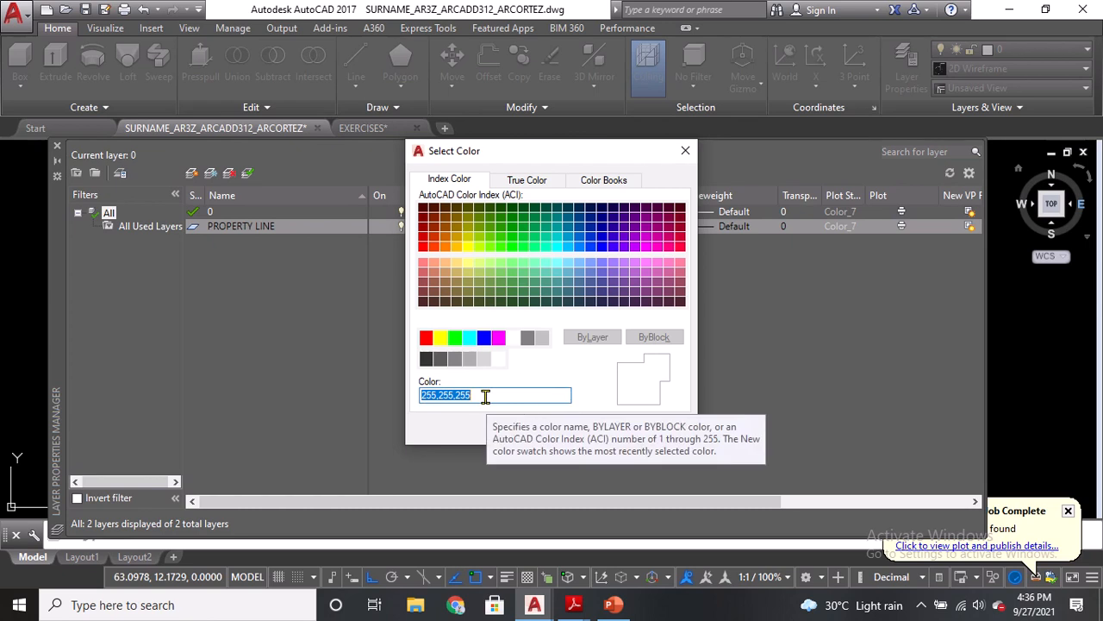
{"action": "type", "text": "30"}
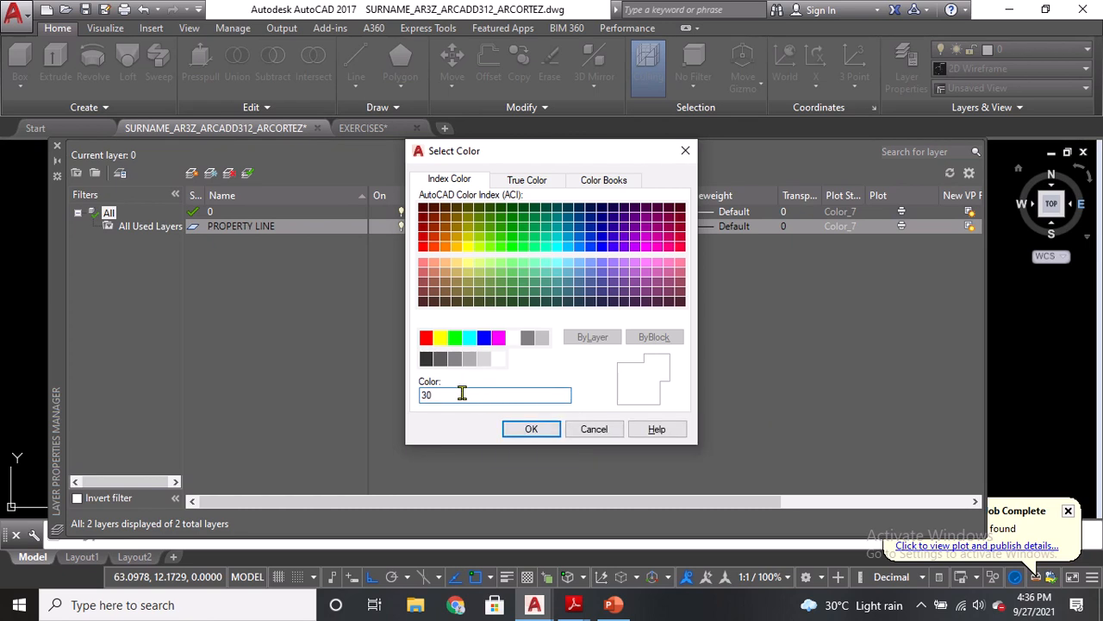
{"action": "left_click", "coordinate": [531, 429]}
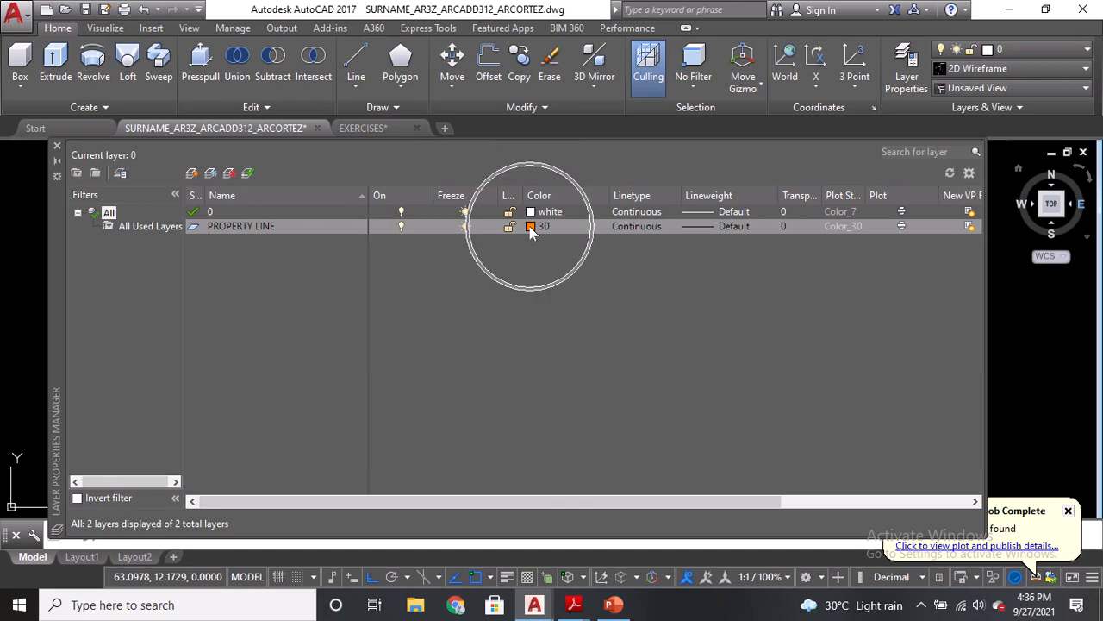
Load the PHANTOM linetype from acad.lin and assign it to the PROPERTY LINE layer.
{"action": "left_click", "coordinate": [630, 228]}
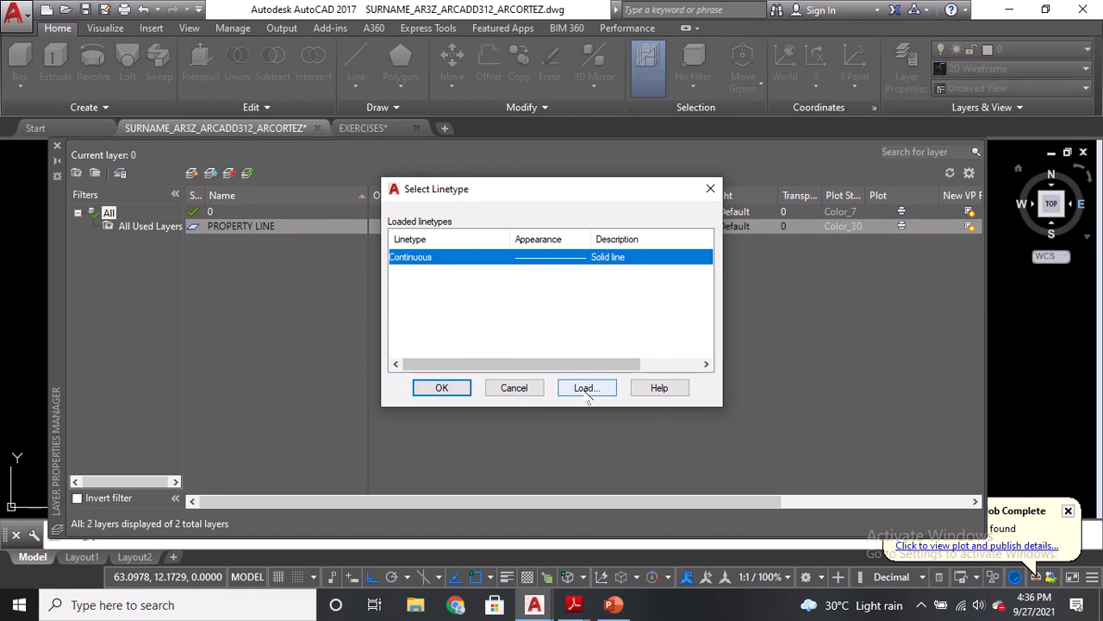
{"action": "left_click", "coordinate": [587, 388]}
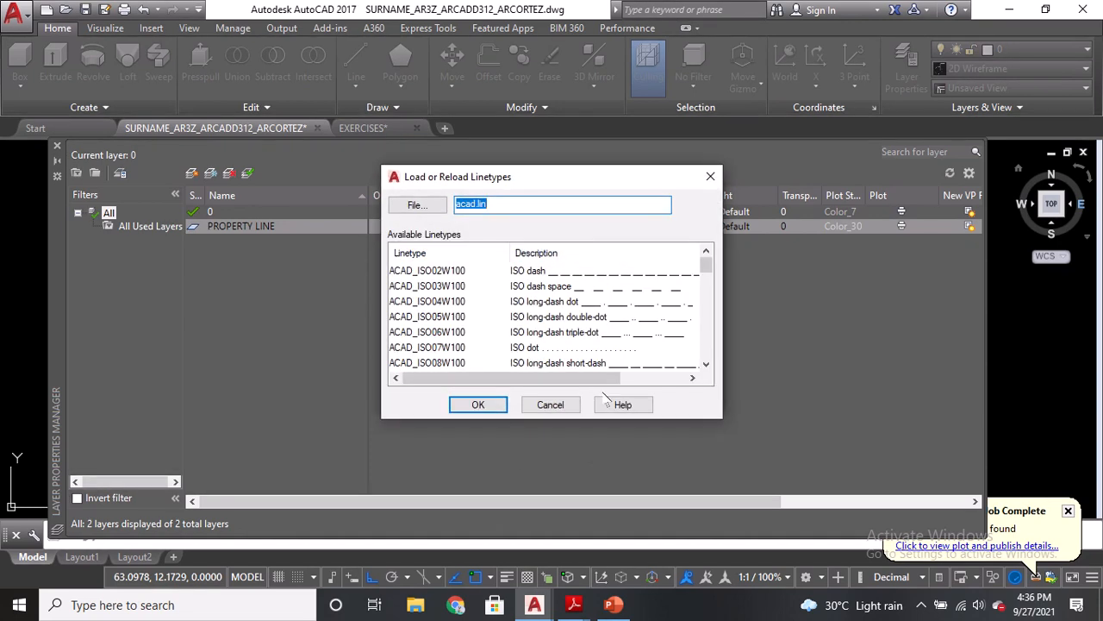
{"action": "left_click_drag", "start_coordinate": [709, 267], "coordinate": [712, 341]}
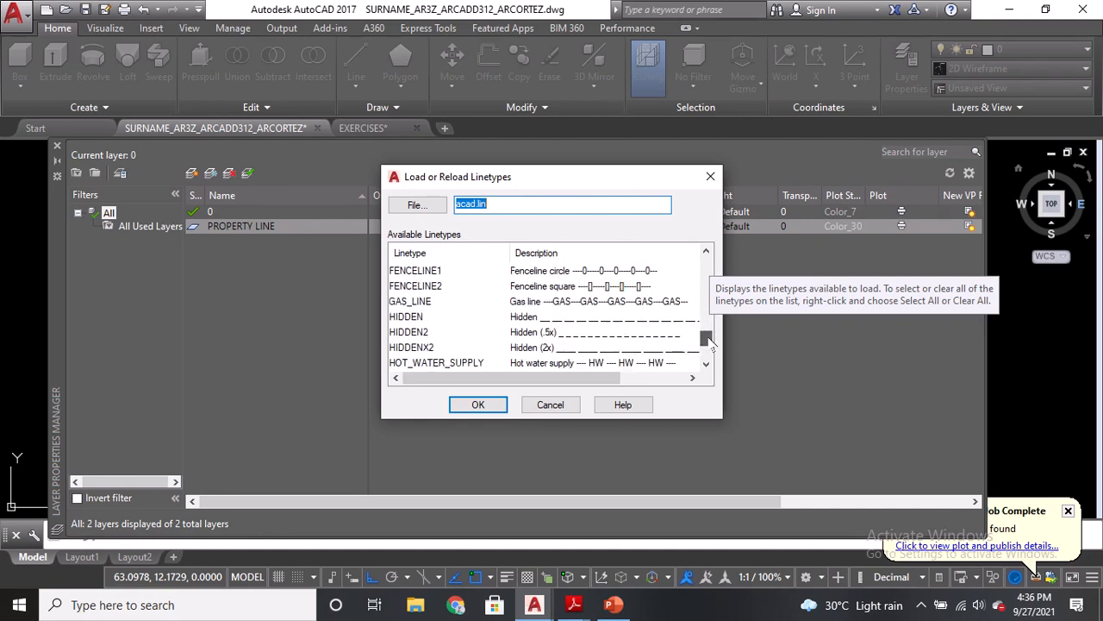
{"action": "left_click_drag", "start_coordinate": [707, 341], "coordinate": [706, 352]}
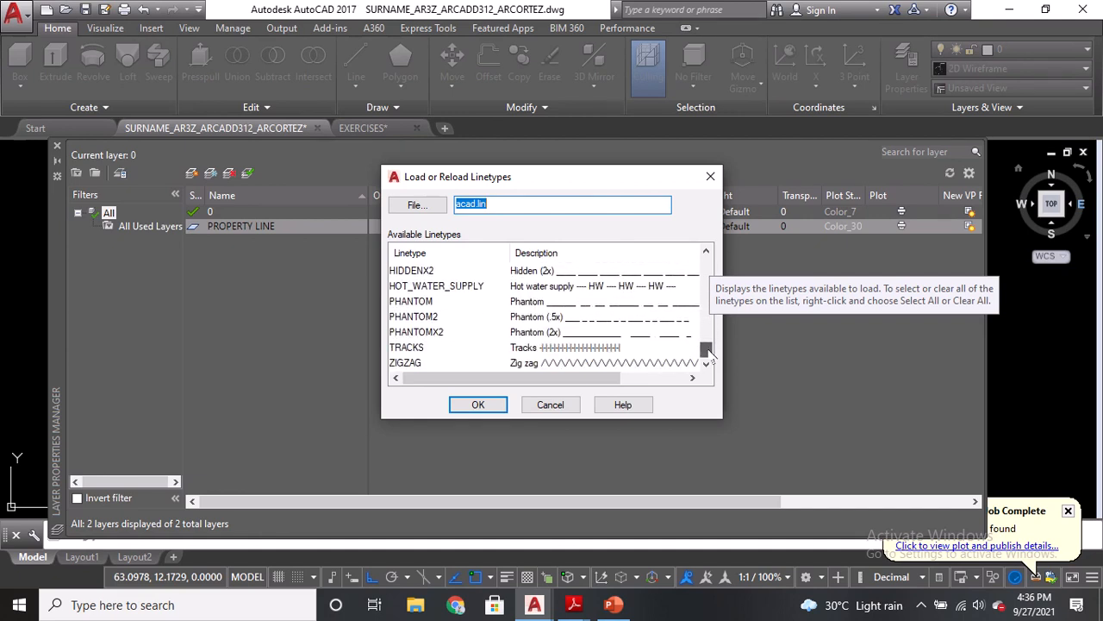
{"action": "left_click", "coordinate": [398, 302]}
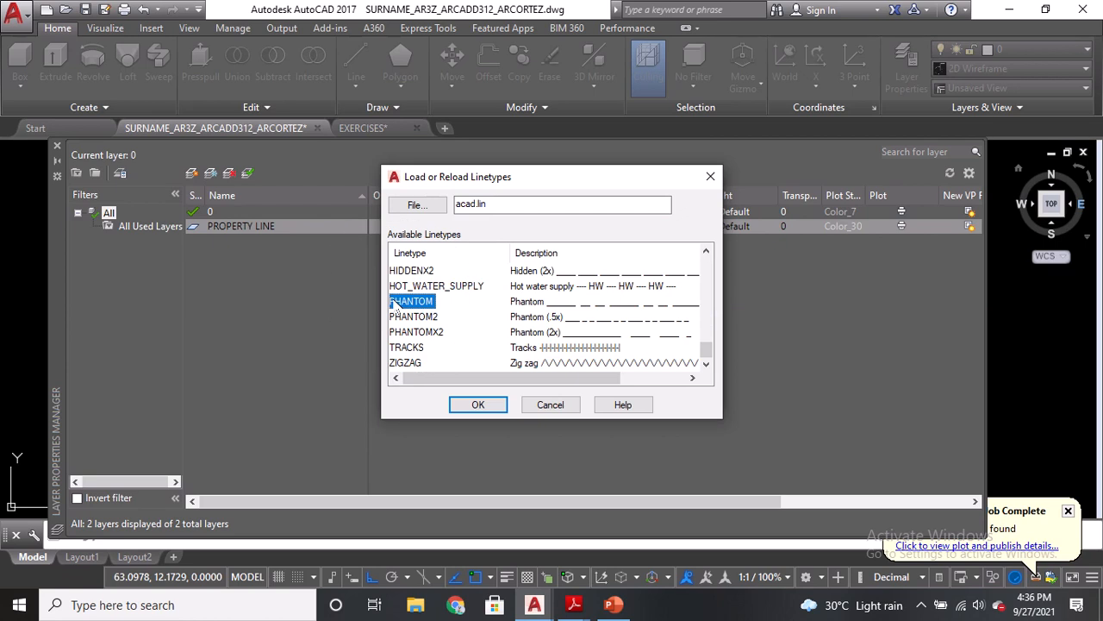
{"action": "left_click", "coordinate": [474, 405]}
{"action": "left_click", "coordinate": [417, 272]}
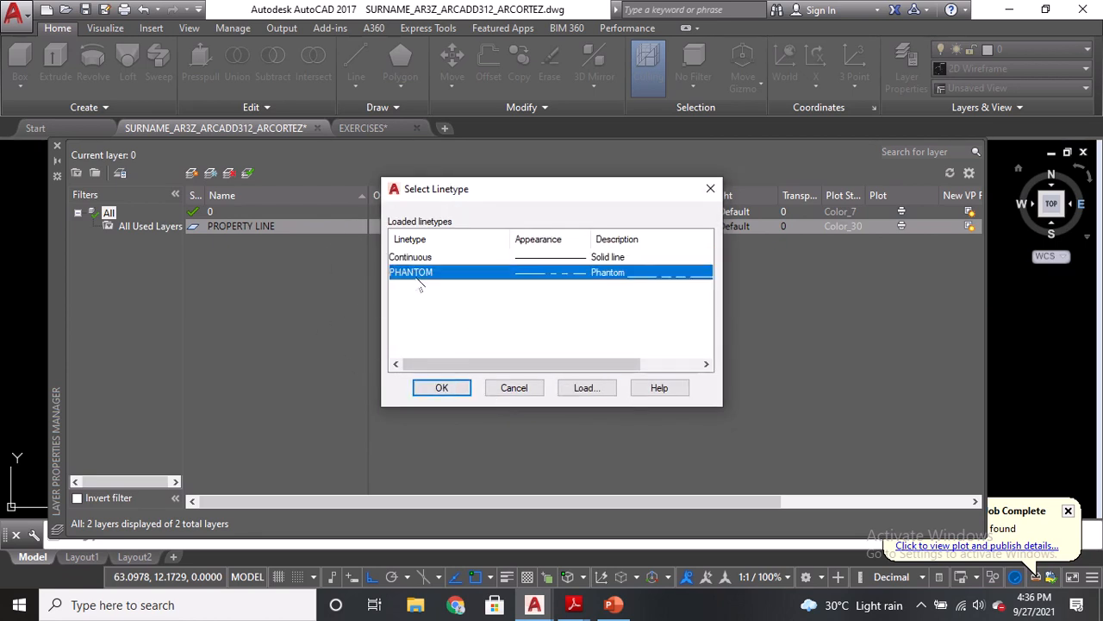
{"action": "left_click", "coordinate": [441, 388]}
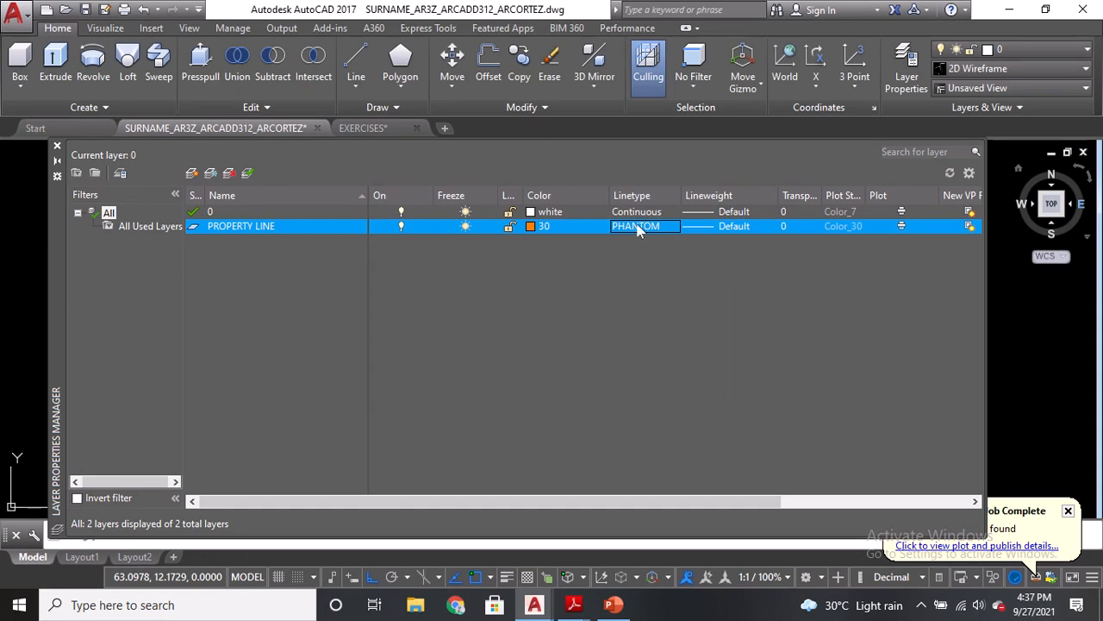
Set the PROPERTY LINE layer's lineweight to 0.70 mm.
{"action": "left_click", "coordinate": [702, 229]}
{"action": "left_click", "coordinate": [701, 226]}
{"action": "left_click", "coordinate": [703, 226]}
{"action": "left_click", "coordinate": [704, 227]}
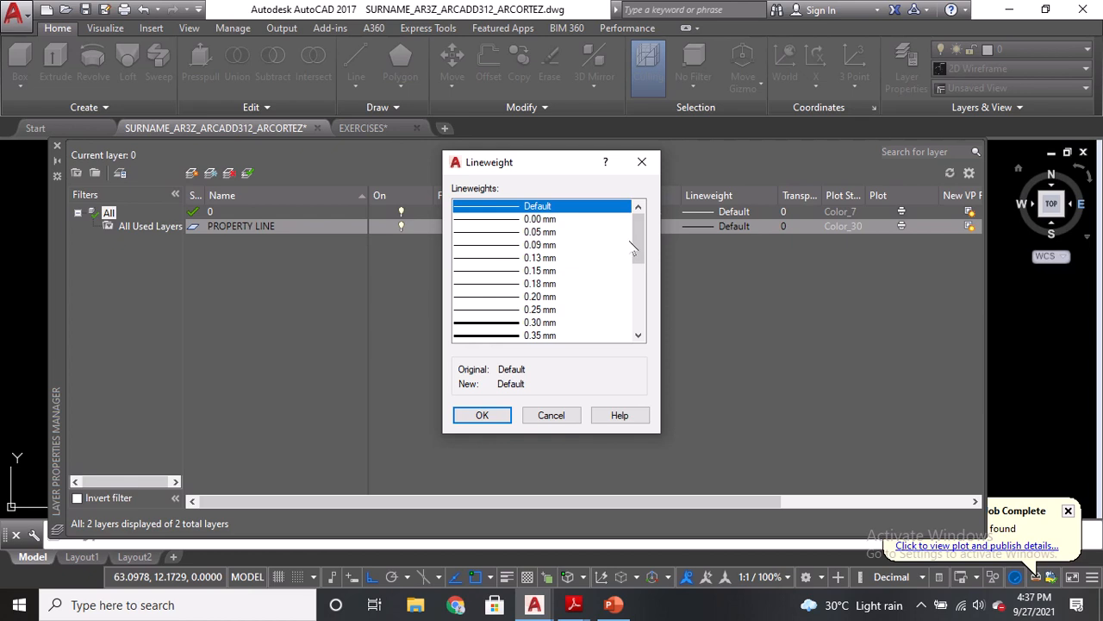
{"action": "left_click_drag", "start_coordinate": [638, 241], "coordinate": [636, 297]}
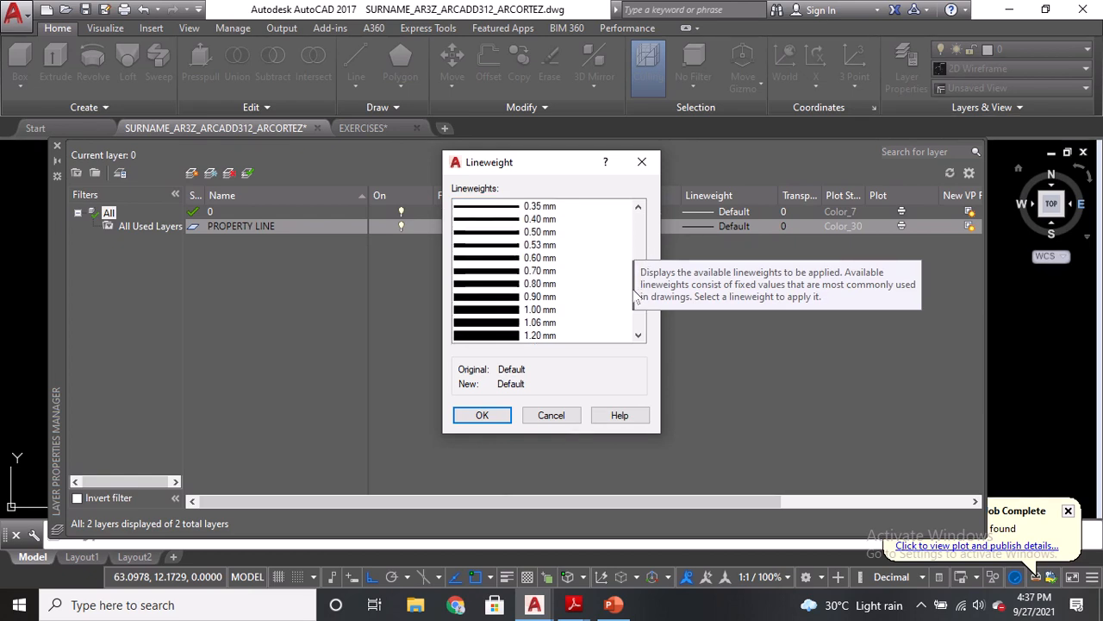
{"action": "left_click", "coordinate": [496, 273]}
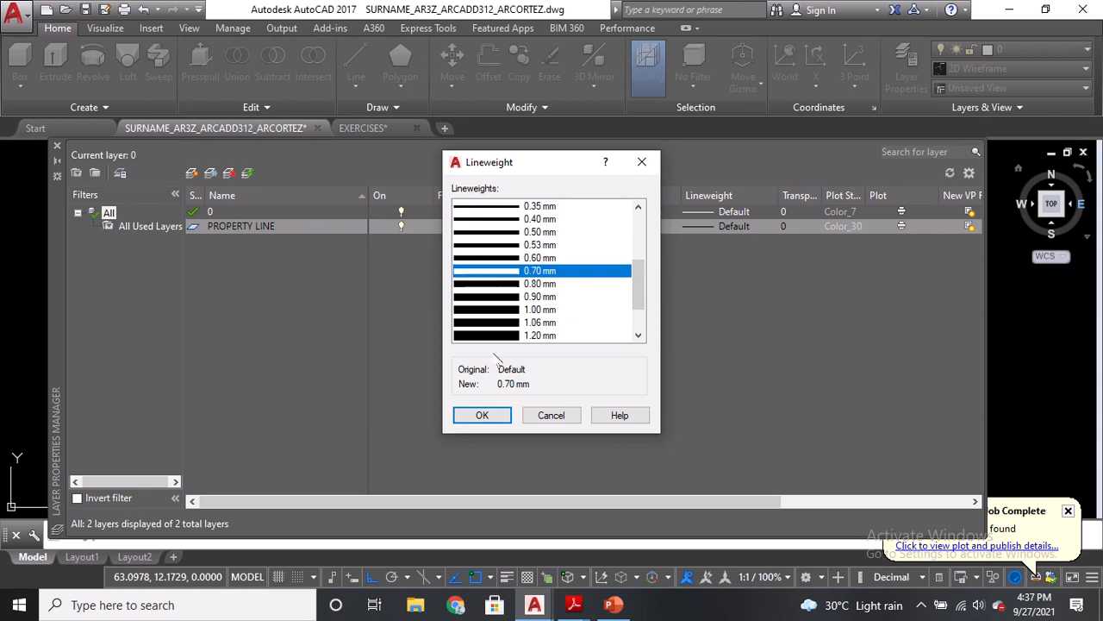
{"action": "left_click", "coordinate": [485, 414]}
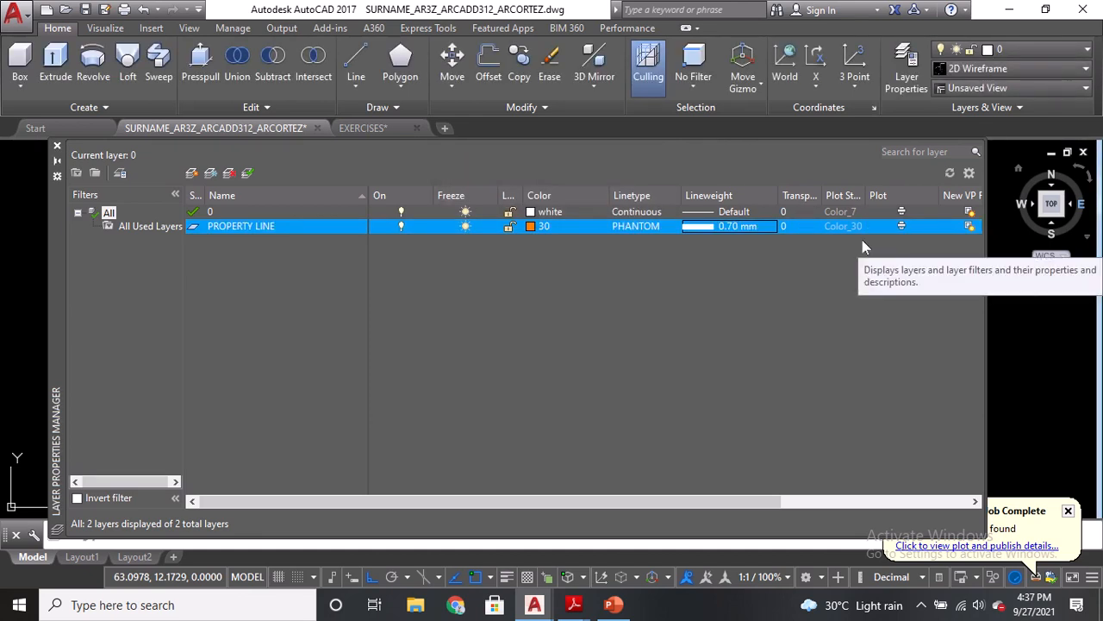
{"action": "left_click", "coordinate": [543, 225]}
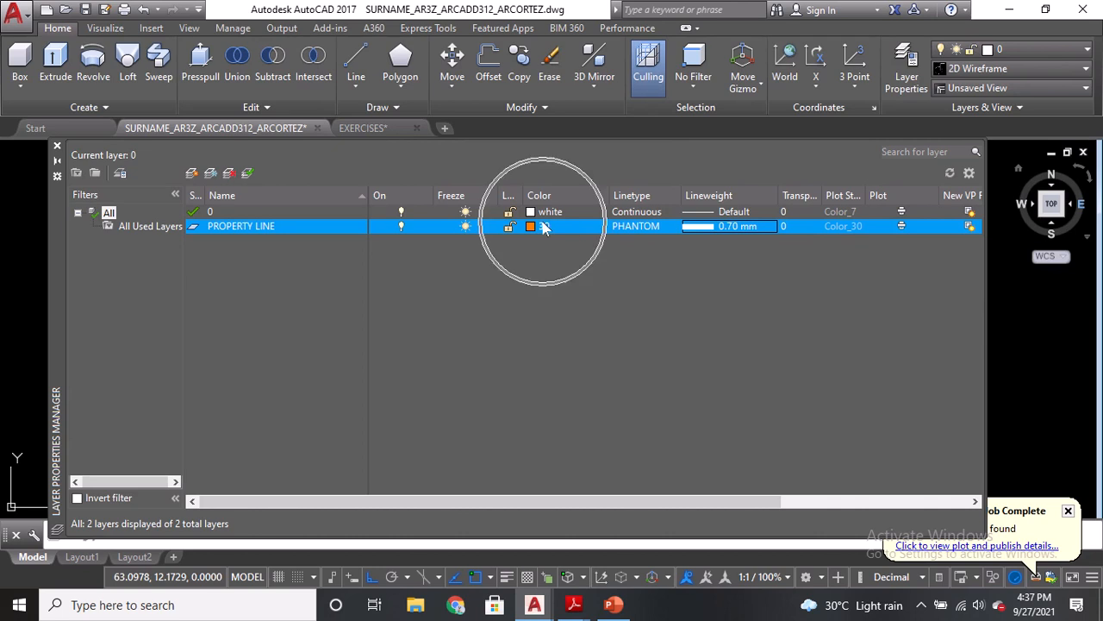
{"action": "left_click", "coordinate": [636, 229]}
{"action": "left_click", "coordinate": [701, 227]}
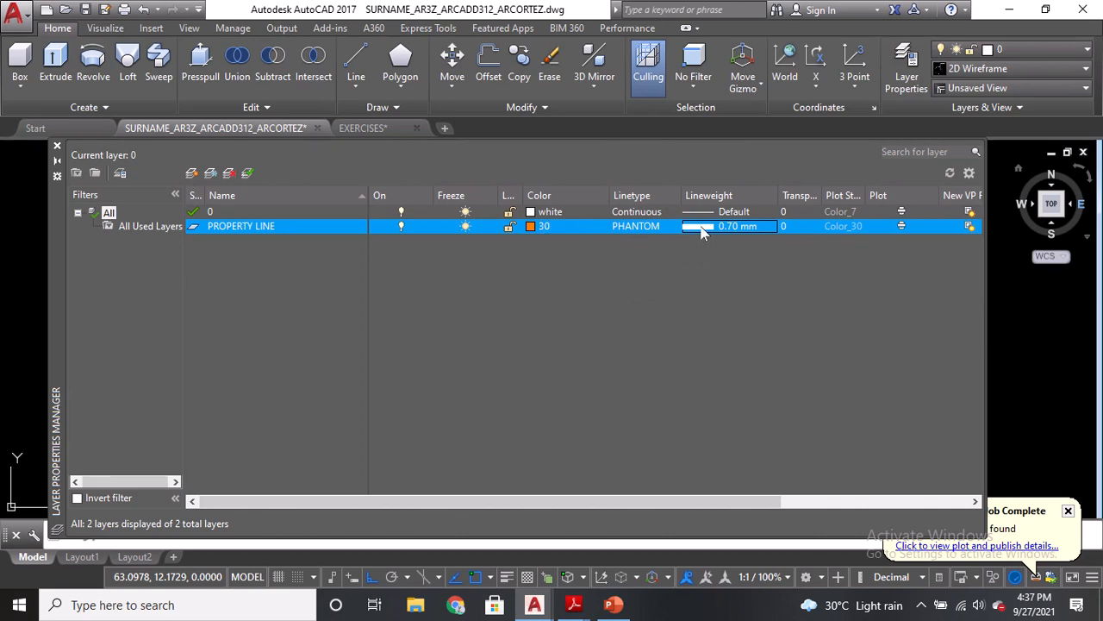
Create another new layer named AR-02 HIDDEN.
{"action": "left_click", "coordinate": [191, 173]}
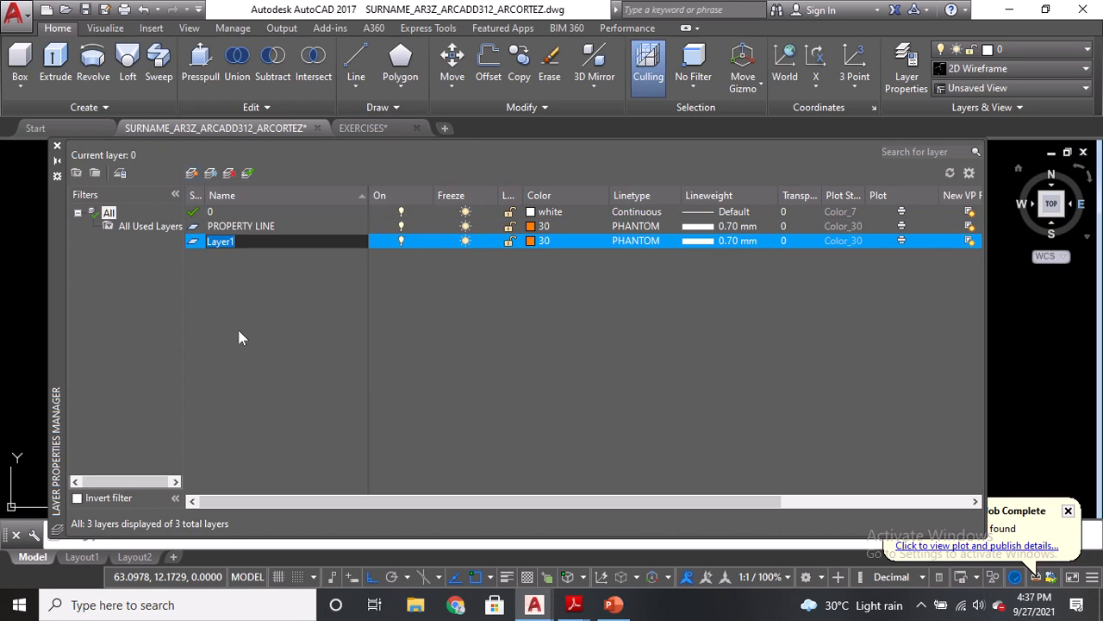
{"action": "type", "text": "AR"}
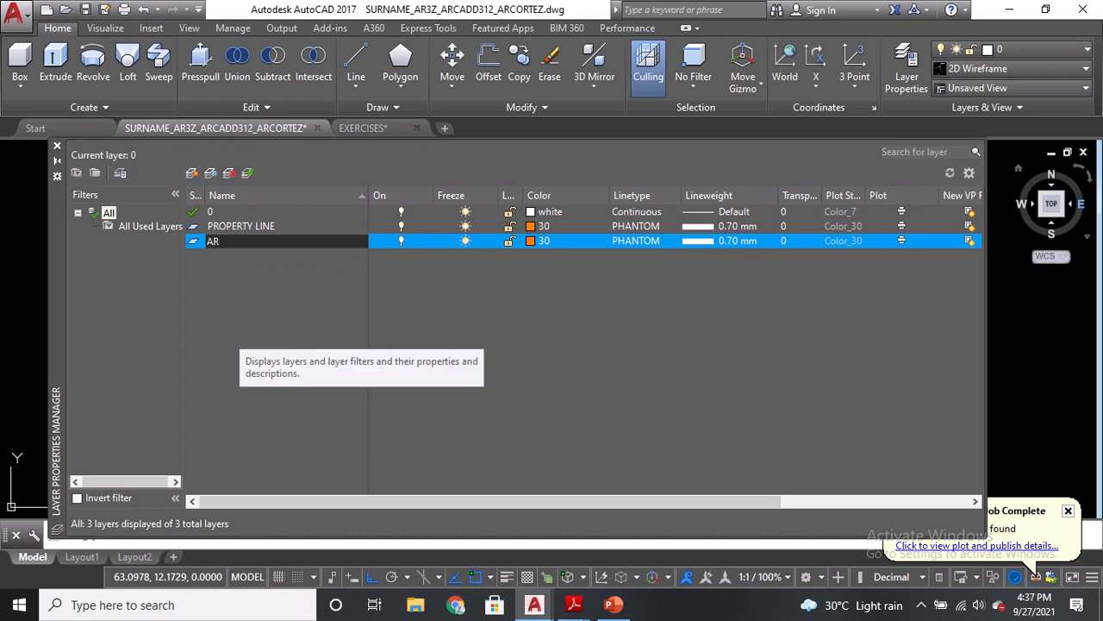
{"action": "type", "text": "-02 HIDDEN"}
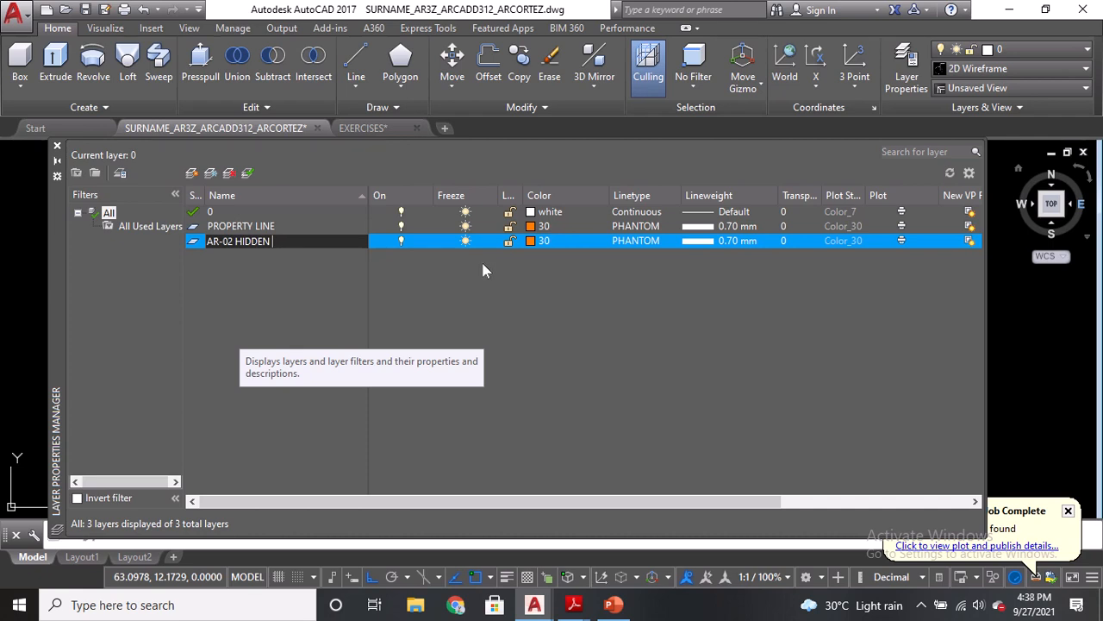
Set the AR-02 HIDDEN layer's color to index color 160.
{"action": "left_click", "coordinate": [529, 241]}
{"action": "left_click", "coordinate": [529, 241]}
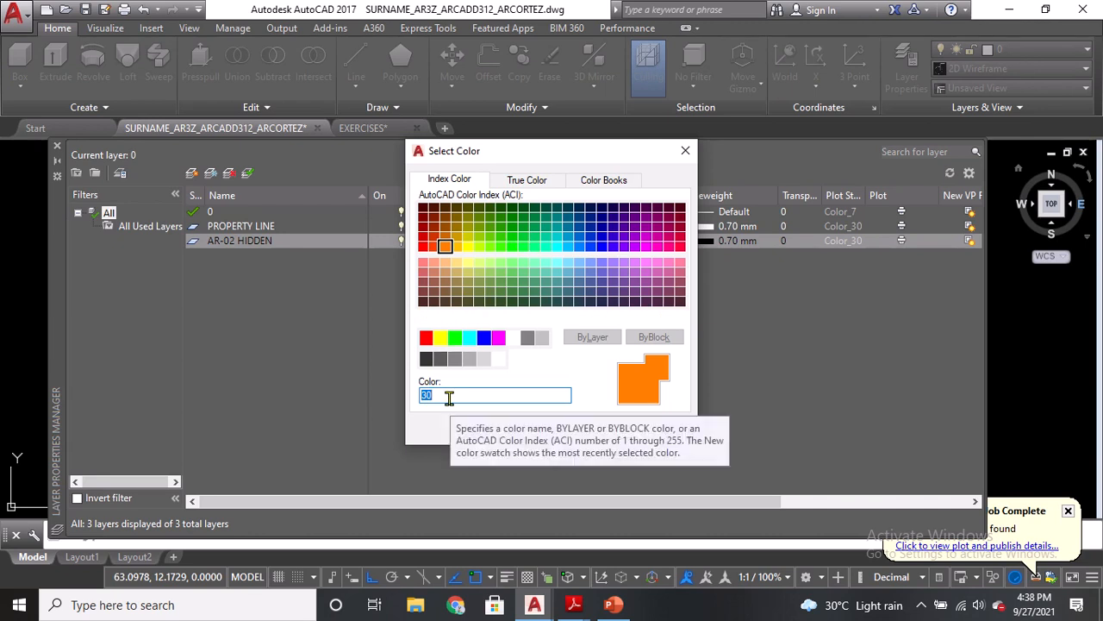
{"action": "type", "text": "16"}
{"action": "left_click", "coordinate": [531, 428]}
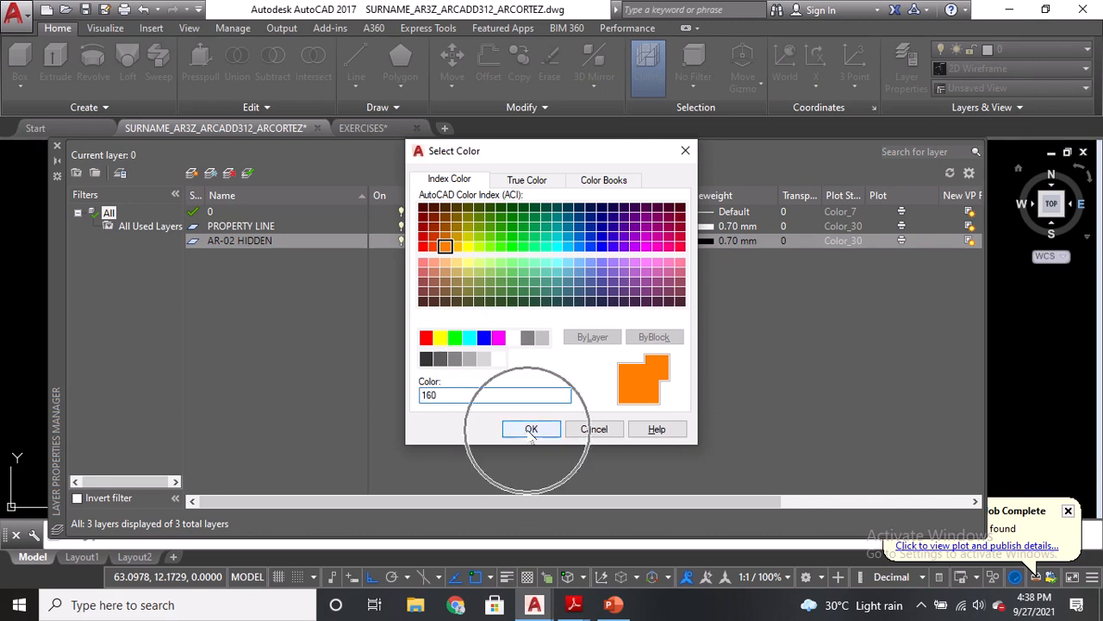
Load the HIDDEN linetype from acad.lin and assign it to the AR-02 HIDDEN layer.
{"action": "left_click", "coordinate": [534, 240]}
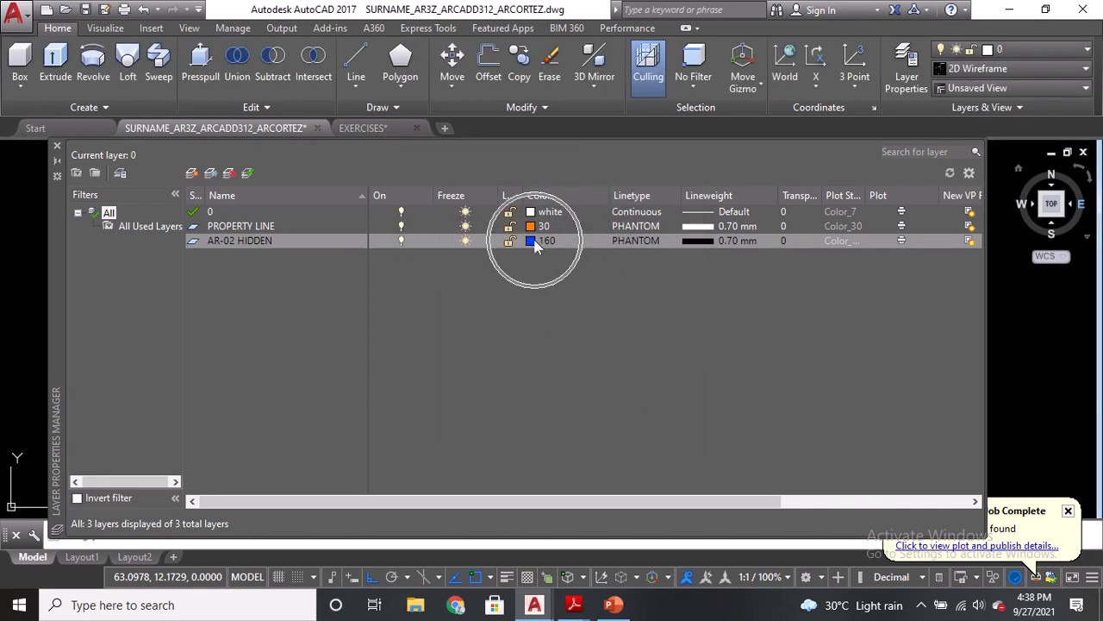
{"action": "left_click", "coordinate": [617, 245]}
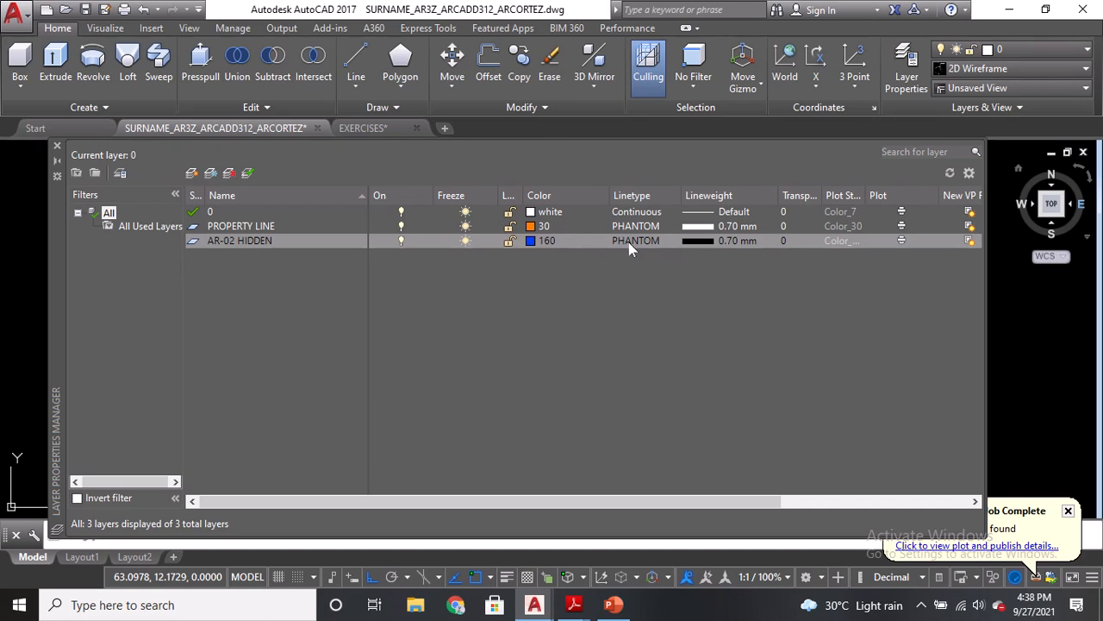
{"action": "left_click", "coordinate": [627, 243]}
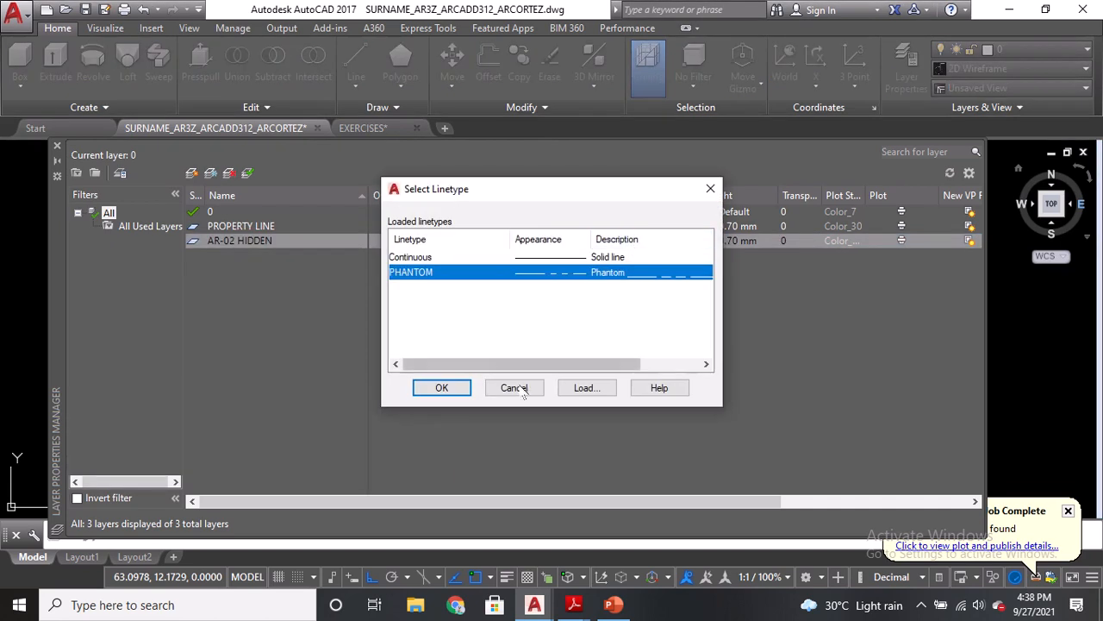
{"action": "left_click", "coordinate": [591, 392]}
{"action": "scroll", "coordinate": [554, 295], "scroll_direction": "down", "scroll_amount": 7}
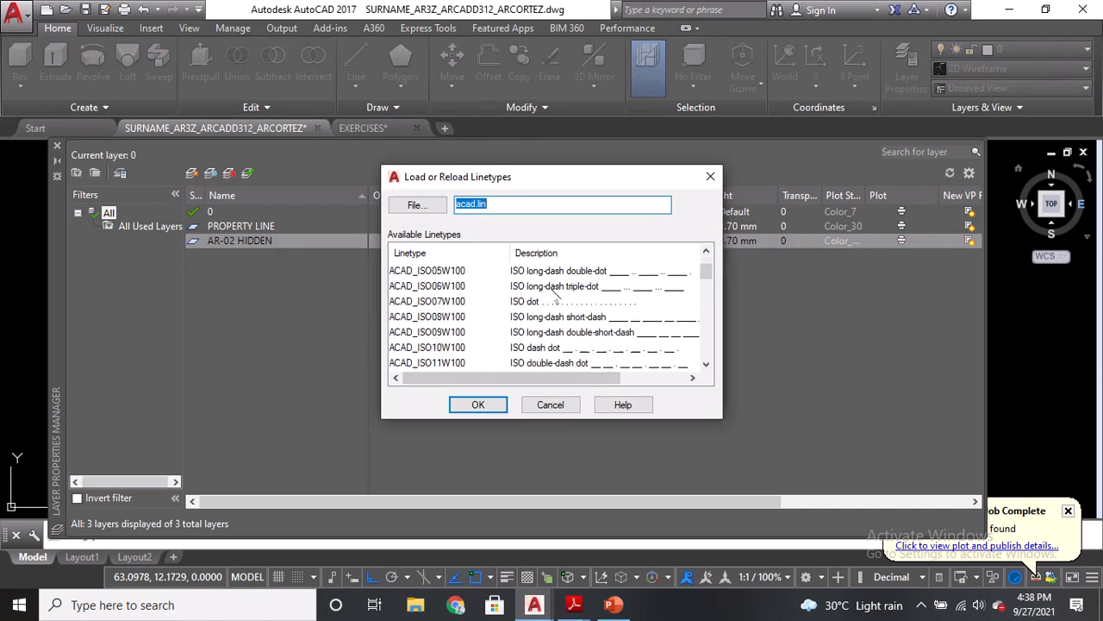
{"action": "scroll", "coordinate": [554, 296], "scroll_direction": "down", "scroll_amount": 4}
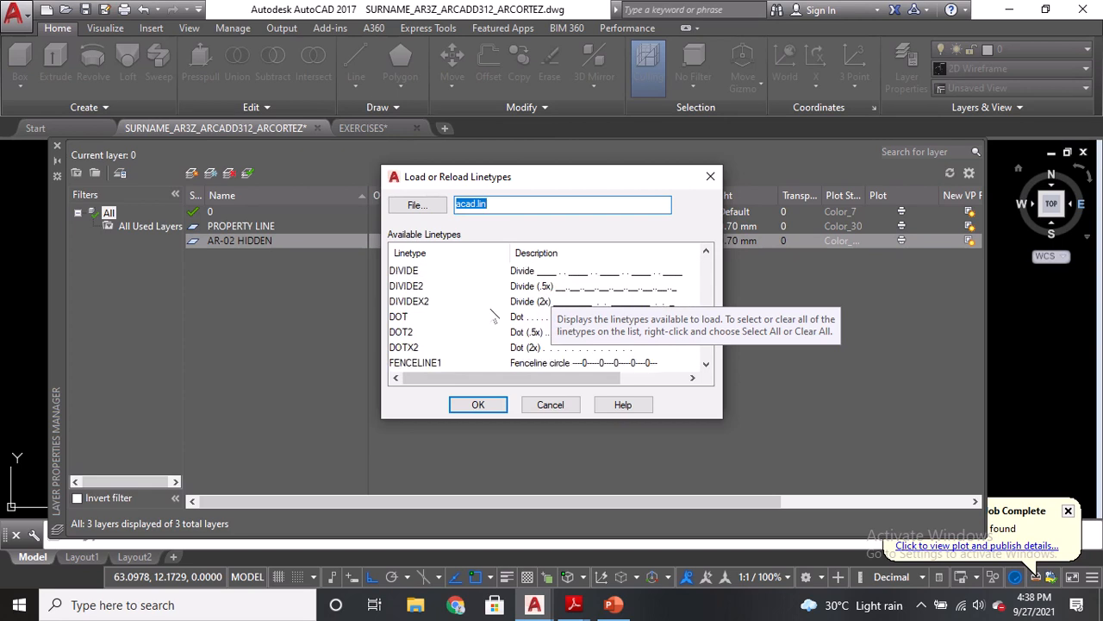
{"action": "left_click", "coordinate": [416, 316]}
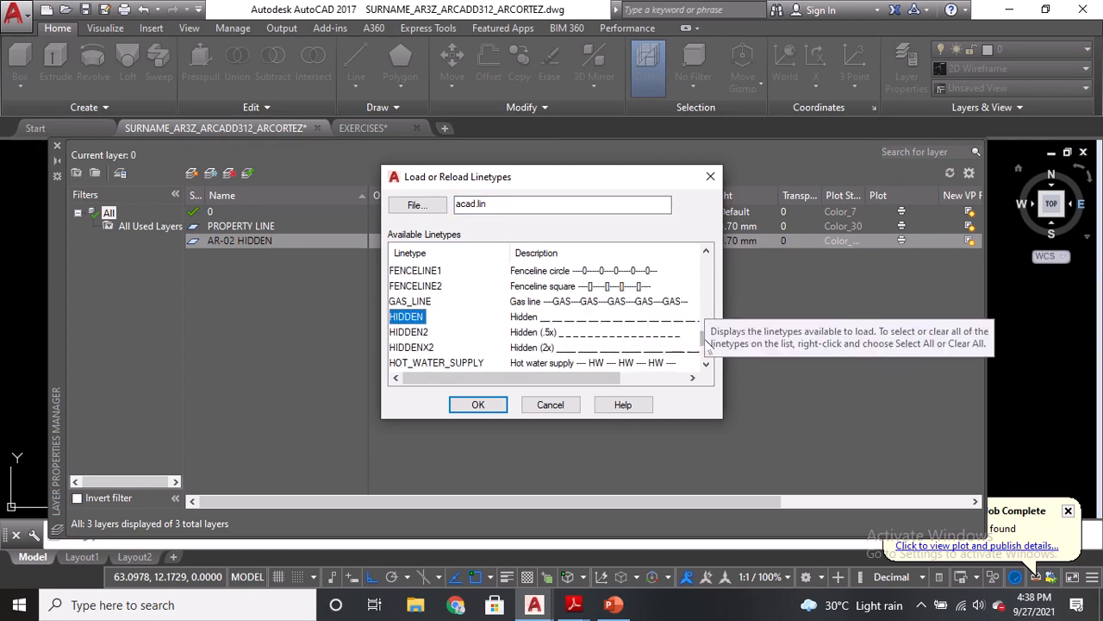
{"action": "left_click", "coordinate": [457, 403]}
{"action": "left_click", "coordinate": [422, 272]}
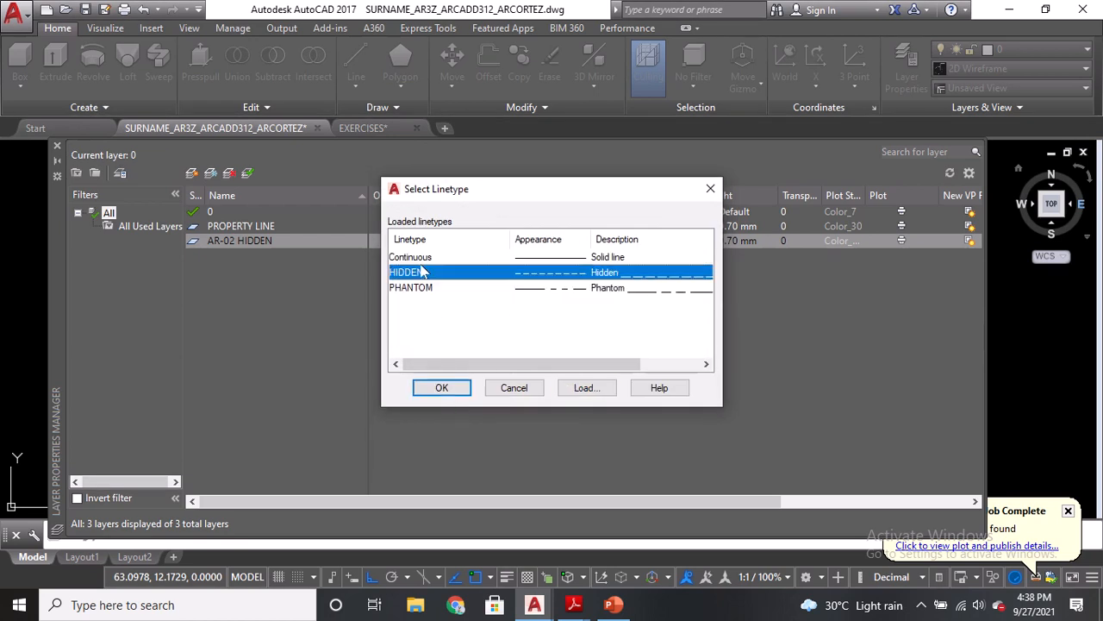
{"action": "left_click", "coordinate": [442, 389]}
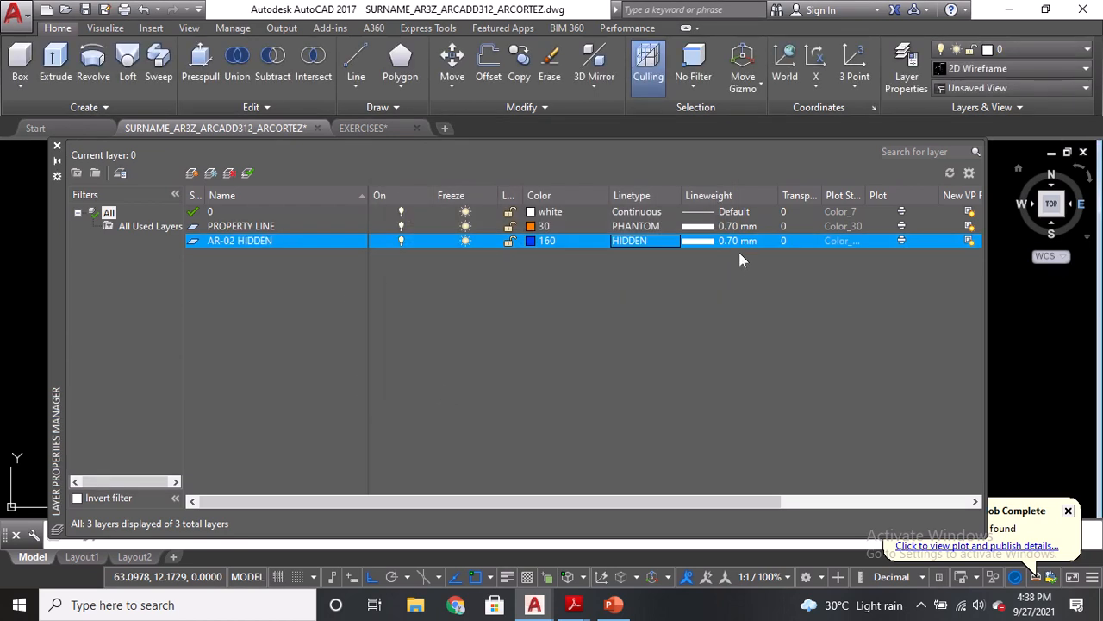
Set the AR-02 HIDDEN layer's lineweight to 0.20 mm.
{"action": "left_click", "coordinate": [731, 242]}
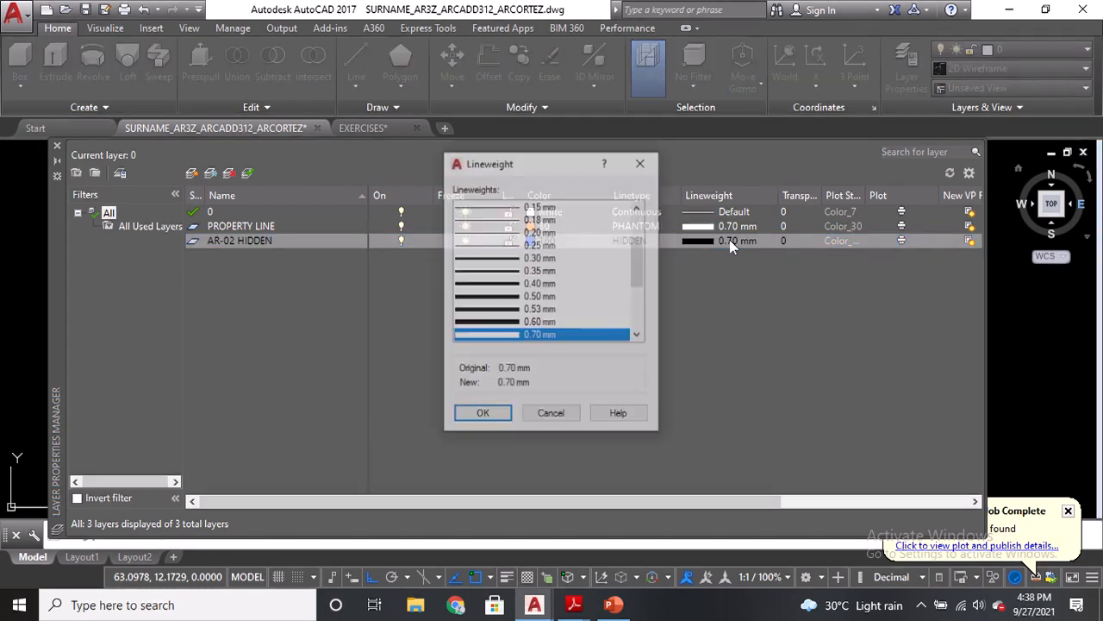
{"action": "left_click", "coordinate": [522, 233]}
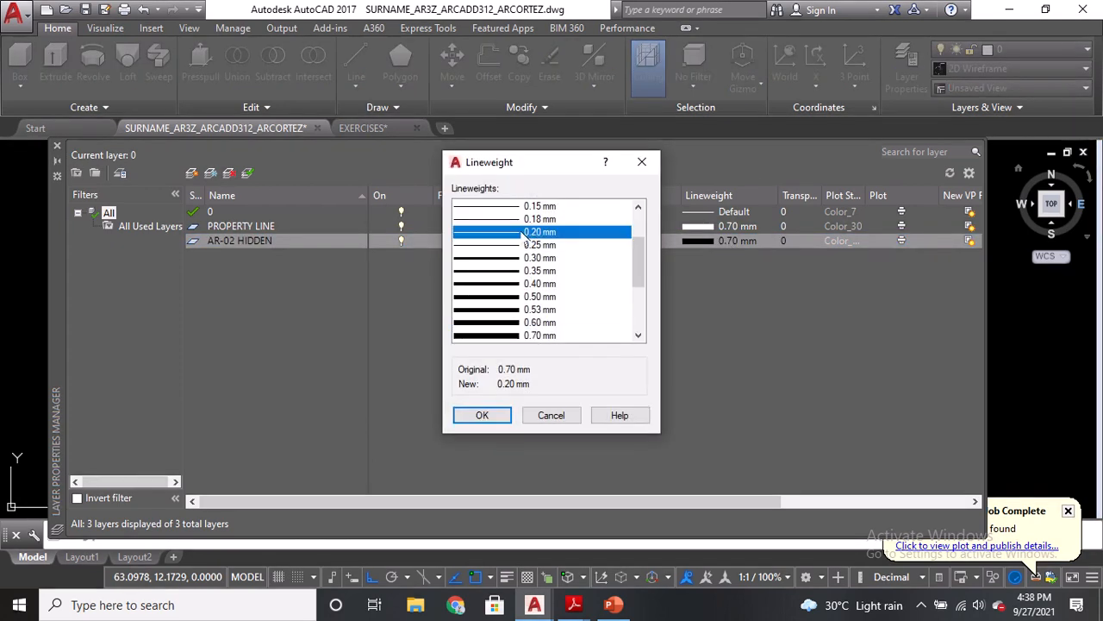
{"action": "left_click", "coordinate": [481, 416]}
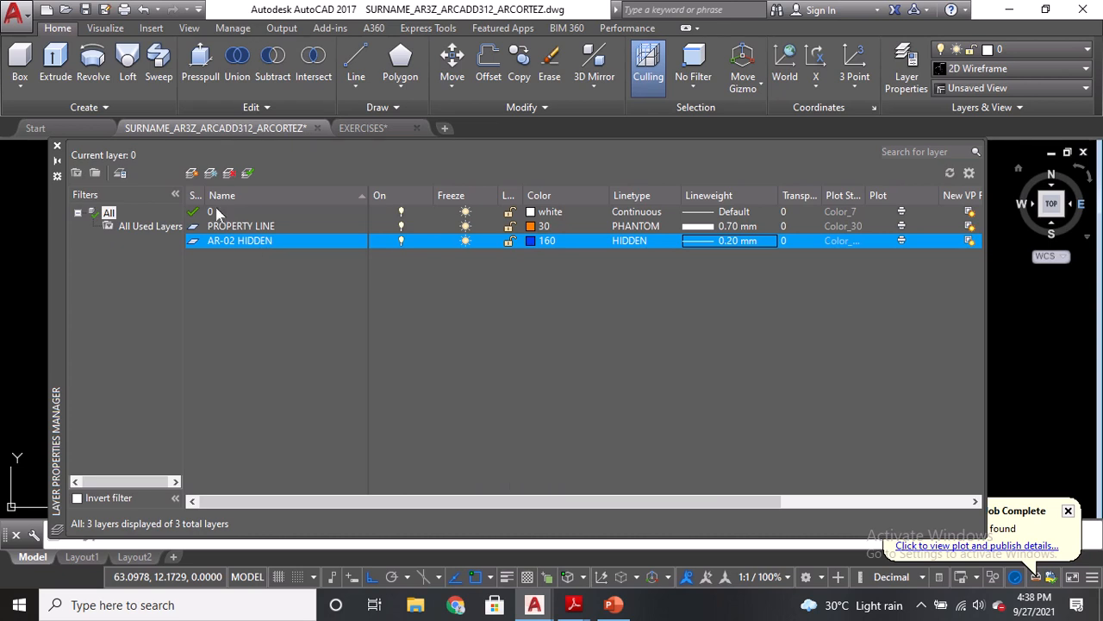
Create a new layer named HATCH.
{"action": "left_click", "coordinate": [194, 175]}
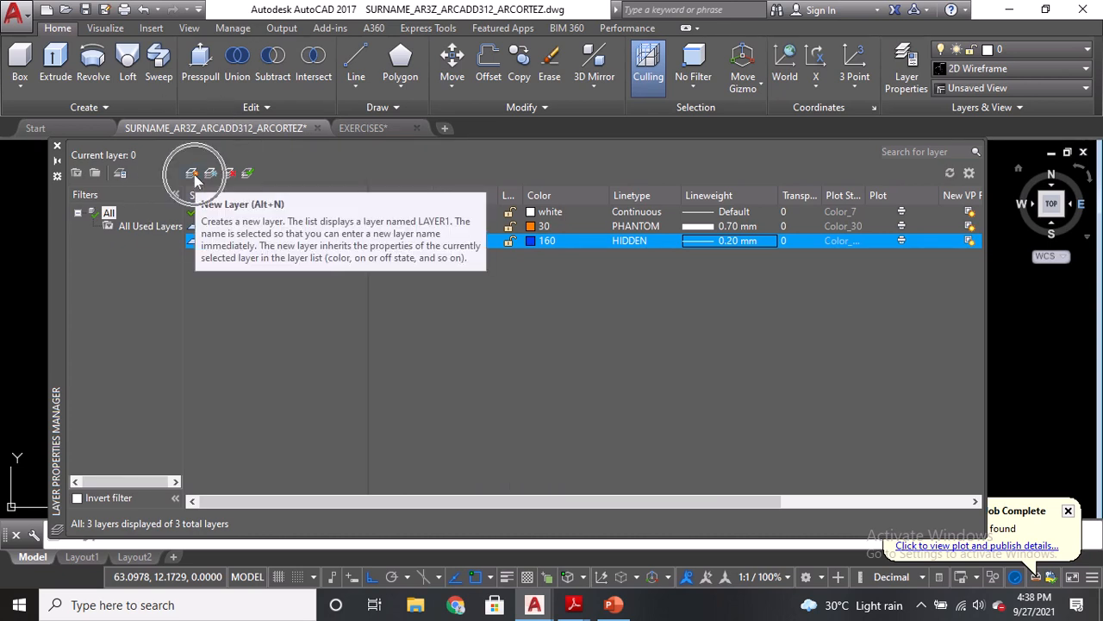
{"action": "left_click", "coordinate": [194, 175]}
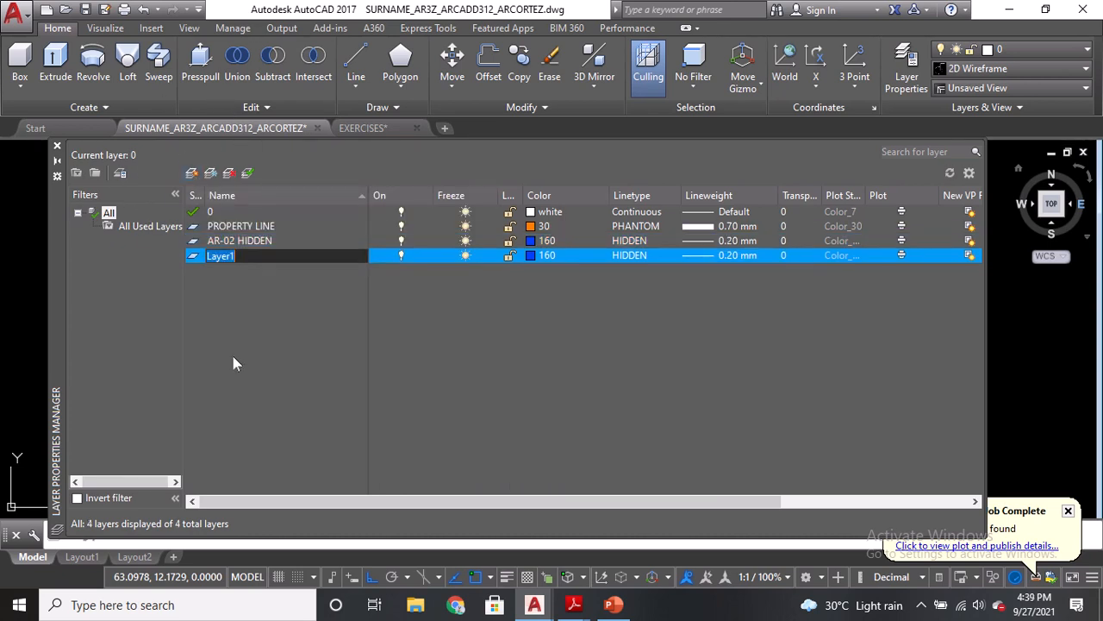
{"action": "type", "text": "HATCH"}
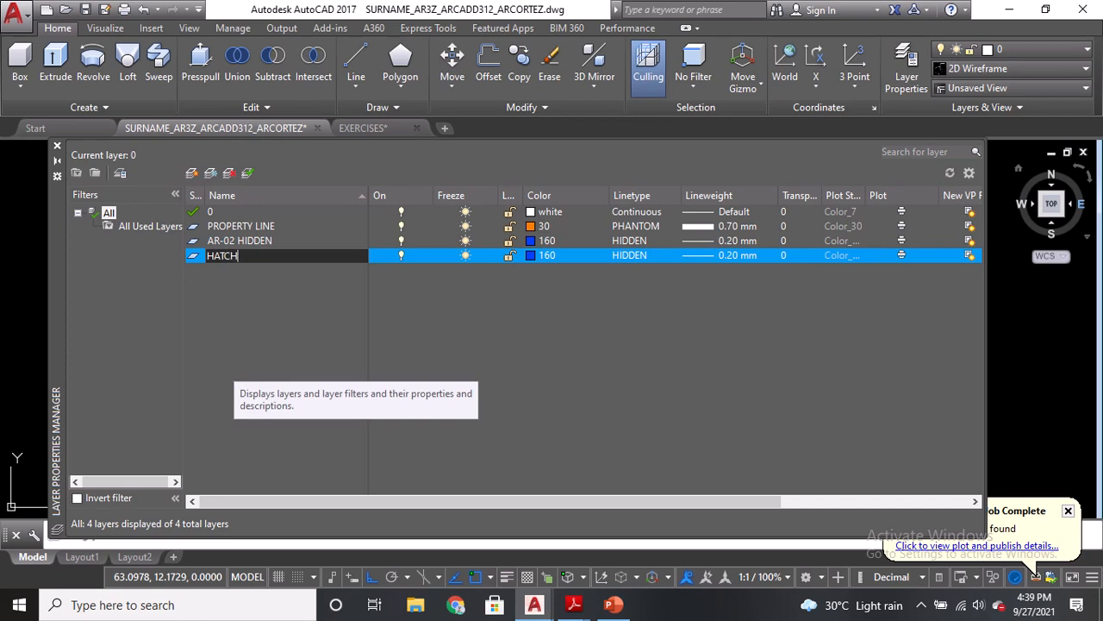
Set the HATCH layer's color to index color 122.
{"action": "left_click", "coordinate": [530, 254]}
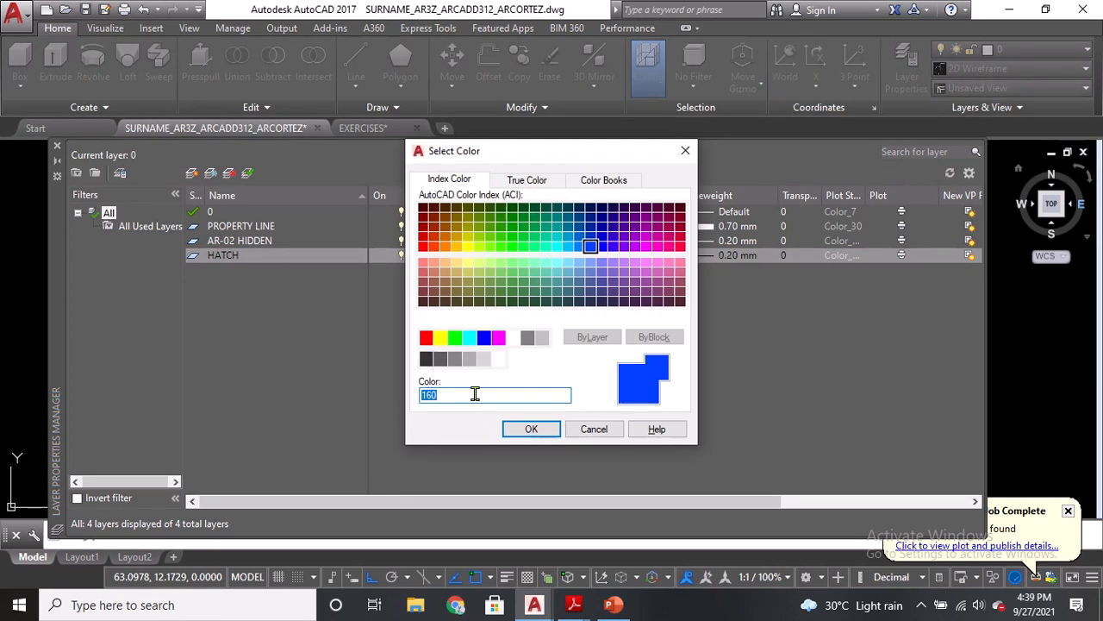
{"action": "type", "text": "122"}
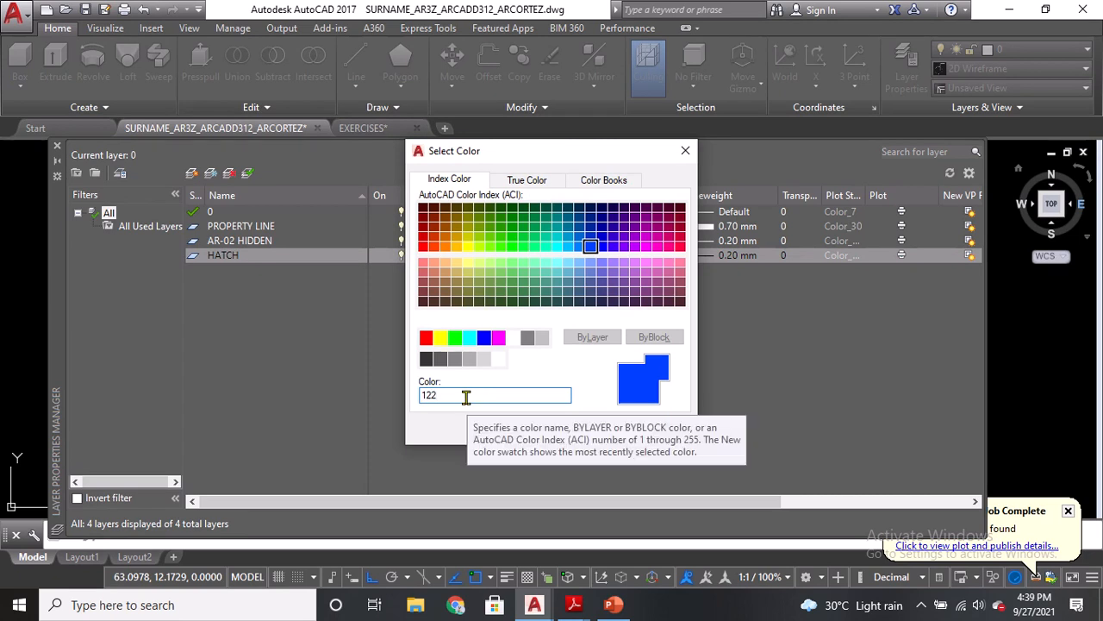
{"action": "key", "text": "ctrl"}
{"action": "key", "text": "ctrl"}
{"action": "key", "text": "ctrl"}
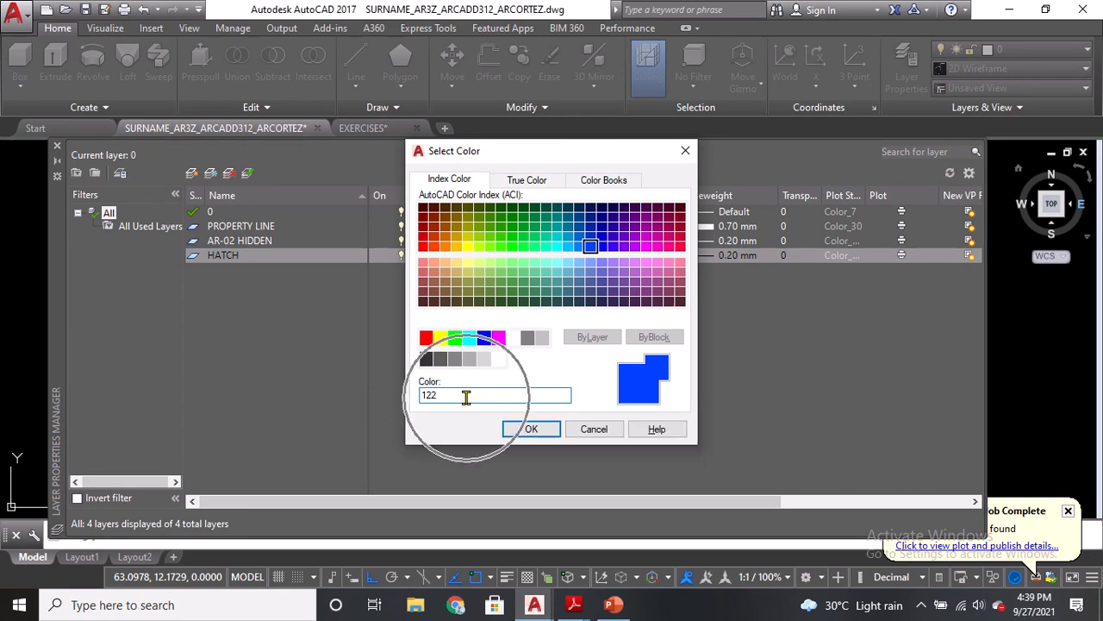
{"action": "left_click", "coordinate": [519, 431]}
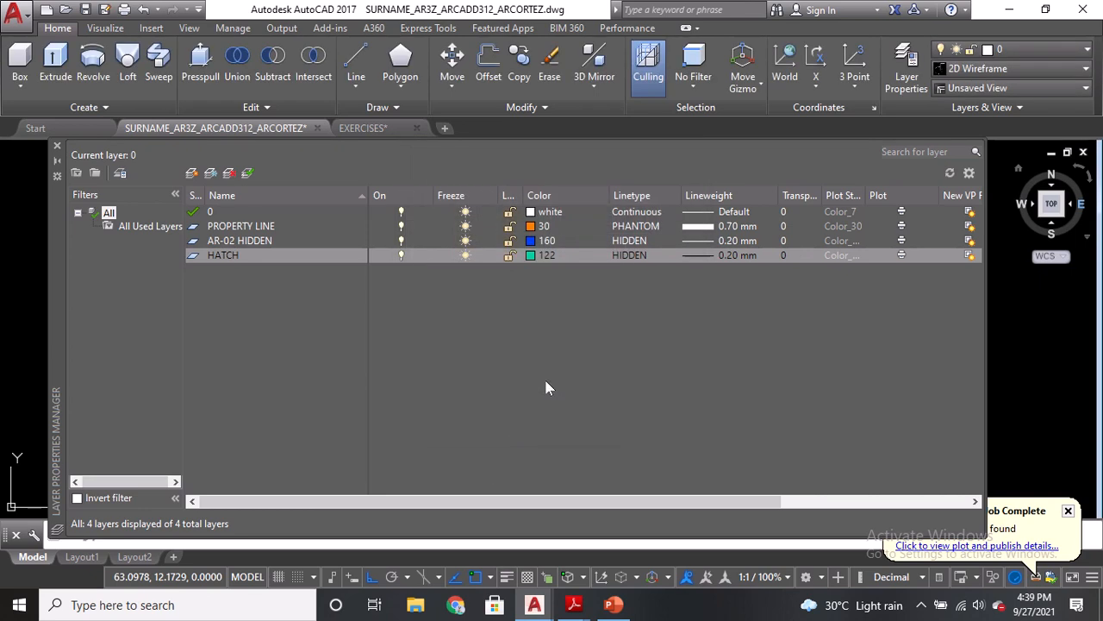
Assign the Continuous linetype to the HATCH layer.
{"action": "left_click", "coordinate": [631, 255]}
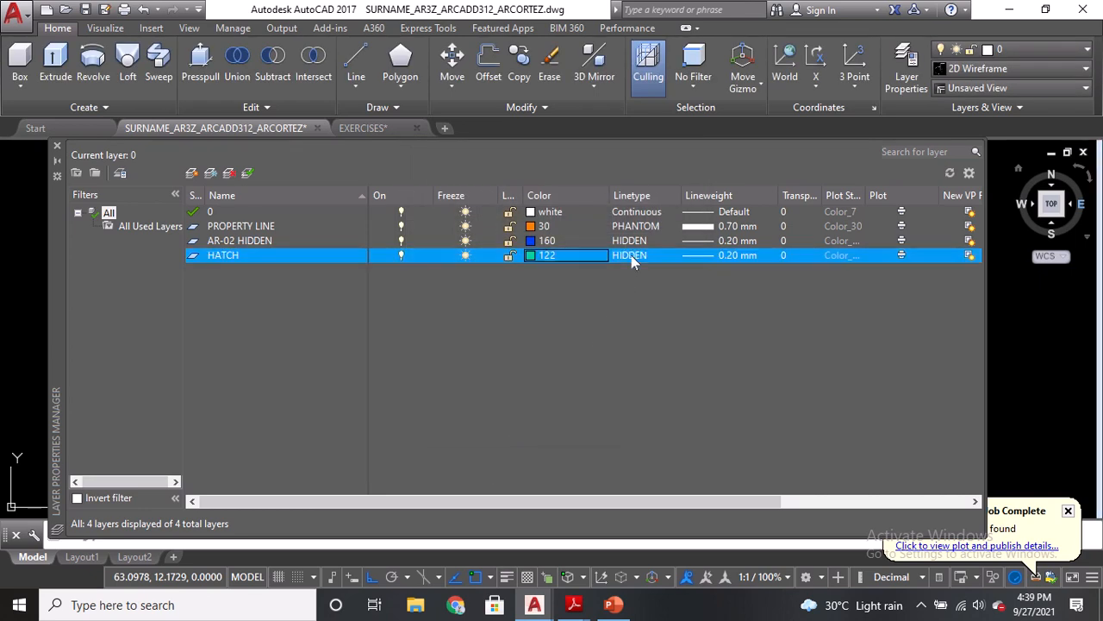
{"action": "left_click", "coordinate": [554, 257]}
{"action": "key", "text": "ctrl"}
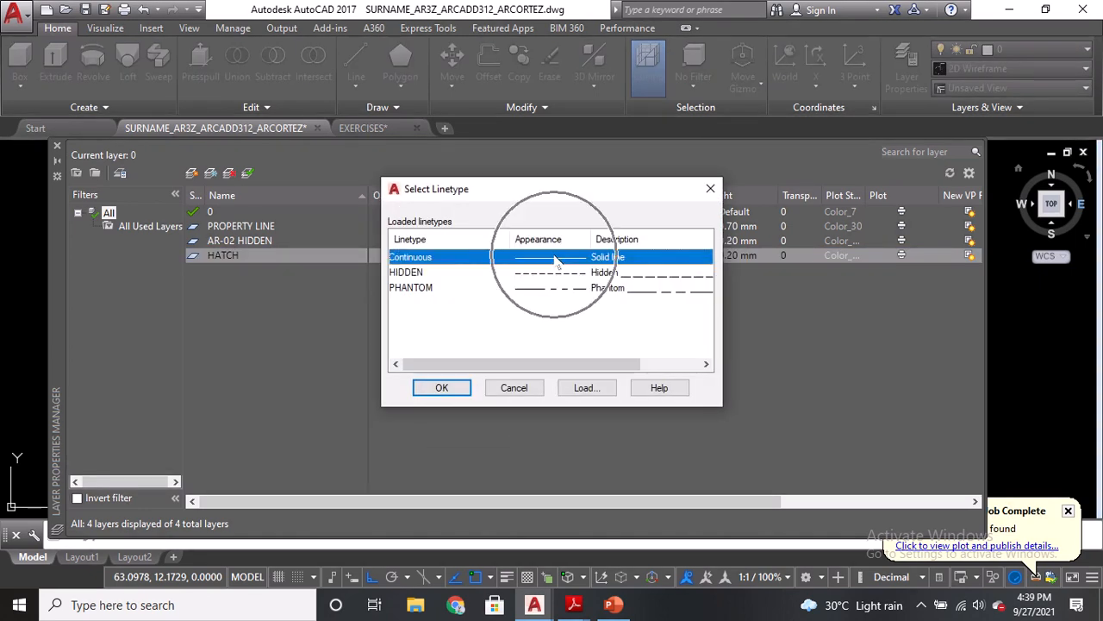
{"action": "left_click", "coordinate": [442, 387]}
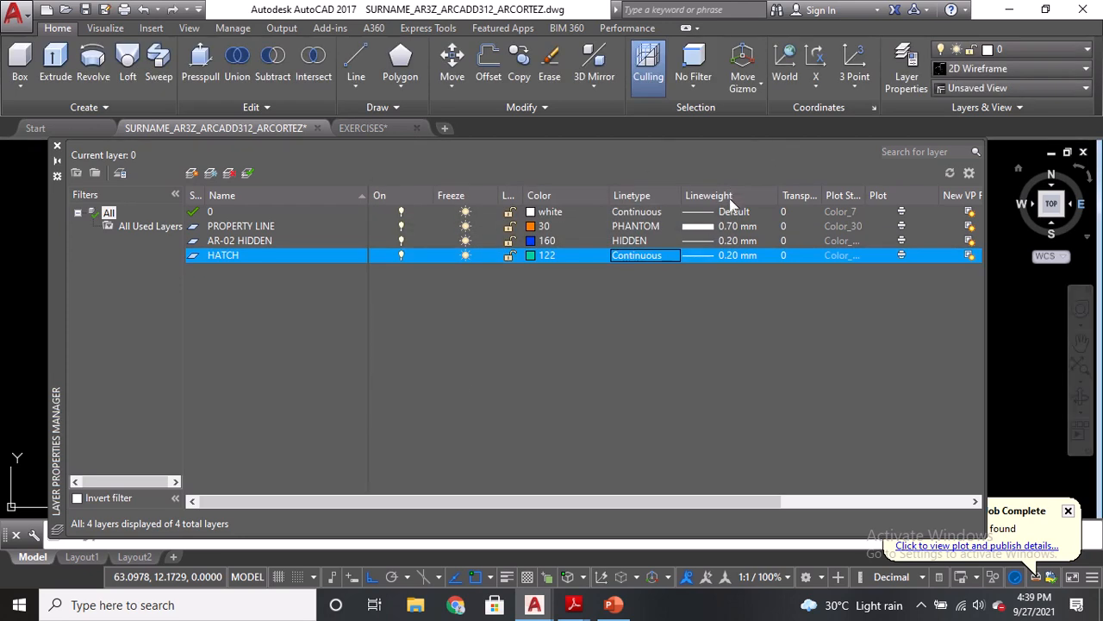
Set the HATCH layer's lineweight to 0.05 mm.
{"action": "key", "text": "ctrl"}
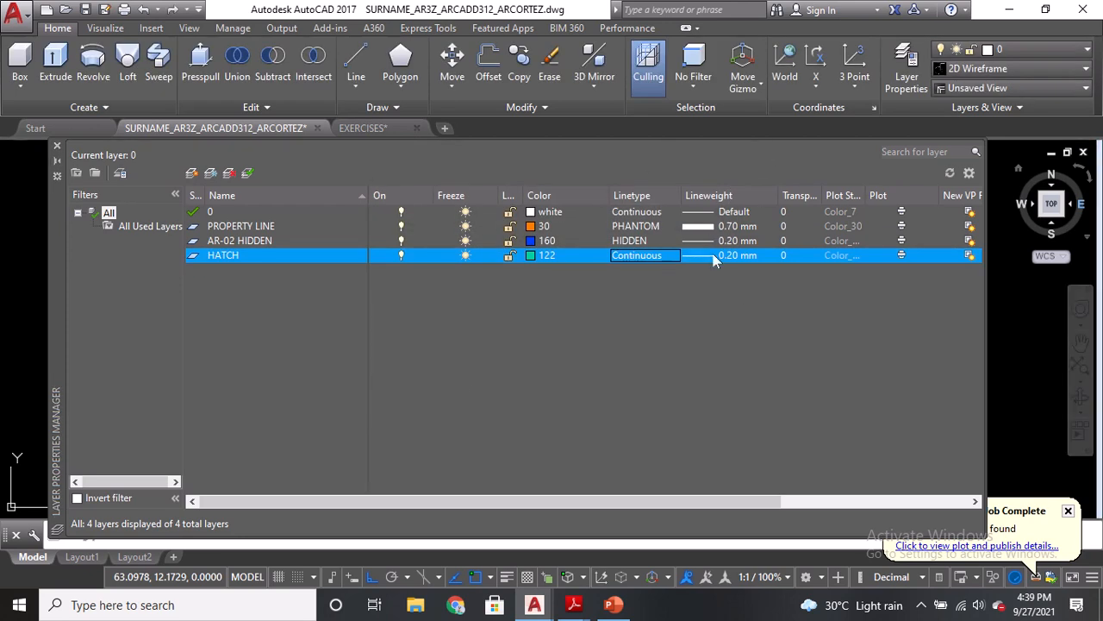
{"action": "left_click", "coordinate": [714, 256]}
{"action": "left_click", "coordinate": [540, 233]}
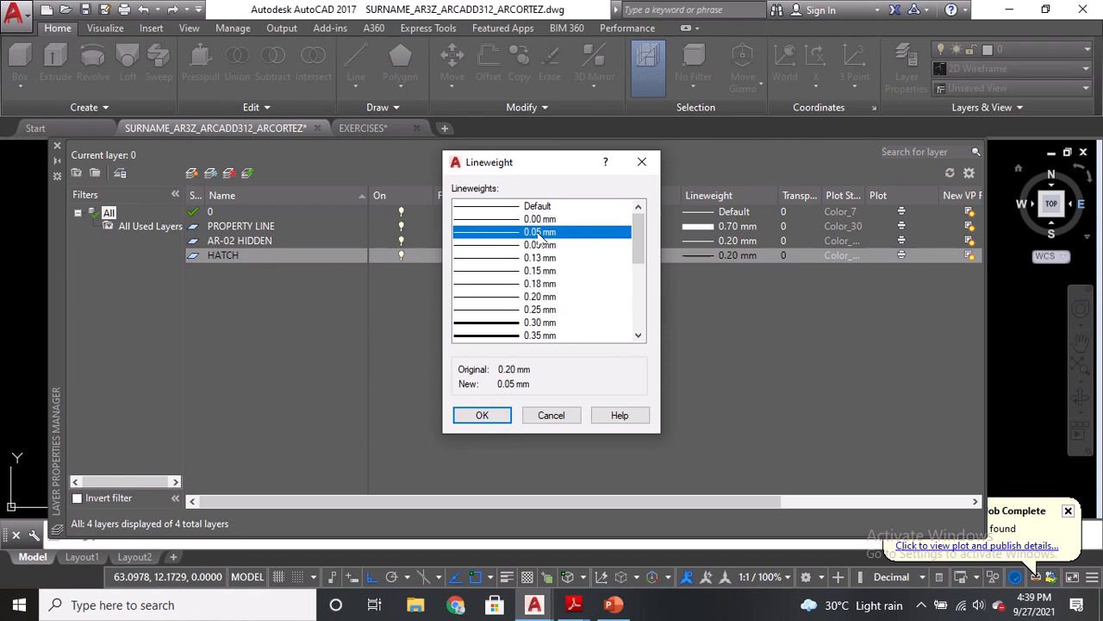
{"action": "key", "text": "ctrl"}
{"action": "key", "text": "ctrl"}
{"action": "left_click", "coordinate": [481, 415]}
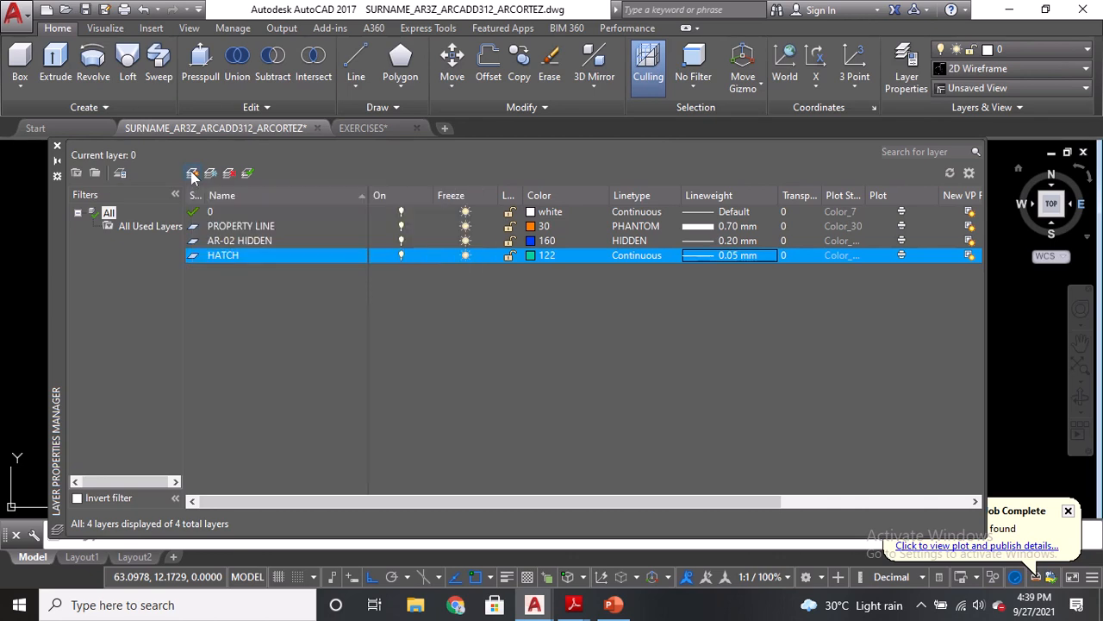
Create a new layer named TEXT and set its color to red, index color 1.
{"action": "left_click", "coordinate": [192, 174]}
{"action": "type", "text": "TEXT"}
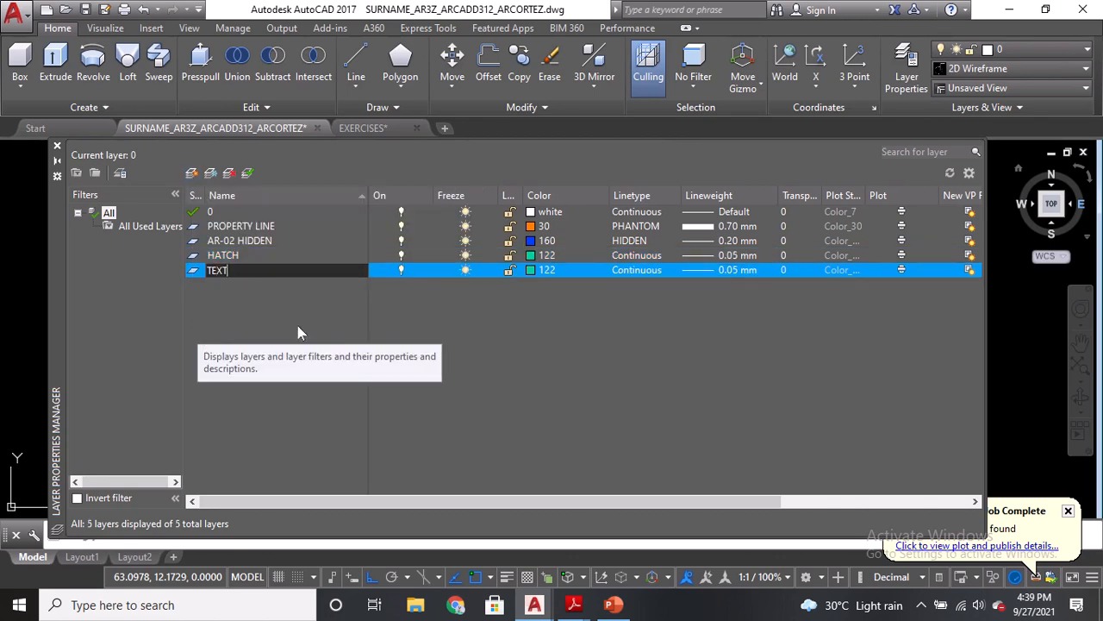
{"action": "left_click", "coordinate": [529, 270]}
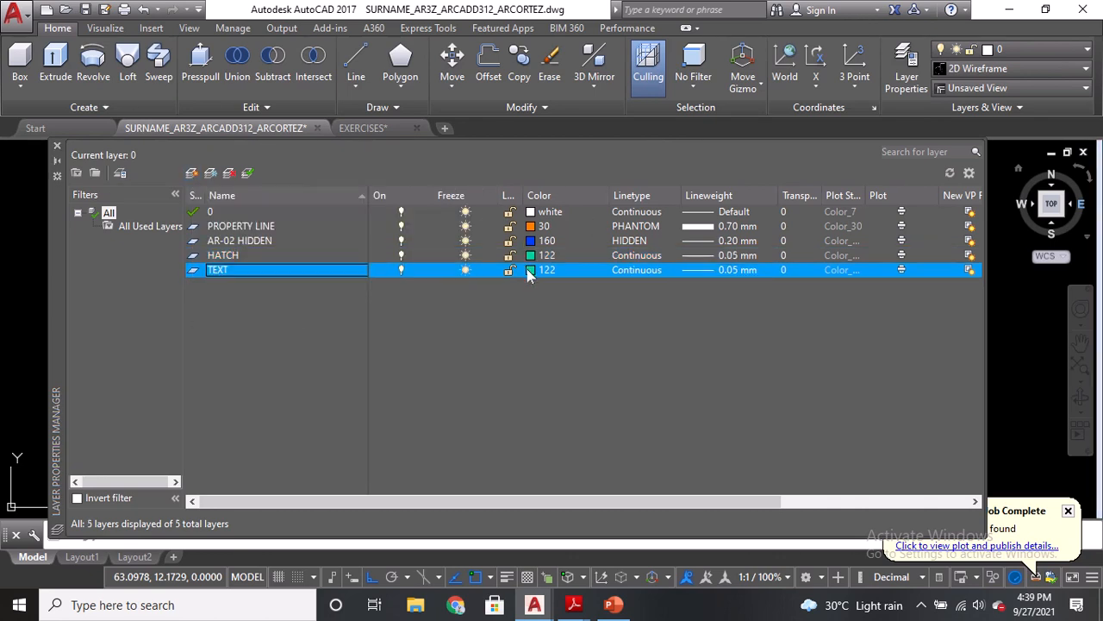
{"action": "left_click", "coordinate": [424, 339]}
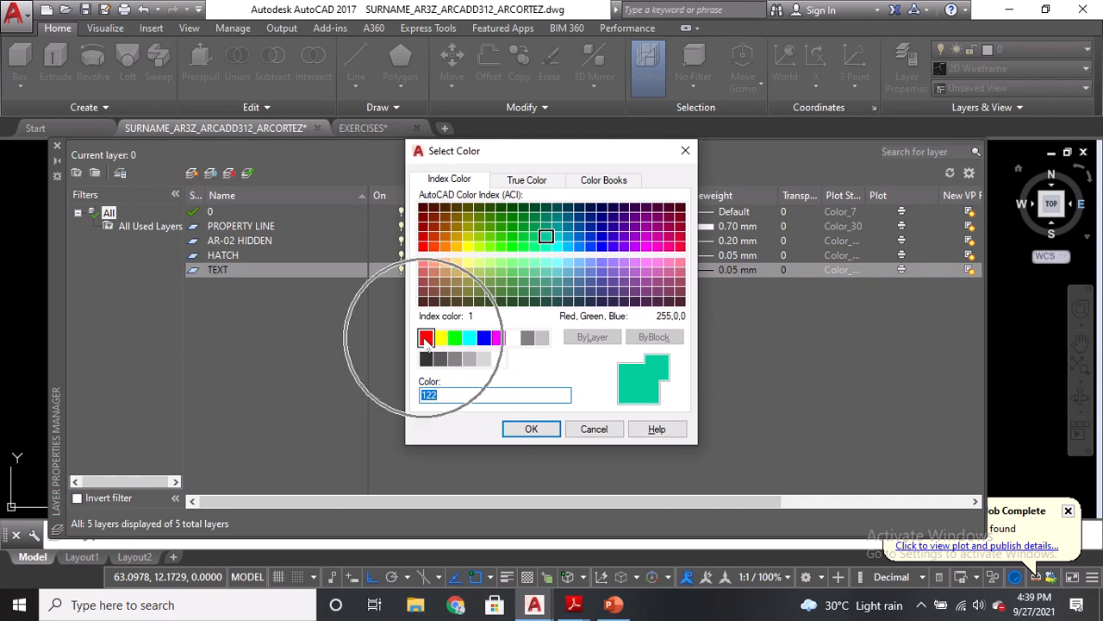
{"action": "left_click", "coordinate": [531, 428]}
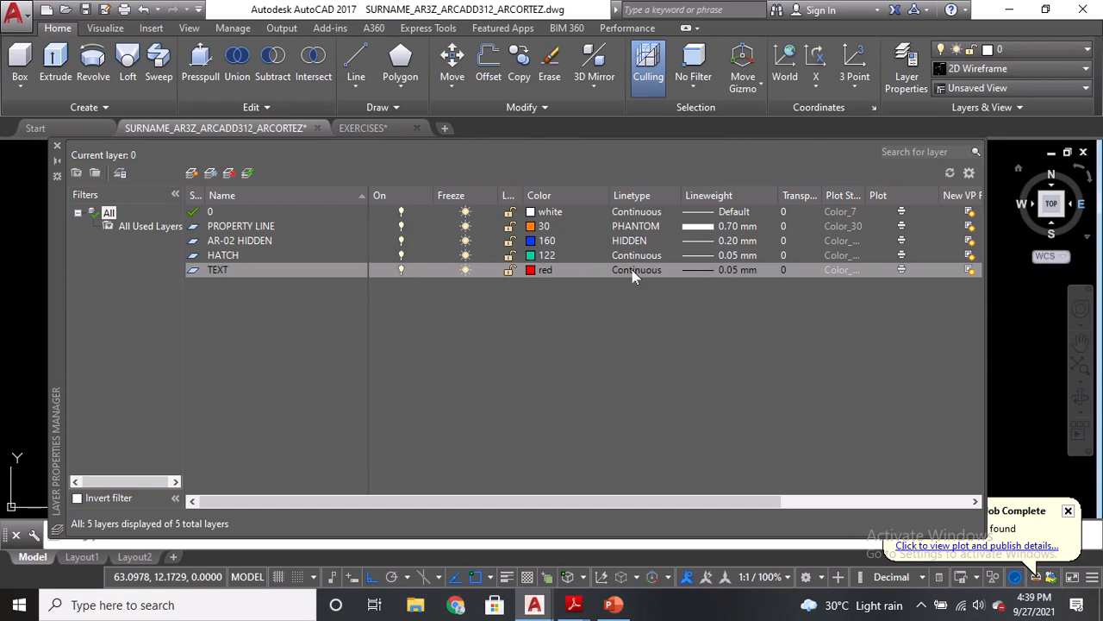
Set the TEXT layer's lineweight to 0.30 mm.
{"action": "left_click", "coordinate": [707, 271]}
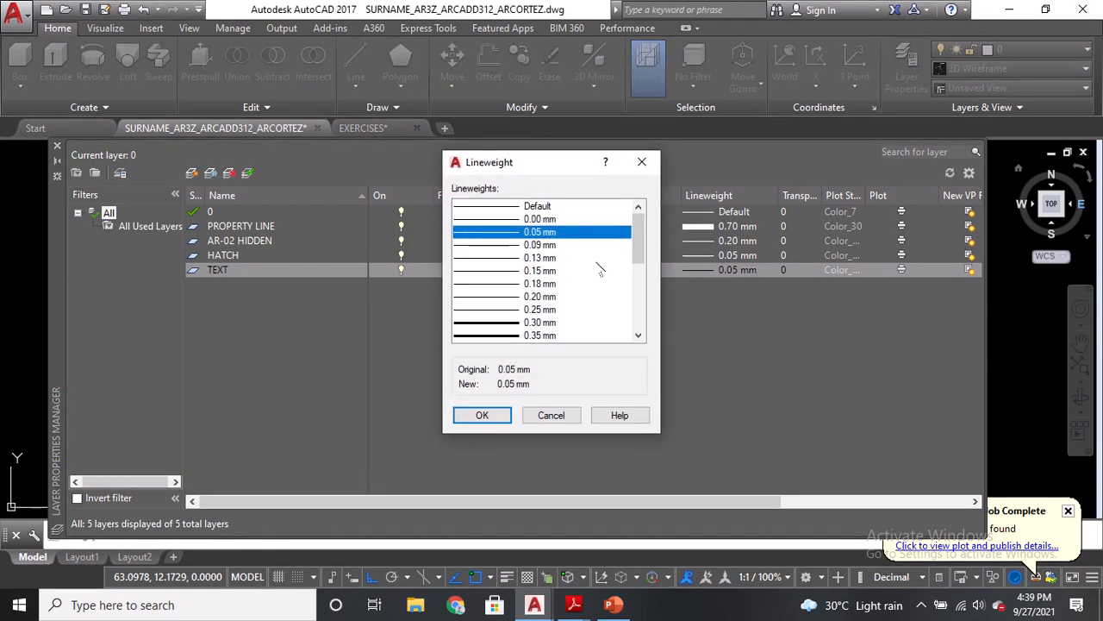
{"action": "left_click", "coordinate": [540, 324]}
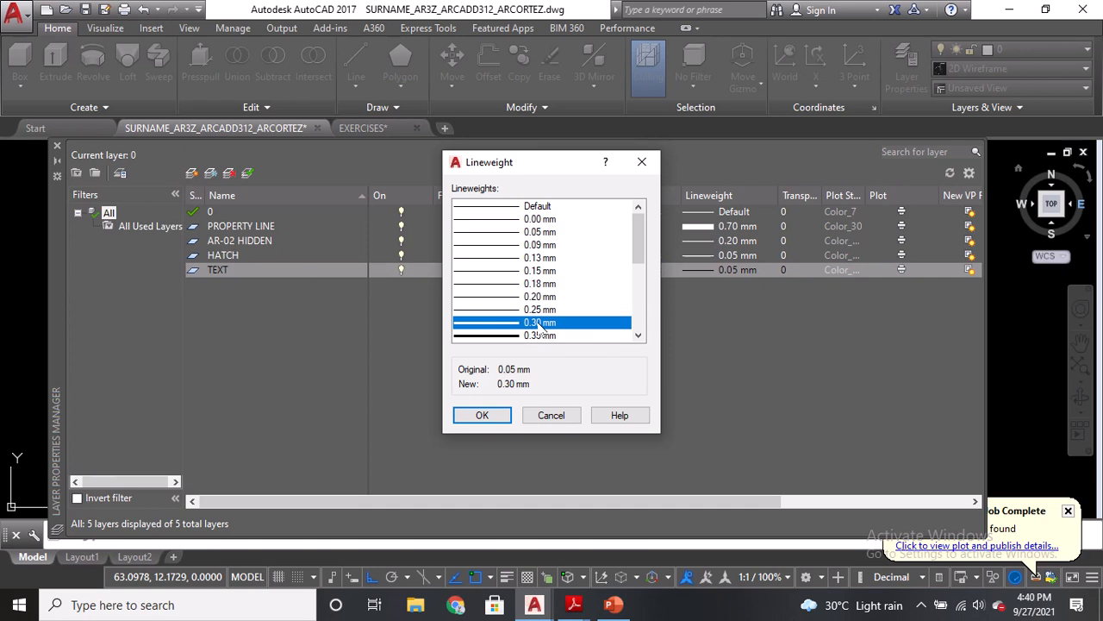
{"action": "left_click", "coordinate": [481, 416]}
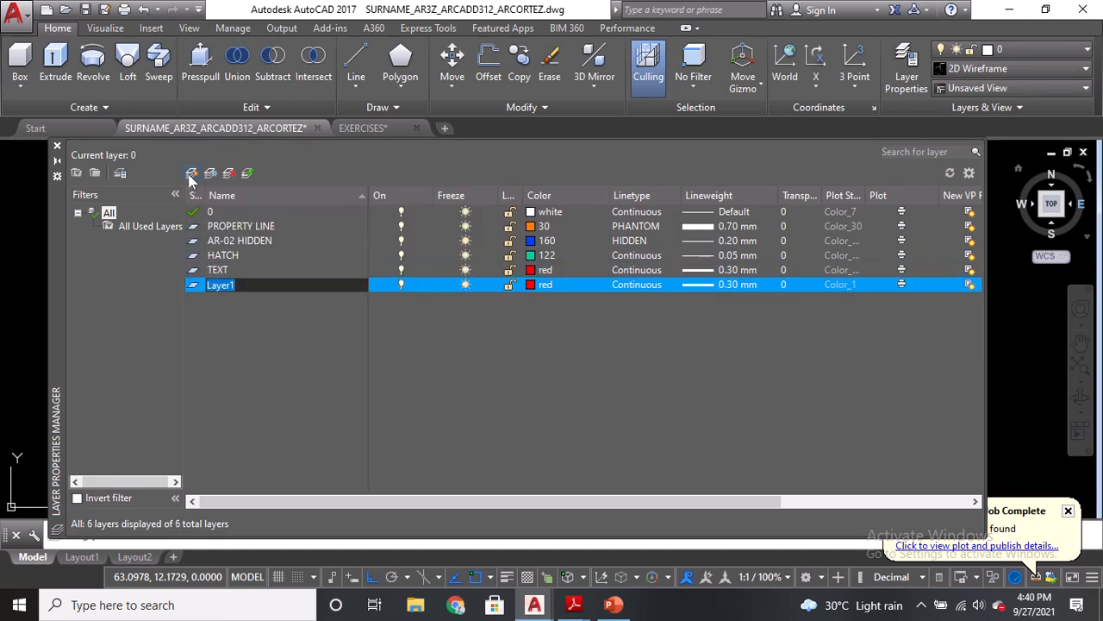
Create a new layer named VIEWPORT and set its color to index color 51.
{"action": "type", "text": "VIEWPORT"}
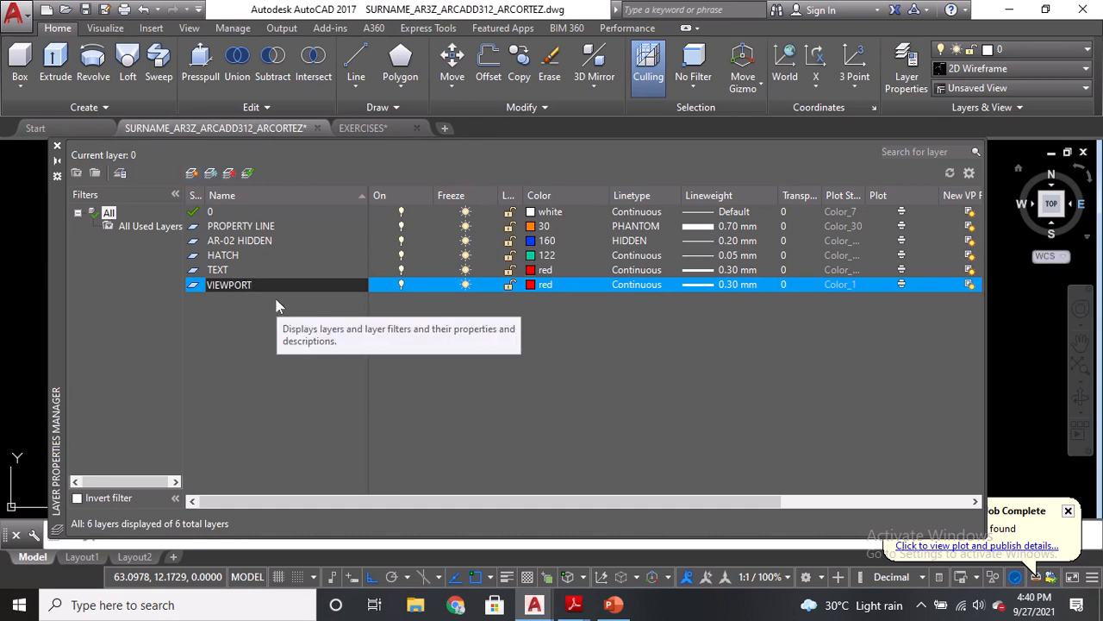
{"action": "left_click", "coordinate": [531, 283]}
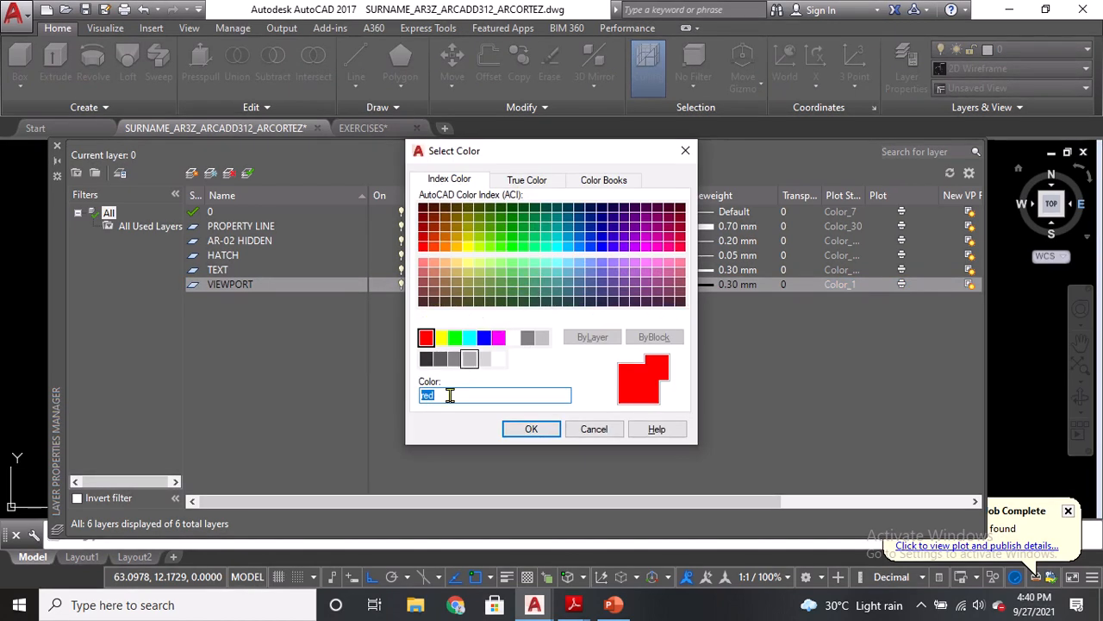
{"action": "type", "text": "51"}
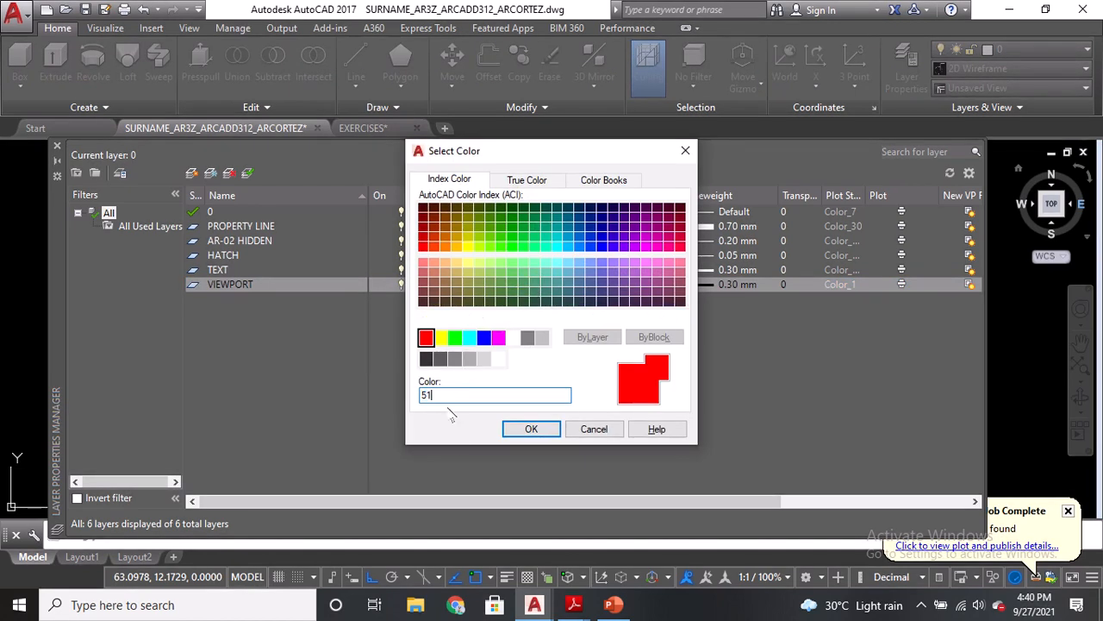
{"action": "left_click", "coordinate": [529, 429]}
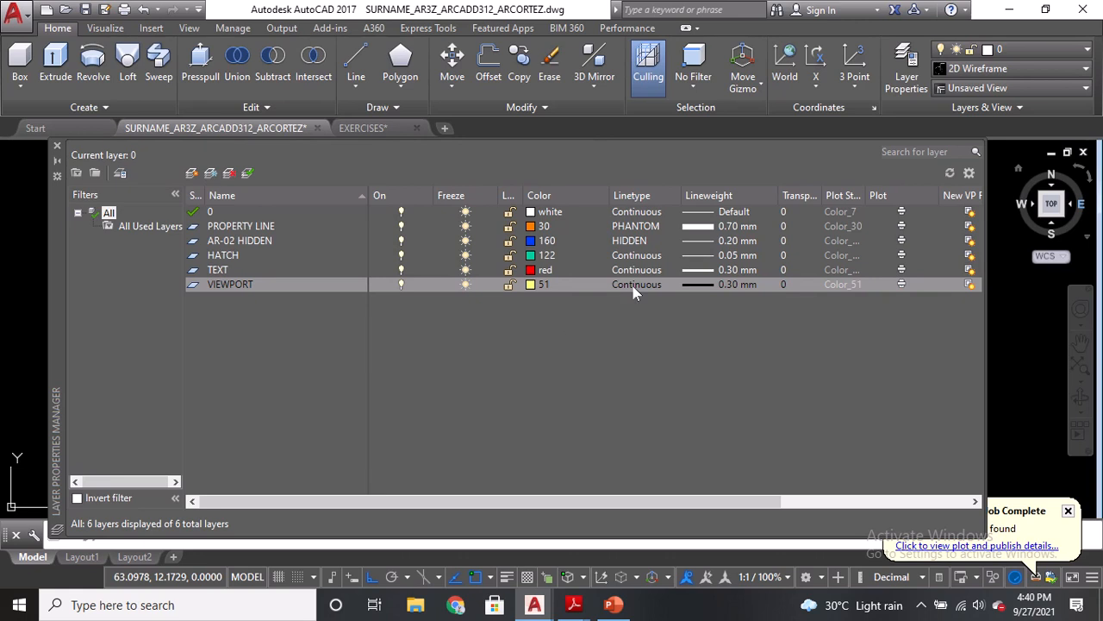
Set the VIEWPORT layer's lineweight to Default and make the layer non-plotting.
{"action": "left_click", "coordinate": [714, 284]}
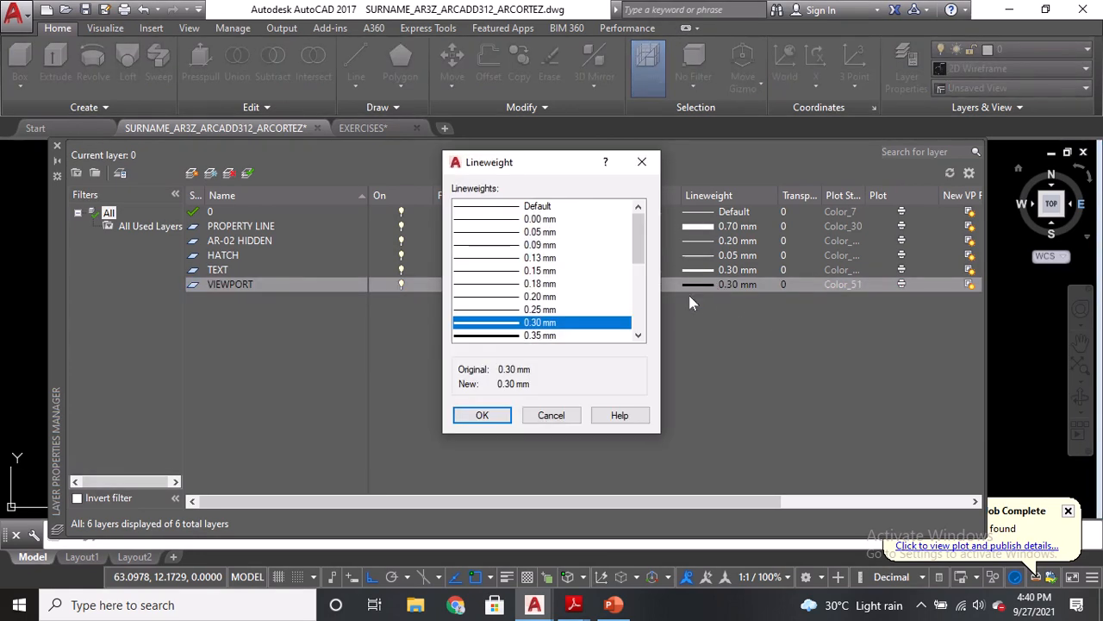
{"action": "left_click", "coordinate": [537, 206]}
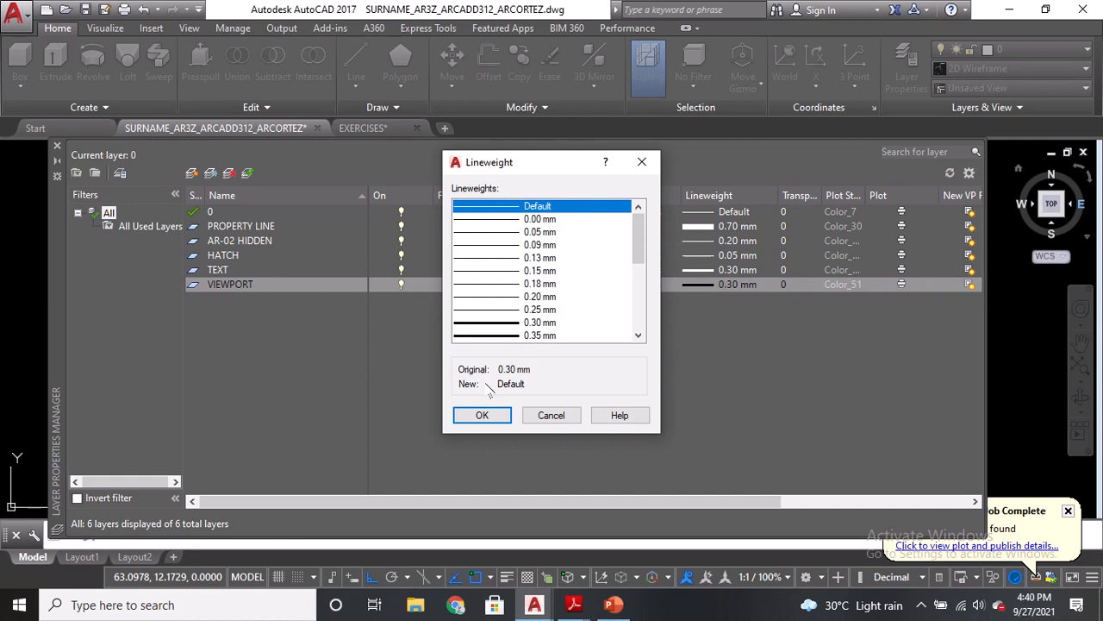
{"action": "left_click", "coordinate": [480, 417]}
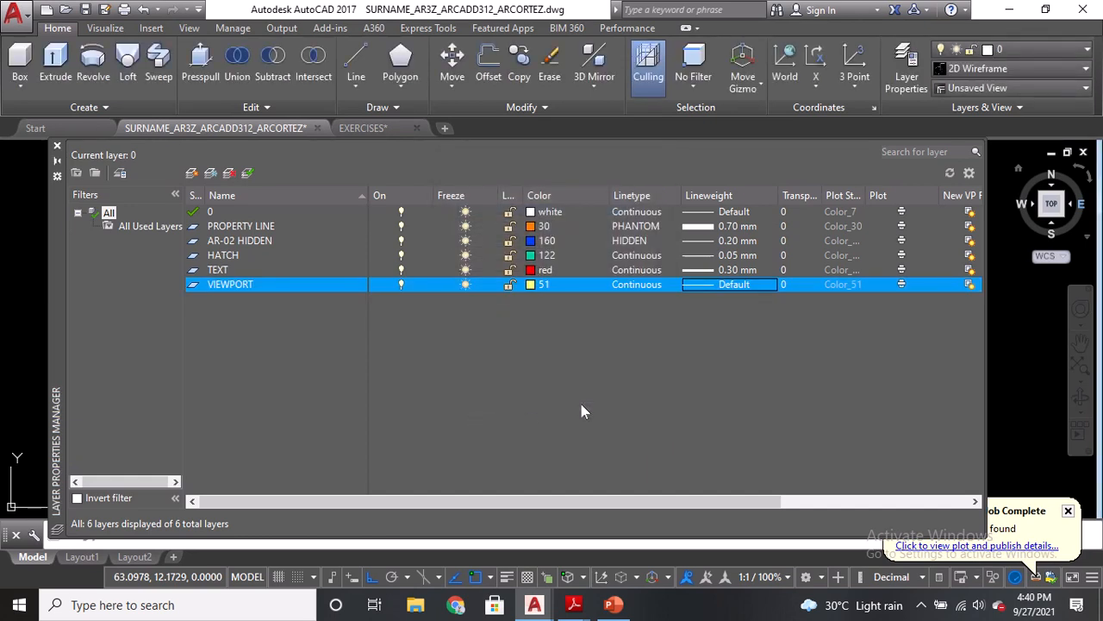
{"action": "left_click", "coordinate": [902, 286]}
{"action": "left_click", "coordinate": [902, 286]}
{"action": "left_click", "coordinate": [900, 289]}
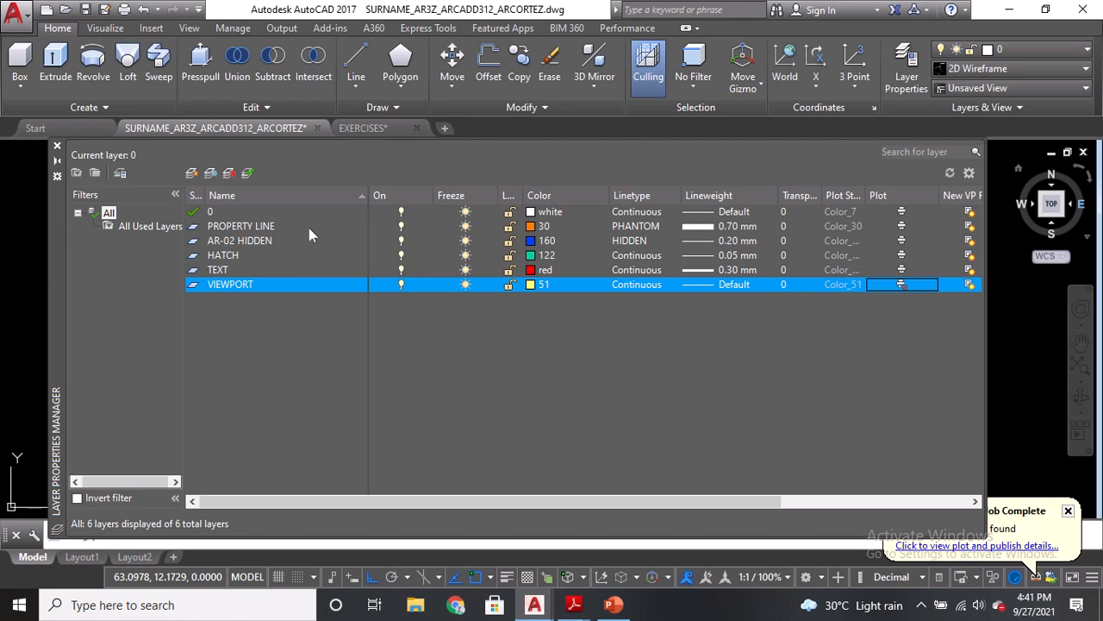
Make PROPERTY LINE the current layer and close the layer manager.
{"action": "double_click", "coordinate": [228, 226]}
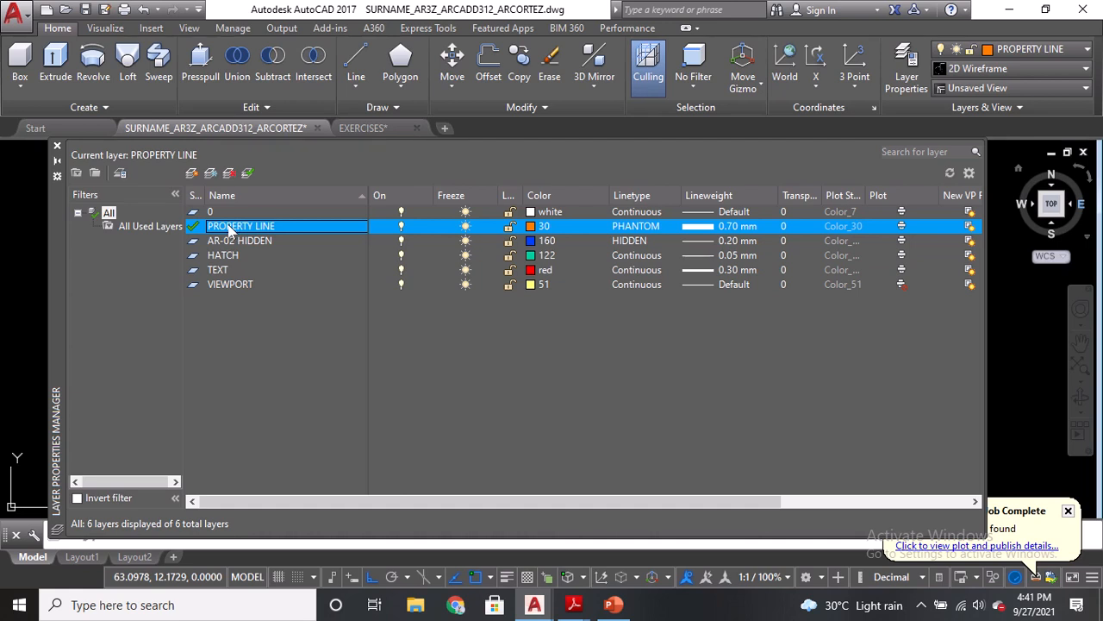
{"action": "left_click", "coordinate": [255, 229]}
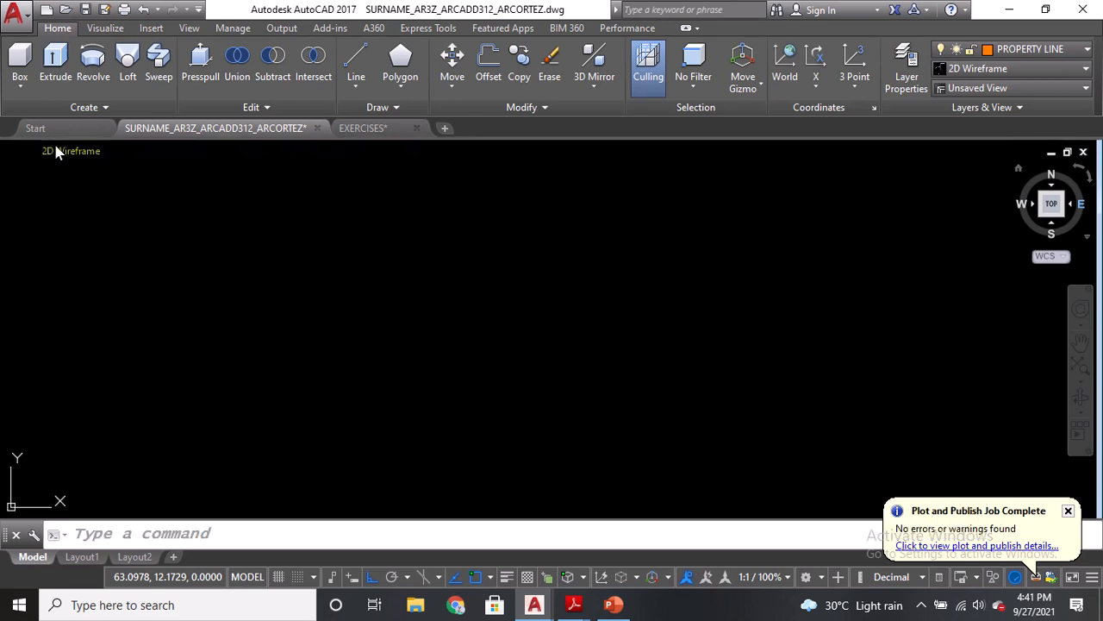
{"action": "left_click", "coordinate": [57, 146]}
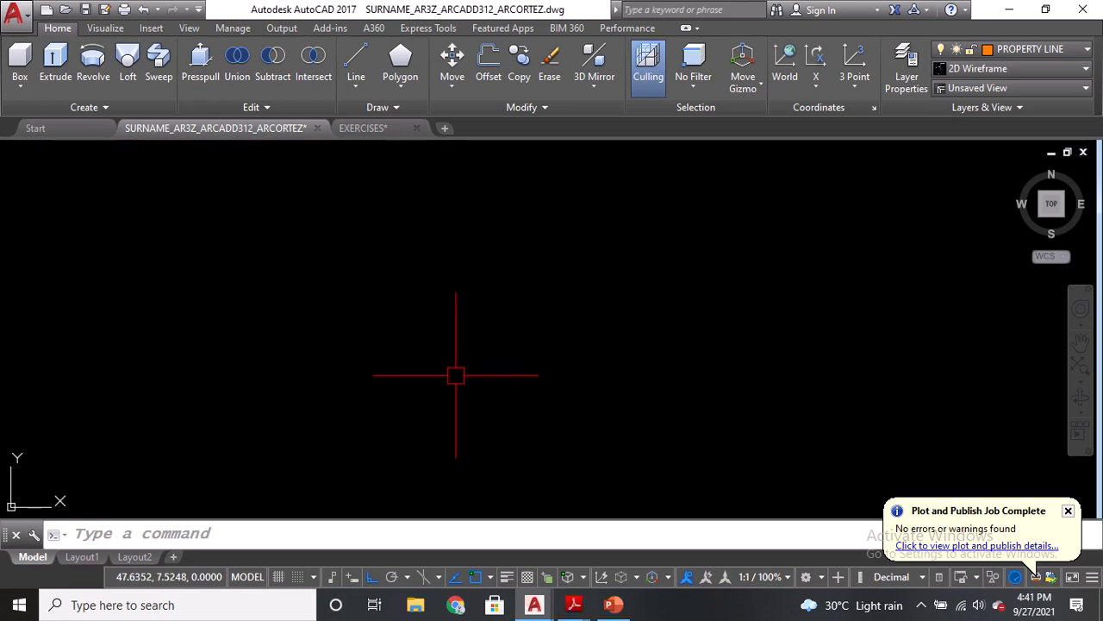
Start a line on the PROPERTY LINE layer, placing its first point in the empty area of model space as PT. 01.
{"action": "type", "text": "L"}
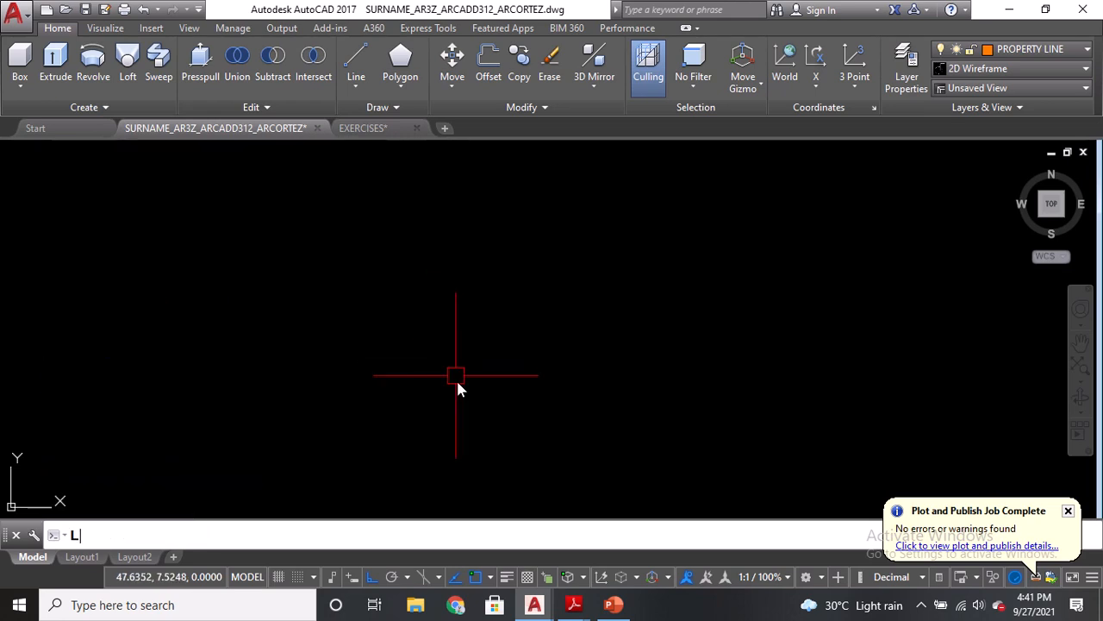
{"action": "key", "text": "Return"}
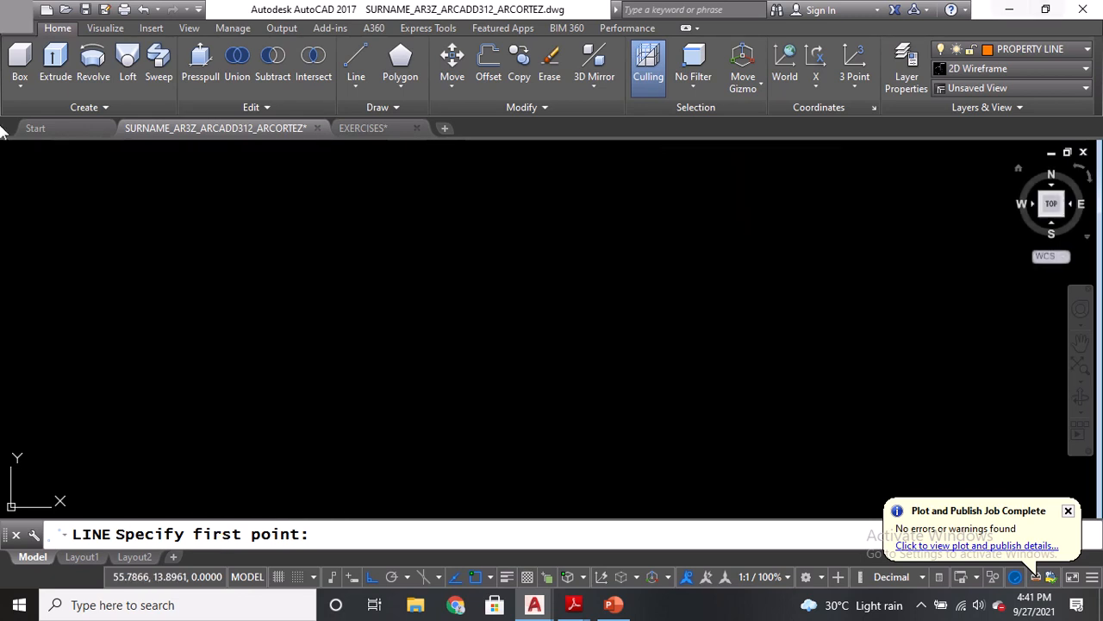
{"action": "left_click", "coordinate": [252, 531]}
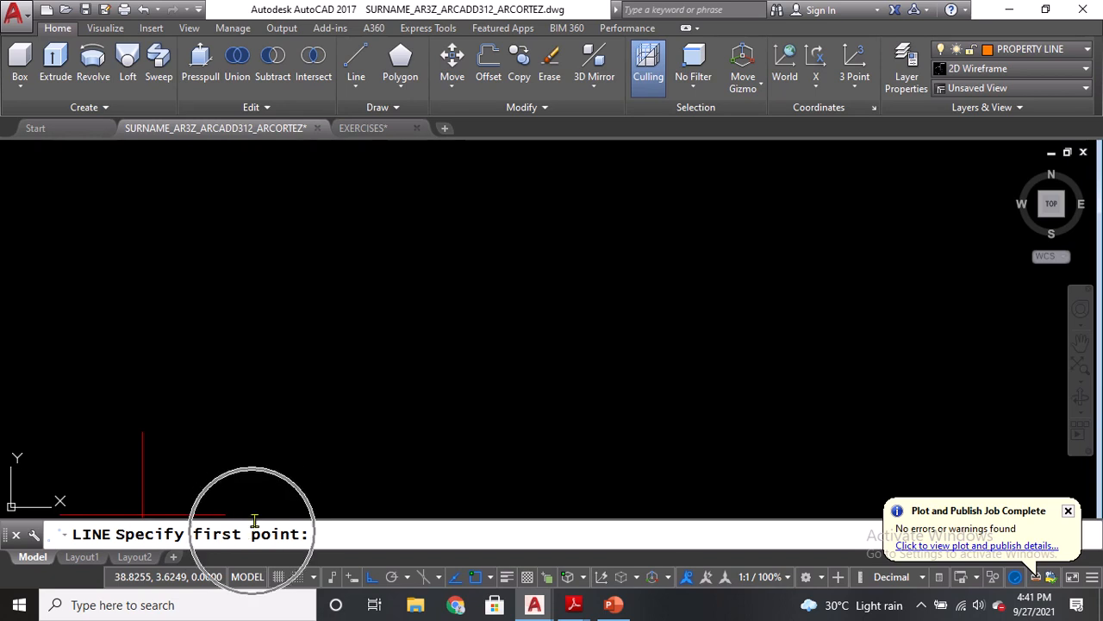
{"action": "key", "text": "ctrl"}
{"action": "key", "text": "ctrl"}
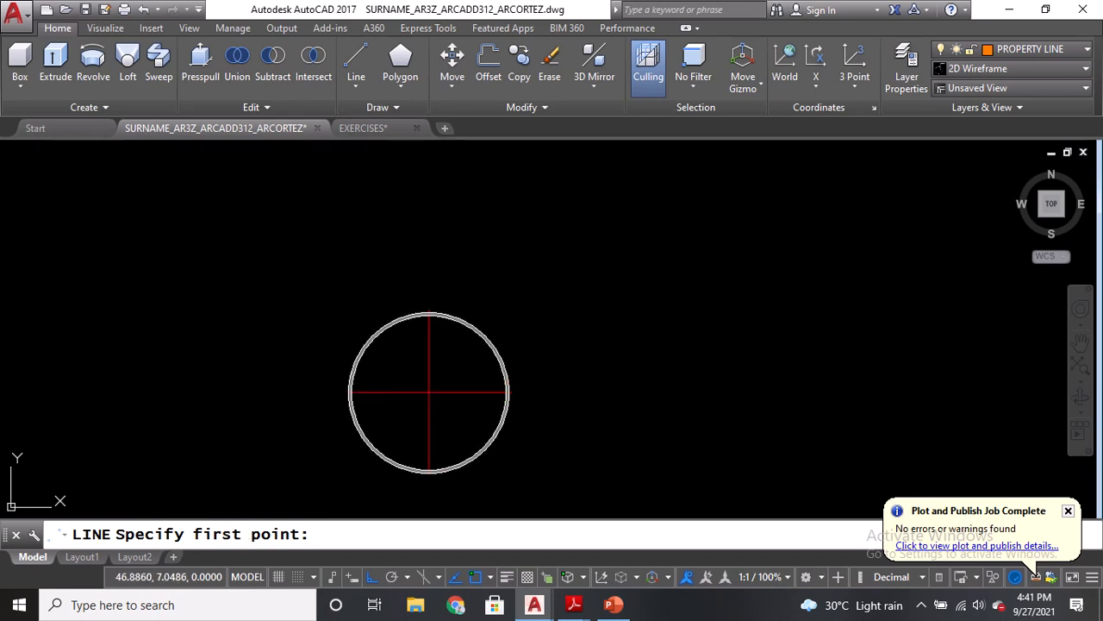
{"action": "key", "text": "ctrl"}
{"action": "key", "text": "ctrl"}
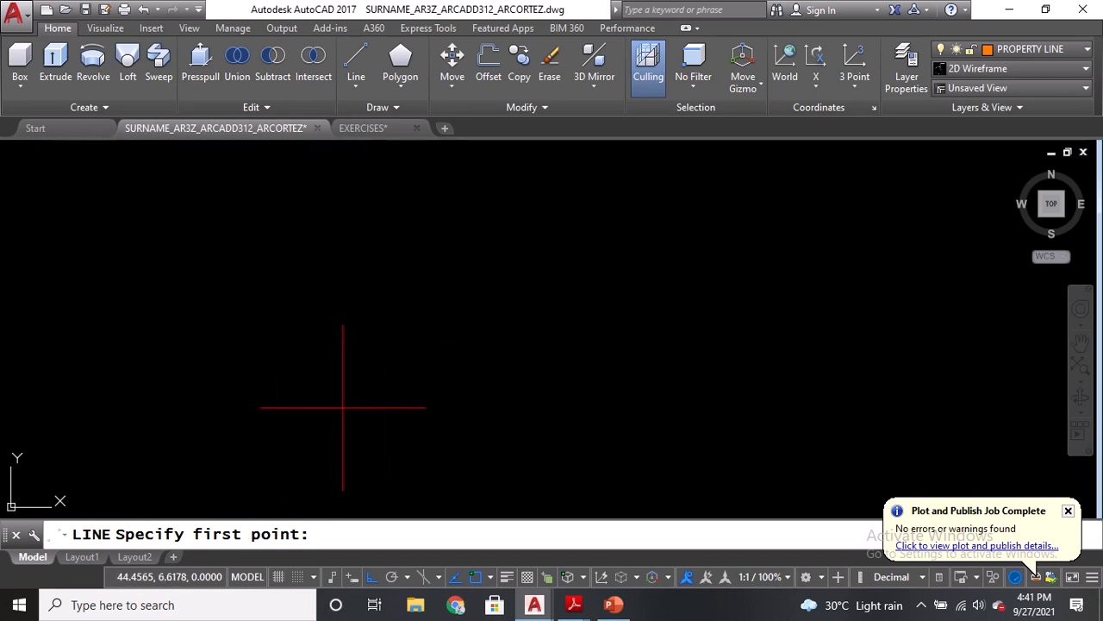
{"action": "left_click", "coordinate": [343, 408]}
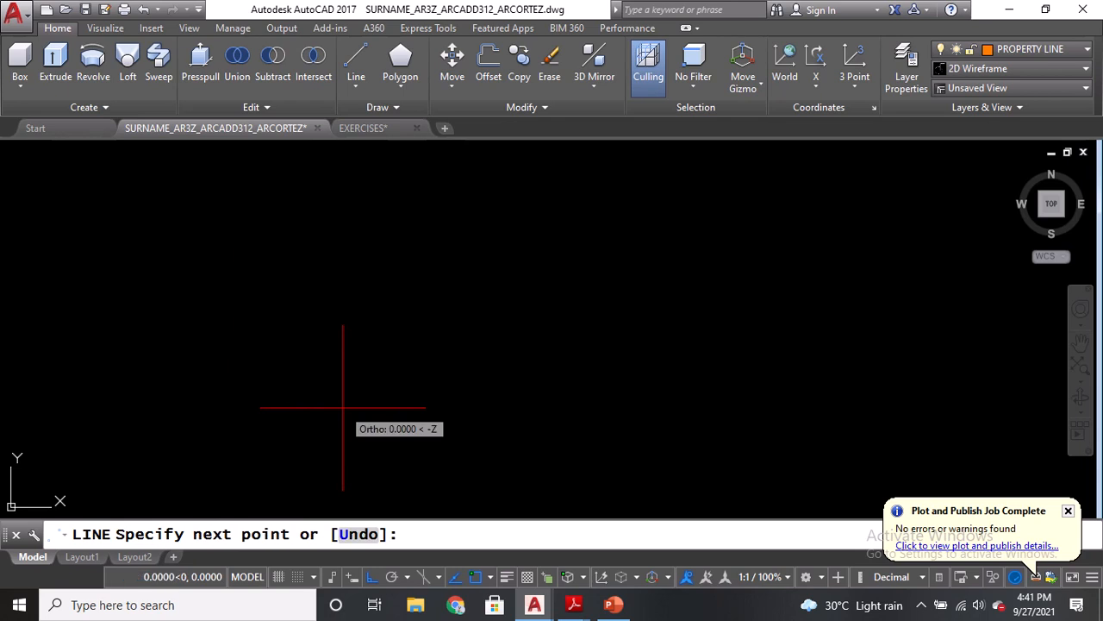
{"action": "left_click", "coordinate": [269, 404]}
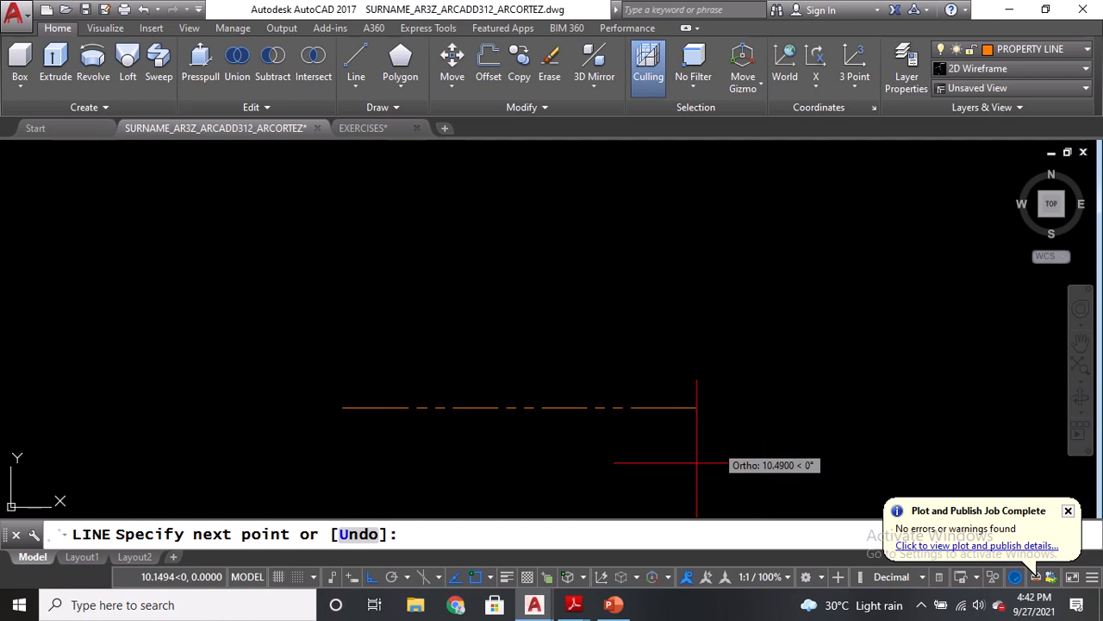
Switch to ACTIVITY 02 LOT PLOTTING.pdf in Adobe Reader and examine the distance and direction given for PT. 01 to PT. 02.
{"action": "mouse_move", "coordinate": [573, 604]}
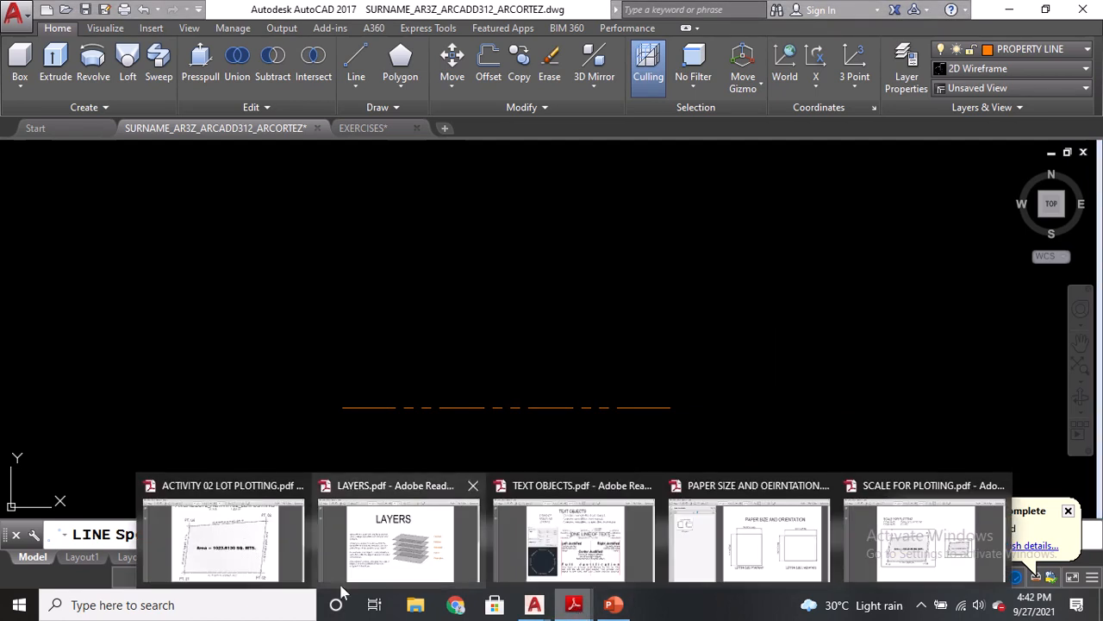
{"action": "left_click", "coordinate": [248, 565]}
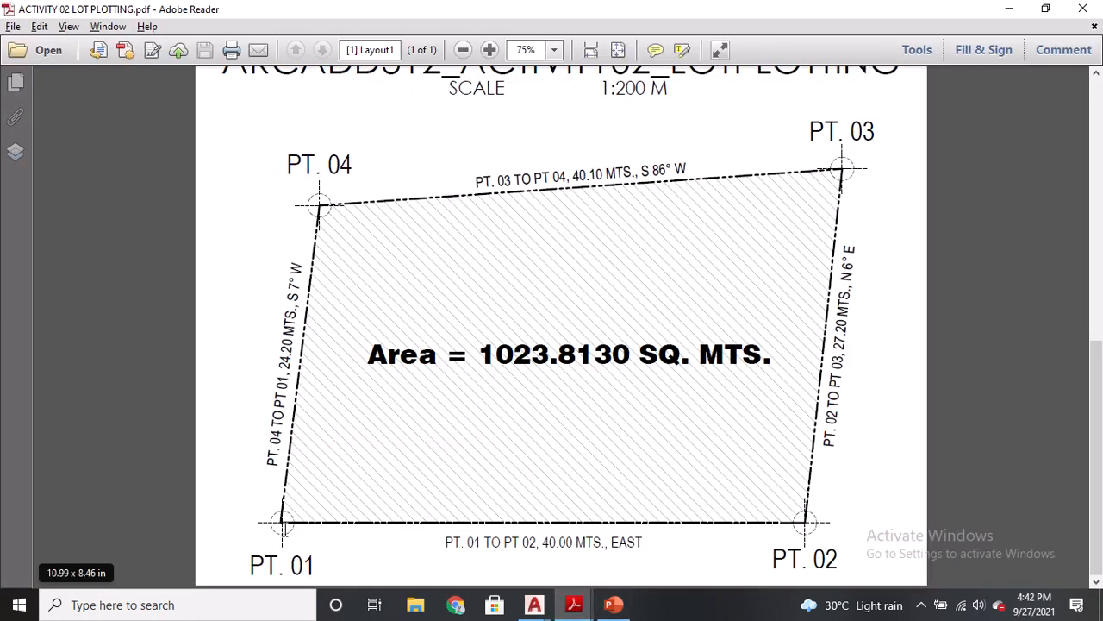
{"action": "left_click", "coordinate": [819, 545]}
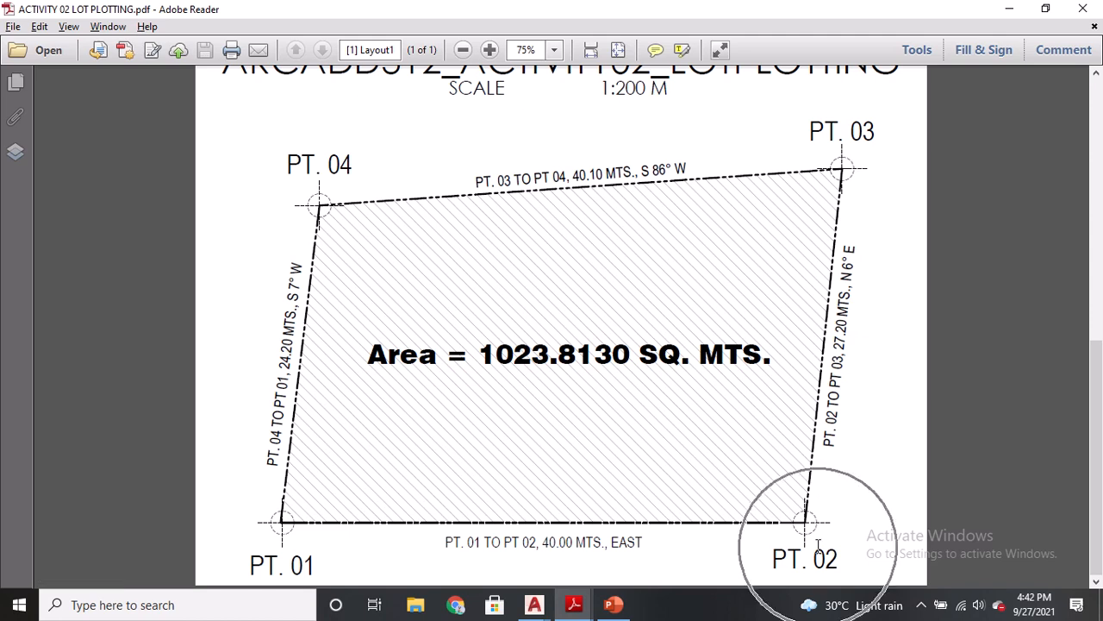
{"action": "left_click", "coordinate": [818, 545]}
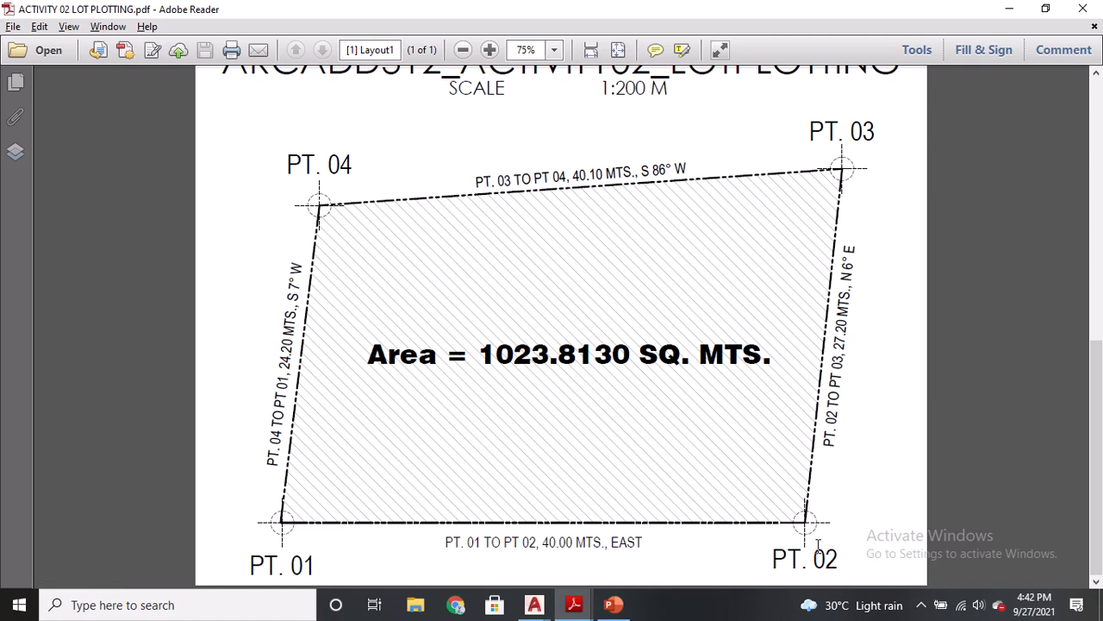
{"action": "left_click", "coordinate": [545, 546]}
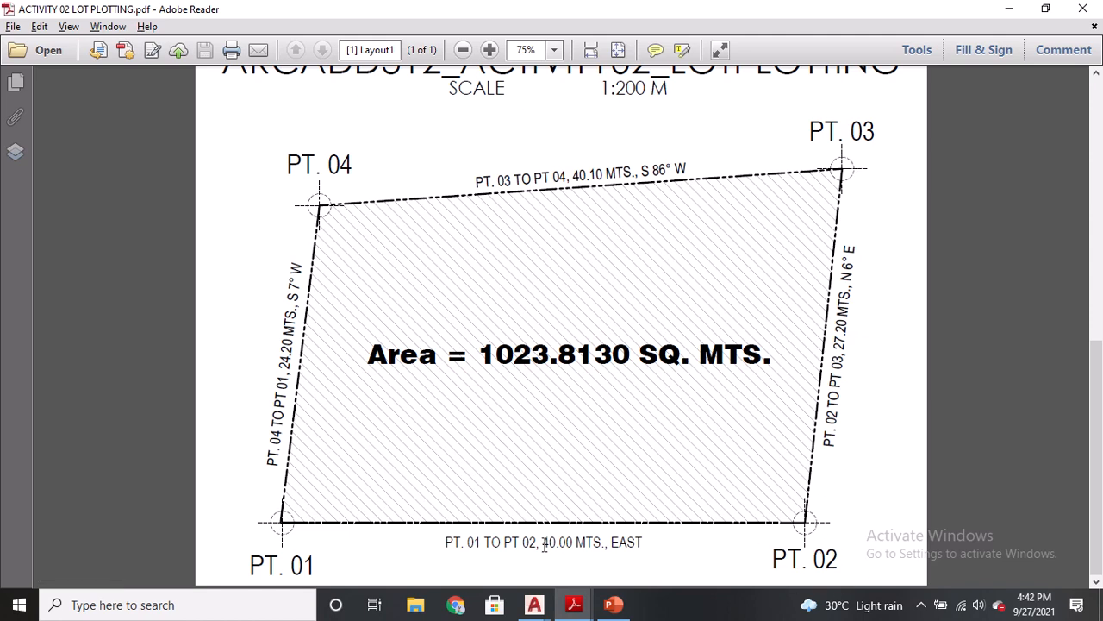
{"action": "left_click", "coordinate": [609, 542]}
{"action": "left_click", "coordinate": [620, 542]}
{"action": "key", "text": "alt+Tab"}
{"action": "left_click", "coordinate": [480, 535]}
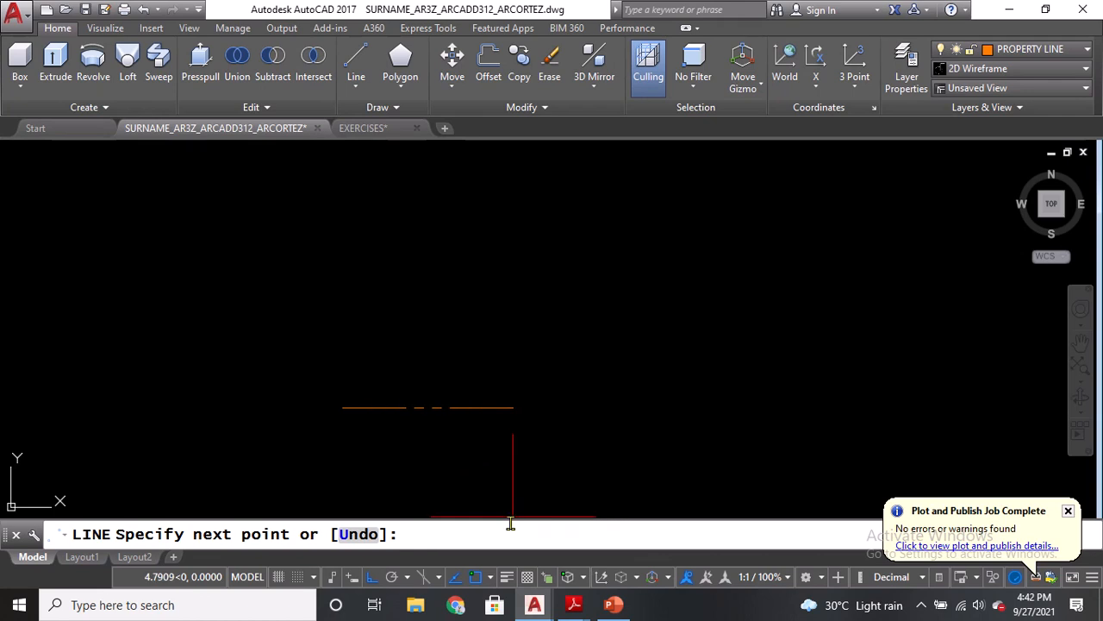
{"action": "left_click", "coordinate": [508, 535]}
{"action": "type", "text": "@"}
{"action": "left_click", "coordinate": [508, 535]}
{"action": "type", "text": "40<0"}
{"action": "key", "text": "Return"}
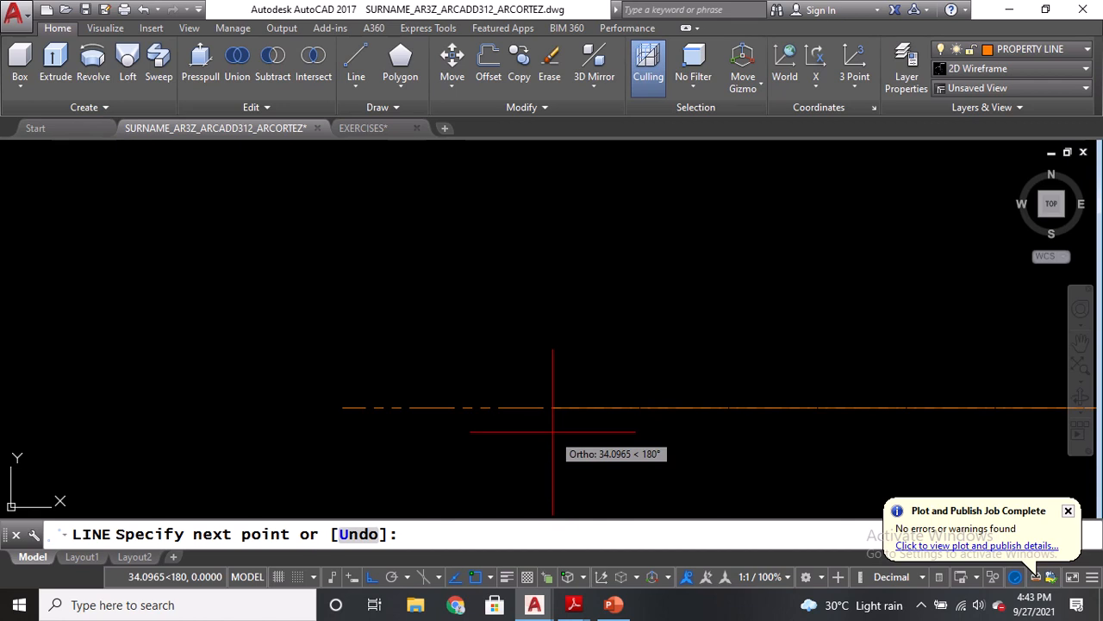
Examine the distance and bearing given for PT. 02 to PT. 03 in ACTIVITY 02 LOT PLOTTING.pdf in Adobe Reader.
{"action": "scroll", "coordinate": [553, 431], "scroll_direction": "down", "scroll_amount": 3}
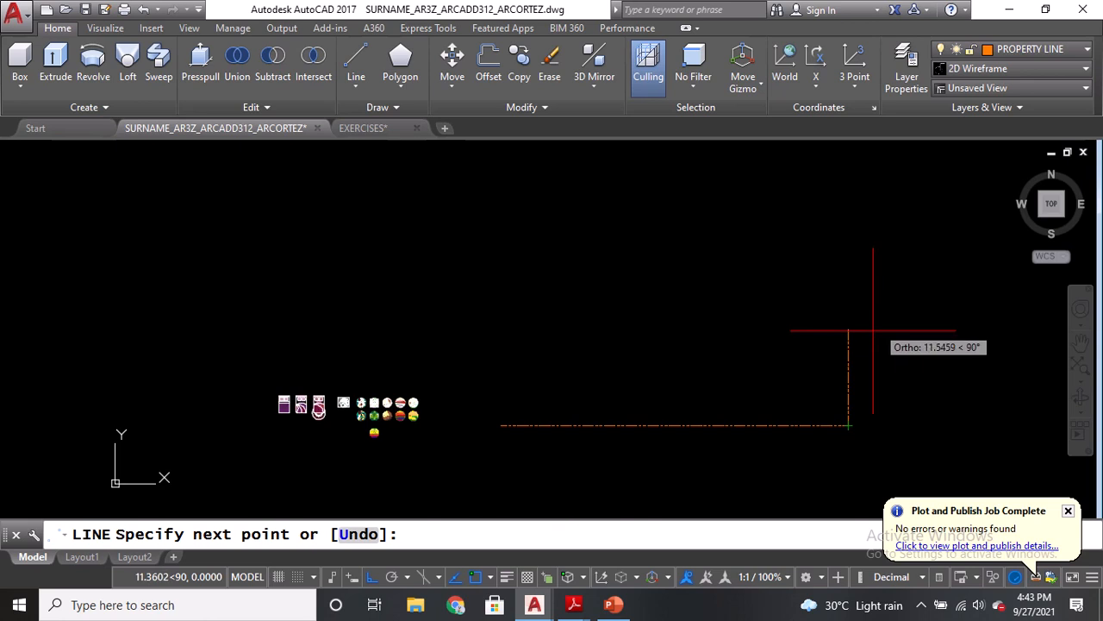
{"action": "mouse_move", "coordinate": [575, 609]}
{"action": "left_click", "coordinate": [226, 536]}
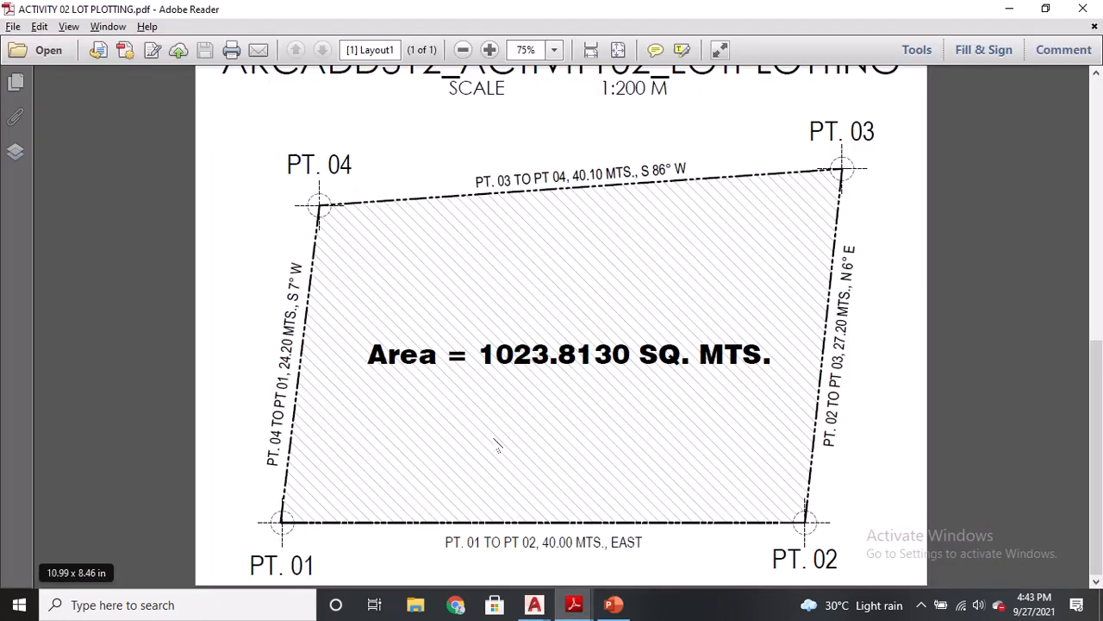
{"action": "left_click_drag", "start_coordinate": [850, 348], "coordinate": [849, 293]}
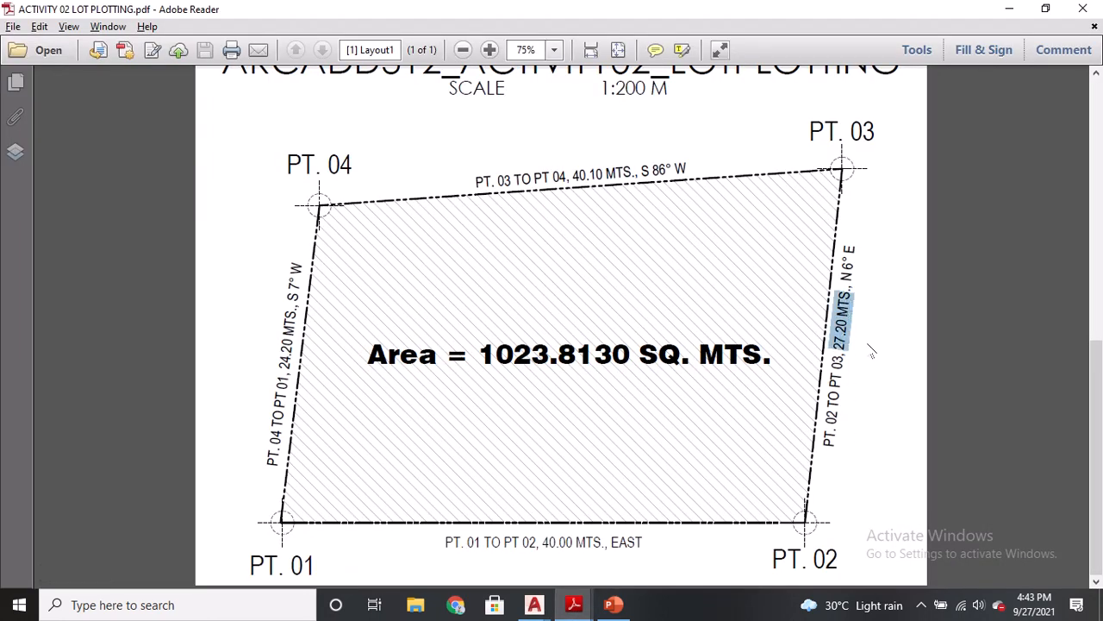
{"action": "left_click_drag", "start_coordinate": [850, 278], "coordinate": [860, 247]}
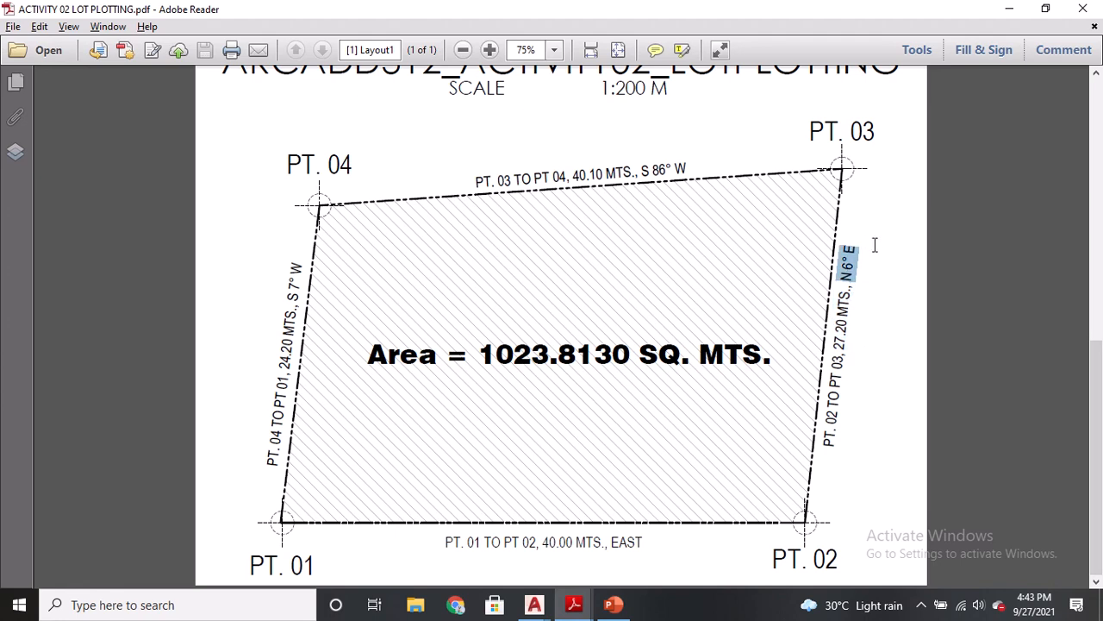
{"action": "key", "text": "alt+Tab"}
{"action": "type", "text": "@"}
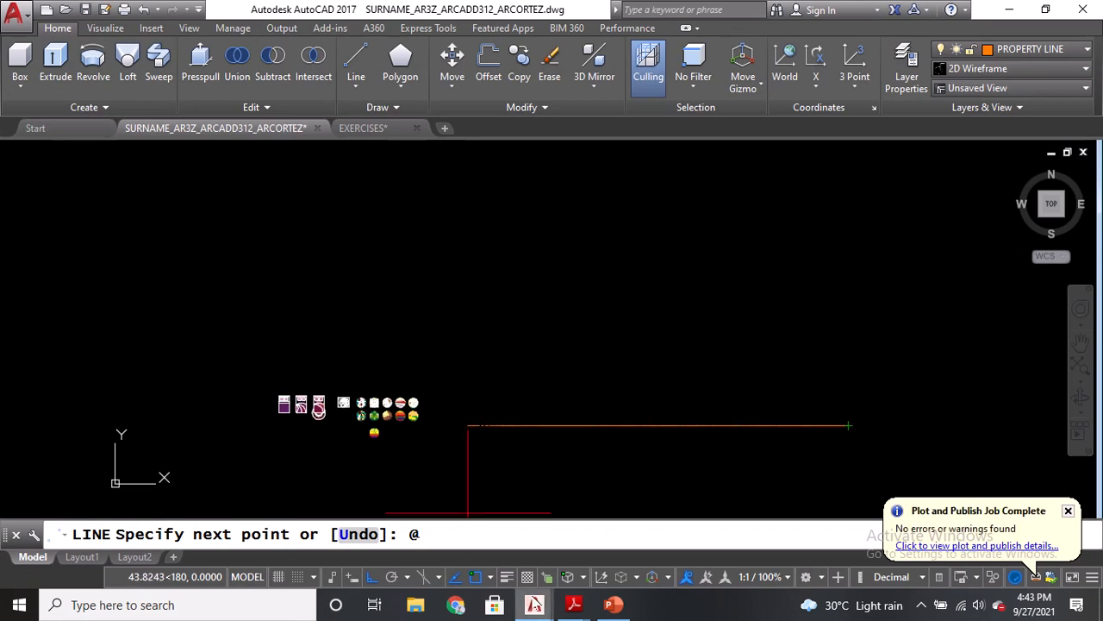
{"action": "left_click", "coordinate": [577, 609]}
{"action": "left_click", "coordinate": [224, 539]}
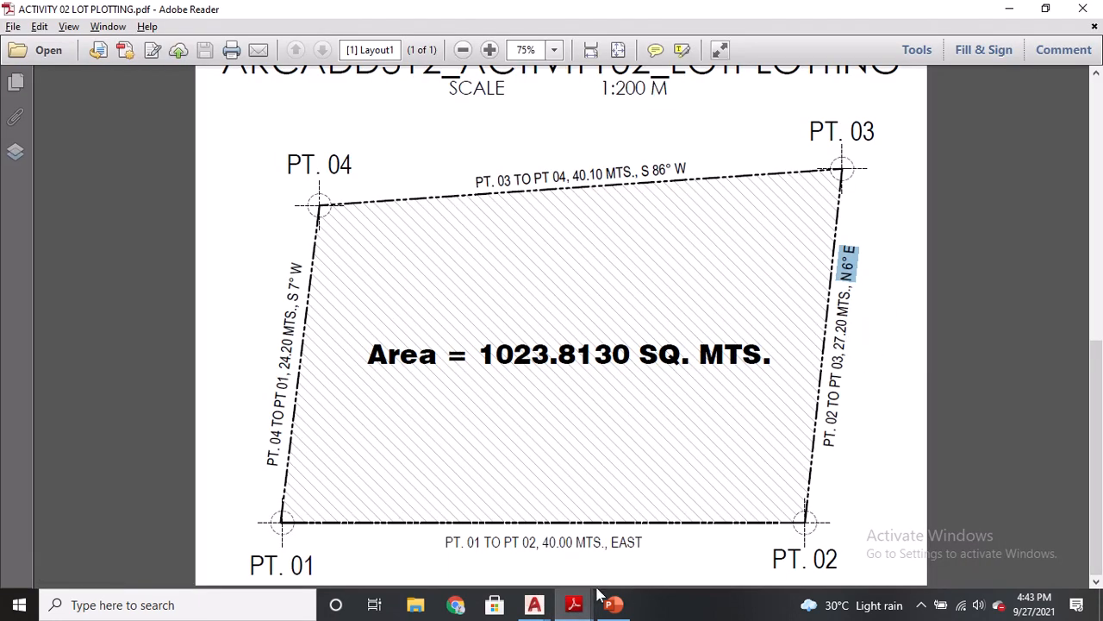
{"action": "mouse_move", "coordinate": [534, 604]}
{"action": "left_click", "coordinate": [473, 560]}
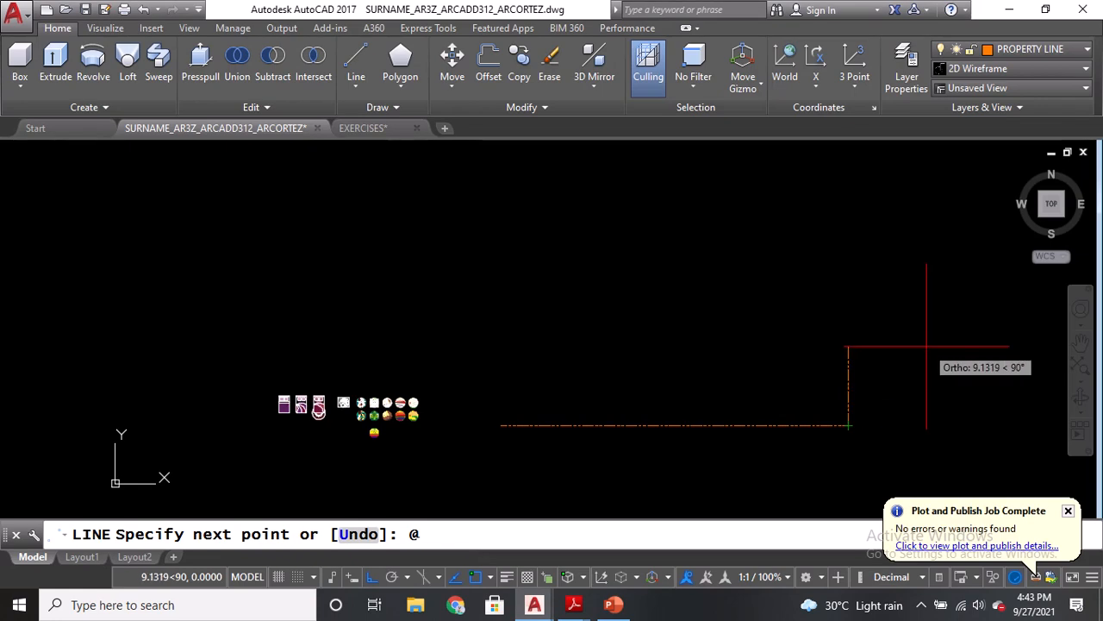
{"action": "type", "text": "27.20<"}
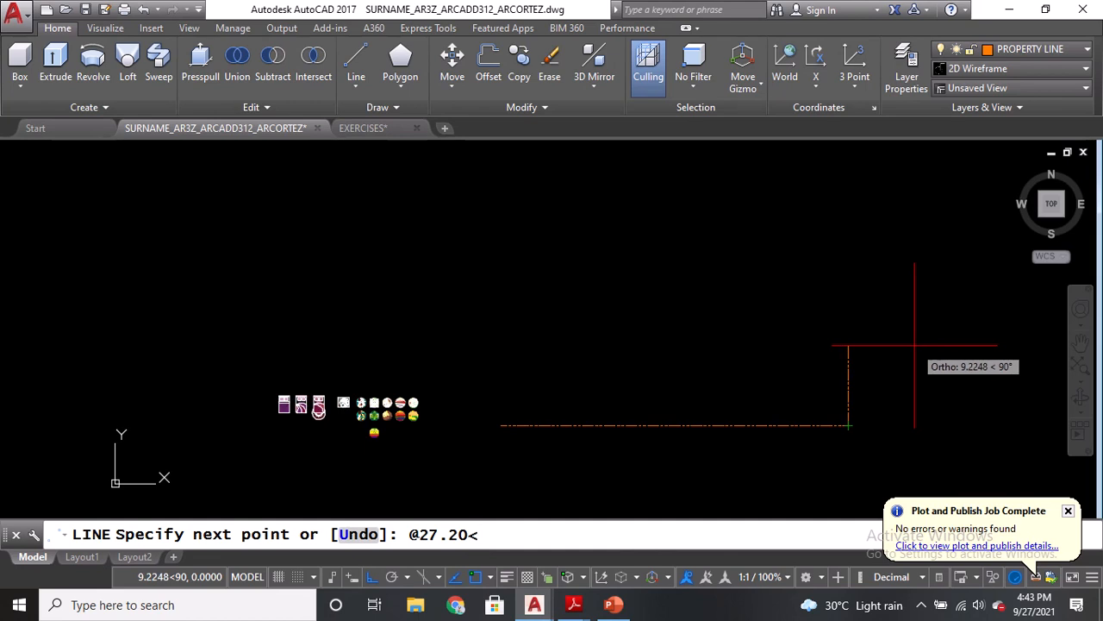
{"action": "mouse_move", "coordinate": [576, 603]}
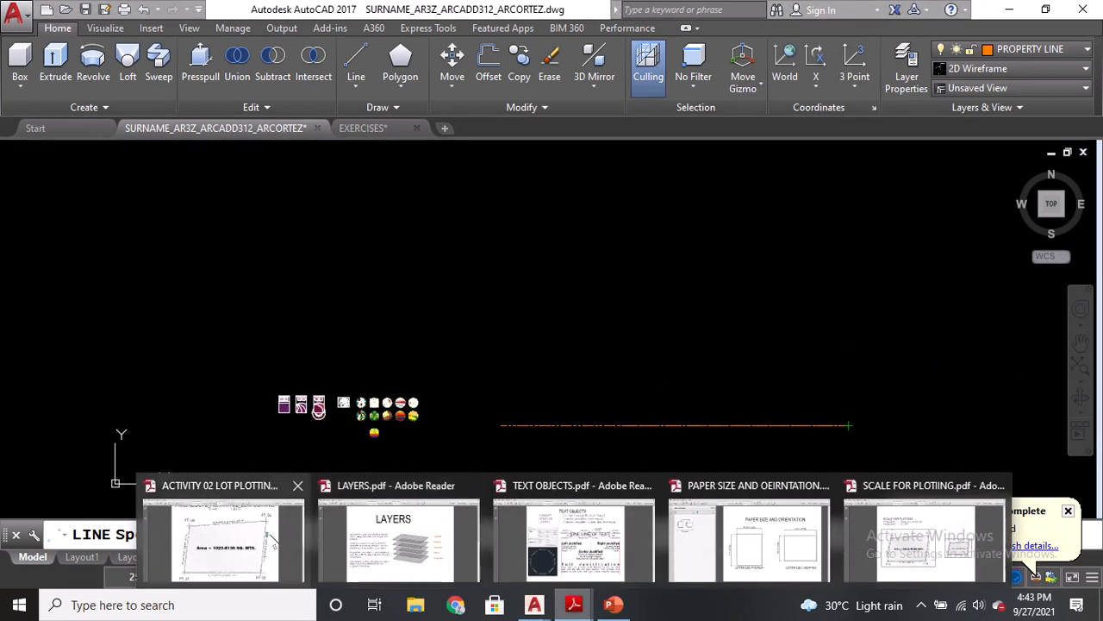
{"action": "left_click", "coordinate": [227, 538]}
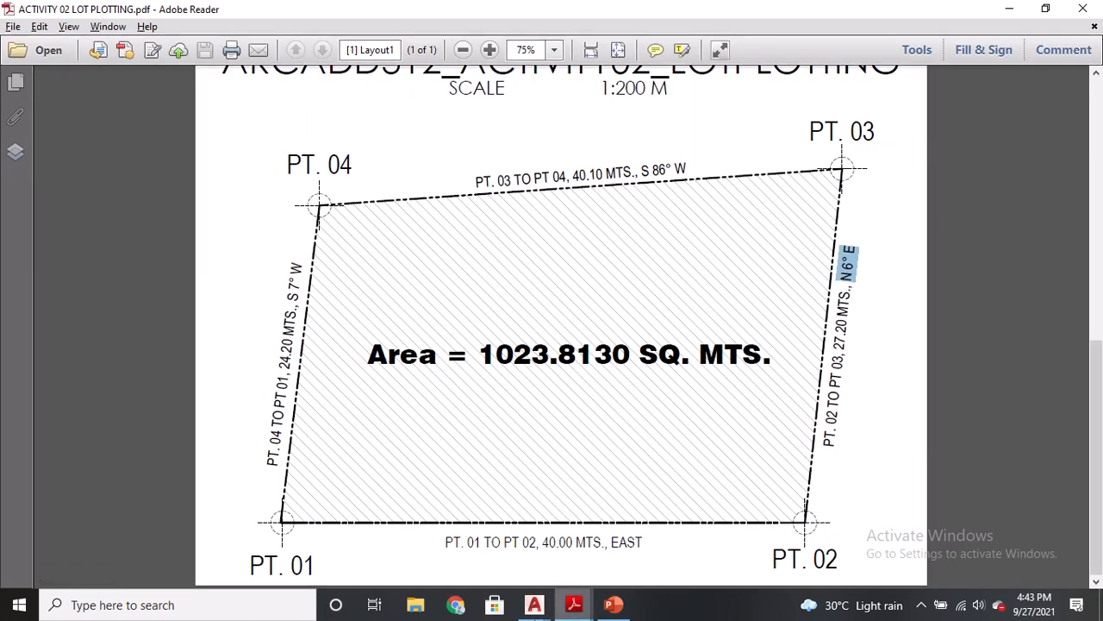
{"action": "left_click", "coordinate": [534, 606]}
{"action": "left_click", "coordinate": [444, 534]}
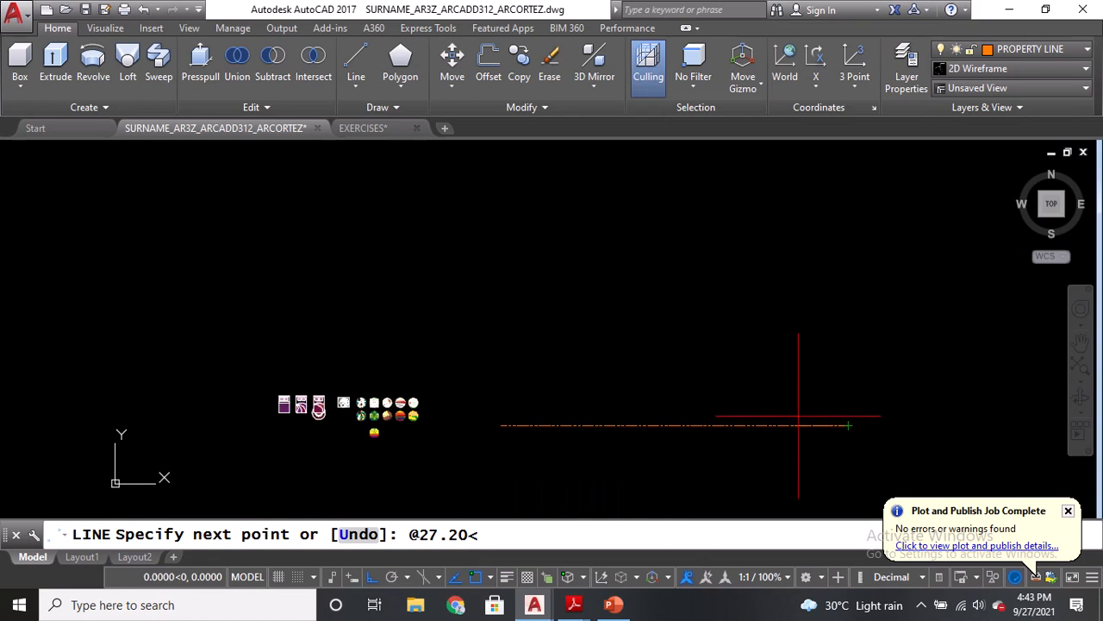
{"action": "type", "text": "N"}
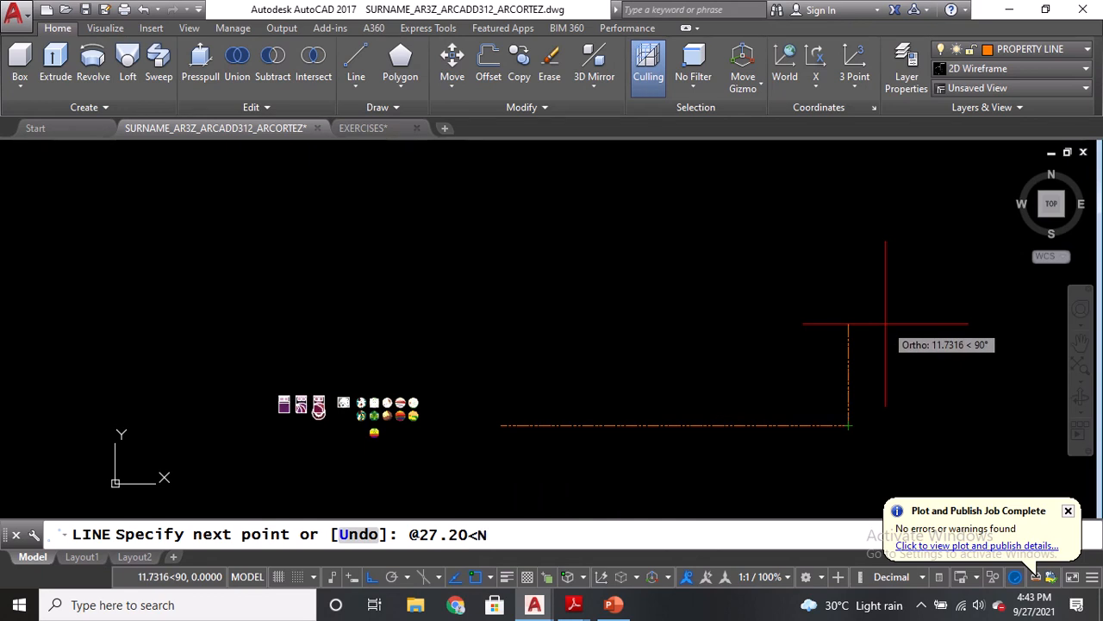
{"action": "type", "text": "6DE"}
{"action": "key", "text": "Return"}
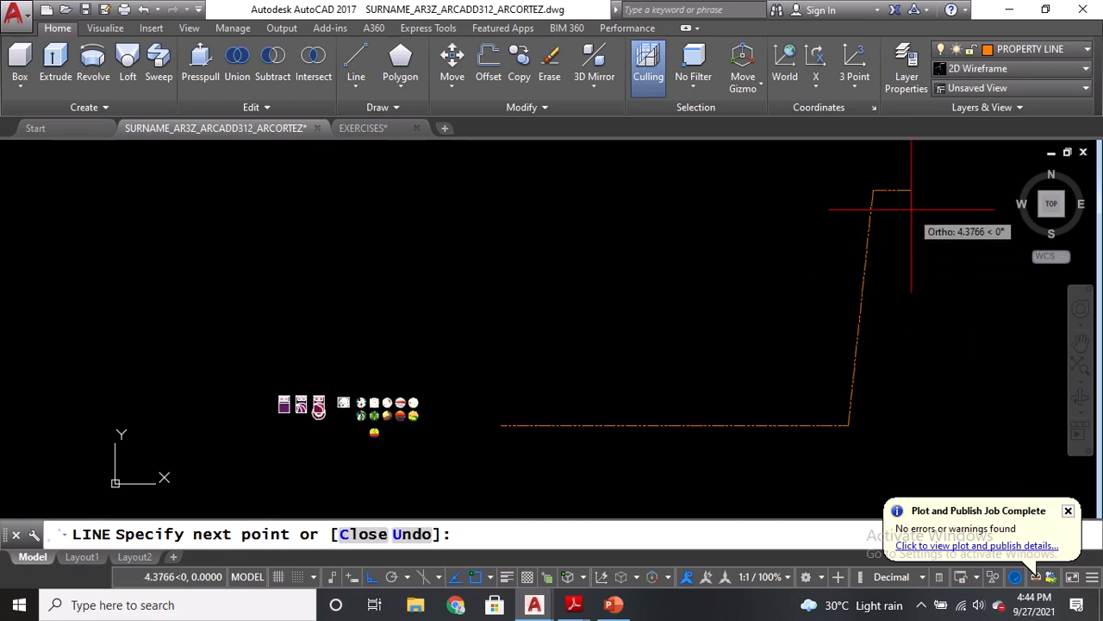
{"action": "middle_click_drag", "start_coordinate": [883, 217], "coordinate": [879, 250]}
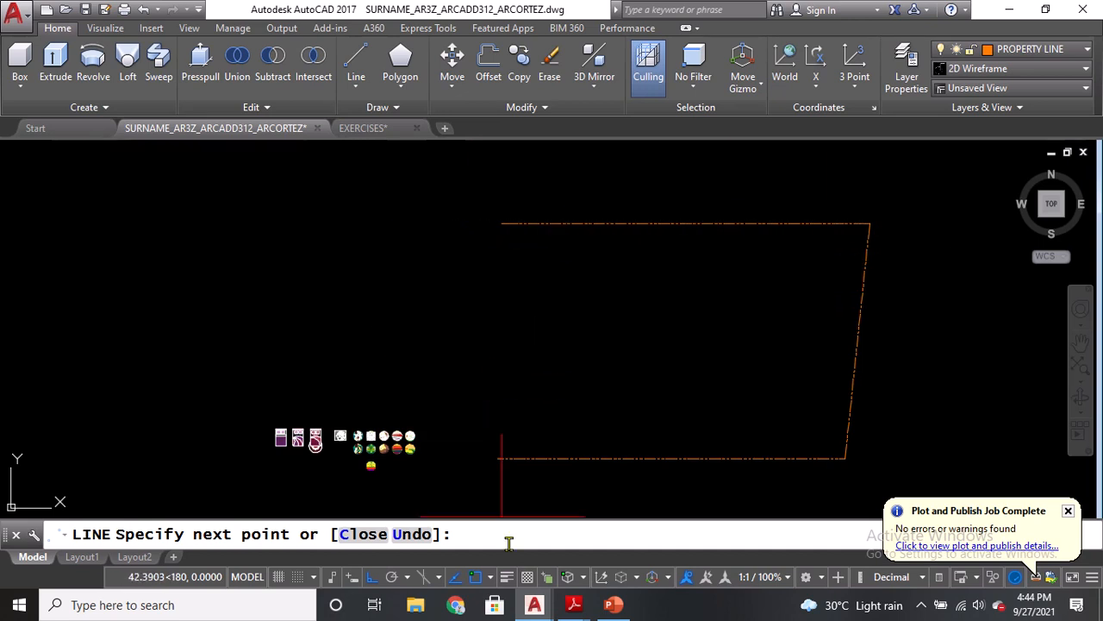
Examine the distance and bearing given for PT. 03 to PT. 04 in ACTIVITY 02 LOT PLOTTING.pdf in Adobe Reader.
{"action": "mouse_move", "coordinate": [570, 608]}
{"action": "left_click", "coordinate": [232, 535]}
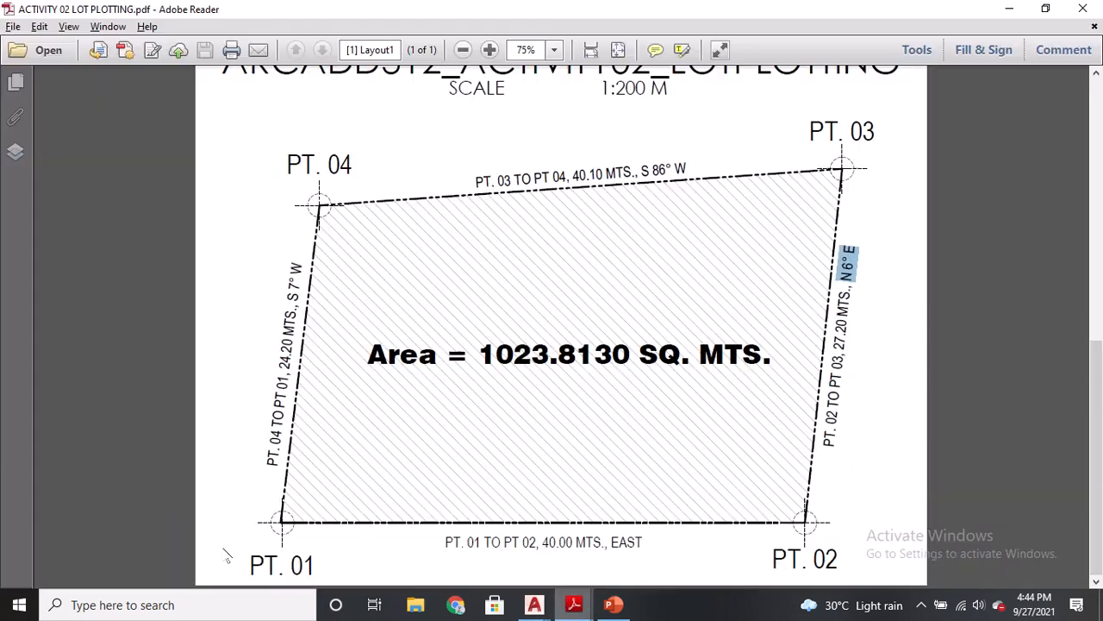
{"action": "left_click_drag", "start_coordinate": [573, 170], "coordinate": [632, 170]}
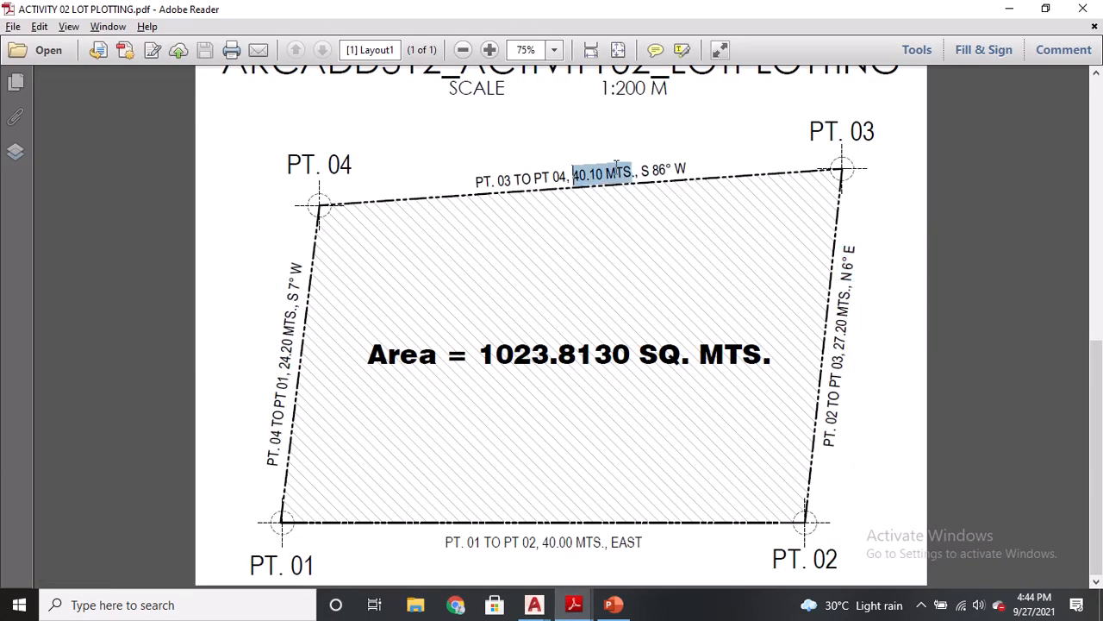
{"action": "mouse_move", "coordinate": [535, 604]}
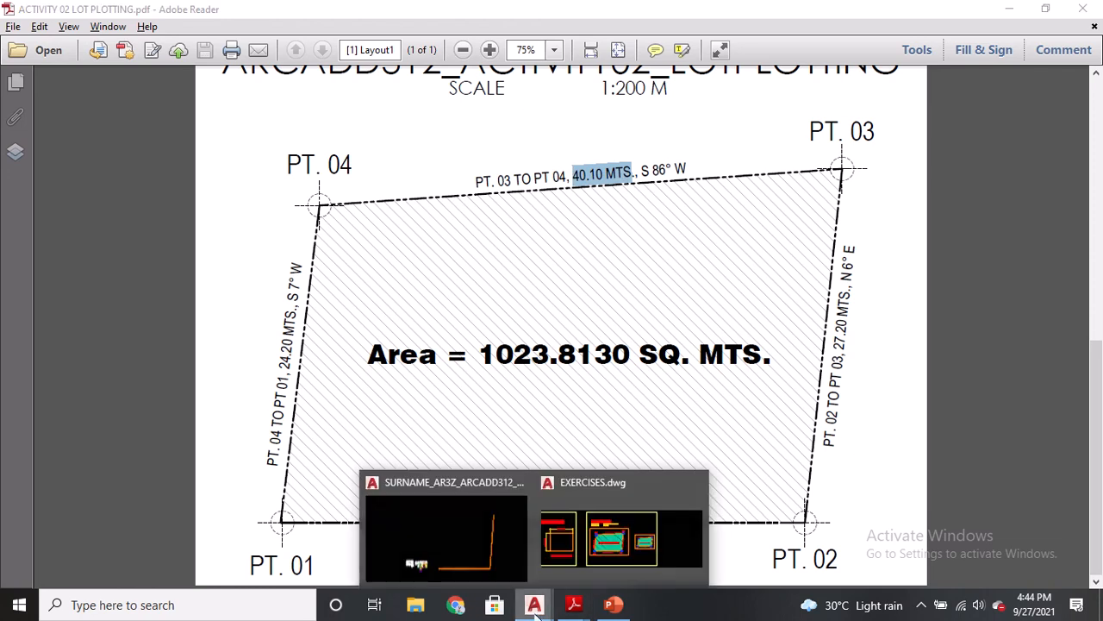
{"action": "left_click", "coordinate": [440, 530]}
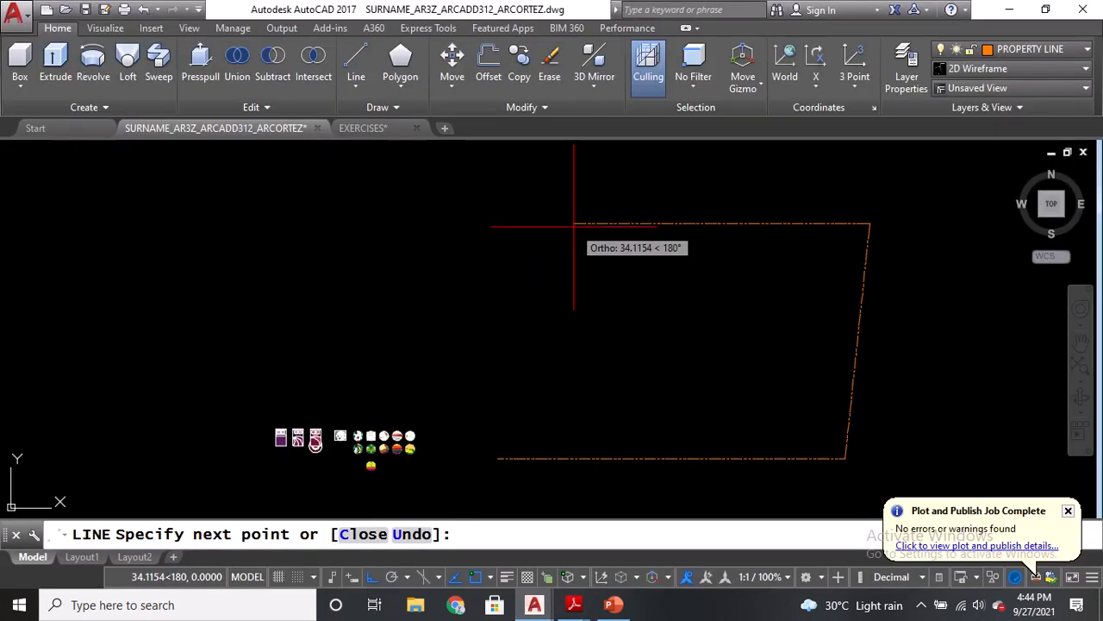
{"action": "type", "text": "@40.10<"}
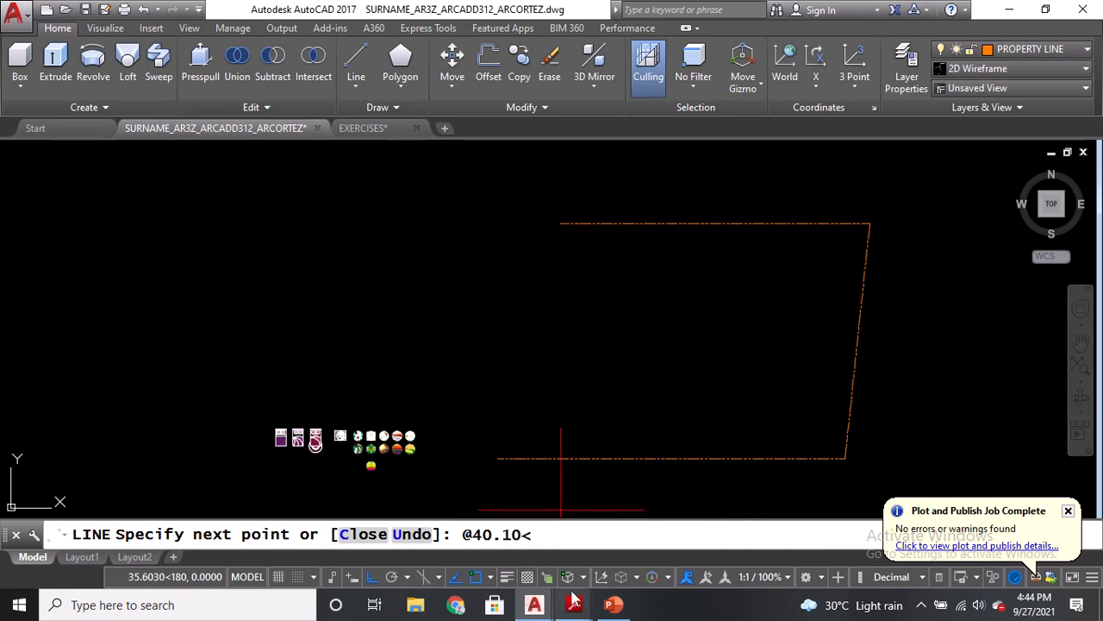
{"action": "mouse_move", "coordinate": [575, 608]}
{"action": "left_click", "coordinate": [284, 543]}
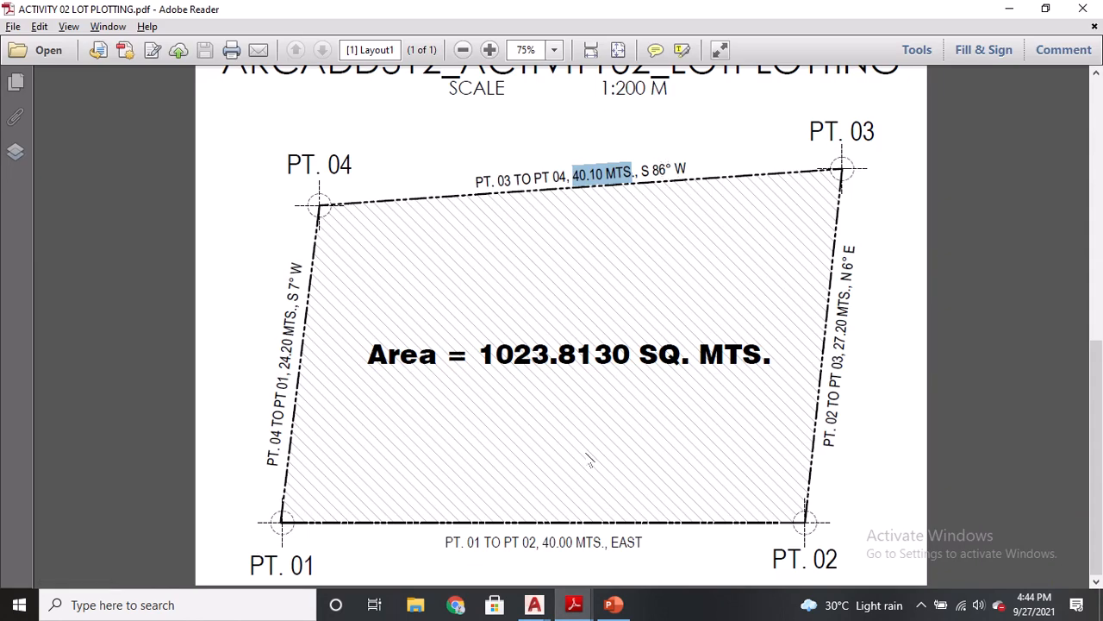
{"action": "mouse_move", "coordinate": [543, 608]}
{"action": "left_click", "coordinate": [421, 569]}
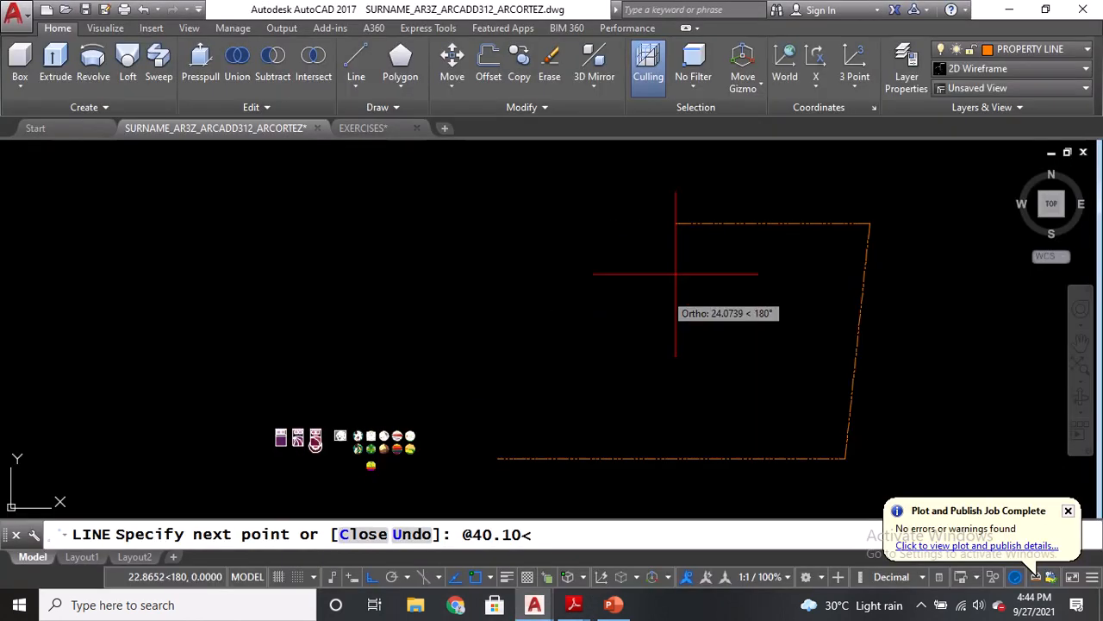
{"action": "type", "text": "S"}
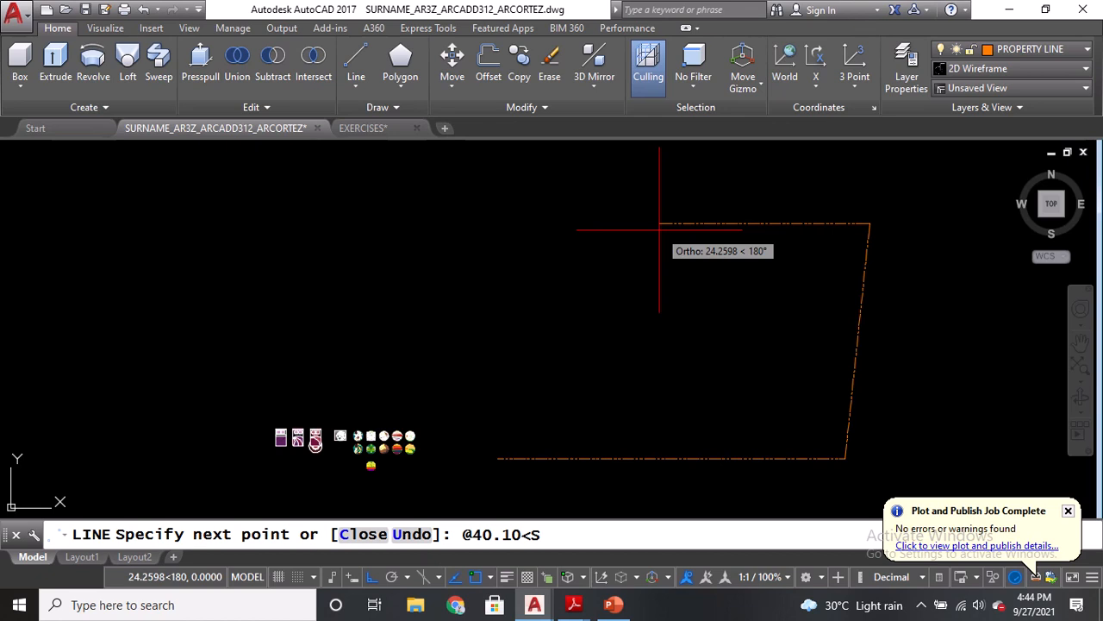
{"action": "type", "text": "86DW"}
{"action": "key", "text": "Return"}
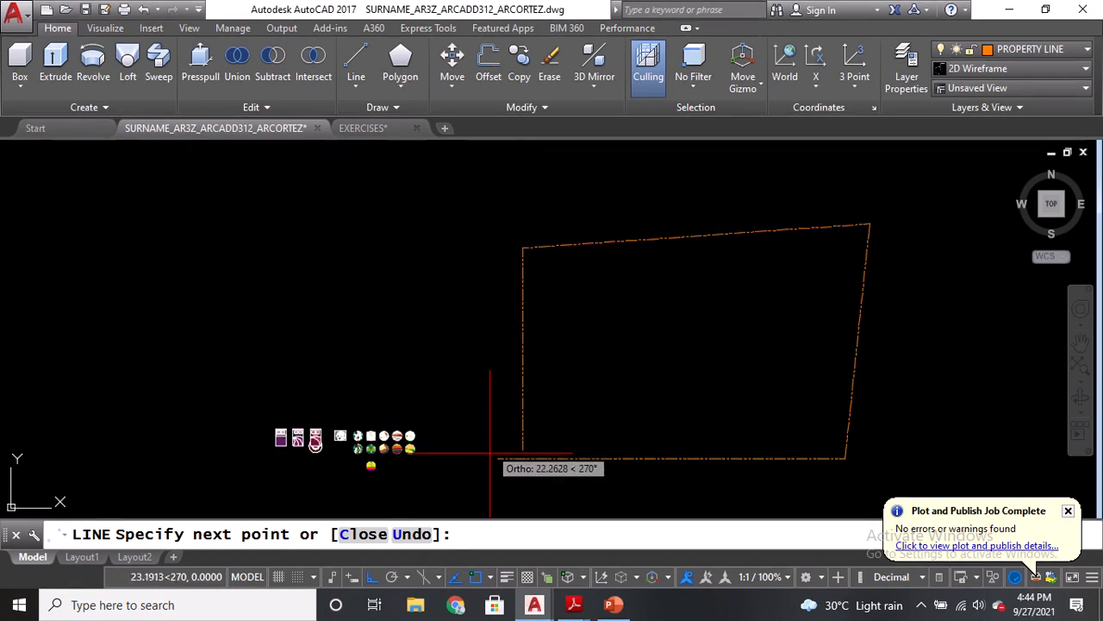
{"action": "mouse_move", "coordinate": [573, 605]}
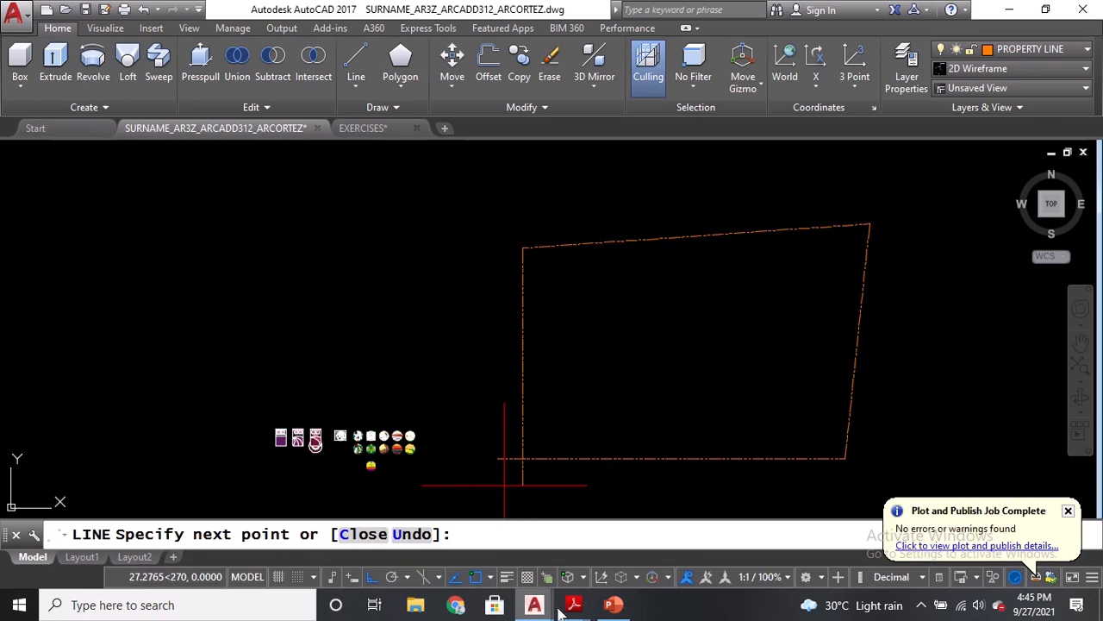
{"action": "left_click", "coordinate": [250, 554]}
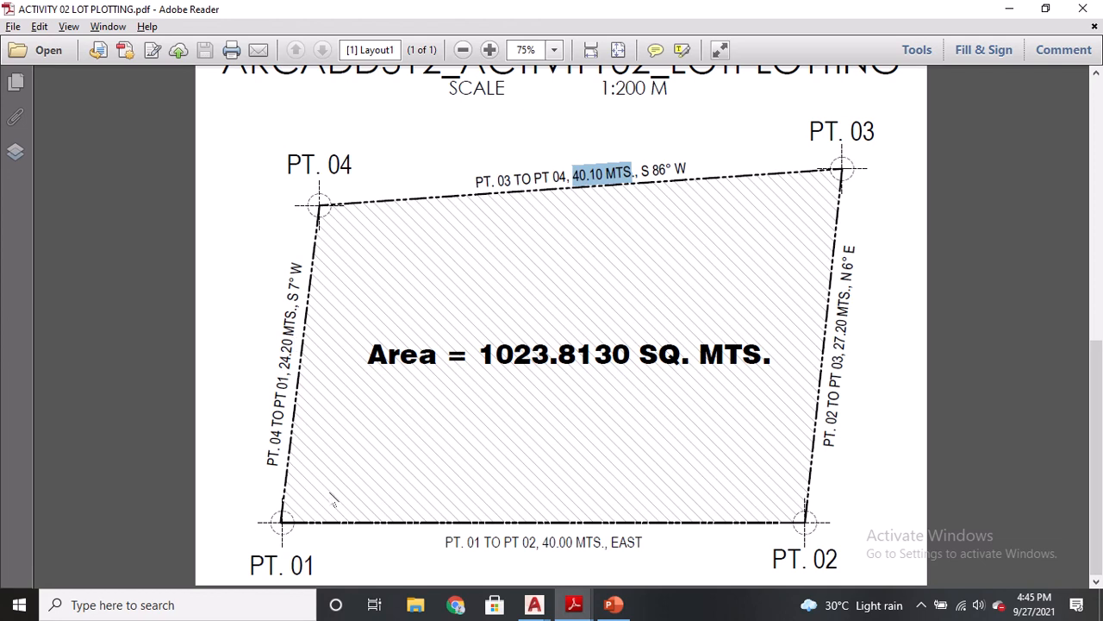
{"action": "mouse_move", "coordinate": [534, 606]}
{"action": "left_click", "coordinate": [468, 569]}
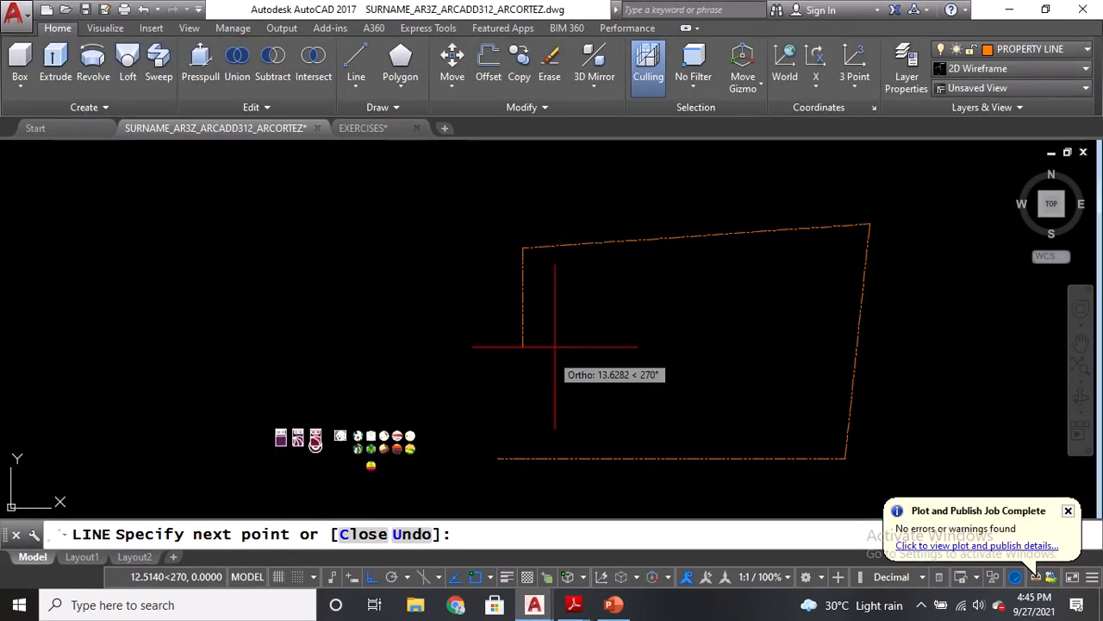
{"action": "type", "text": "@"}
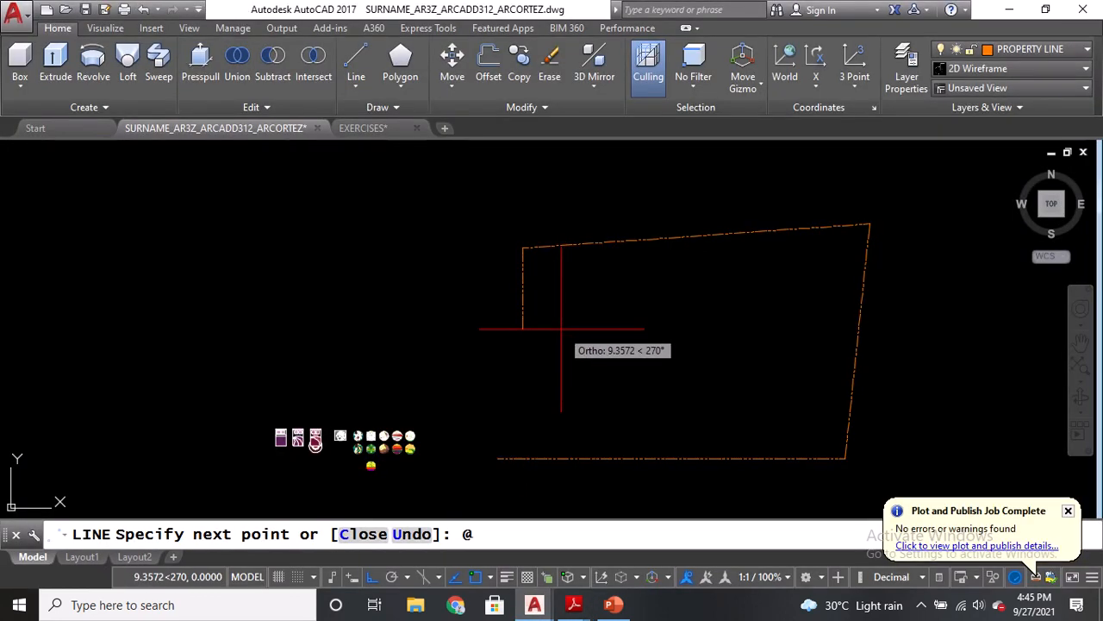
{"action": "type", "text": "24.20<"}
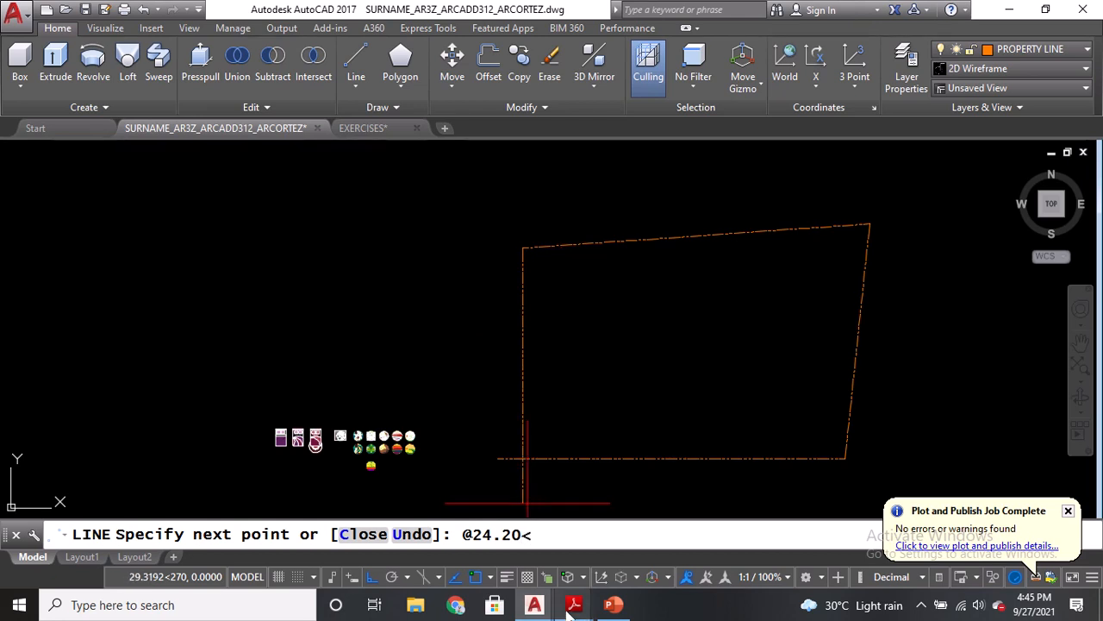
{"action": "mouse_move", "coordinate": [574, 604]}
{"action": "left_click", "coordinate": [268, 549]}
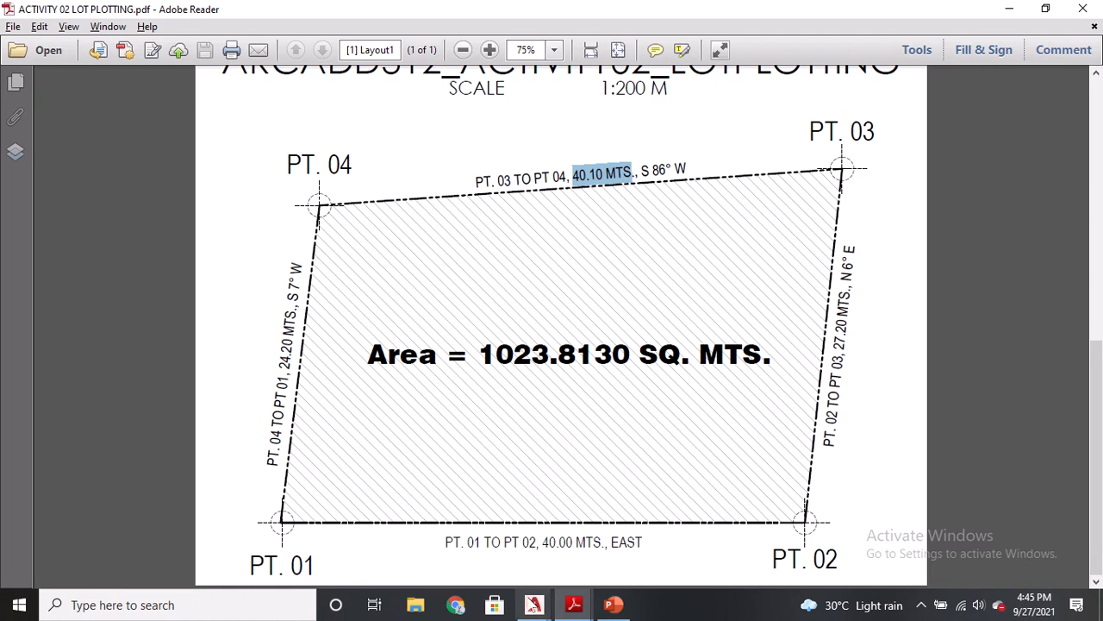
{"action": "mouse_move", "coordinate": [535, 604]}
{"action": "left_click", "coordinate": [439, 562]}
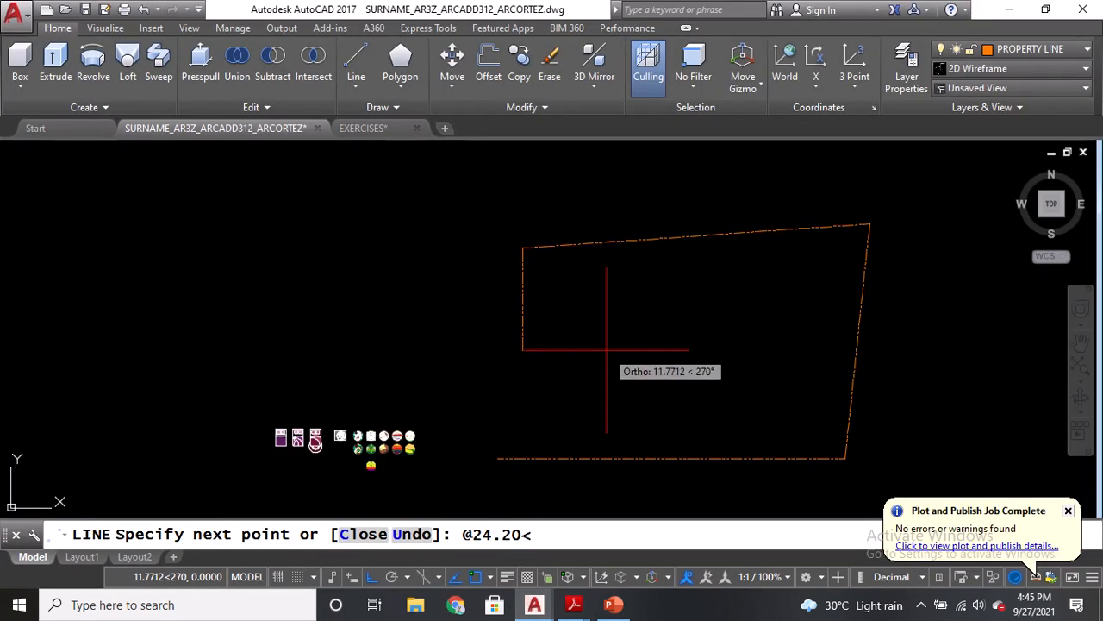
{"action": "type", "text": "S7DW"}
{"action": "key", "text": "Return"}
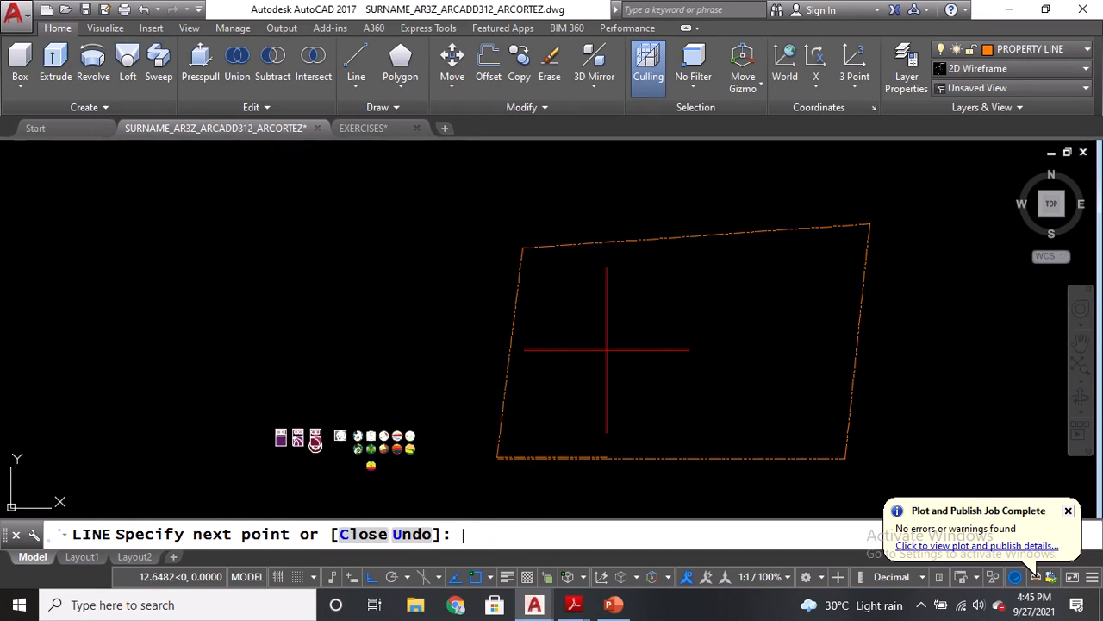
{"action": "key", "text": "Return"}
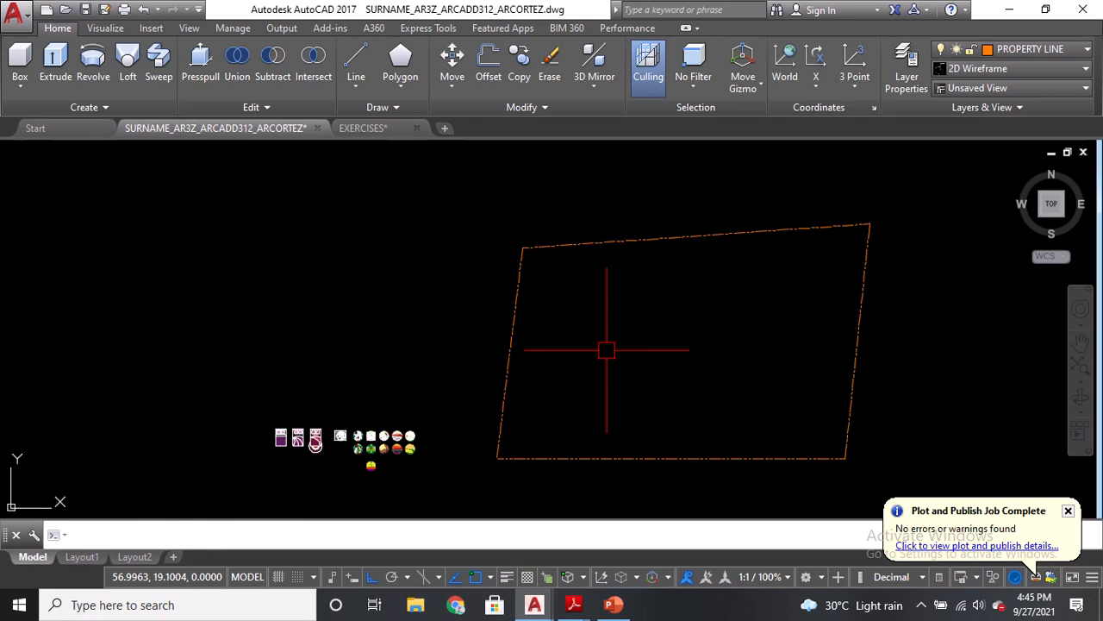
Save the lot plotting drawing.
{"action": "key", "text": "ctrl+s"}
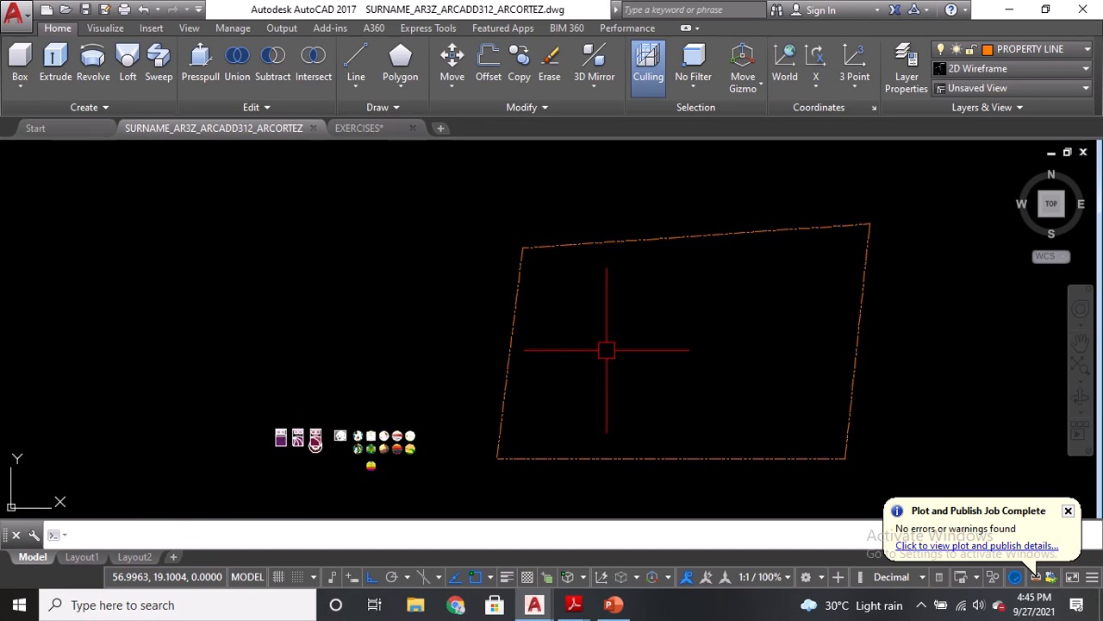
{"action": "left_click", "coordinate": [88, 11]}
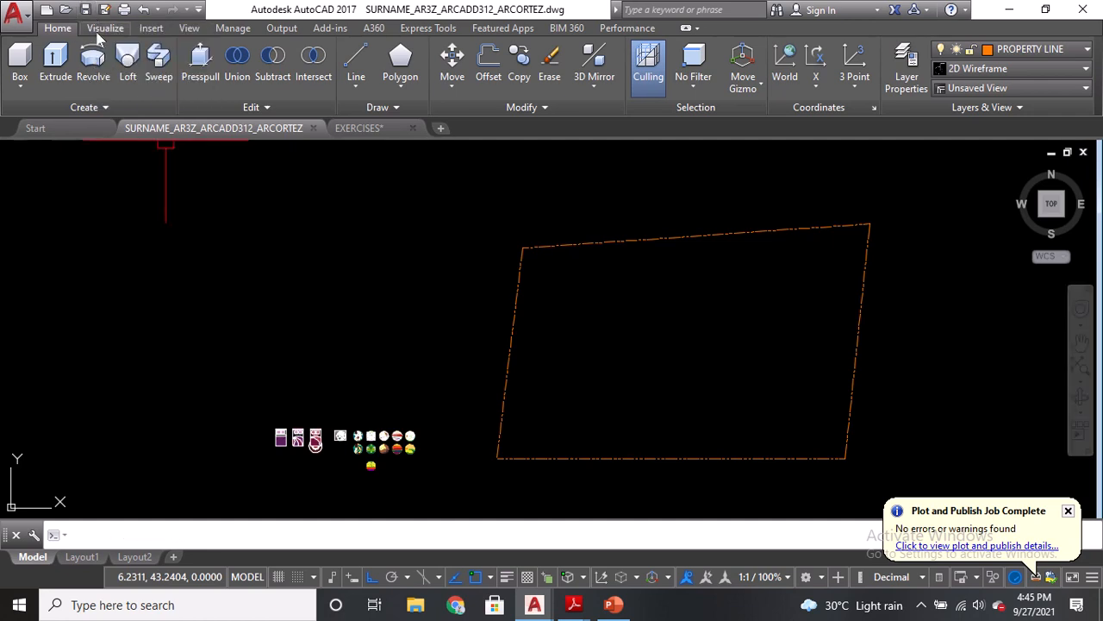
Examine the plotted lot boundary, looking closely at the PT. 01 corner where the last side meets the first.
{"action": "mouse_move", "coordinate": [727, 364]}
{"action": "middle_mouse_down"}
{"action": "mouse_move", "coordinate": [714, 376]}
{"action": "mouse_move", "coordinate": [576, 369]}
{"action": "middle_mouse_up"}
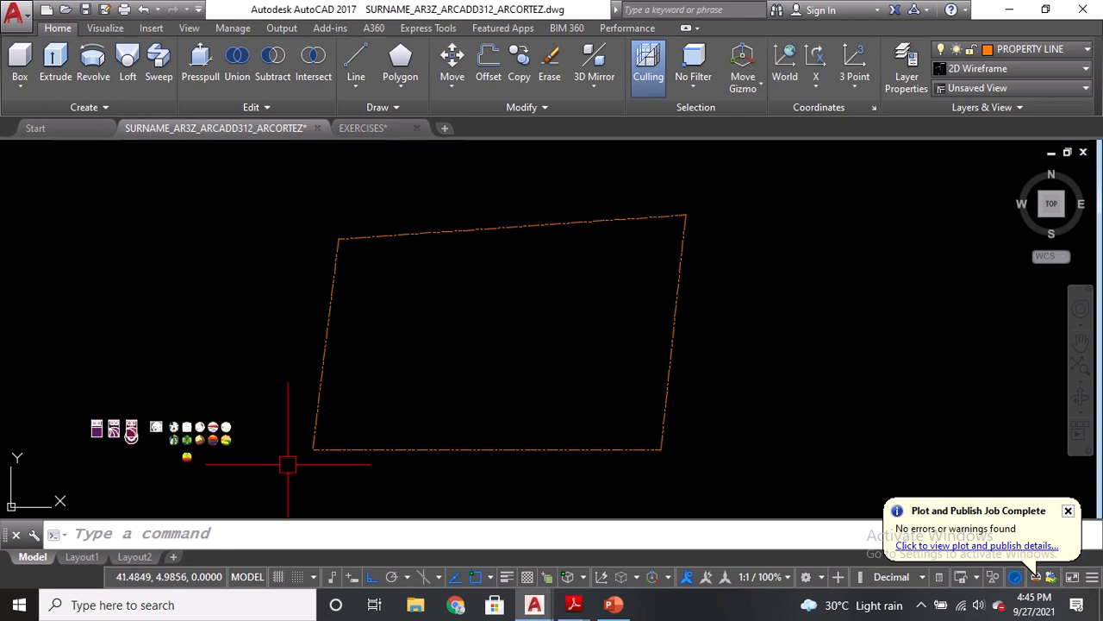
{"action": "scroll", "coordinate": [300, 456], "scroll_direction": "up", "scroll_amount": 2}
{"action": "scroll", "coordinate": [300, 455], "scroll_direction": "up", "scroll_amount": 5}
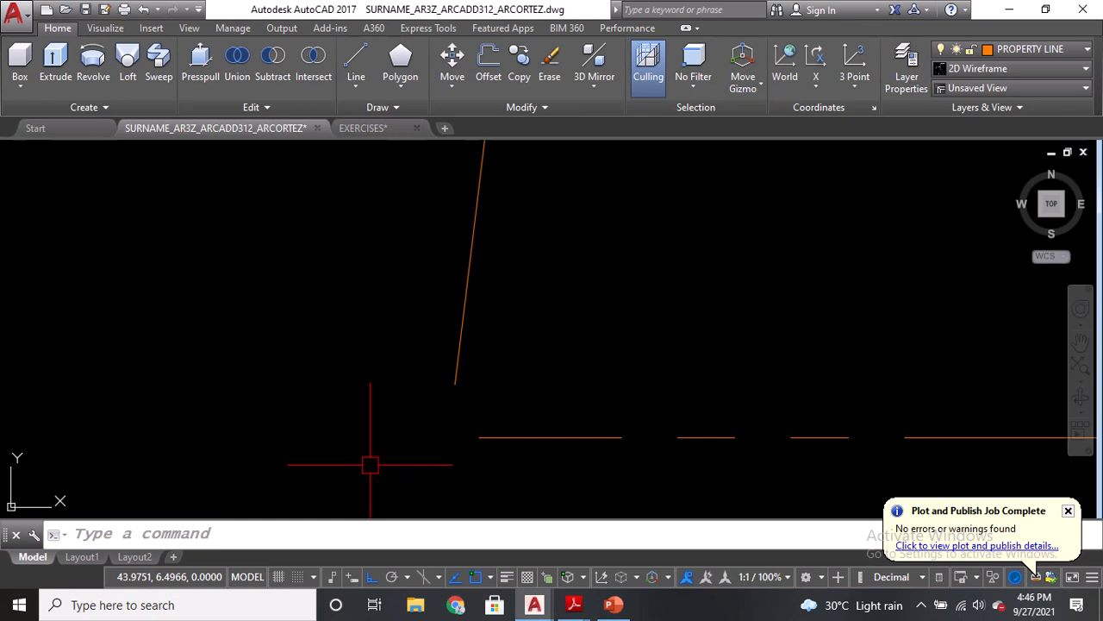
{"action": "scroll", "coordinate": [370, 464], "scroll_direction": "down", "scroll_amount": 3}
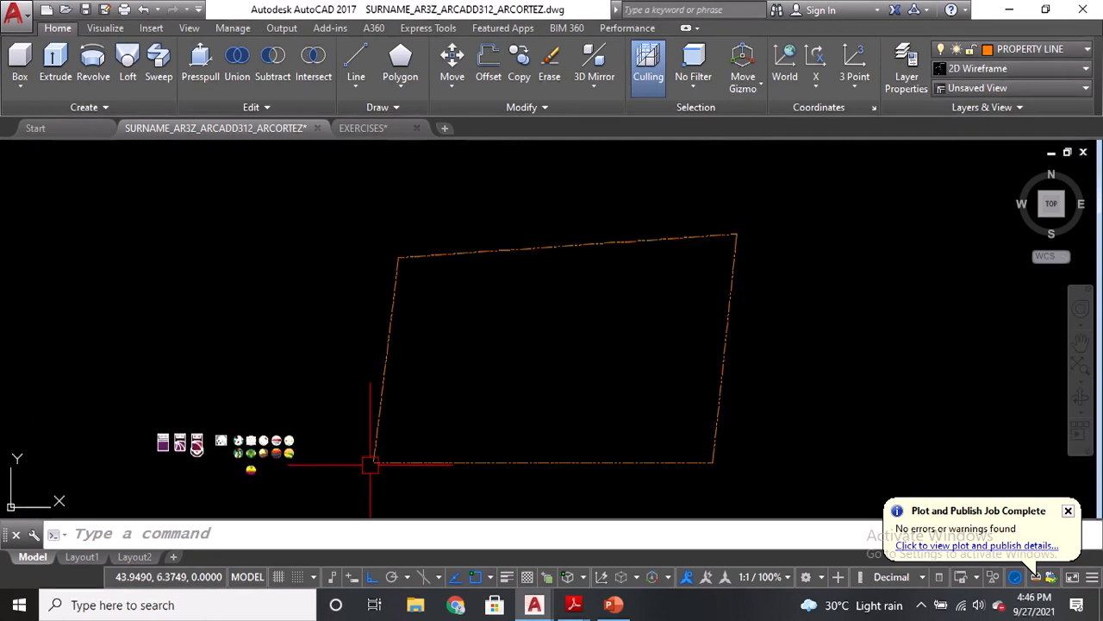
{"action": "scroll", "coordinate": [370, 465], "scroll_direction": "down", "scroll_amount": 2}
{"action": "scroll", "coordinate": [473, 405], "scroll_direction": "up", "scroll_amount": 4}
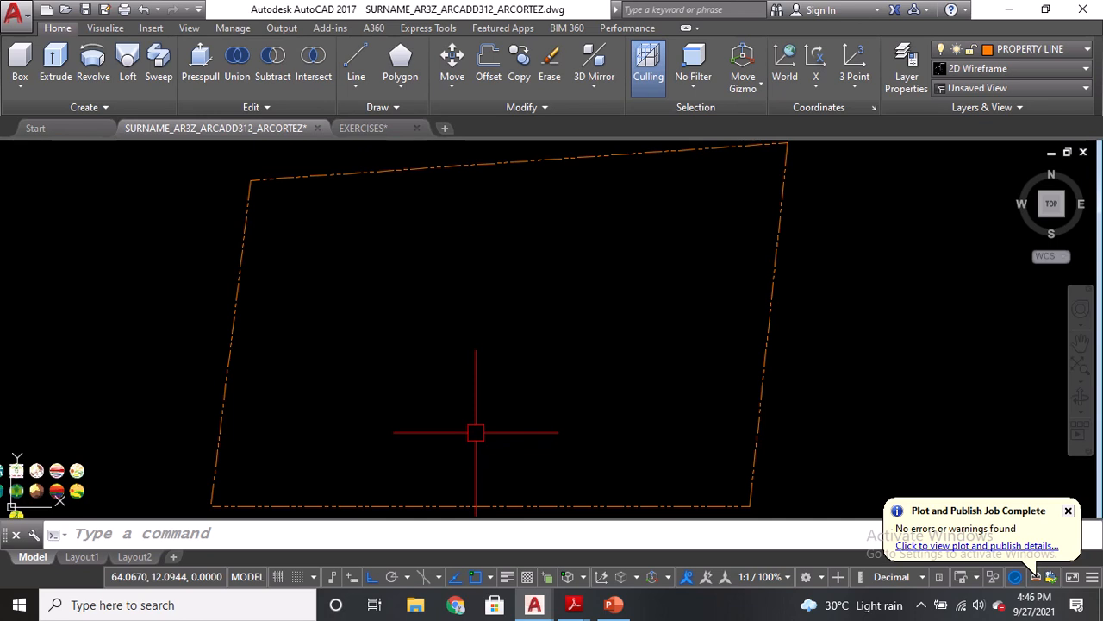
{"action": "scroll", "coordinate": [476, 433], "scroll_direction": "down", "scroll_amount": 2}
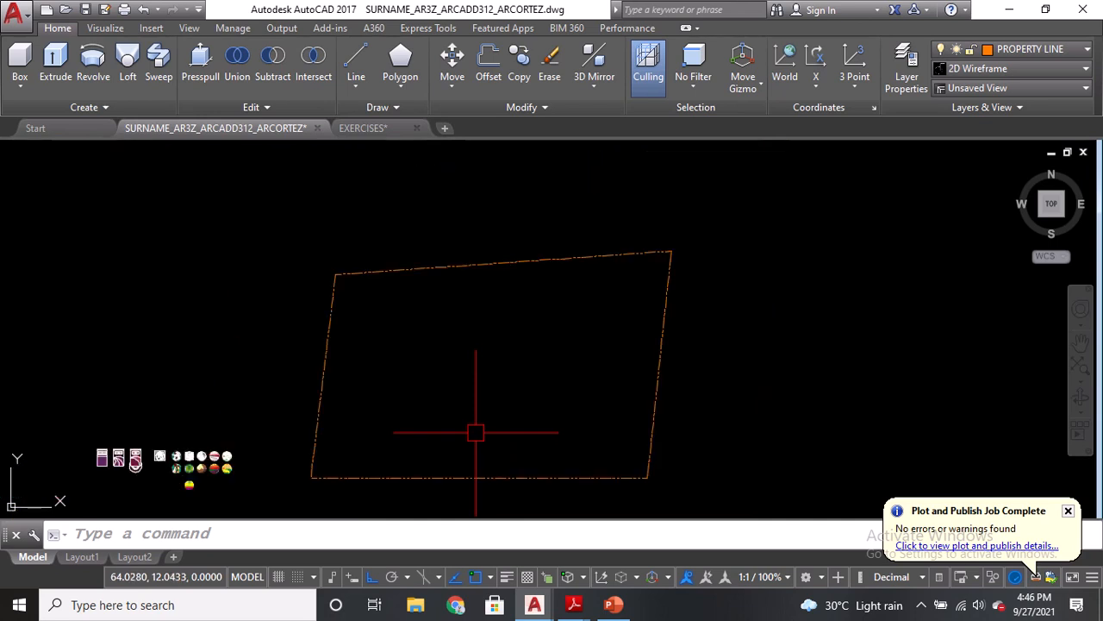
{"action": "middle_click_drag", "start_coordinate": [476, 432], "coordinate": [506, 401]}
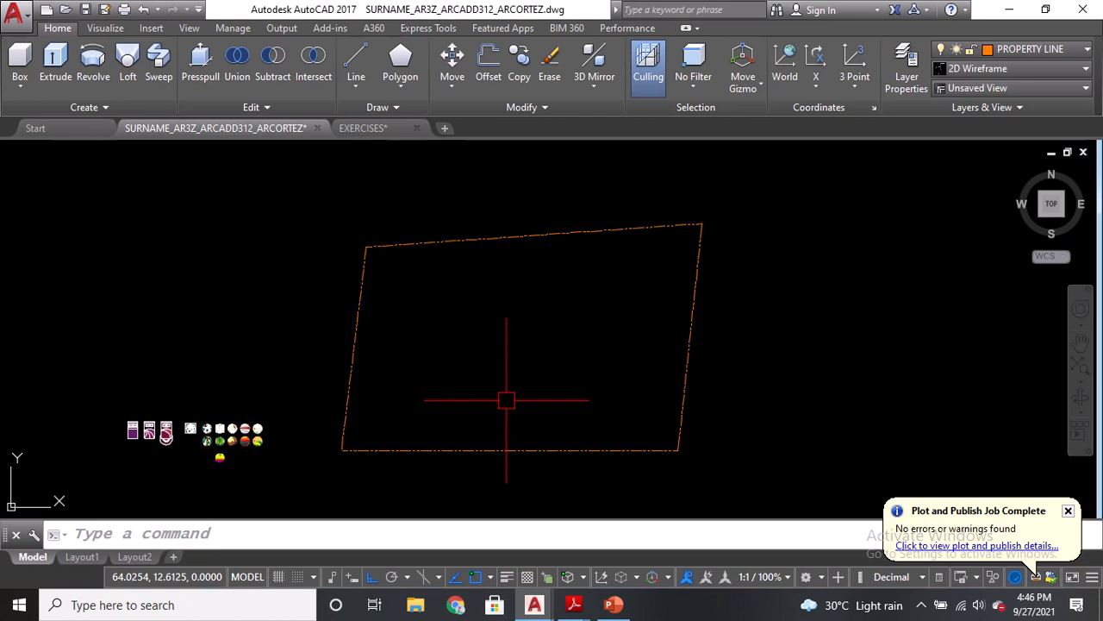
Switch to ACTIVITY 02 LOT PLOTTING.pdf in Adobe Reader and examine the PT. 04 corner marker and label up close at 200%.
{"action": "mouse_move", "coordinate": [573, 604]}
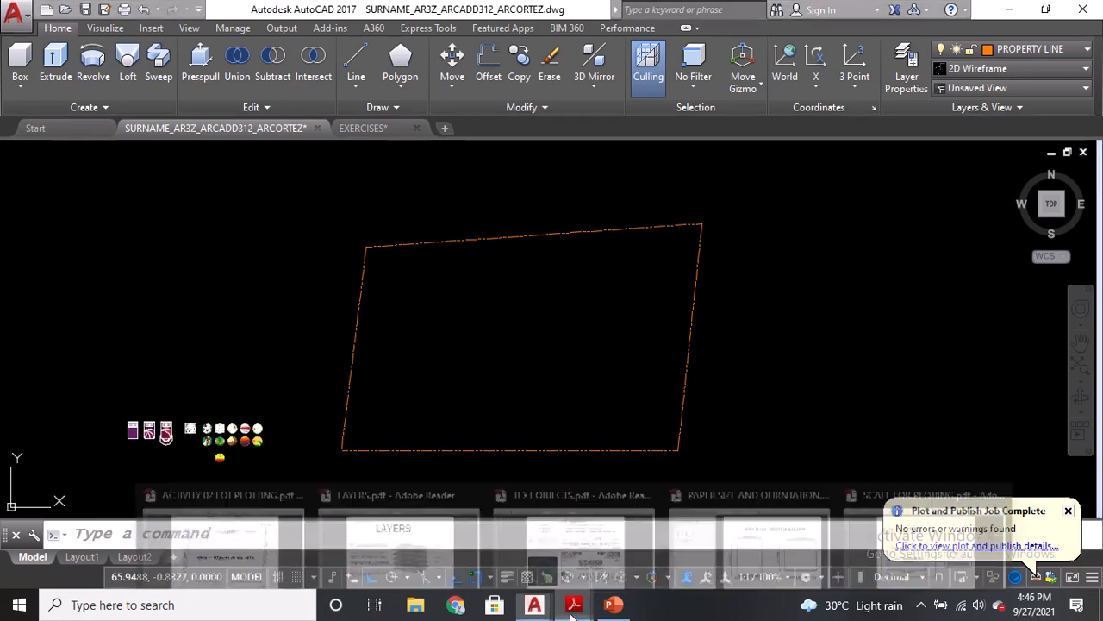
{"action": "left_click", "coordinate": [224, 539]}
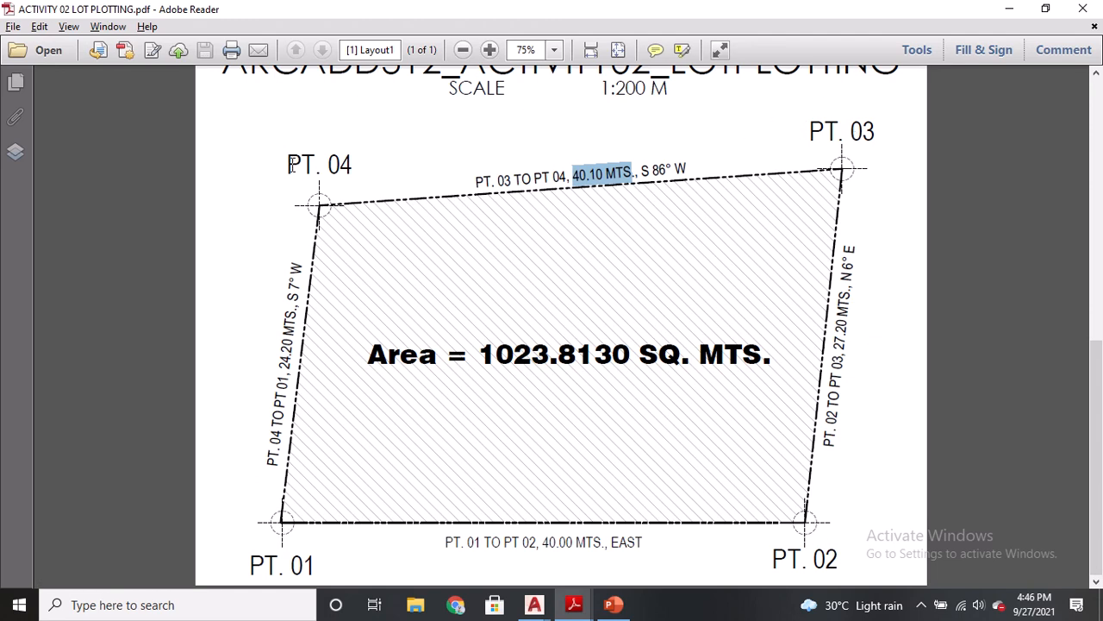
{"action": "left_click", "coordinate": [490, 49]}
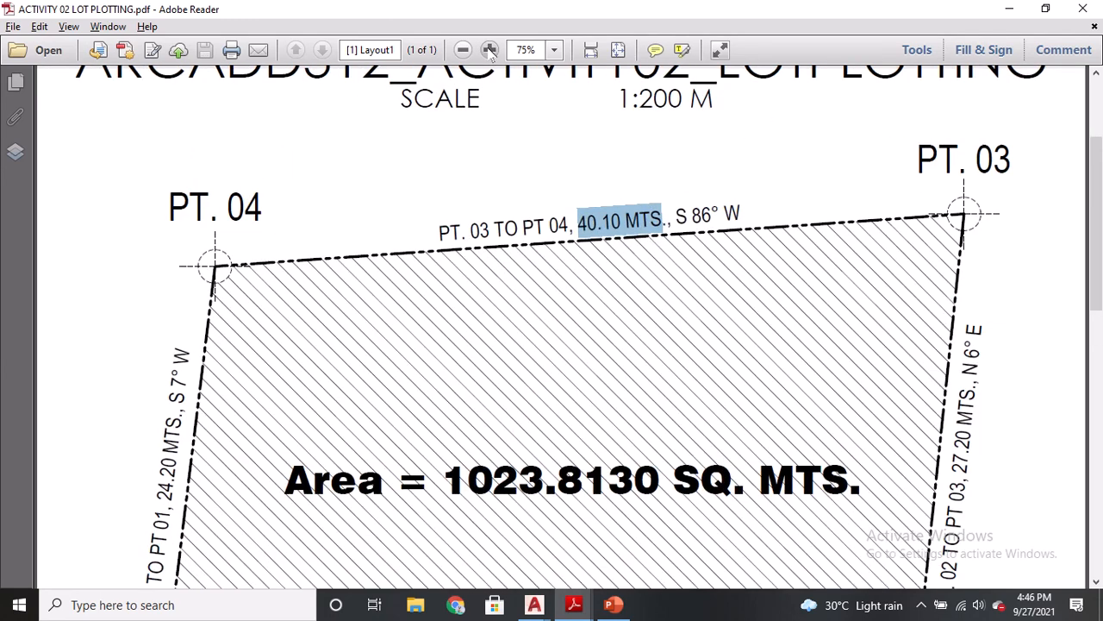
{"action": "left_click", "coordinate": [490, 49]}
{"action": "left_click", "coordinate": [489, 50]}
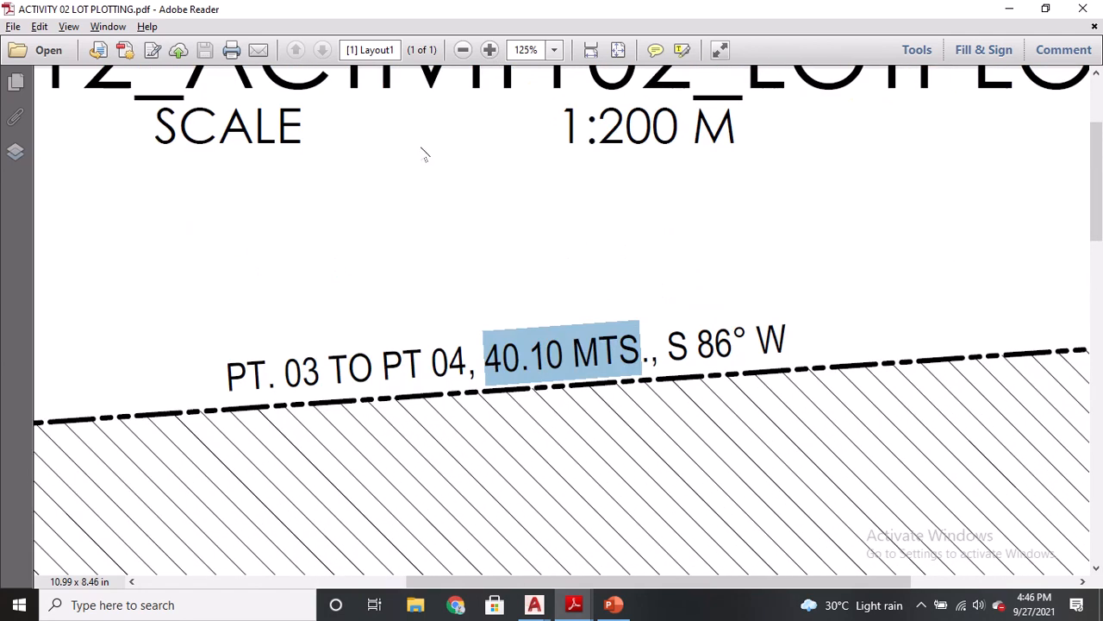
{"action": "left_click_drag", "start_coordinate": [523, 581], "coordinate": [312, 587]}
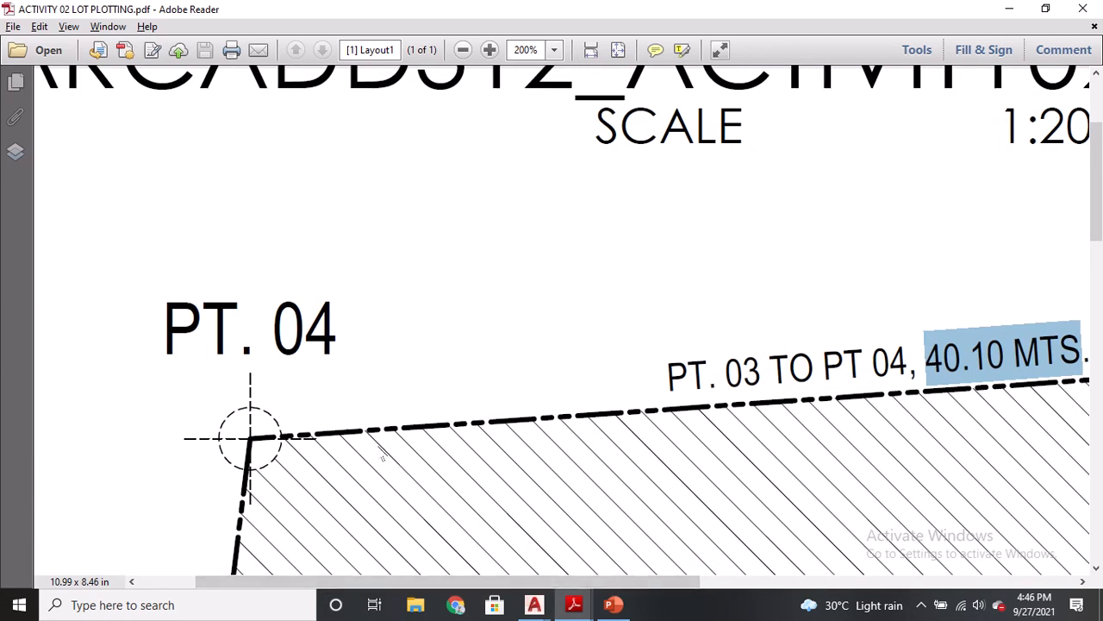
Switch to EXERCISES.dwg in AutoCAD and examine the PT. 04 corner marker of the finished lot in model space up close.
{"action": "left_click", "coordinate": [534, 604]}
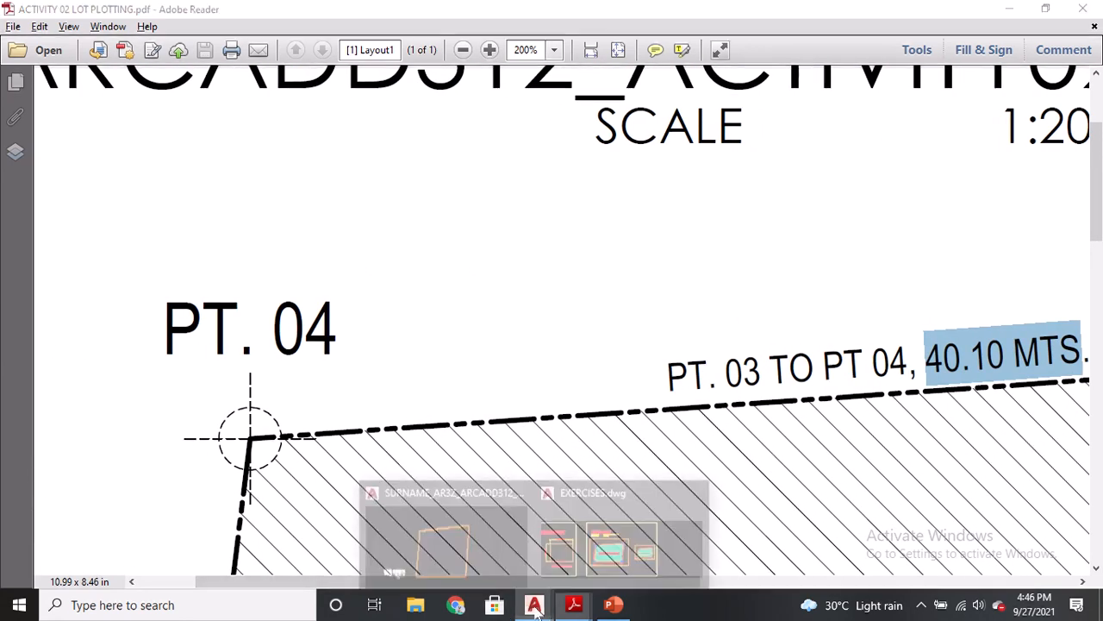
{"action": "left_click", "coordinate": [587, 540]}
{"action": "left_click", "coordinate": [32, 574]}
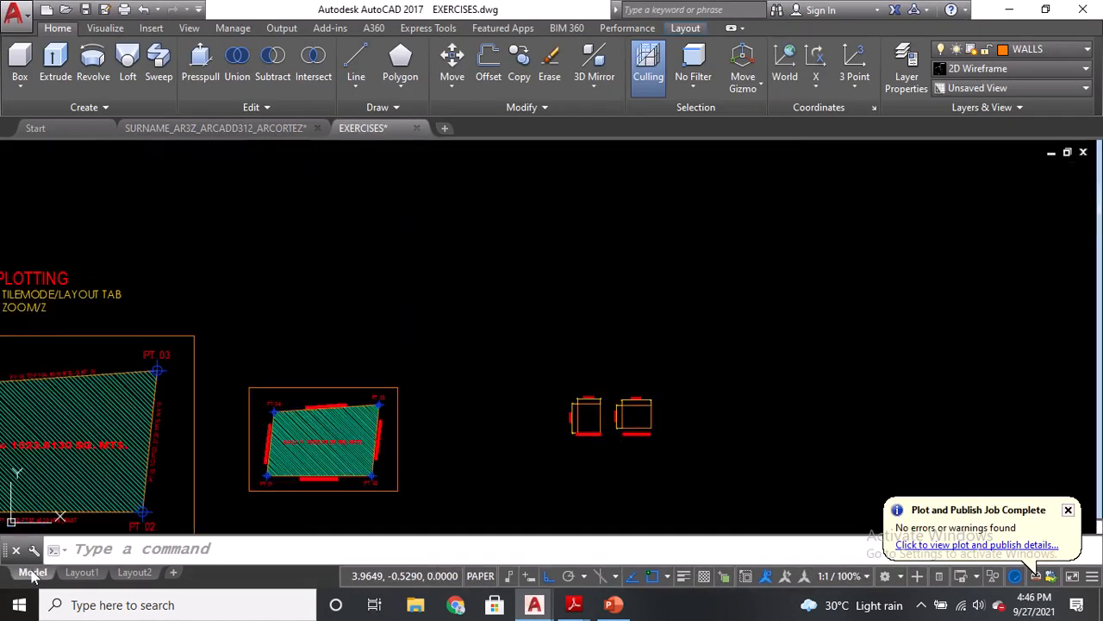
{"action": "scroll", "coordinate": [475, 337], "scroll_direction": "down", "scroll_amount": 5}
{"action": "scroll", "coordinate": [518, 366], "scroll_direction": "up", "scroll_amount": 2}
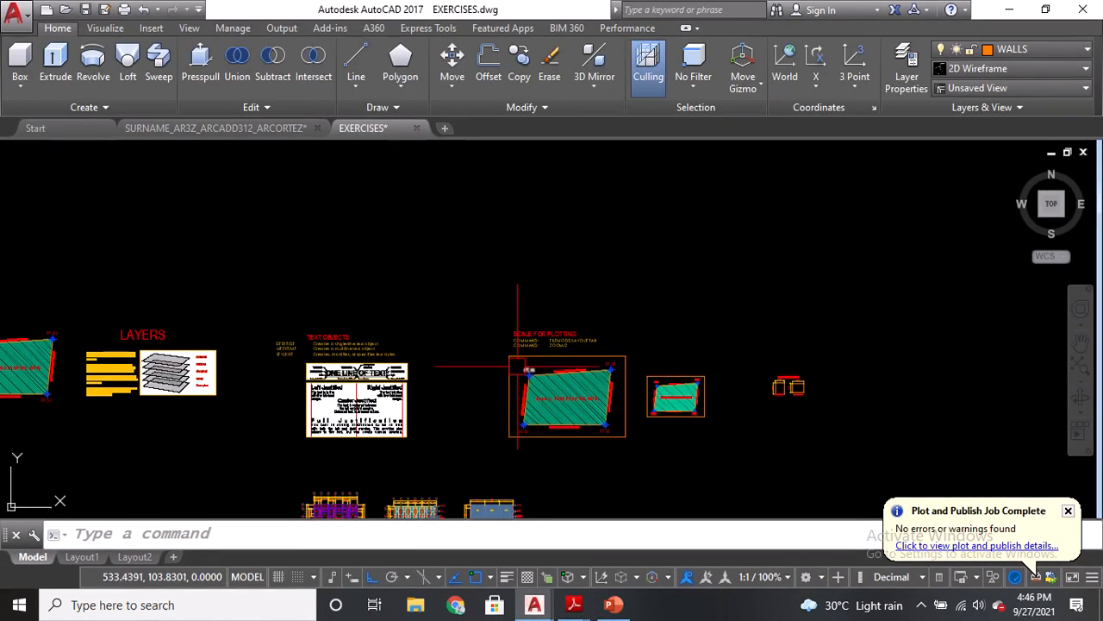
{"action": "middle_click_drag", "start_coordinate": [440, 355], "coordinate": [524, 353]}
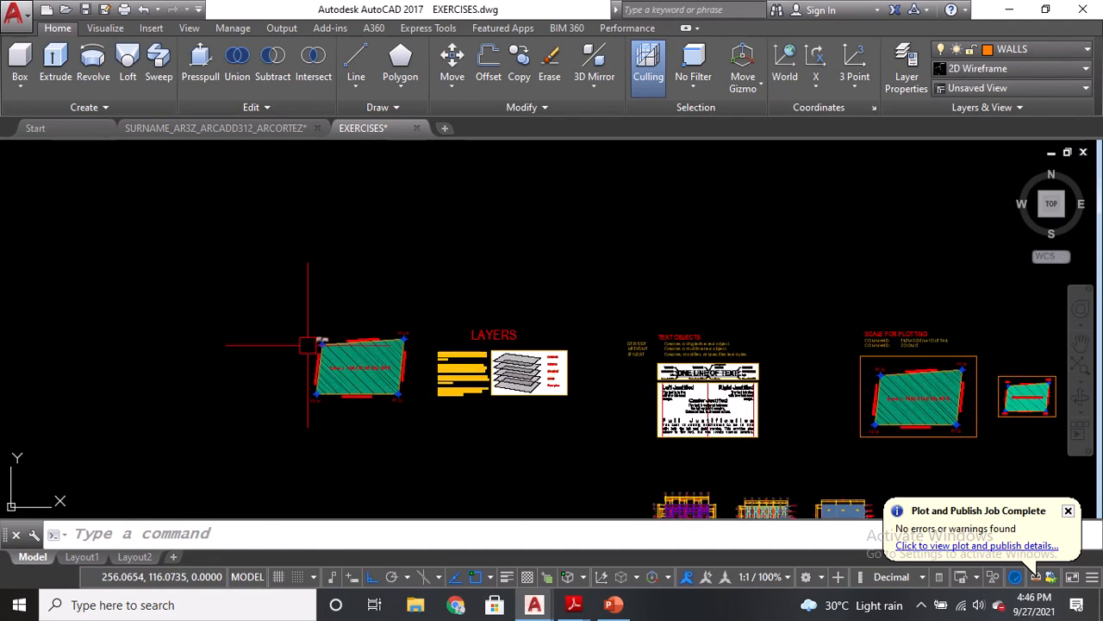
{"action": "scroll", "coordinate": [308, 345], "scroll_direction": "up", "scroll_amount": 8}
{"action": "scroll", "coordinate": [483, 308], "scroll_direction": "up", "scroll_amount": 2}
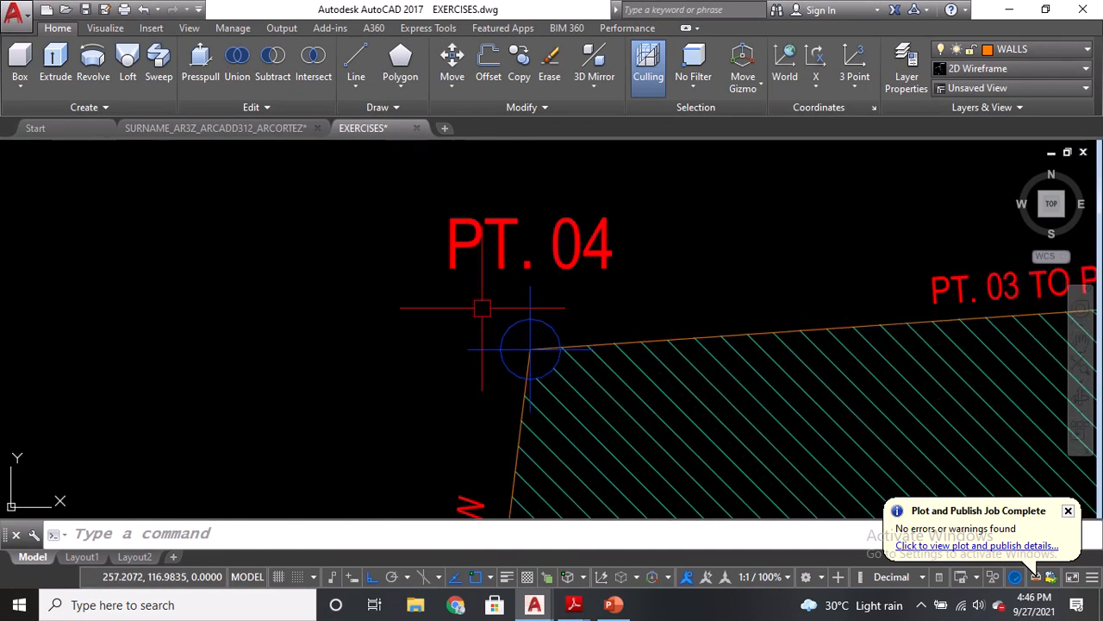
Measure with DIST from the PT. 04 corner to the lower end of the marker's vertical cross line, and read the result.
{"action": "type", "text": "Q"}
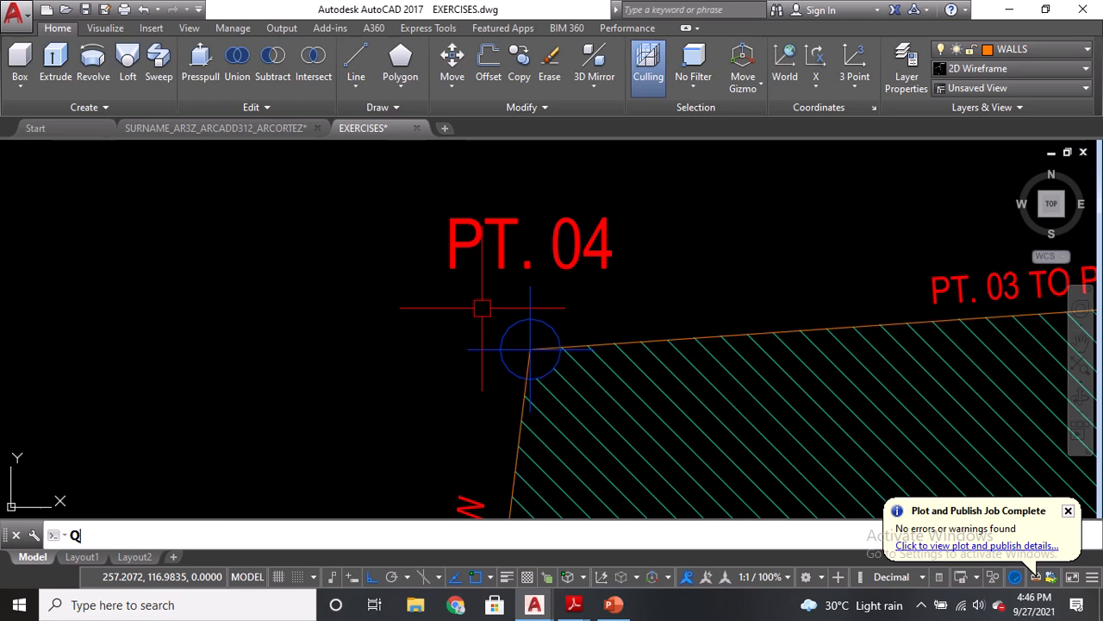
{"action": "type", "text": "I"}
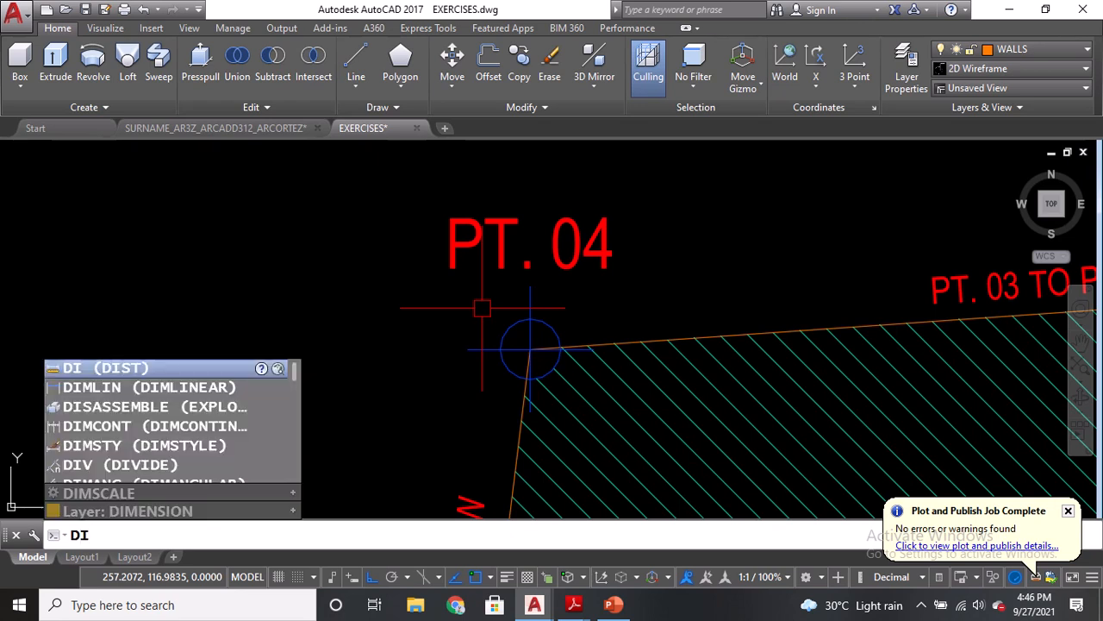
{"action": "key", "text": "Return"}
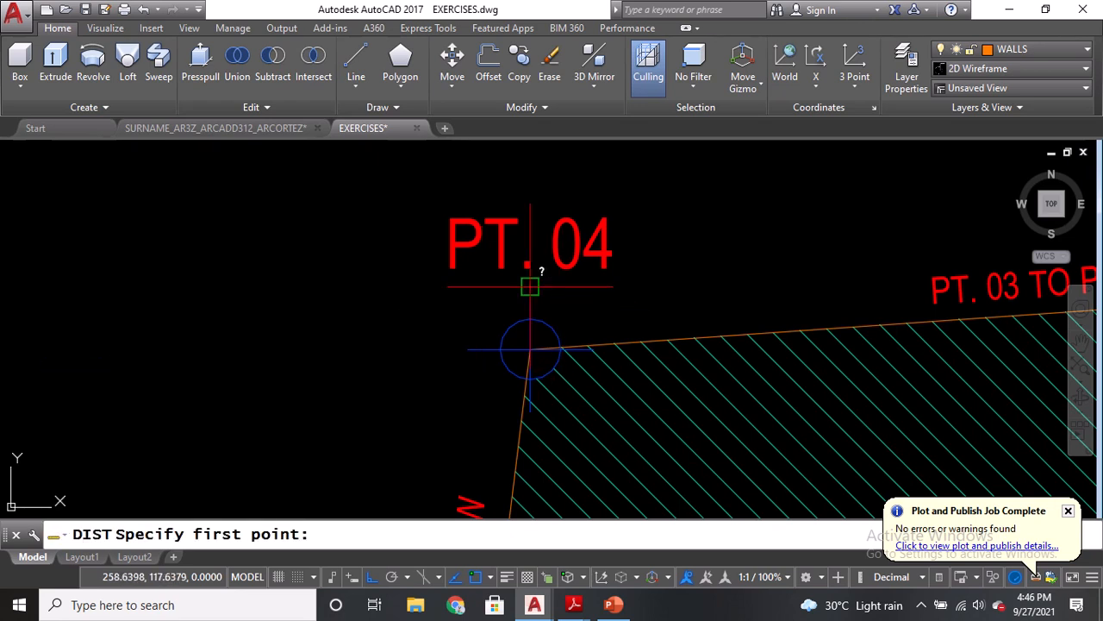
{"action": "left_click", "coordinate": [528, 349]}
{"action": "left_click", "coordinate": [530, 412]}
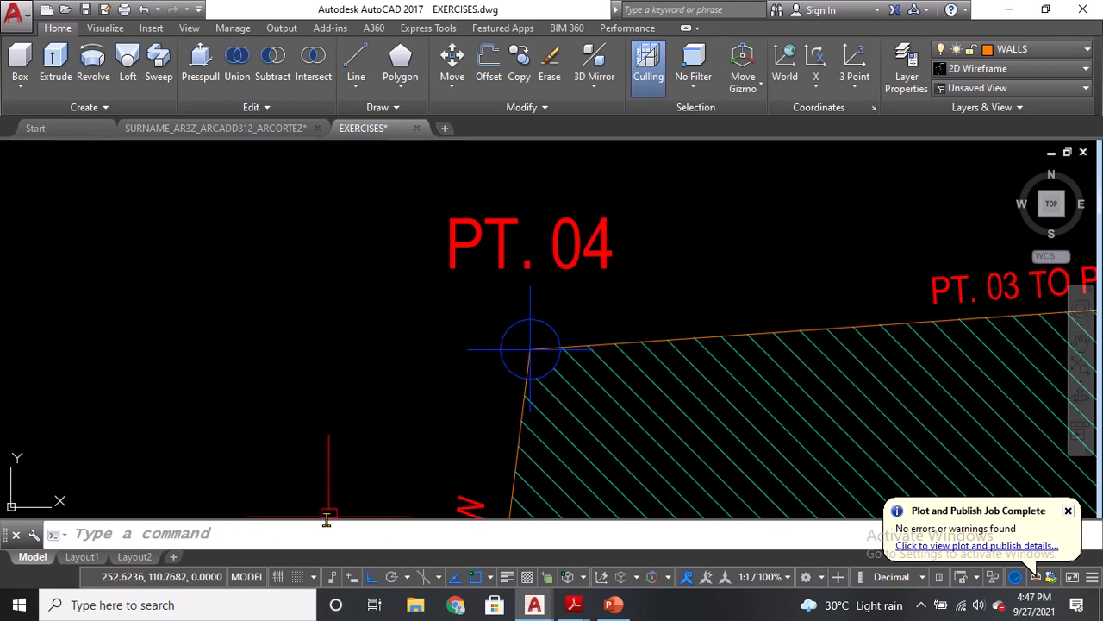
{"action": "left_click_drag", "start_coordinate": [327, 517], "coordinate": [325, 492]}
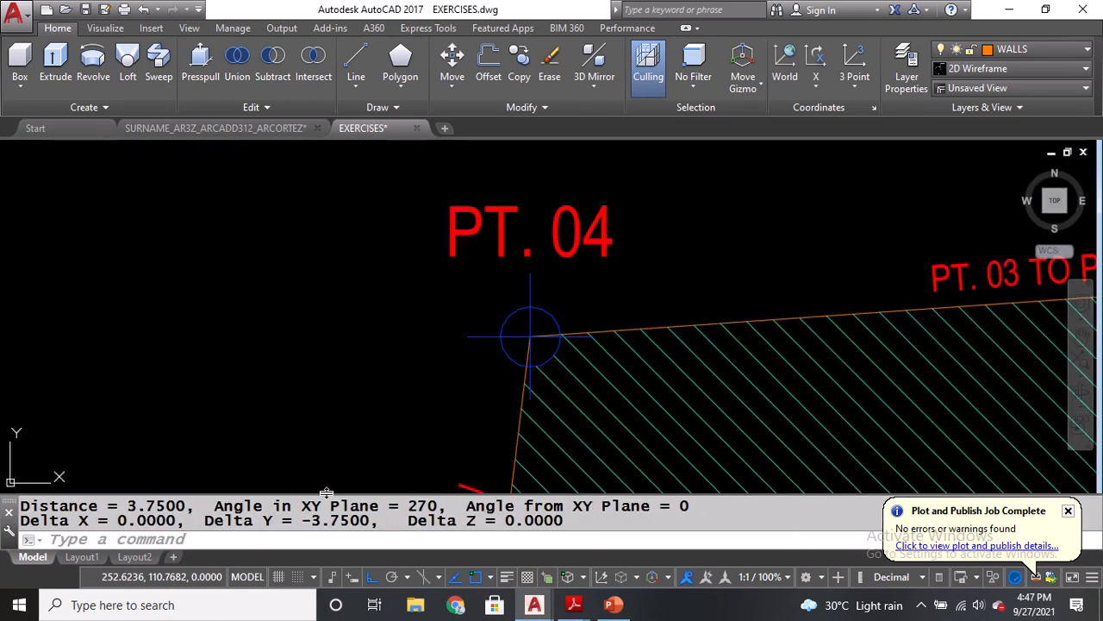
{"action": "left_click_drag", "start_coordinate": [126, 506], "coordinate": [193, 506]}
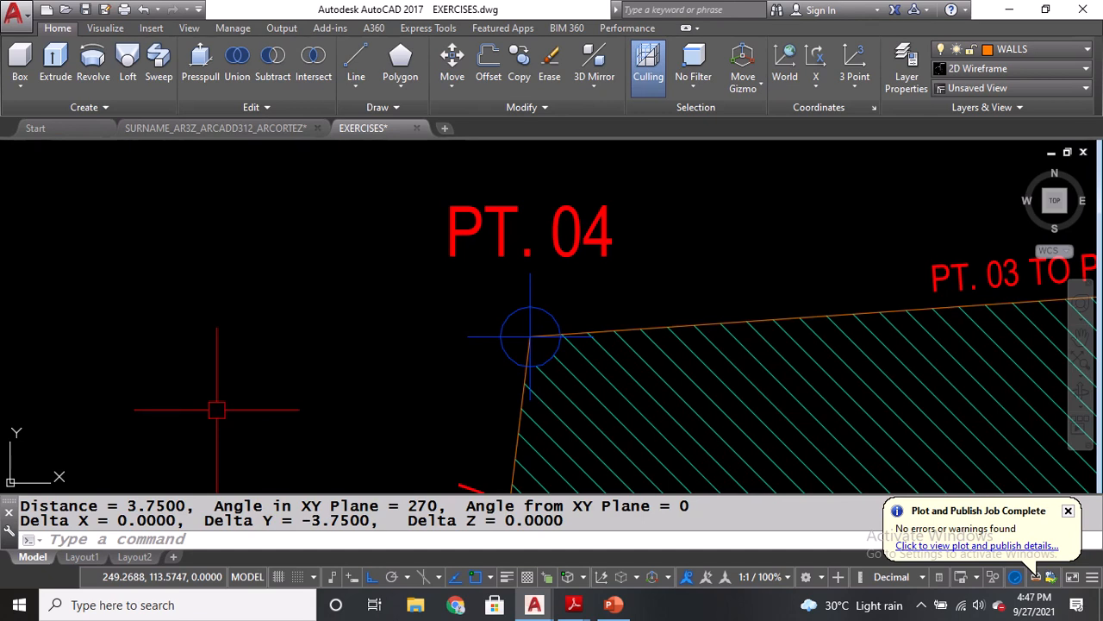
Measure the radius of the PT. 04 marker circle with DIST from the lot corner to the circle's edge.
{"action": "type", "text": "DI"}
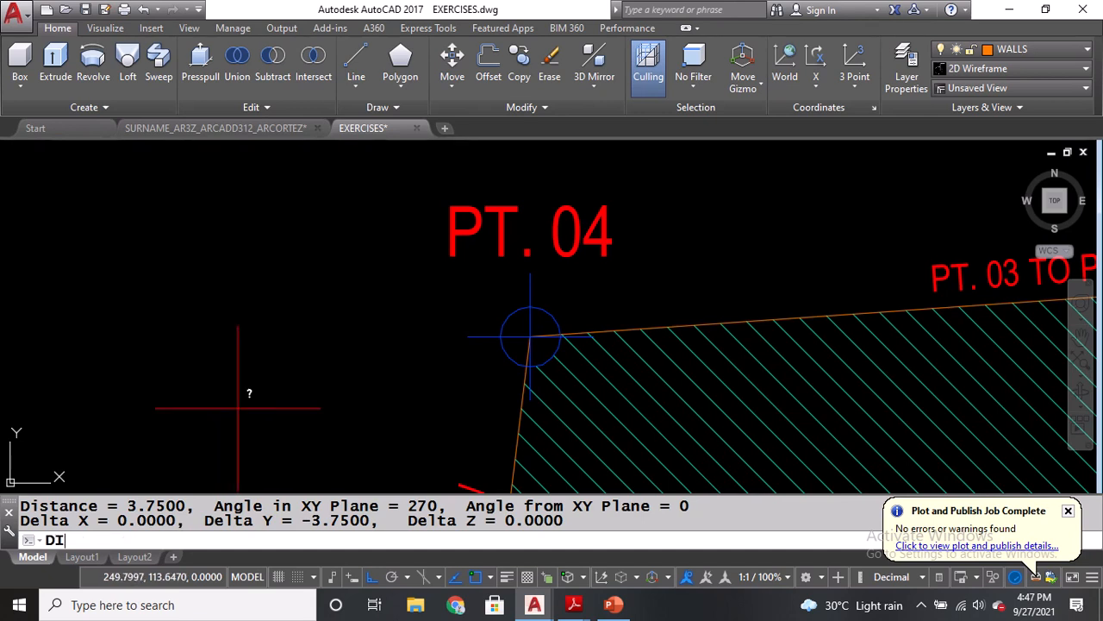
{"action": "key", "text": "Return"}
{"action": "left_click", "coordinate": [530, 336]}
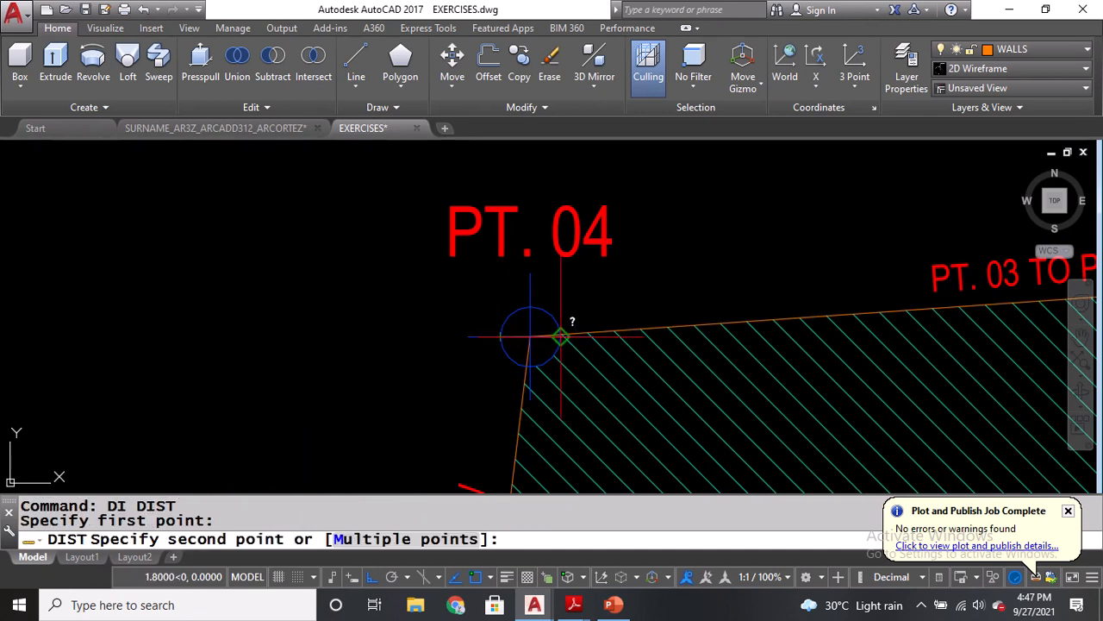
{"action": "left_click", "coordinate": [561, 336]}
{"action": "left_click_drag", "start_coordinate": [127, 506], "coordinate": [185, 507]}
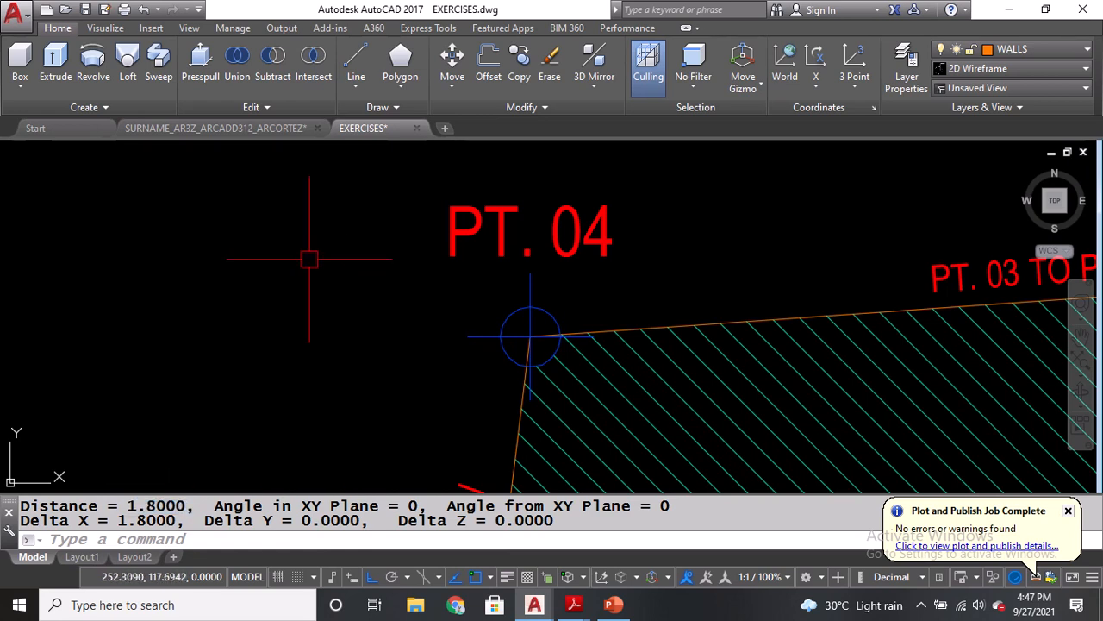
Return to the lot plotting drawing and check how the boundary's dash-dot linetype displays.
{"action": "left_click", "coordinate": [302, 132]}
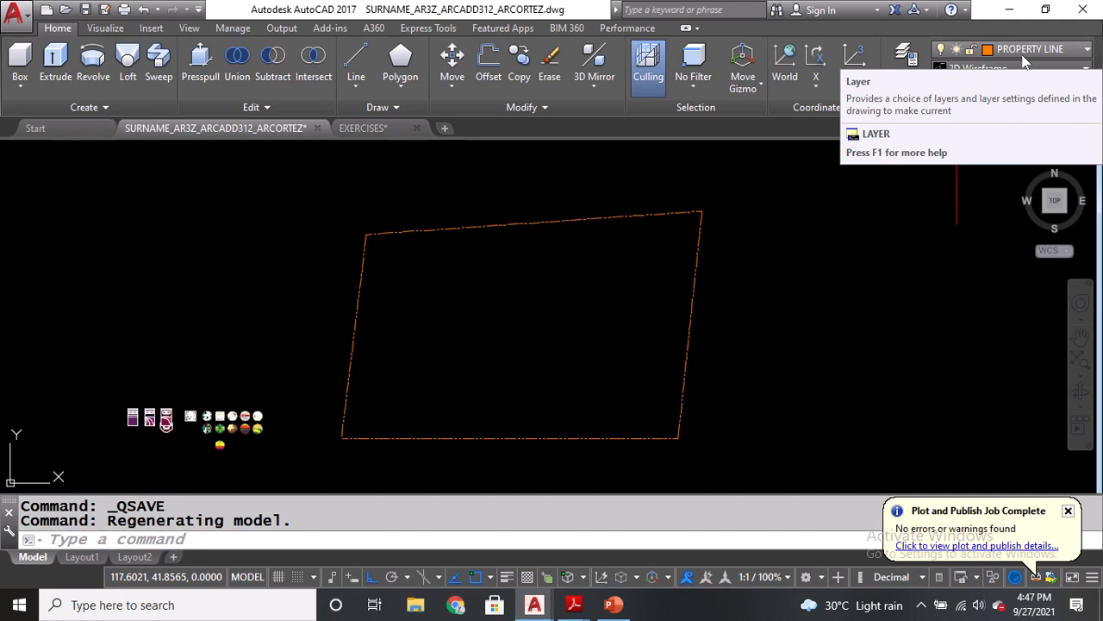
{"action": "scroll", "coordinate": [572, 203], "scroll_direction": "up", "scroll_amount": 2}
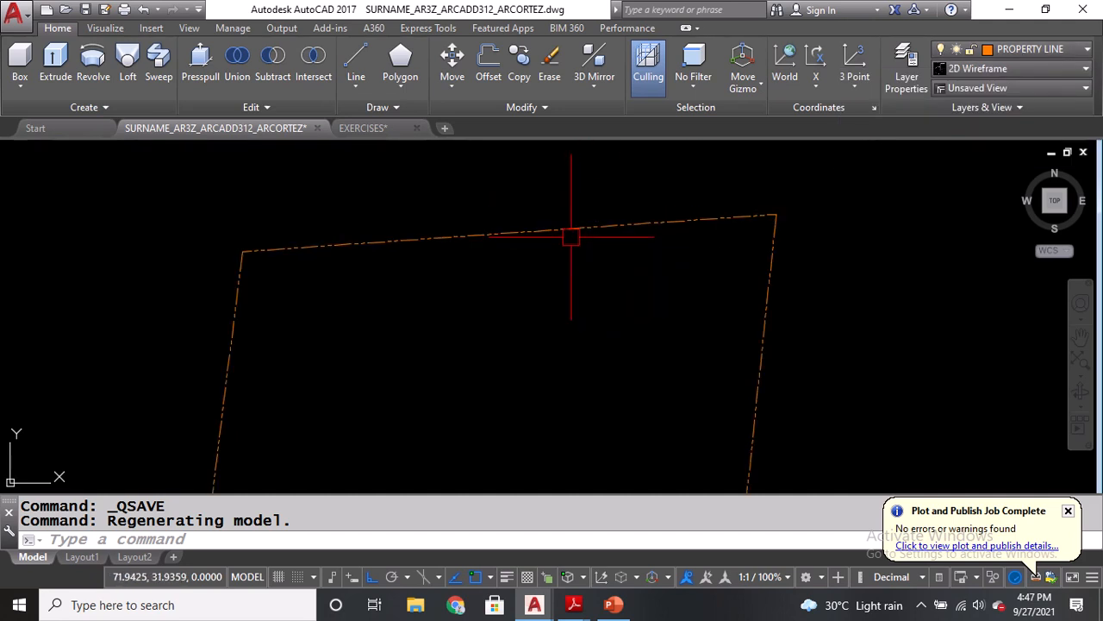
{"action": "scroll", "coordinate": [571, 237], "scroll_direction": "down", "scroll_amount": 2}
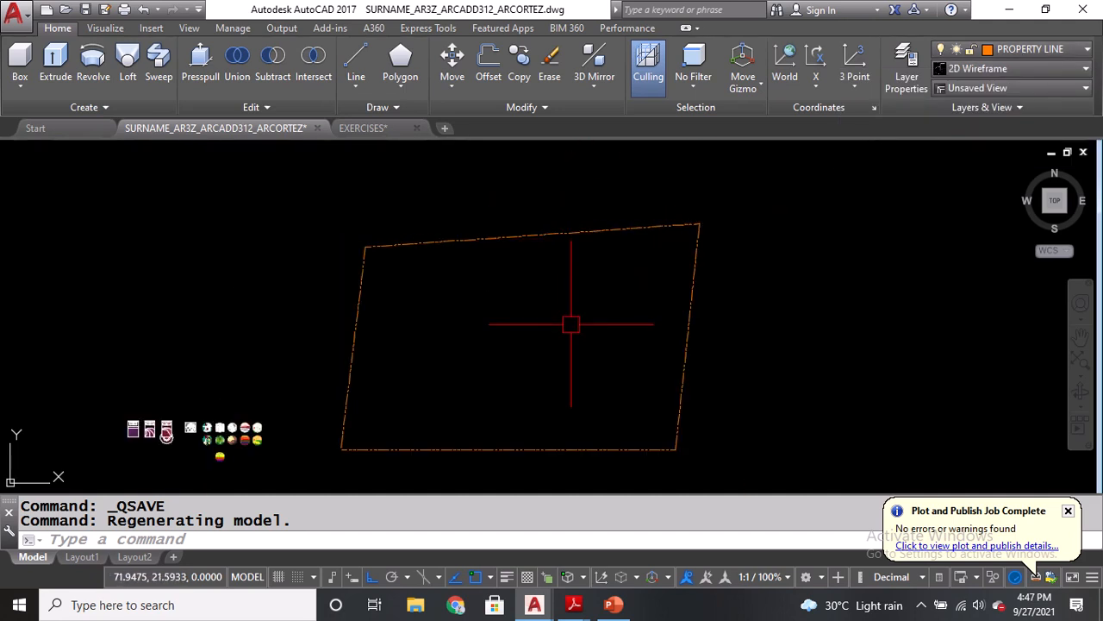
Try global linetype scale factors of 2 and 3 on the lot boundary with LTSCALE.
{"action": "type", "text": "LT"}
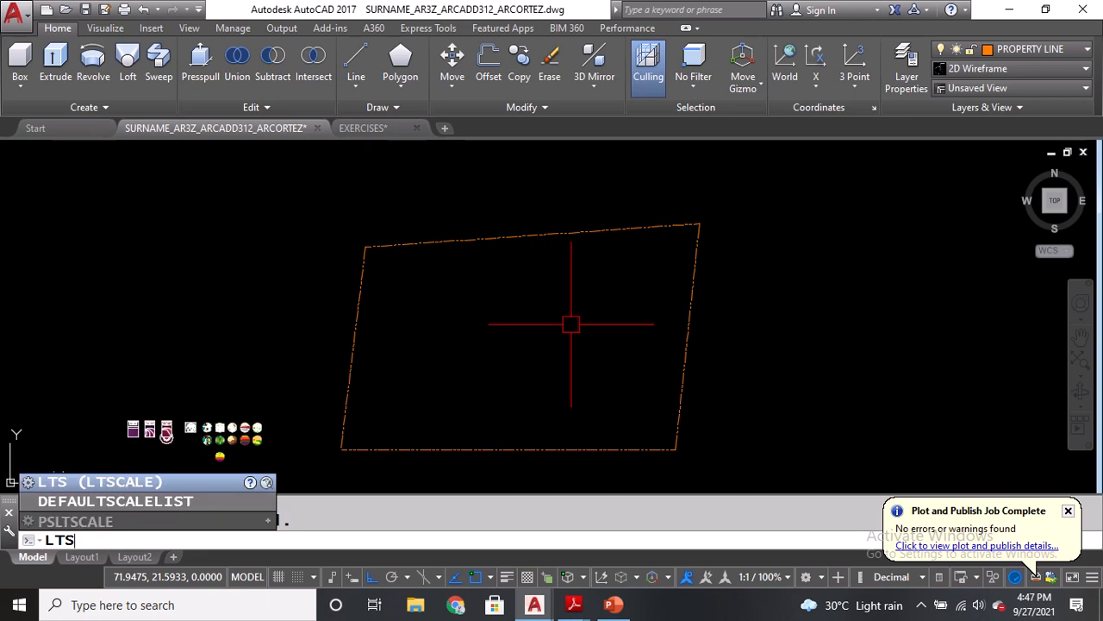
{"action": "type", "text": "S"}
{"action": "key", "text": "Return"}
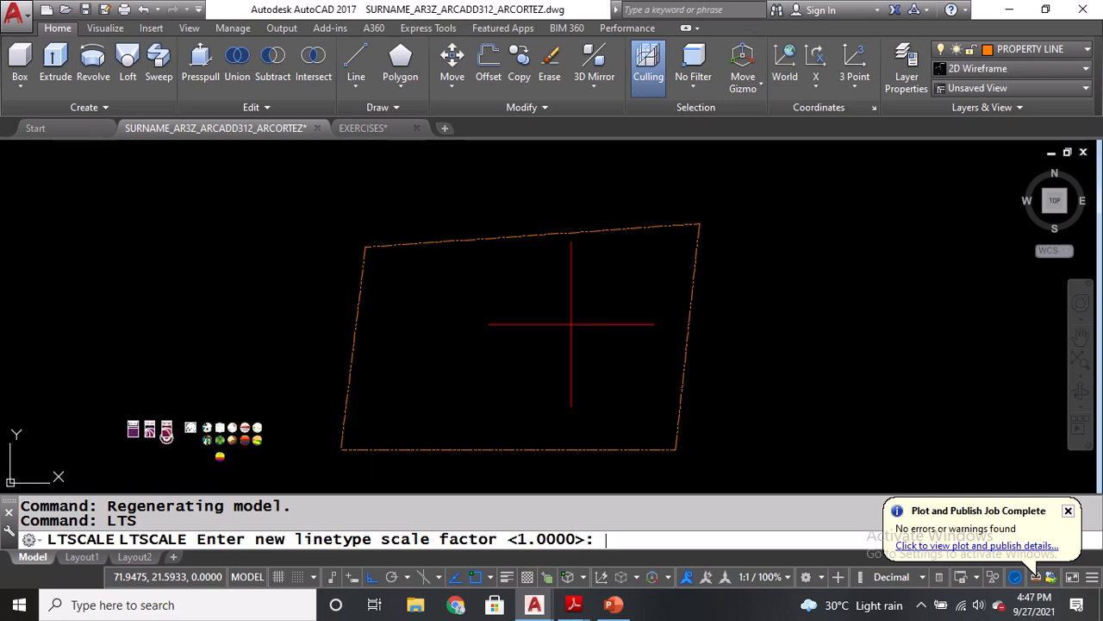
{"action": "left_click", "coordinate": [525, 538]}
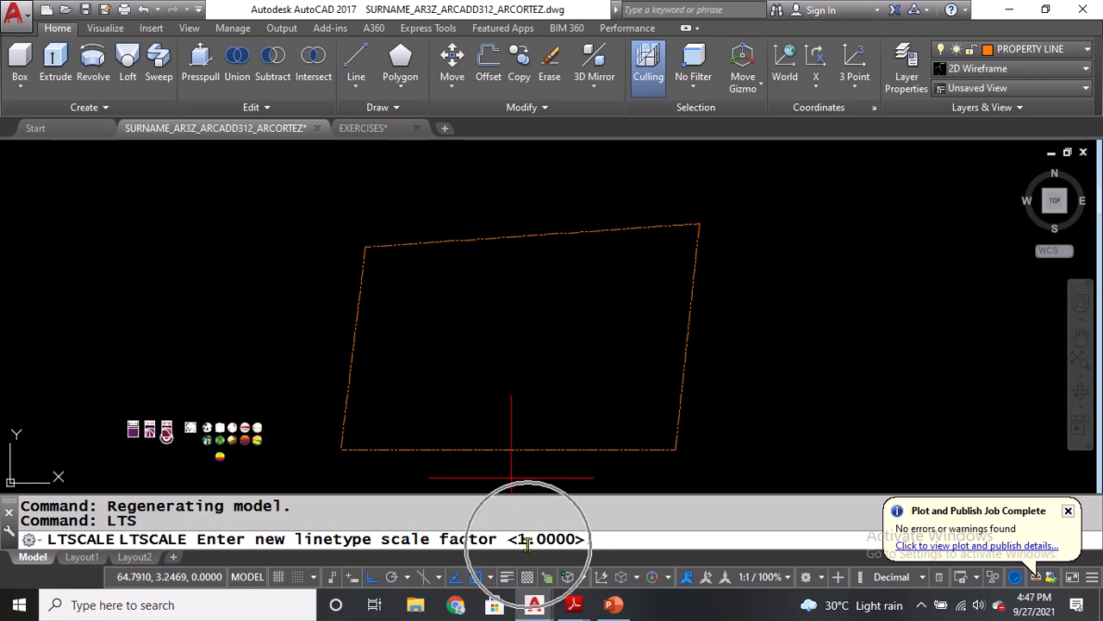
{"action": "type", "text": "2"}
{"action": "key", "text": "Return"}
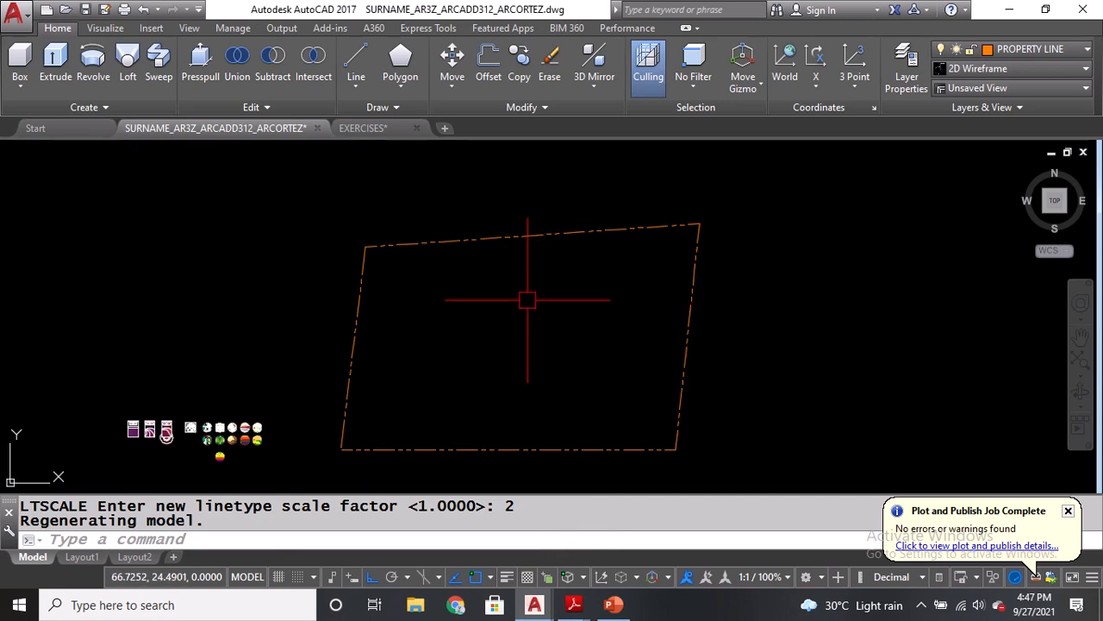
{"action": "type", "text": "LTS"}
{"action": "key", "text": "Return"}
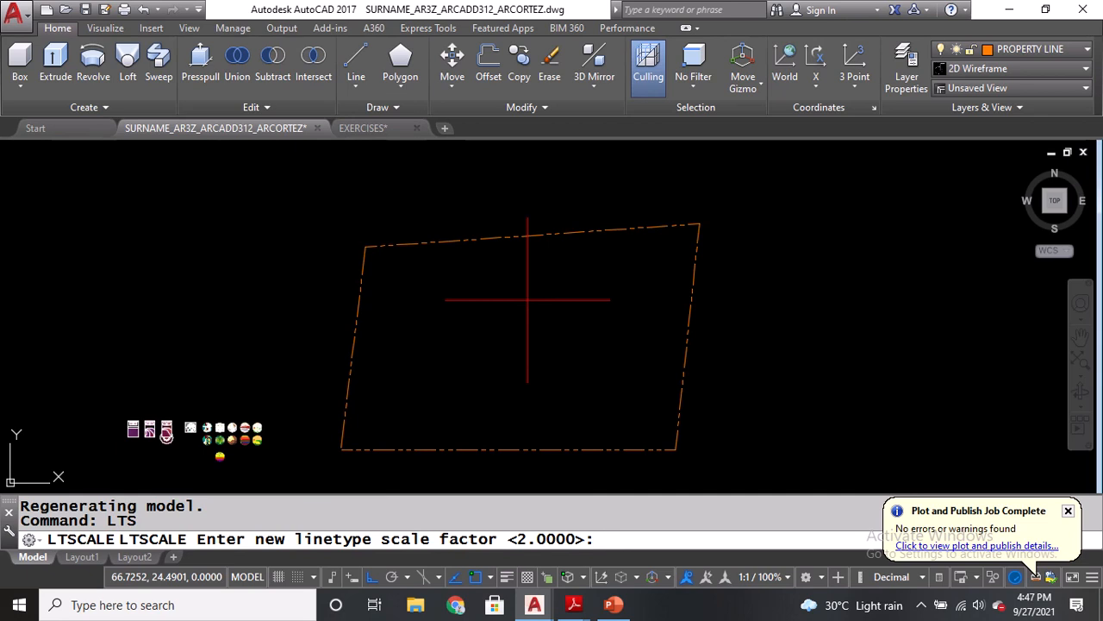
{"action": "key", "text": "Return"}
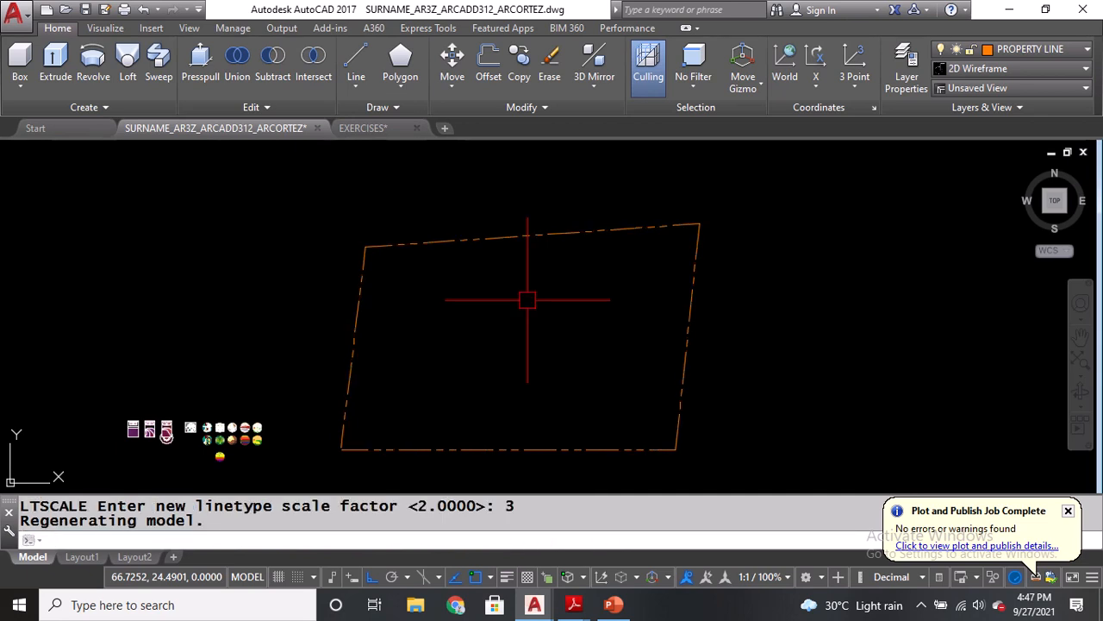
Try a global linetype scale of .75 on the lot boundary, and restore the factor to 1.
{"action": "type", "text": "LTS"}
{"action": "key", "text": "Return"}
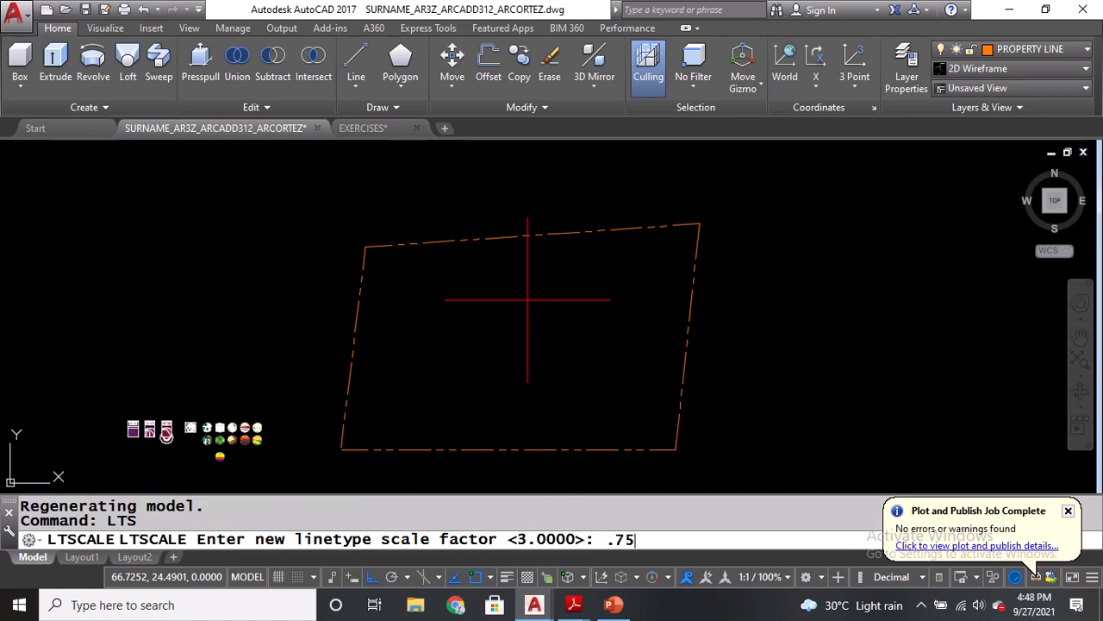
{"action": "type", "text": ".75"}
{"action": "key", "text": "Return"}
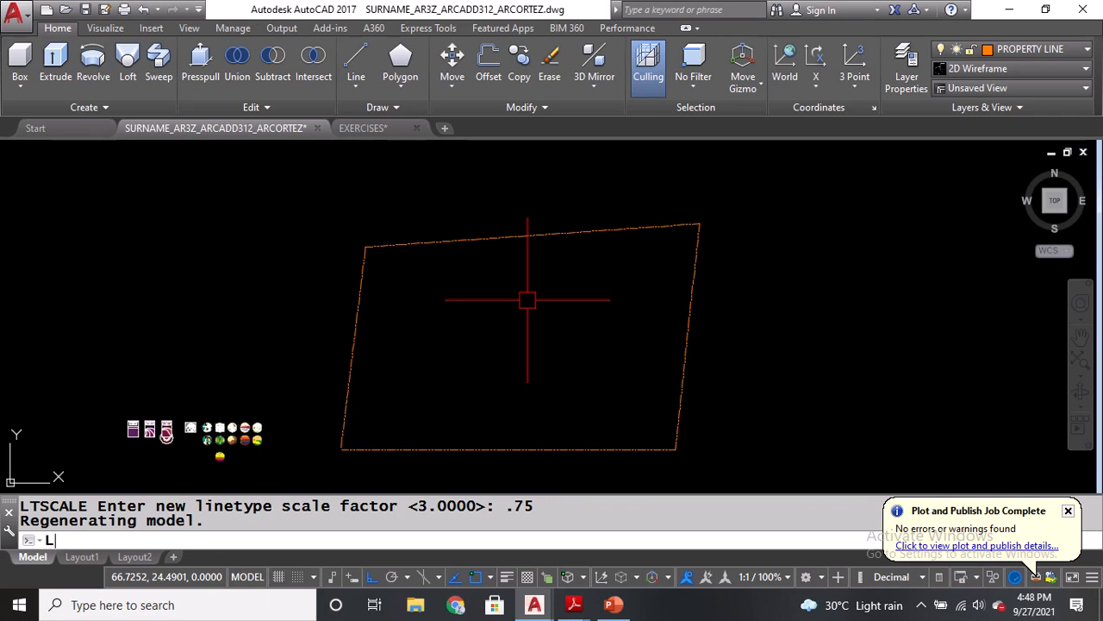
{"action": "key", "text": "Return"}
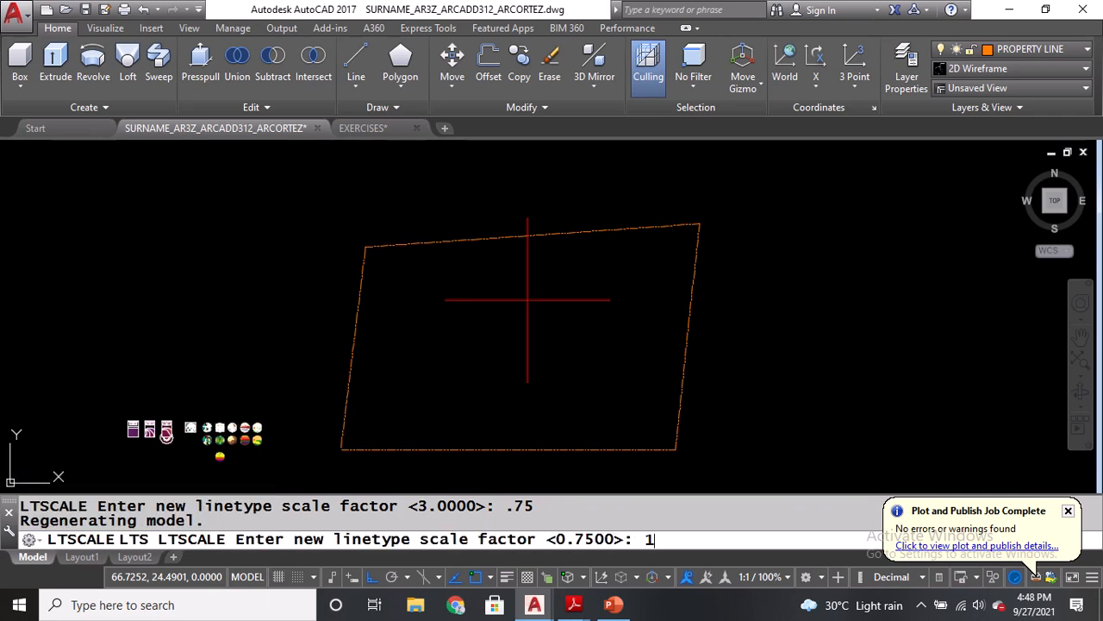
{"action": "key", "text": "Return"}
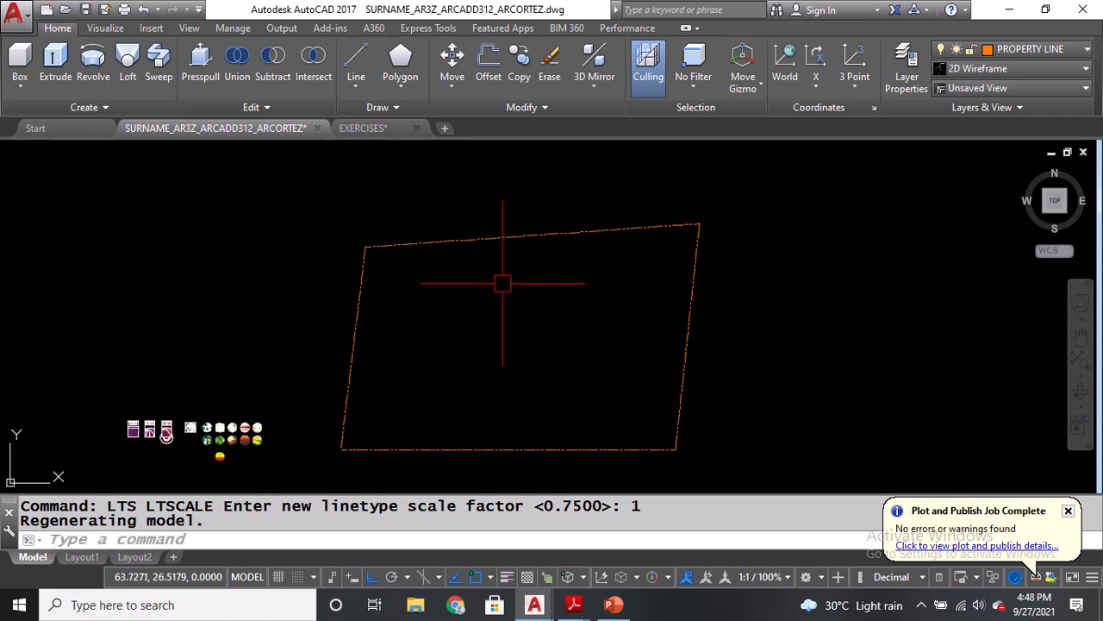
{"action": "left_click", "coordinate": [1041, 52]}
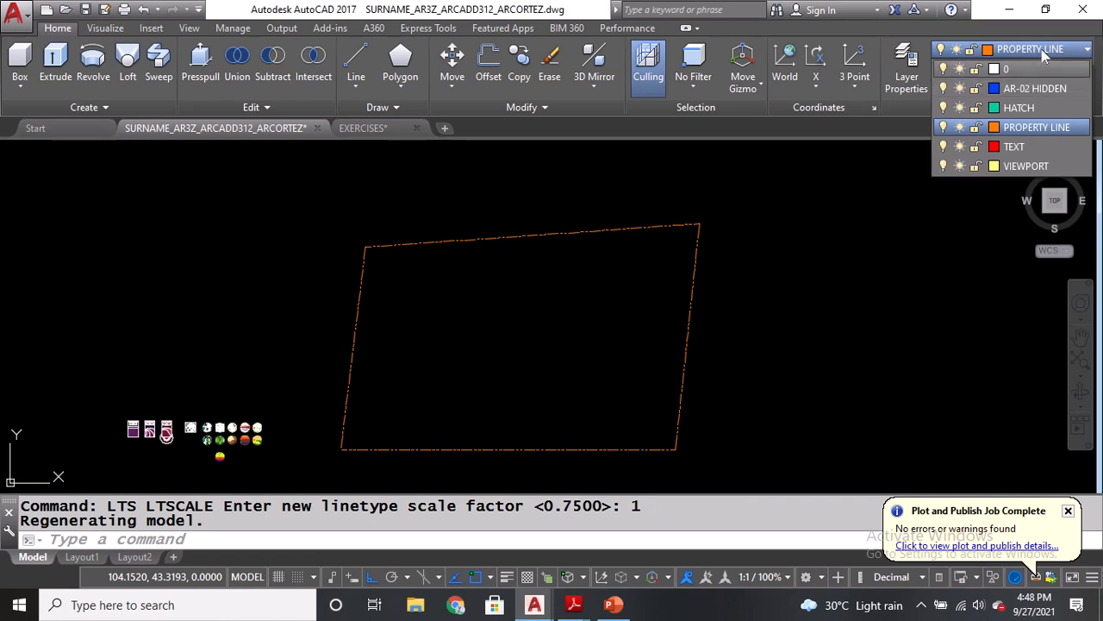
{"action": "left_click", "coordinate": [1046, 50]}
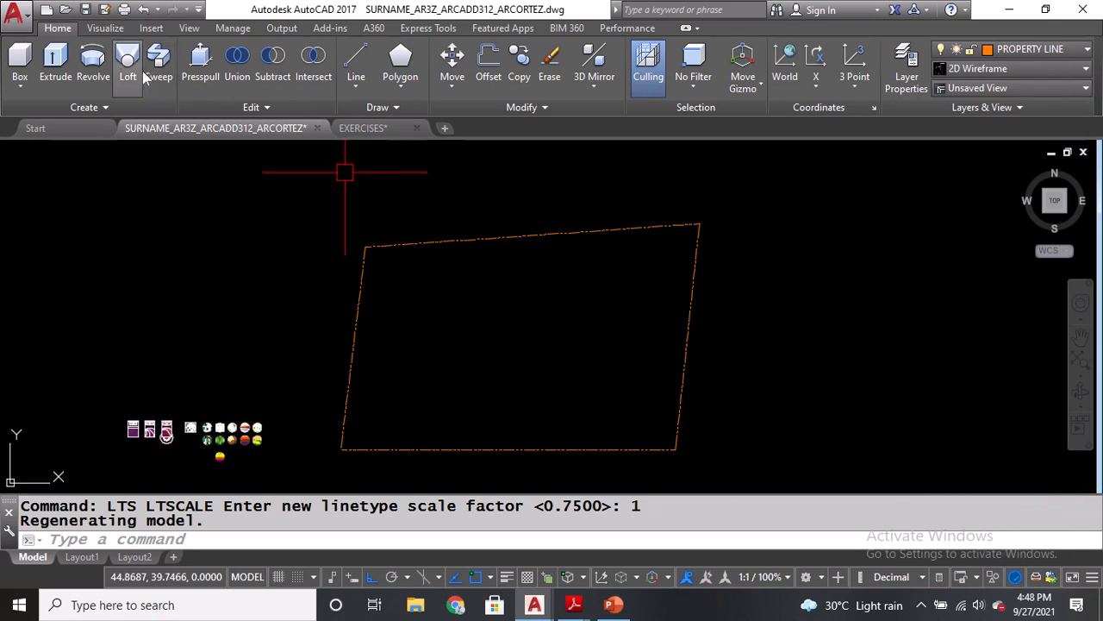
{"action": "left_click", "coordinate": [52, 82]}
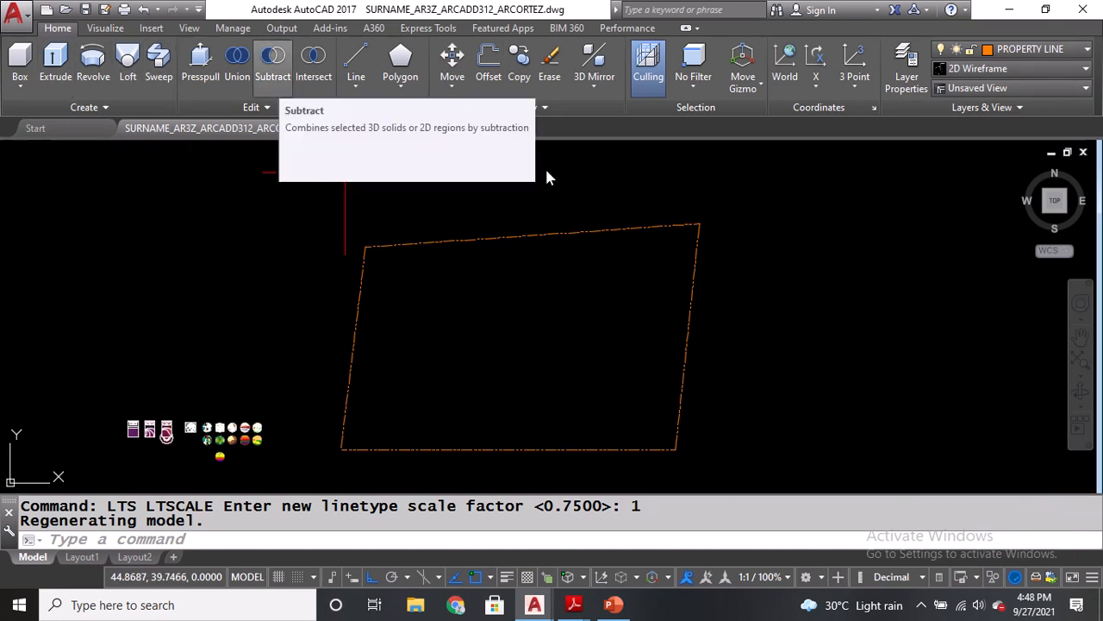
Switch the workspace to Drafting & Annotation, and dock the command window beneath the drawing area with extra history lines showing.
{"action": "left_click", "coordinate": [823, 581]}
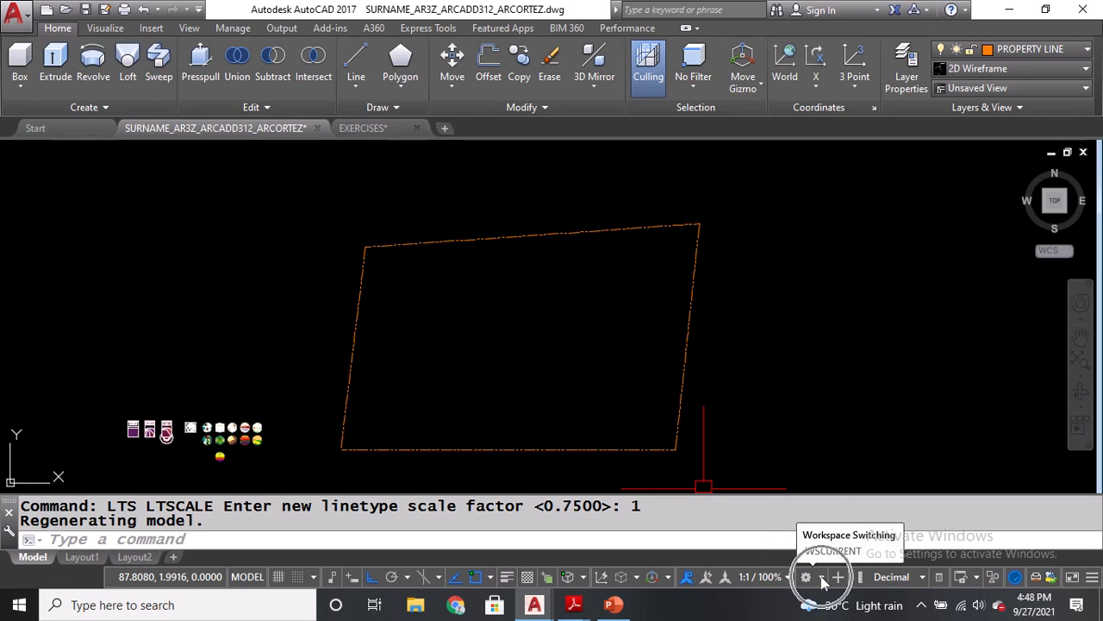
{"action": "left_click", "coordinate": [823, 580]}
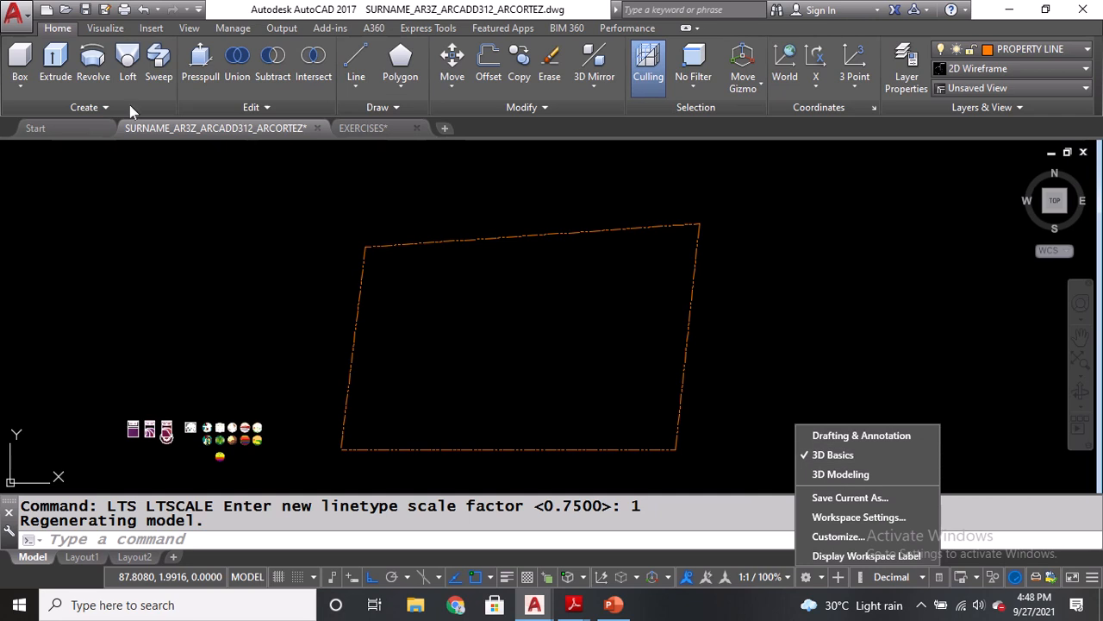
{"action": "left_click", "coordinate": [836, 440]}
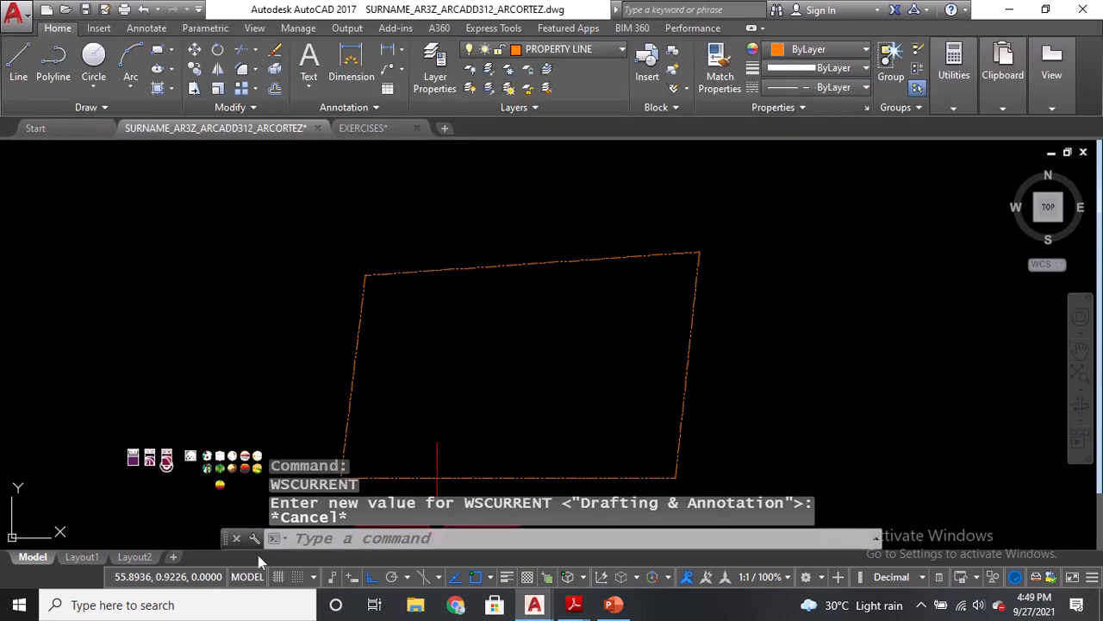
{"action": "mouse_move", "coordinate": [225, 539]}
{"action": "left_mouse_down"}
{"action": "mouse_move", "coordinate": [10, 527]}
{"action": "mouse_move", "coordinate": [3, 577]}
{"action": "left_mouse_up"}
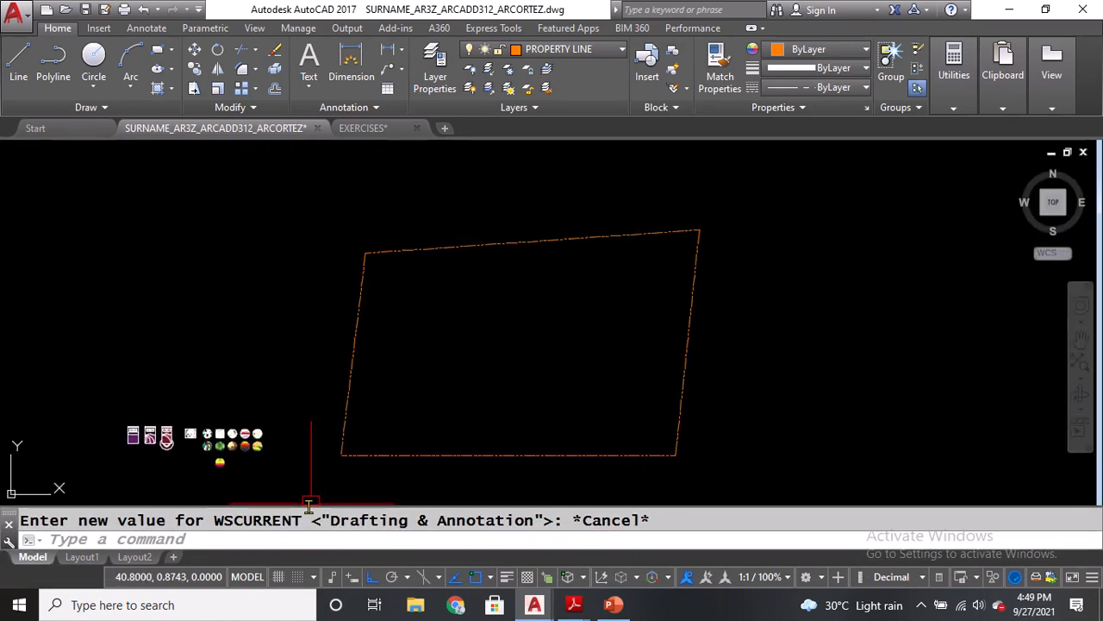
{"action": "left_click_drag", "start_coordinate": [309, 503], "coordinate": [309, 491]}
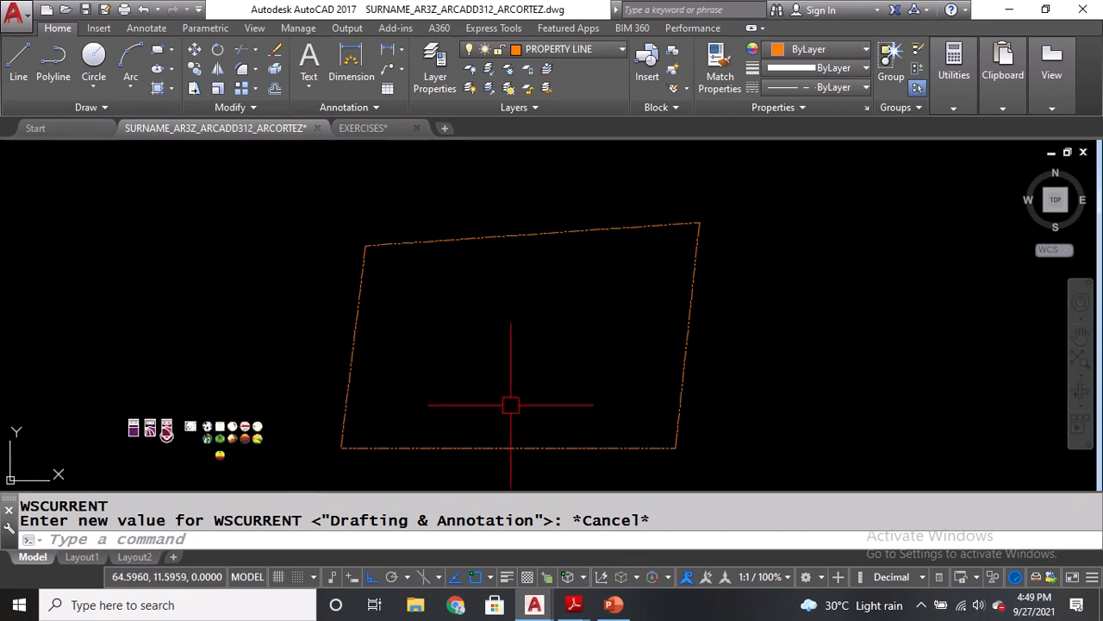
{"action": "middle_click_drag", "start_coordinate": [509, 402], "coordinate": [515, 365]}
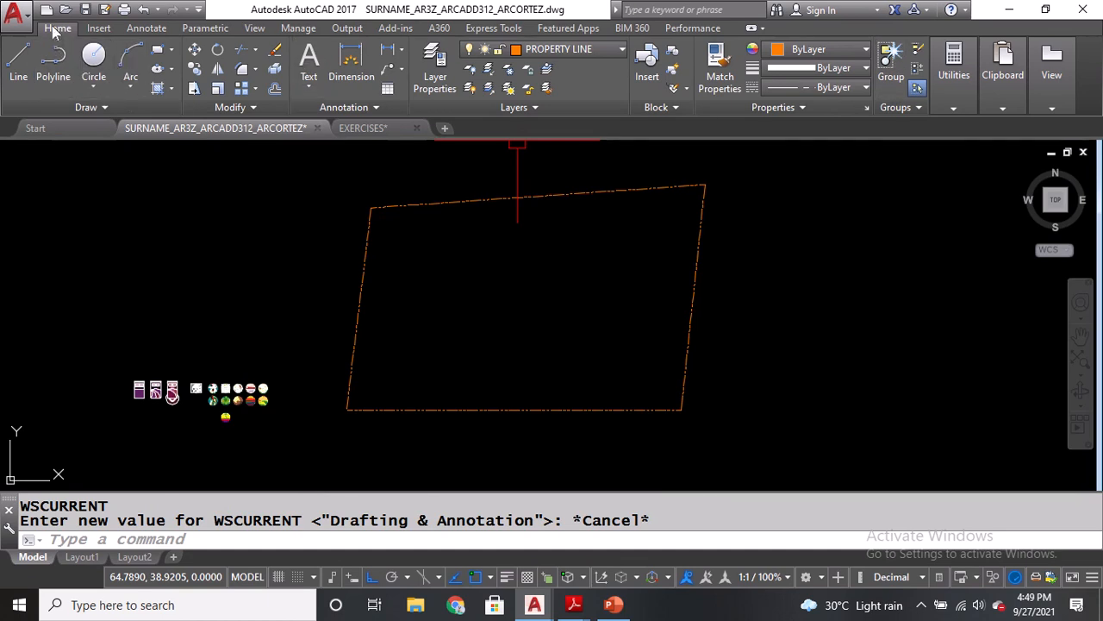
{"action": "left_click", "coordinate": [99, 29]}
{"action": "left_click", "coordinate": [147, 29]}
{"action": "left_click", "coordinate": [197, 29]}
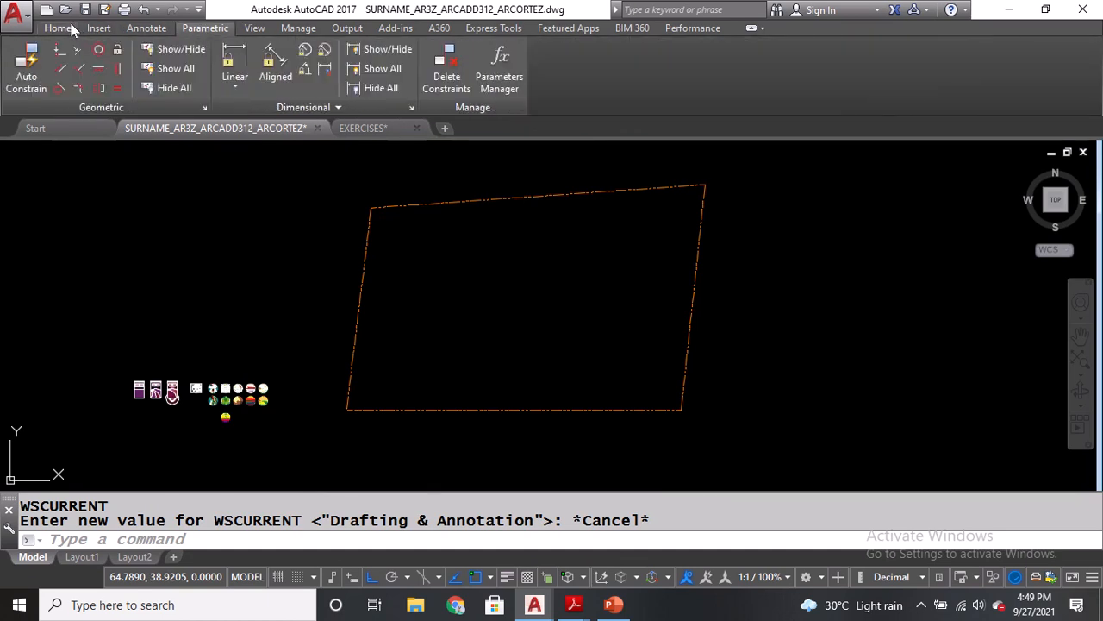
{"action": "left_click", "coordinate": [61, 29]}
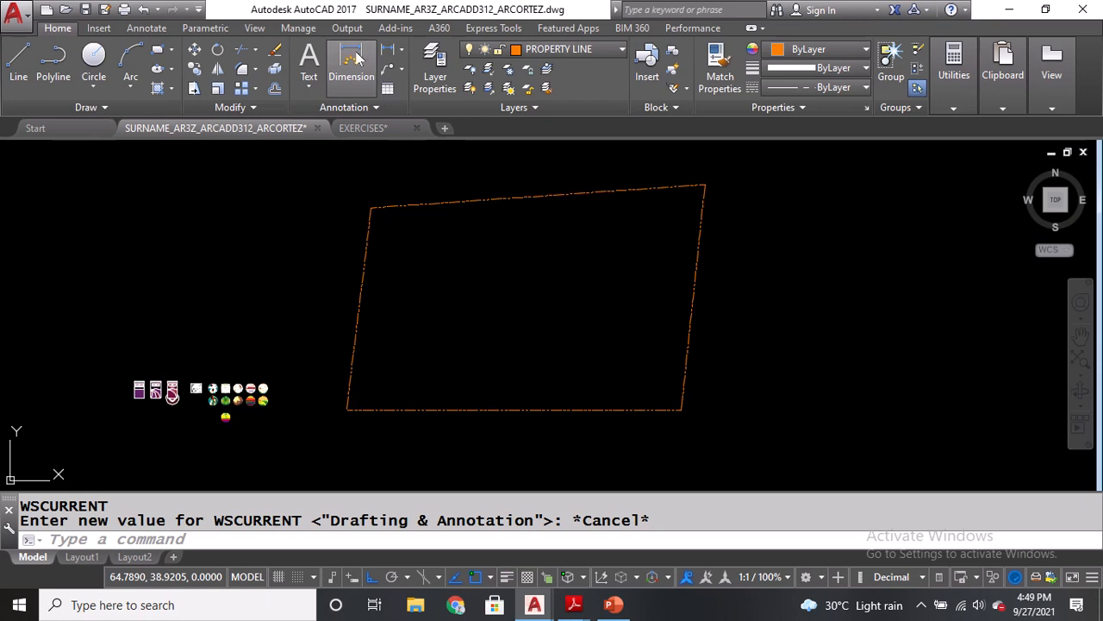
Make AR-02 HIDDEN the current layer and draw a 4-unit horizontal line inside the lot boundary.
{"action": "left_click", "coordinate": [620, 52]}
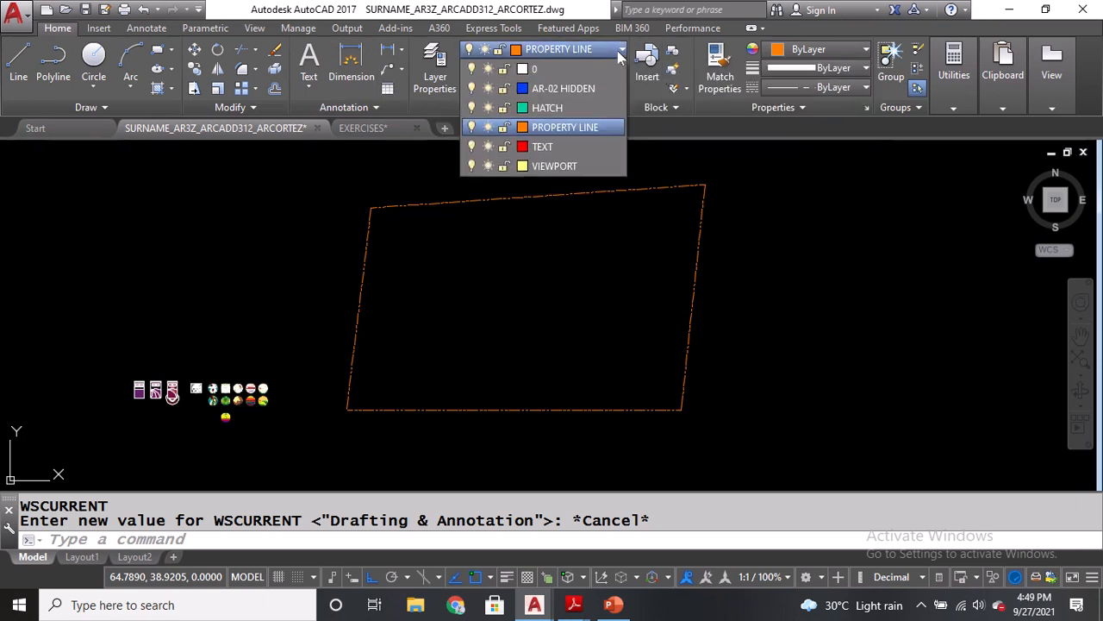
{"action": "left_click", "coordinate": [574, 88]}
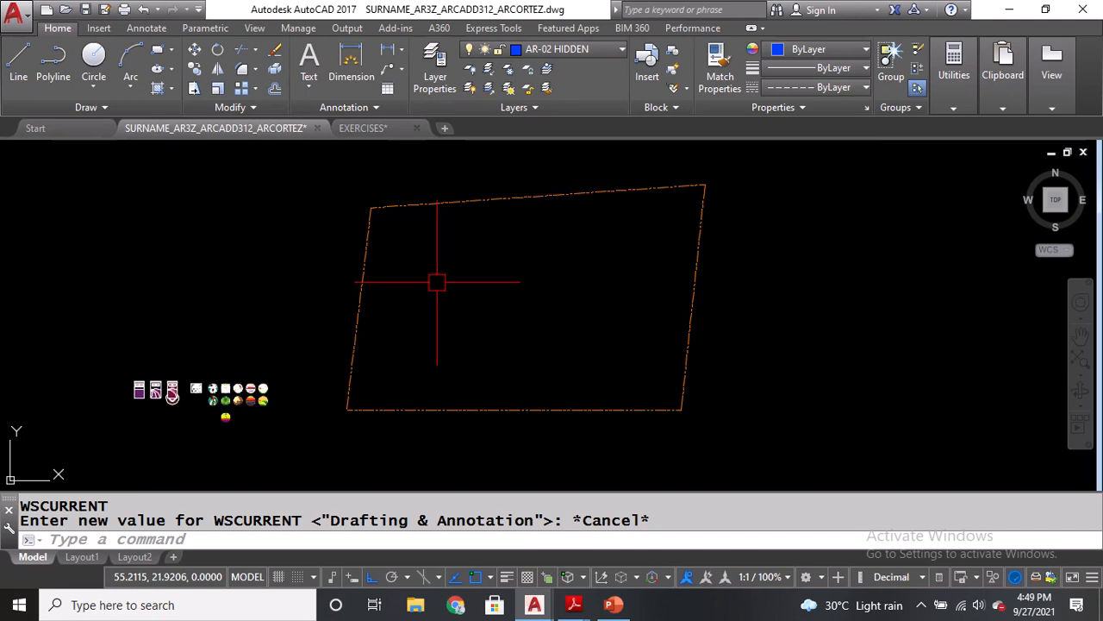
{"action": "type", "text": "L"}
{"action": "key", "text": "Return"}
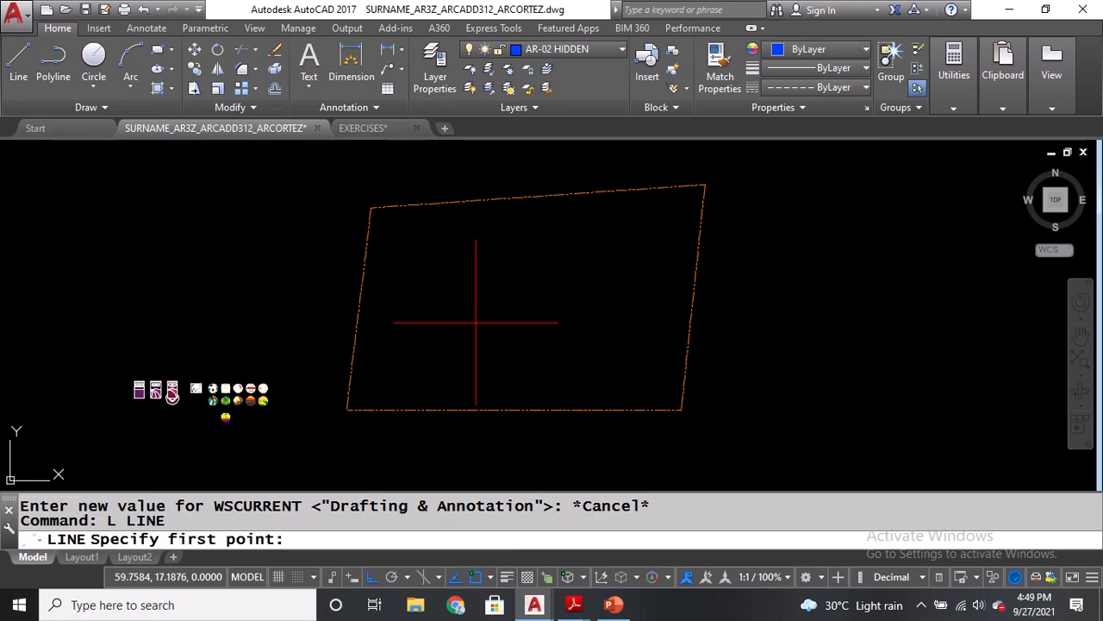
{"action": "left_click", "coordinate": [494, 302]}
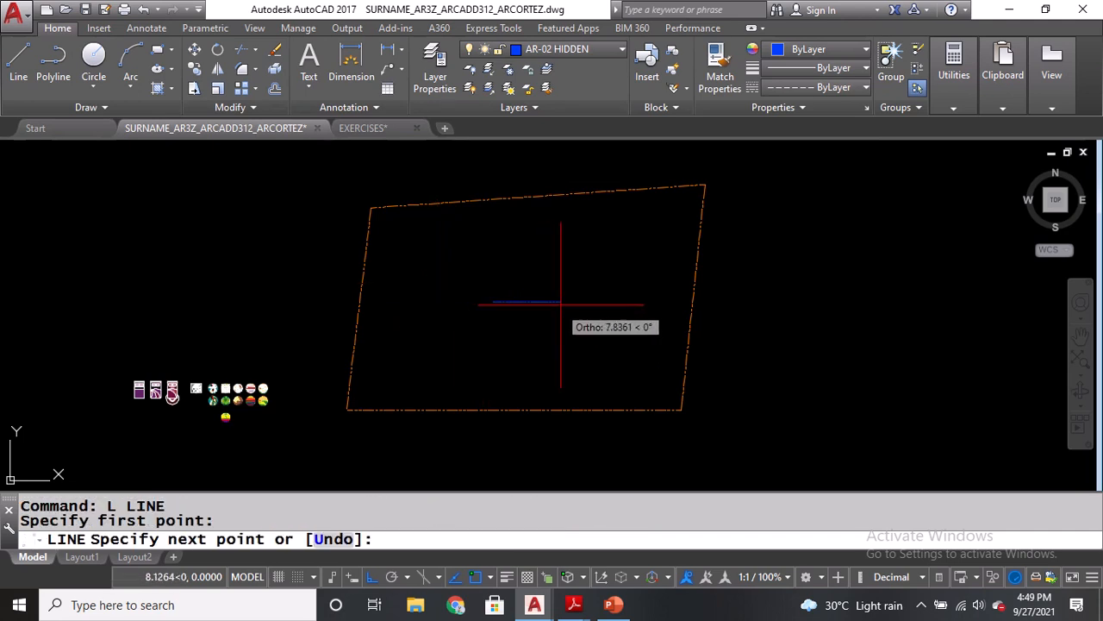
{"action": "type", "text": "4"}
{"action": "key", "text": "Return"}
{"action": "key", "text": "Return"}
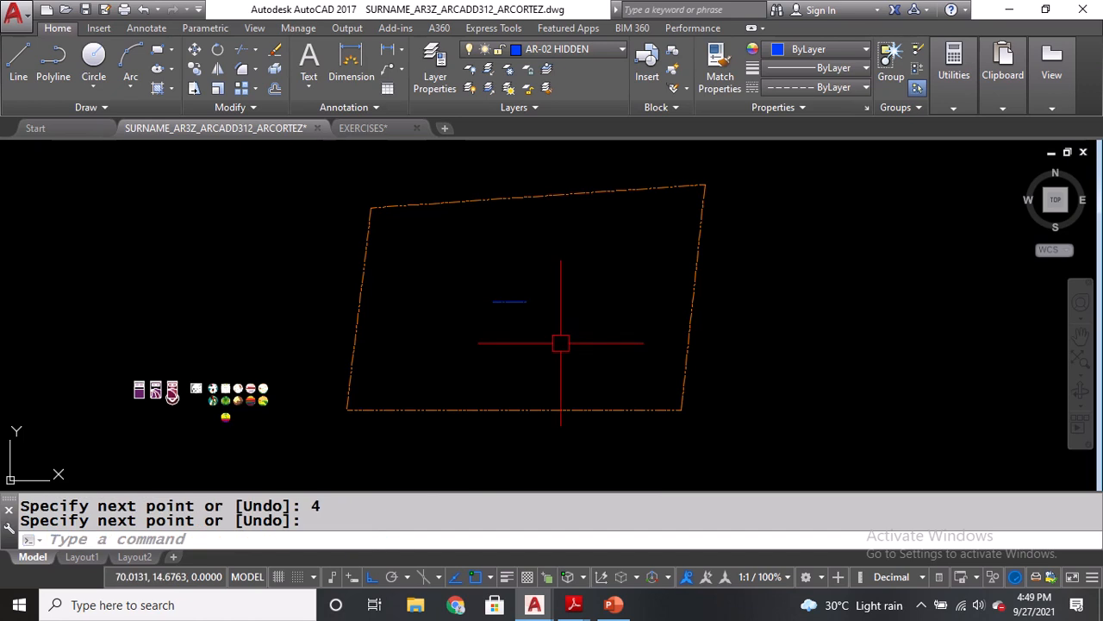
Draw a 4-unit vertical line just to the right of the short horizontal line.
{"action": "type", "text": "L"}
{"action": "key", "text": "Return"}
{"action": "scroll", "coordinate": [548, 314], "scroll_direction": "up", "scroll_amount": 3}
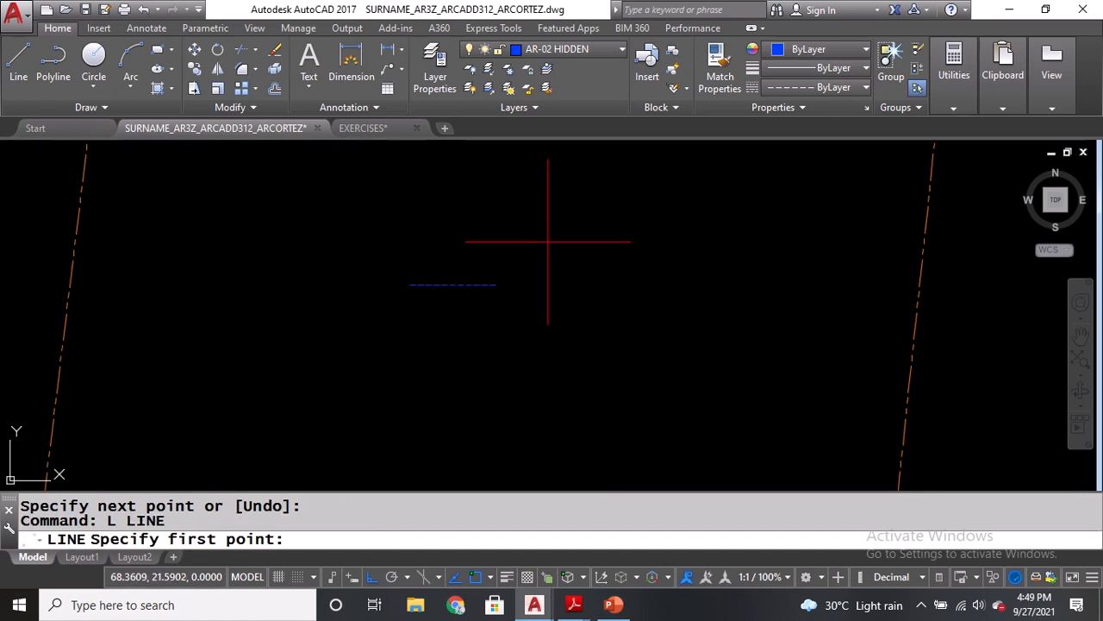
{"action": "left_click", "coordinate": [548, 234]}
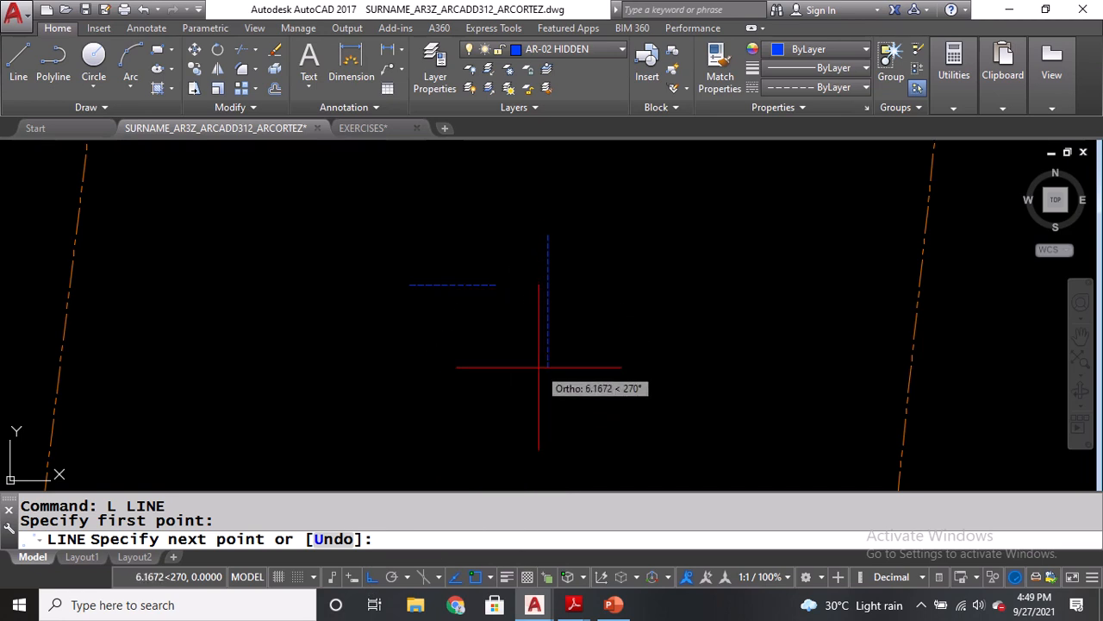
{"action": "type", "text": "4"}
{"action": "key", "text": "Return"}
{"action": "key", "text": "Return"}
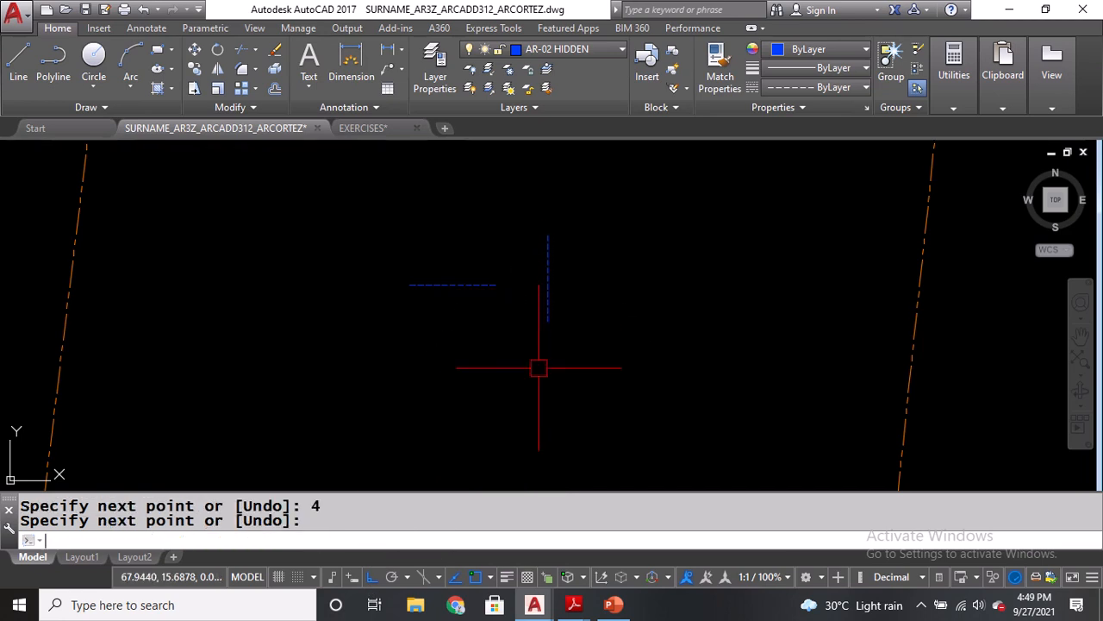
Move the horizontal line by its midpoint onto the vertical line's midpoint to form a cross marker.
{"action": "left_click", "coordinate": [468, 285]}
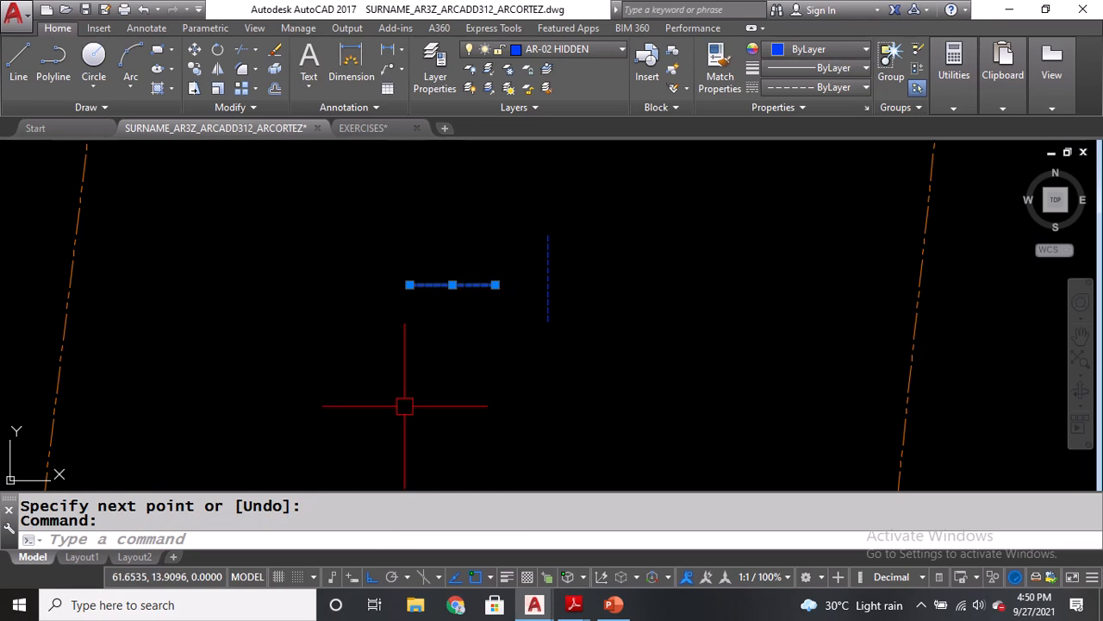
{"action": "left_click", "coordinate": [453, 284]}
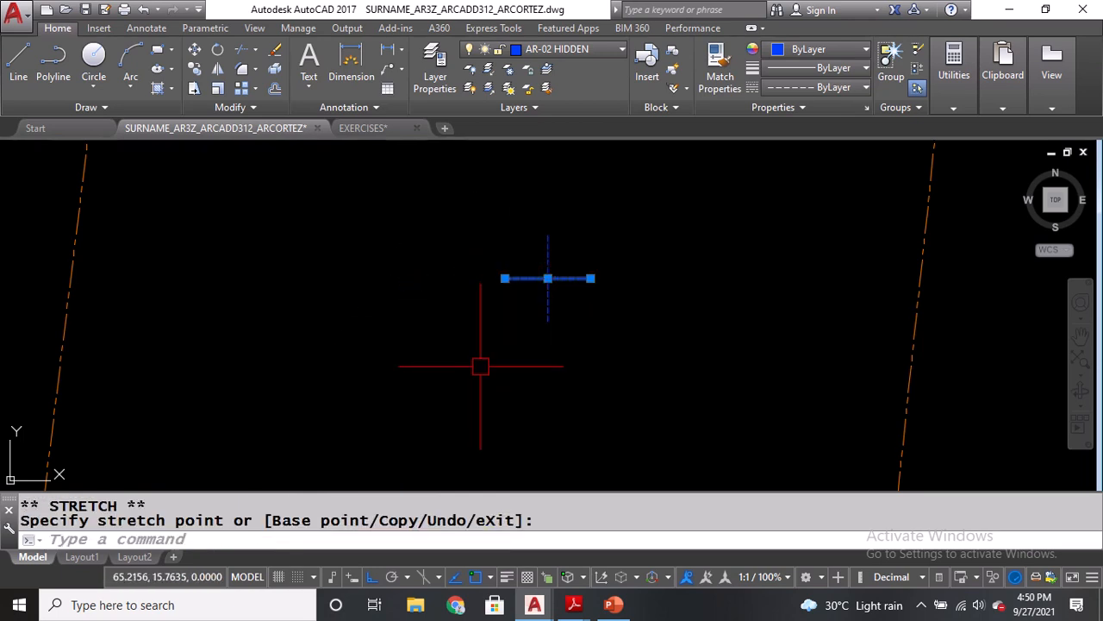
{"action": "scroll", "coordinate": [477, 366], "scroll_direction": "down", "scroll_amount": 2}
{"action": "key", "text": "Escape"}
Move both lines of the cross marker from their shared midpoint to the lot's upper-left corner.
{"action": "middle_click_drag", "start_coordinate": [492, 395], "coordinate": [493, 398]}
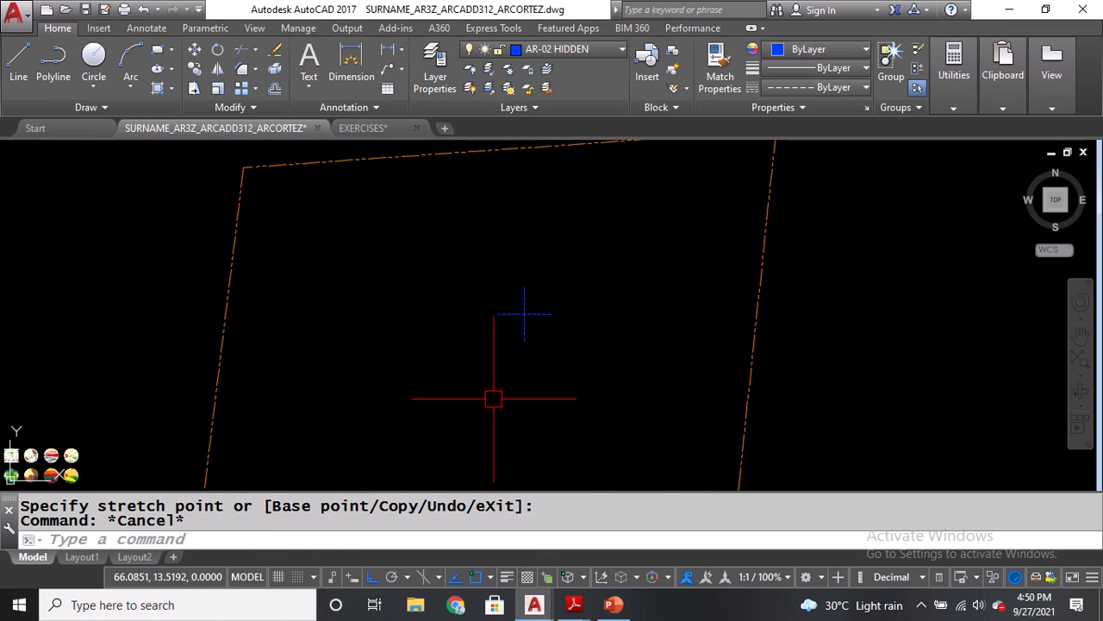
{"action": "type", "text": "M"}
{"action": "key", "text": "Return"}
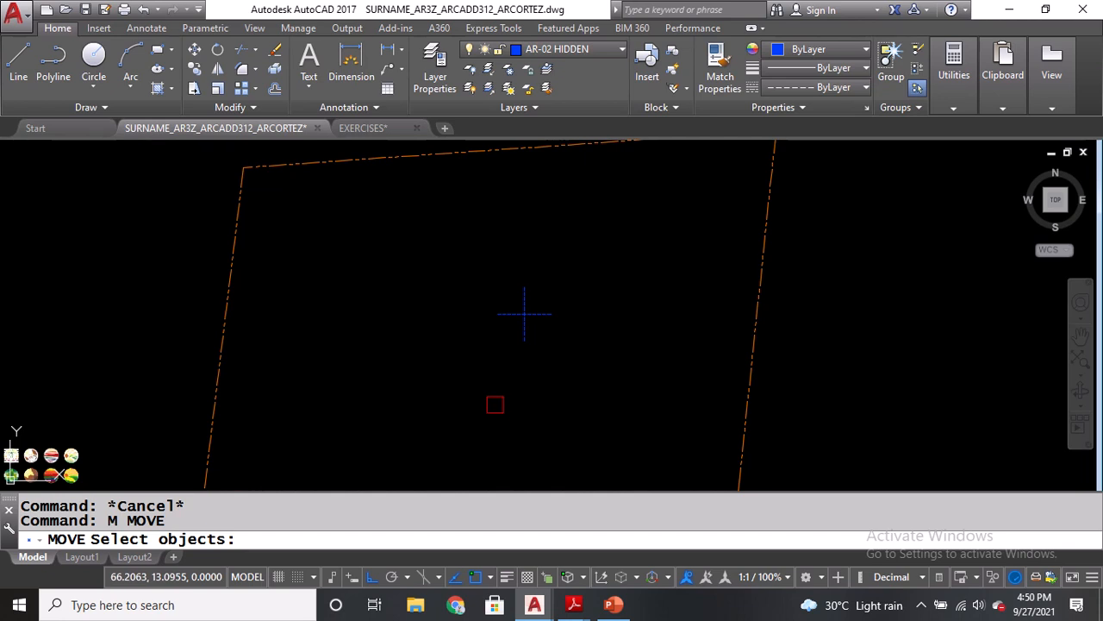
{"action": "left_click", "coordinate": [207, 541]}
{"action": "left_click", "coordinate": [207, 540]}
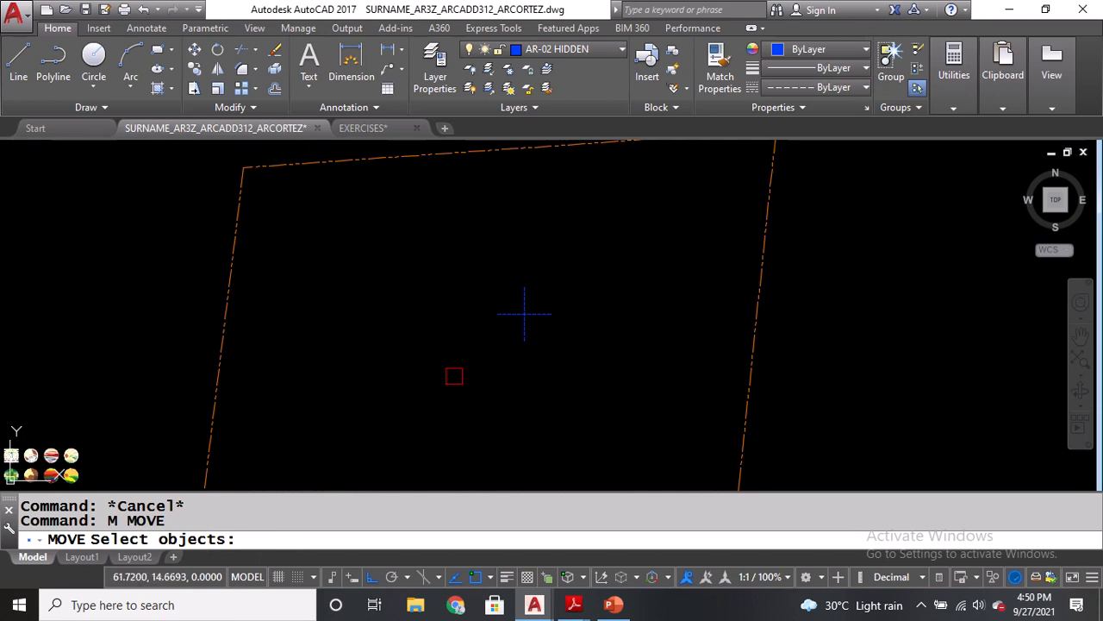
{"action": "left_click", "coordinate": [526, 329]}
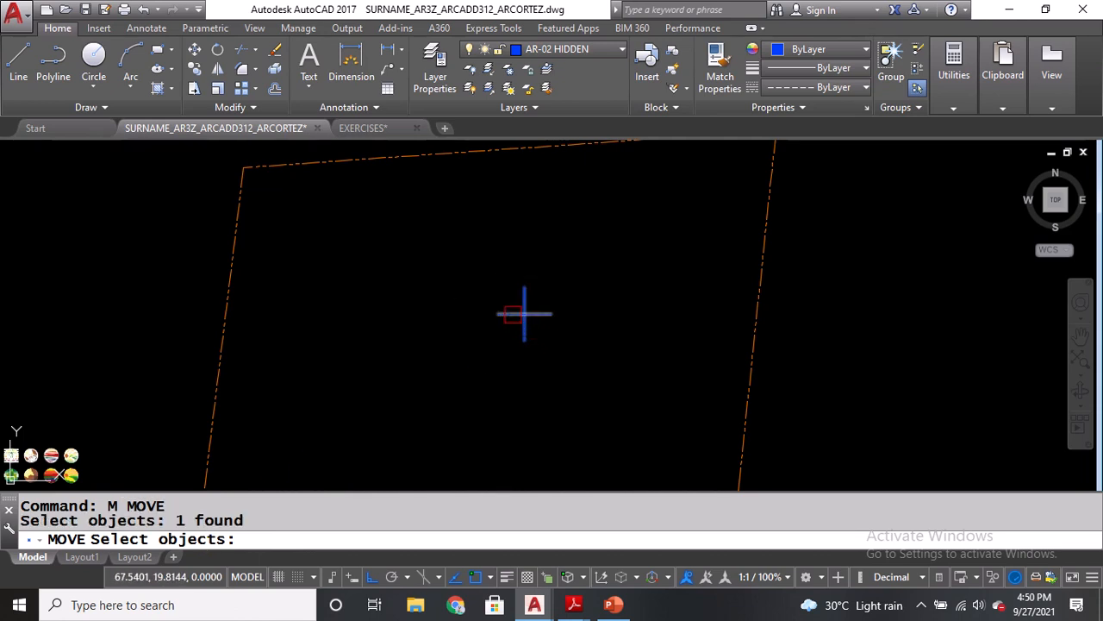
{"action": "left_click", "coordinate": [509, 314]}
{"action": "key", "text": "Return"}
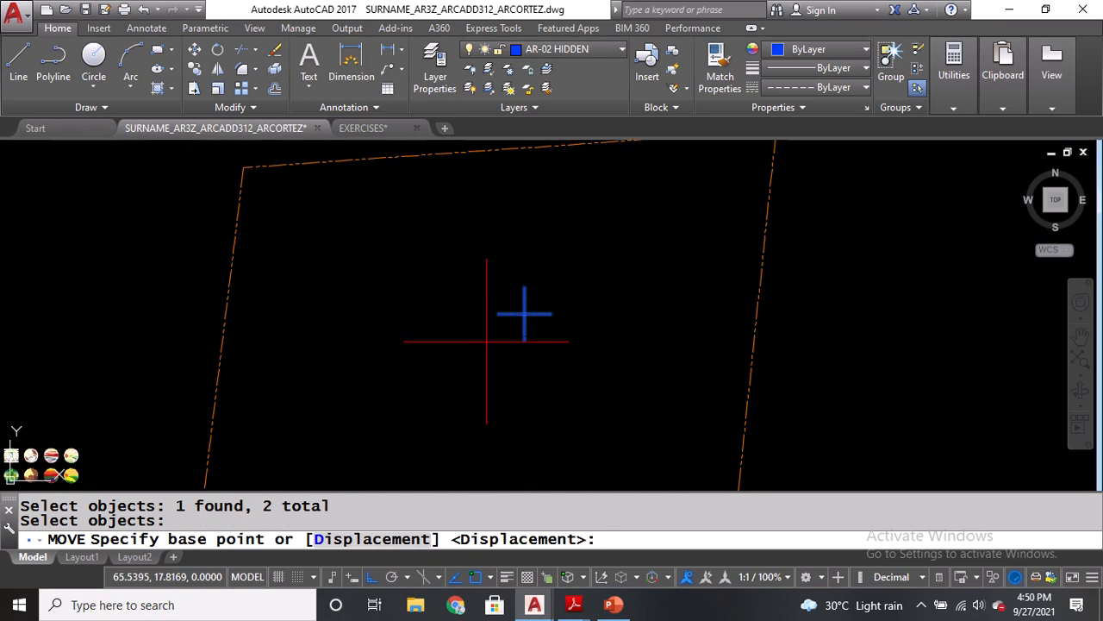
{"action": "left_click", "coordinate": [249, 539]}
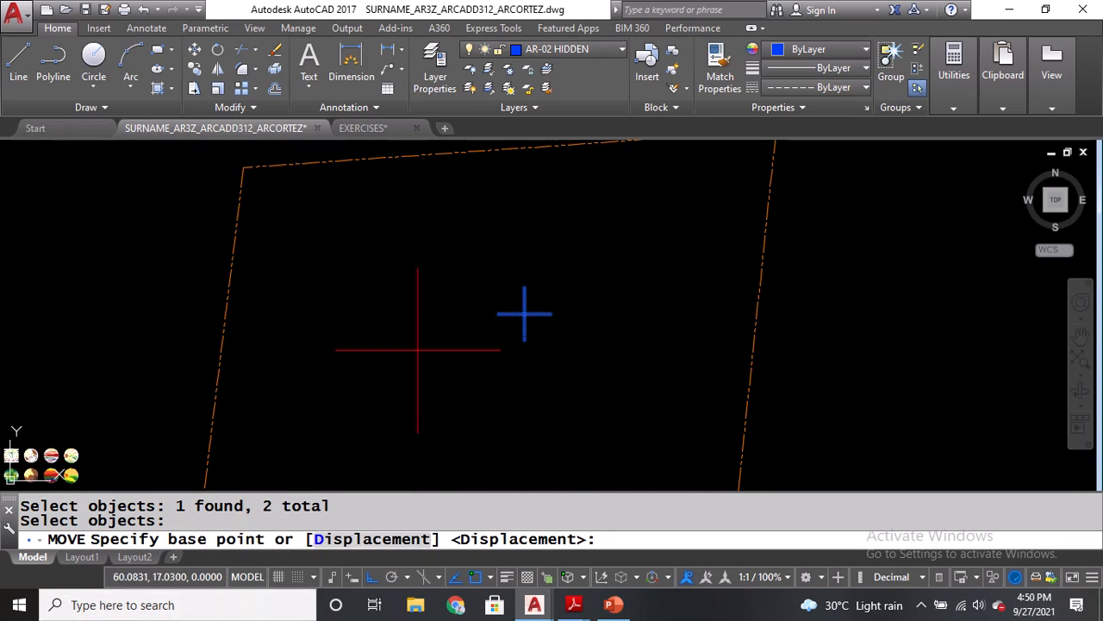
{"action": "left_click", "coordinate": [524, 314]}
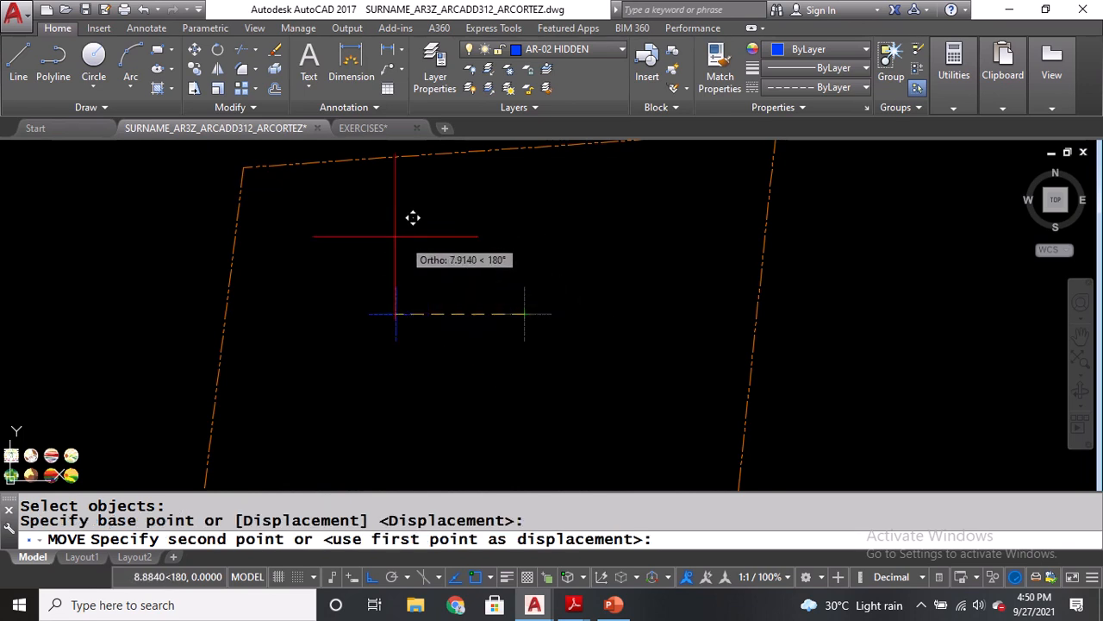
{"action": "left_click", "coordinate": [243, 167]}
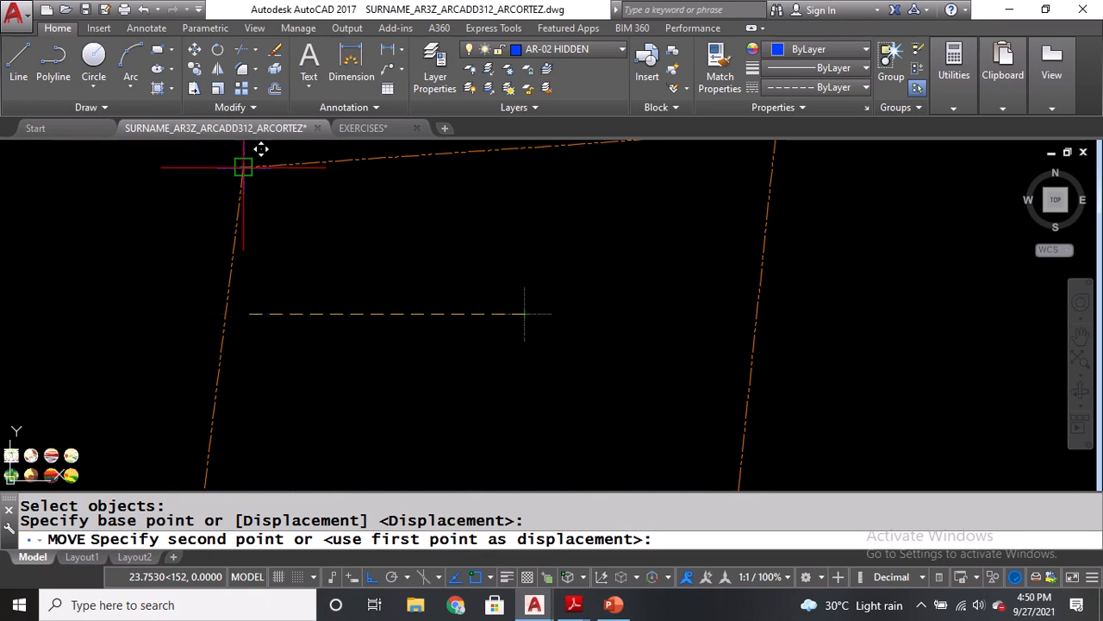
{"action": "left_click", "coordinate": [243, 166]}
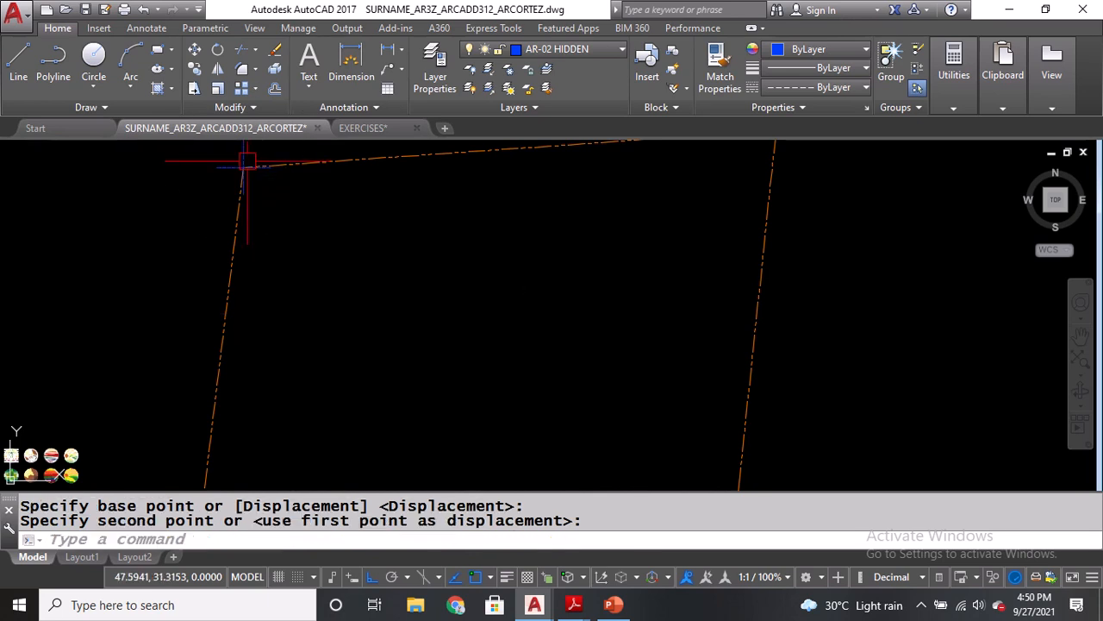
Copy the cross marker from its midpoint to the lot's upper-right corner.
{"action": "middle_click_drag", "start_coordinate": [326, 198], "coordinate": [328, 251]}
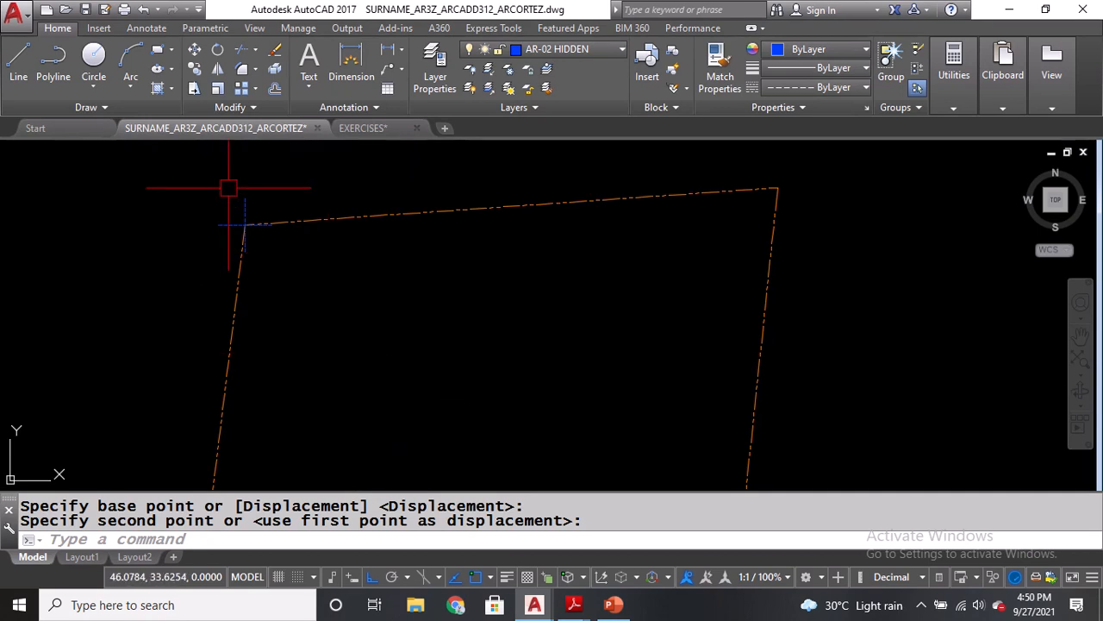
{"action": "type", "text": "CO"}
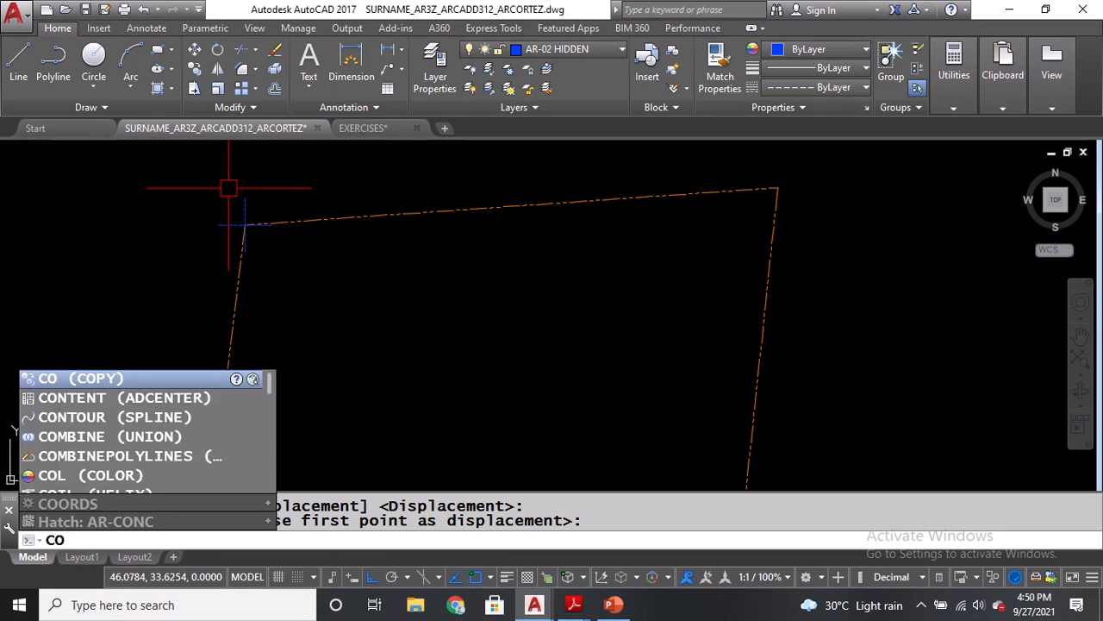
{"action": "key", "text": "Return"}
{"action": "left_click", "coordinate": [243, 220]}
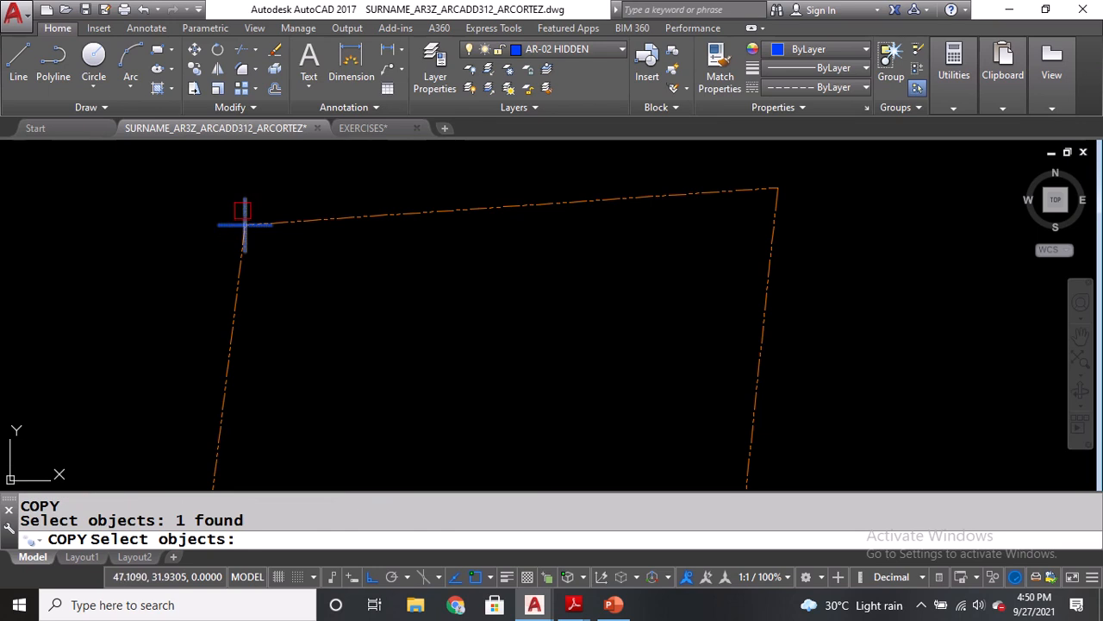
{"action": "left_click", "coordinate": [244, 211]}
{"action": "key", "text": "Return"}
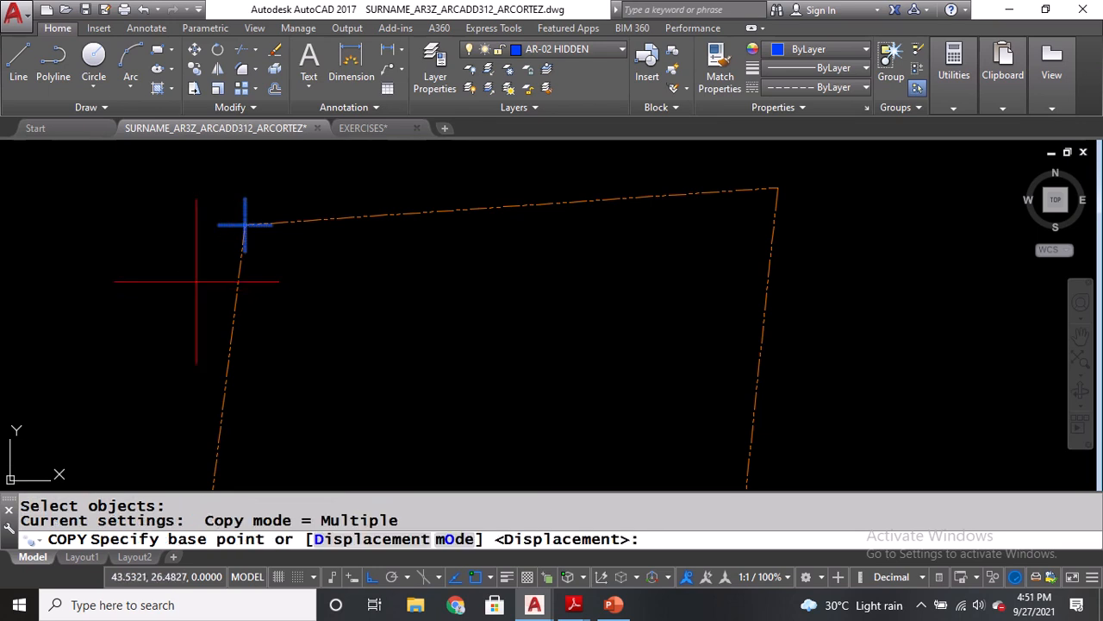
{"action": "key", "text": "ctrl"}
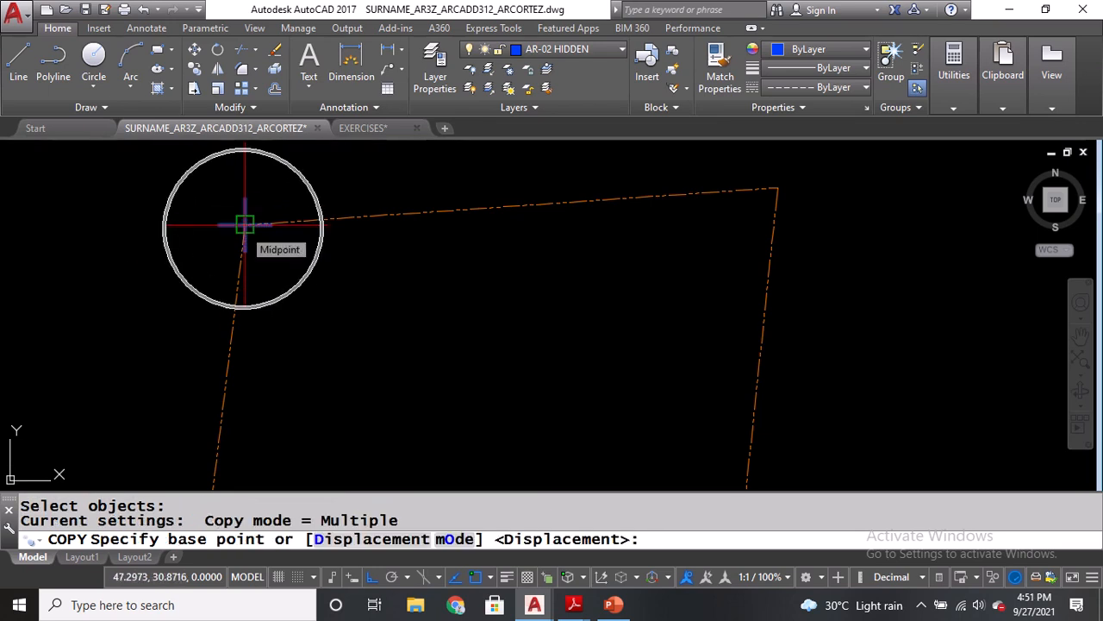
{"action": "key", "text": "ctrl"}
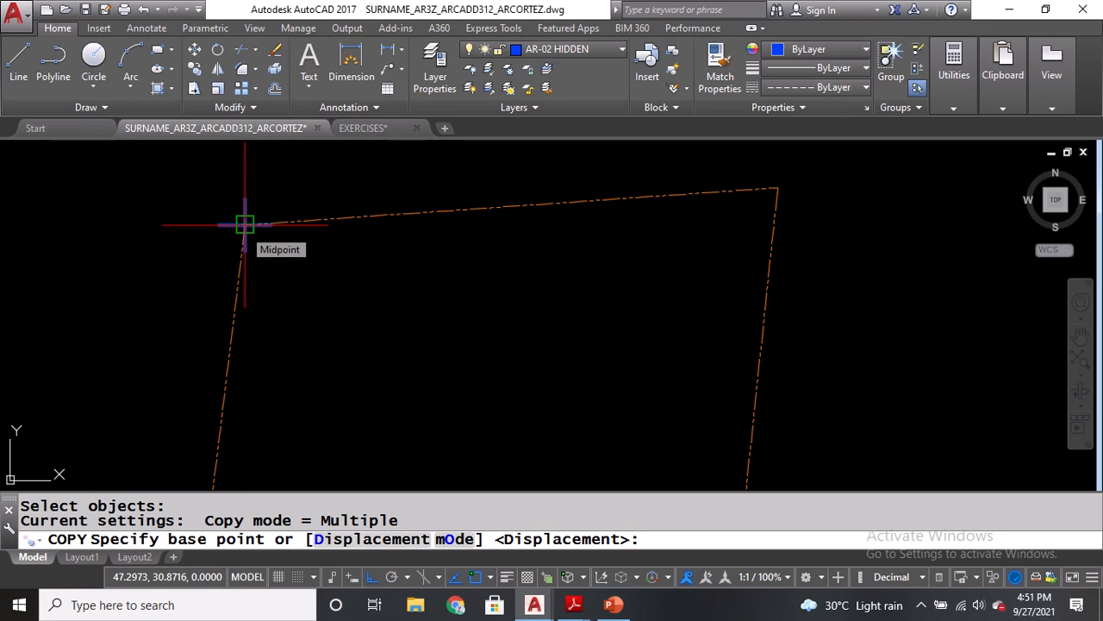
{"action": "left_click", "coordinate": [245, 224]}
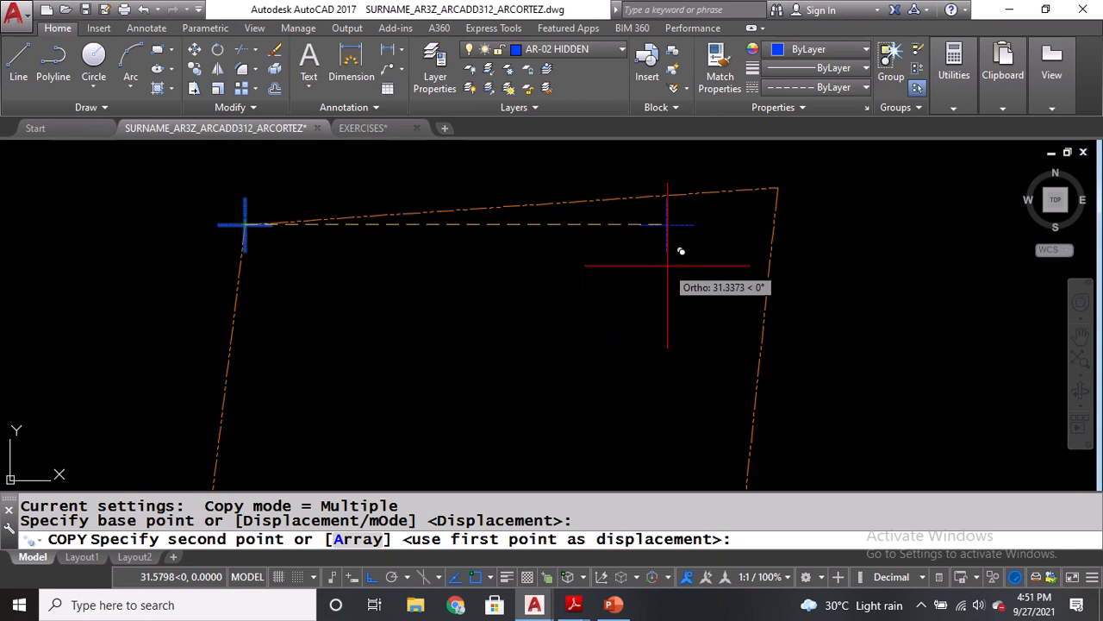
{"action": "left_click", "coordinate": [779, 188]}
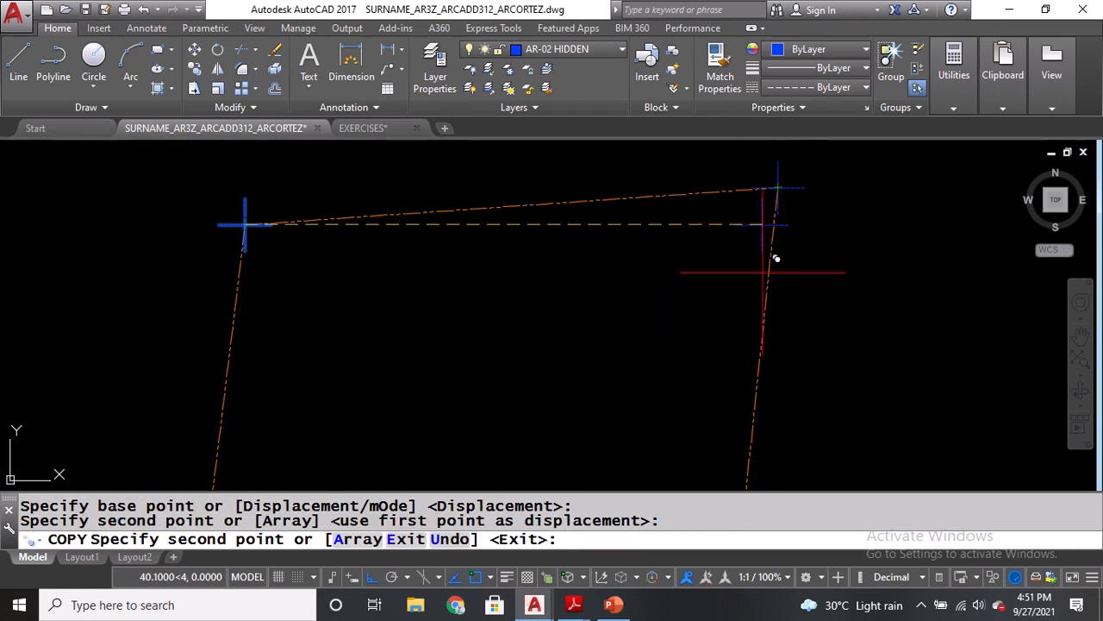
Place further copies of the cross marker at the lot's lower-right and lower-left corners, turning Ortho off for the last one.
{"action": "middle_click_drag", "start_coordinate": [721, 397], "coordinate": [721, 290]}
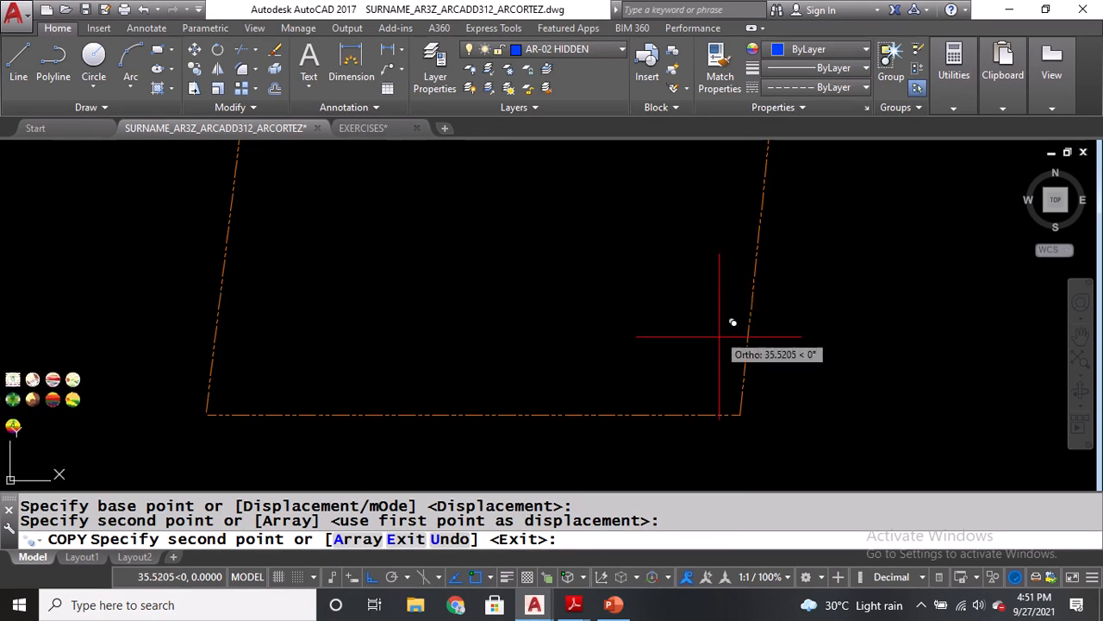
{"action": "left_click", "coordinate": [739, 415]}
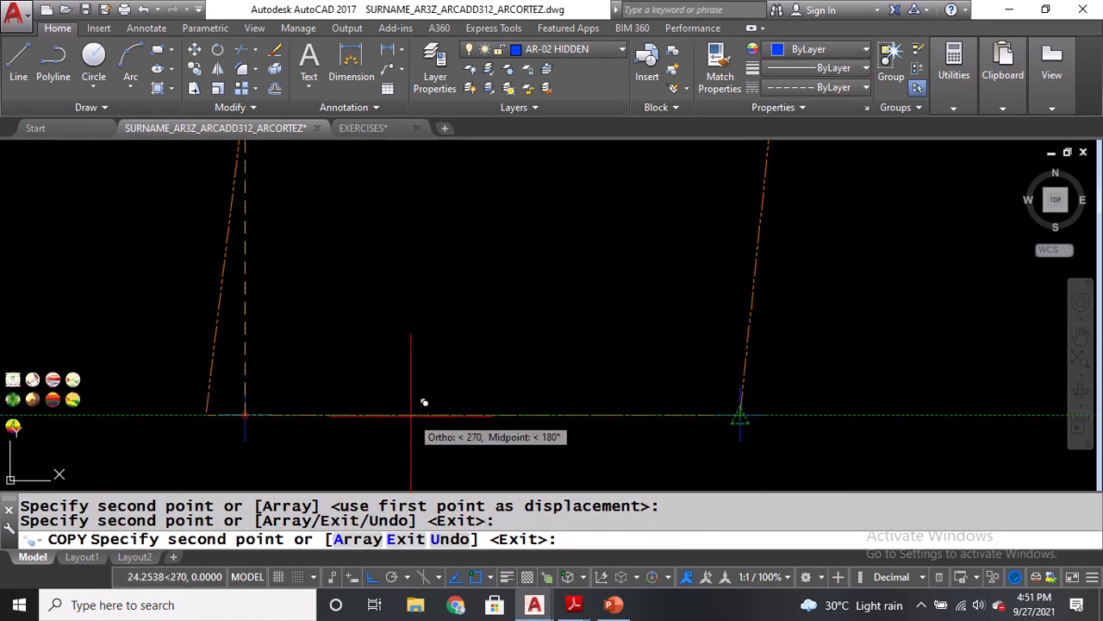
{"action": "left_click", "coordinate": [372, 577]}
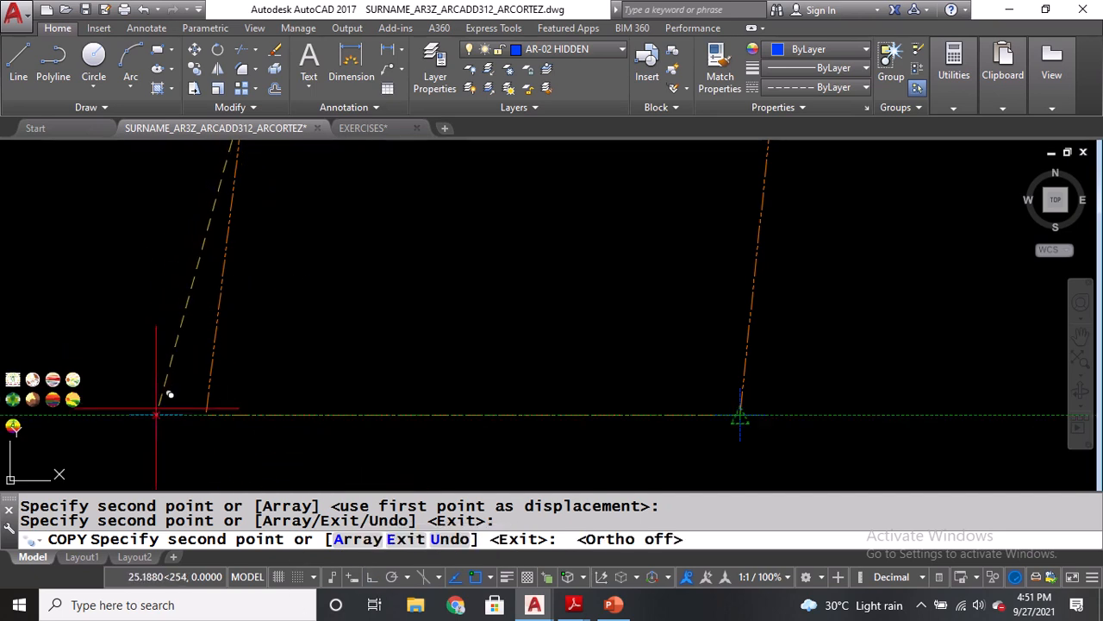
{"action": "scroll", "coordinate": [196, 424], "scroll_direction": "up", "scroll_amount": 3}
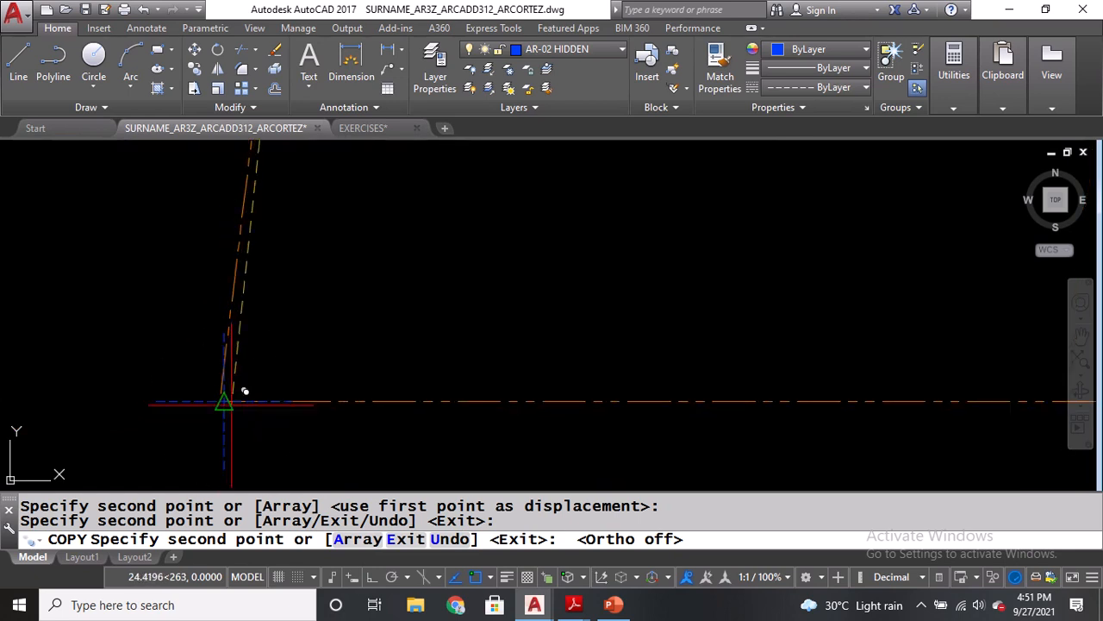
{"action": "left_click", "coordinate": [224, 397]}
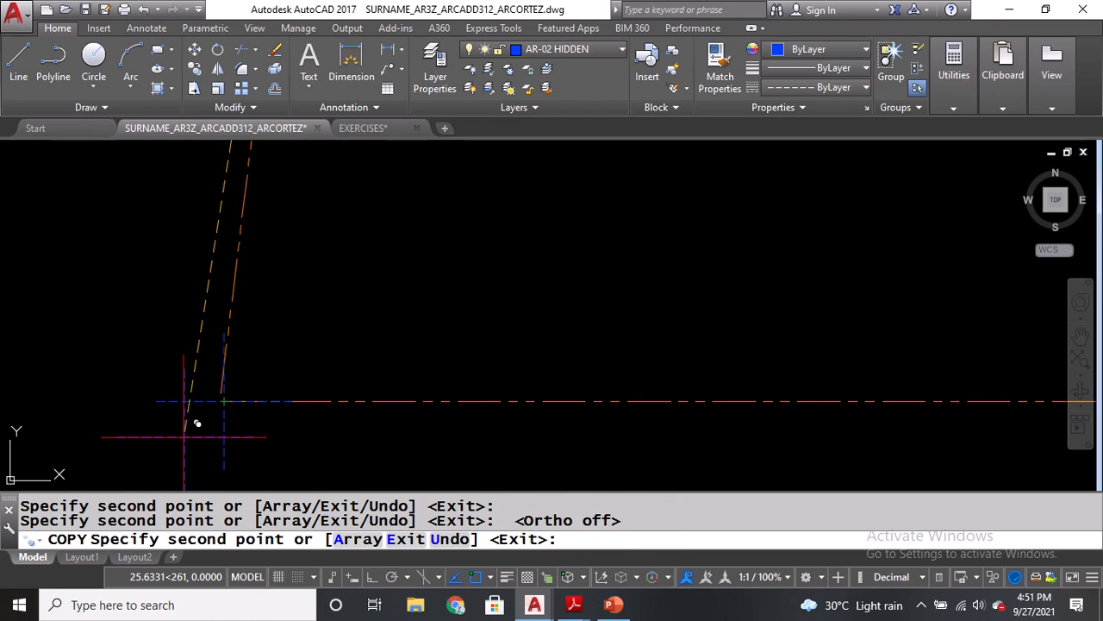
End the marker copying and save the drawing.
{"action": "key", "text": "Return"}
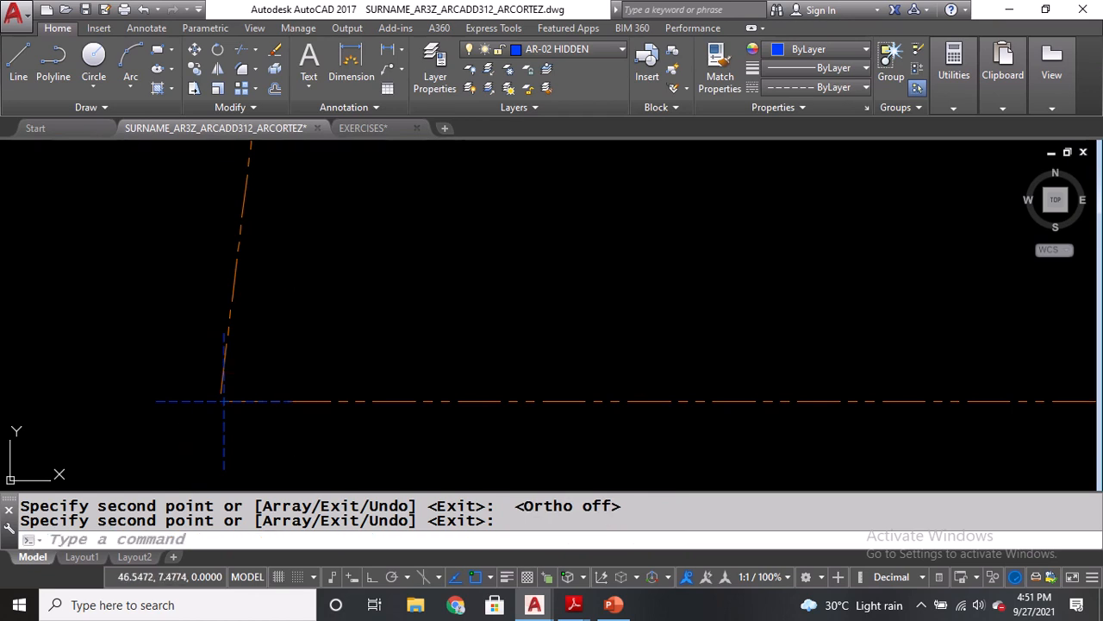
{"action": "key", "text": "ctrl+s"}
{"action": "scroll", "coordinate": [302, 371], "scroll_direction": "down", "scroll_amount": 2}
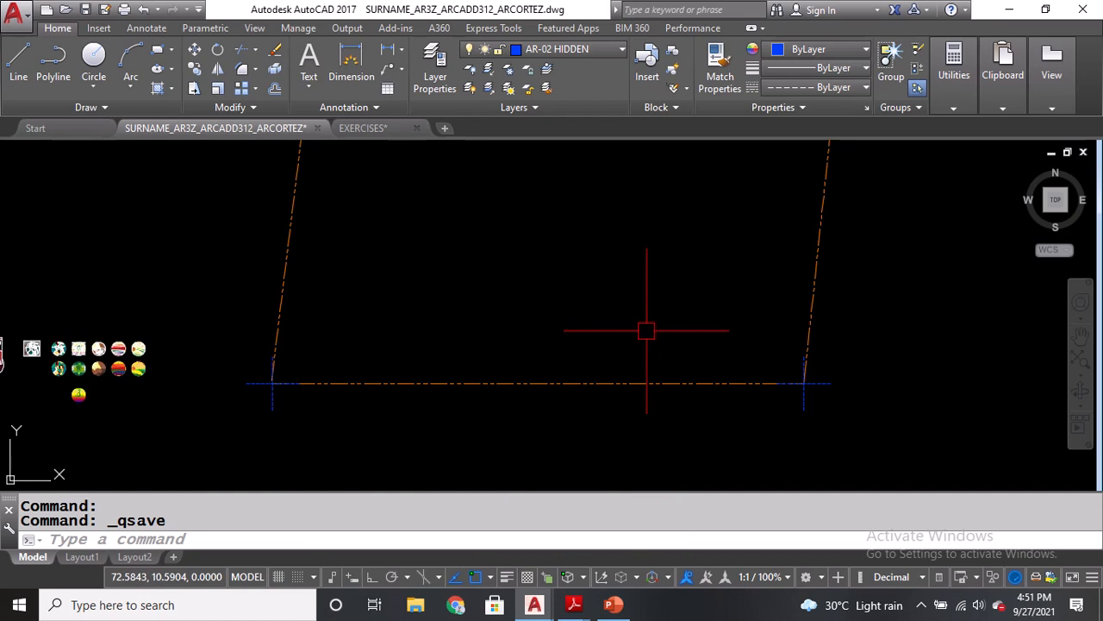
{"action": "middle_click_drag", "start_coordinate": [534, 294], "coordinate": [531, 315]}
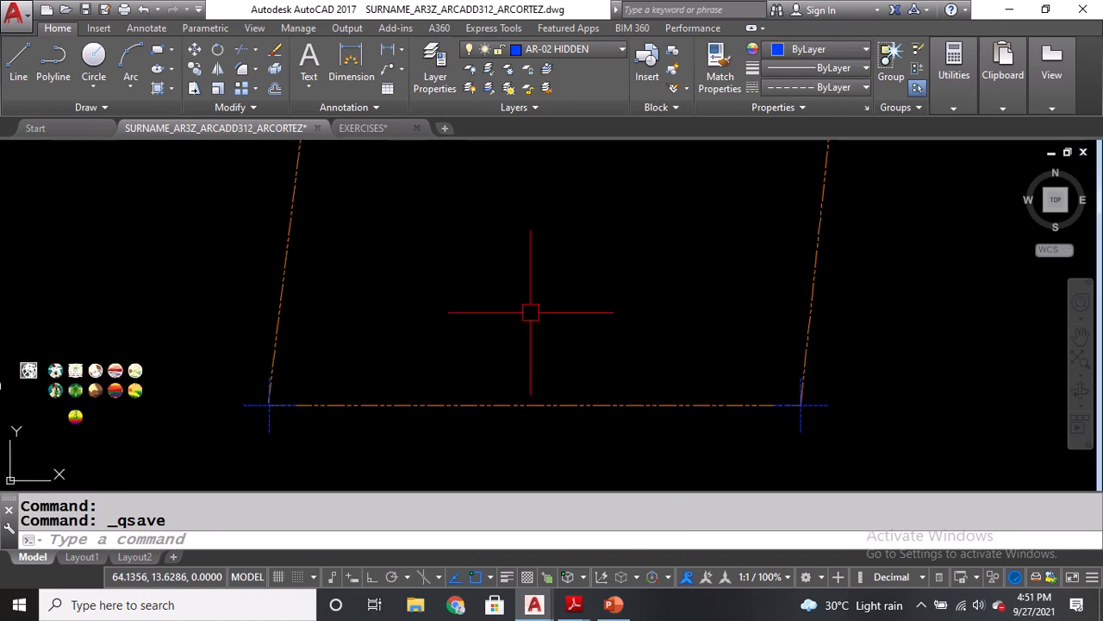
{"action": "middle_click_drag", "start_coordinate": [510, 203], "coordinate": [502, 321]}
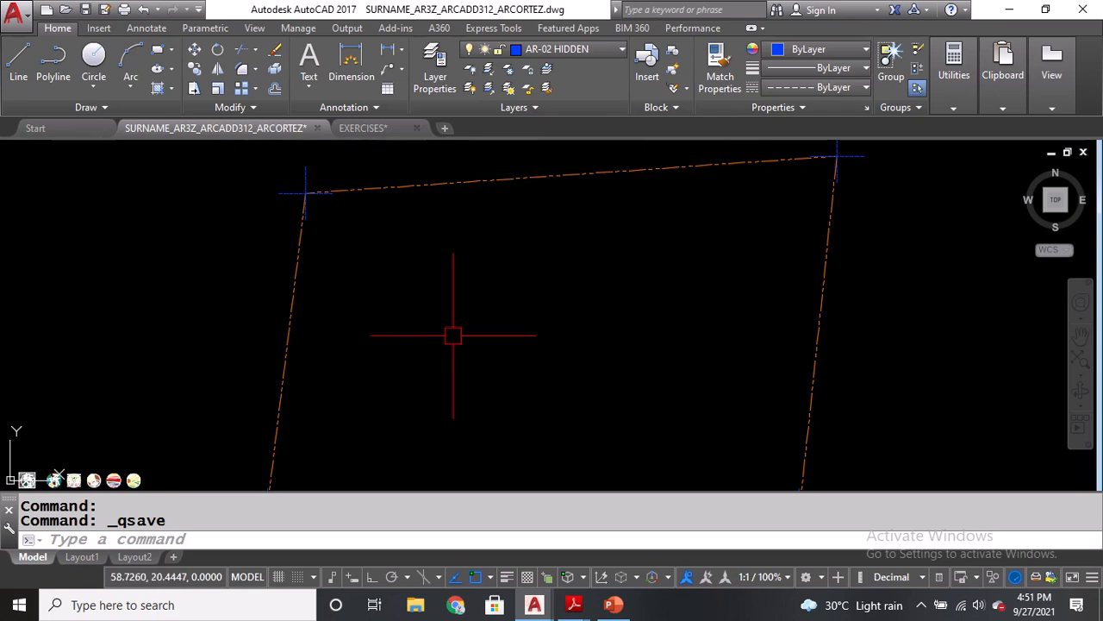
{"action": "middle_click_drag", "start_coordinate": [443, 352], "coordinate": [451, 205]}
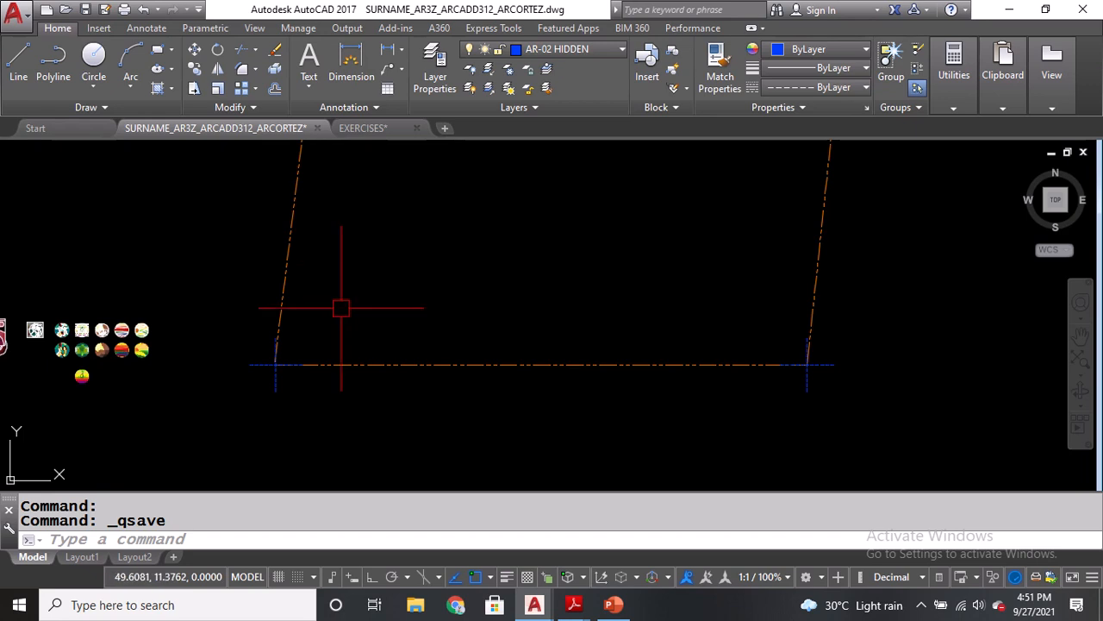
Draw a circle of radius 1 centred on the cross marker at the lot's lower-left corner.
{"action": "scroll", "coordinate": [264, 374], "scroll_direction": "up", "scroll_amount": 2}
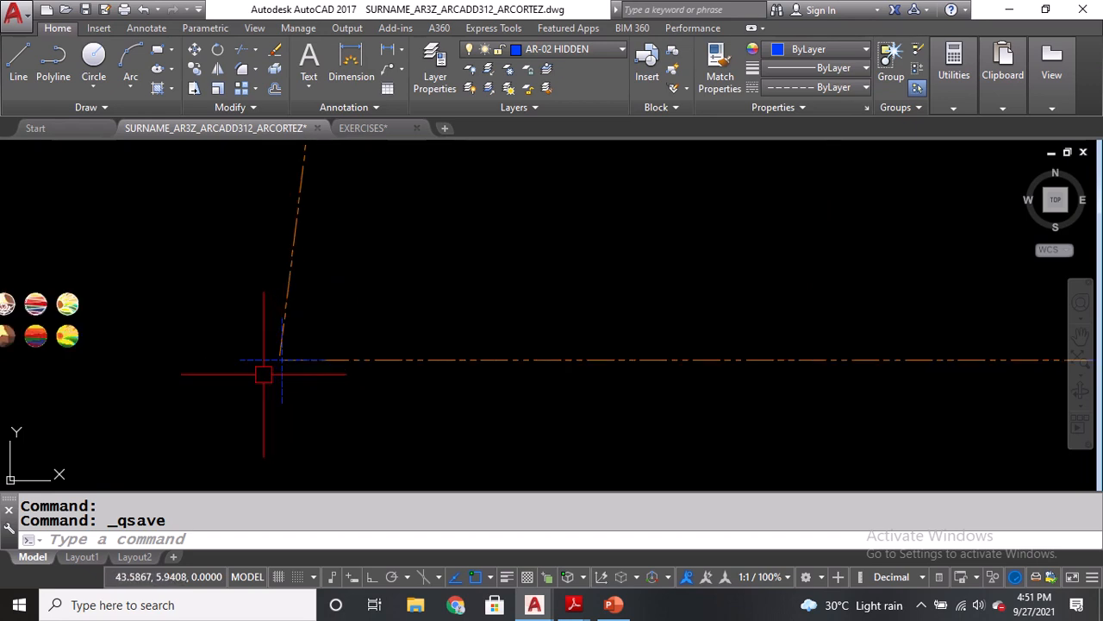
{"action": "scroll", "coordinate": [264, 374], "scroll_direction": "up", "scroll_amount": 3}
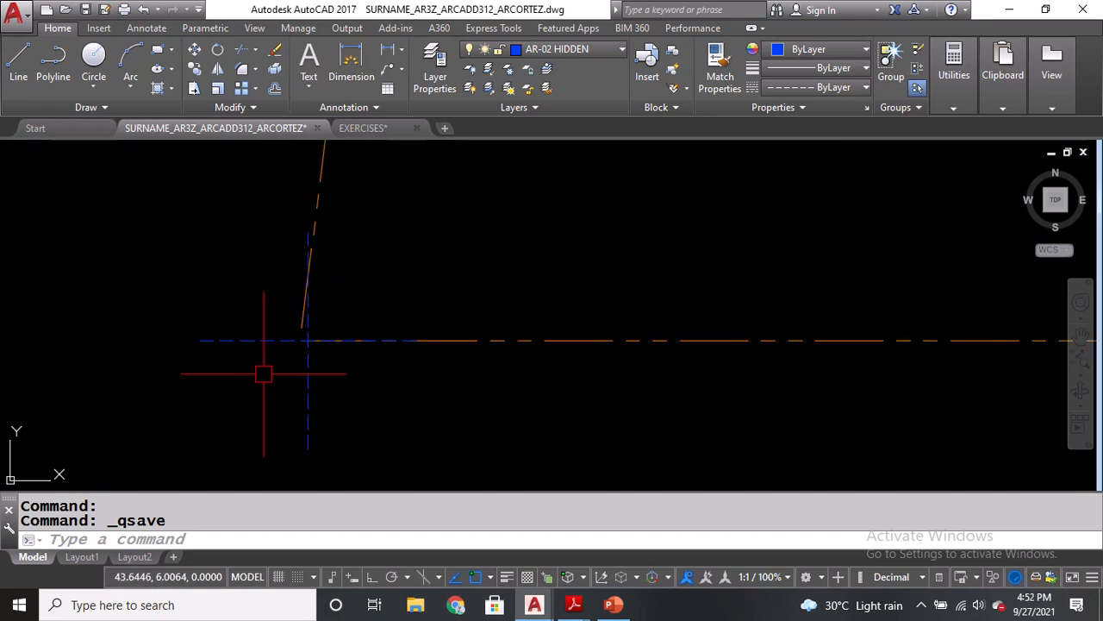
{"action": "type", "text": "c"}
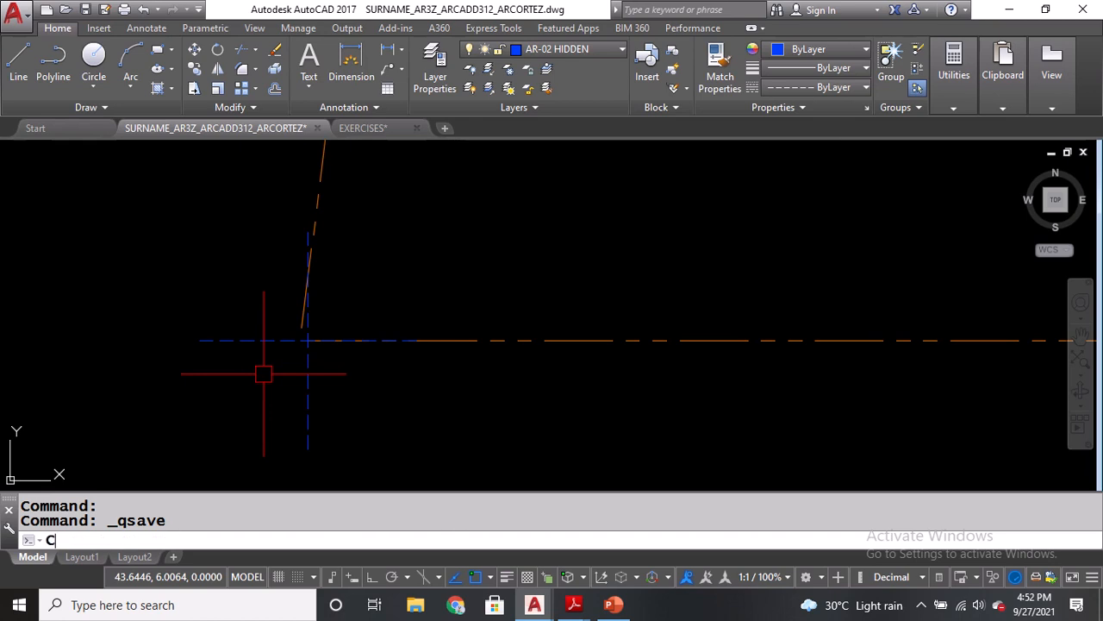
{"action": "key", "text": "Return"}
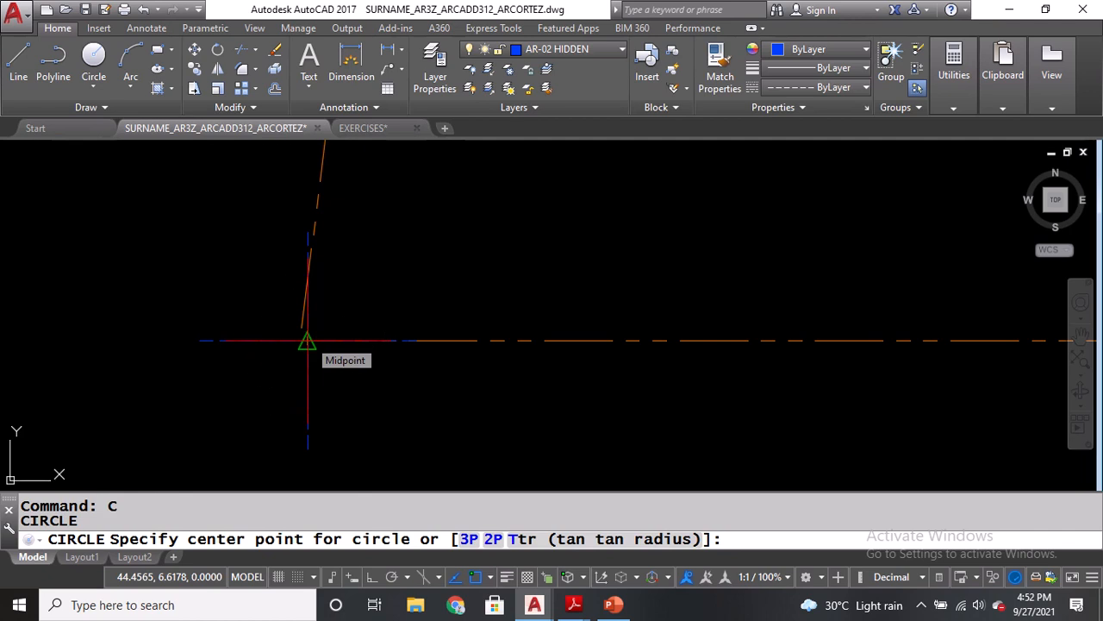
{"action": "left_click", "coordinate": [308, 341]}
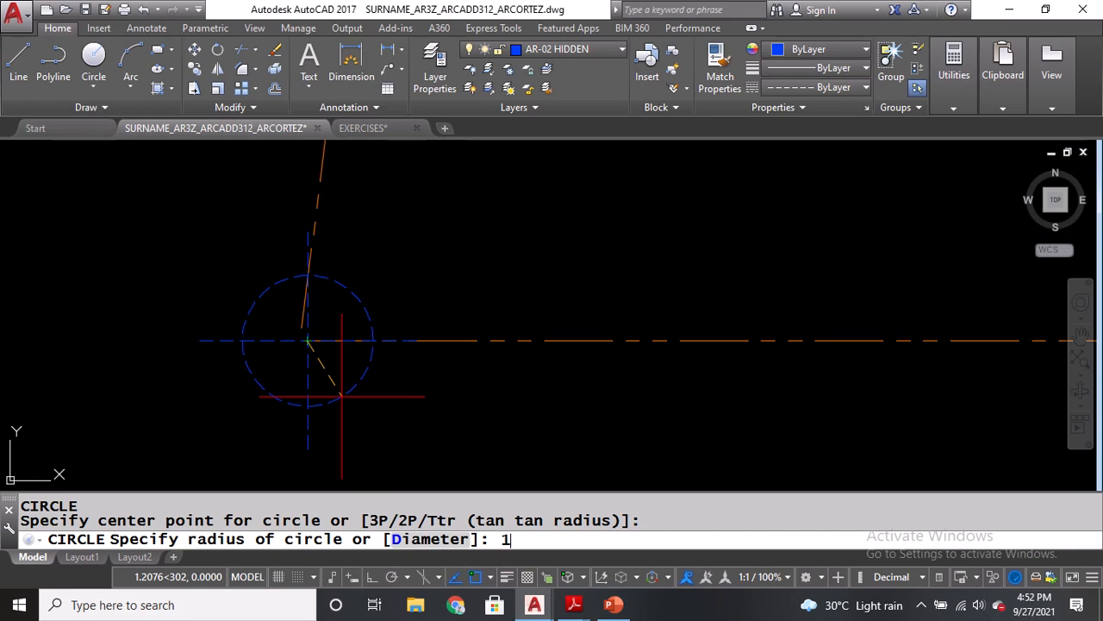
{"action": "key", "text": "Return"}
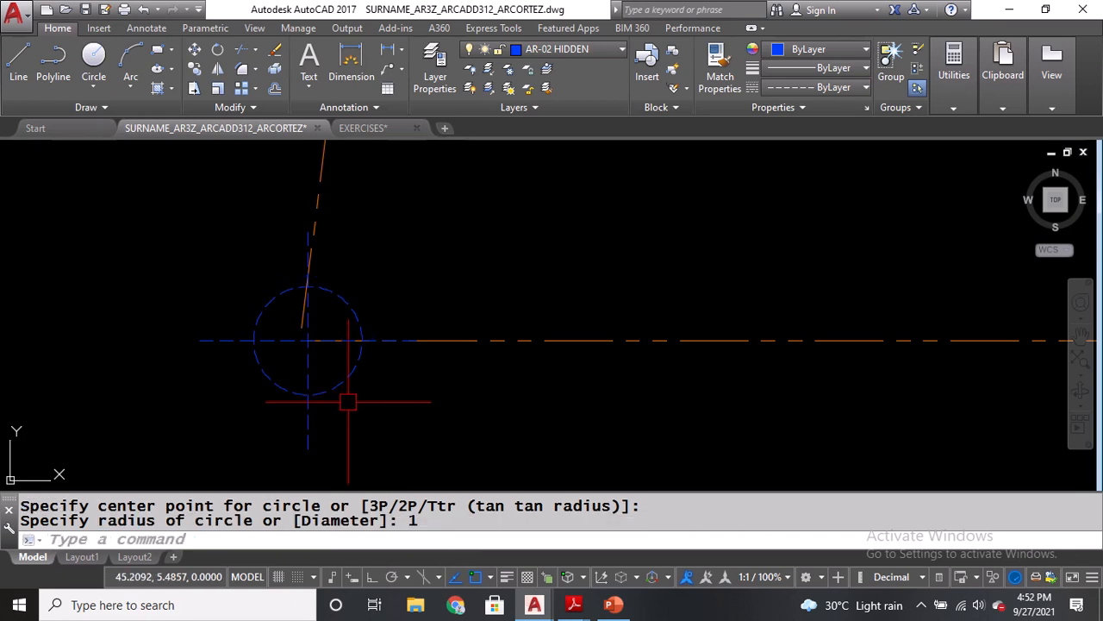
Draw a circle of radius 1 centred on the cross marker at the lot's lower-right corner.
{"action": "scroll", "coordinate": [347, 401], "scroll_direction": "down", "scroll_amount": 4}
{"action": "mouse_move", "coordinate": [879, 411]}
{"action": "middle_mouse_down"}
{"action": "mouse_move", "coordinate": [662, 427]}
{"action": "mouse_move", "coordinate": [261, 404]}
{"action": "middle_mouse_up"}
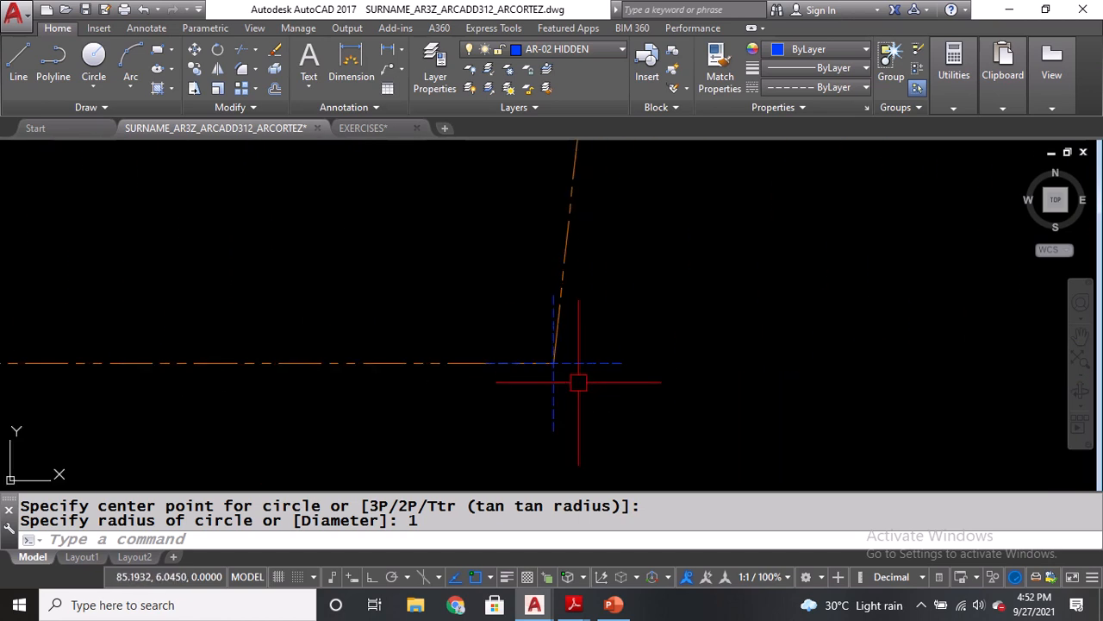
{"action": "type", "text": "C"}
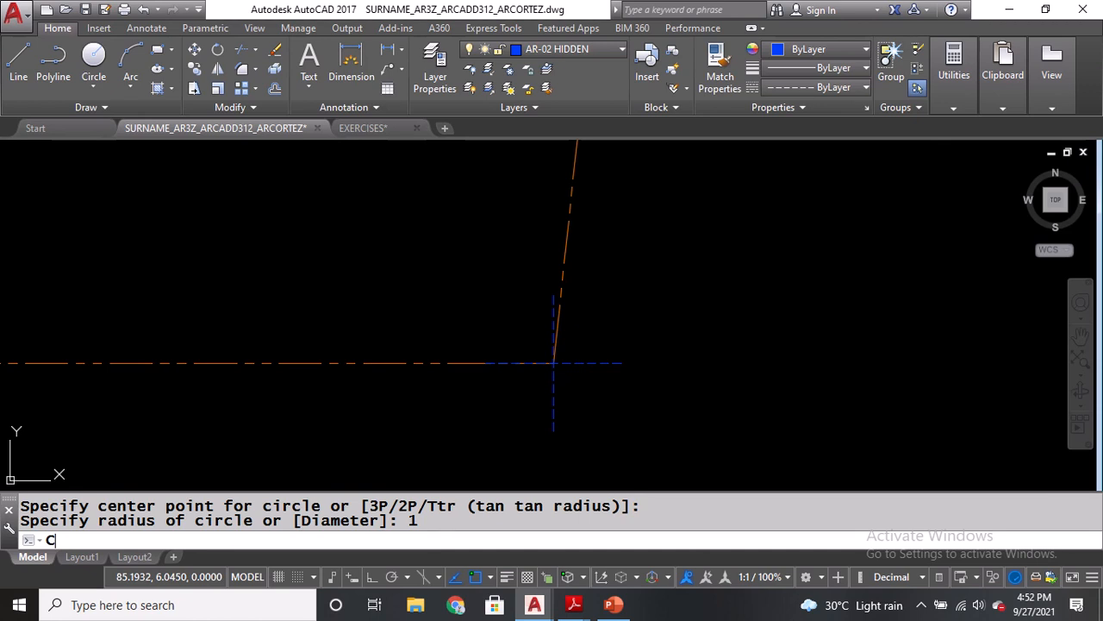
{"action": "key", "text": "Return"}
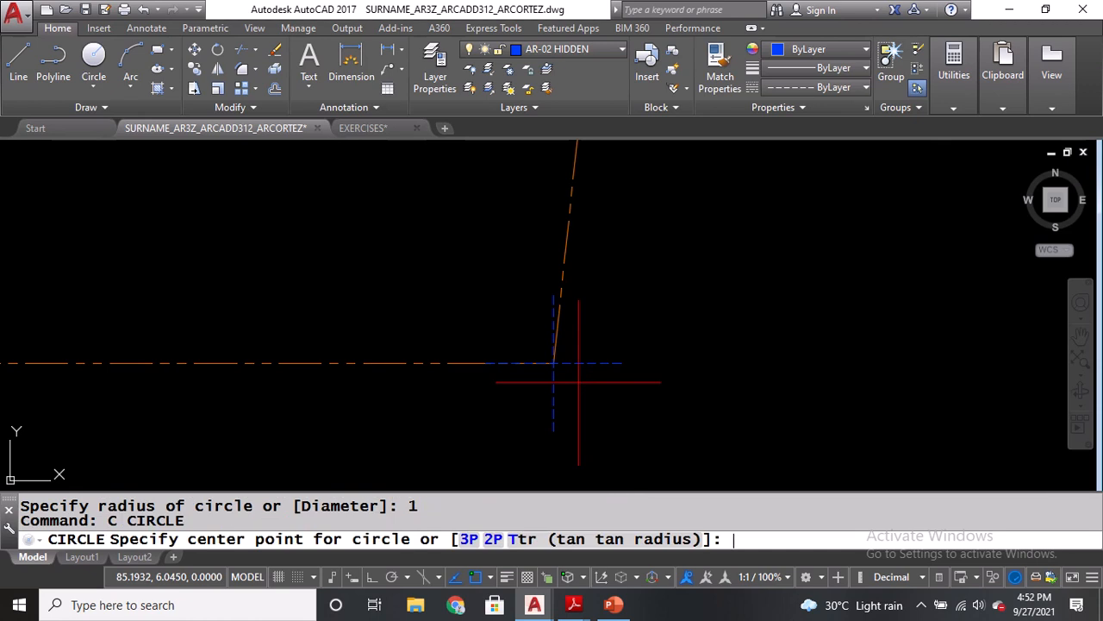
{"action": "left_click", "coordinate": [285, 540]}
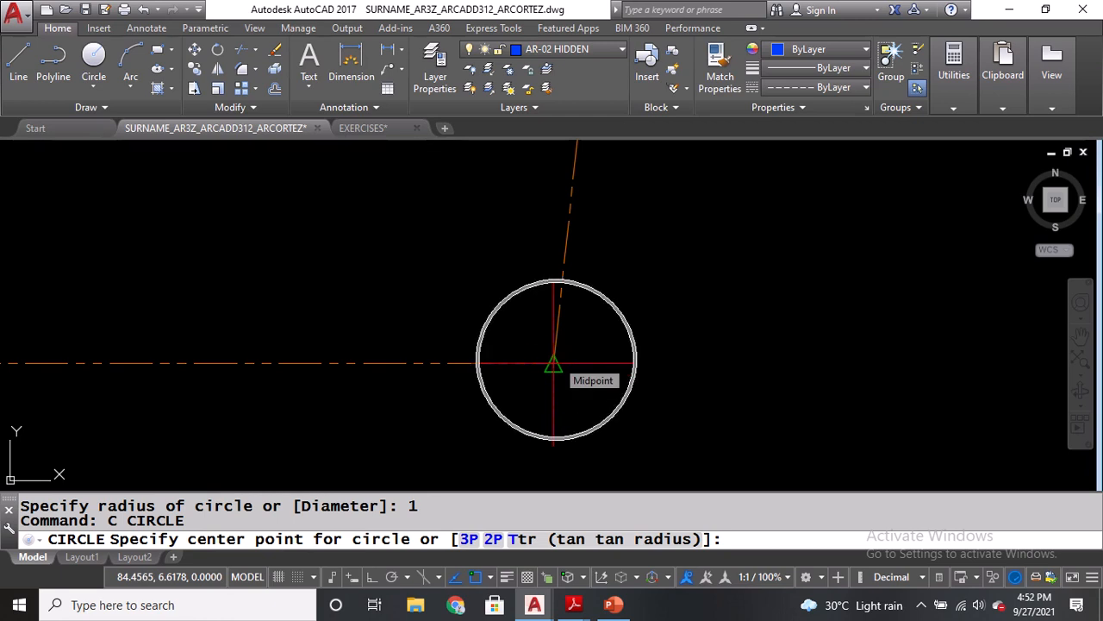
{"action": "left_click", "coordinate": [553, 364]}
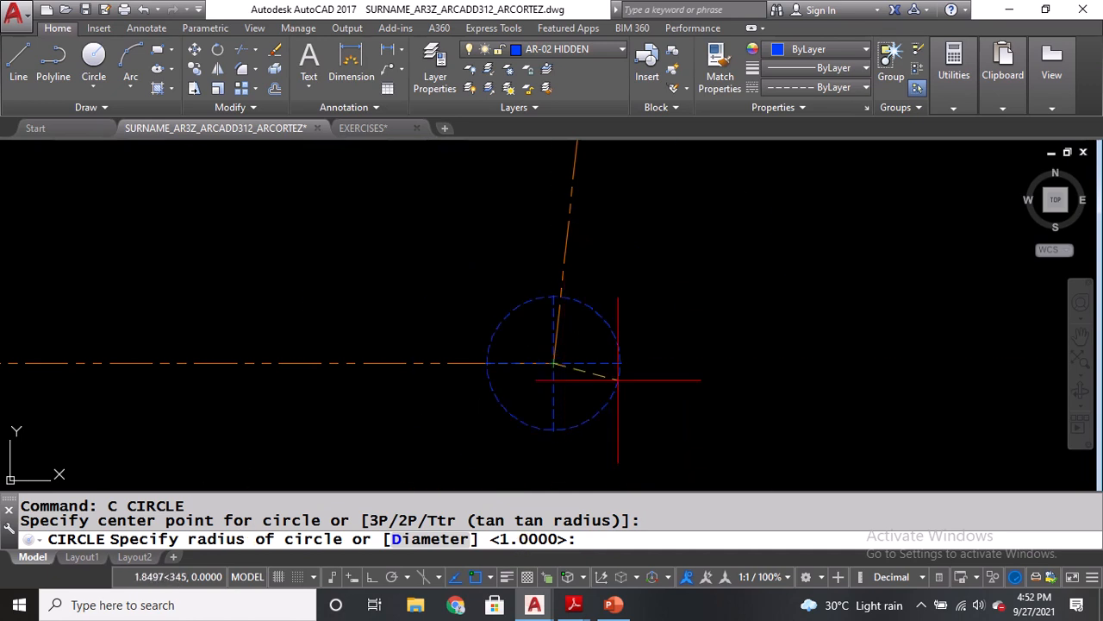
{"action": "left_click", "coordinate": [553, 539]}
{"action": "left_click", "coordinate": [552, 539]}
{"action": "left_click", "coordinate": [552, 539]}
{"action": "key", "text": "Return"}
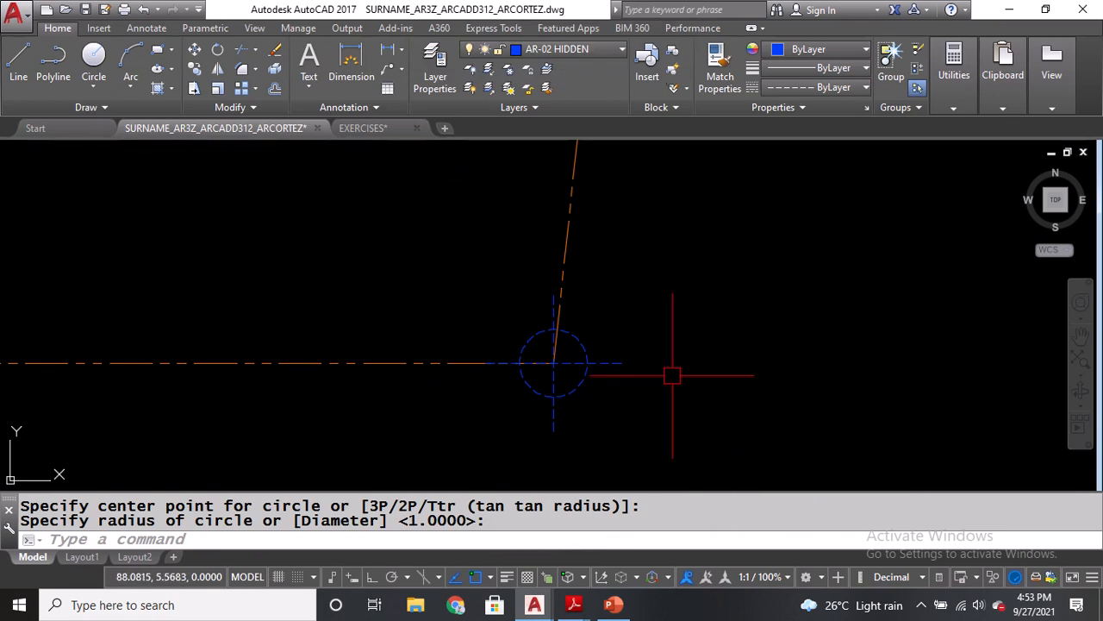
Copy the lower-right circle from its center to the cross markers at the lot's upper-right and upper-left corners.
{"action": "mouse_move", "coordinate": [664, 221]}
{"action": "middle_mouse_down"}
{"action": "mouse_move", "coordinate": [664, 207]}
{"action": "mouse_move", "coordinate": [699, 362]}
{"action": "middle_mouse_up"}
{"action": "scroll", "coordinate": [699, 362], "scroll_direction": "down", "scroll_amount": 5}
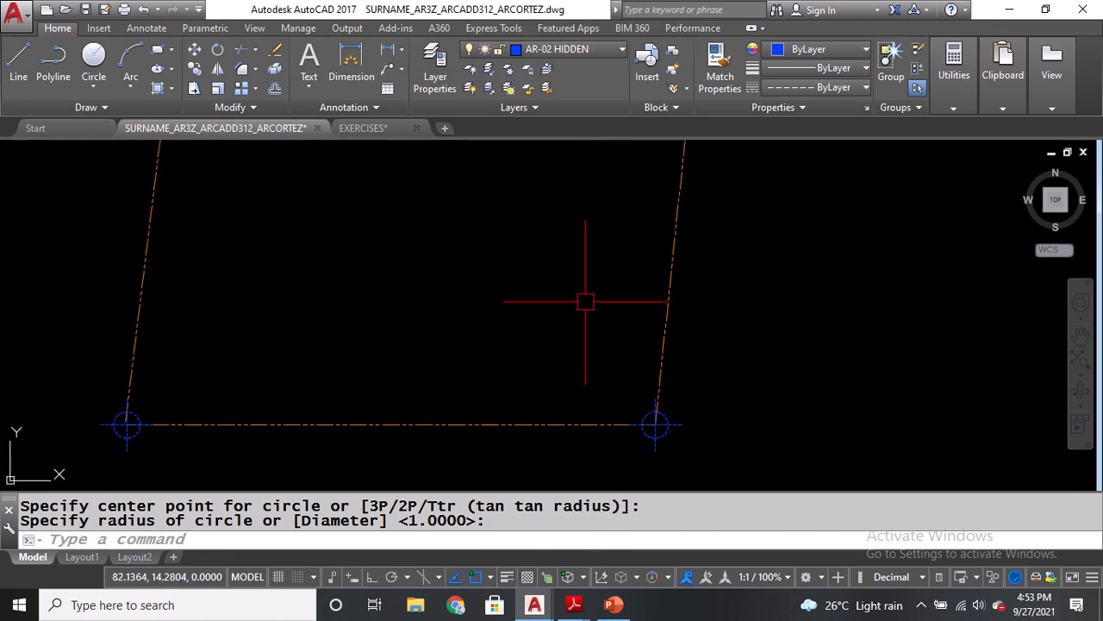
{"action": "middle_click_drag", "start_coordinate": [585, 300], "coordinate": [598, 330]}
{"action": "scroll", "coordinate": [606, 339], "scroll_direction": "down", "scroll_amount": 2}
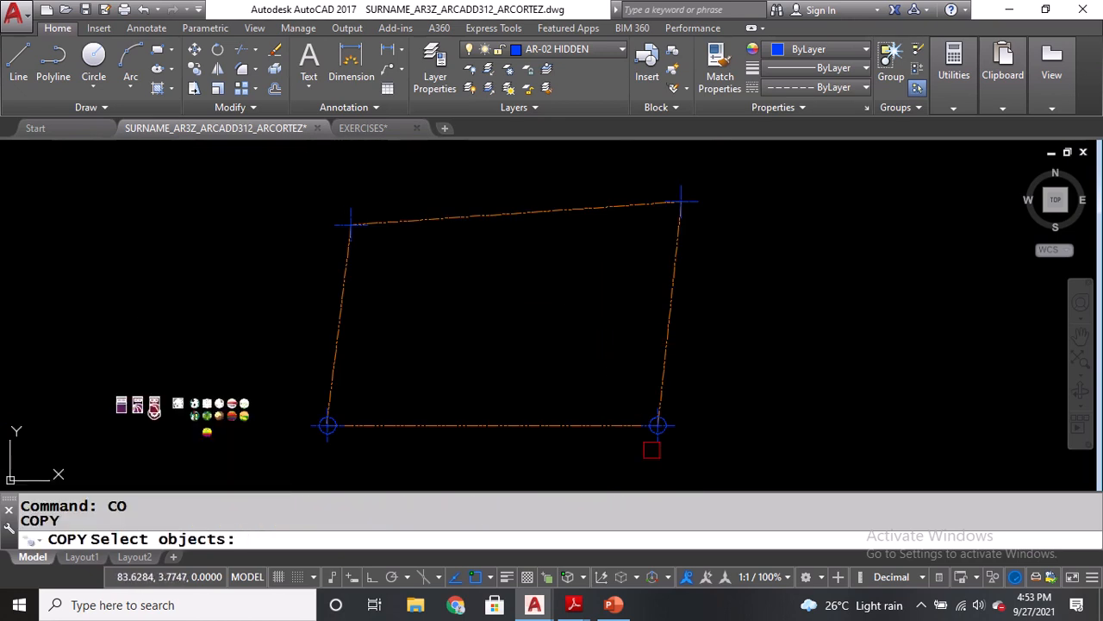
{"action": "scroll", "coordinate": [653, 444], "scroll_direction": "up", "scroll_amount": 5}
{"action": "left_click", "coordinate": [658, 412]}
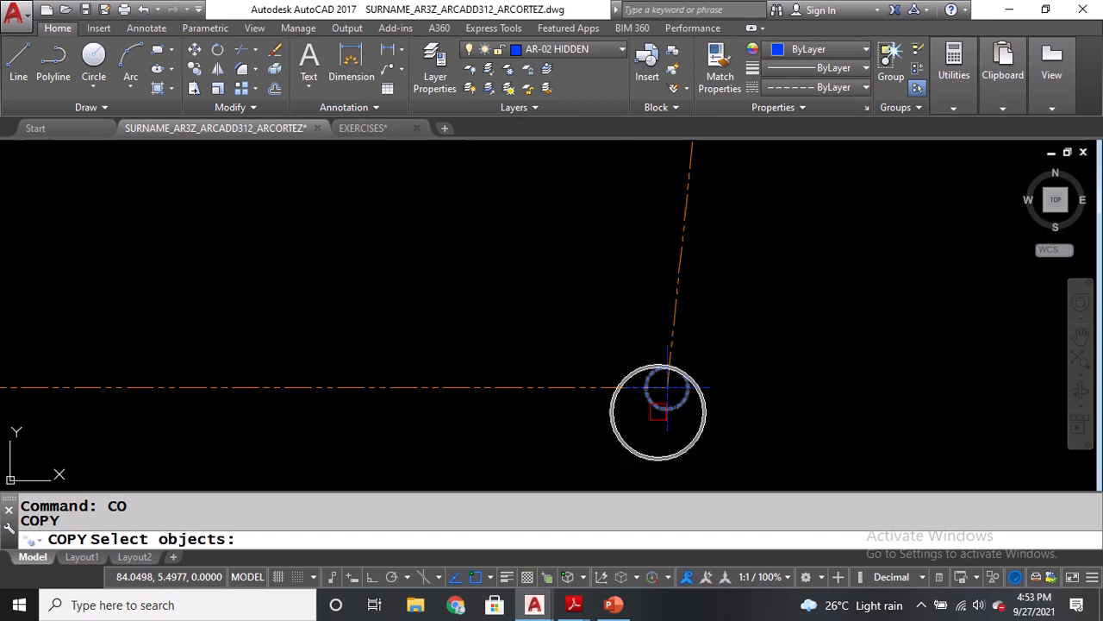
{"action": "key", "text": "Return"}
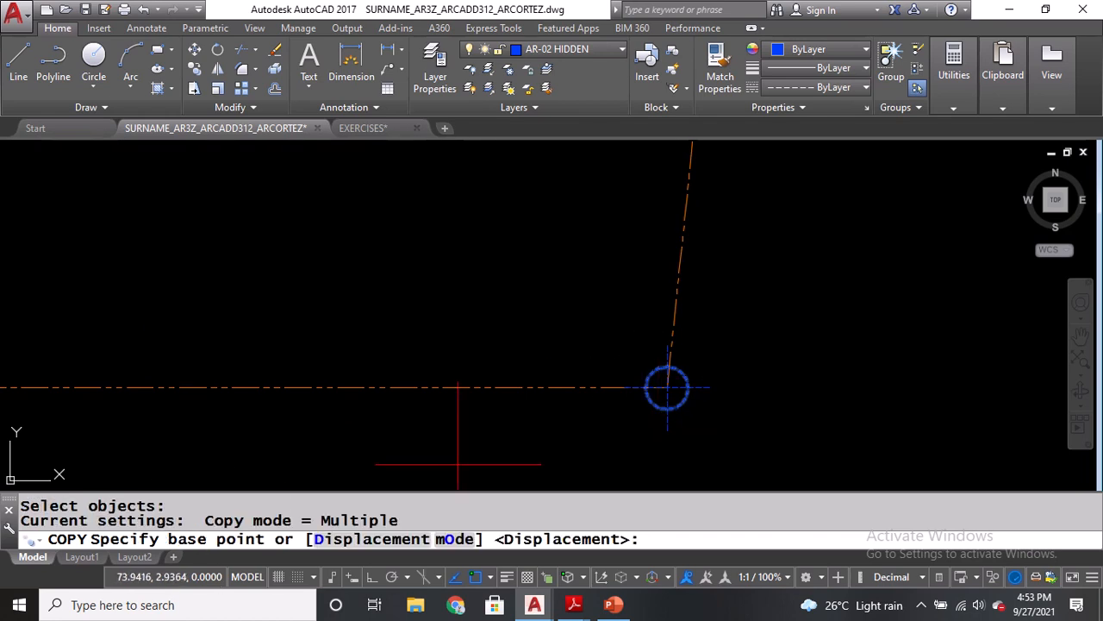
{"action": "left_click", "coordinate": [668, 388]}
{"action": "scroll", "coordinate": [666, 392], "scroll_direction": "down", "scroll_amount": 2}
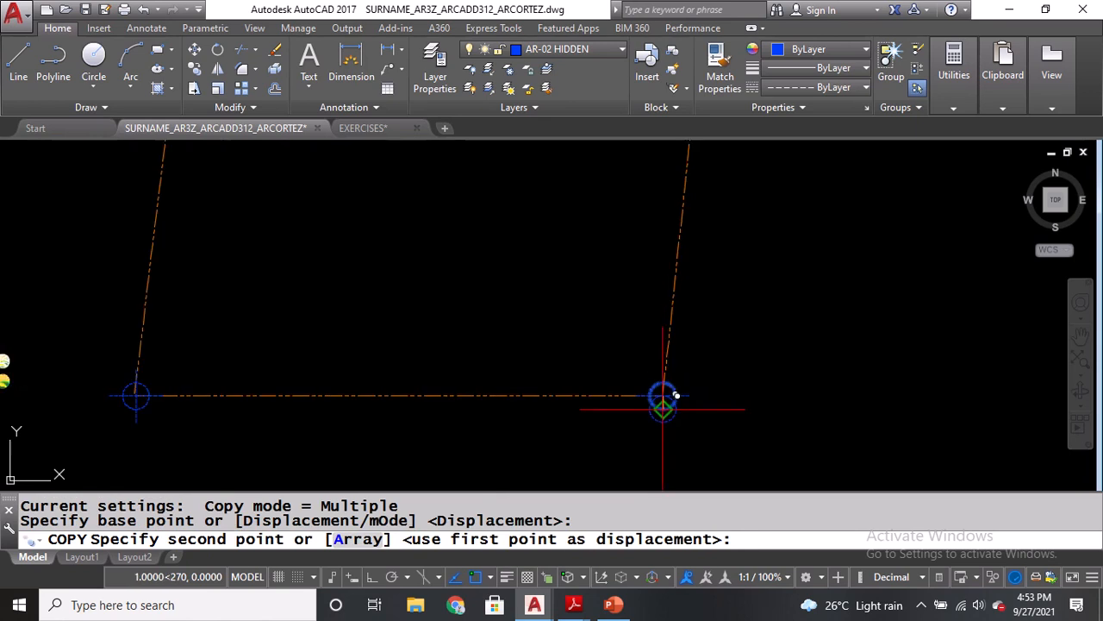
{"action": "middle_click_drag", "start_coordinate": [694, 210], "coordinate": [681, 413]}
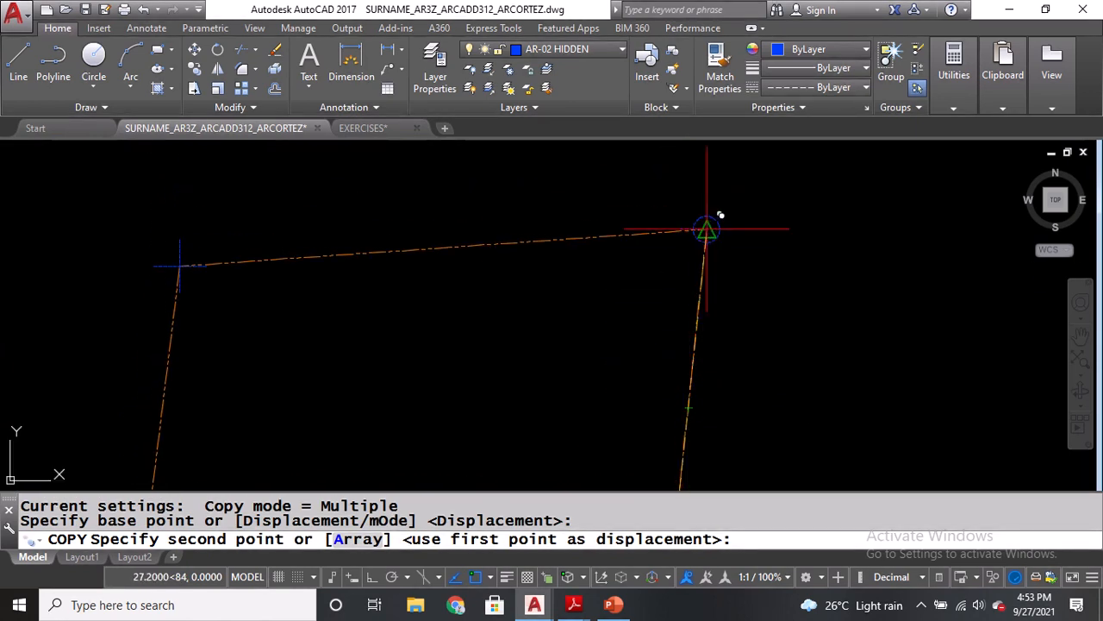
{"action": "left_click", "coordinate": [706, 229]}
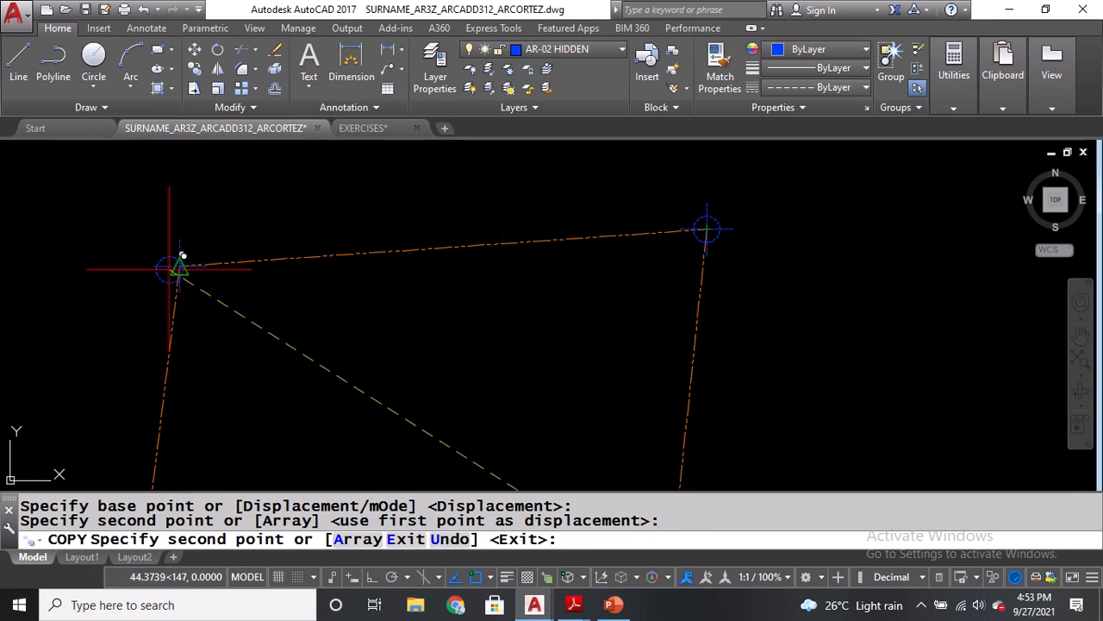
{"action": "left_click", "coordinate": [179, 266]}
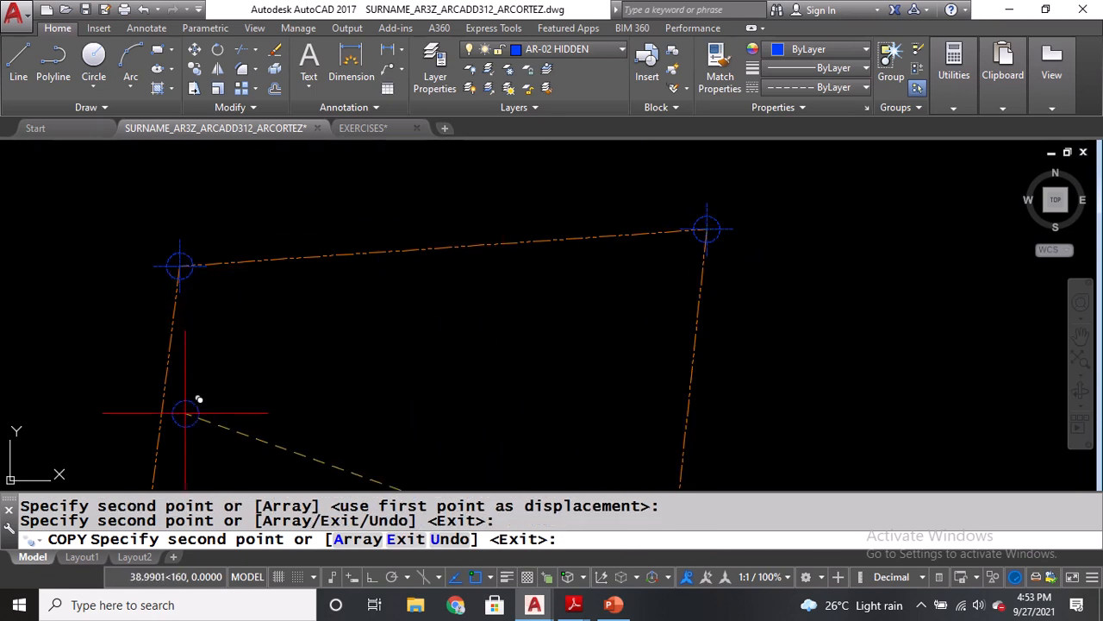
{"action": "key", "text": "Return"}
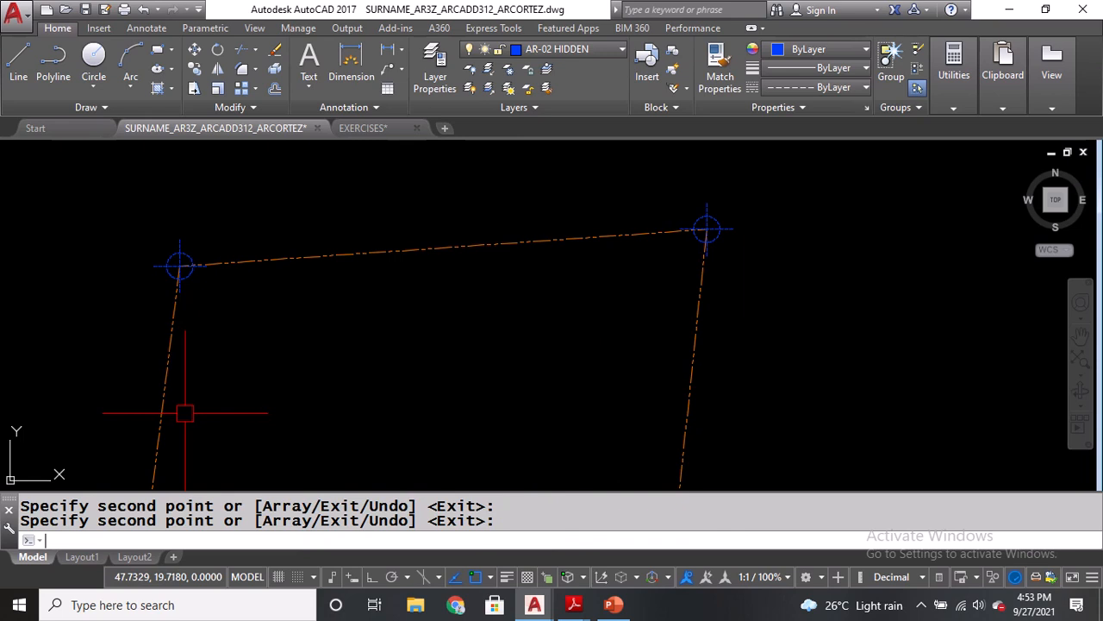
Save the drawing with circles on all four corner markers.
{"action": "key", "text": "ctrl+s"}
{"action": "scroll", "coordinate": [526, 336], "scroll_direction": "down", "scroll_amount": 3}
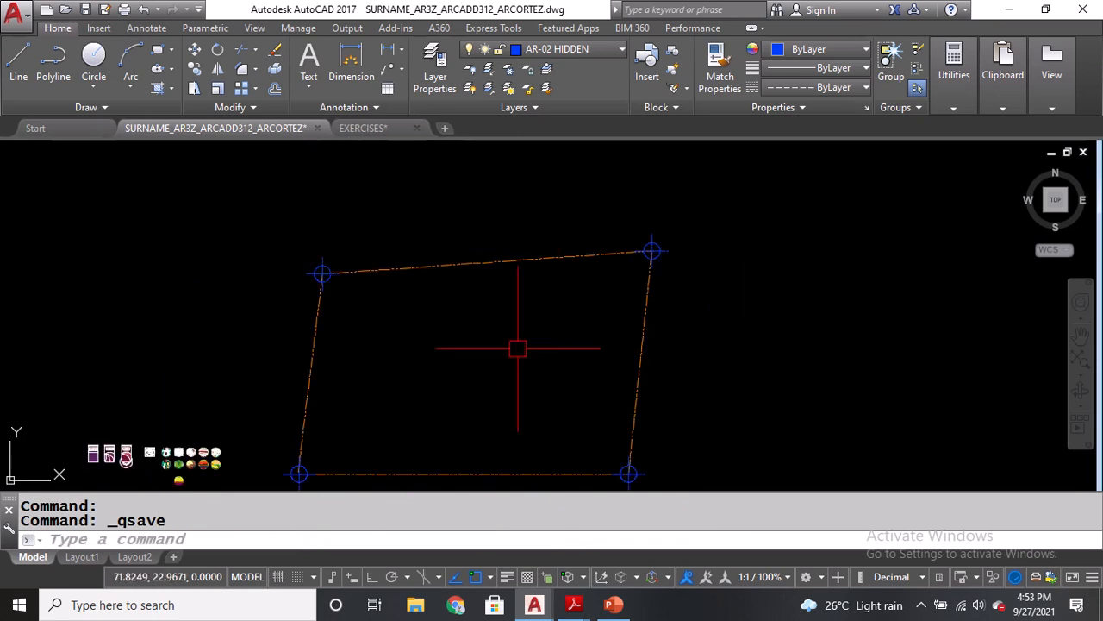
{"action": "middle_click_drag", "start_coordinate": [556, 395], "coordinate": [569, 362]}
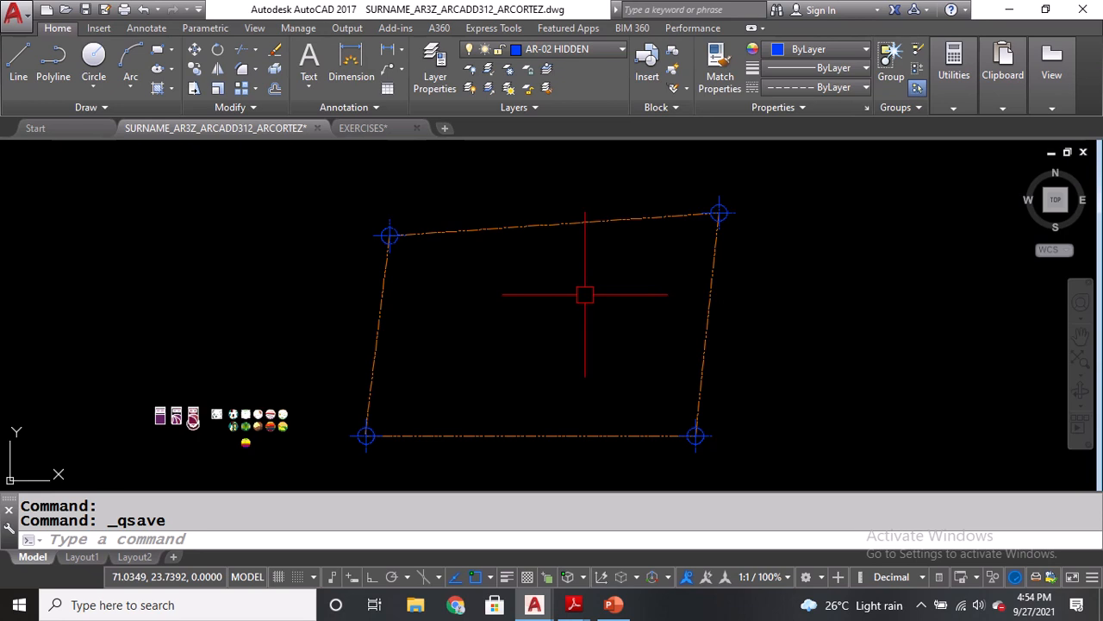
Make HATCH the current layer and apply a user-defined hatch to the lot's interior.
{"action": "left_click", "coordinate": [586, 52]}
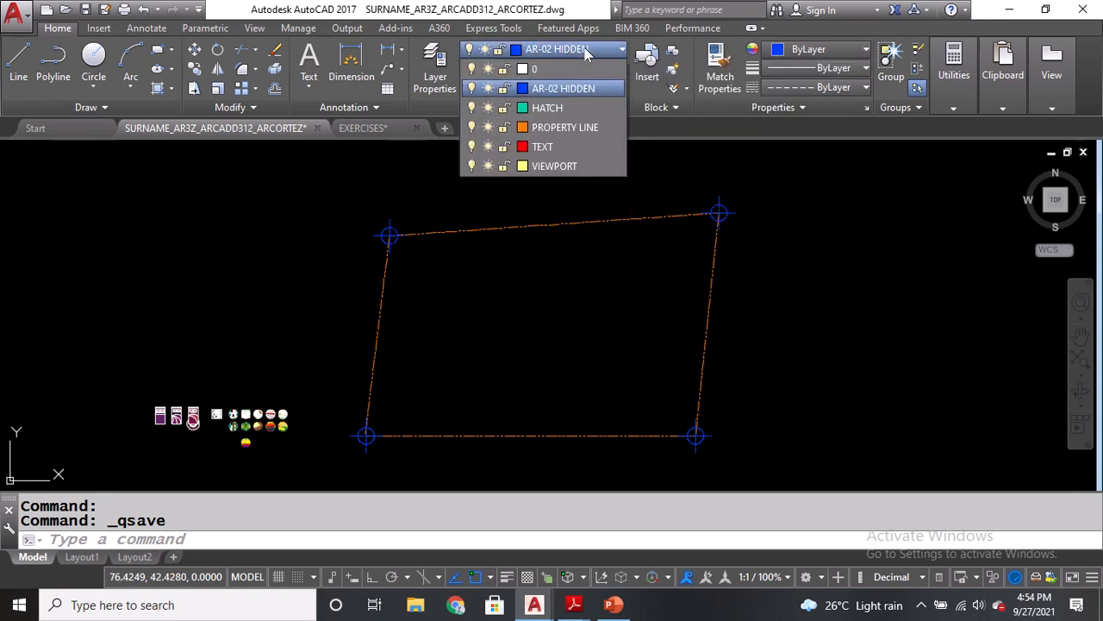
{"action": "left_click", "coordinate": [552, 108]}
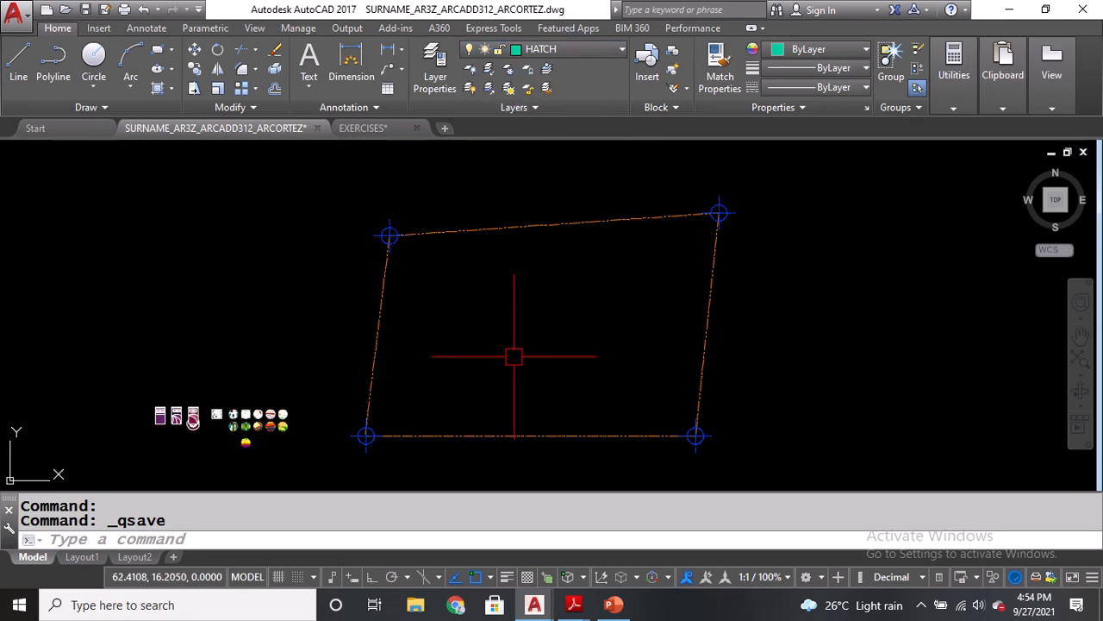
{"action": "type", "text": "H"}
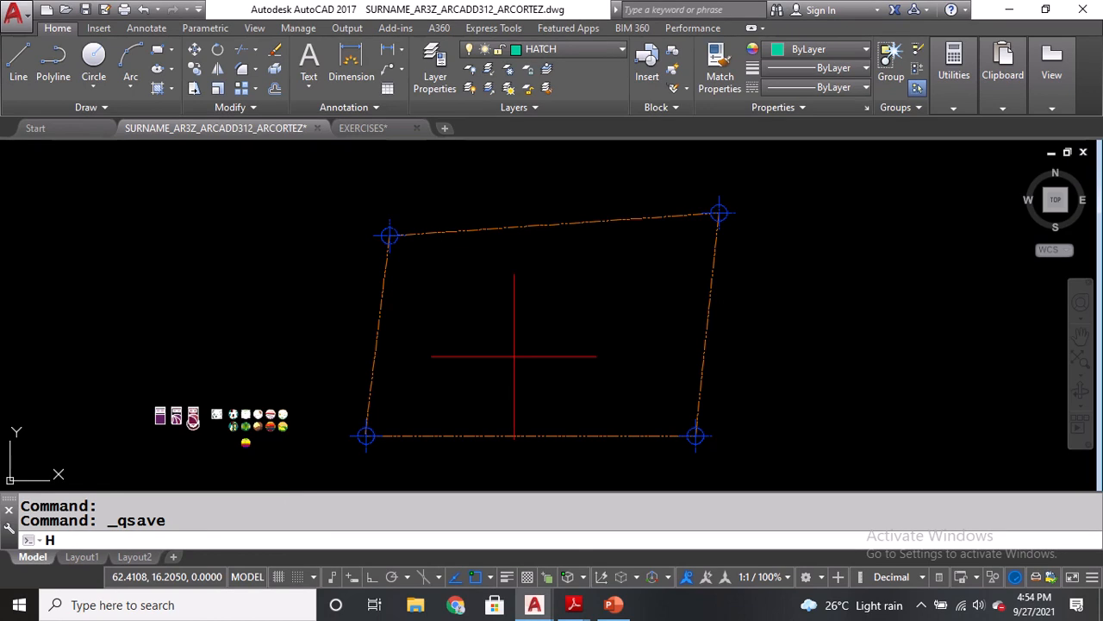
{"action": "key", "text": "Return"}
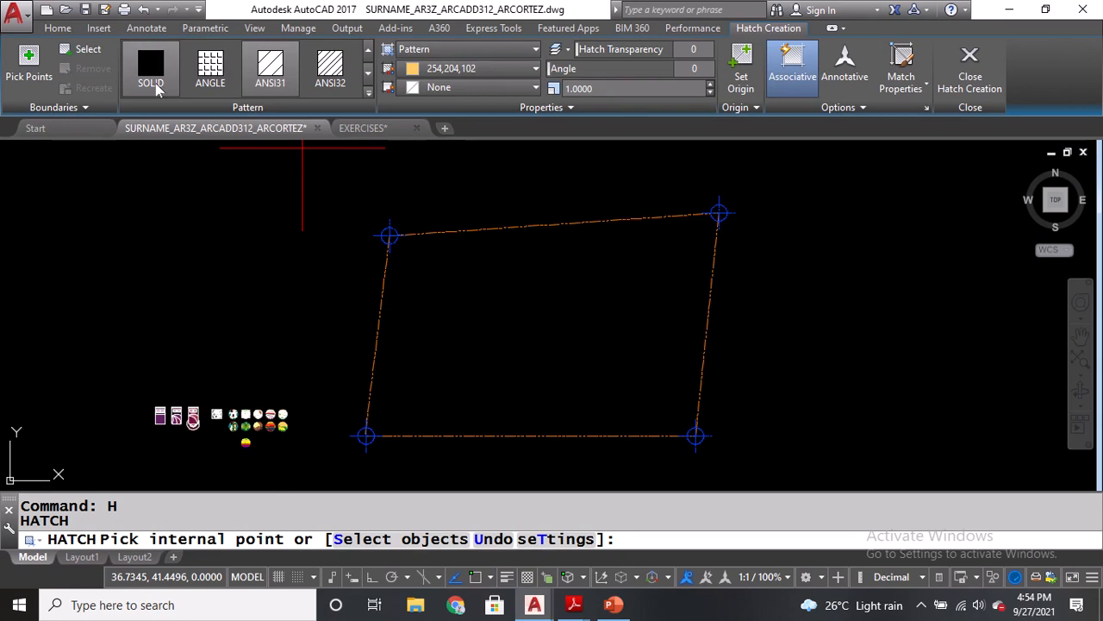
{"action": "left_click", "coordinate": [480, 53]}
{"action": "left_click", "coordinate": [480, 52]}
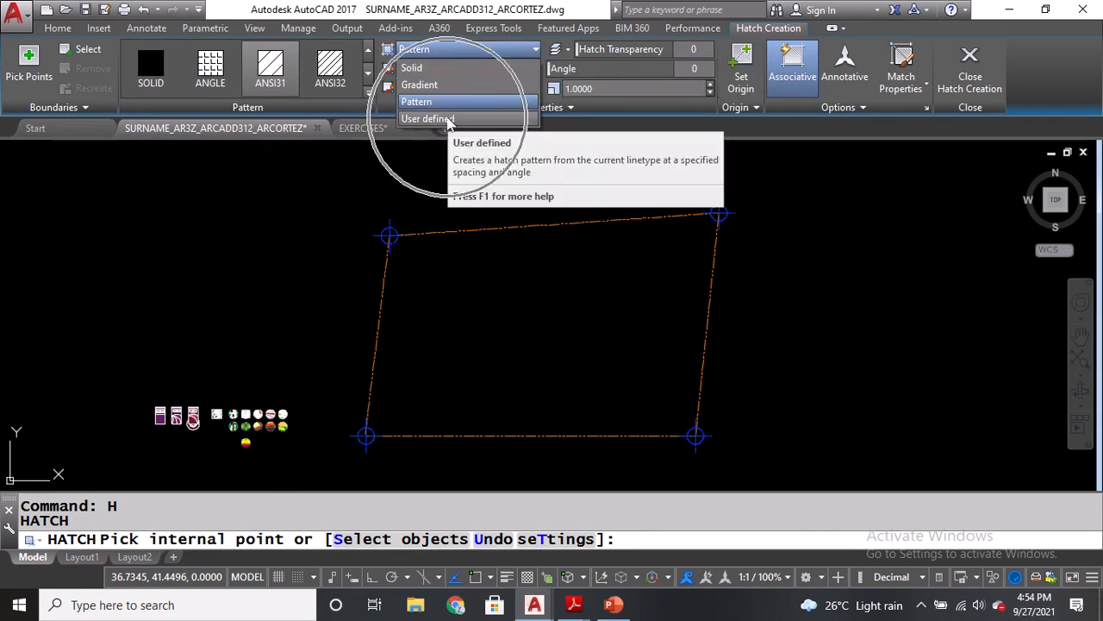
{"action": "left_click", "coordinate": [446, 119]}
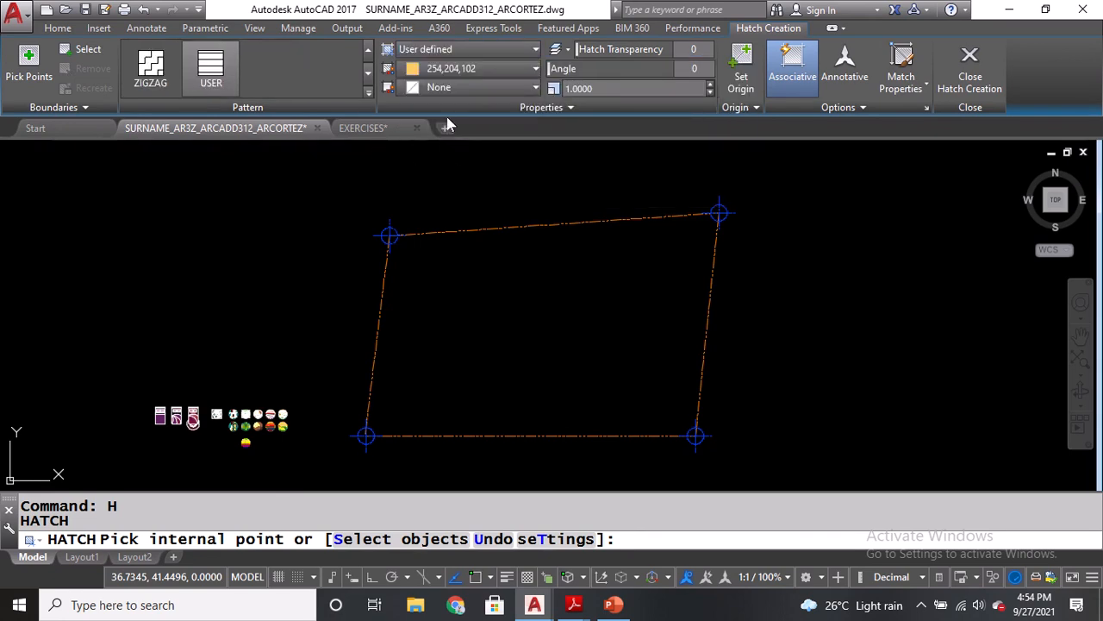
{"action": "left_click", "coordinate": [523, 329]}
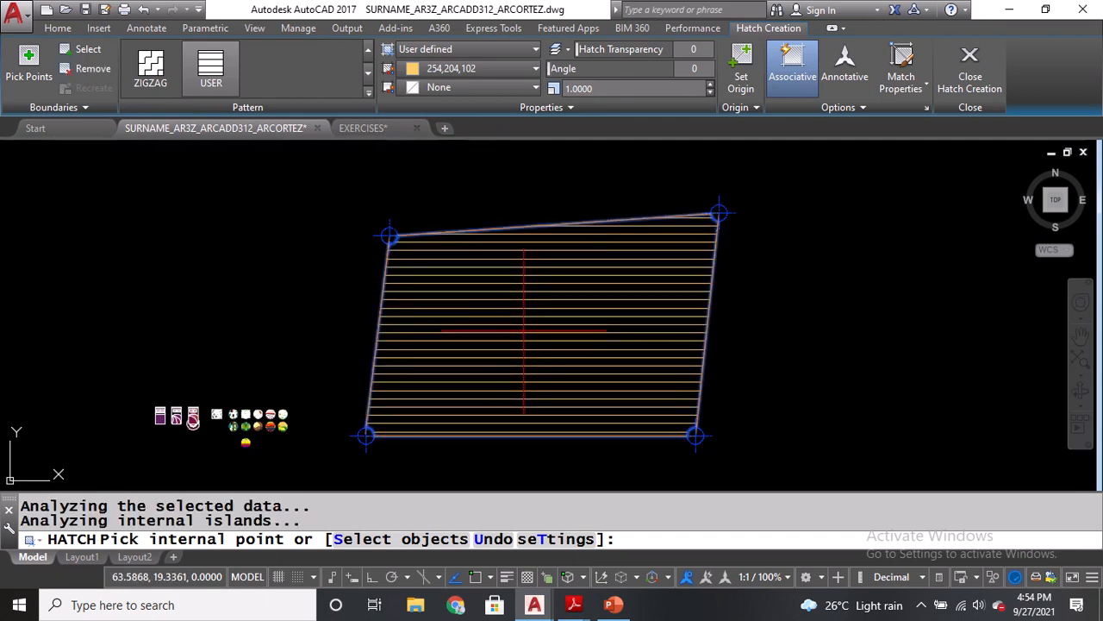
Set the lot hatch's color to ByLayer, its angle to 135 and its line spacing to 0.8.
{"action": "left_click", "coordinate": [463, 73]}
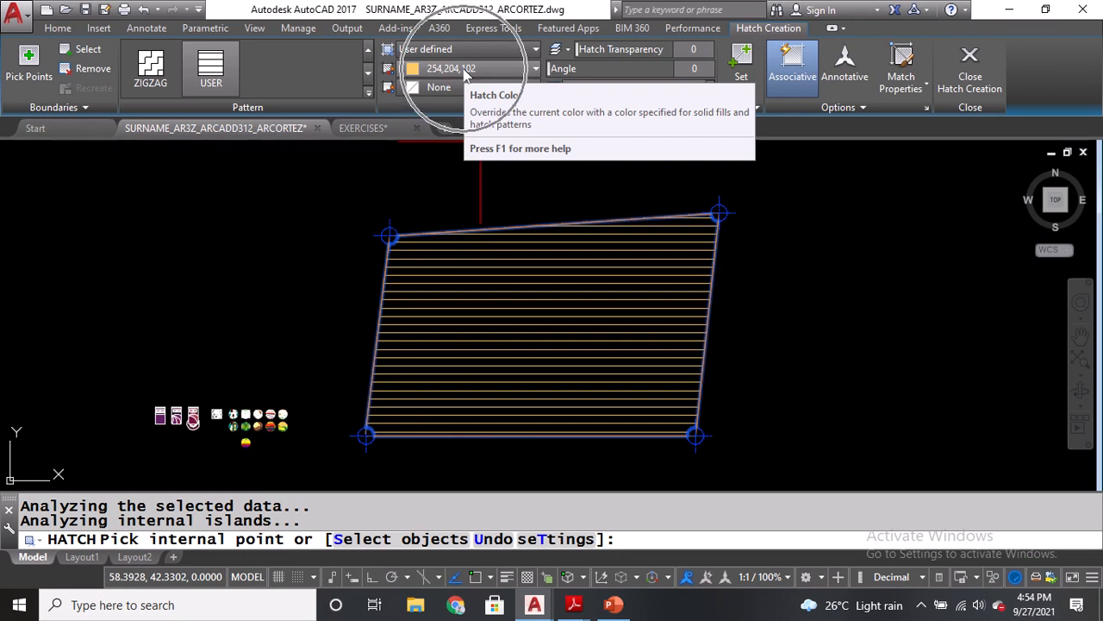
{"action": "left_click", "coordinate": [464, 71]}
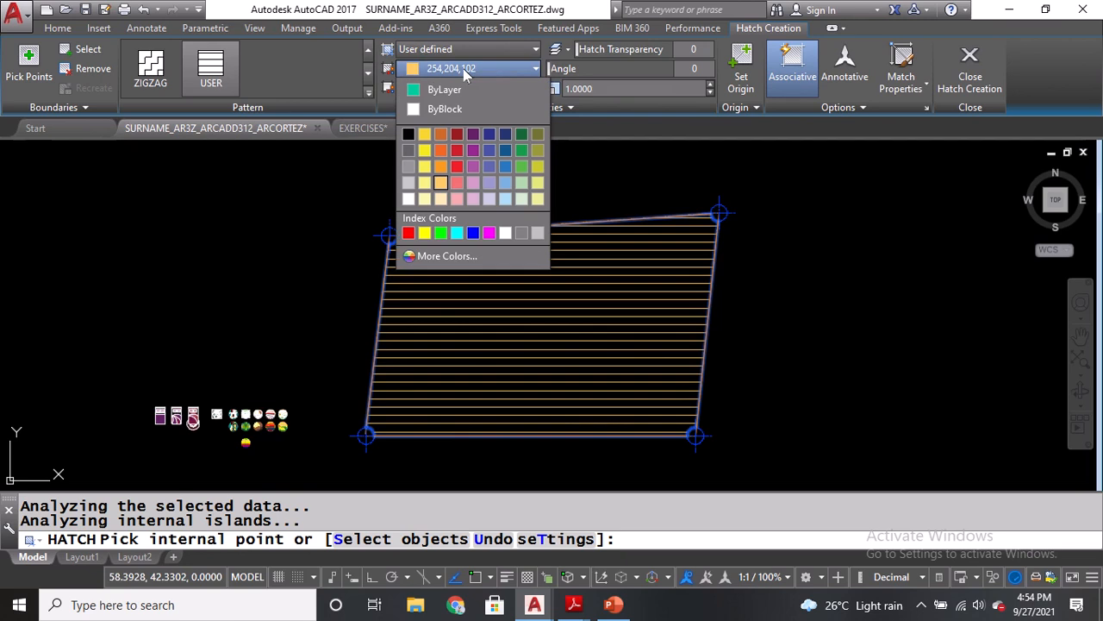
{"action": "left_click", "coordinate": [456, 93]}
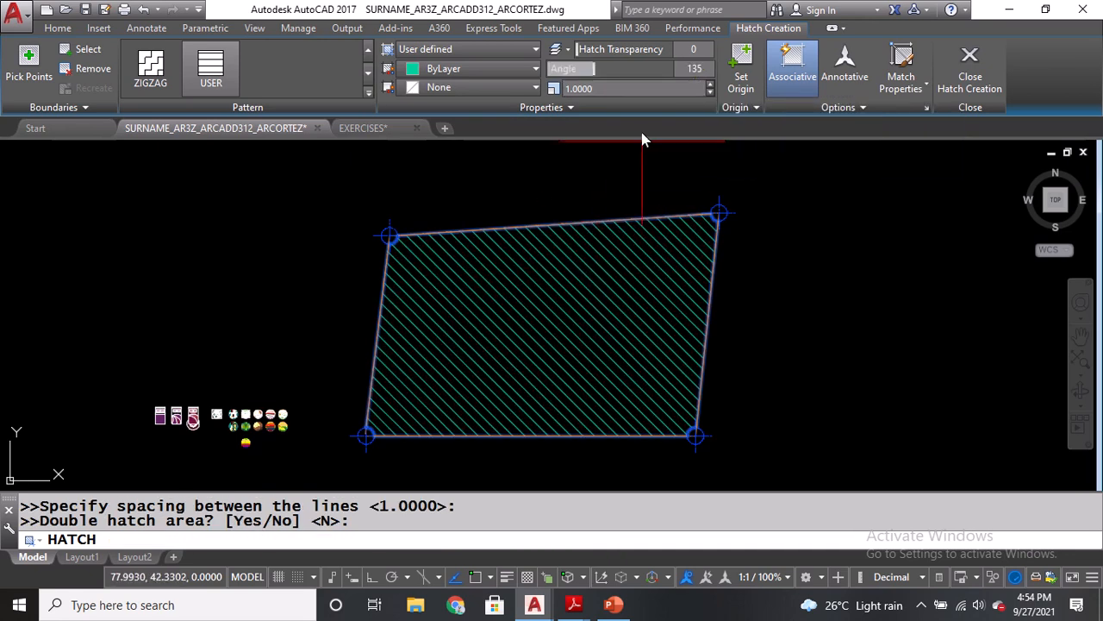
{"action": "left_click", "coordinate": [601, 88]}
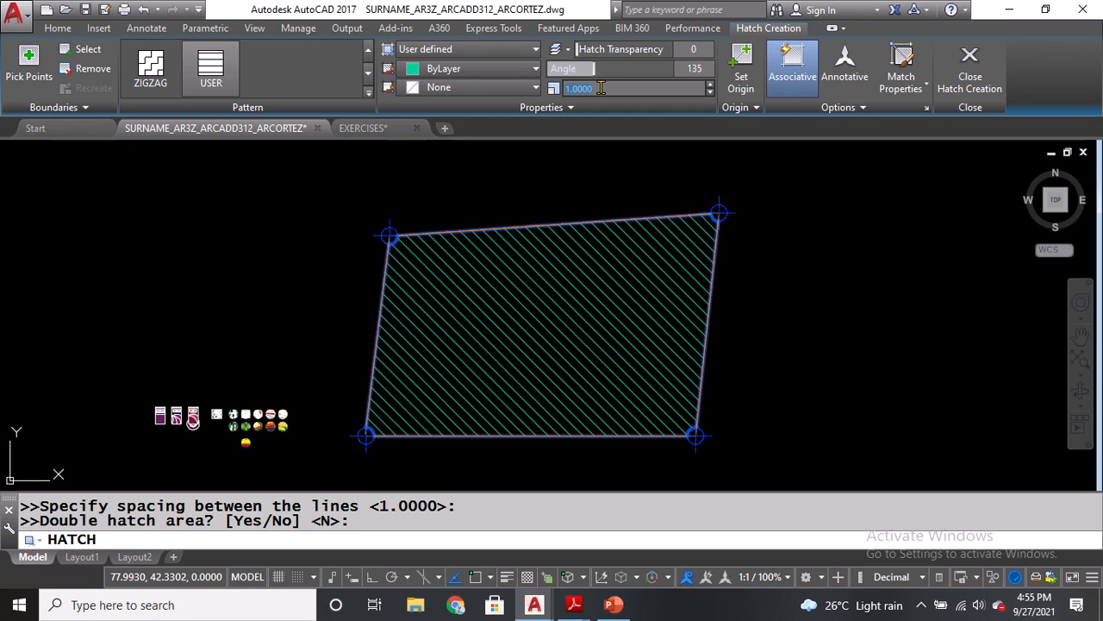
{"action": "key", "text": "Return"}
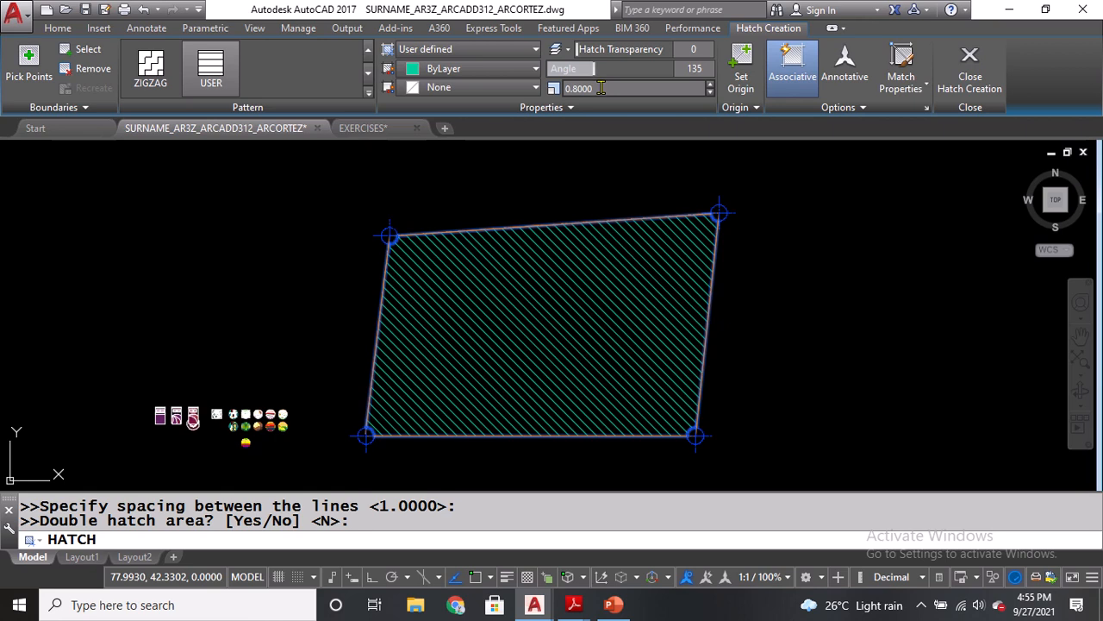
Try the Double option on the lot's hatch to cross its lines.
{"action": "left_click", "coordinate": [586, 109]}
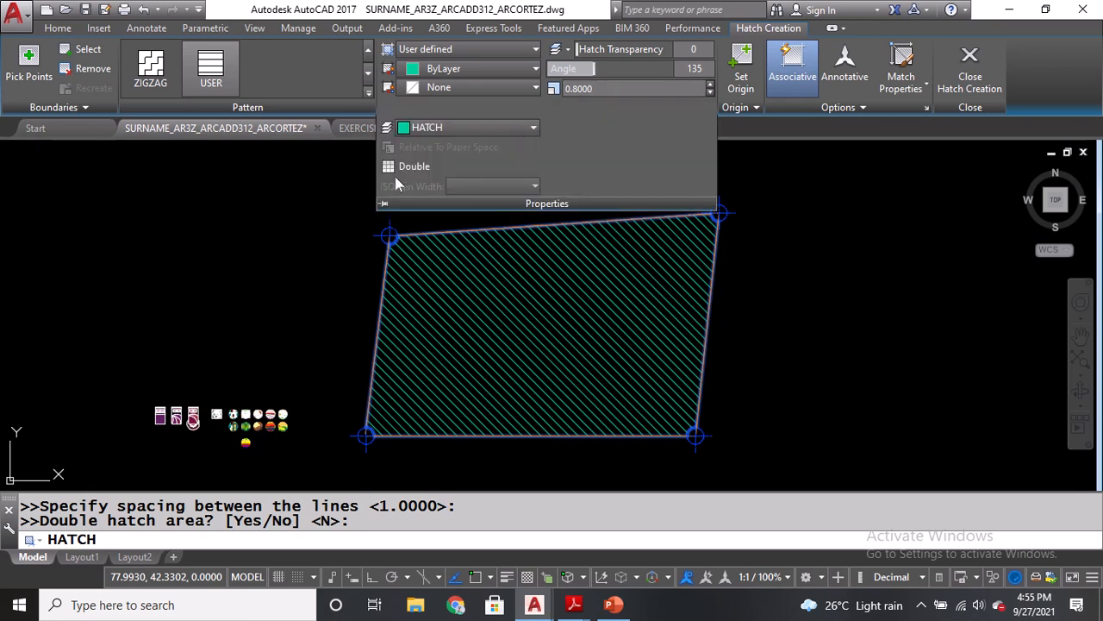
{"action": "left_click", "coordinate": [399, 167]}
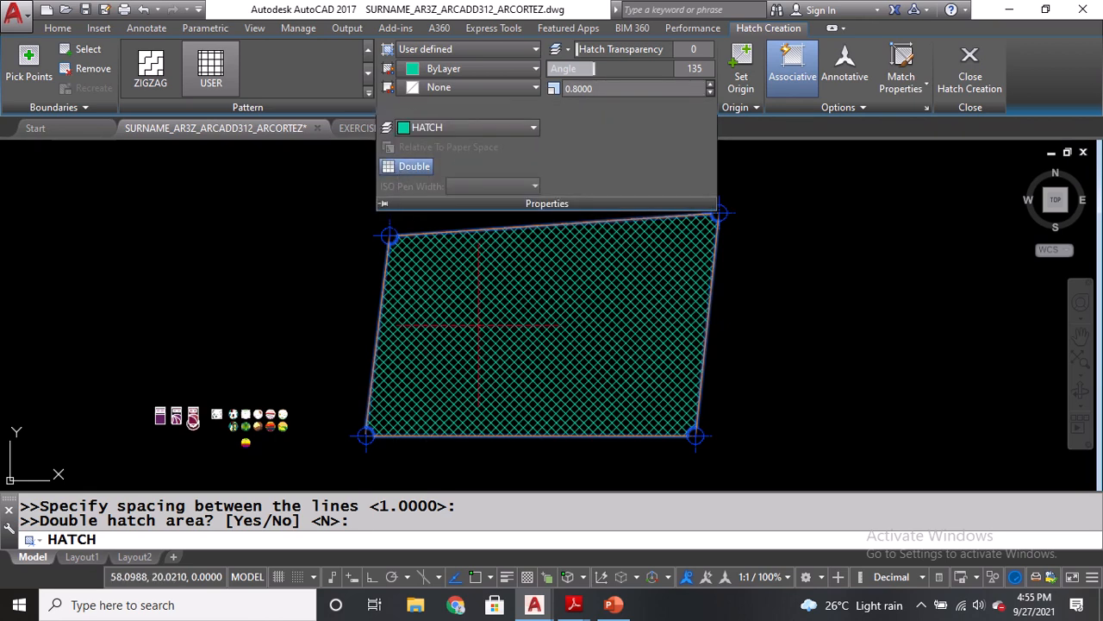
{"action": "left_click", "coordinate": [409, 170]}
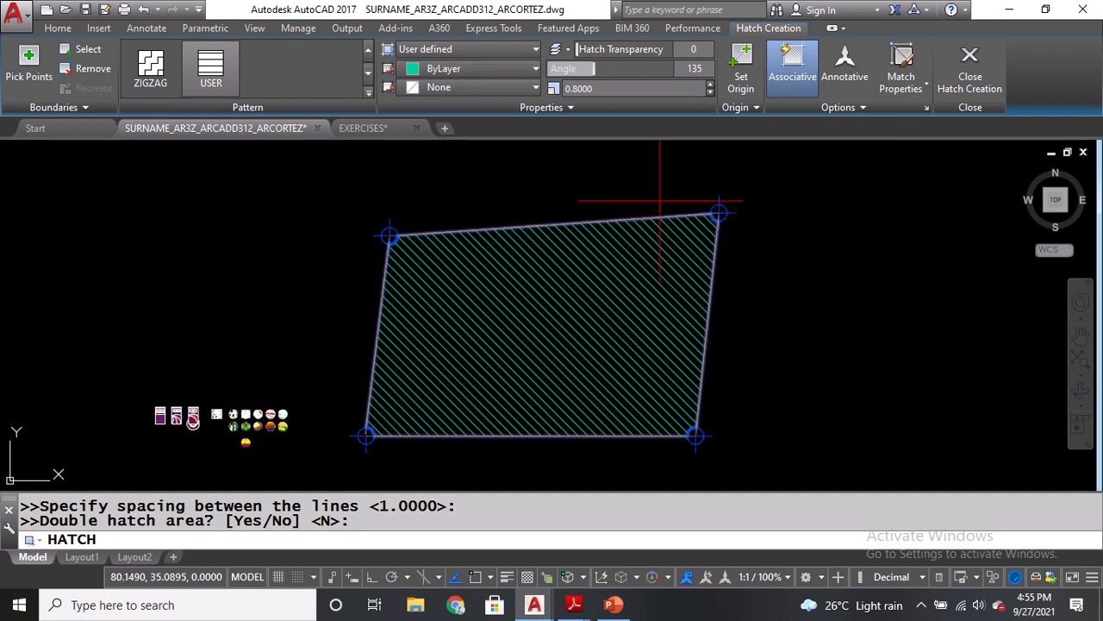
Finish the lot's hatch, check it around the corner markers, and save the drawing.
{"action": "left_click", "coordinate": [964, 77]}
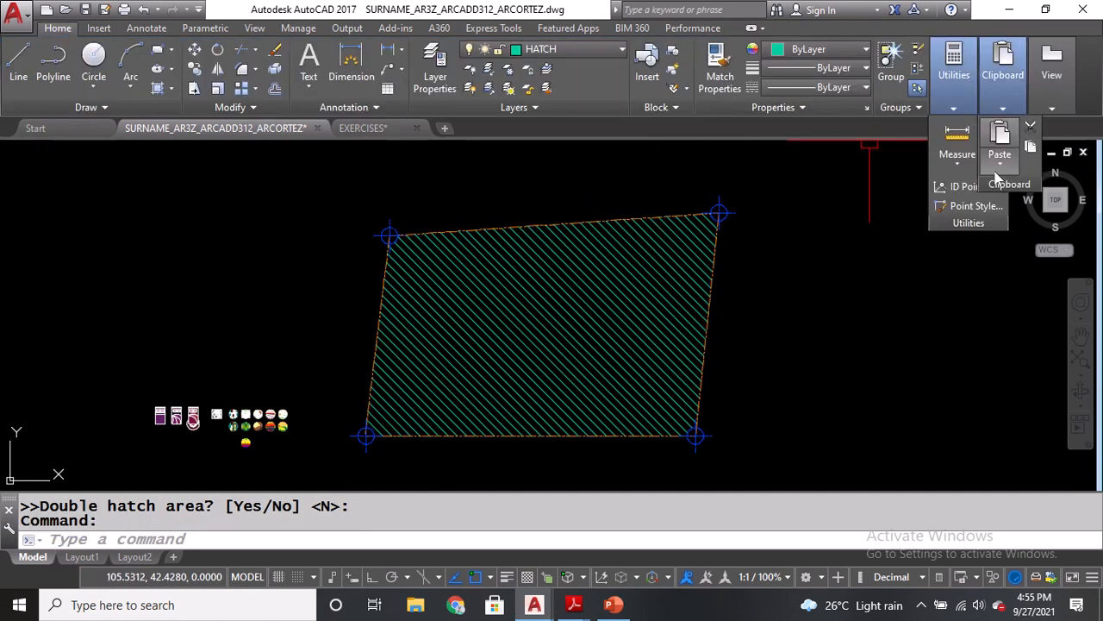
{"action": "scroll", "coordinate": [733, 204], "scroll_direction": "up", "scroll_amount": 5}
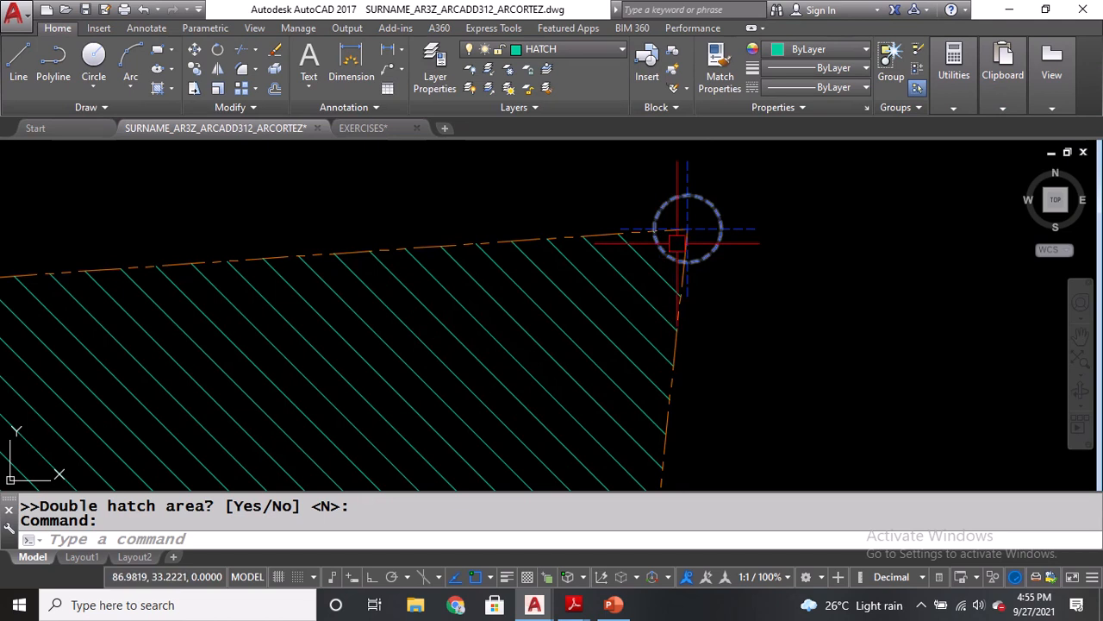
{"action": "scroll", "coordinate": [320, 369], "scroll_direction": "down", "scroll_amount": 4}
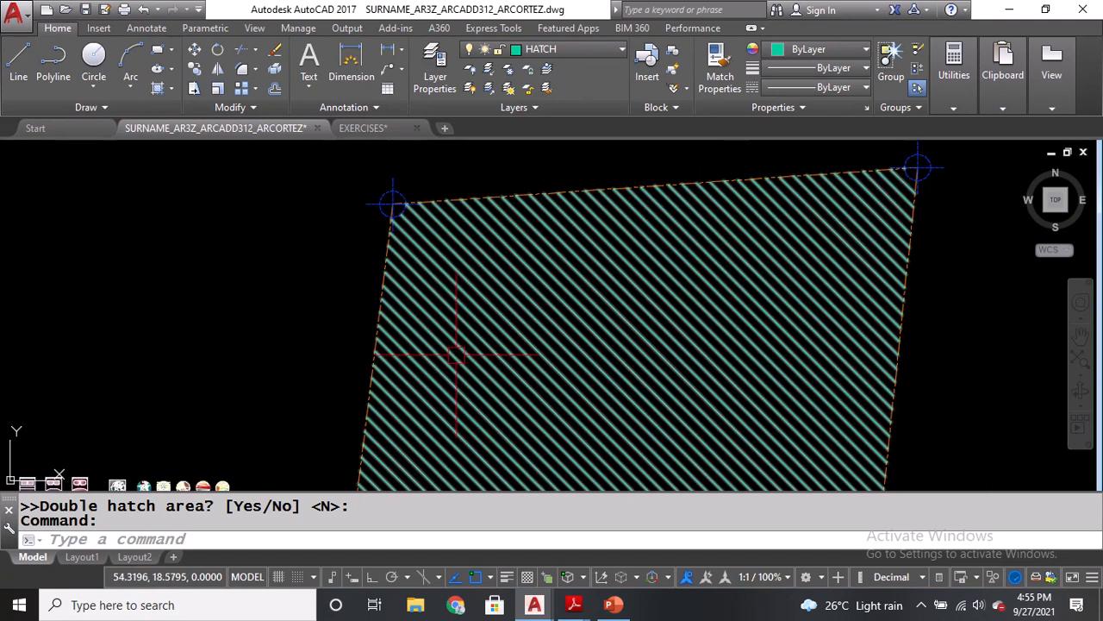
{"action": "middle_click_drag", "start_coordinate": [451, 344], "coordinate": [440, 115]}
{"action": "scroll", "coordinate": [370, 293], "scroll_direction": "up", "scroll_amount": 10}
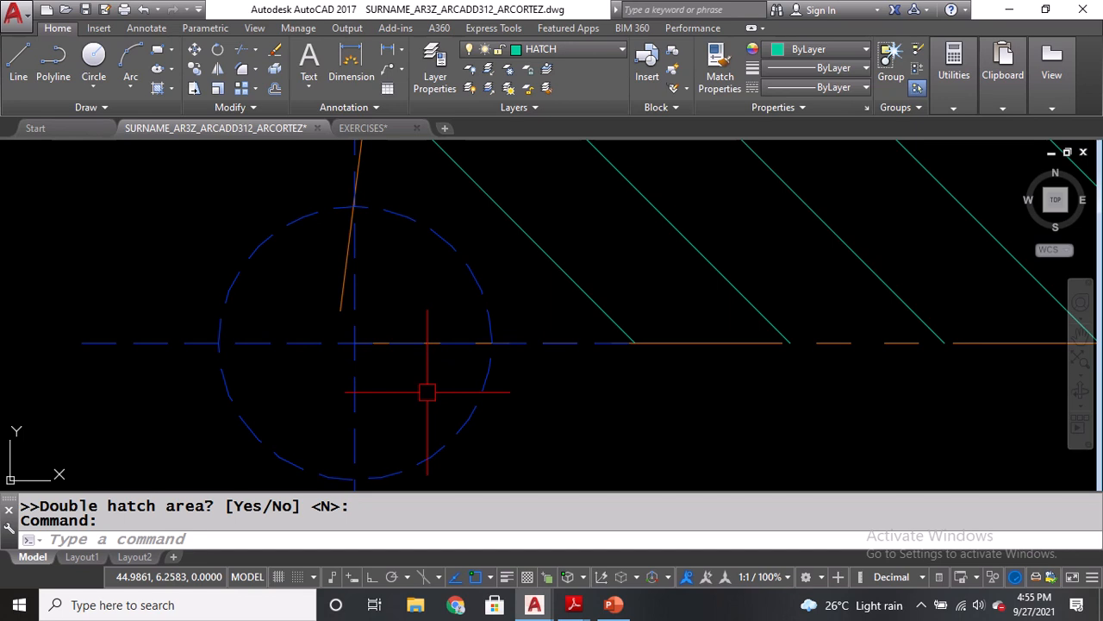
{"action": "scroll", "coordinate": [428, 392], "scroll_direction": "down", "scroll_amount": 2}
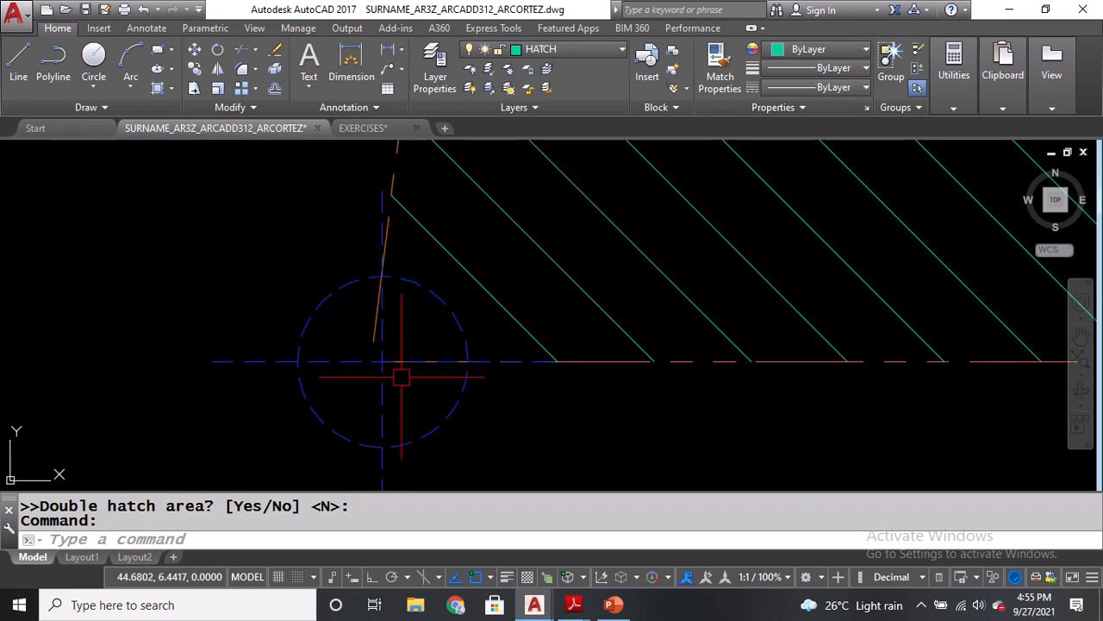
{"action": "scroll", "coordinate": [401, 380], "scroll_direction": "down", "scroll_amount": 5}
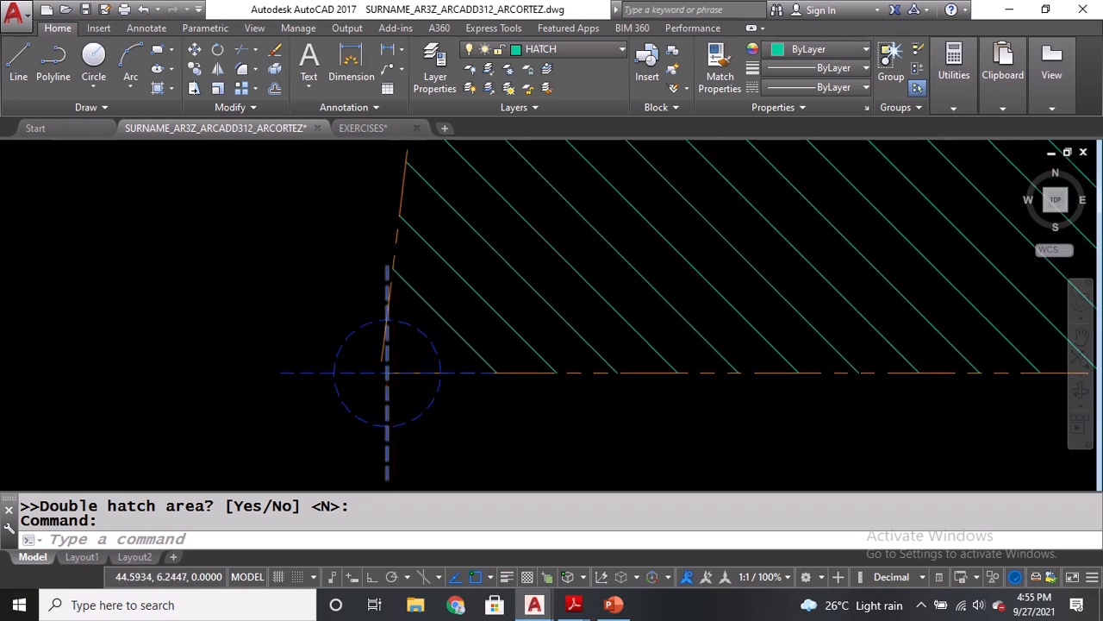
{"action": "left_click", "coordinate": [422, 362]}
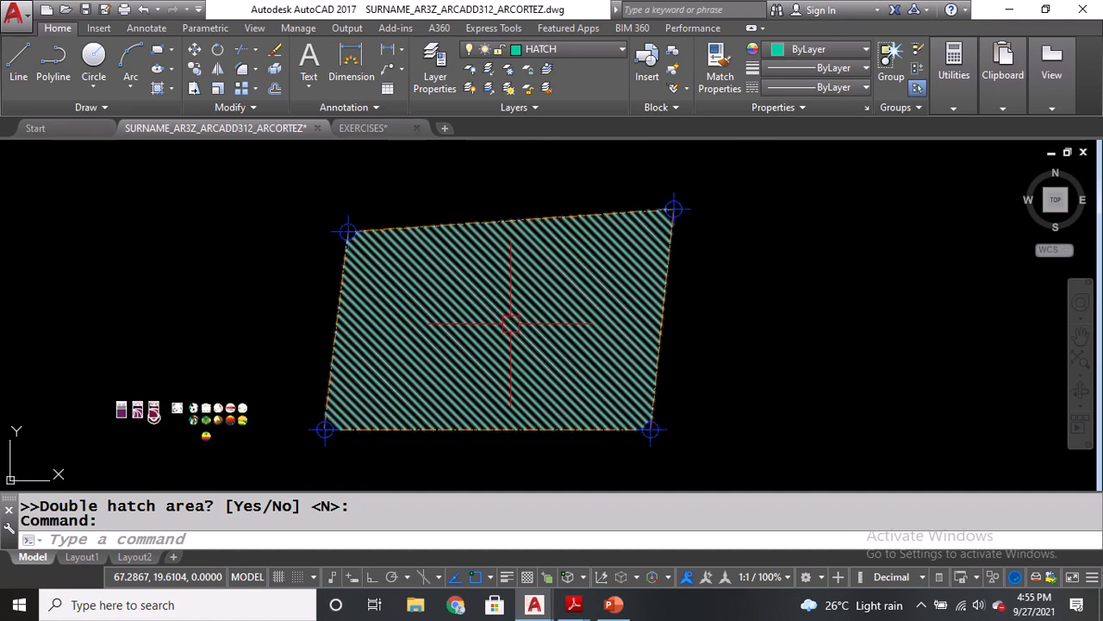
{"action": "middle_click_drag", "start_coordinate": [496, 346], "coordinate": [491, 363]}
{"action": "key", "text": "ctrl+s"}
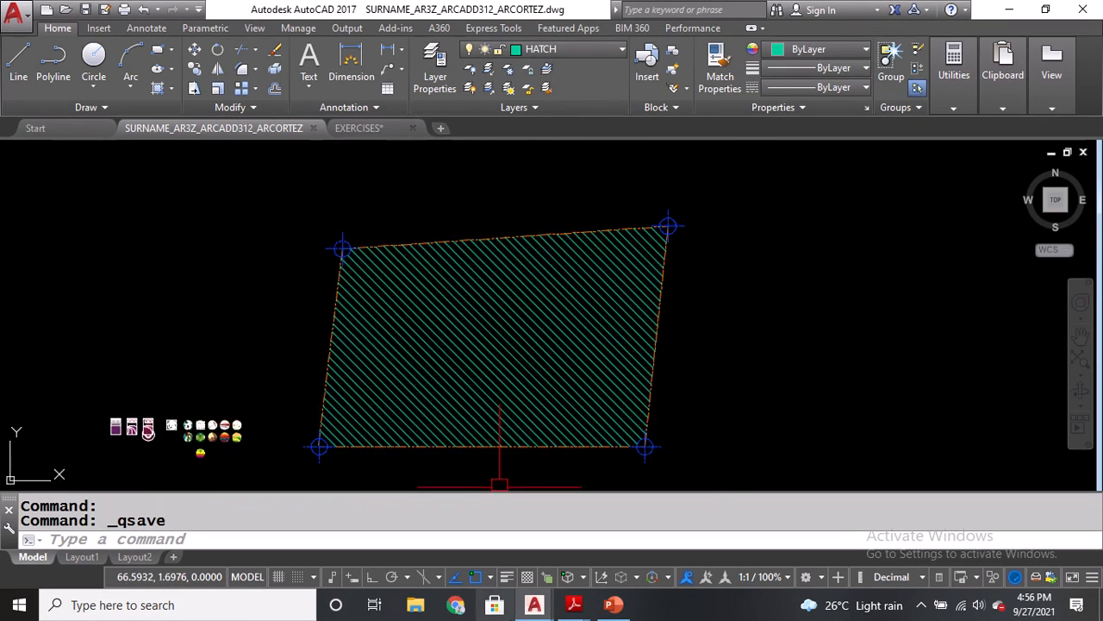
Switch to Adobe Reader and review the full lot plan in the activity PDF and the commands in TEXT OBJECTS.pdf.
{"action": "mouse_move", "coordinate": [575, 601]}
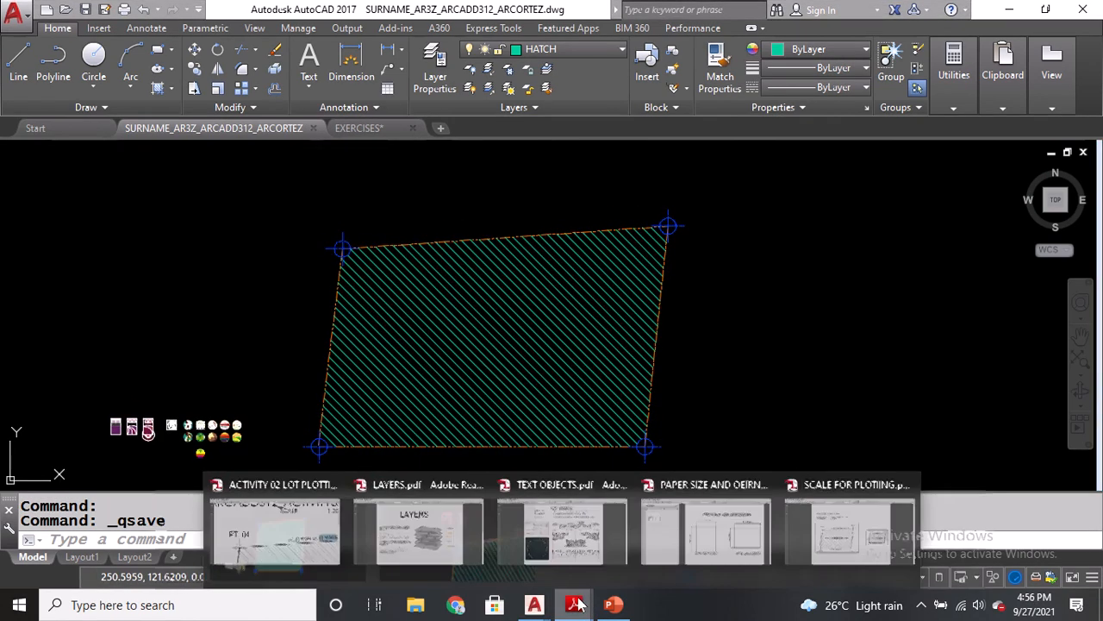
{"action": "left_click", "coordinate": [431, 539]}
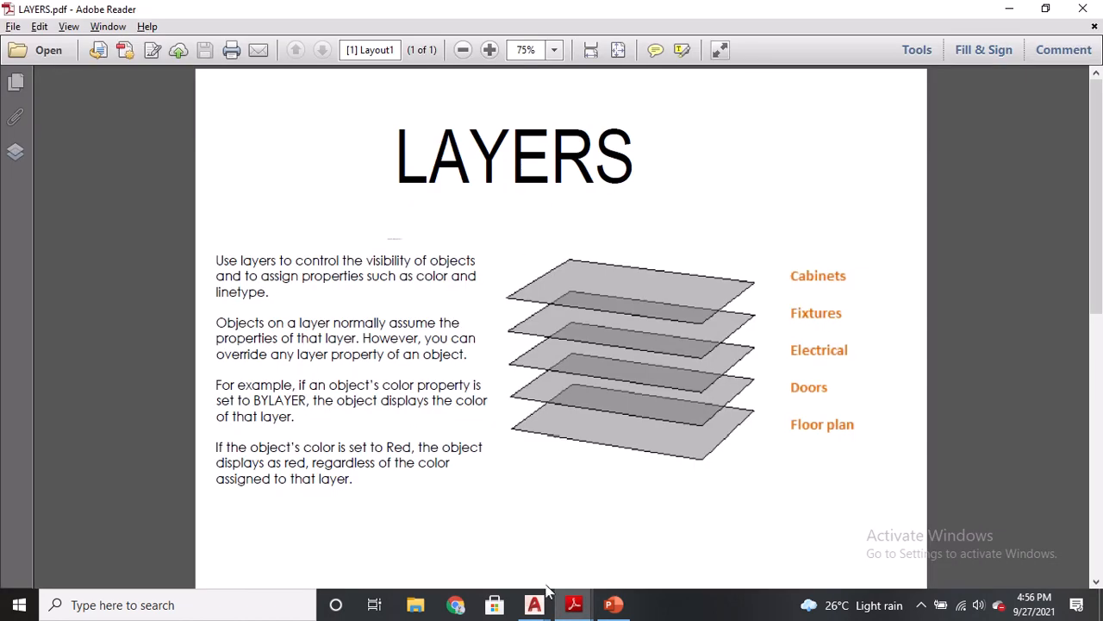
{"action": "mouse_move", "coordinate": [574, 604]}
{"action": "left_click", "coordinate": [307, 521]}
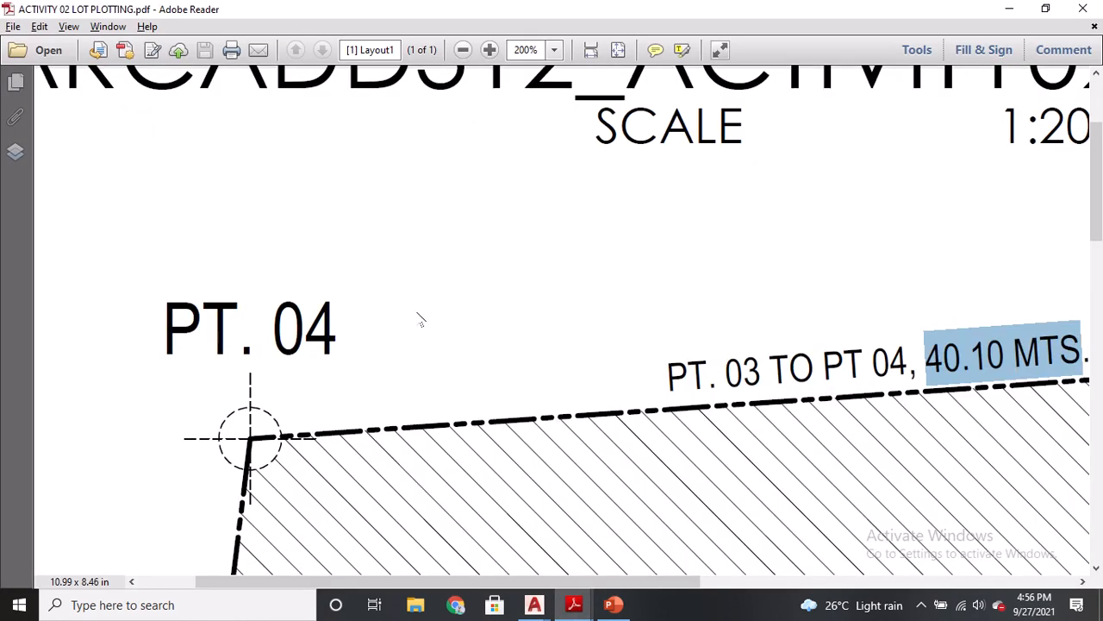
{"action": "left_click", "coordinate": [463, 50]}
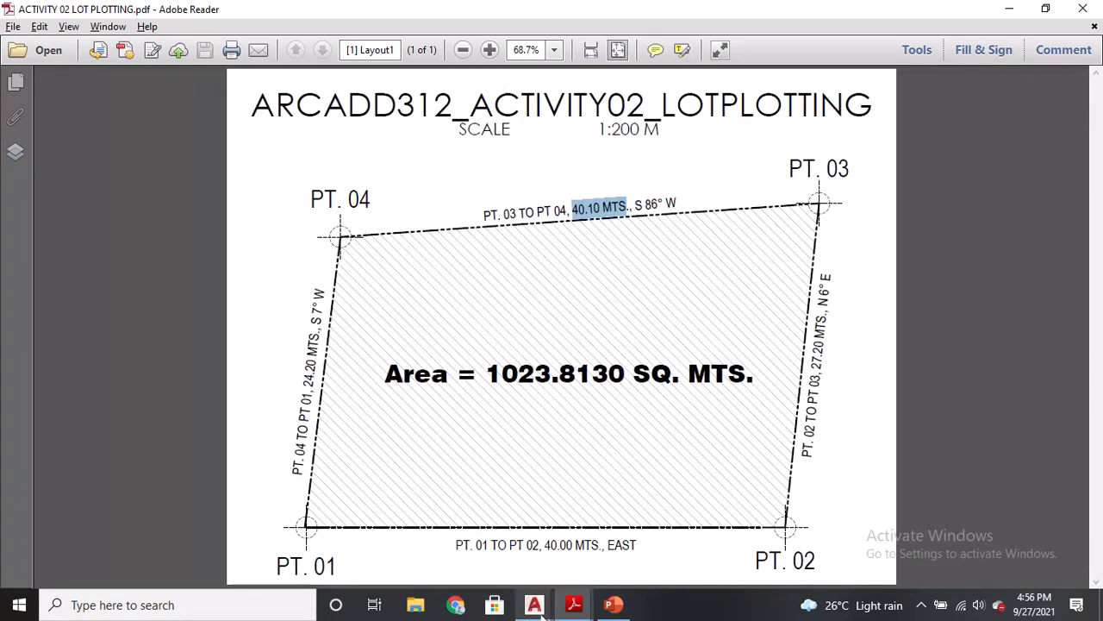
{"action": "mouse_move", "coordinate": [574, 605]}
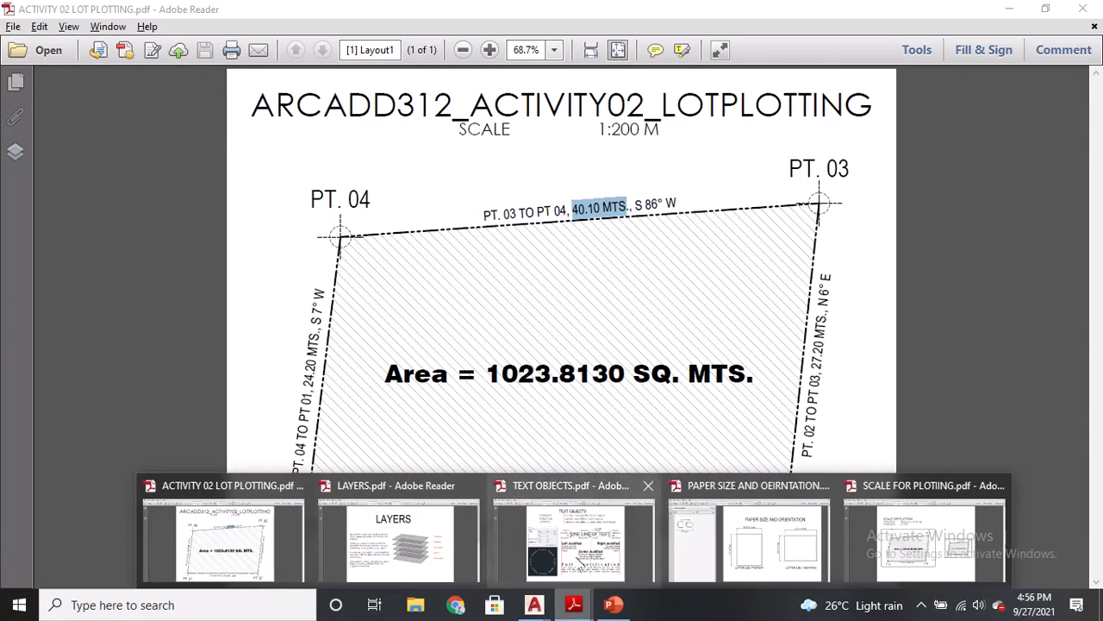
{"action": "left_click", "coordinate": [577, 552]}
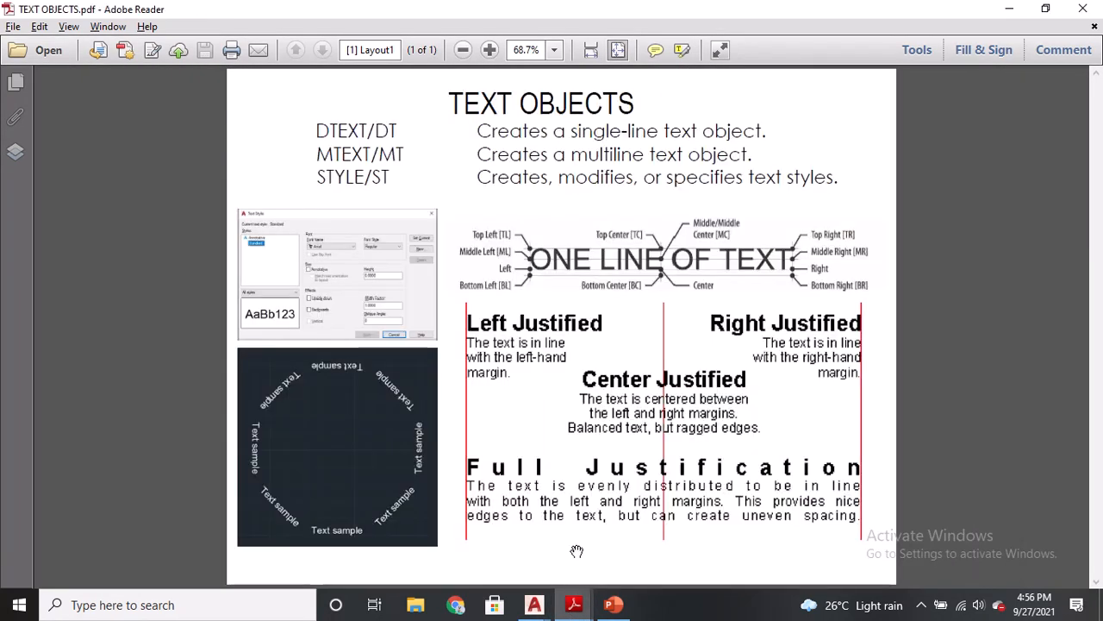
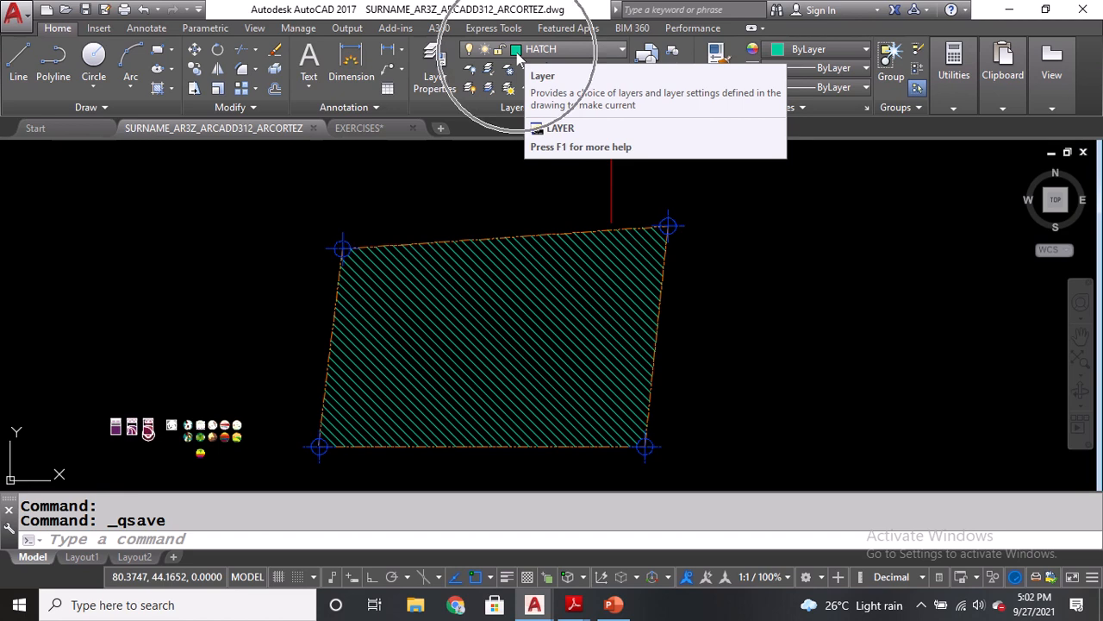
Switch back to AutoCAD, make layer 0 current, and review the Standard text style's settings.
{"action": "left_click", "coordinate": [564, 52]}
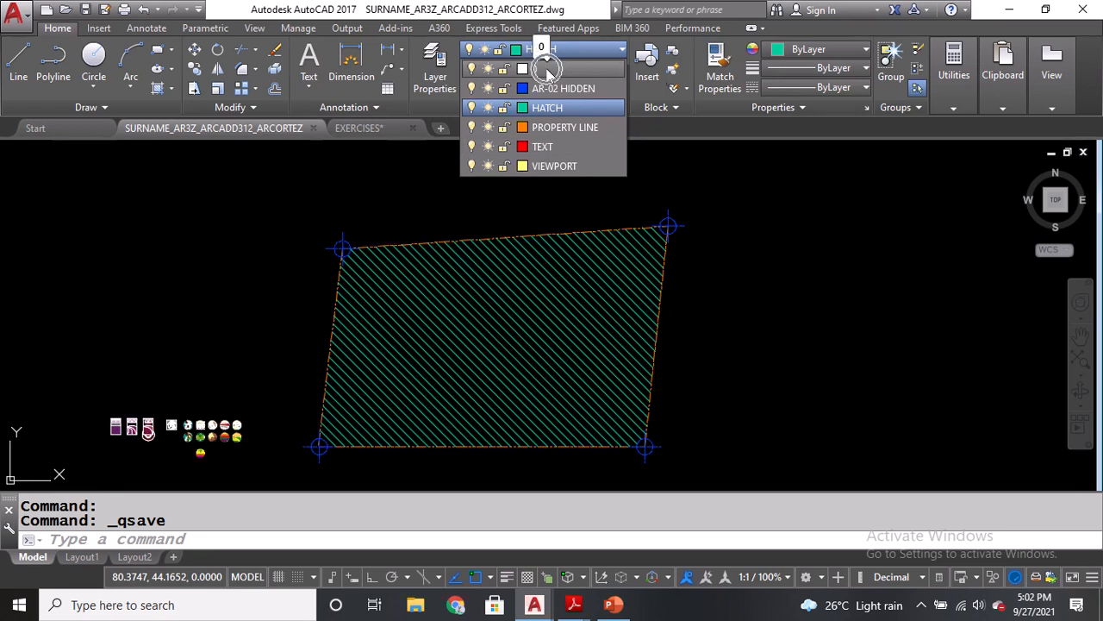
{"action": "left_click", "coordinate": [548, 71]}
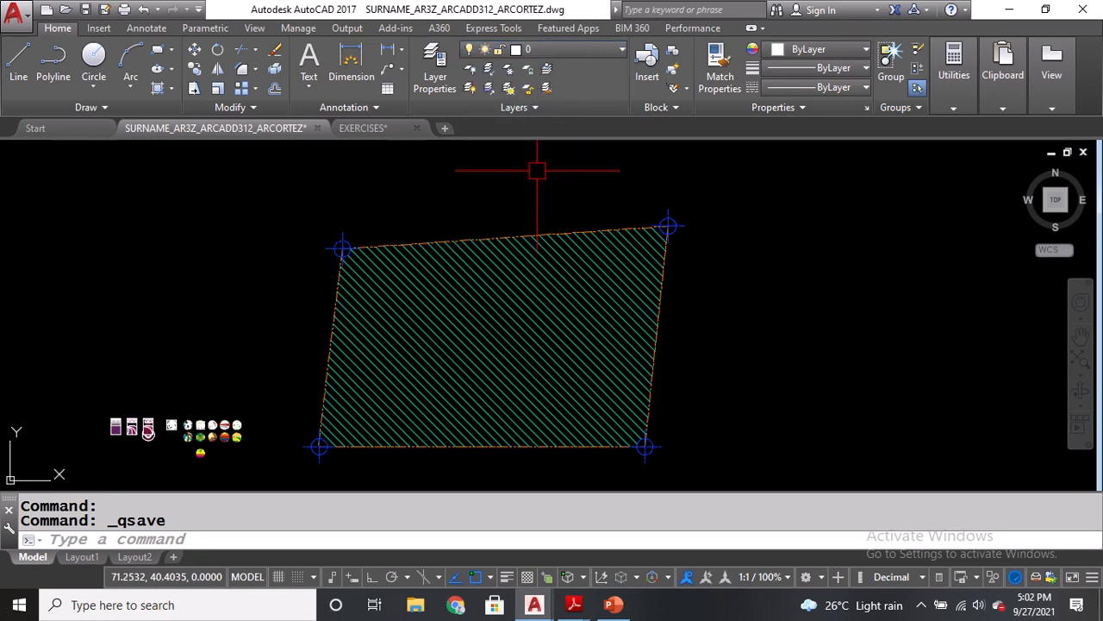
{"action": "type", "text": "ST"}
{"action": "key", "text": "Return"}
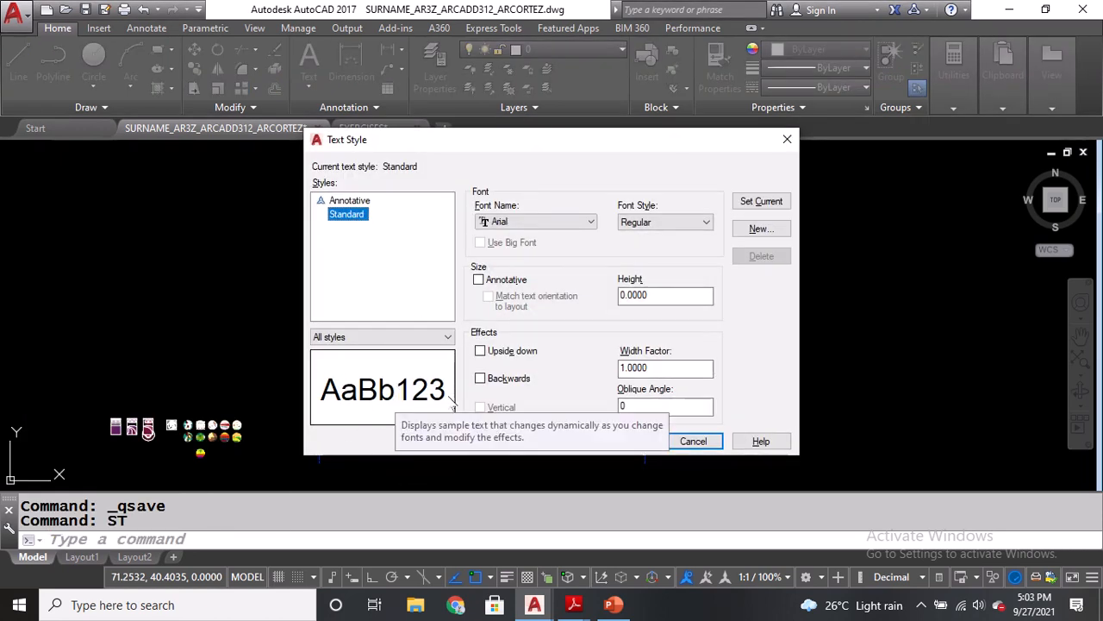
{"action": "key", "text": "Escape"}
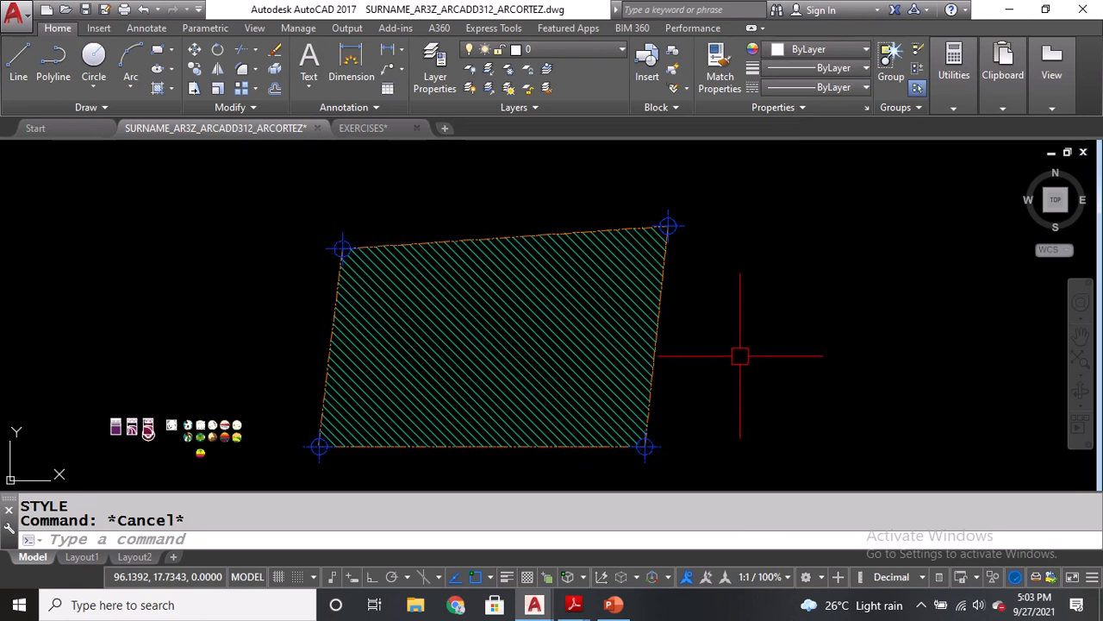
Try a line of single-line sample text in the empty area beside the lot, keeping the default height and rotation.
{"action": "type", "text": "DT"}
{"action": "key", "text": "Return"}
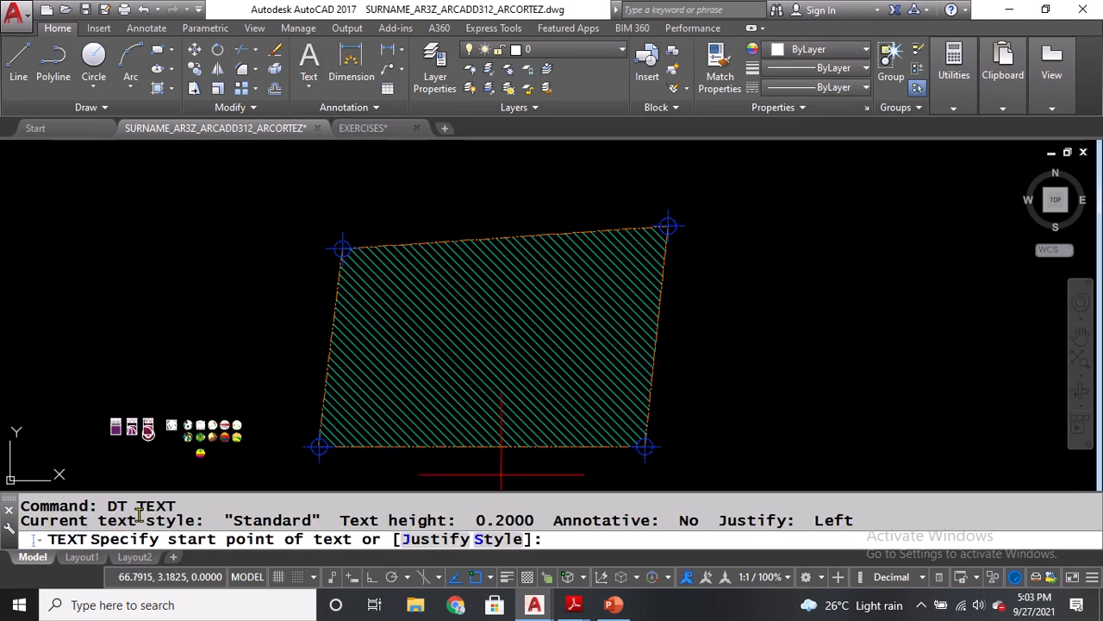
{"action": "left_click", "coordinate": [755, 355]}
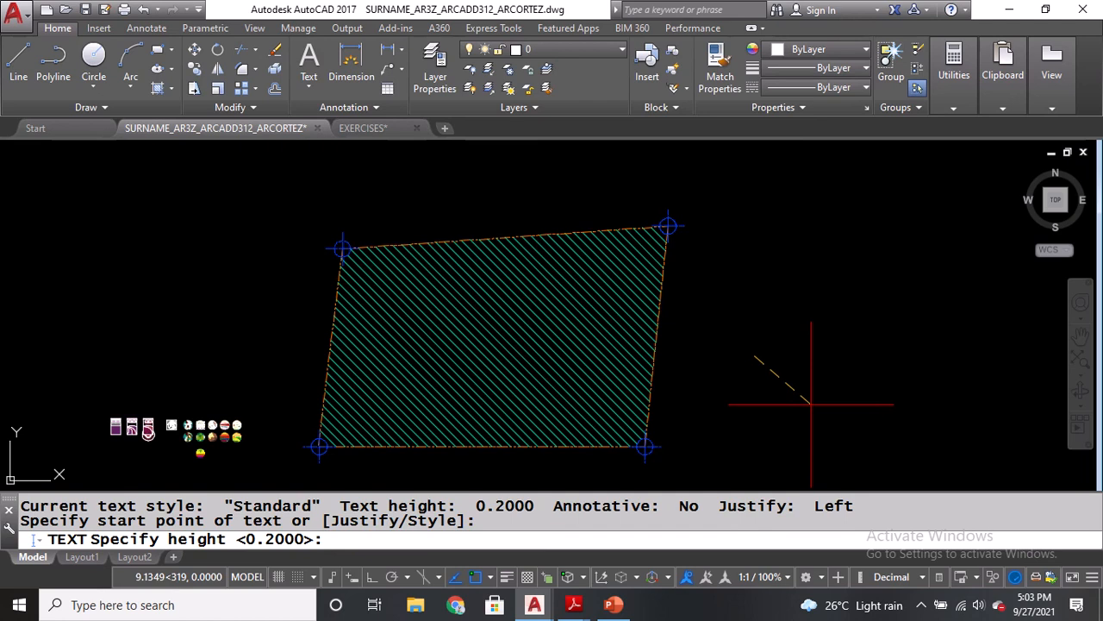
{"action": "key", "text": "Return"}
{"action": "key", "text": "Return"}
{"action": "type", "text": "JB"}
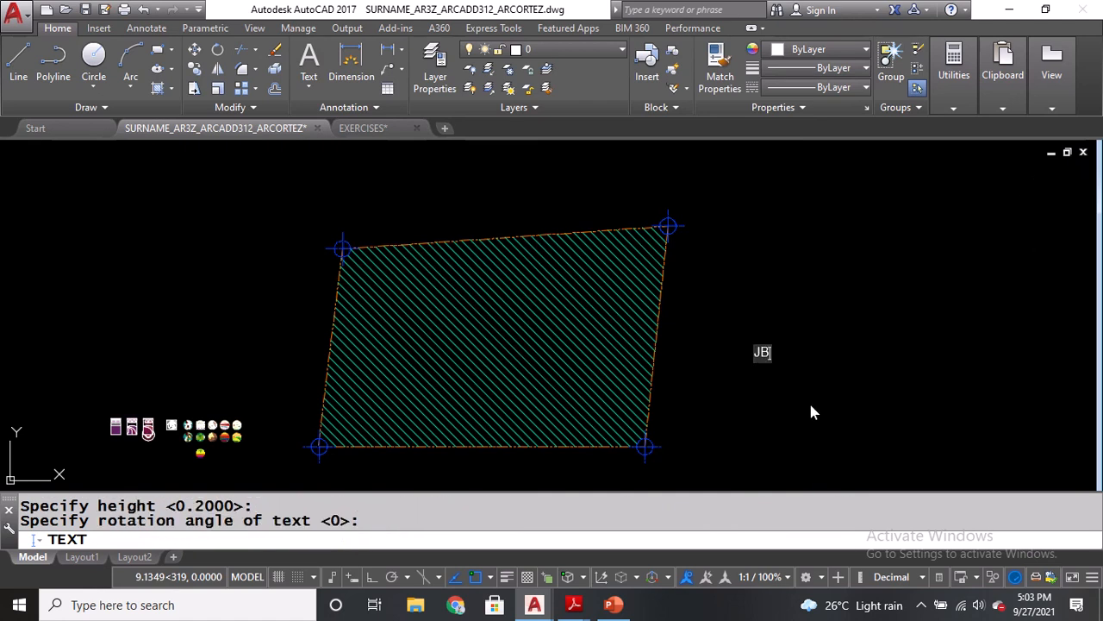
{"action": "type", "text": "SDHGISDHGOAEJGPKGPSE"}
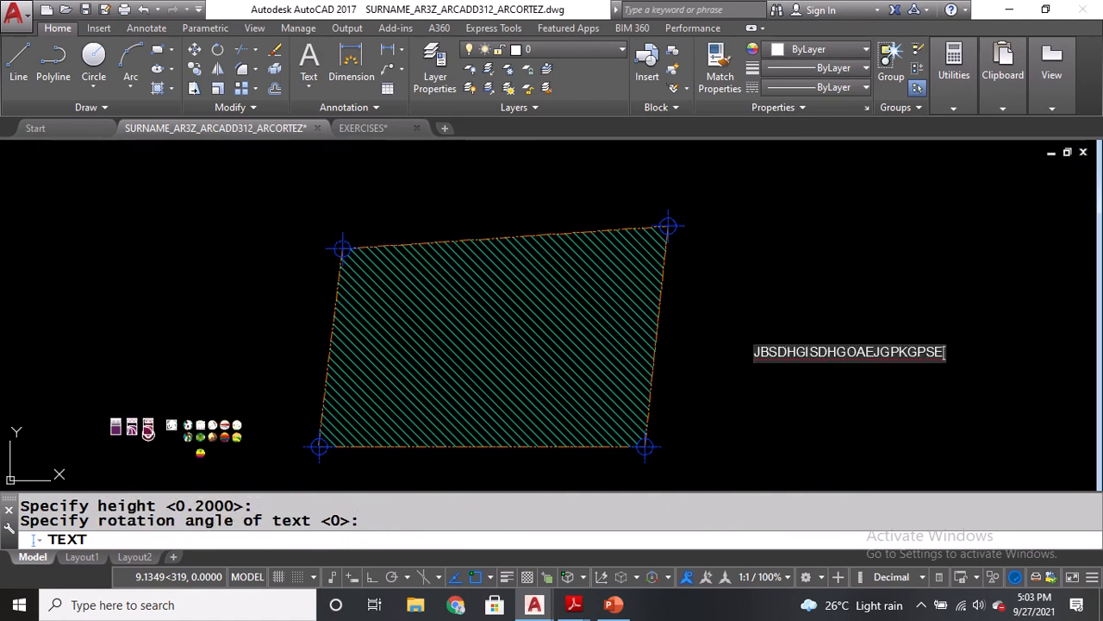
{"action": "key", "text": "Escape"}
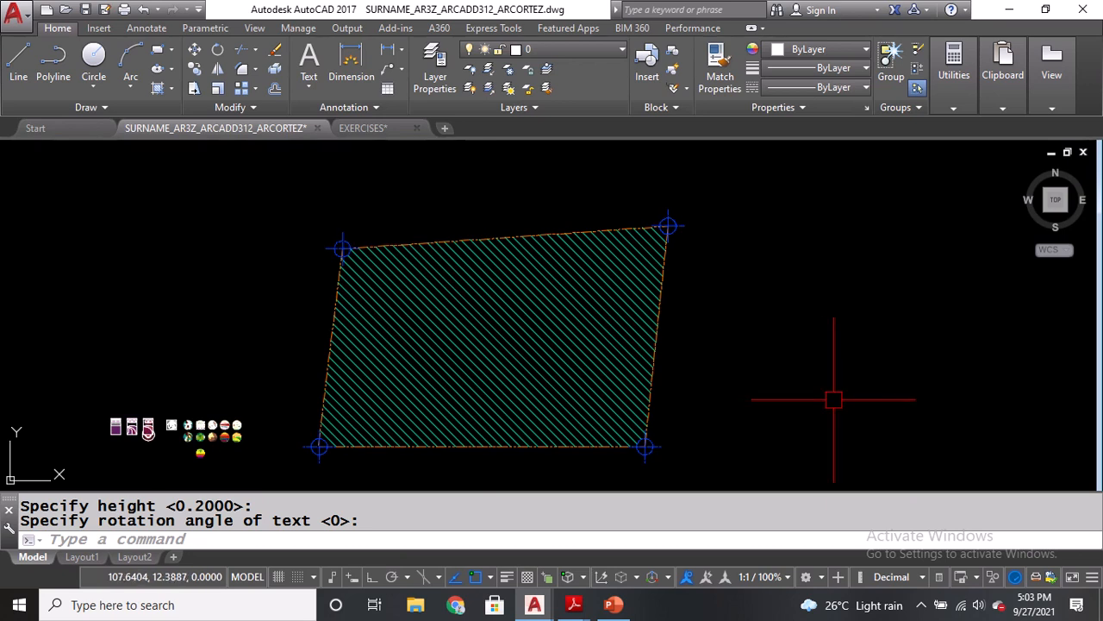
Create a text style named ARCADD TEXT 01 with the Arial Narrow font in the Regular font style.
{"action": "type", "text": "ST"}
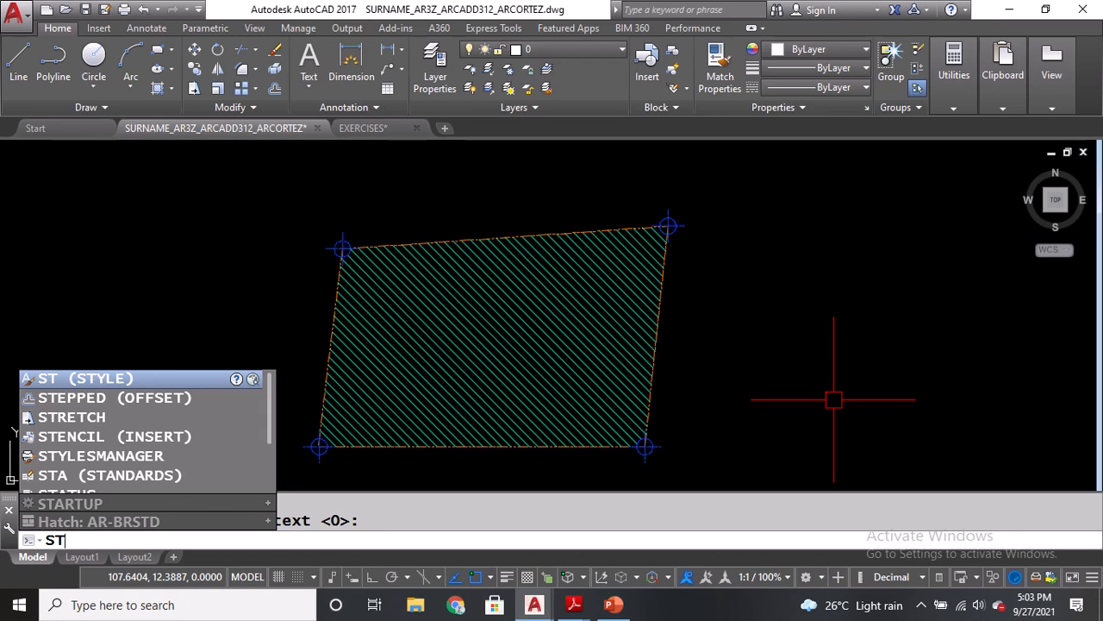
{"action": "key", "text": "Return"}
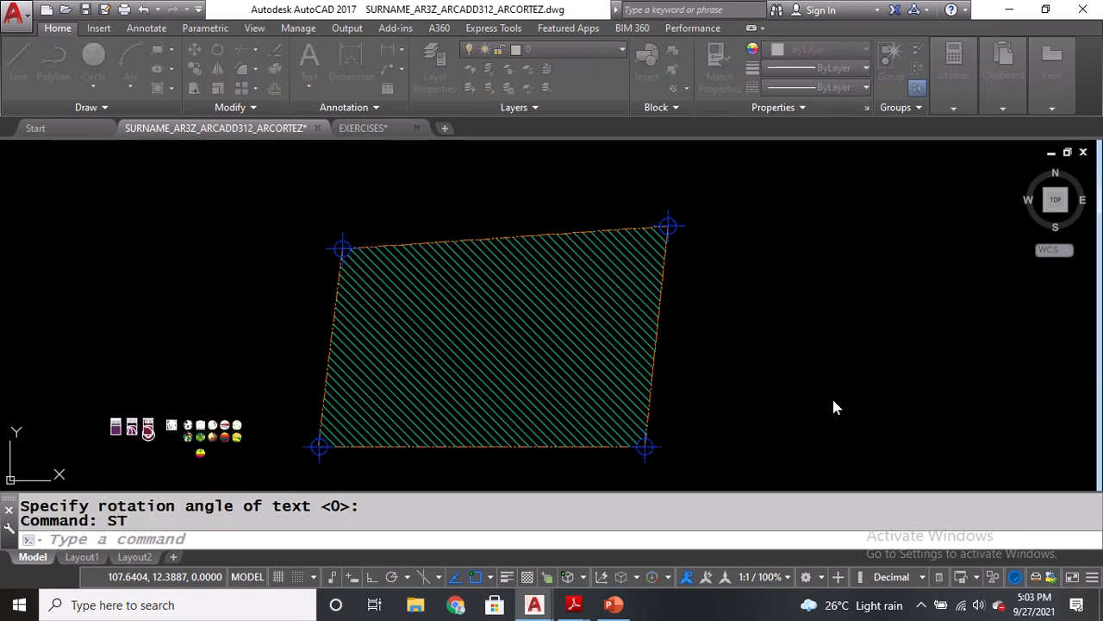
{"action": "left_click", "coordinate": [760, 229]}
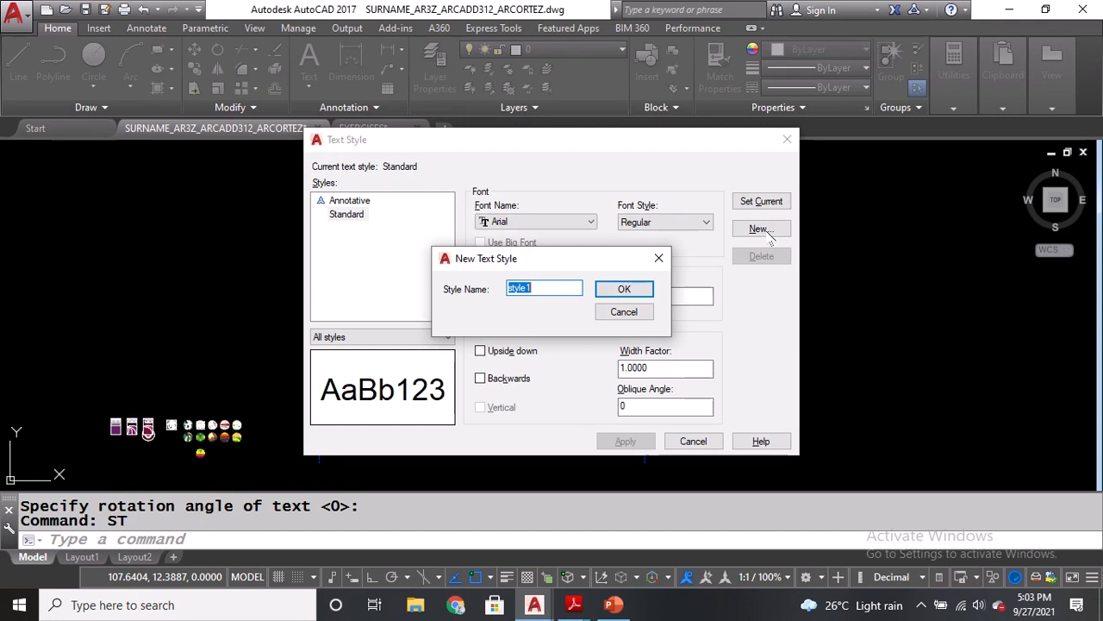
{"action": "type", "text": "ARCADD TEXT 01"}
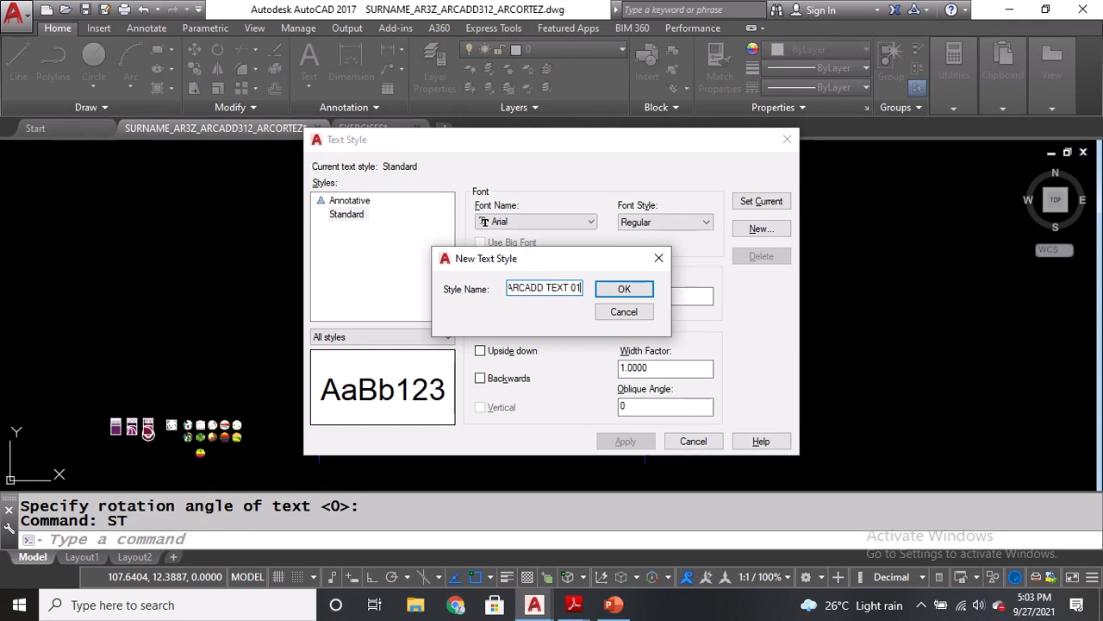
{"action": "left_click", "coordinate": [630, 290]}
{"action": "left_click", "coordinate": [559, 222]}
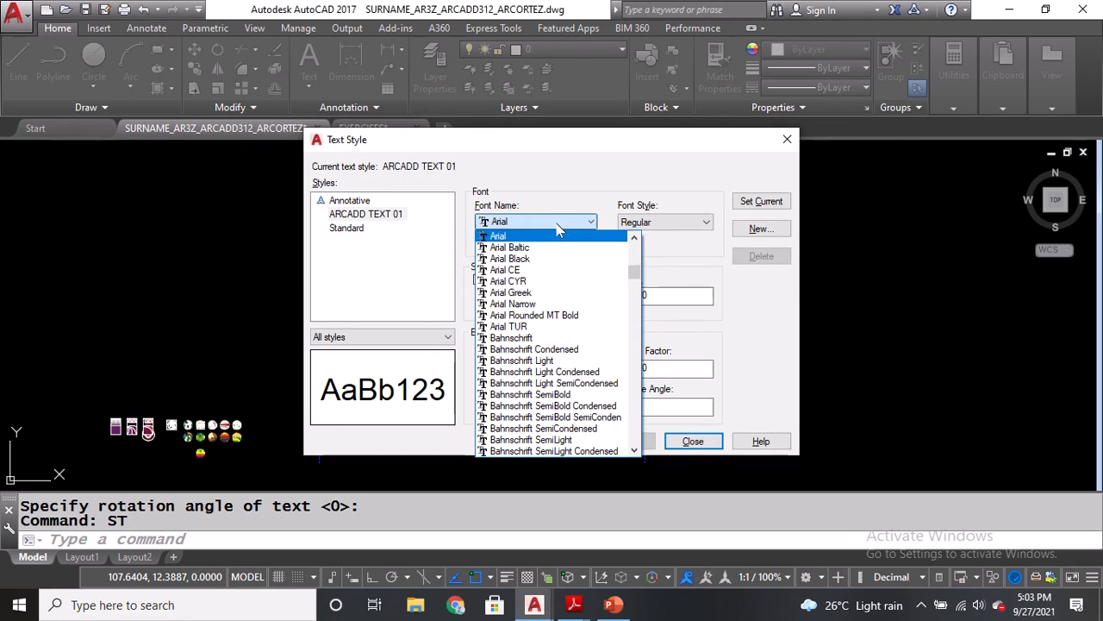
{"action": "left_click", "coordinate": [523, 306]}
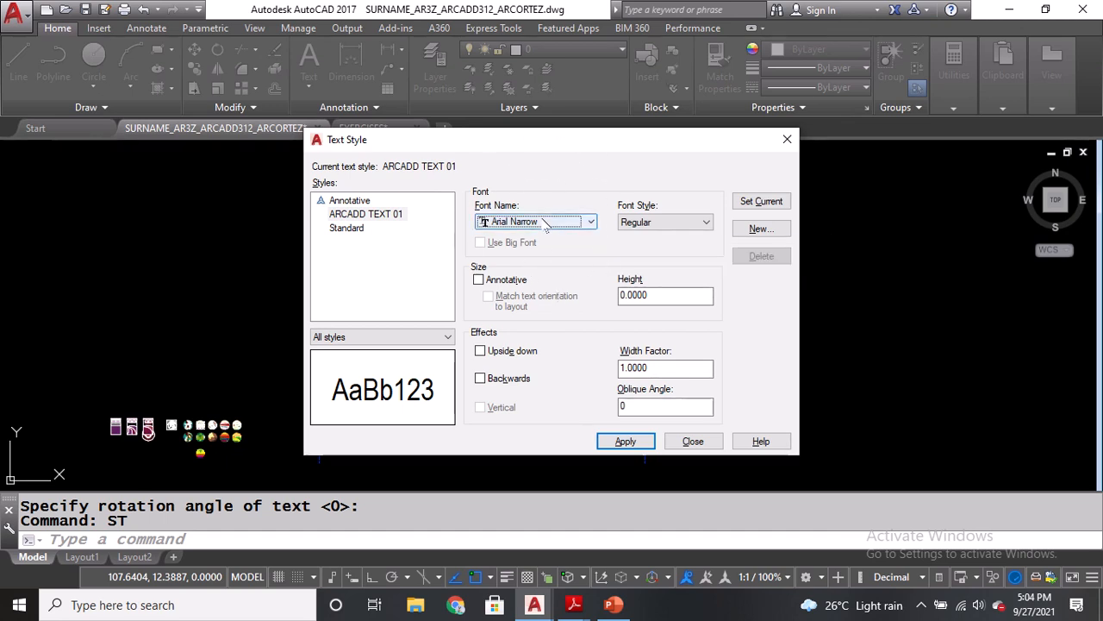
{"action": "left_click", "coordinate": [659, 222]}
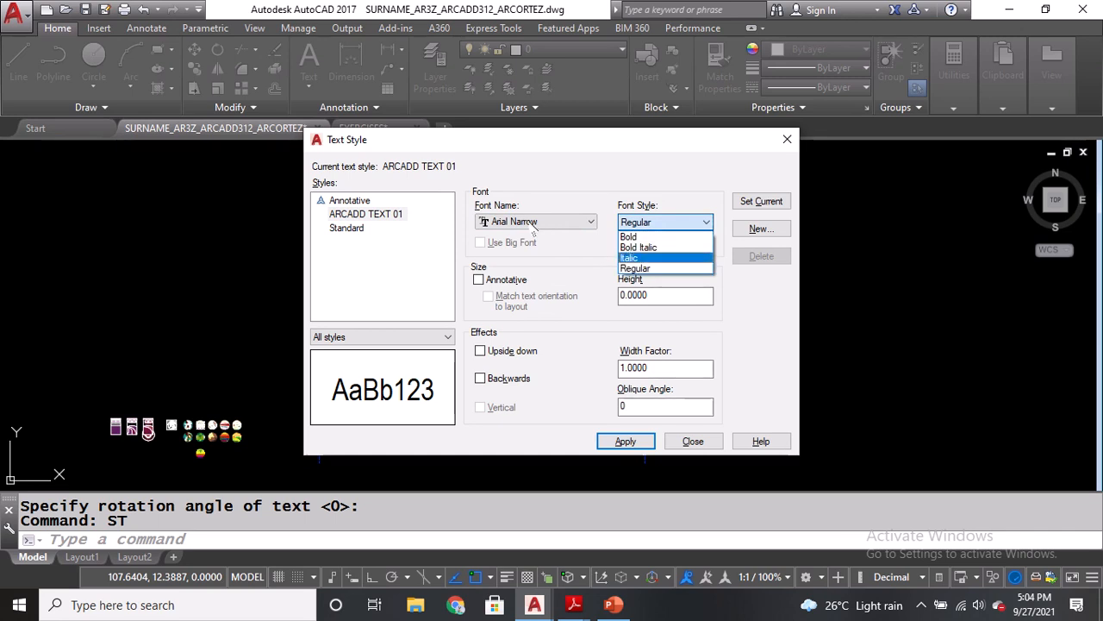
{"action": "left_click", "coordinate": [624, 268]}
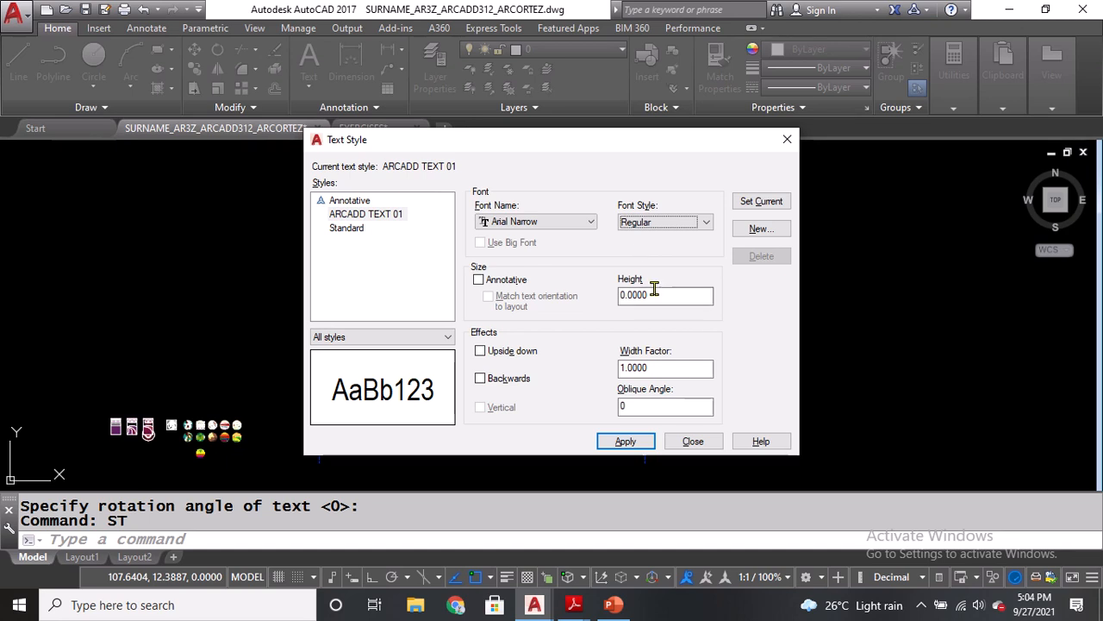
Try width factors of 2 and .7 on the ARCADD TEXT 01 style, and set the factor back to 1.0.
{"action": "double_click", "coordinate": [664, 367]}
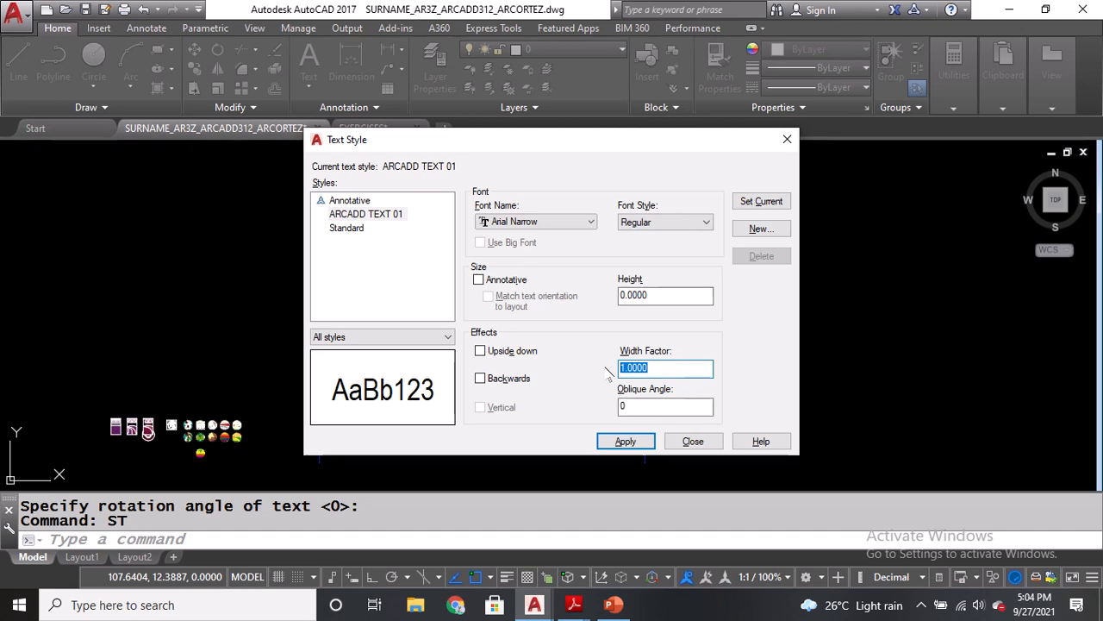
{"action": "type", "text": "2"}
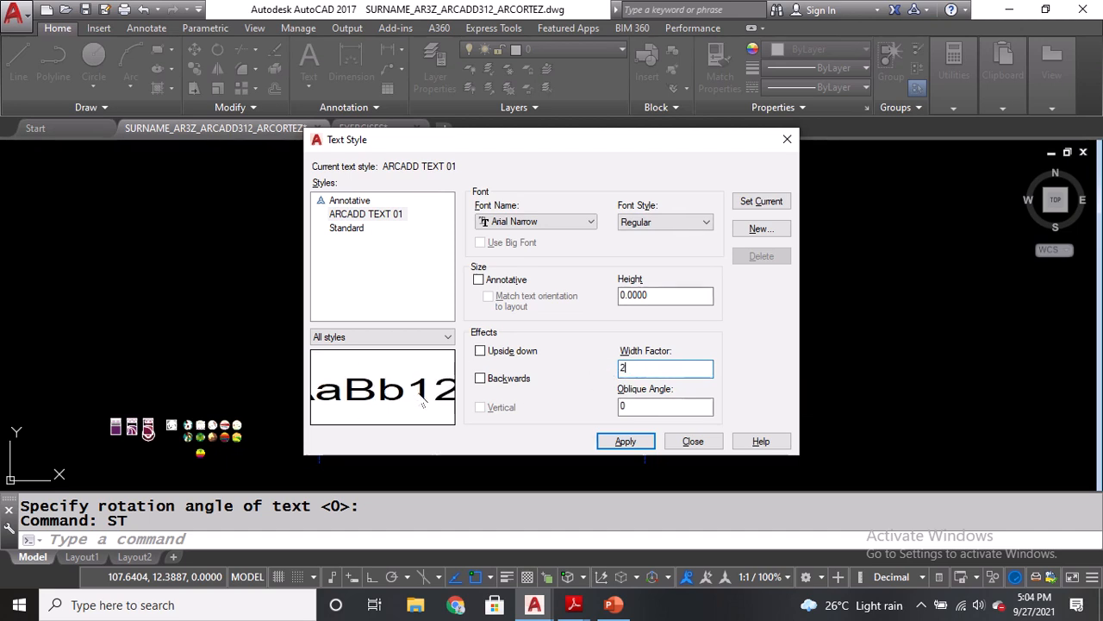
{"action": "key", "text": "BackSpace"}
{"action": "type", "text": ".7"}
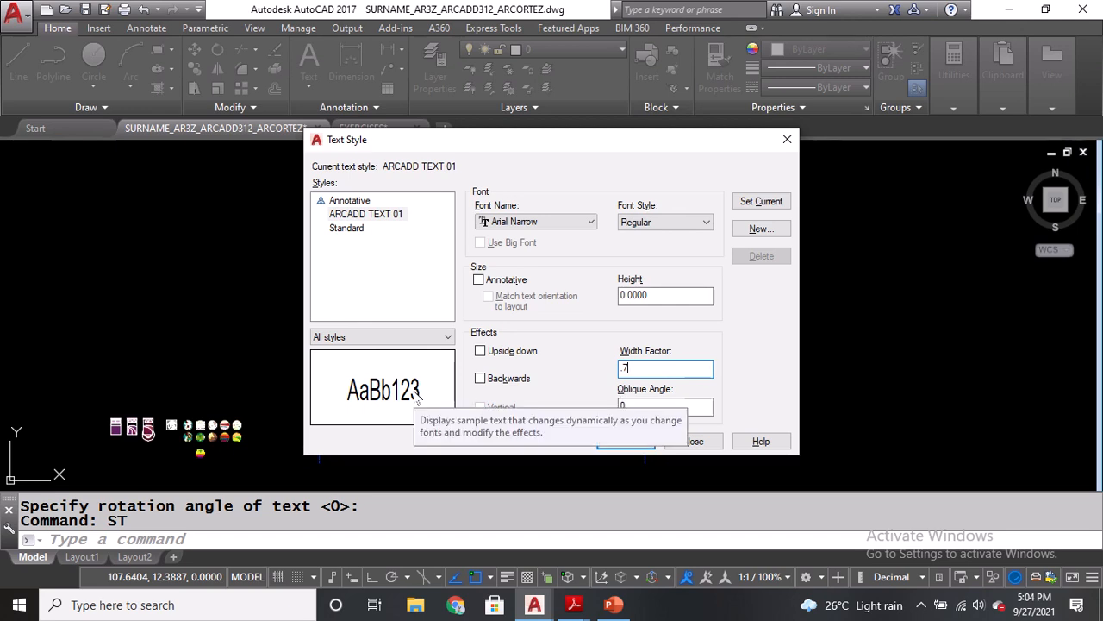
{"action": "double_click", "coordinate": [633, 368]}
{"action": "type", "text": "1.0"}
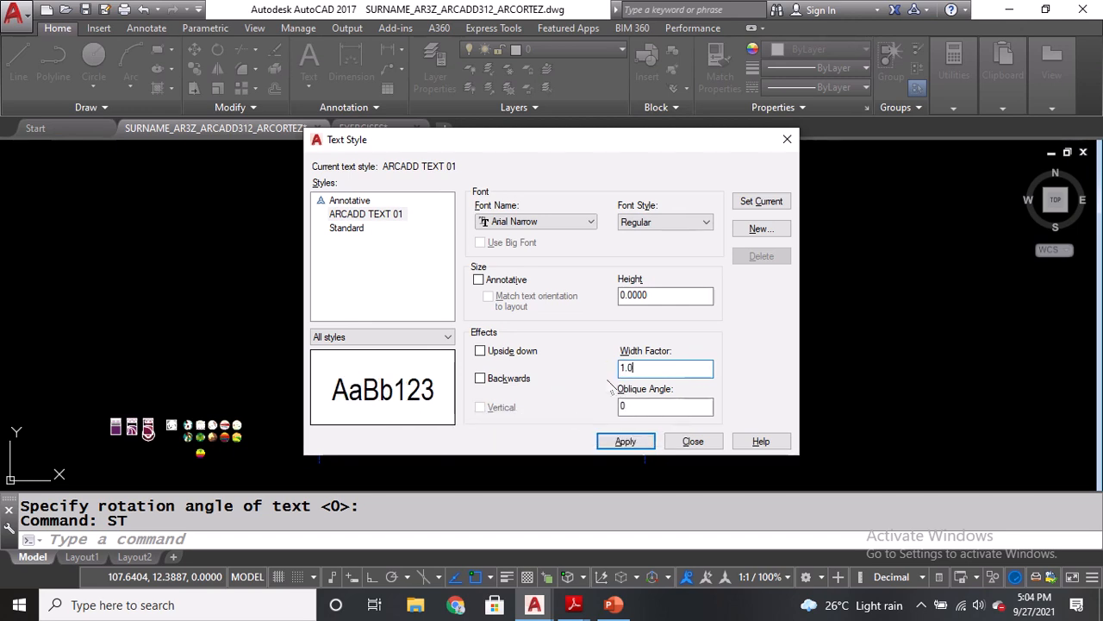
Try an oblique angle of 25 on the ARCADD TEXT 01 style, and set the angle back to 0.
{"action": "left_click", "coordinate": [631, 407]}
{"action": "key", "text": "BackSpace"}
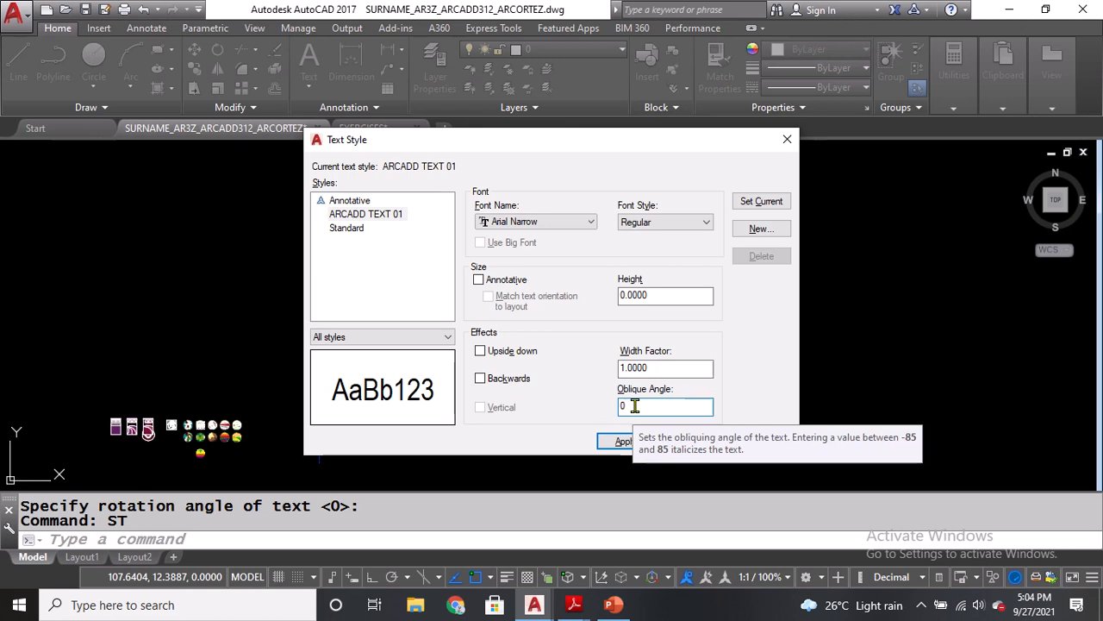
{"action": "type", "text": "25"}
{"action": "left_click", "coordinate": [625, 441]}
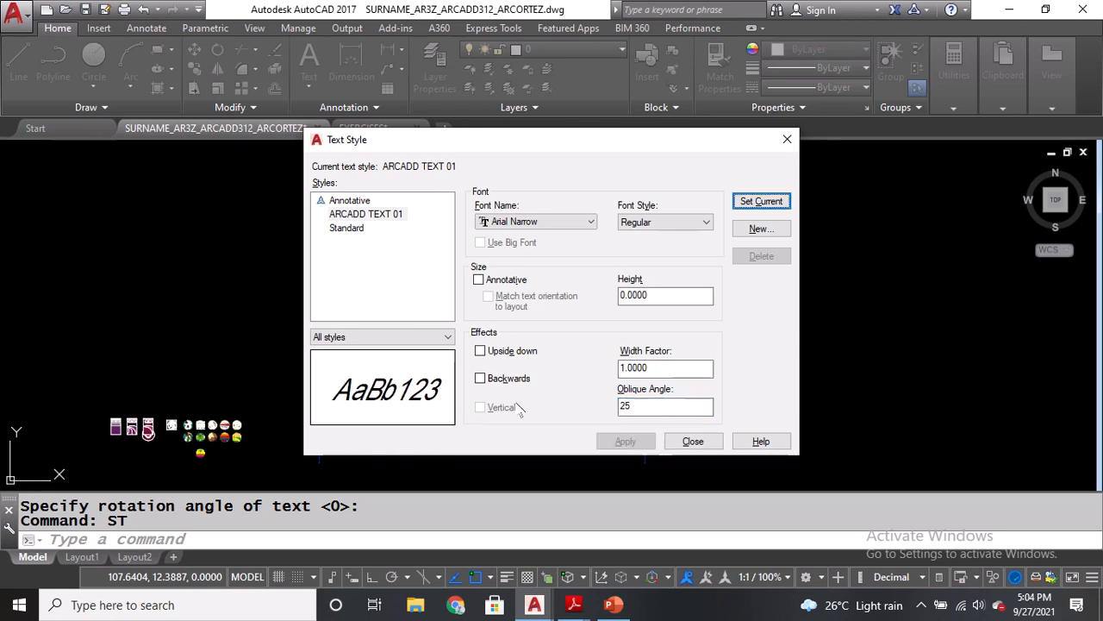
{"action": "double_click", "coordinate": [628, 405]}
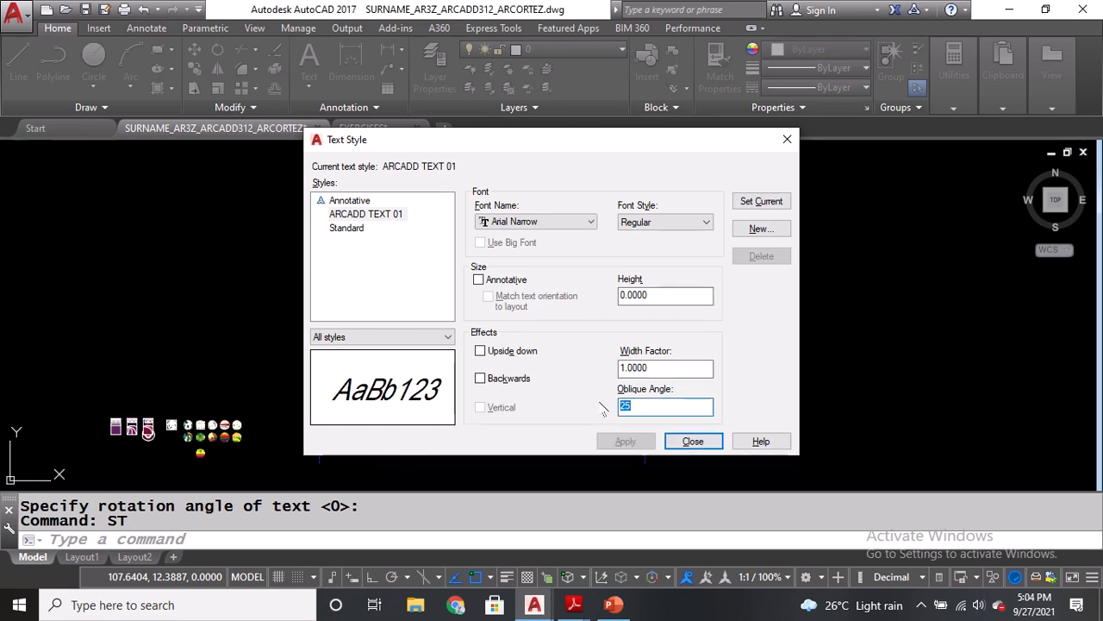
{"action": "type", "text": "0"}
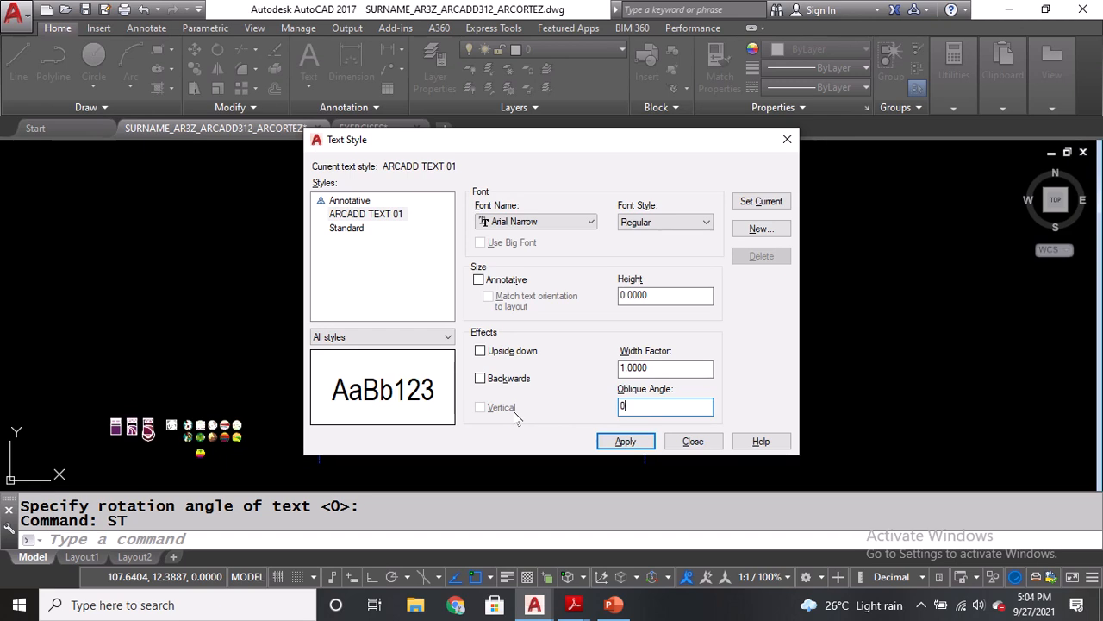
Try the Upside down and Backwards effects on ARCADD TEXT 01, turn both off, and apply the style settings.
{"action": "left_click", "coordinate": [507, 355]}
{"action": "left_click", "coordinate": [506, 380]}
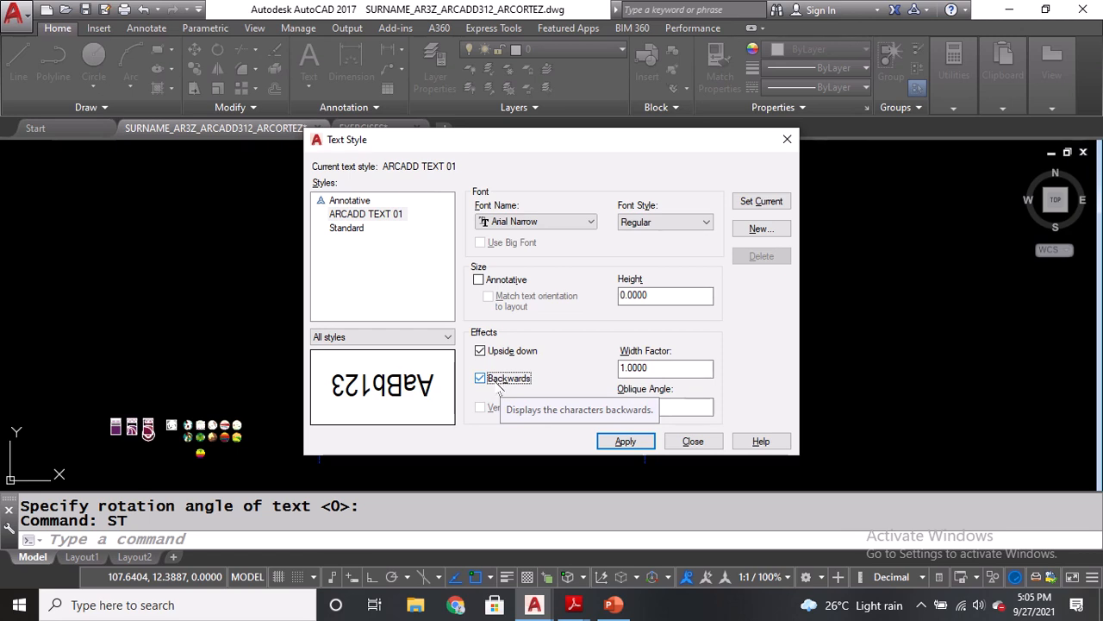
{"action": "left_click", "coordinate": [500, 384]}
{"action": "left_click", "coordinate": [504, 351]}
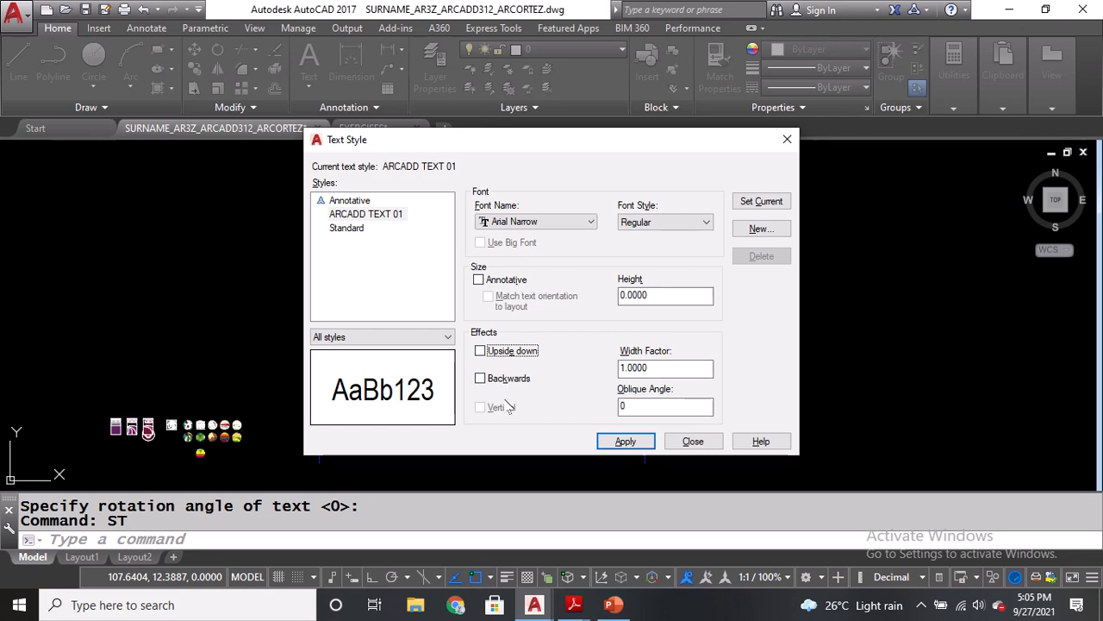
{"action": "left_click", "coordinate": [609, 444]}
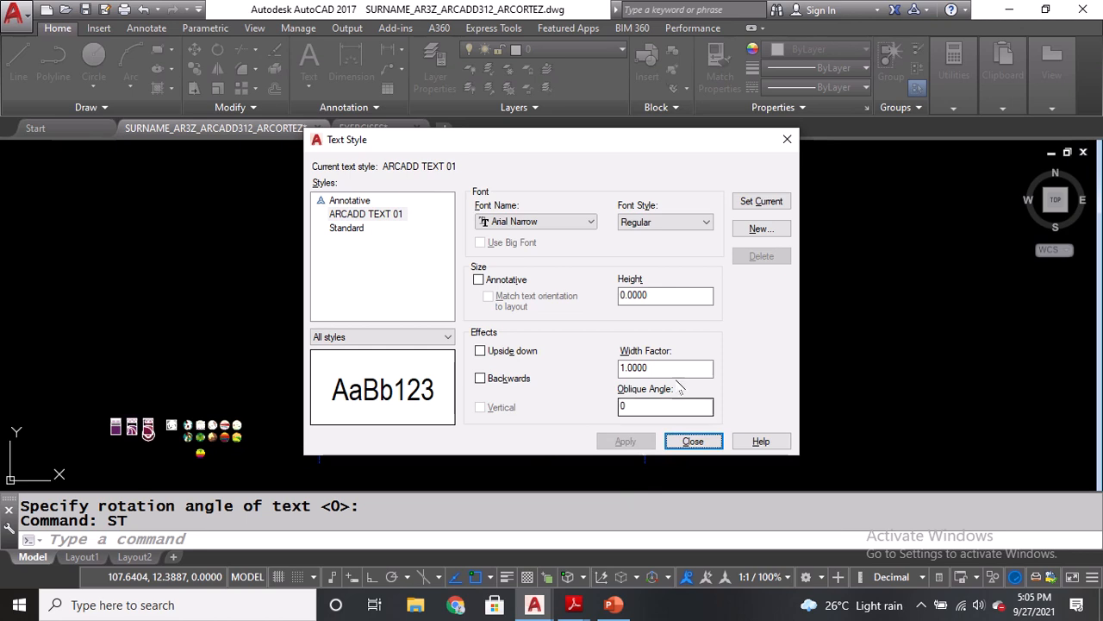
Create a second text style named ARCADD TEXT 02 based on the current style's settings.
{"action": "left_click", "coordinate": [759, 230]}
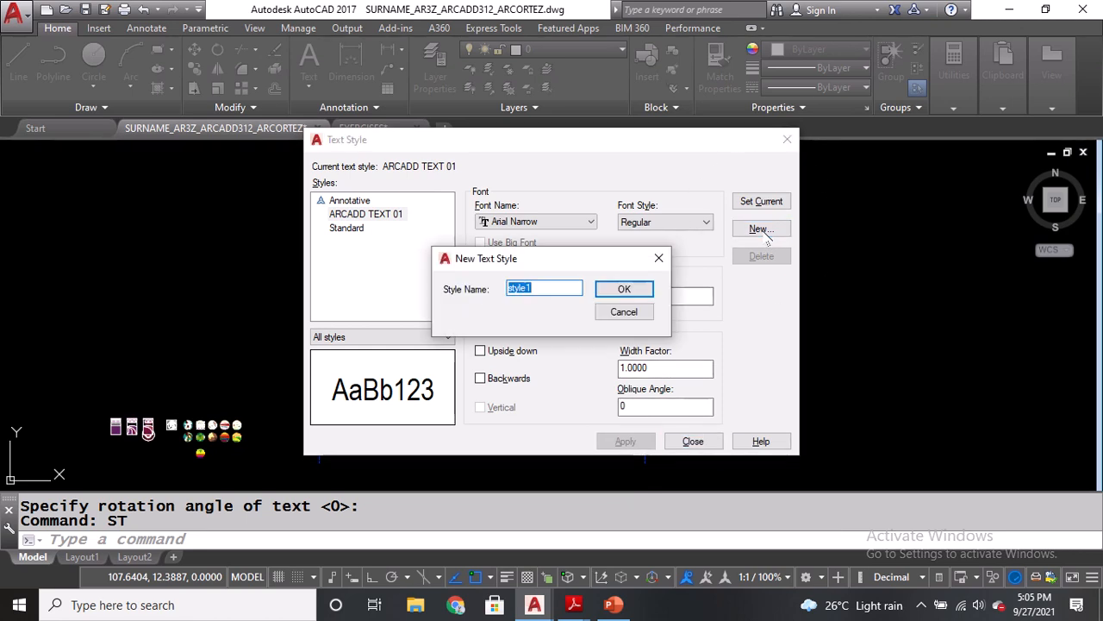
{"action": "type", "text": "ARCA"}
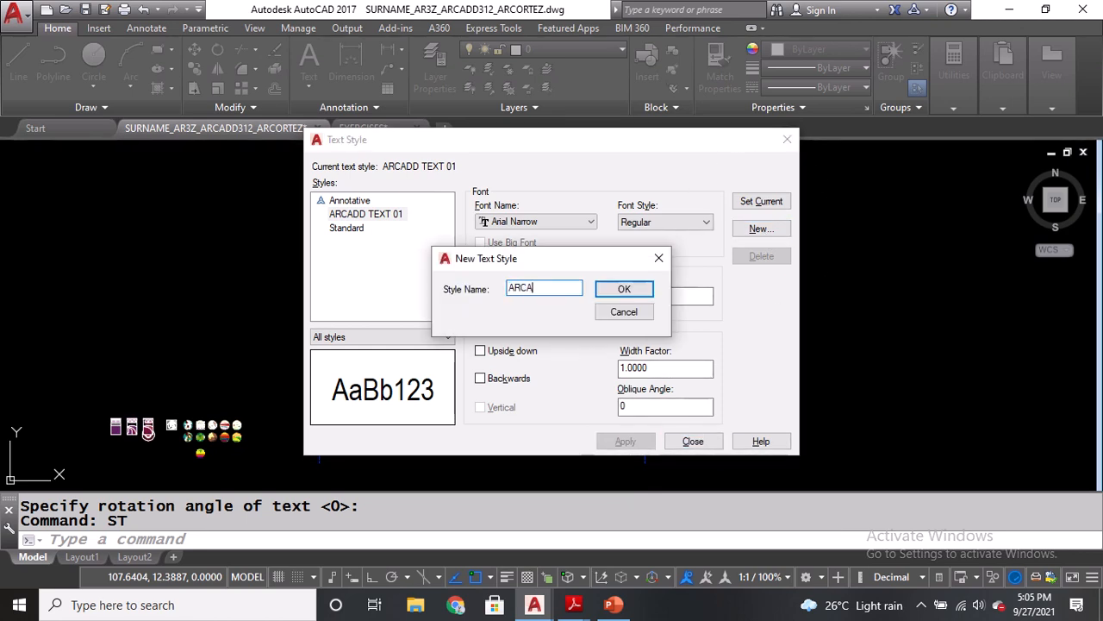
{"action": "type", "text": "DD TEXT 02"}
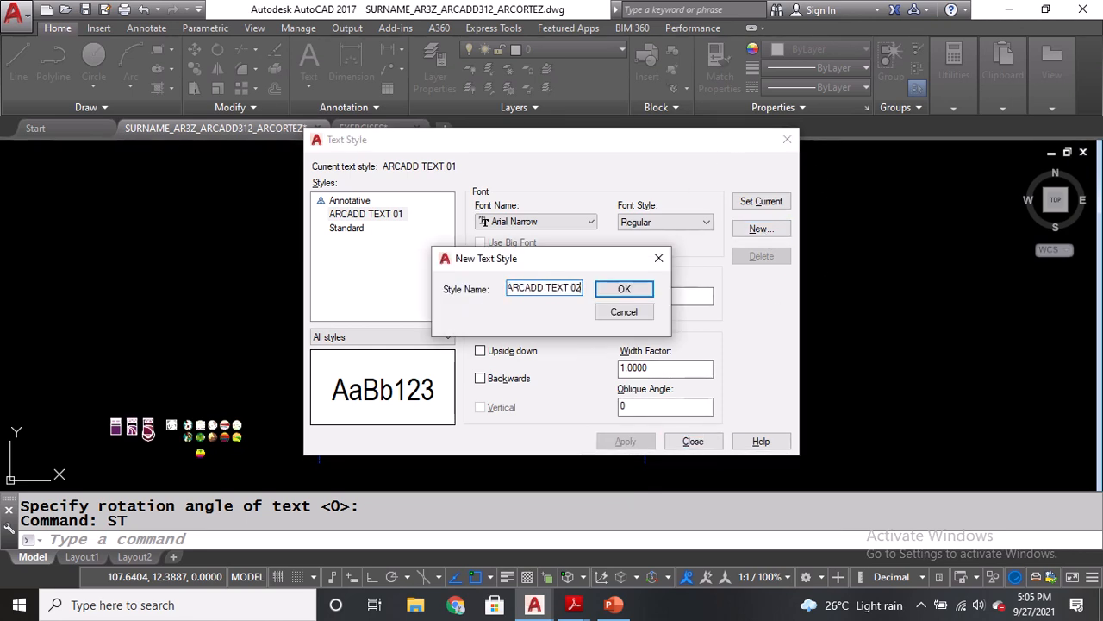
{"action": "left_click", "coordinate": [605, 292]}
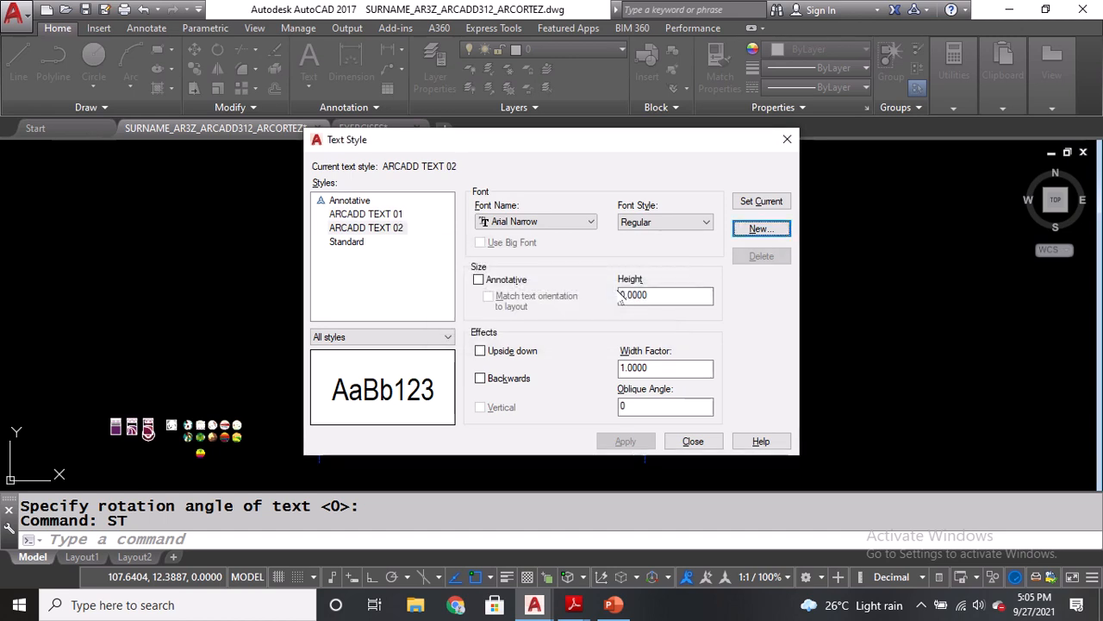
Try the Chiller font for the ARCADD TEXT 02 text style.
{"action": "left_click", "coordinate": [553, 224]}
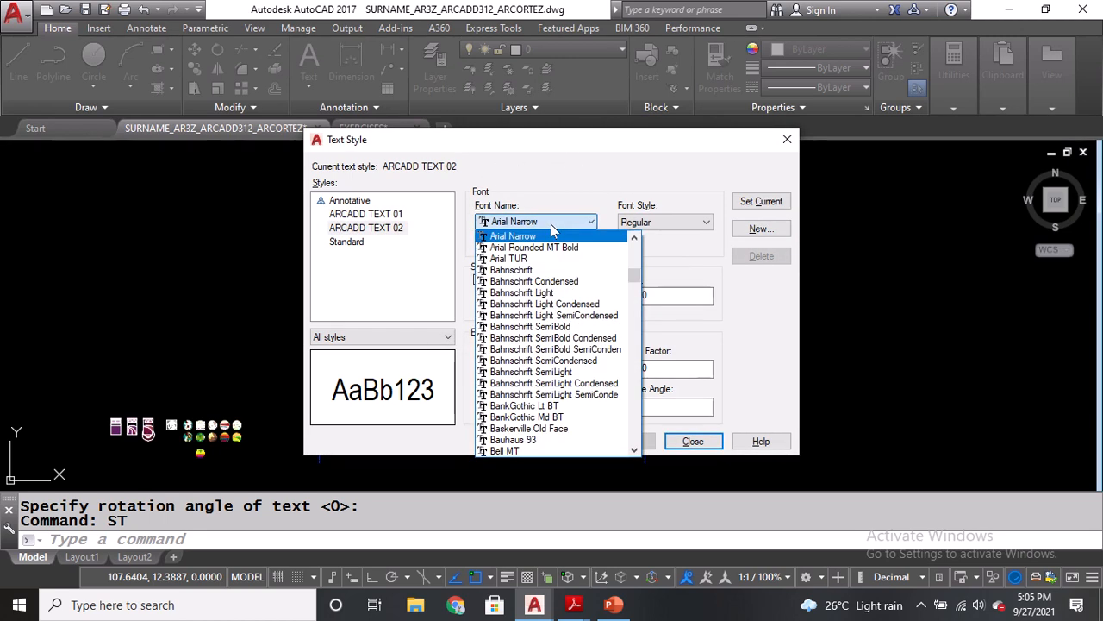
{"action": "scroll", "coordinate": [556, 323], "scroll_direction": "down", "scroll_amount": 6}
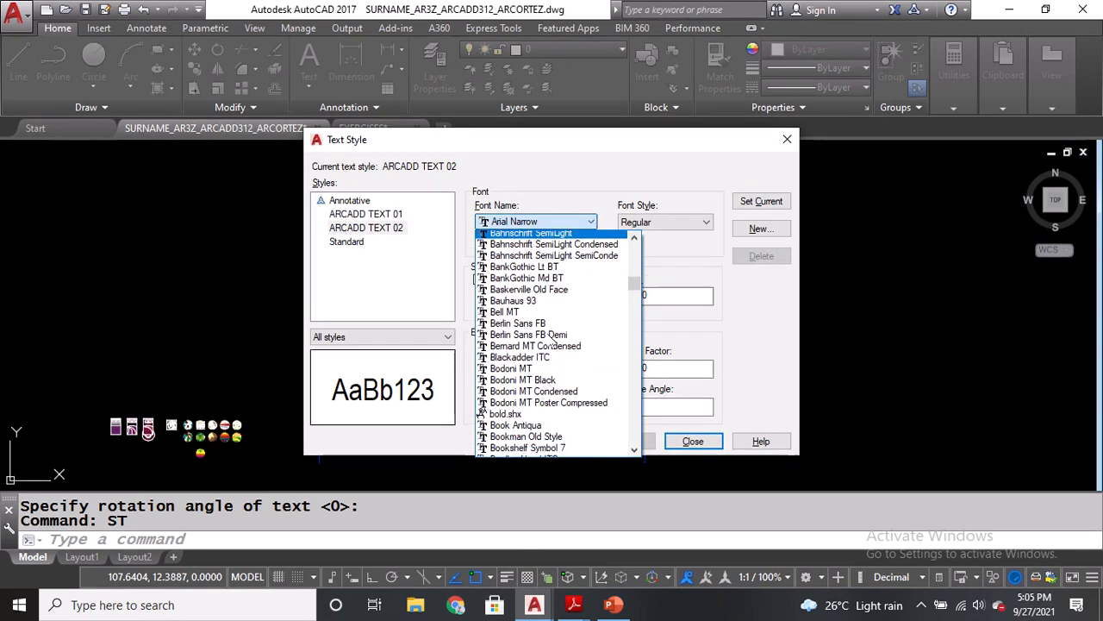
{"action": "scroll", "coordinate": [552, 342], "scroll_direction": "down", "scroll_amount": 4}
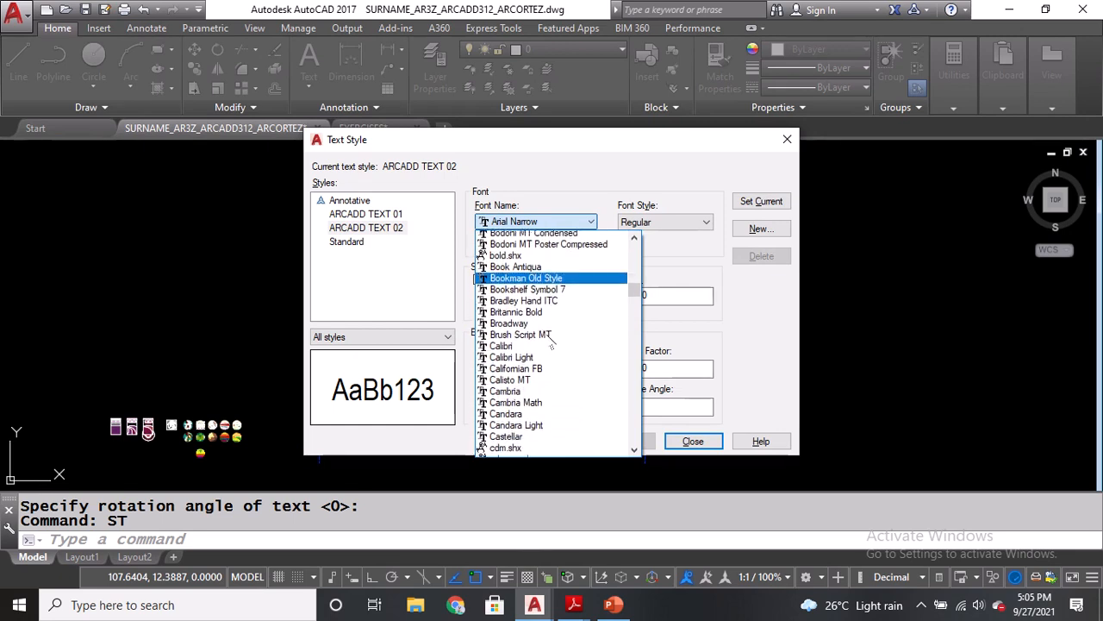
{"action": "scroll", "coordinate": [552, 342], "scroll_direction": "down", "scroll_amount": 7}
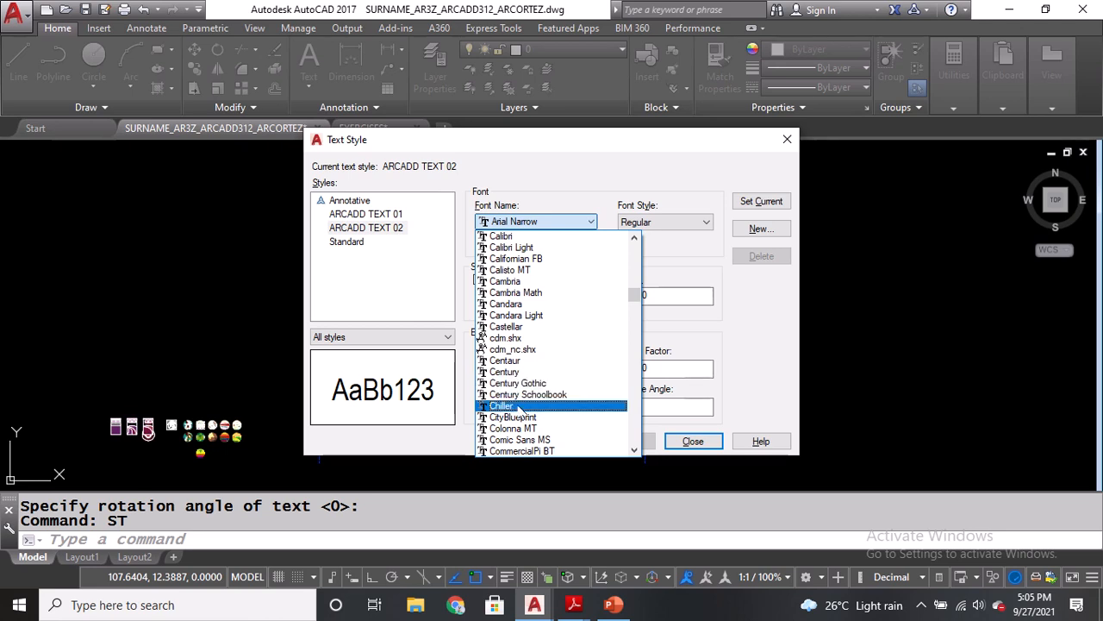
{"action": "left_click", "coordinate": [520, 406]}
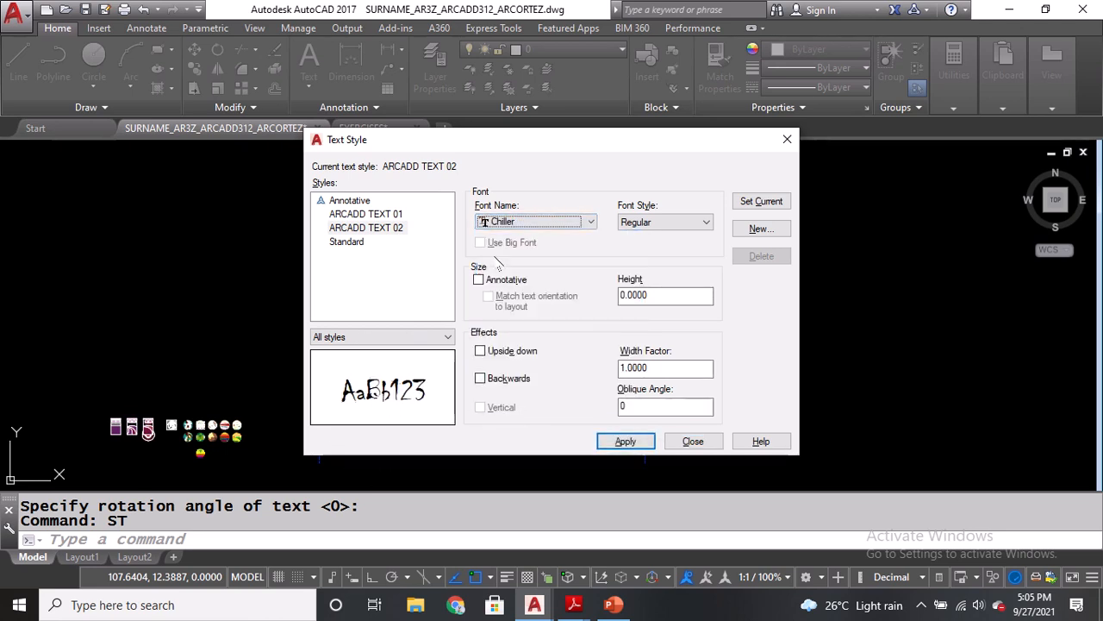
Try the Comic Sans MS font for the ARCADD TEXT 02 text style.
{"action": "left_click", "coordinate": [512, 222]}
{"action": "scroll", "coordinate": [539, 332], "scroll_direction": "down", "scroll_amount": 2}
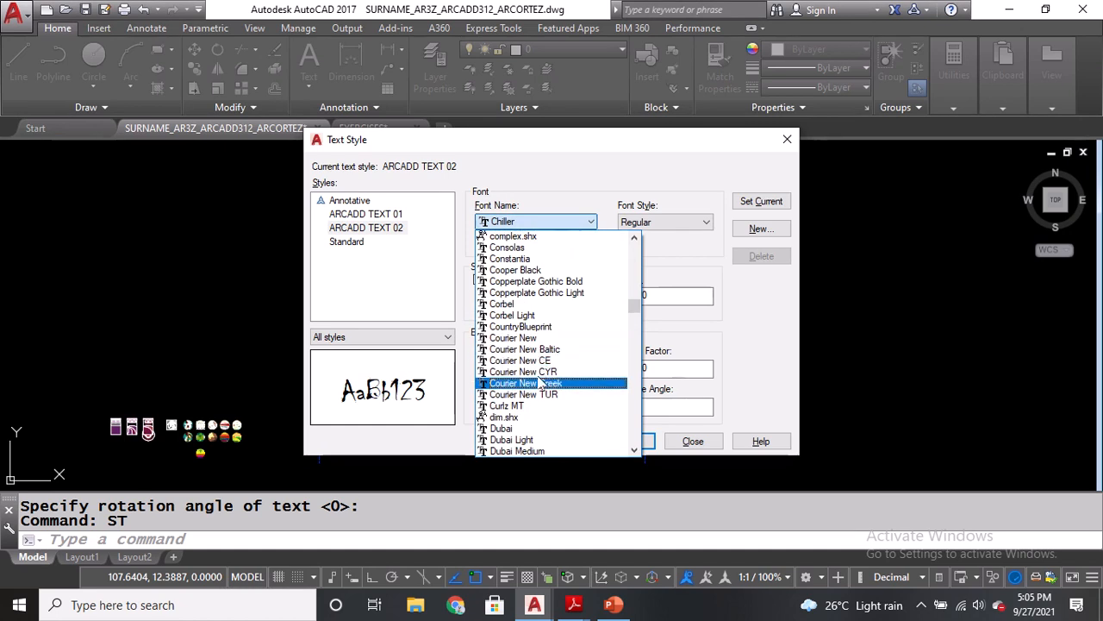
{"action": "scroll", "coordinate": [542, 382], "scroll_direction": "up", "scroll_amount": 1}
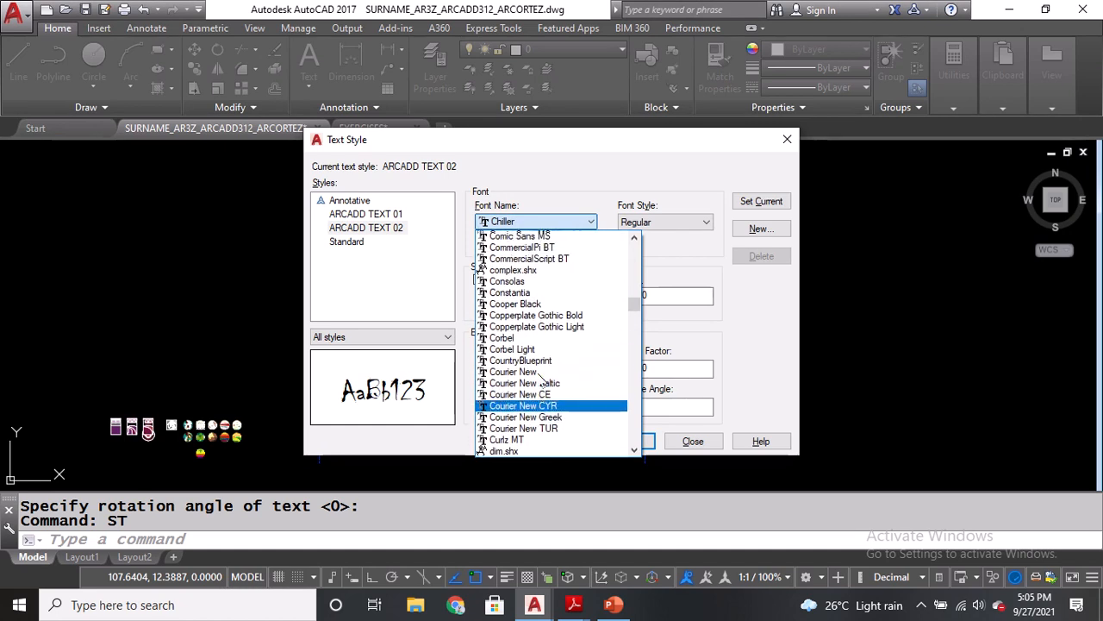
{"action": "left_click", "coordinate": [541, 236]}
Try the Forte font for the ARCADD TEXT 02 text style.
{"action": "left_click", "coordinate": [534, 222]}
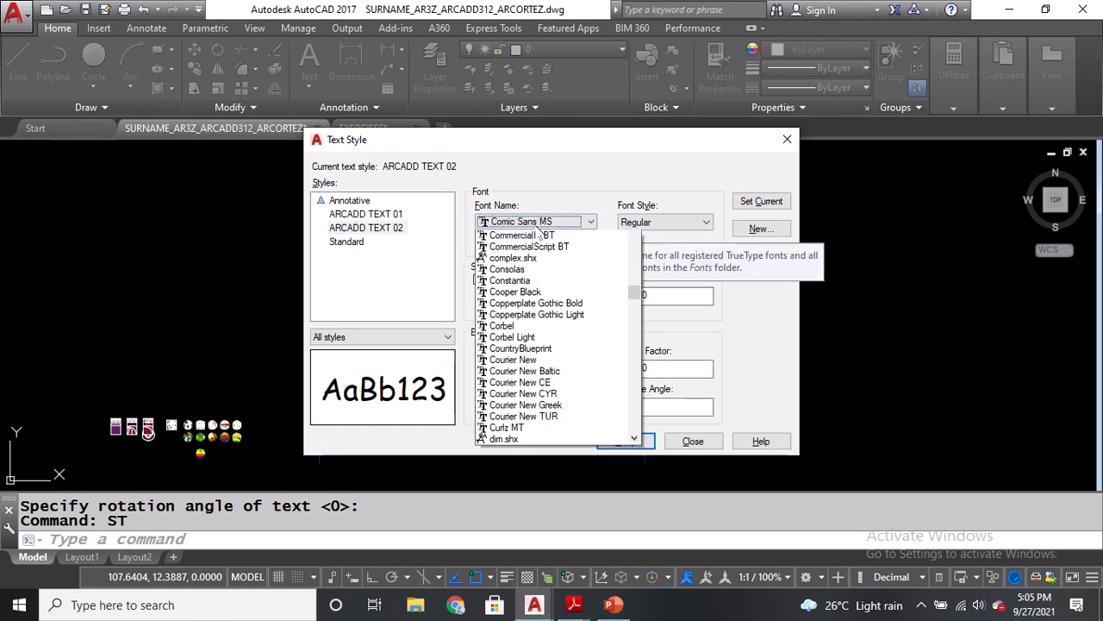
{"action": "scroll", "coordinate": [542, 388], "scroll_direction": "down", "scroll_amount": 4}
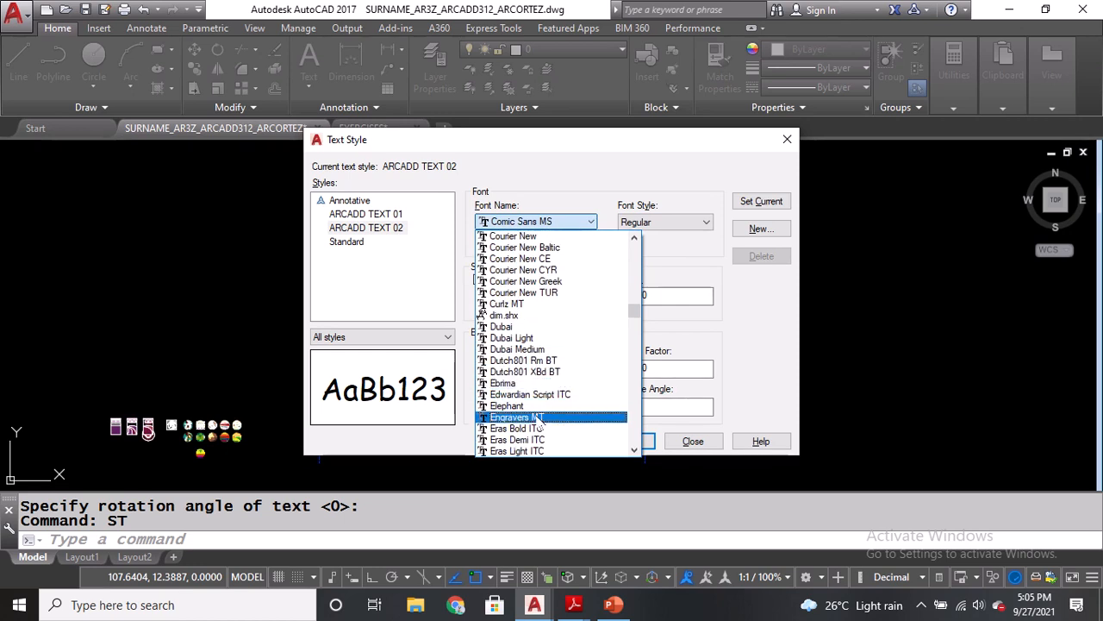
{"action": "scroll", "coordinate": [538, 397], "scroll_direction": "down", "scroll_amount": 5}
{"action": "scroll", "coordinate": [536, 420], "scroll_direction": "down", "scroll_amount": 1}
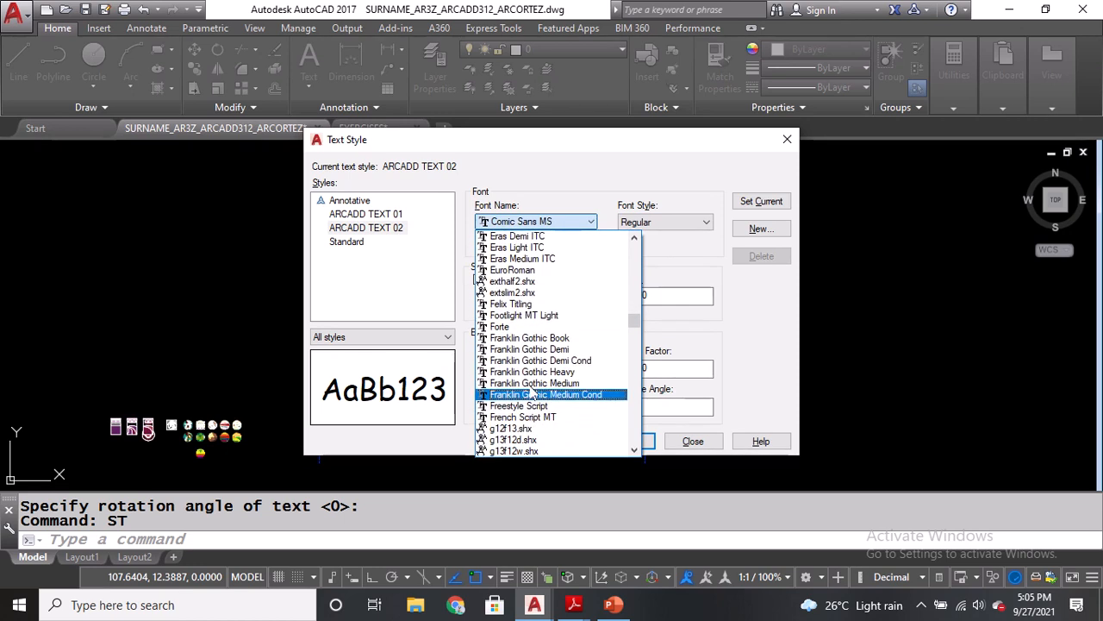
{"action": "left_click", "coordinate": [517, 337]}
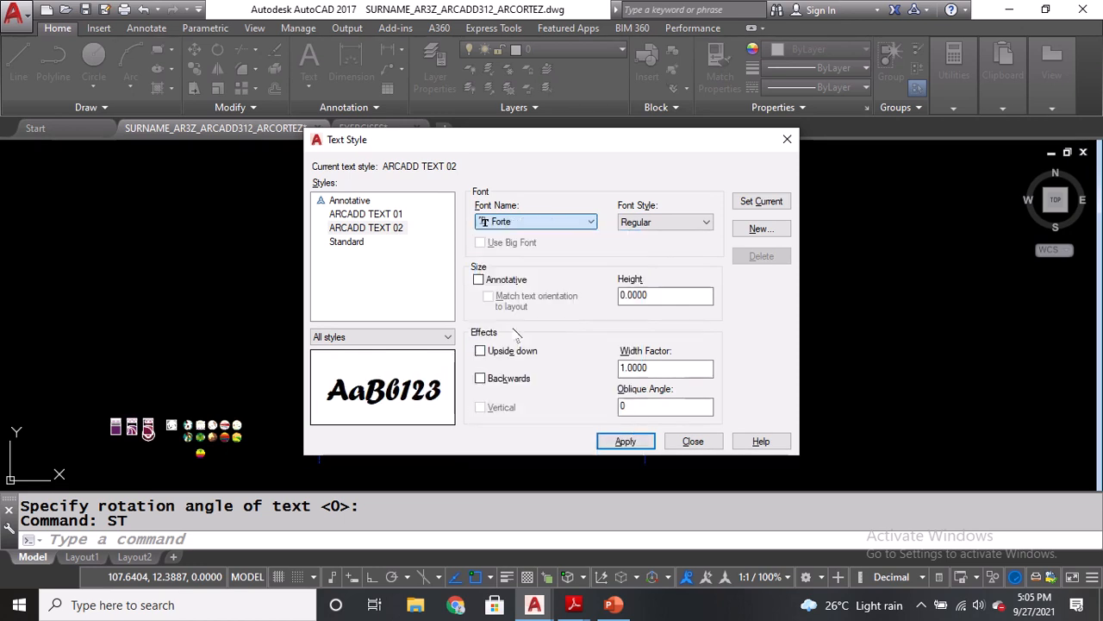
Set the ARCADD TEXT 02 style's font to Century Gothic with the Regular font style and apply the change.
{"action": "left_click", "coordinate": [534, 221]}
{"action": "scroll", "coordinate": [543, 292], "scroll_direction": "up", "scroll_amount": 3}
{"action": "scroll", "coordinate": [541, 289], "scroll_direction": "up", "scroll_amount": 7}
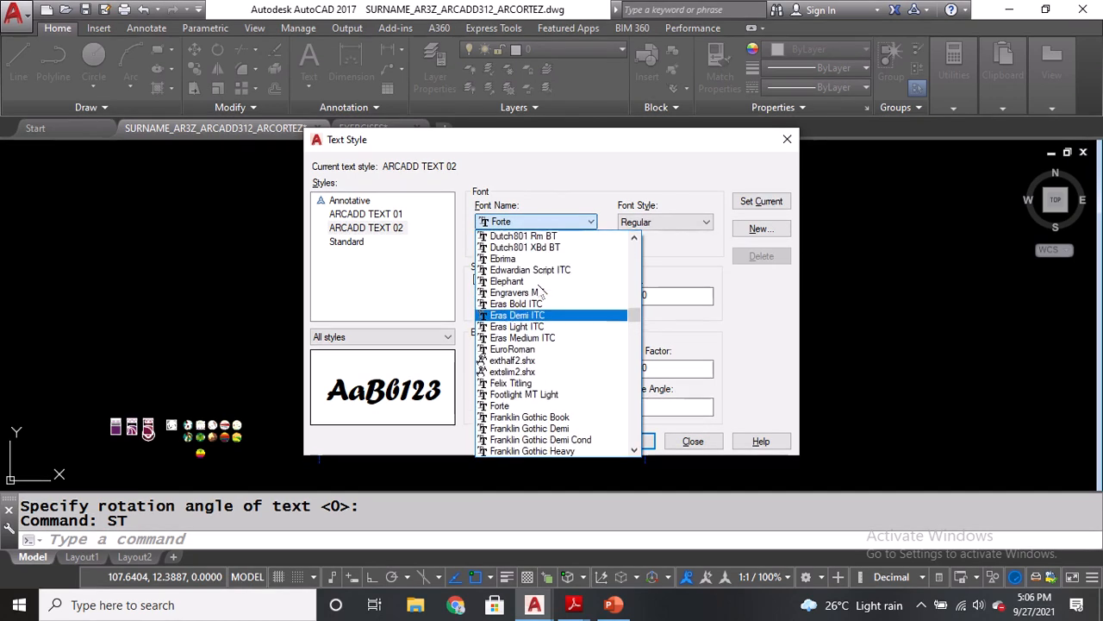
{"action": "scroll", "coordinate": [543, 300], "scroll_direction": "up", "scroll_amount": 4}
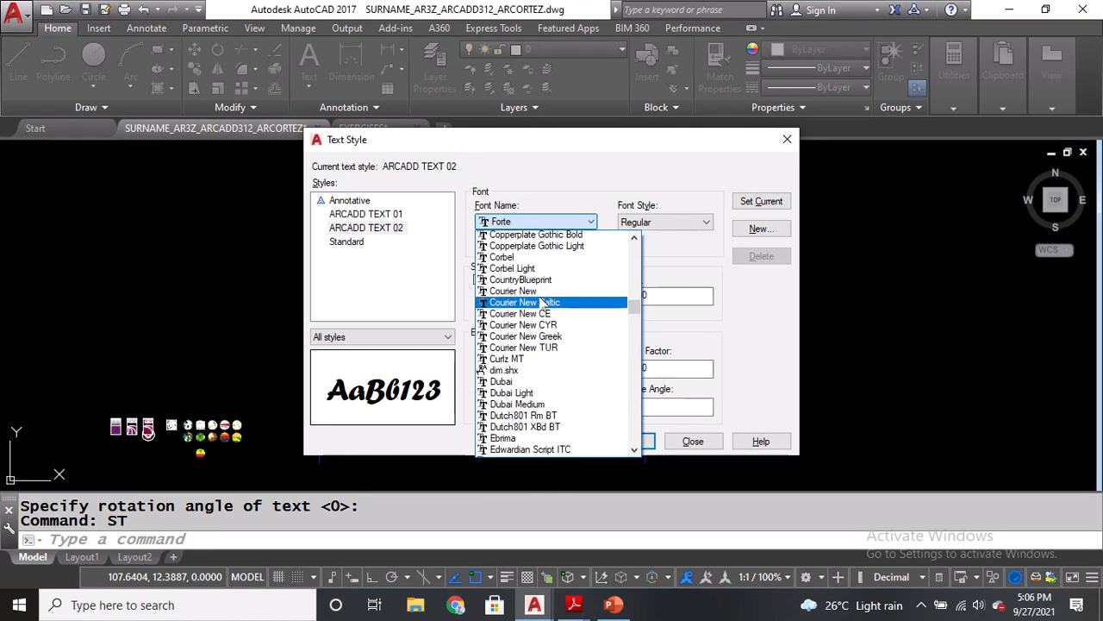
{"action": "scroll", "coordinate": [543, 299], "scroll_direction": "up", "scroll_amount": 2}
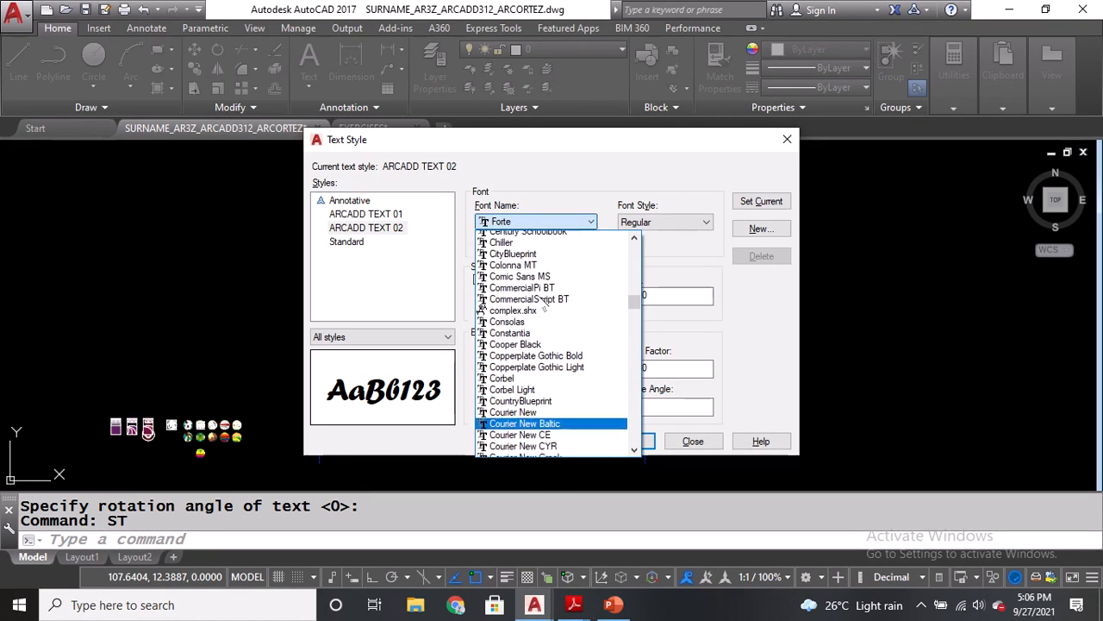
{"action": "left_click", "coordinate": [548, 261]}
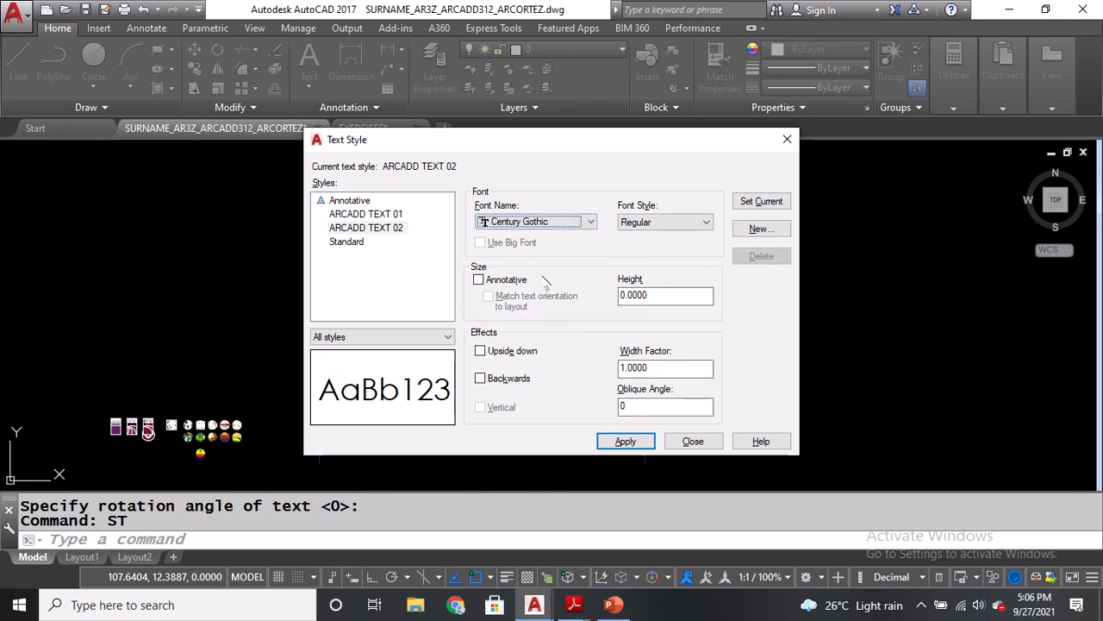
{"action": "left_click", "coordinate": [659, 222]}
{"action": "left_click", "coordinate": [651, 269]}
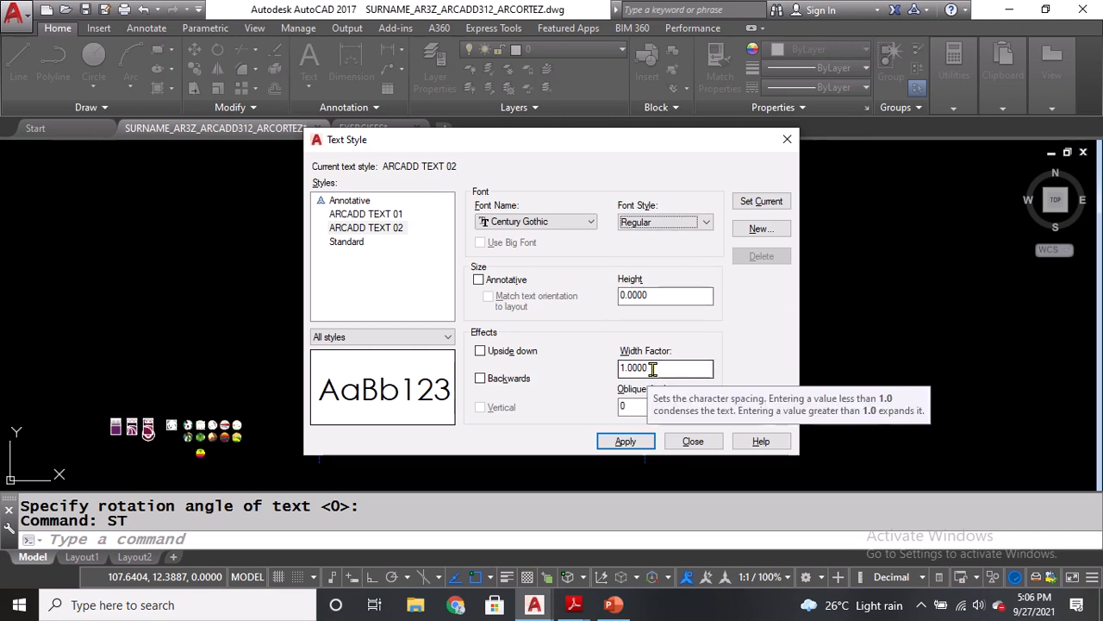
{"action": "left_click", "coordinate": [622, 406]}
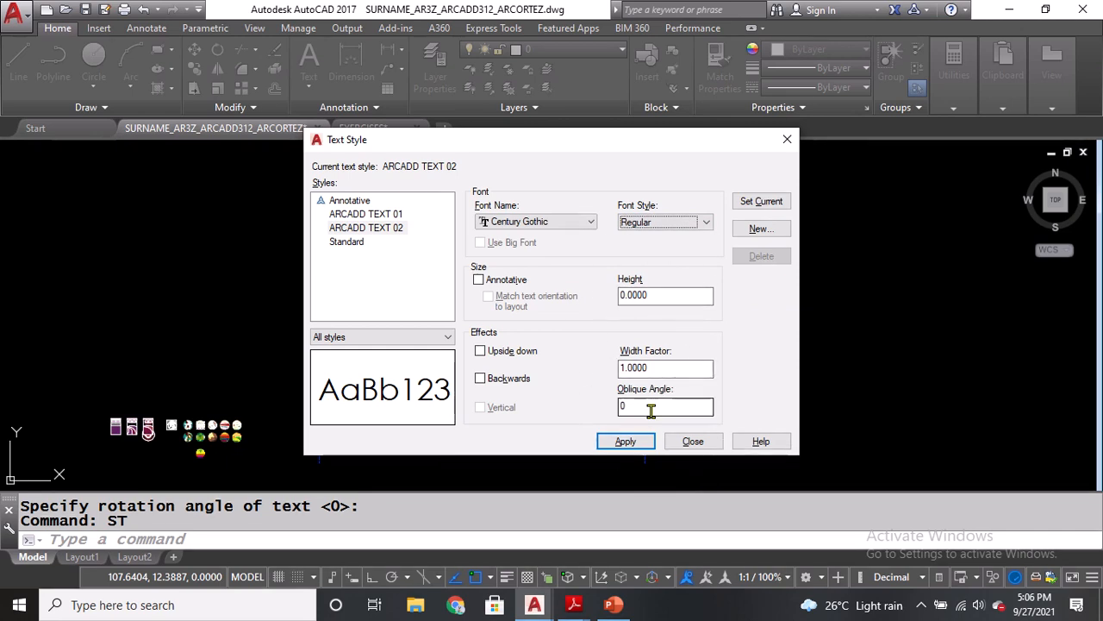
{"action": "left_click", "coordinate": [627, 442]}
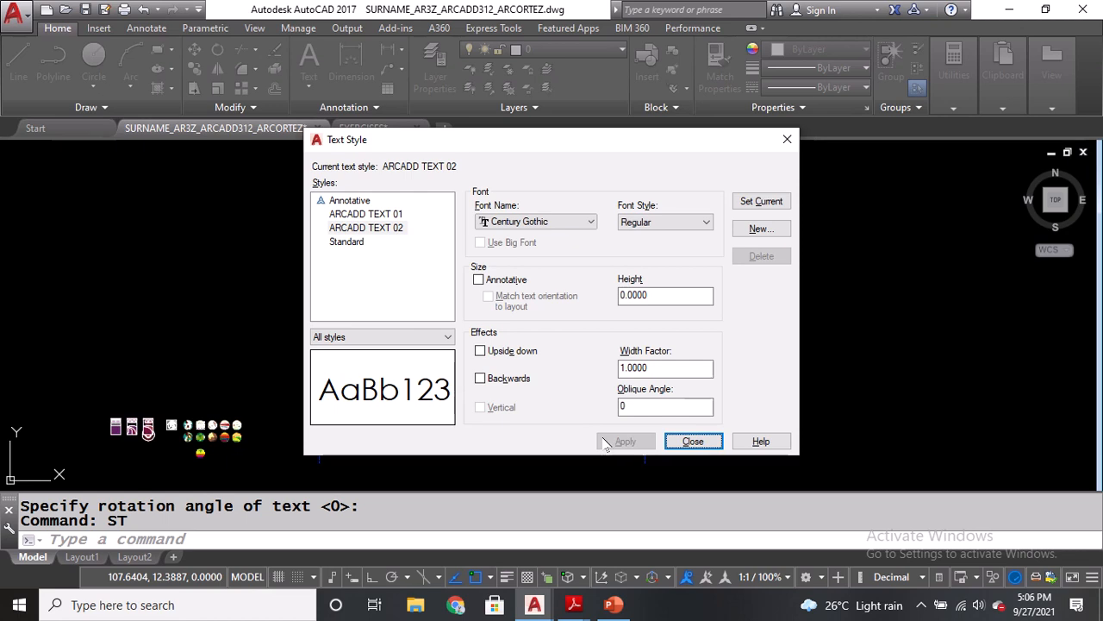
Make ARCADD TEXT 01 the current text style and TEXT the current layer.
{"action": "left_click", "coordinate": [376, 216]}
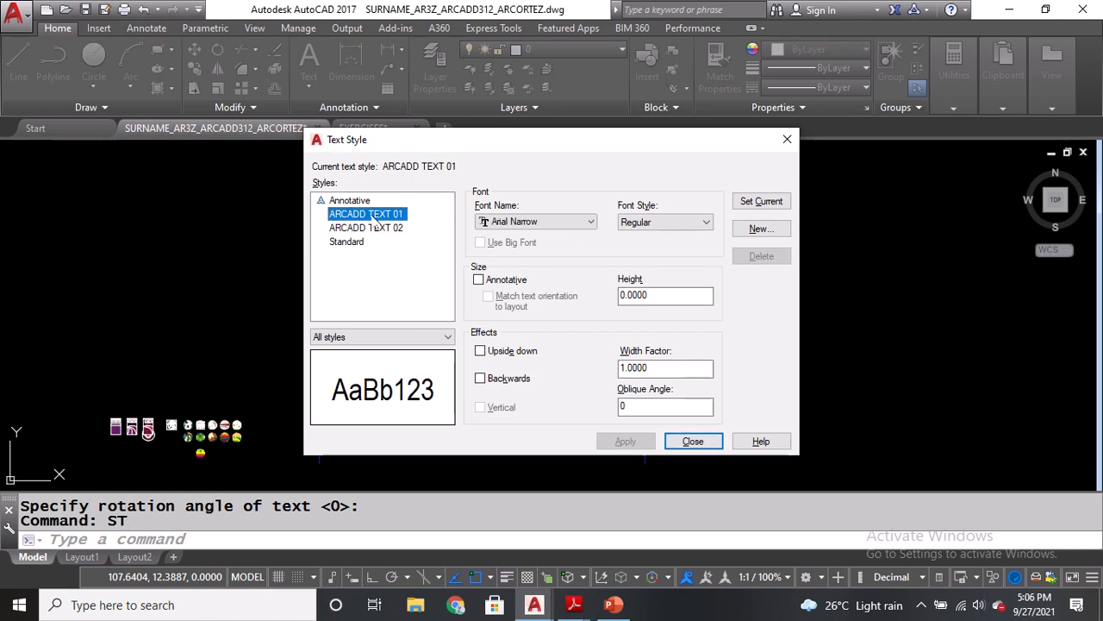
{"action": "left_click", "coordinate": [750, 204]}
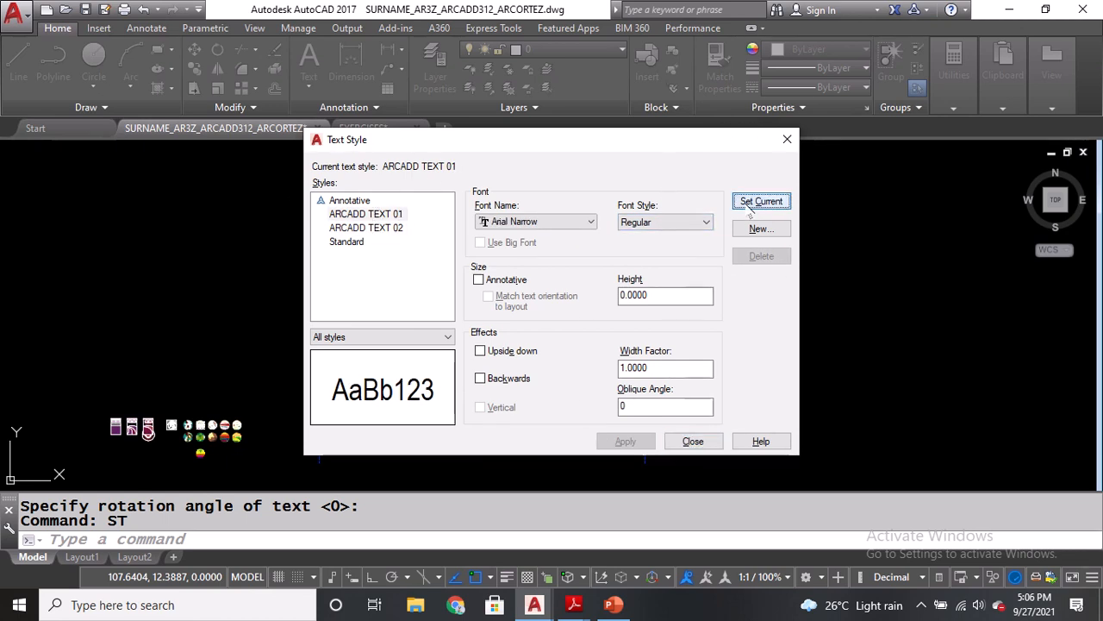
{"action": "left_click", "coordinate": [693, 440]}
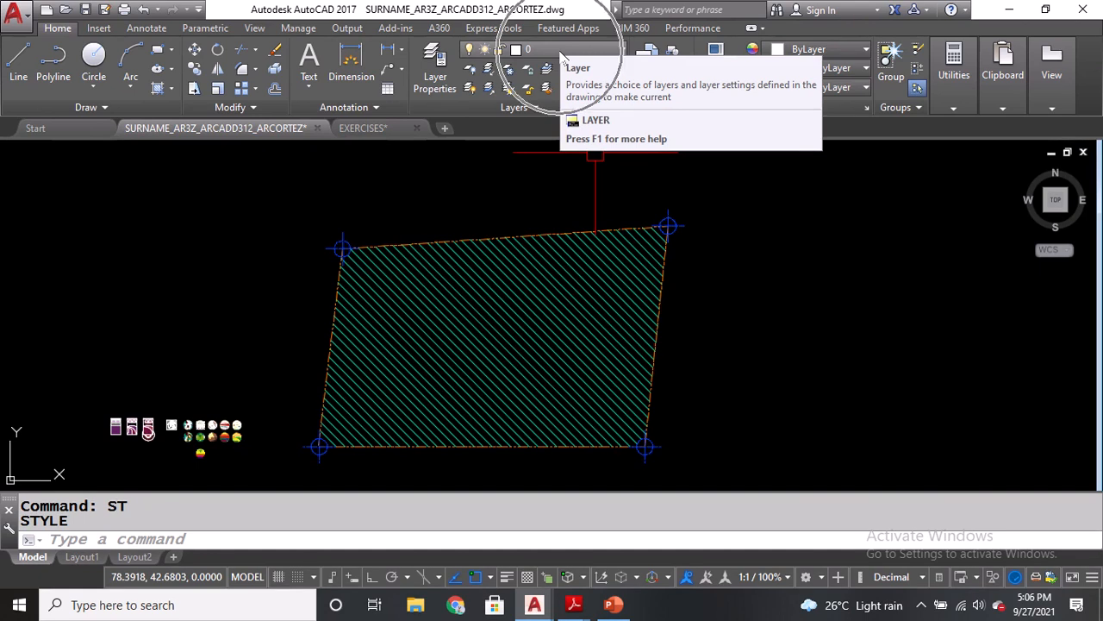
{"action": "left_click", "coordinate": [561, 54]}
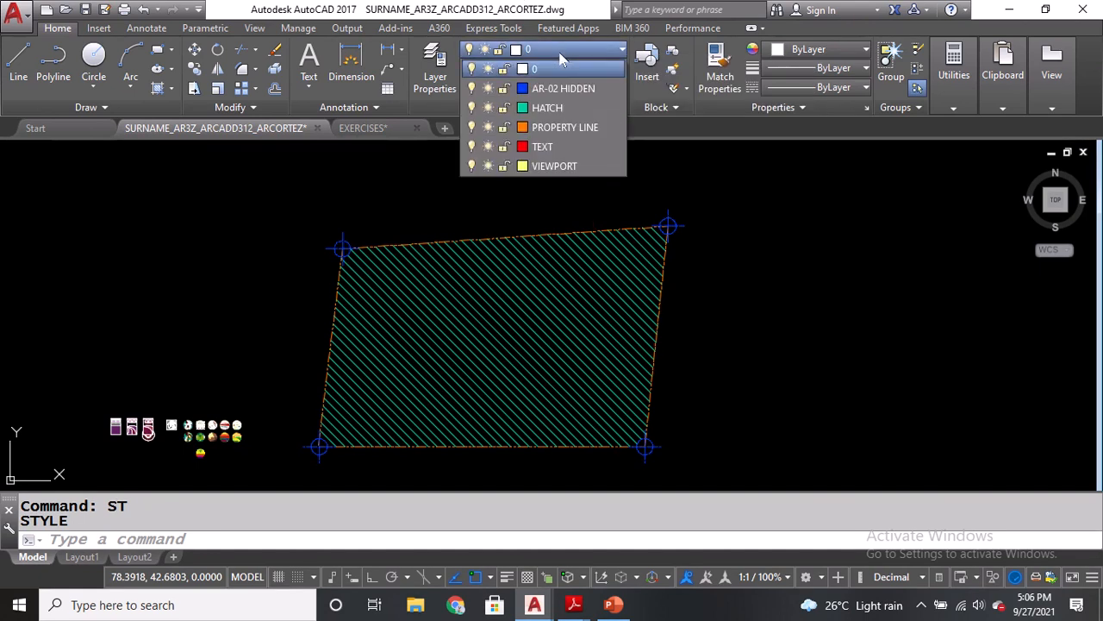
{"action": "left_click", "coordinate": [547, 148]}
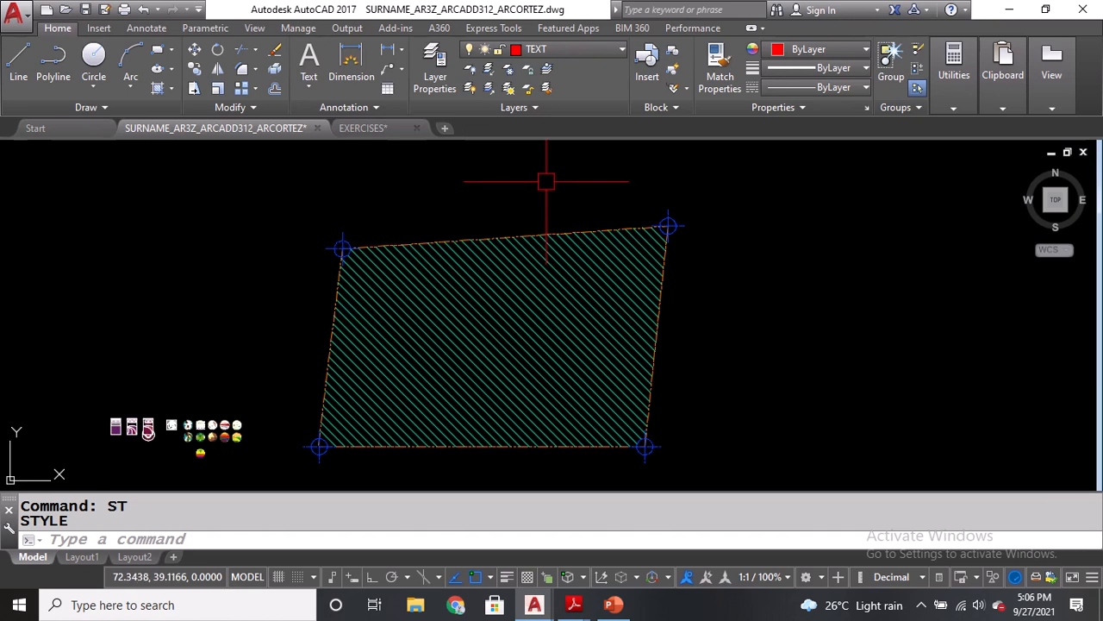
Place the left-justified single-line text "PT. 01" just below the lot's lower-left corner circle, with height 0.40 and rotation 0.
{"action": "middle_click_drag", "start_coordinate": [552, 217], "coordinate": [585, 176]}
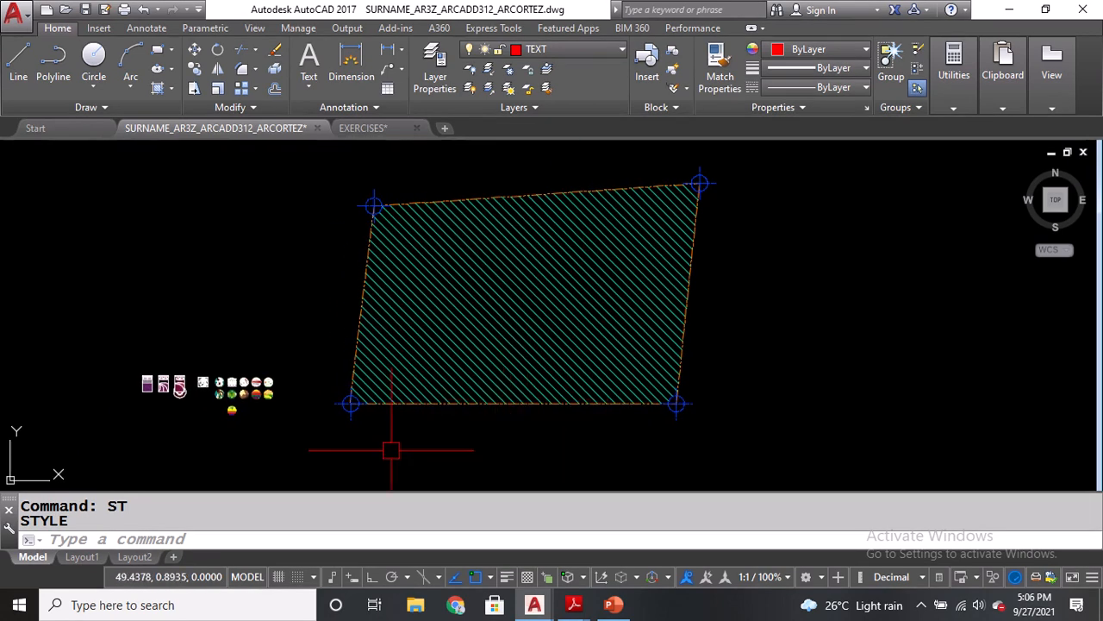
{"action": "type", "text": "DT"}
{"action": "key", "text": "Return"}
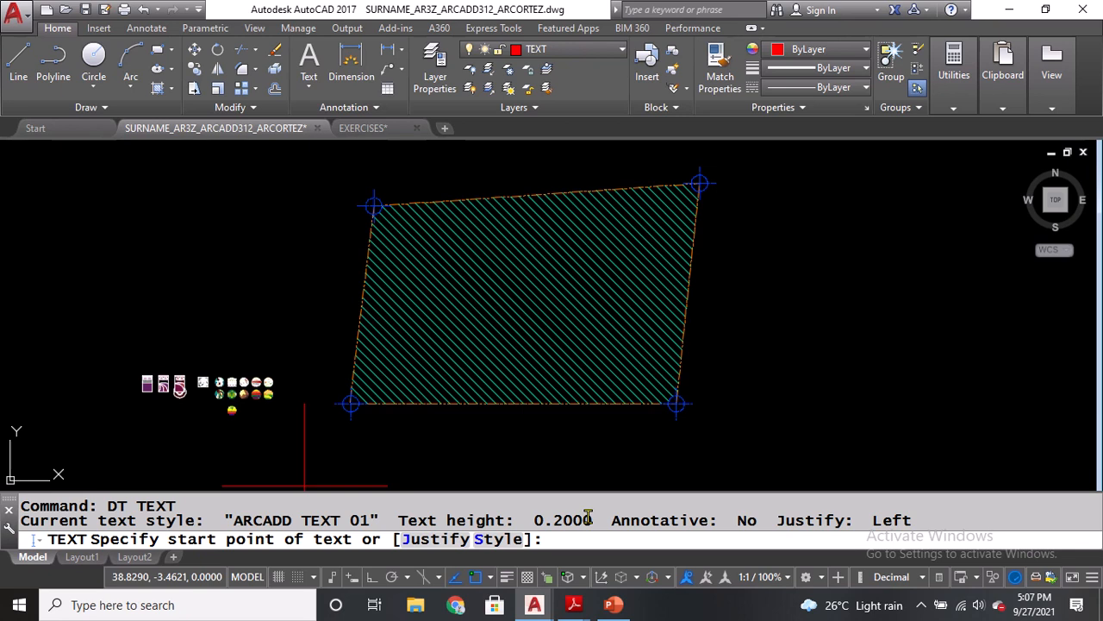
{"action": "left_click", "coordinate": [445, 540]}
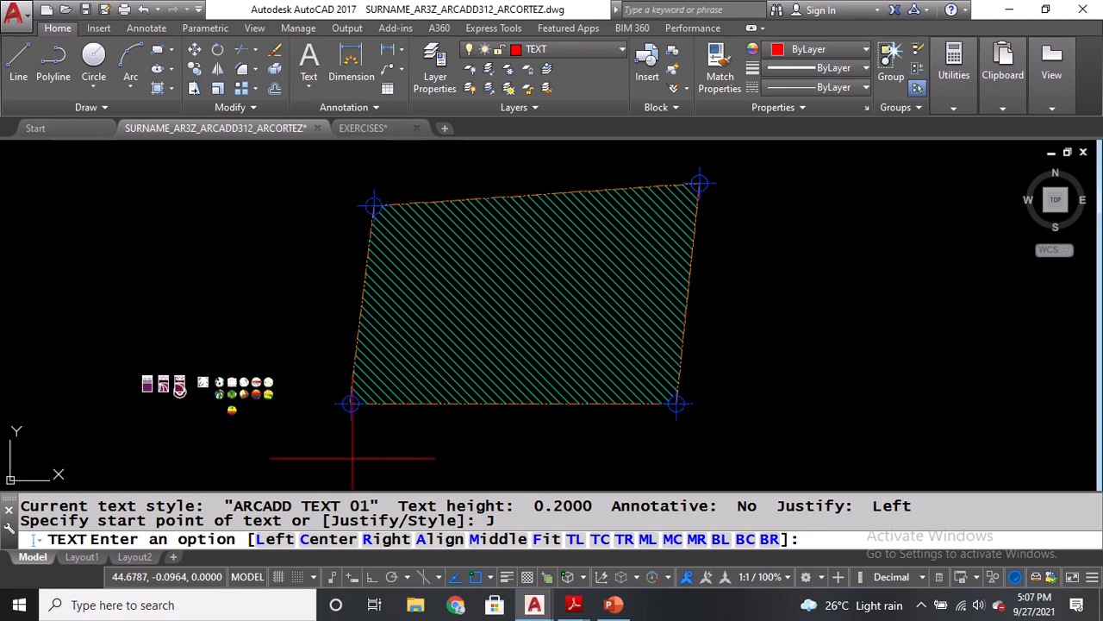
{"action": "left_click", "coordinate": [273, 540]}
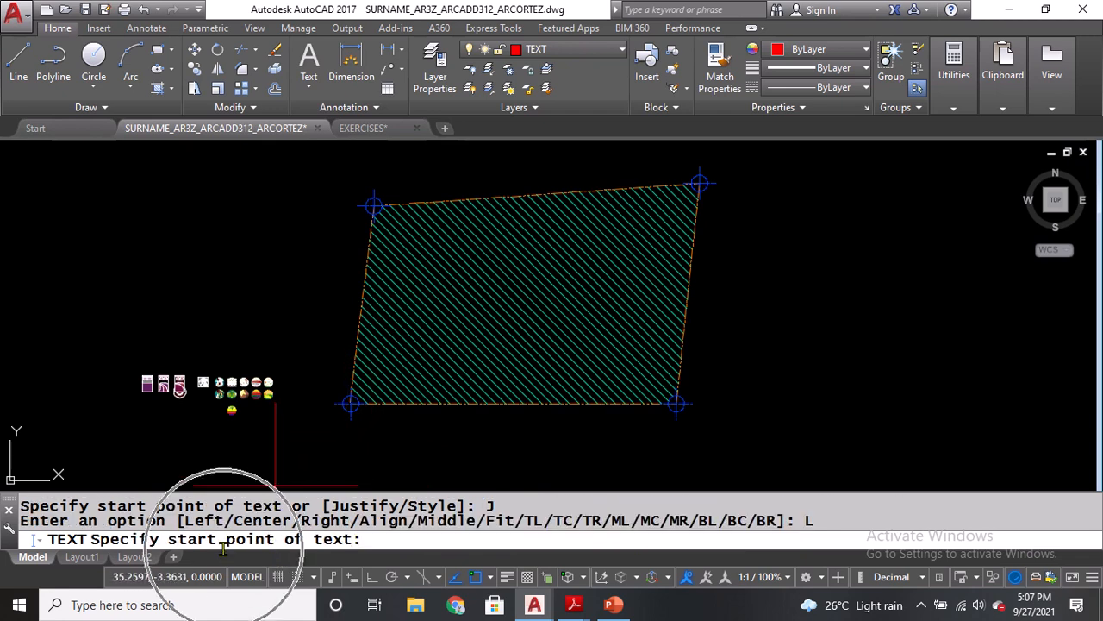
{"action": "left_click", "coordinate": [349, 433]}
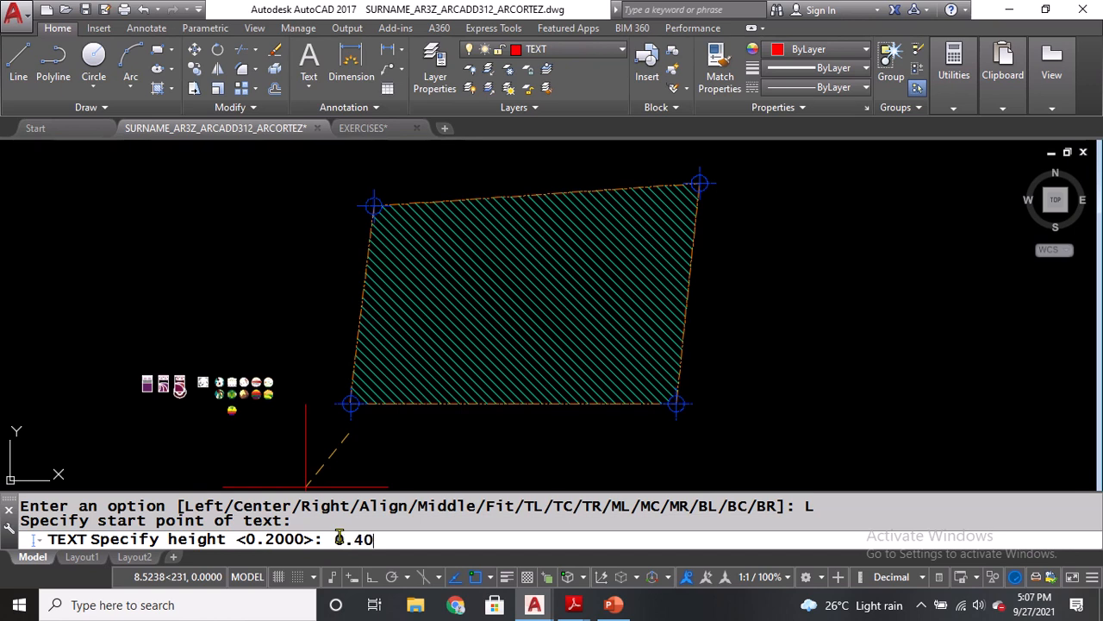
{"action": "type", "text": "0.40"}
{"action": "key", "text": "Return"}
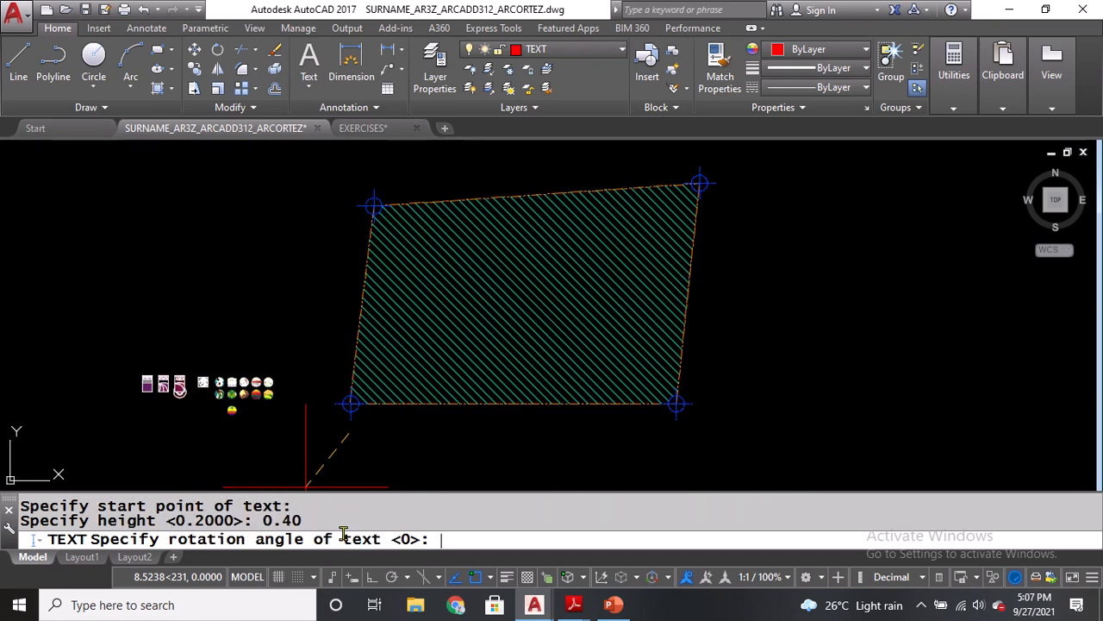
{"action": "left_click", "coordinate": [366, 531]}
{"action": "key", "text": "Return"}
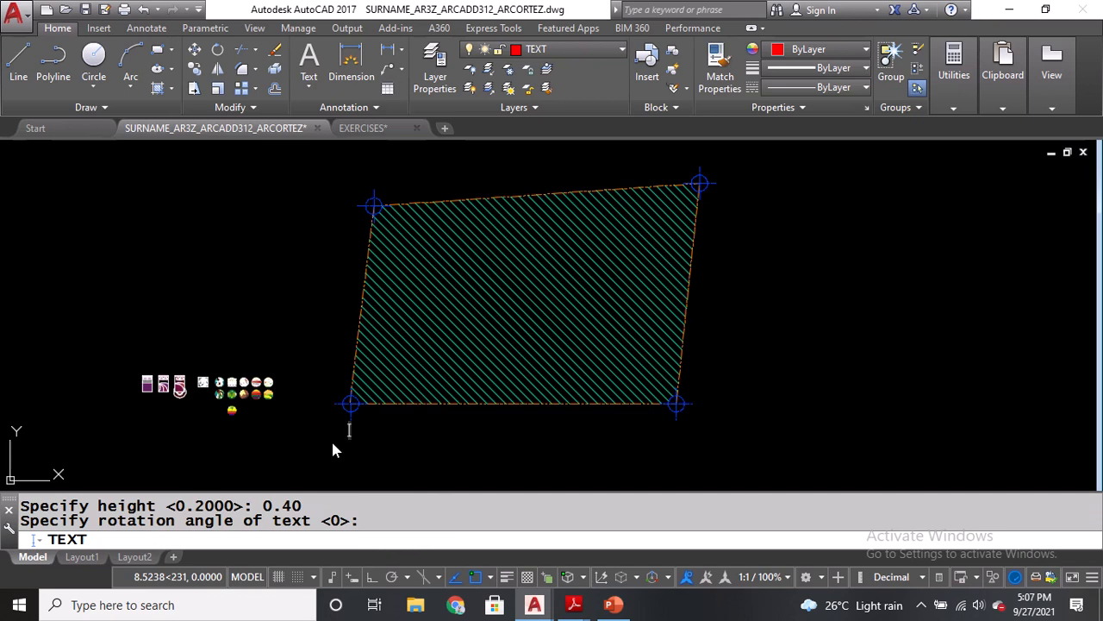
{"action": "type", "text": "PT. 01"}
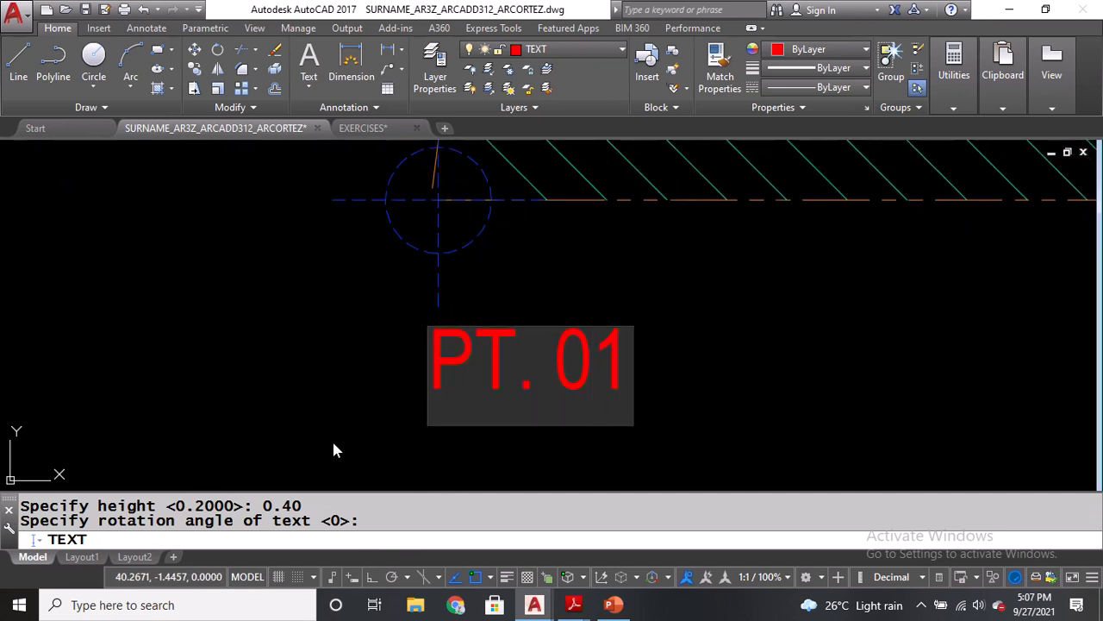
{"action": "key", "text": "Return"}
{"action": "key", "text": "Return"}
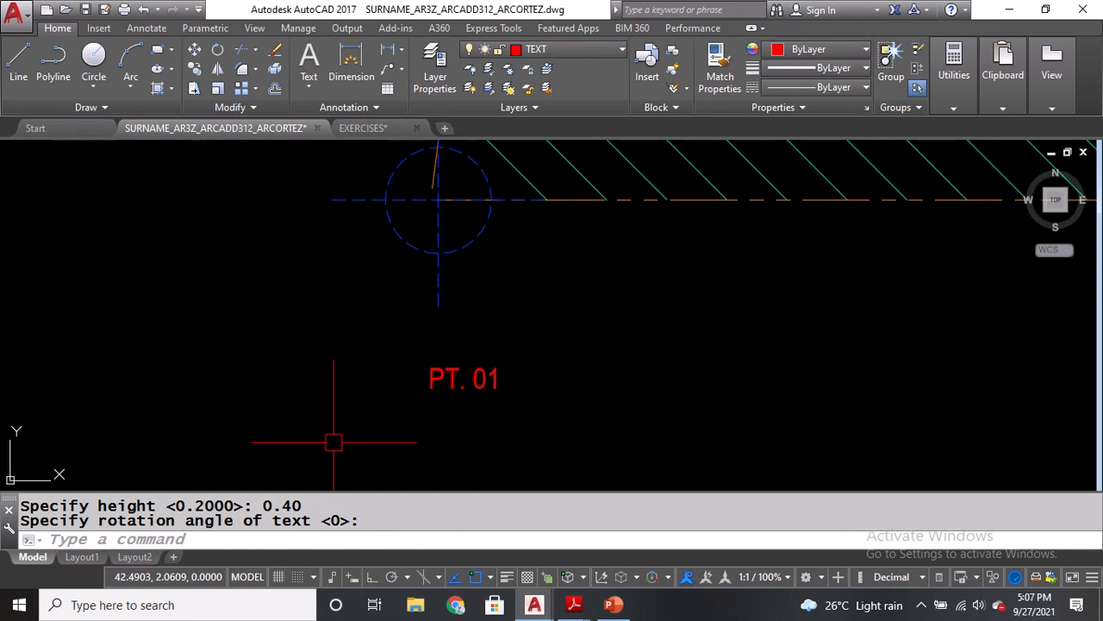
{"action": "scroll", "coordinate": [591, 311], "scroll_direction": "down", "scroll_amount": 5}
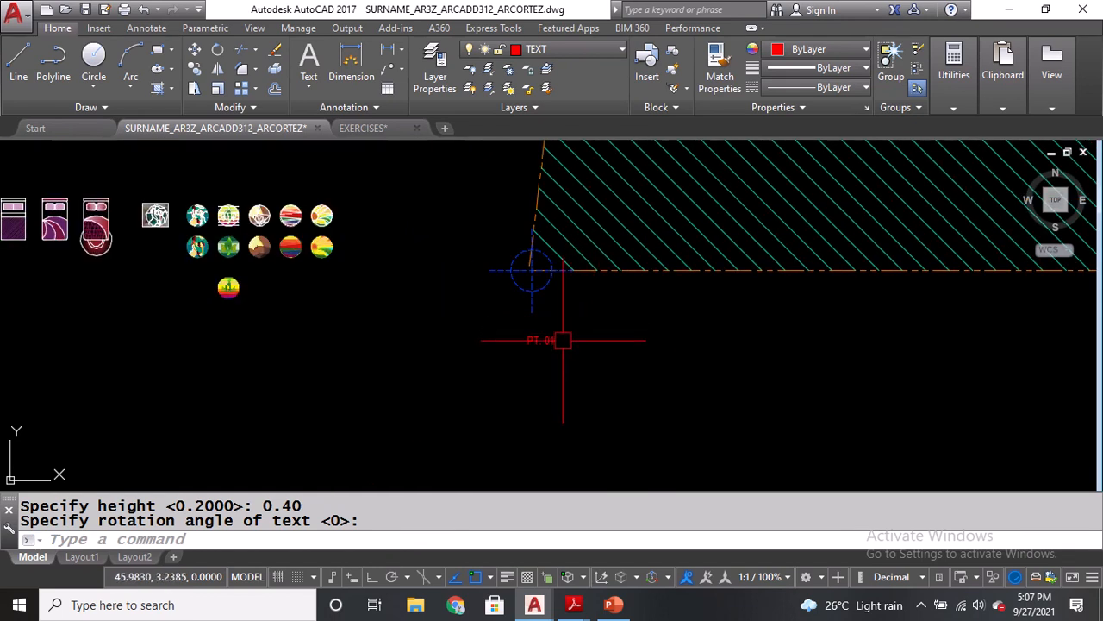
{"action": "scroll", "coordinate": [571, 340], "scroll_direction": "up", "scroll_amount": 2}
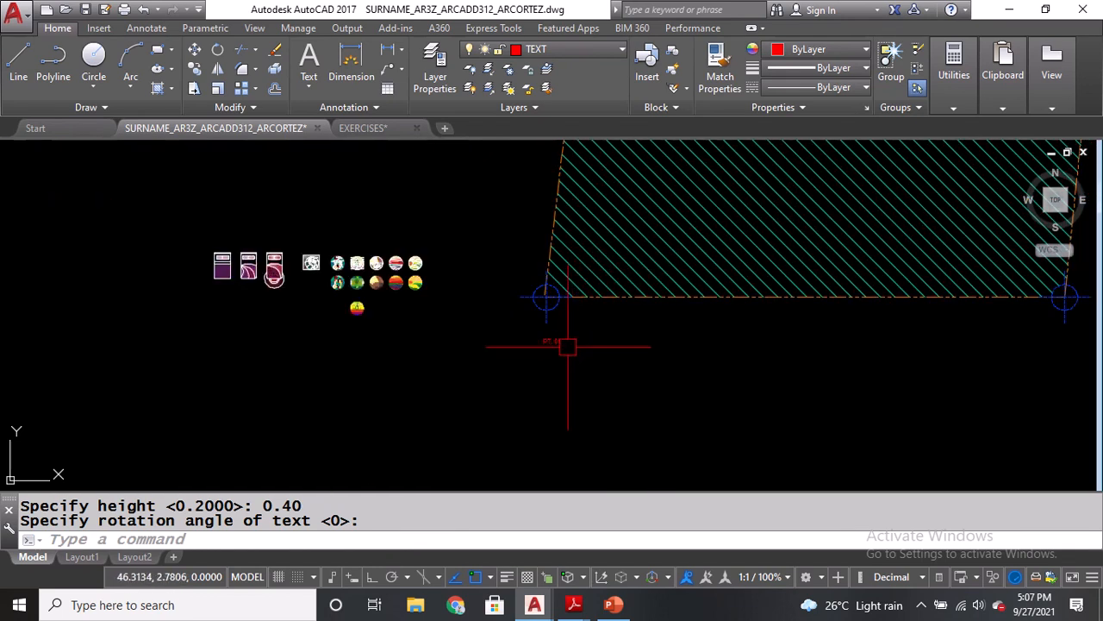
{"action": "scroll", "coordinate": [555, 341], "scroll_direction": "up", "scroll_amount": 2}
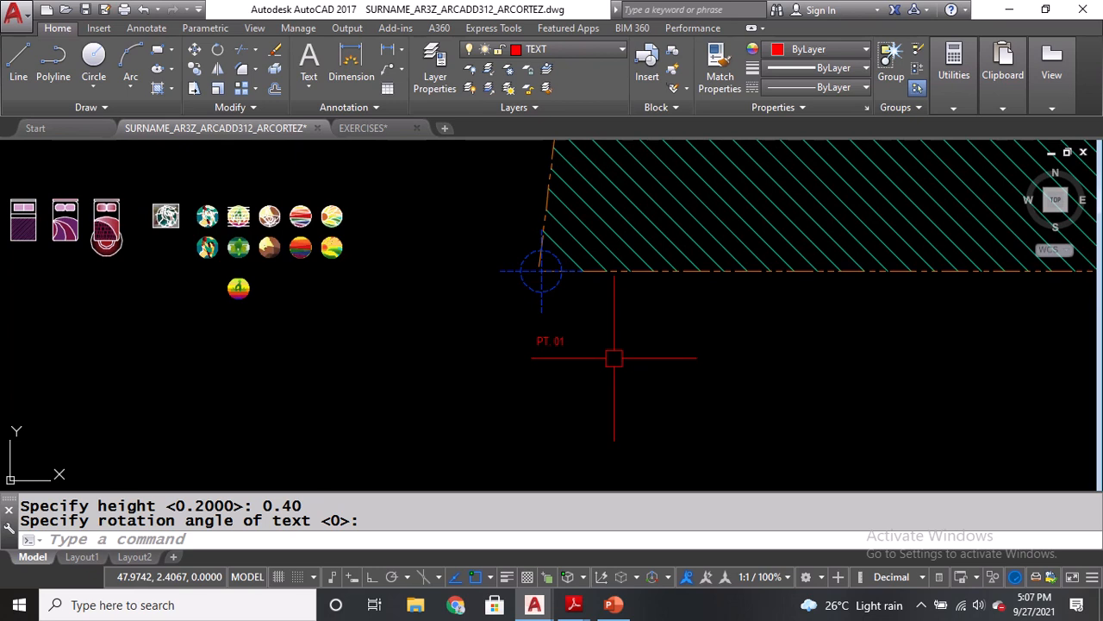
Open the Properties palette, try it floating and collapsed, and keep it docked and expanded beside the drawing.
{"action": "type", "text": "PR"}
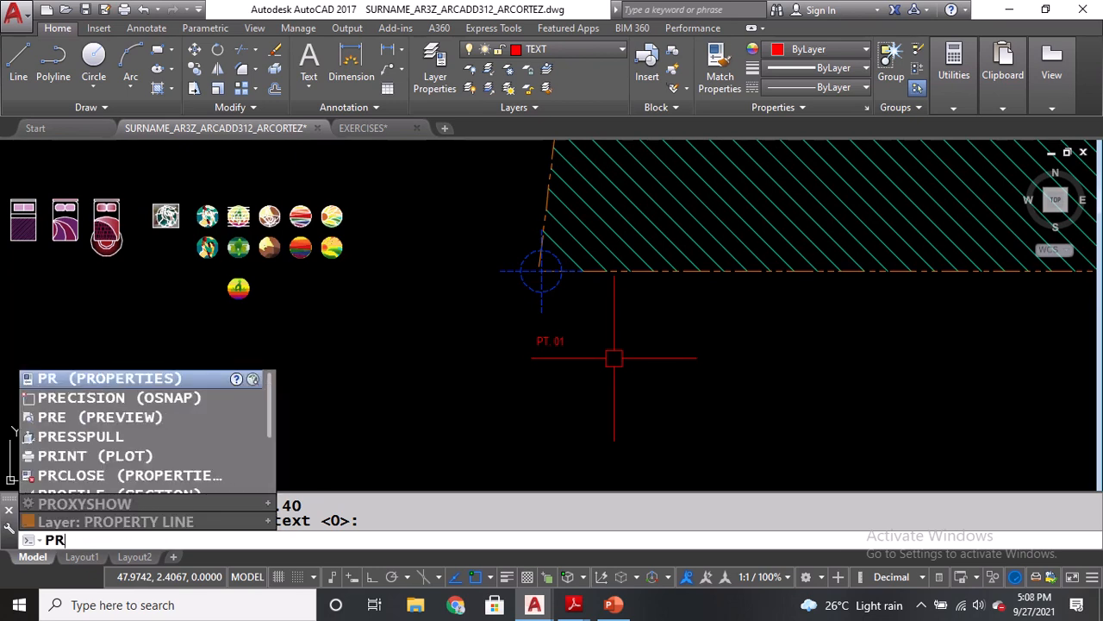
{"action": "key", "text": "Return"}
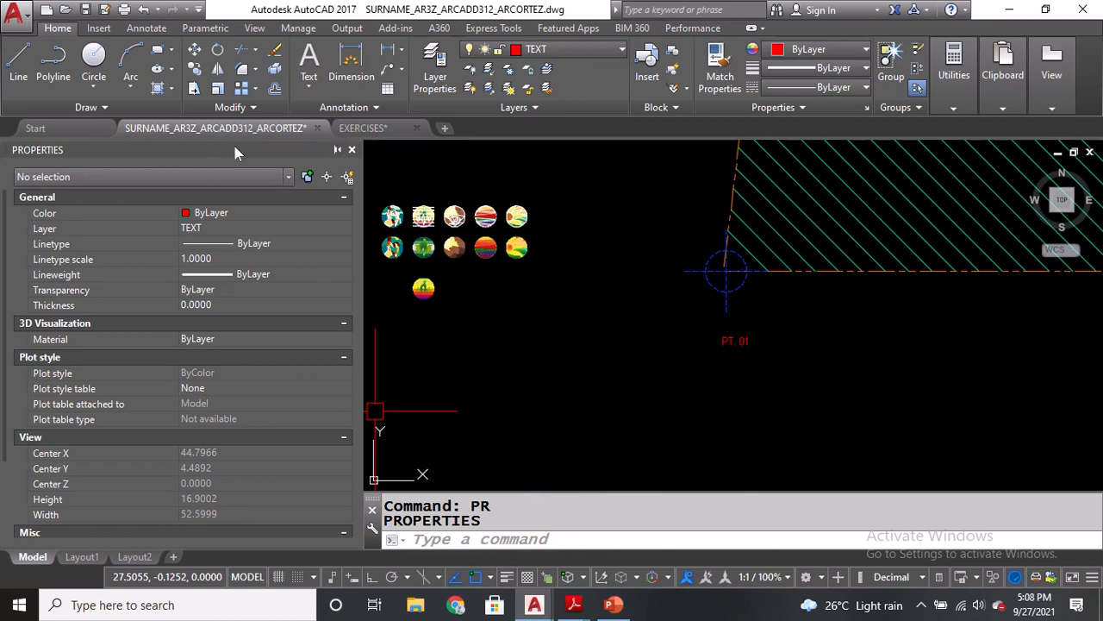
{"action": "mouse_move", "coordinate": [5, 151]}
{"action": "left_mouse_down"}
{"action": "mouse_move", "coordinate": [413, 207]}
{"action": "mouse_move", "coordinate": [440, 325]}
{"action": "left_mouse_up"}
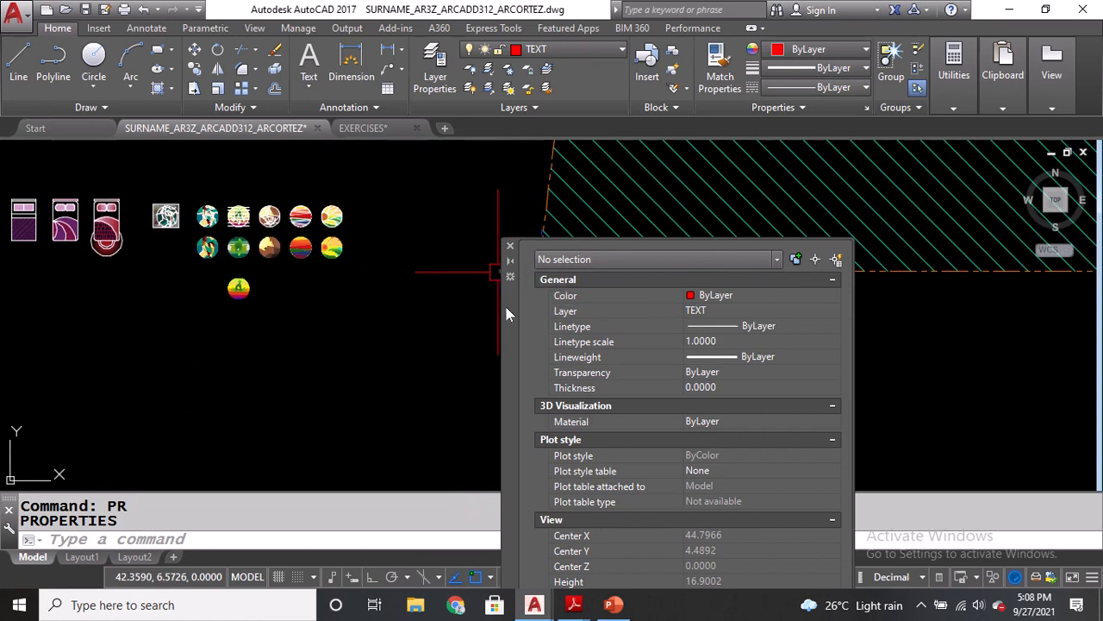
{"action": "mouse_move", "coordinate": [504, 302]}
{"action": "left_mouse_down"}
{"action": "mouse_move", "coordinate": [358, 251]}
{"action": "mouse_move", "coordinate": [179, 216]}
{"action": "mouse_move", "coordinate": [19, 211]}
{"action": "left_mouse_up"}
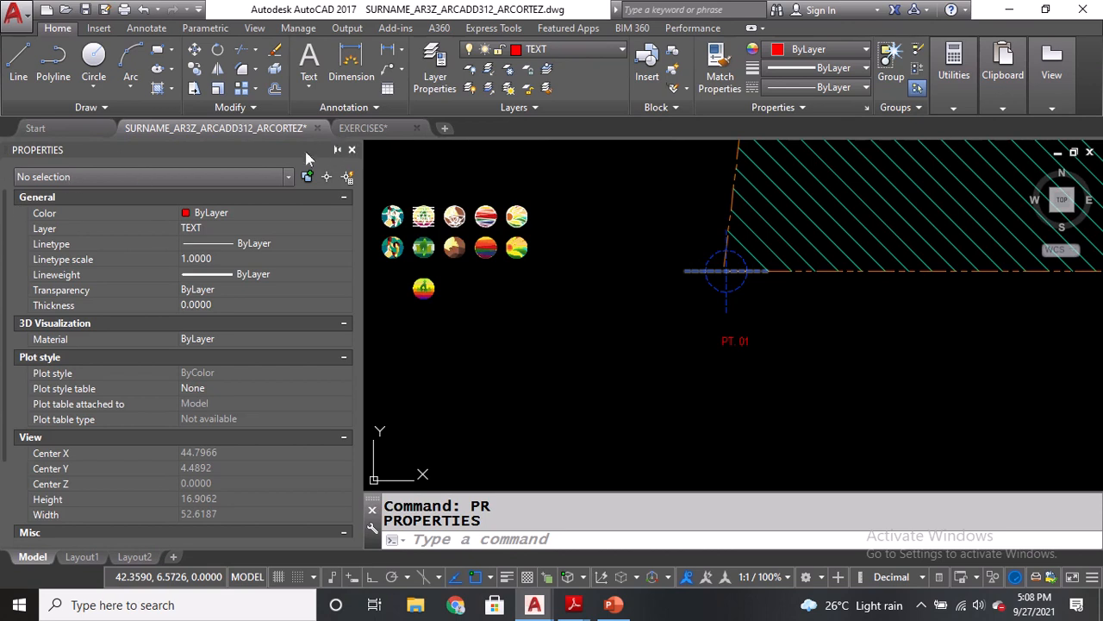
{"action": "left_click", "coordinate": [338, 151]}
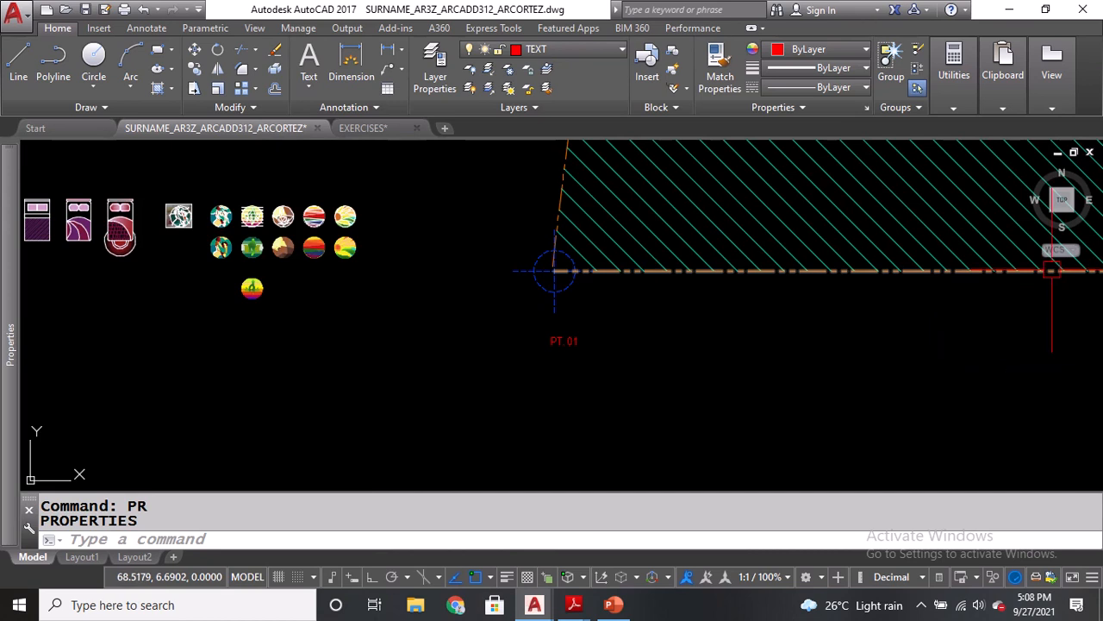
{"action": "mouse_move", "coordinate": [7, 213]}
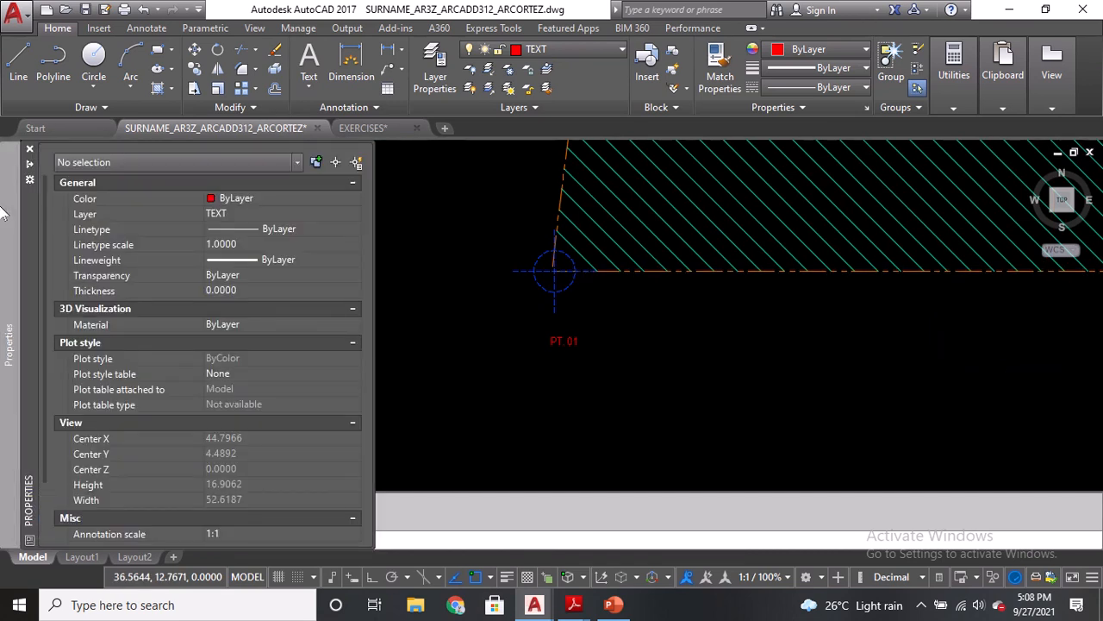
{"action": "left_click", "coordinate": [28, 167]}
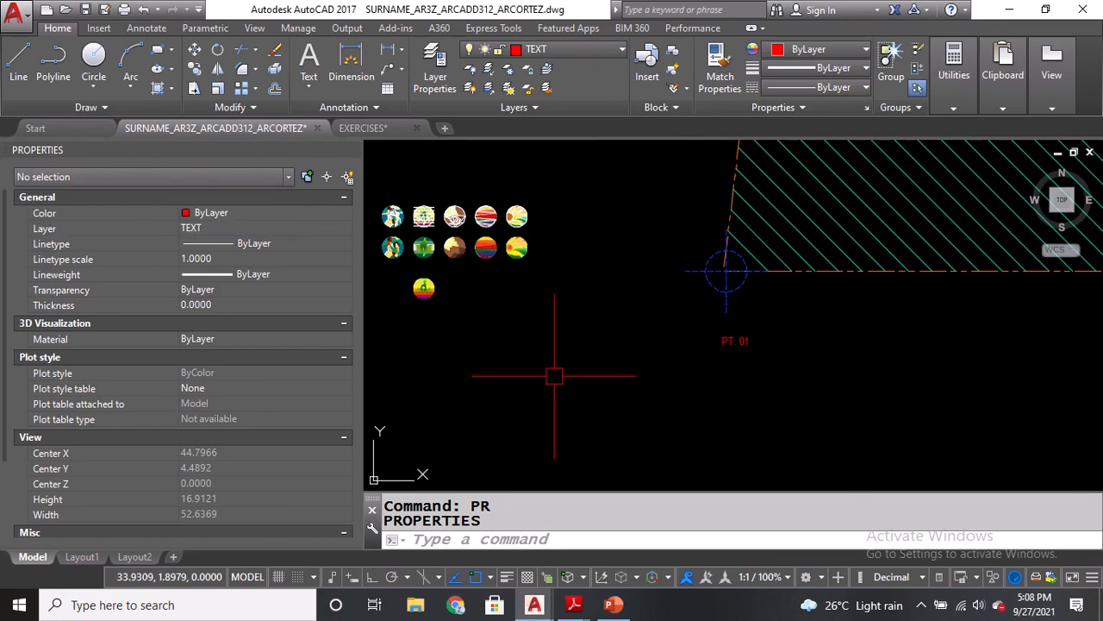
Select the "PT. 01" text below the lot's corner circle and examine its text and geometry properties.
{"action": "middle_click_drag", "start_coordinate": [798, 382], "coordinate": [777, 353]}
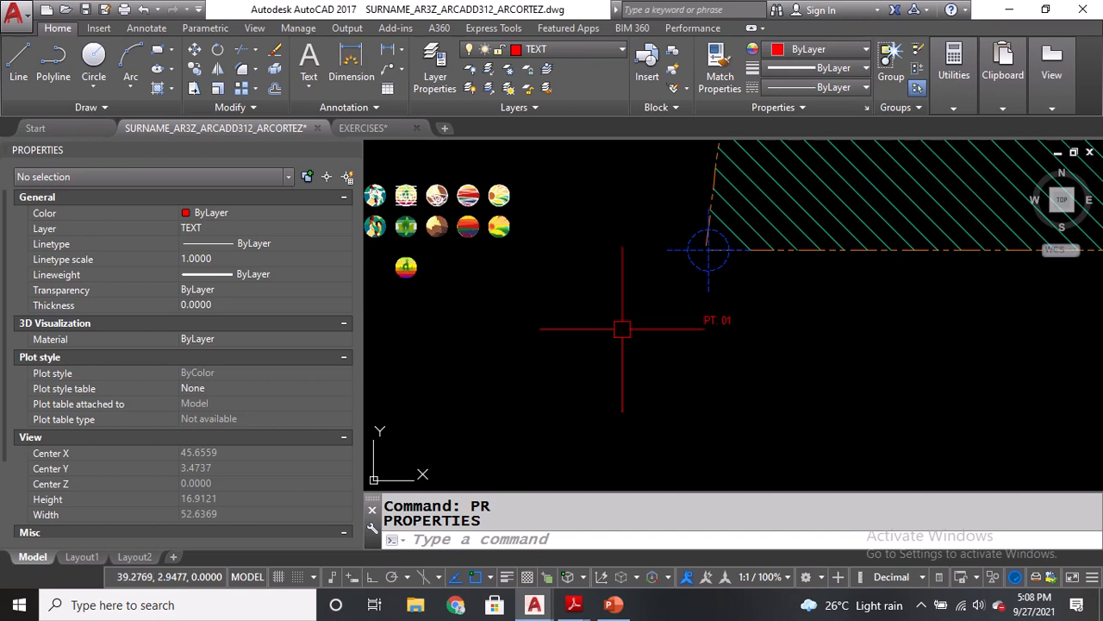
{"action": "left_click", "coordinate": [729, 323]}
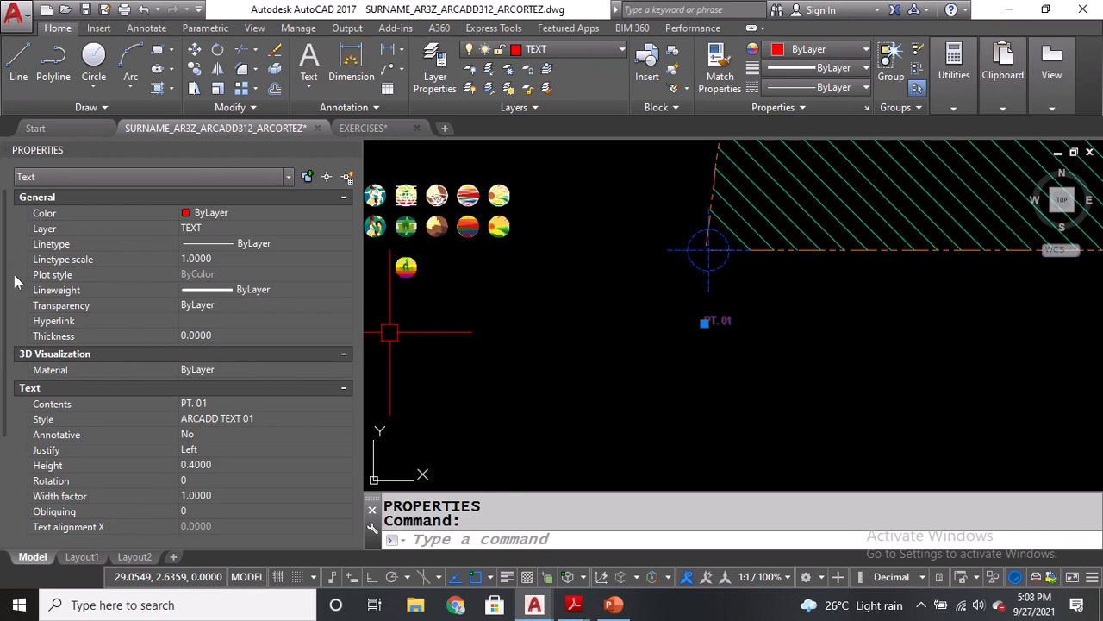
{"action": "scroll", "coordinate": [5, 269], "scroll_direction": "down", "scroll_amount": 1}
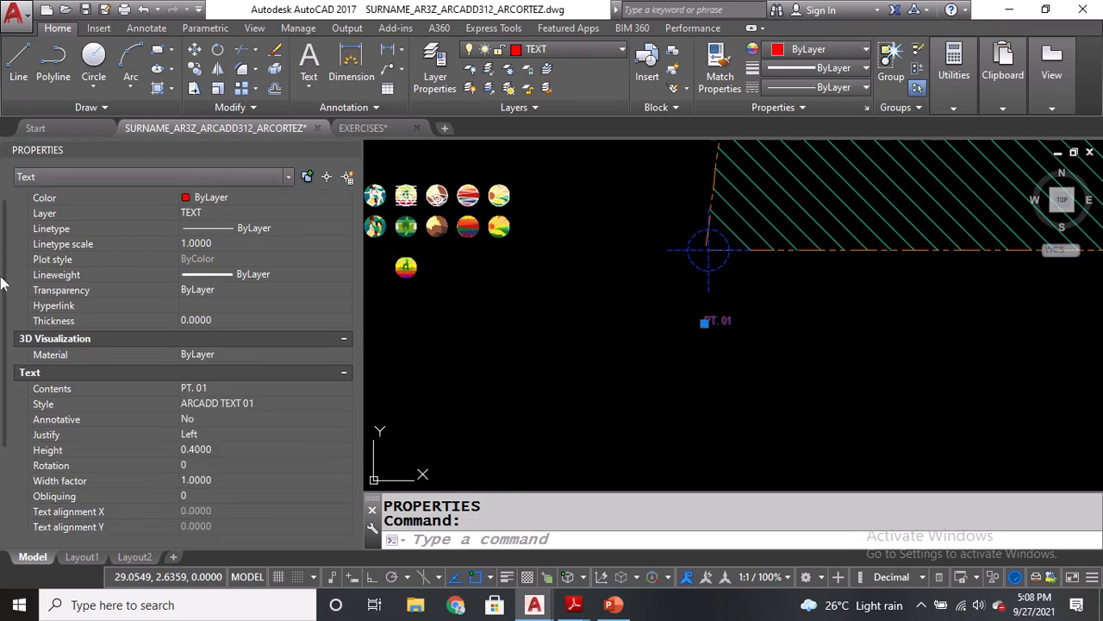
{"action": "scroll", "coordinate": [6, 305], "scroll_direction": "down", "scroll_amount": 5}
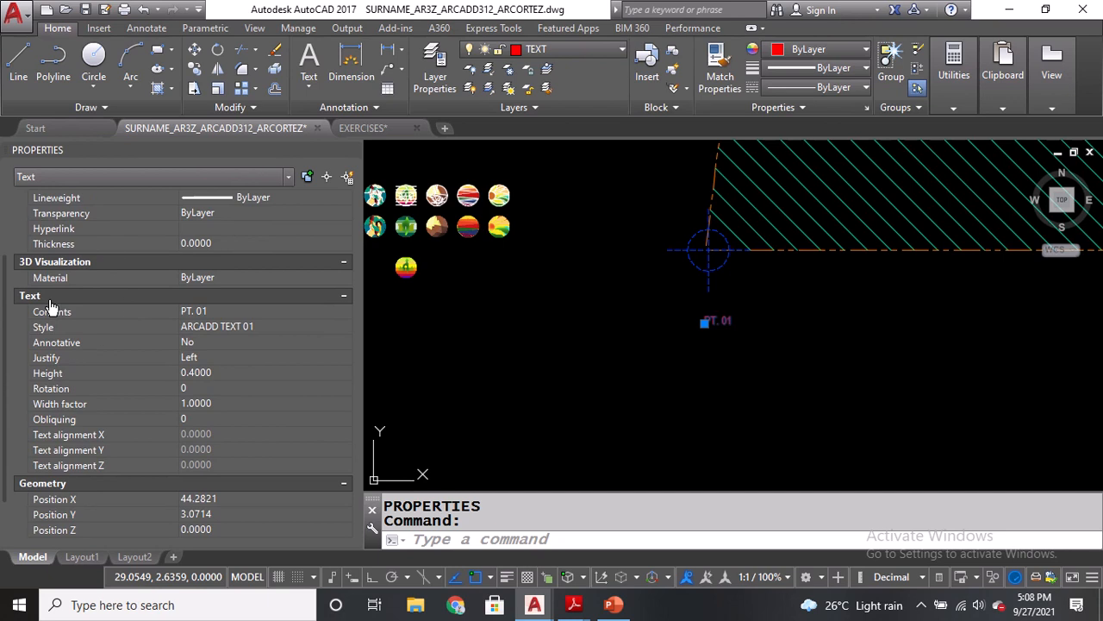
Try replacing the contents of the "PT. 01" text with "DGAHXJVBJLH" and discard the entry.
{"action": "left_click", "coordinate": [228, 311]}
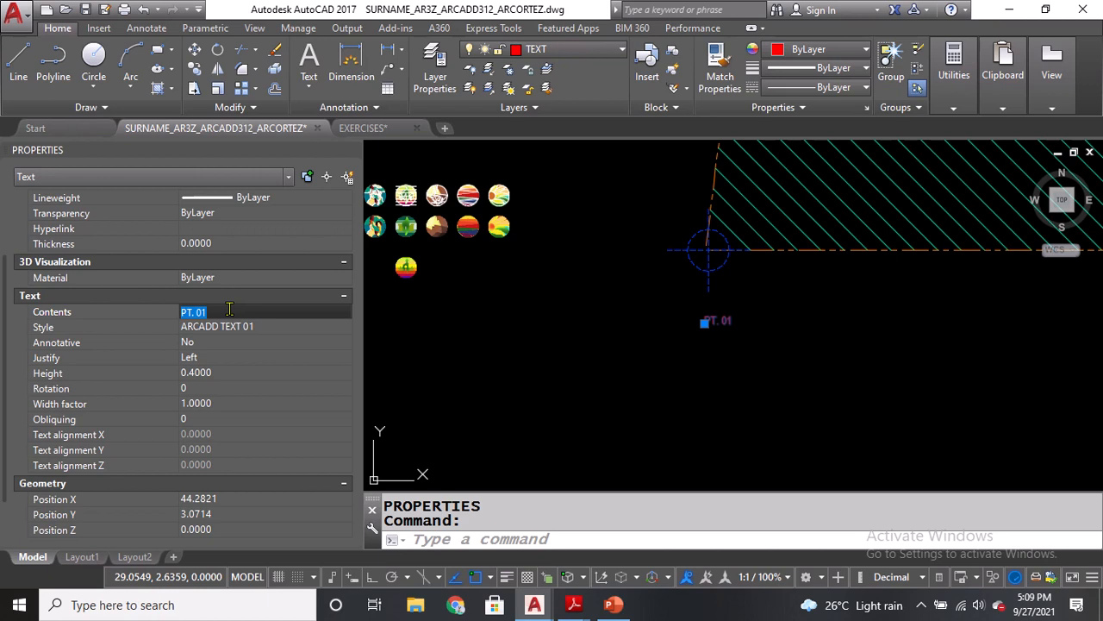
{"action": "type", "text": "DGAHXJVBJLH"}
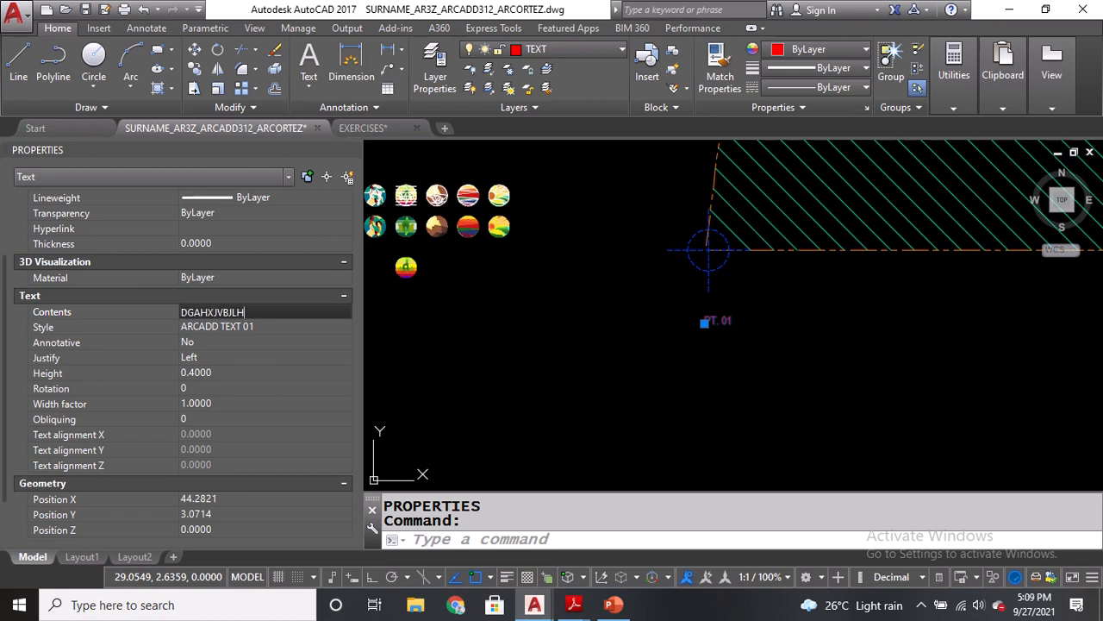
{"action": "key", "text": "Escape"}
Try the ARCADD TEXT 02 style on the selected "PT. 01" text and restore ARCADD TEXT 01.
{"action": "left_click", "coordinate": [252, 329]}
{"action": "left_click", "coordinate": [252, 328]}
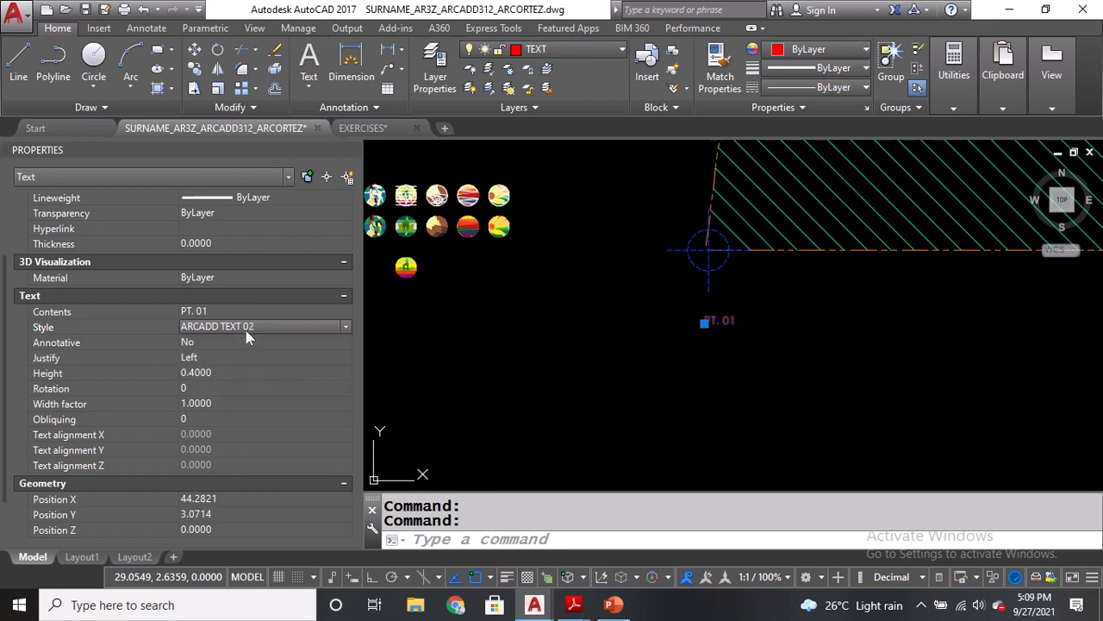
{"action": "left_click", "coordinate": [245, 336]}
{"action": "left_click", "coordinate": [240, 360]}
Try a height of 1 for the "PT. 01" text and settle on a height of 1.2.
{"action": "left_click", "coordinate": [236, 375]}
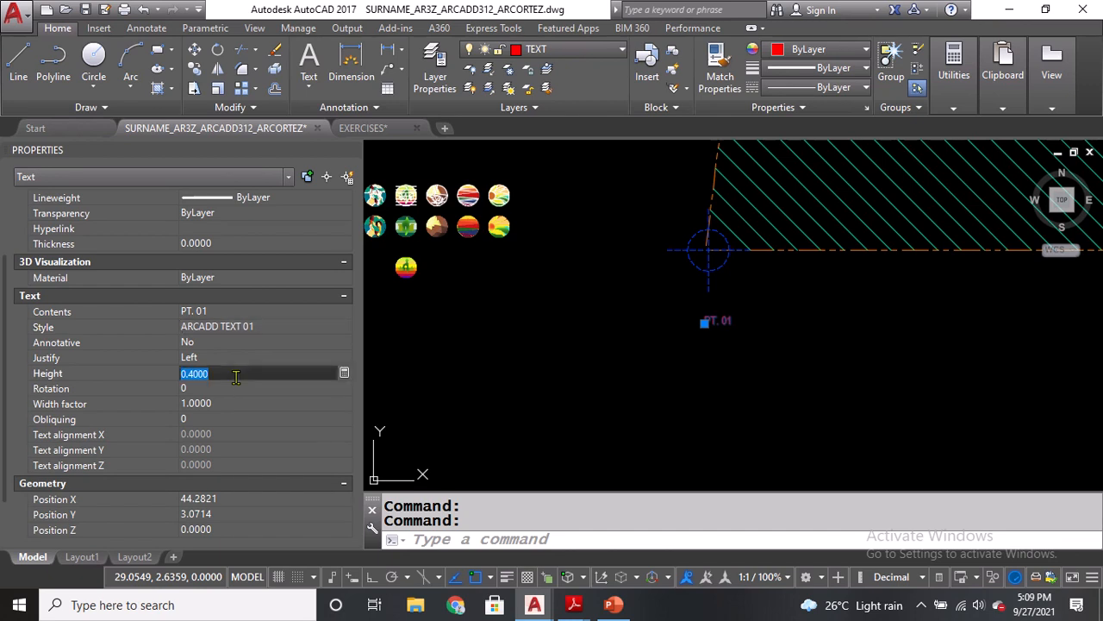
{"action": "type", "text": "1"}
{"action": "left_click", "coordinate": [239, 387]}
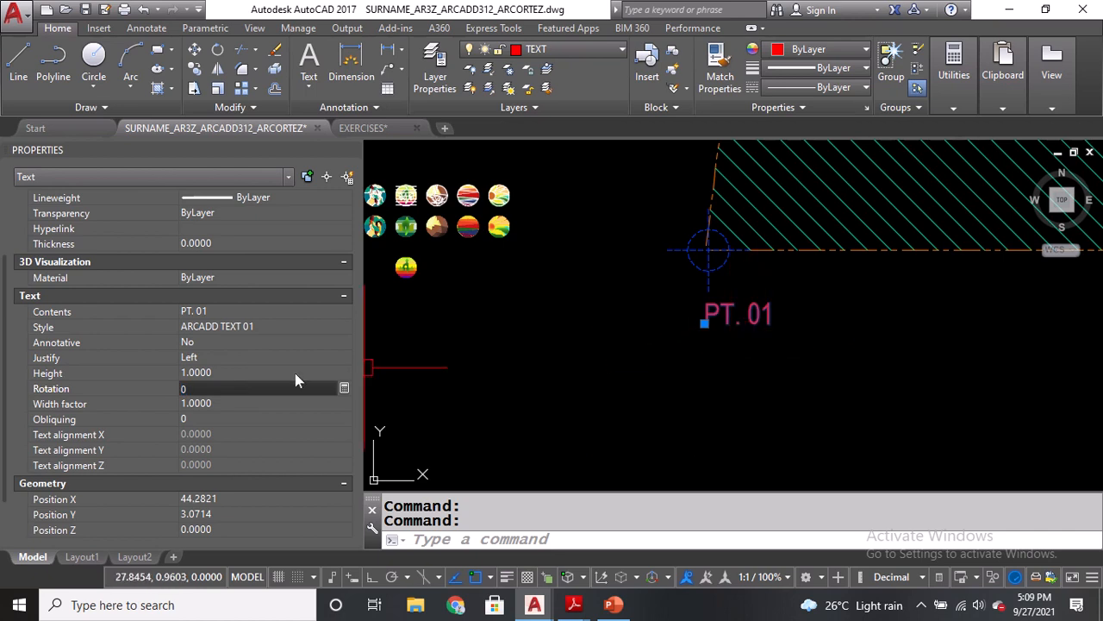
{"action": "left_click", "coordinate": [236, 373]}
{"action": "type", "text": "1.2"}
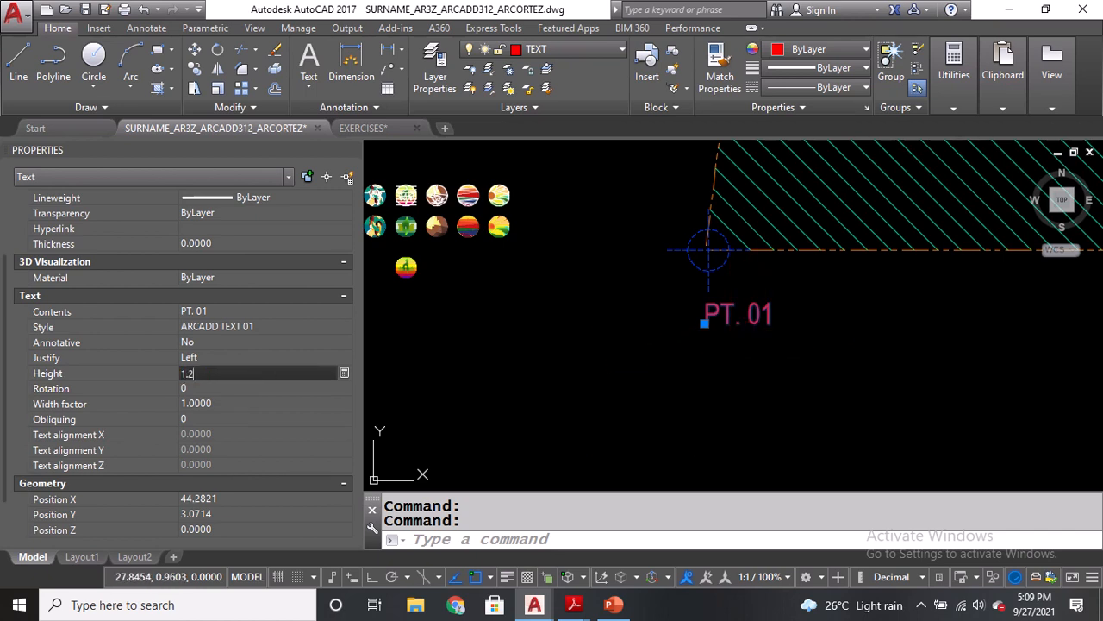
{"action": "key", "text": "Tab"}
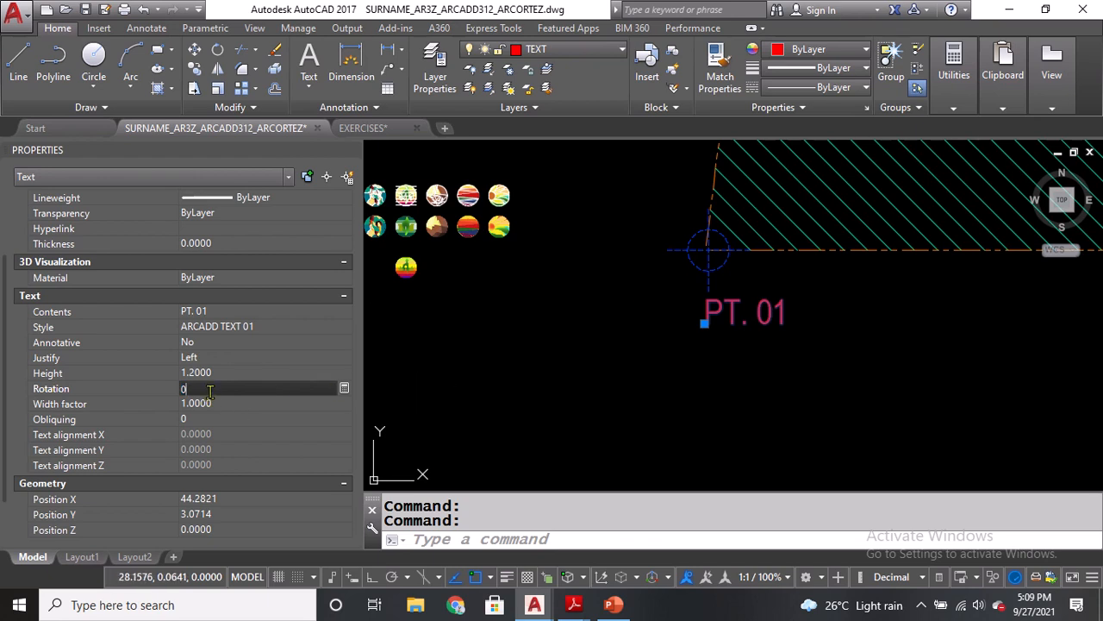
Try rotations of 45 and 90 on the "PT. 01" text and set its rotation back to 0.
{"action": "key", "text": "BackSpace"}
{"action": "type", "text": "45"}
{"action": "left_click", "coordinate": [211, 401]}
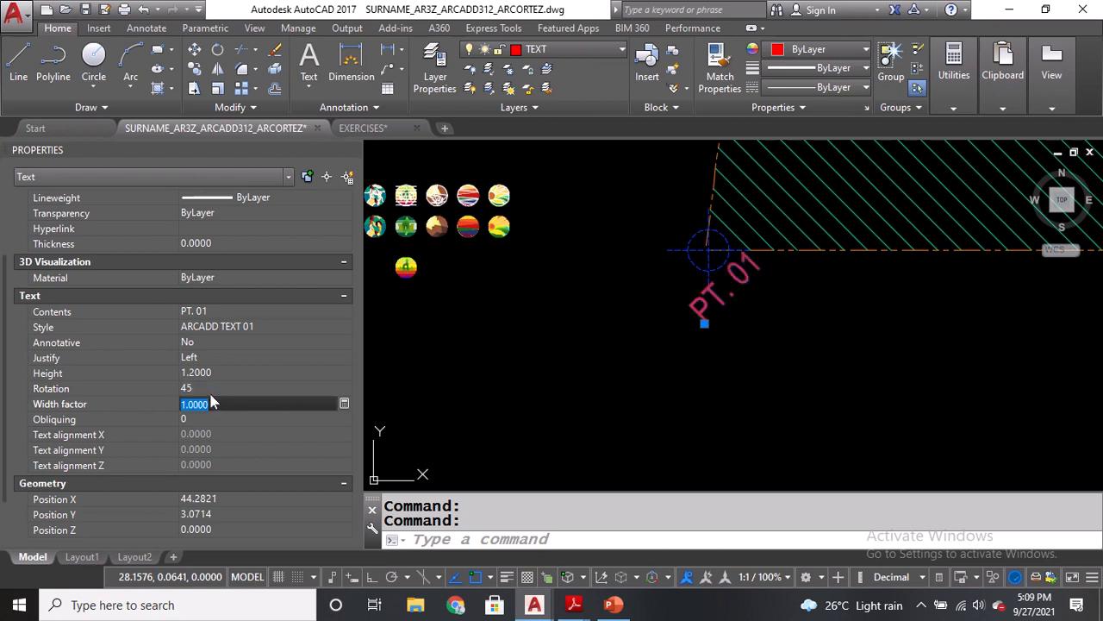
{"action": "left_click", "coordinate": [201, 390]}
{"action": "type", "text": "90"}
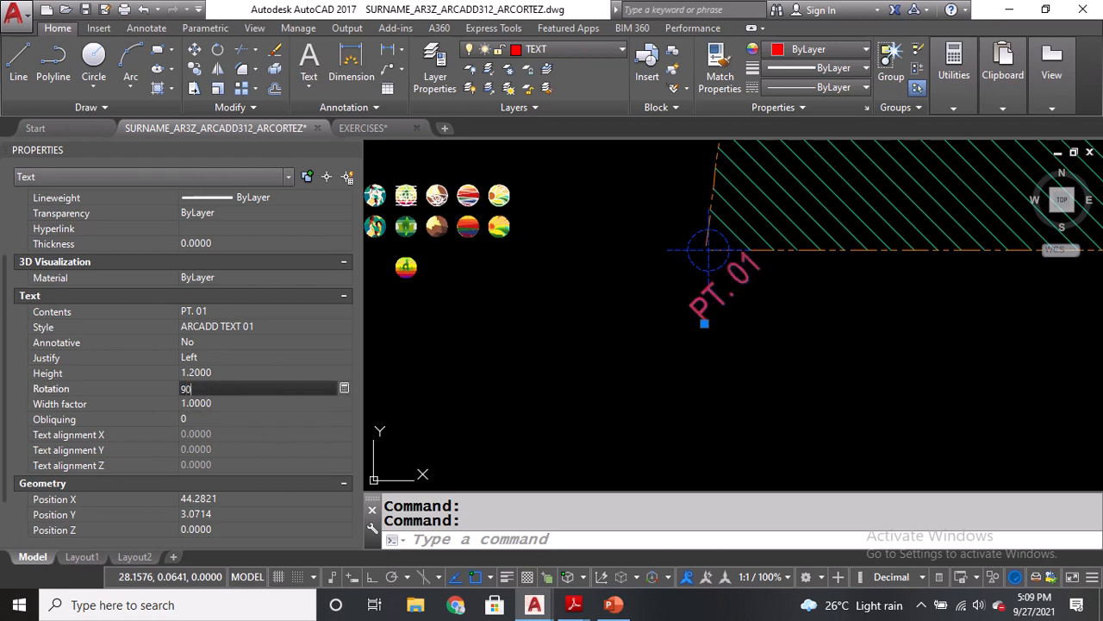
{"action": "left_click", "coordinate": [204, 402]}
{"action": "left_click", "coordinate": [223, 390]}
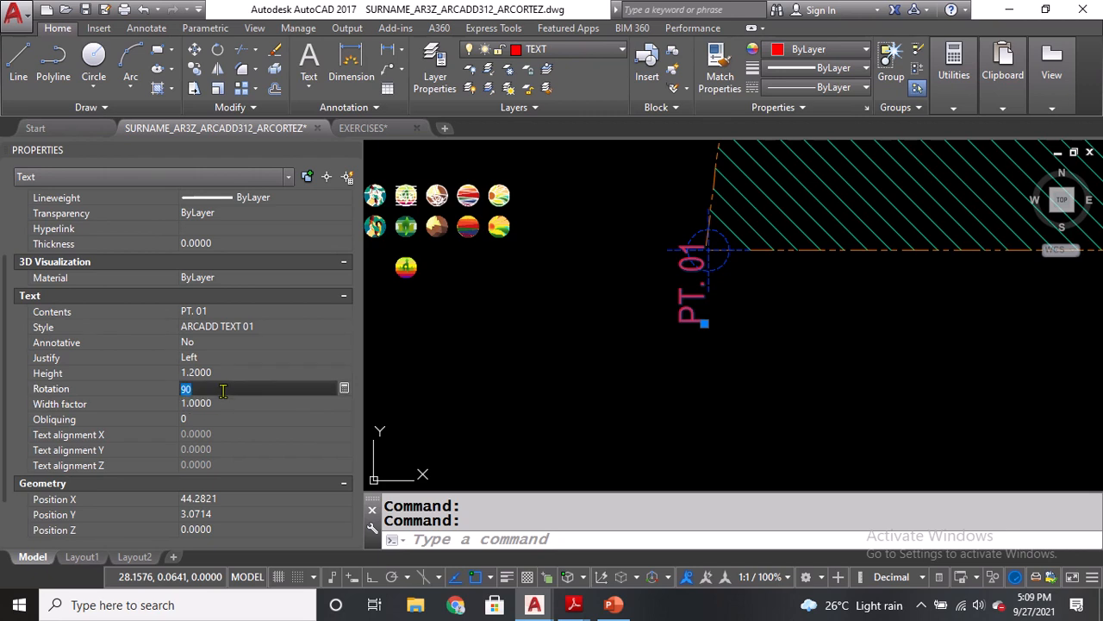
{"action": "type", "text": "0"}
{"action": "left_click", "coordinate": [223, 399]}
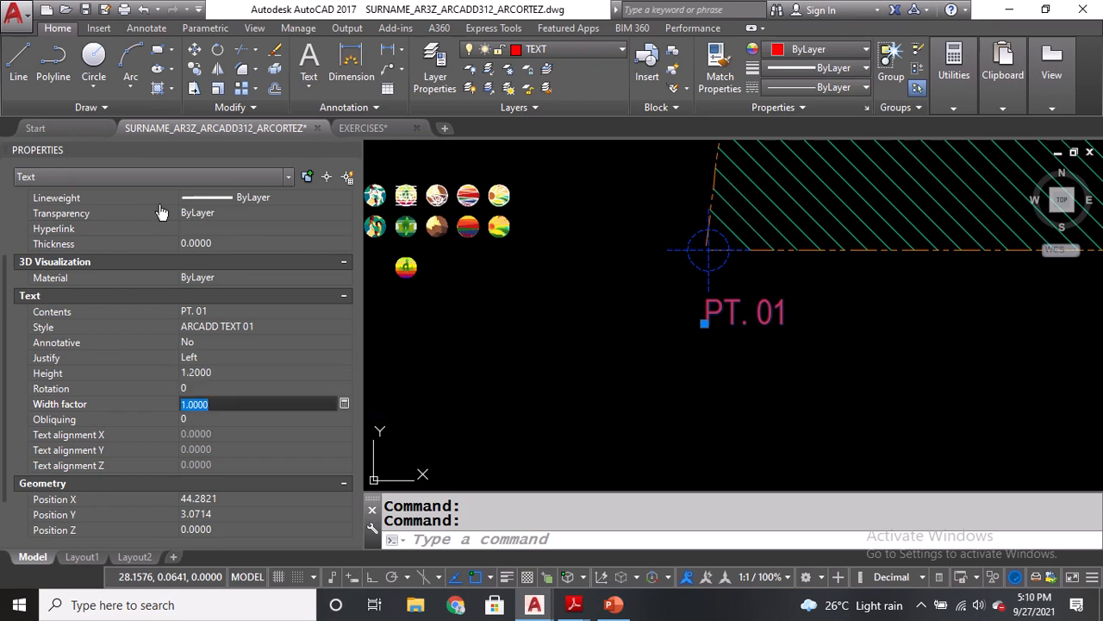
Try obliquing angles of 15 and 350 on the "PT. 01" text and set the obliquing back to 0.
{"action": "left_click", "coordinate": [244, 420]}
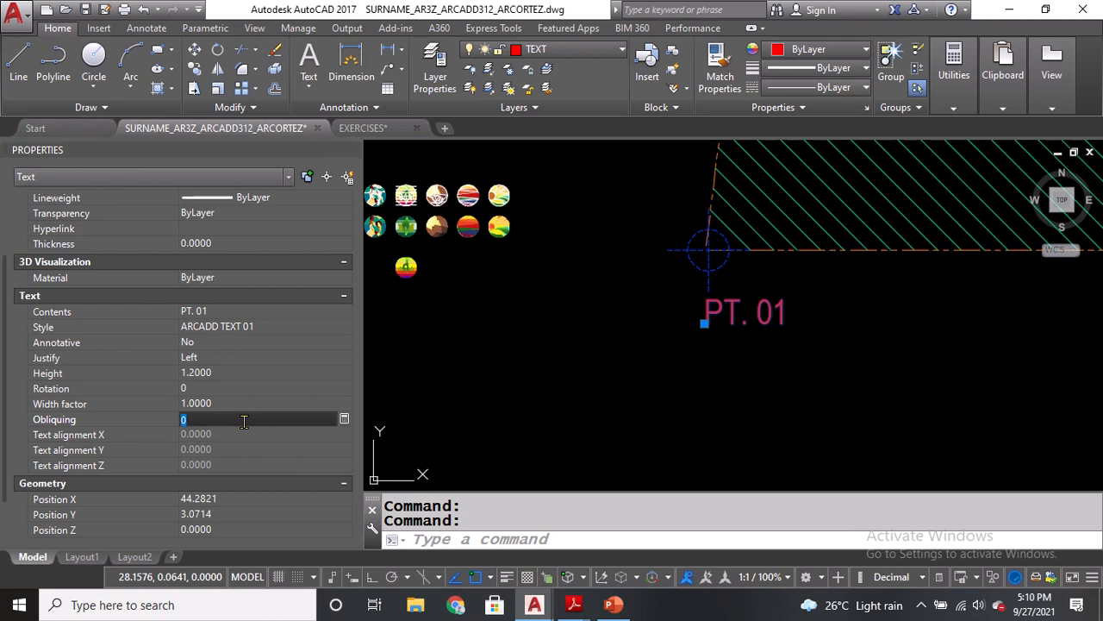
{"action": "type", "text": "15"}
{"action": "key", "text": "Return"}
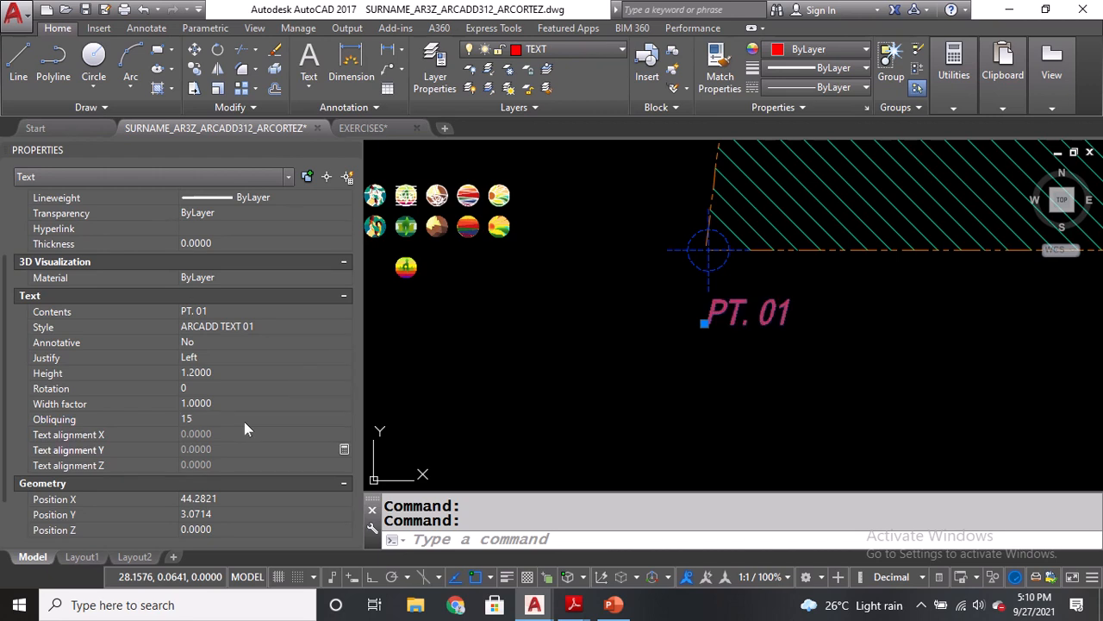
{"action": "left_click", "coordinate": [242, 419]}
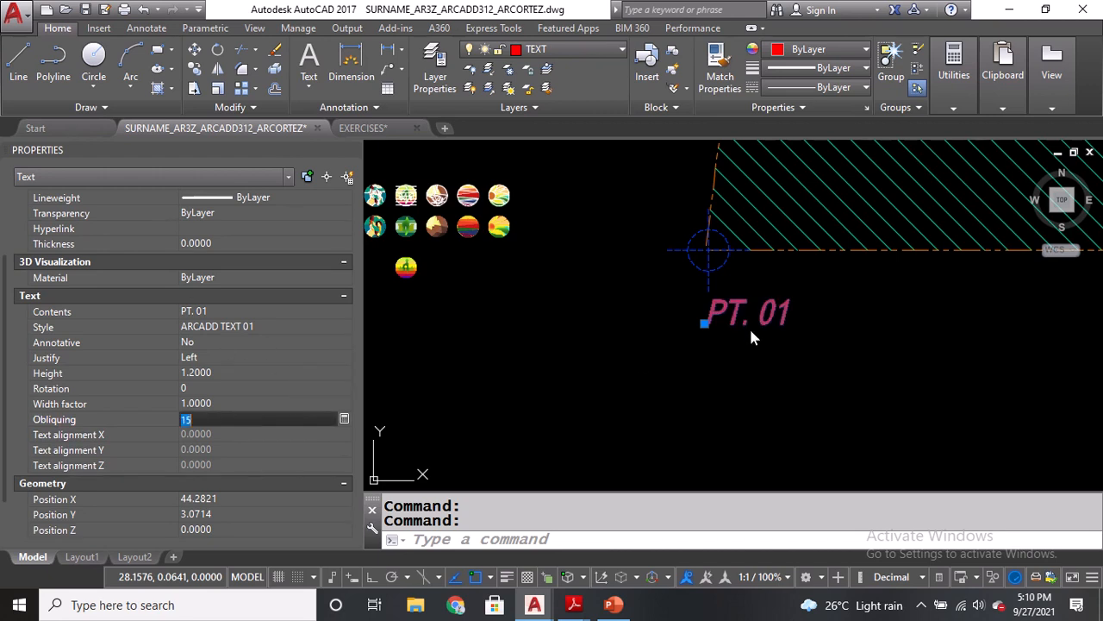
{"action": "type", "text": "-15"}
{"action": "key", "text": "Return"}
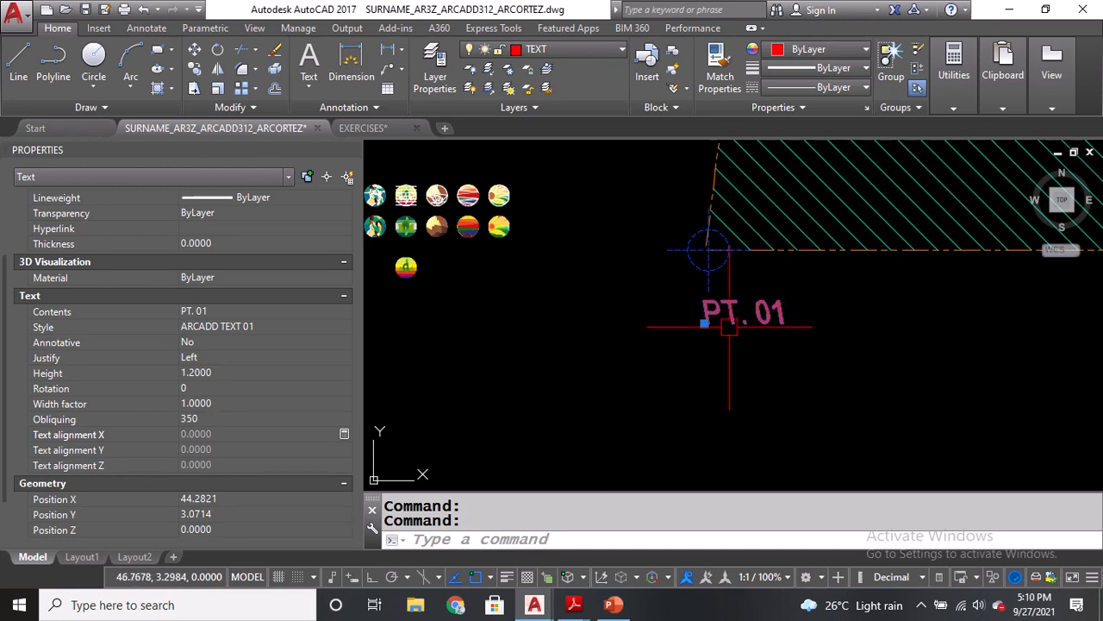
{"action": "left_click", "coordinate": [213, 419]}
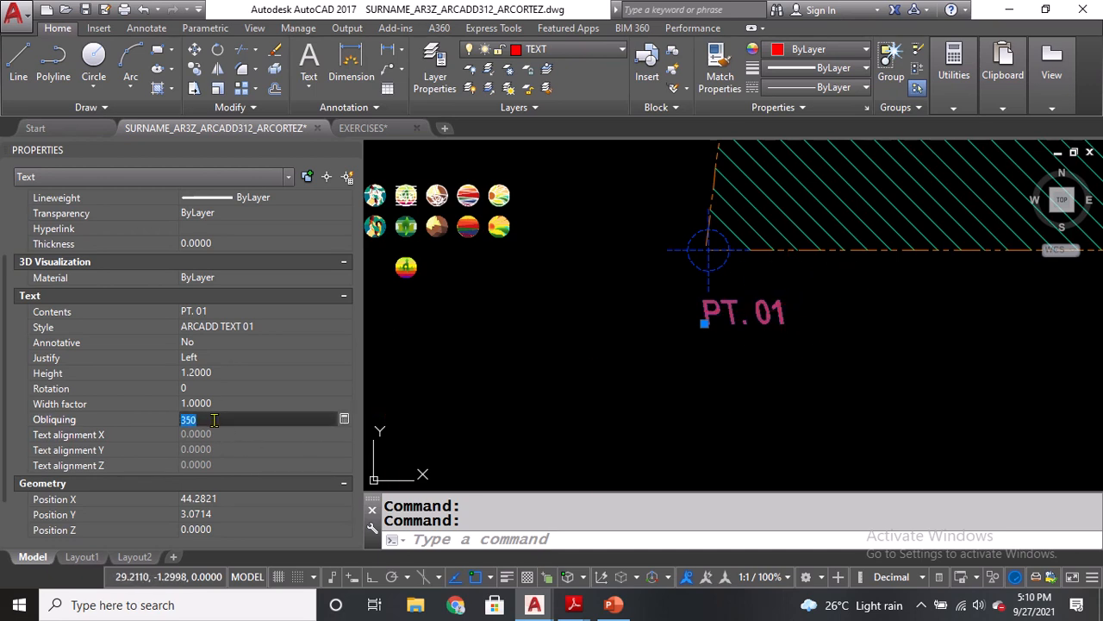
{"action": "type", "text": "0"}
{"action": "key", "text": "Return"}
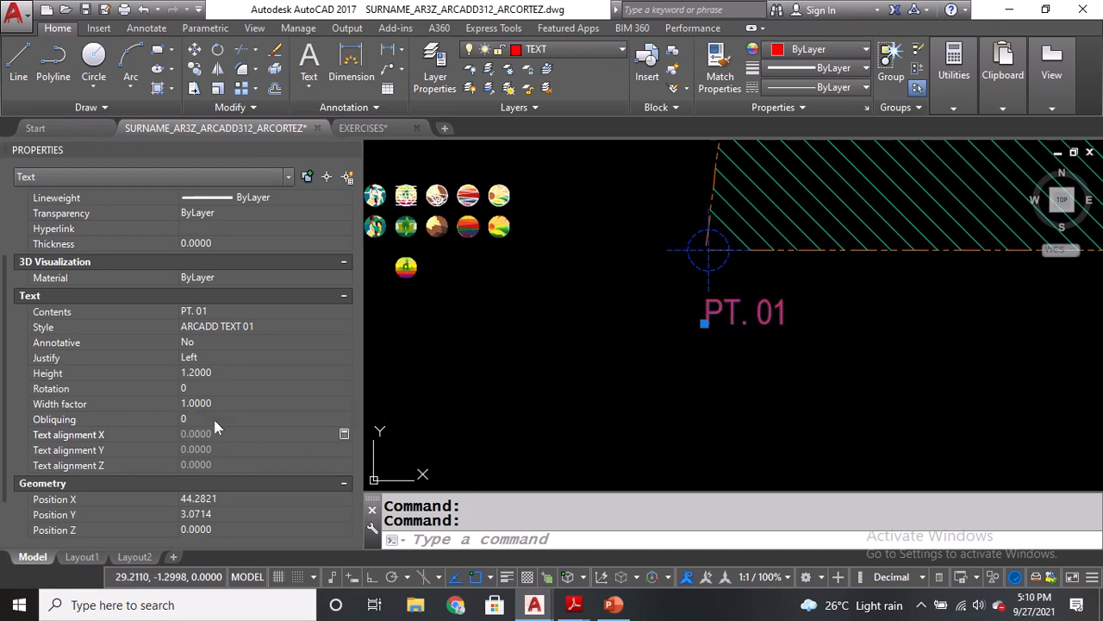
Deselect the "PT. 01" label and edit its text directly in the drawing to read "POINT 01".
{"action": "left_click", "coordinate": [197, 375]}
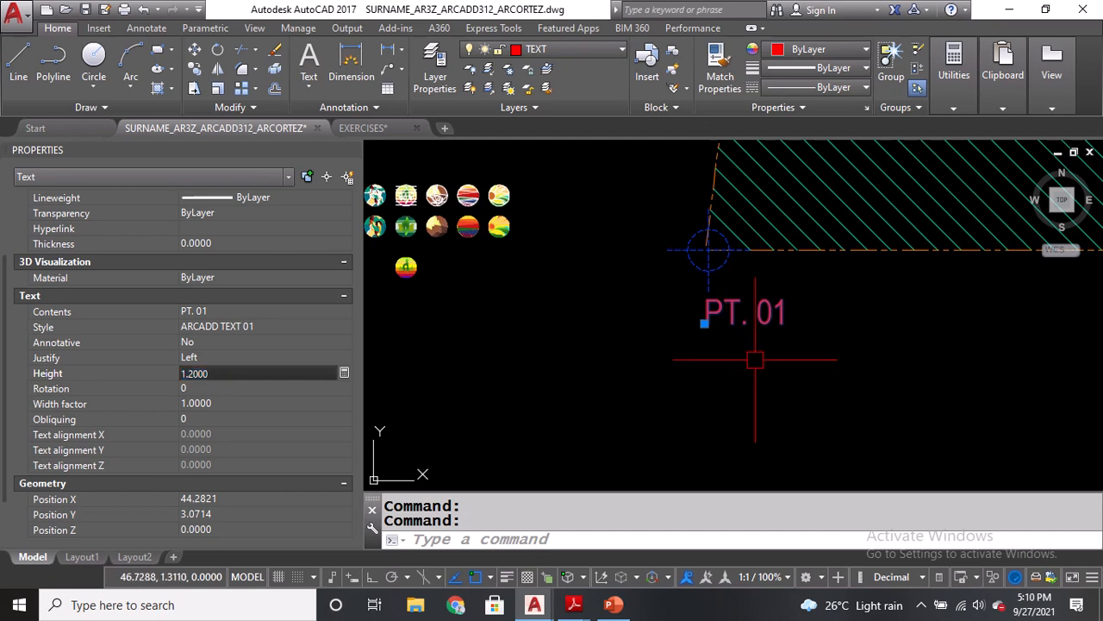
{"action": "key", "text": "Escape"}
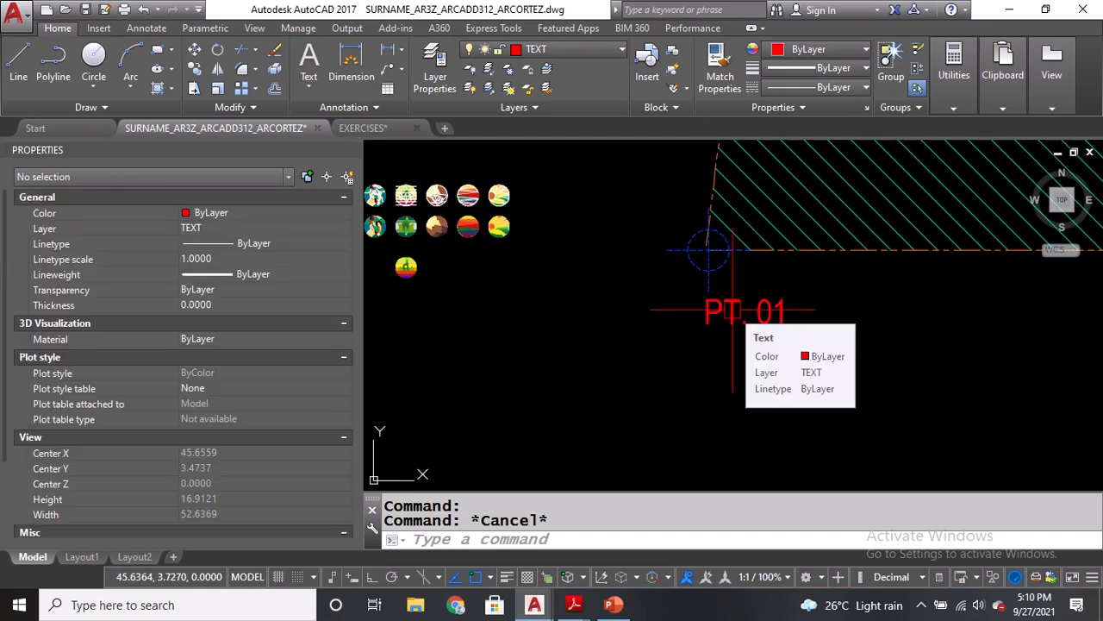
{"action": "double_click", "coordinate": [732, 310]}
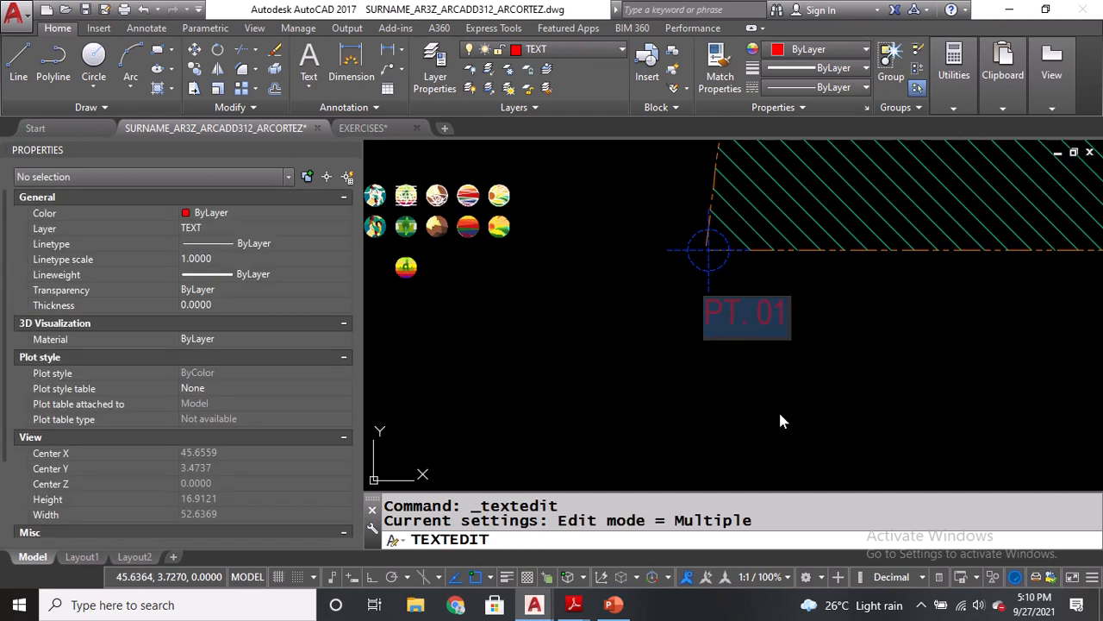
{"action": "type", "text": "POIN"}
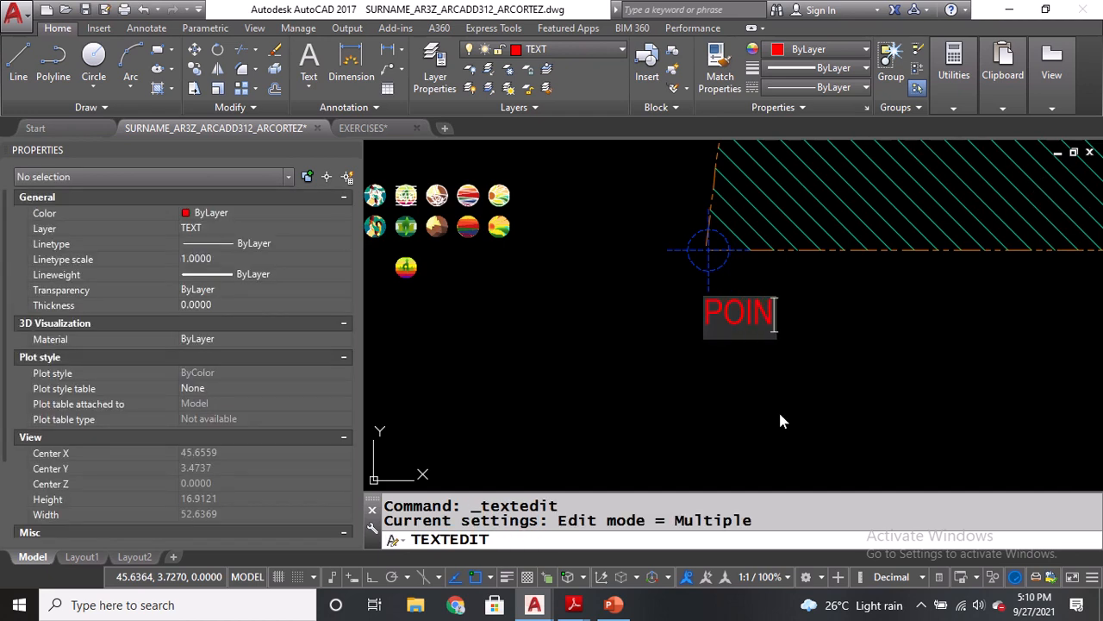
{"action": "type", "text": "T 01"}
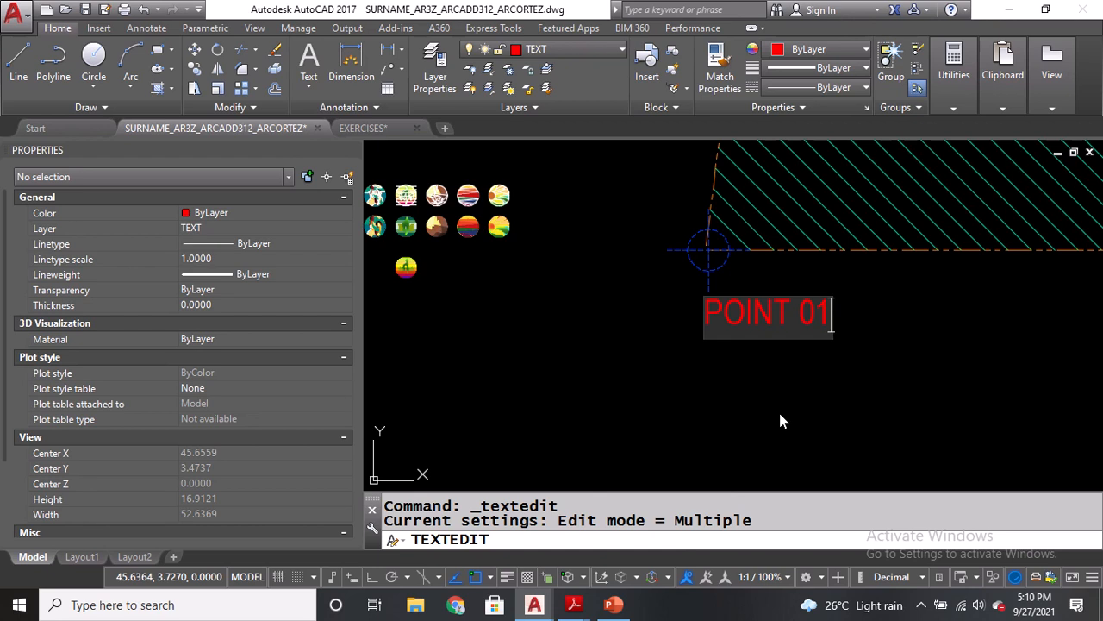
{"action": "left_click", "coordinate": [778, 409]}
{"action": "key", "text": "Return"}
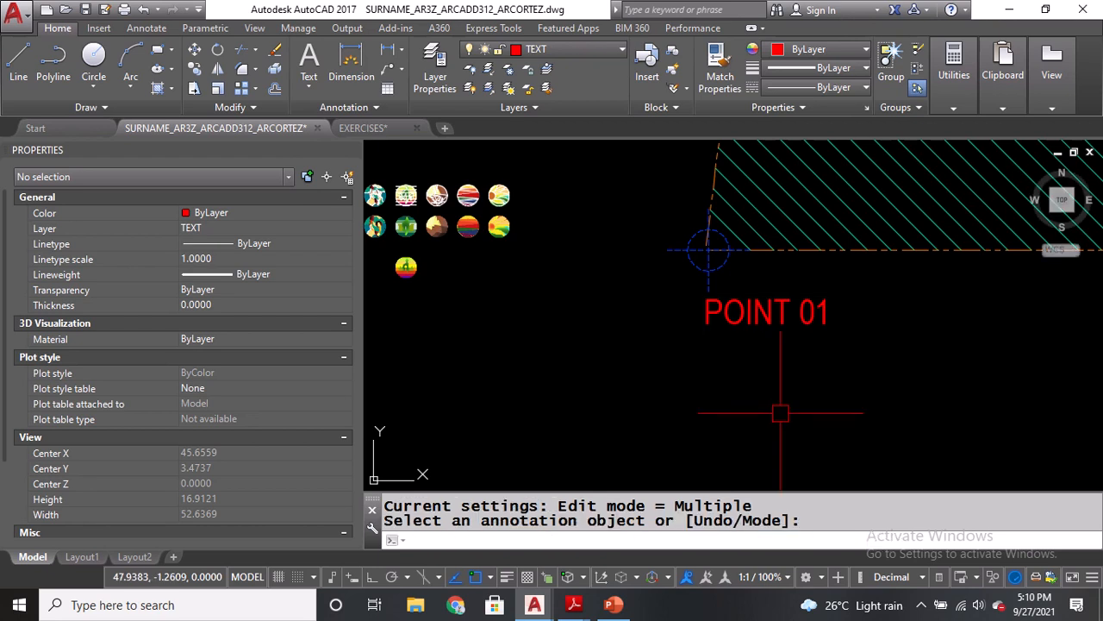
Copy the "POINT 01" label twice, placing the two copies directly below the original in a column.
{"action": "type", "text": "co"}
{"action": "key", "text": "Return"}
{"action": "left_click", "coordinate": [748, 321]}
{"action": "key", "text": "Return"}
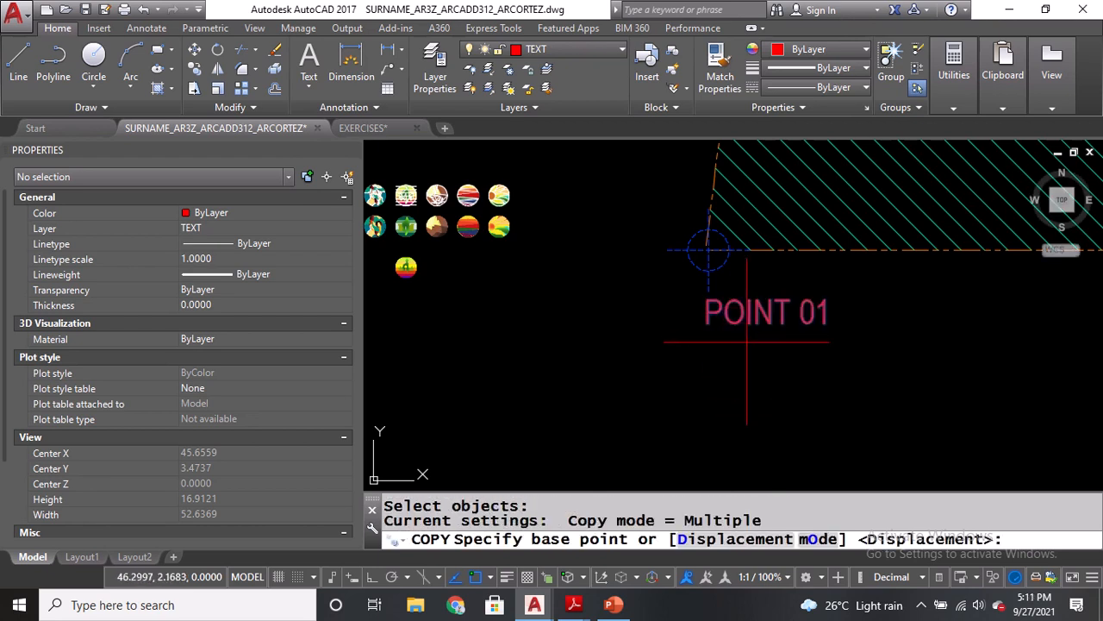
{"action": "left_click", "coordinate": [746, 342]}
{"action": "left_click", "coordinate": [746, 376]}
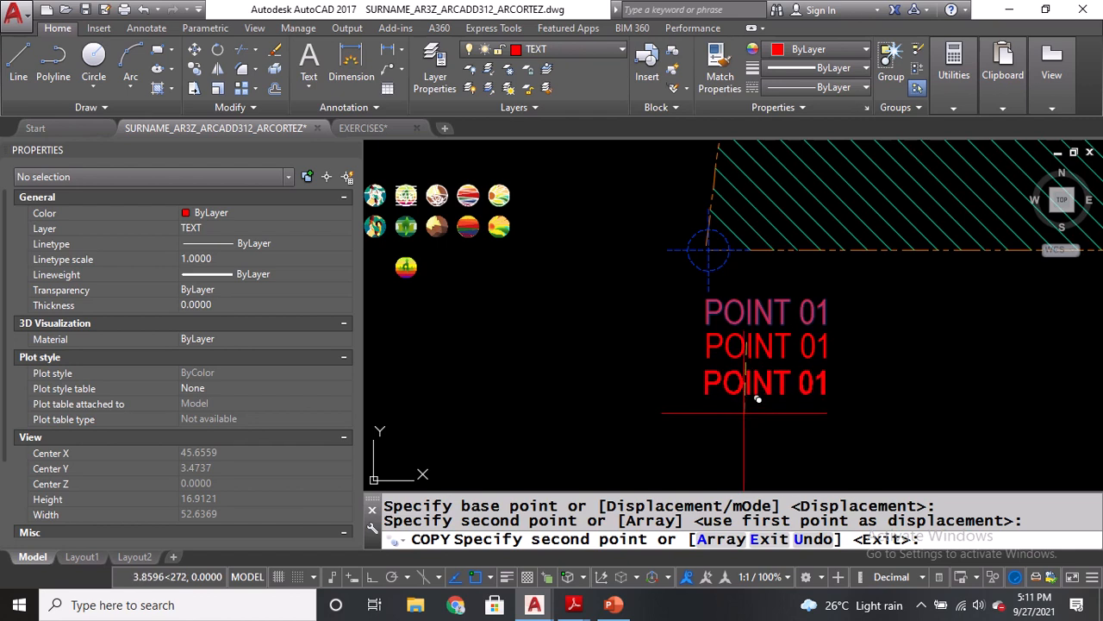
{"action": "left_click", "coordinate": [755, 394]}
{"action": "key", "text": "Return"}
Change the middle "POINT 01" label's justification to Middle center, then deselect it.
{"action": "left_click", "coordinate": [744, 350]}
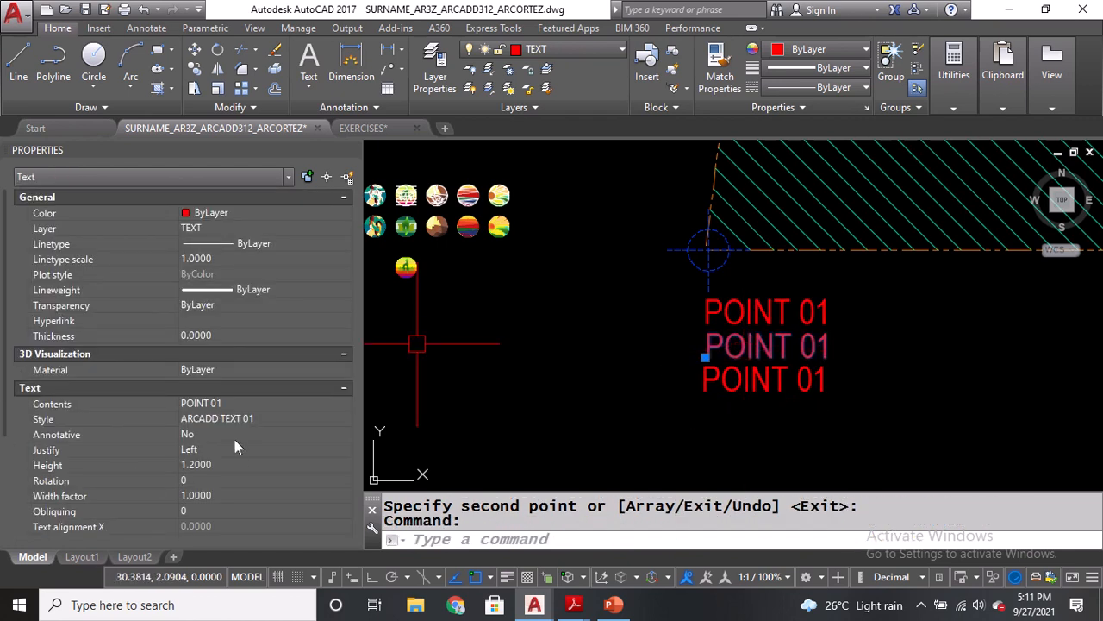
{"action": "left_click", "coordinate": [229, 445]}
{"action": "left_click", "coordinate": [229, 446]}
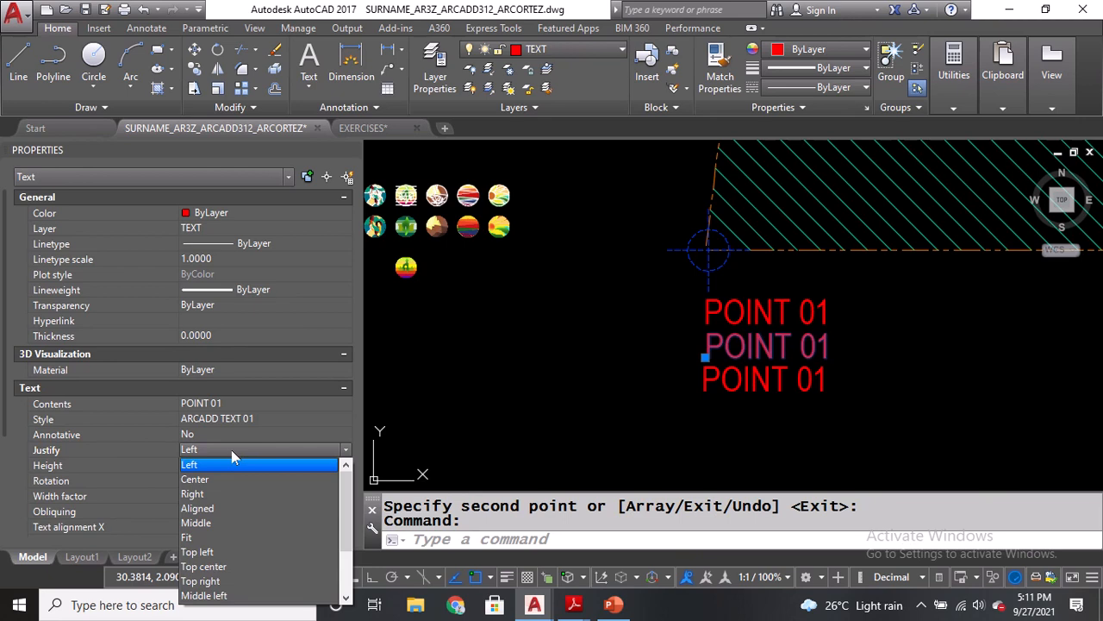
{"action": "left_click", "coordinate": [217, 450]}
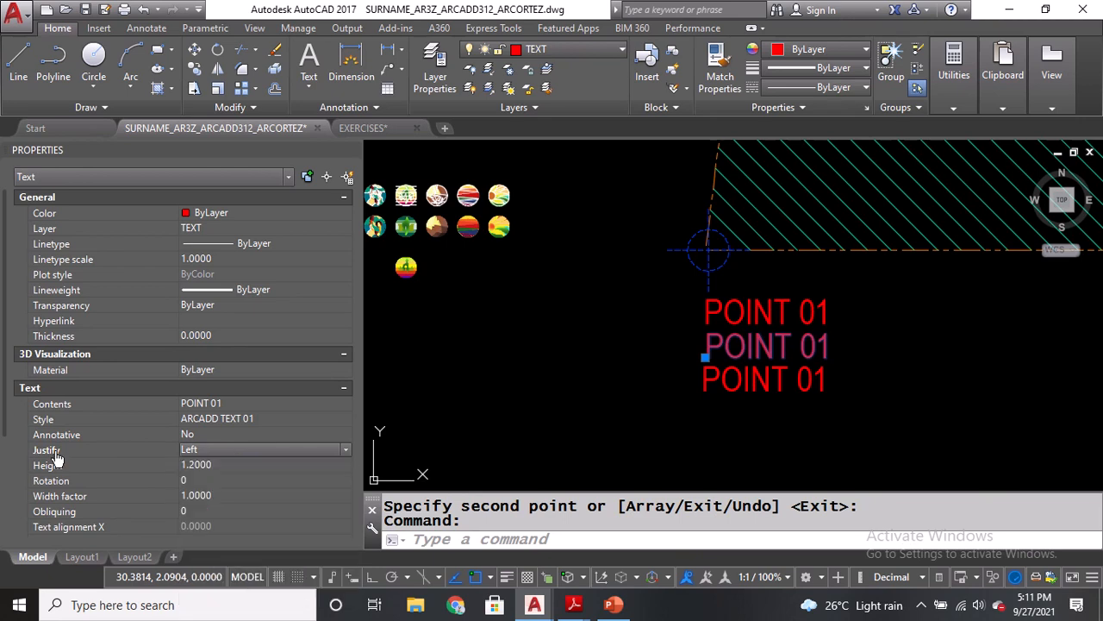
{"action": "left_click", "coordinate": [705, 357]}
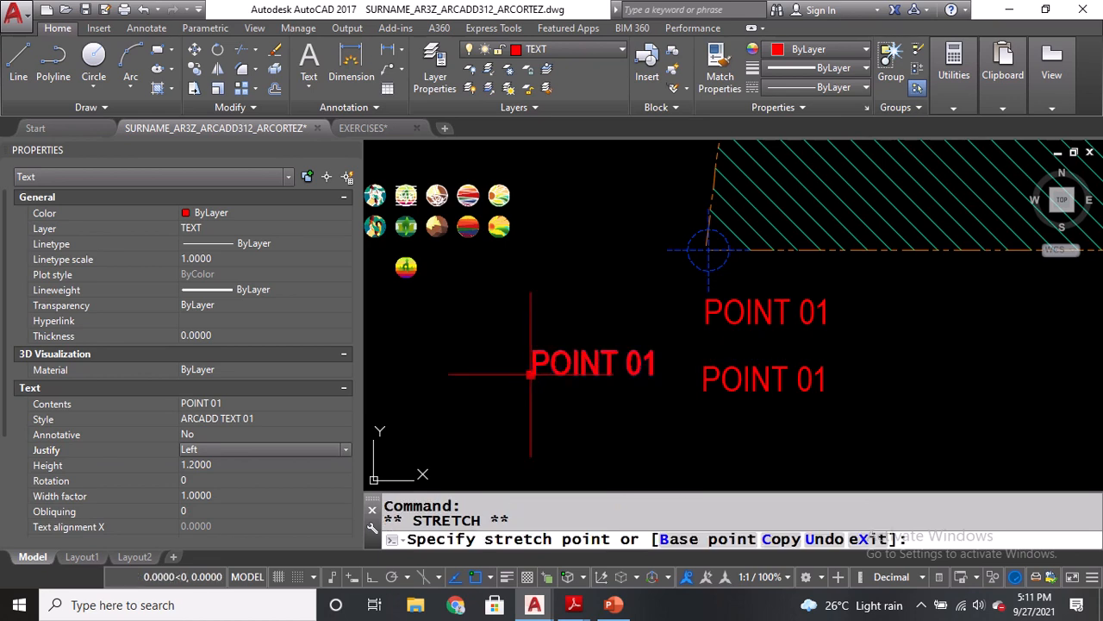
{"action": "left_click", "coordinate": [703, 353]}
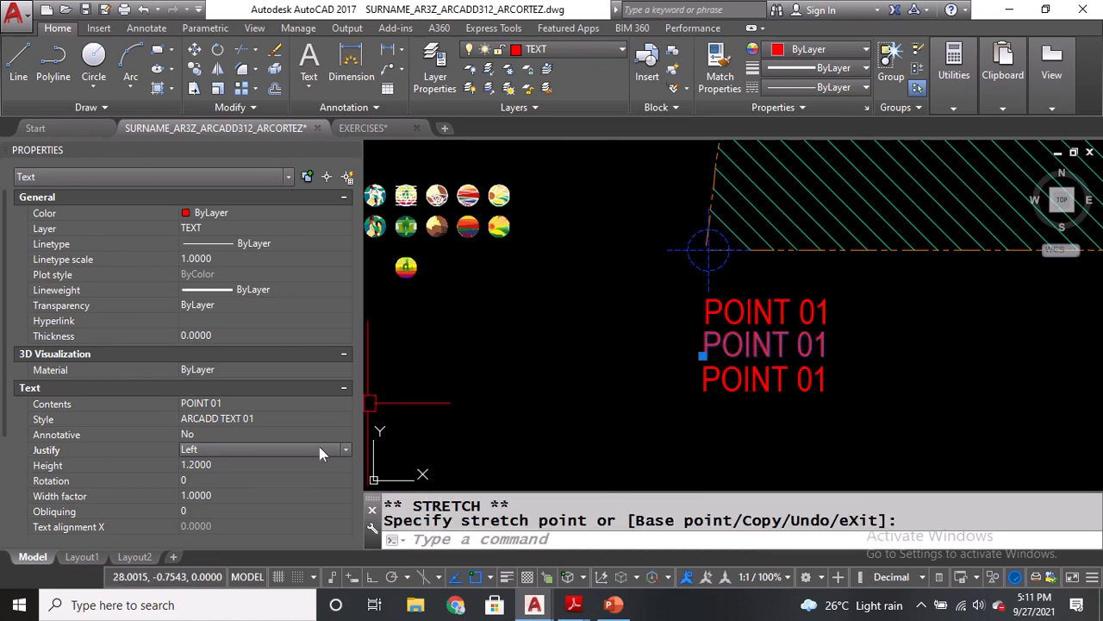
{"action": "left_click", "coordinate": [319, 449]}
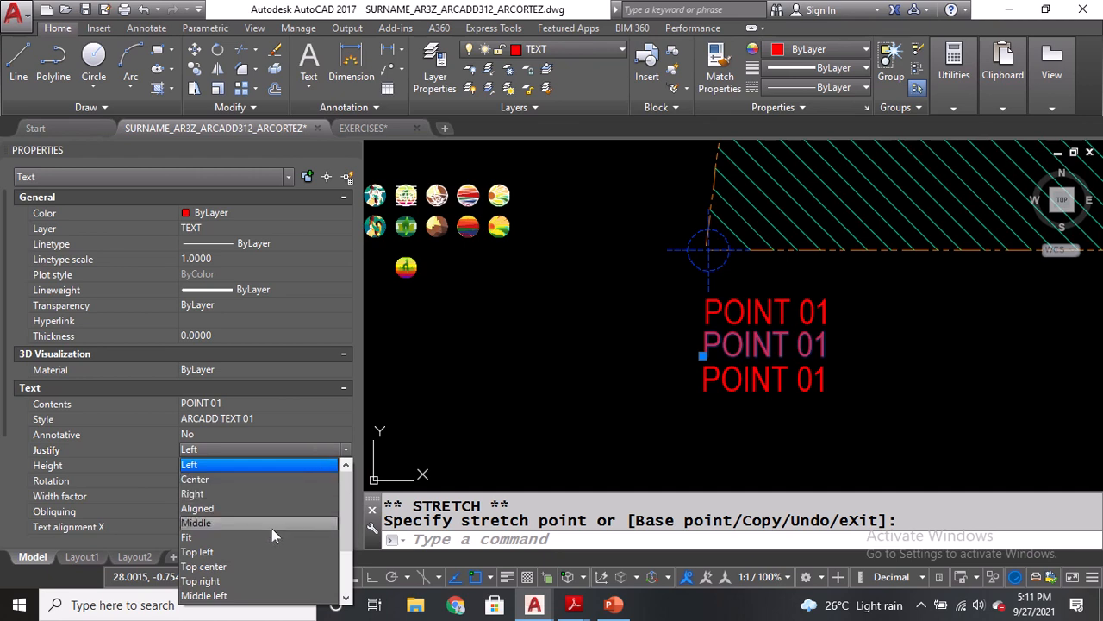
{"action": "scroll", "coordinate": [235, 541], "scroll_direction": "down", "scroll_amount": 1}
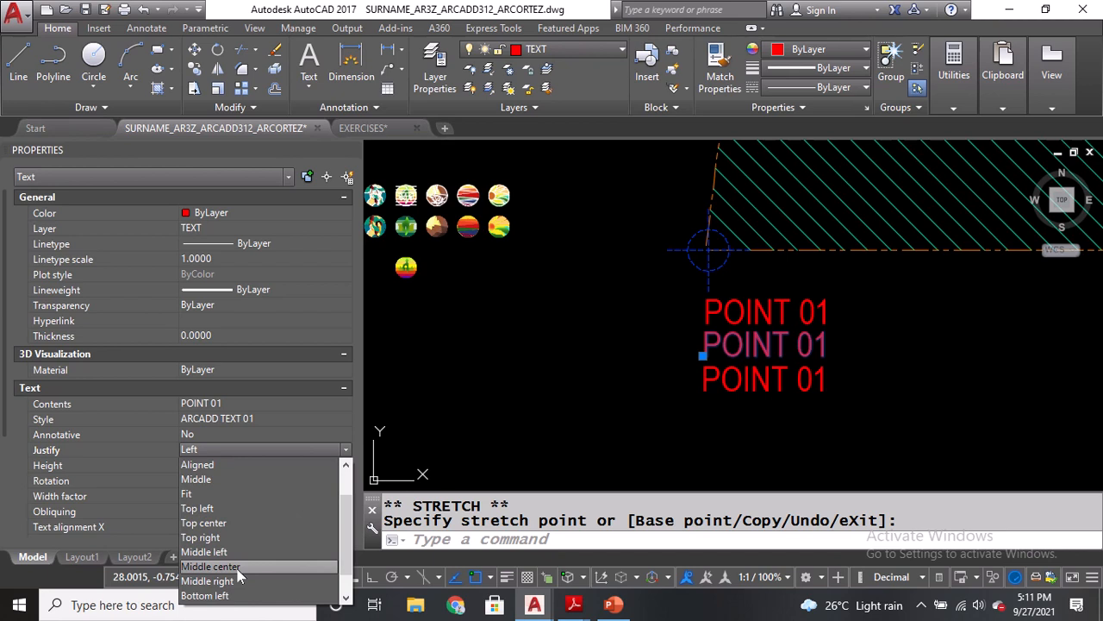
{"action": "left_click", "coordinate": [239, 567]}
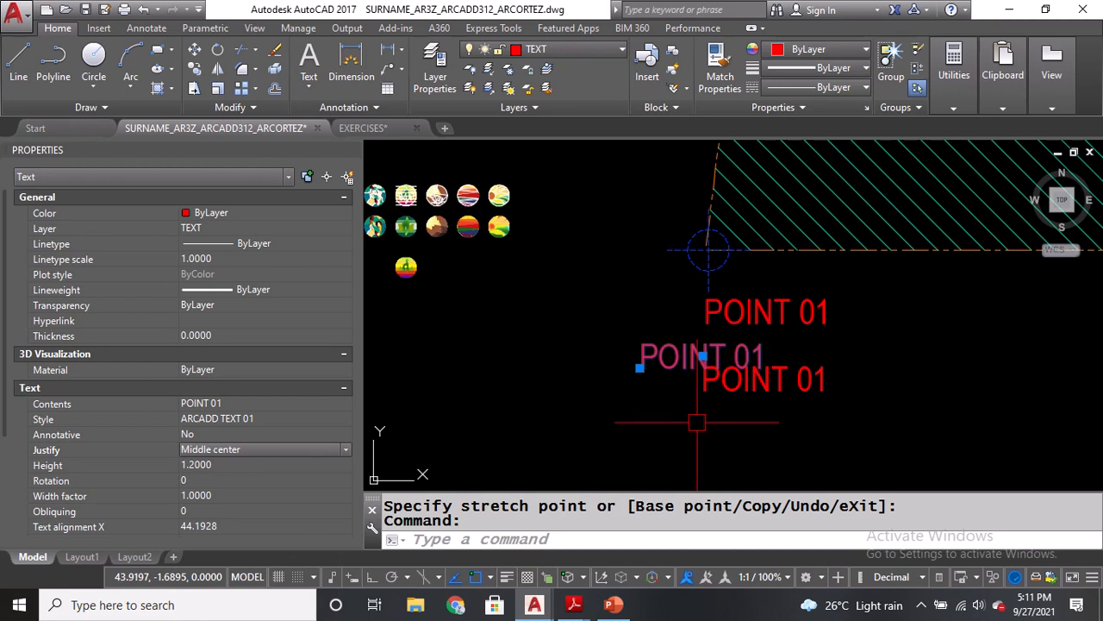
{"action": "key", "text": "Escape"}
Change the lowest "POINT 01" label's justification to Right and shift the label slightly downward.
{"action": "left_click", "coordinate": [705, 388]}
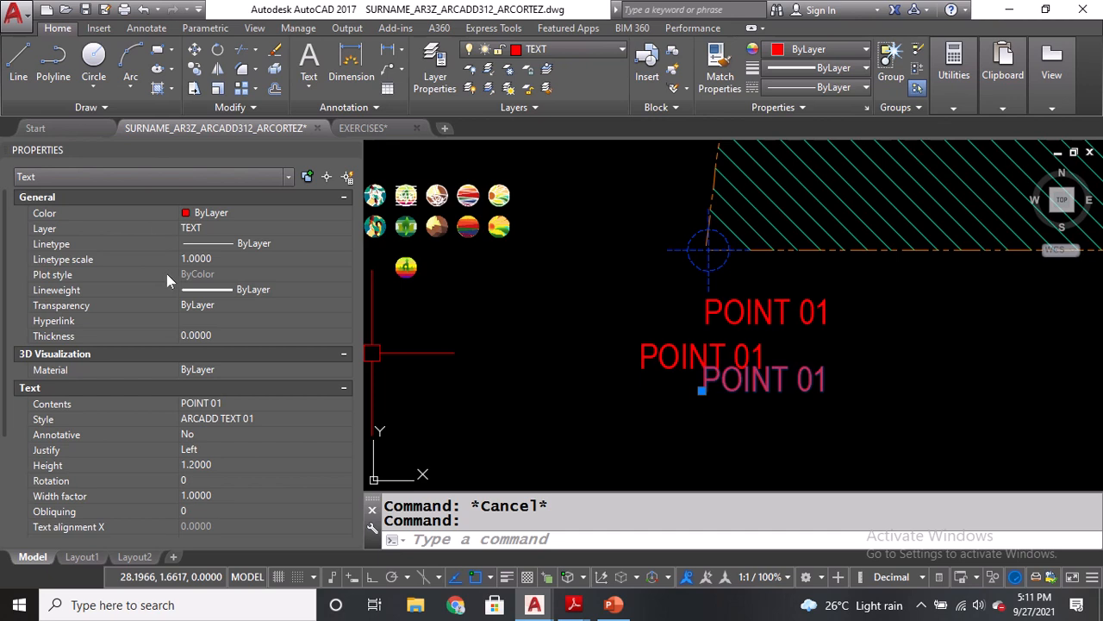
{"action": "left_click", "coordinate": [219, 455]}
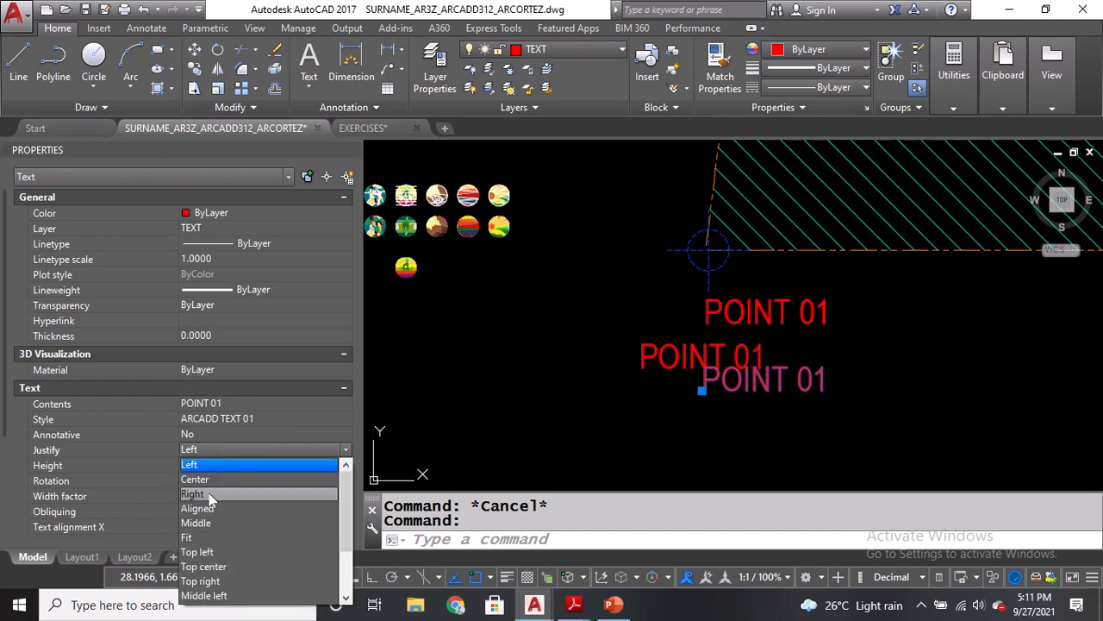
{"action": "left_click", "coordinate": [209, 494]}
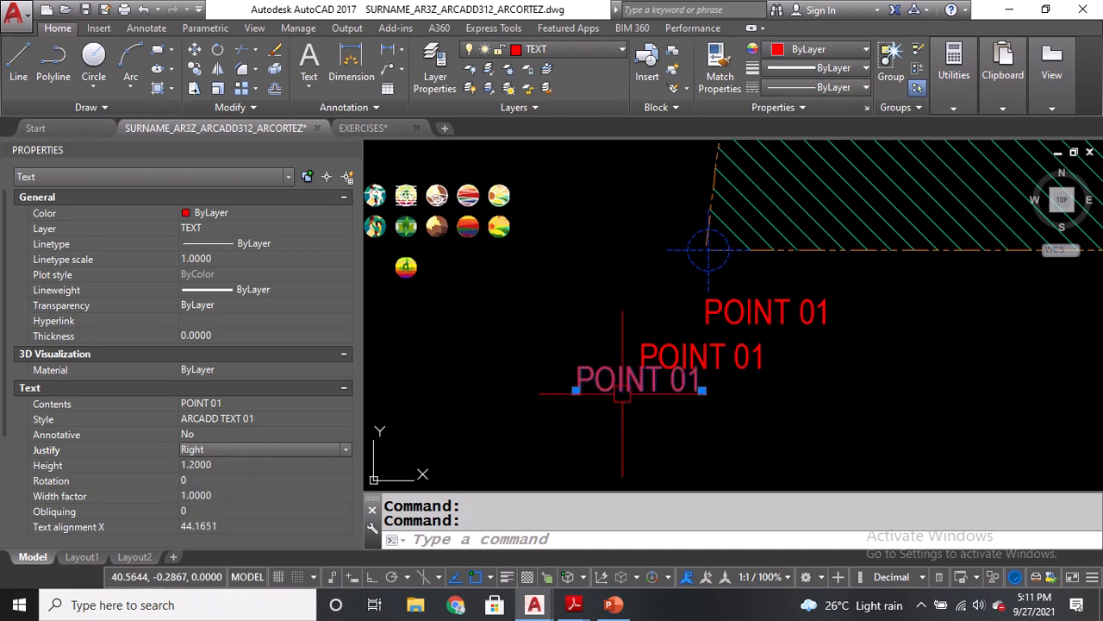
{"action": "left_click", "coordinate": [576, 391]}
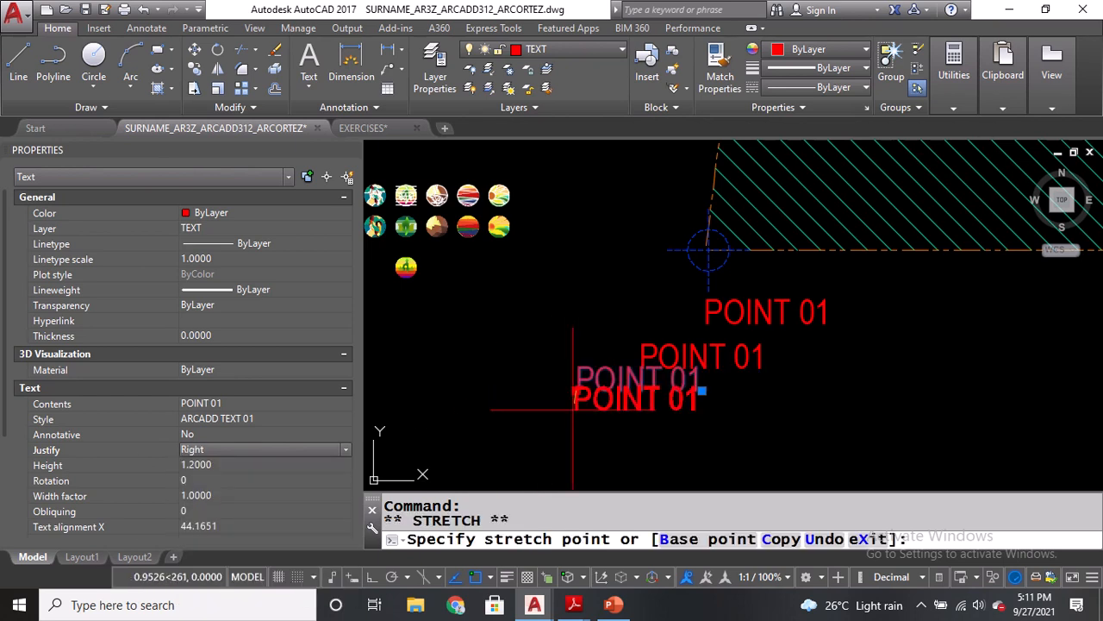
{"action": "left_click", "coordinate": [572, 412]}
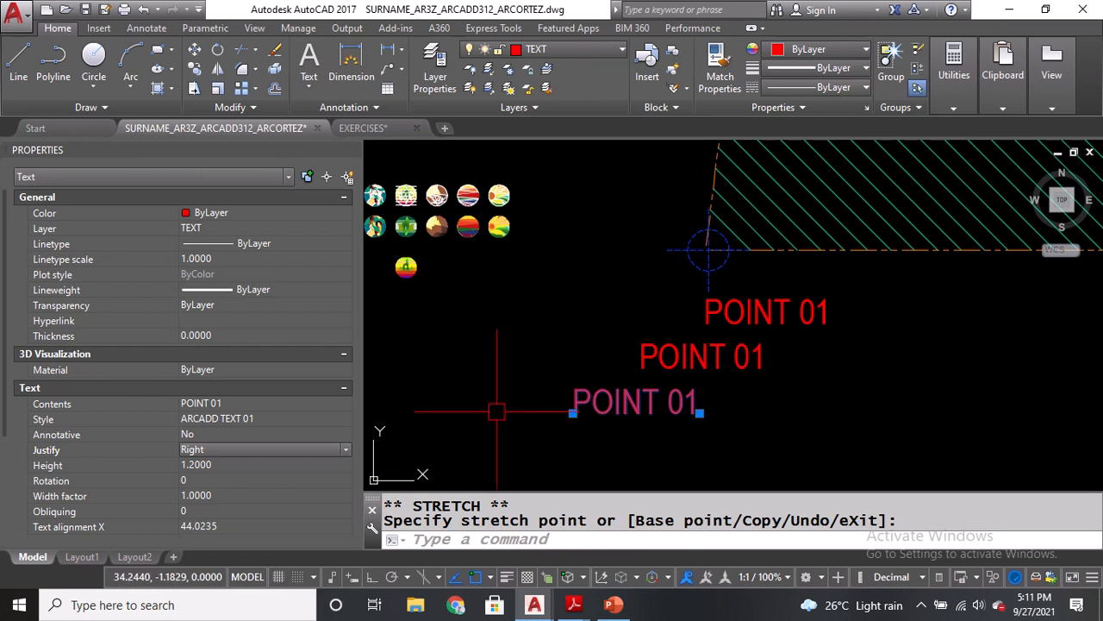
Select all three "POINT 01" labels to compare their justification points, and clear the selection.
{"action": "left_click", "coordinate": [572, 412]}
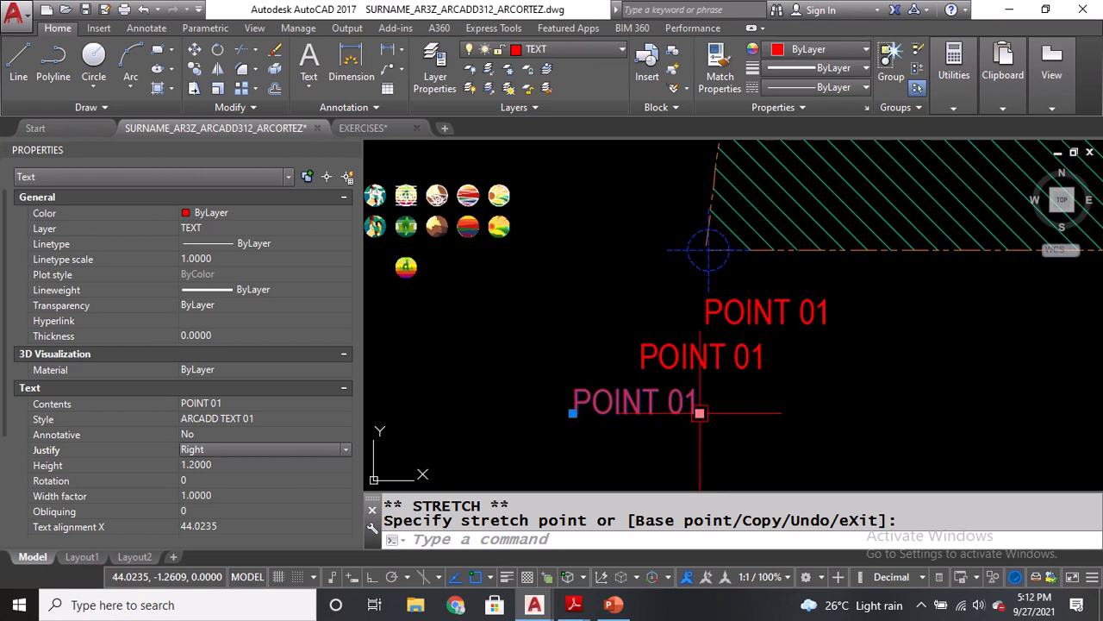
{"action": "left_click", "coordinate": [703, 355]}
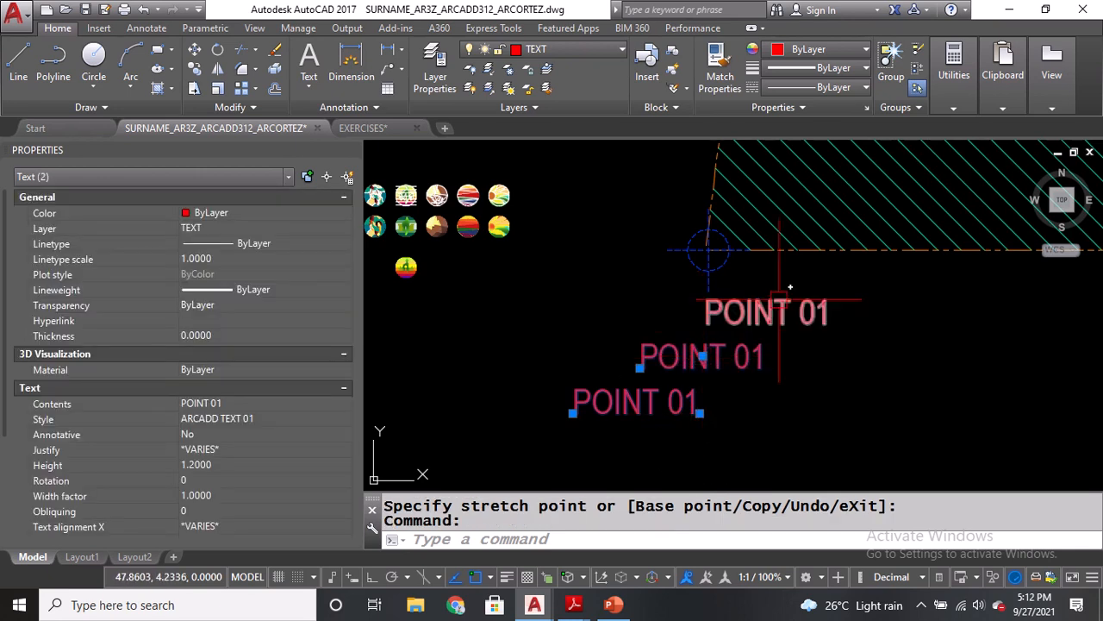
{"action": "left_click", "coordinate": [704, 321]}
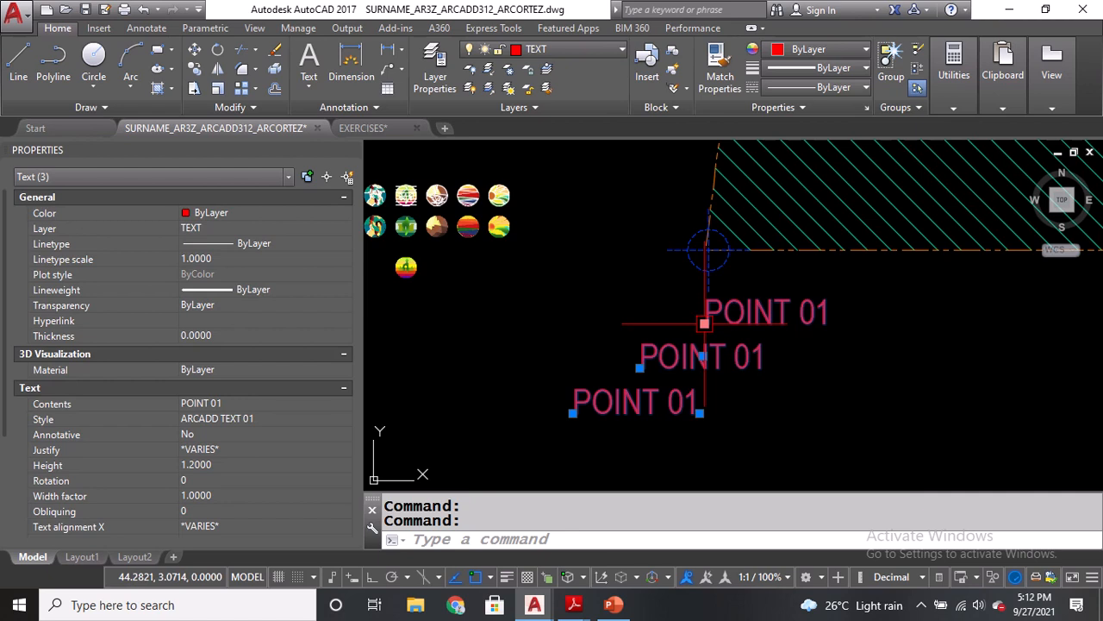
{"action": "key", "text": "Escape"}
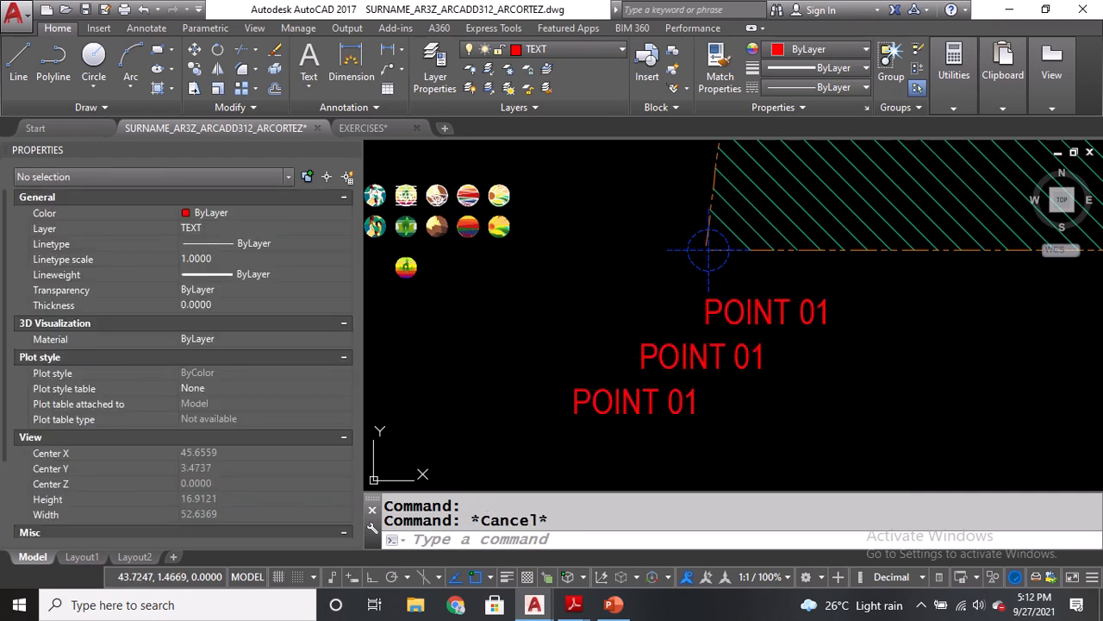
Edit the middle-centered label's text directly in the drawing to read "PT. 01".
{"action": "double_click", "coordinate": [691, 357]}
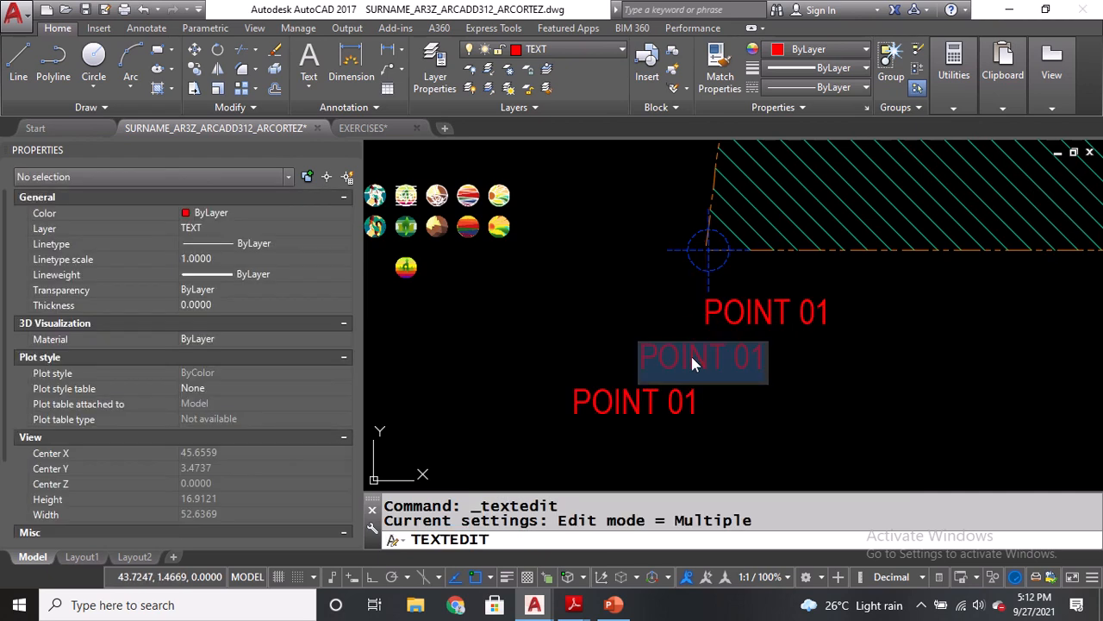
{"action": "type", "text": "PT."}
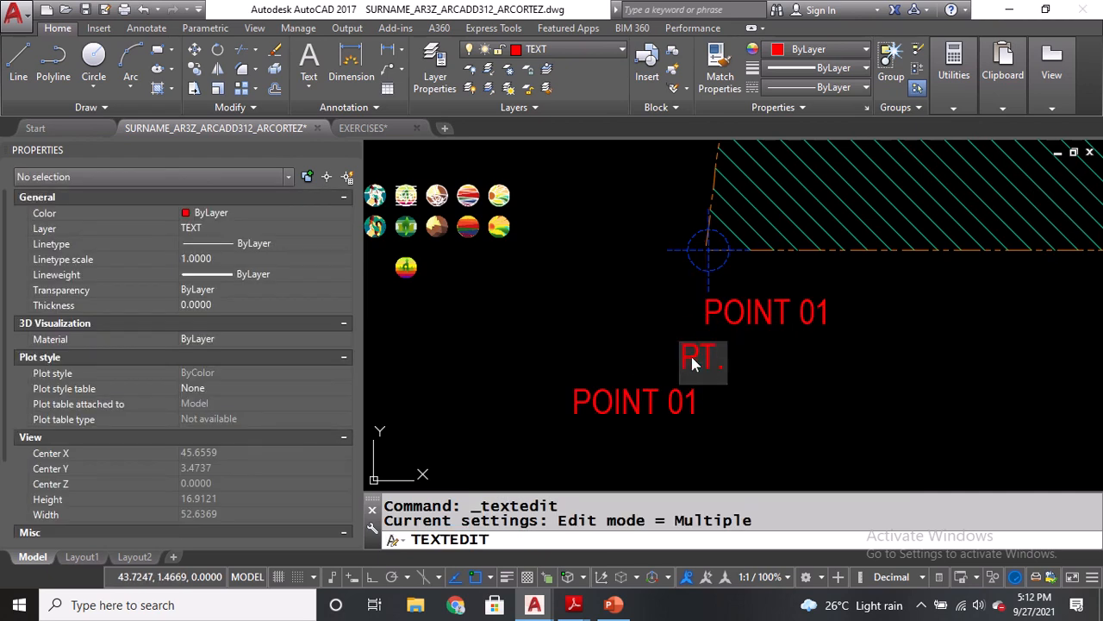
{"action": "type", "text": " 01"}
{"action": "key", "text": "Return"}
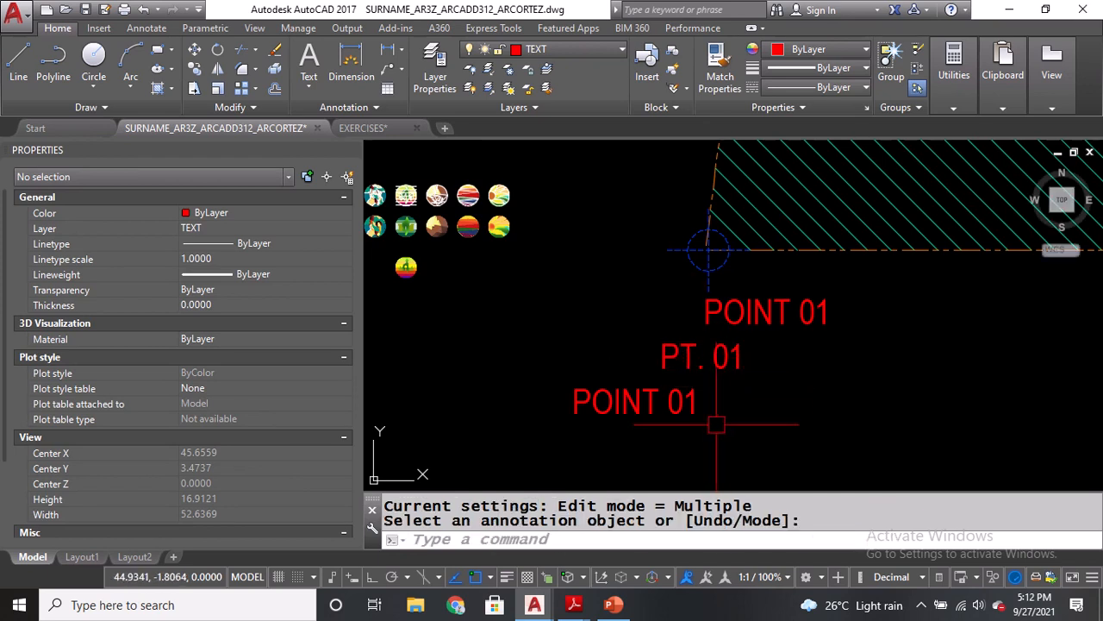
Try the text "PT.01" on the lowest, right-justified label and restore its text to "POINT 01".
{"action": "left_click", "coordinate": [694, 408]}
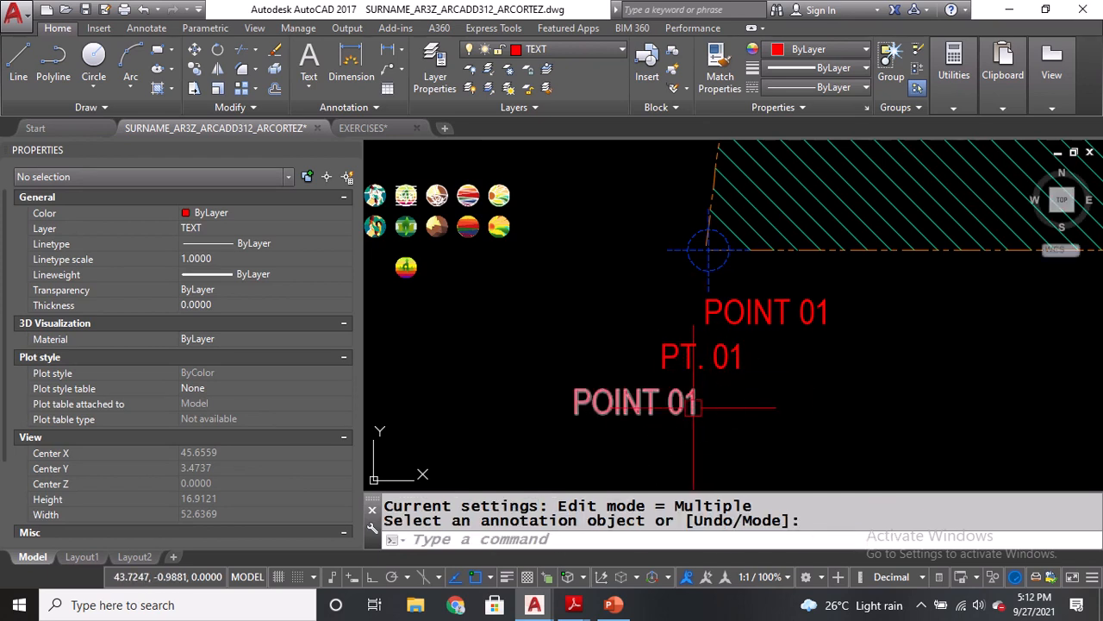
{"action": "double_click", "coordinate": [691, 405]}
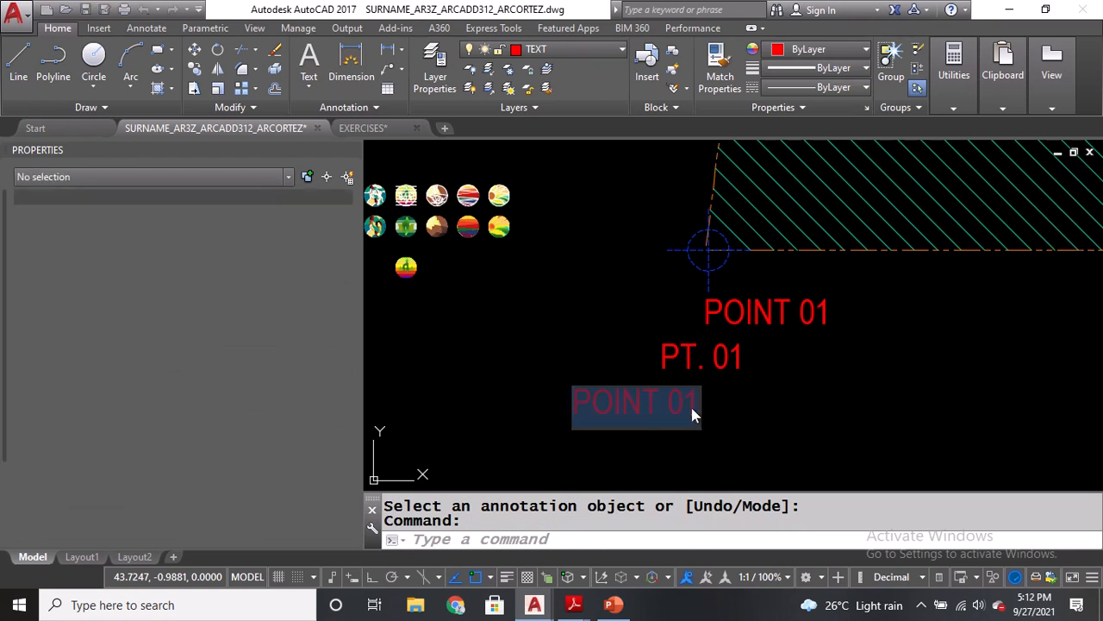
{"action": "type", "text": "PT.01"}
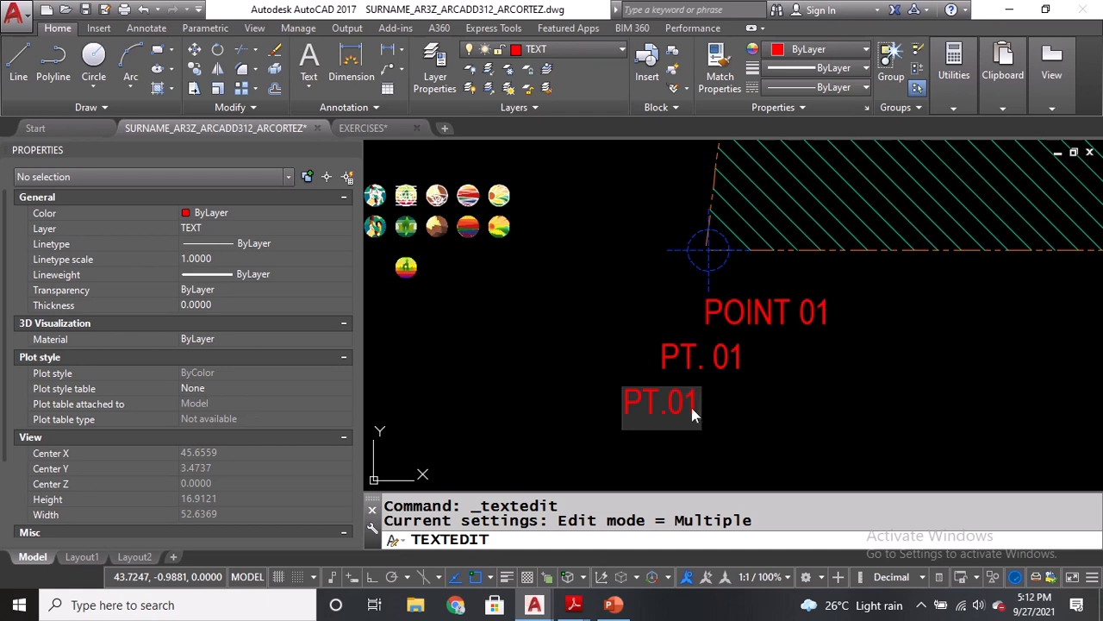
{"action": "type", "text": "POINT 01"}
{"action": "key", "text": "Return"}
{"action": "key", "text": "Escape"}
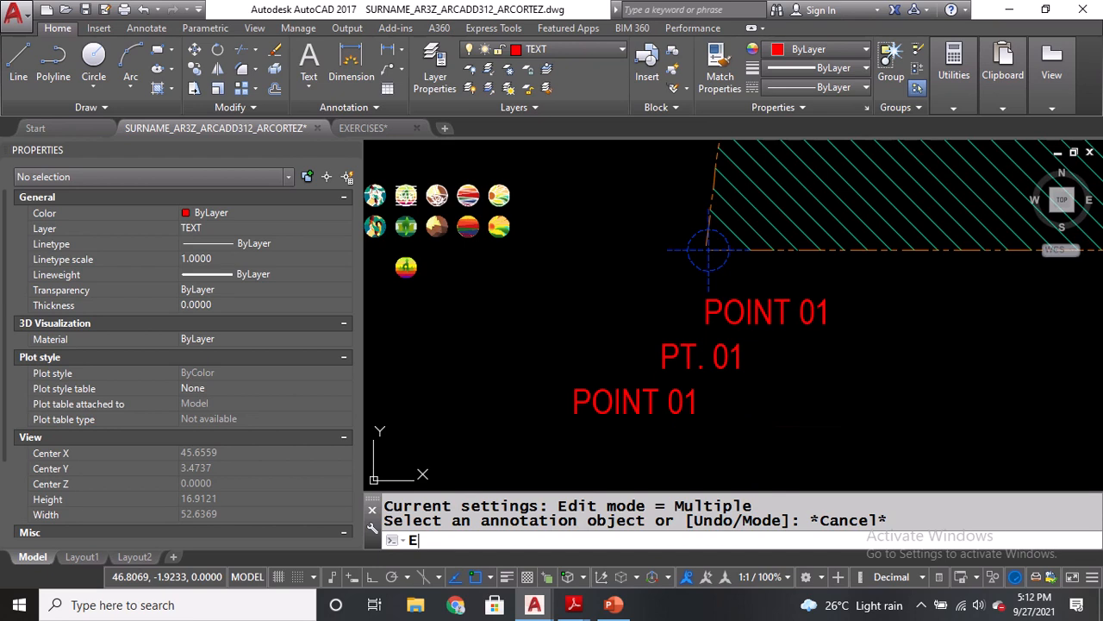
Erase the left-justified and right-justified "POINT 01" labels above and below the "PT. 01" label.
{"action": "key", "text": "Return"}
{"action": "left_click", "coordinate": [783, 312]}
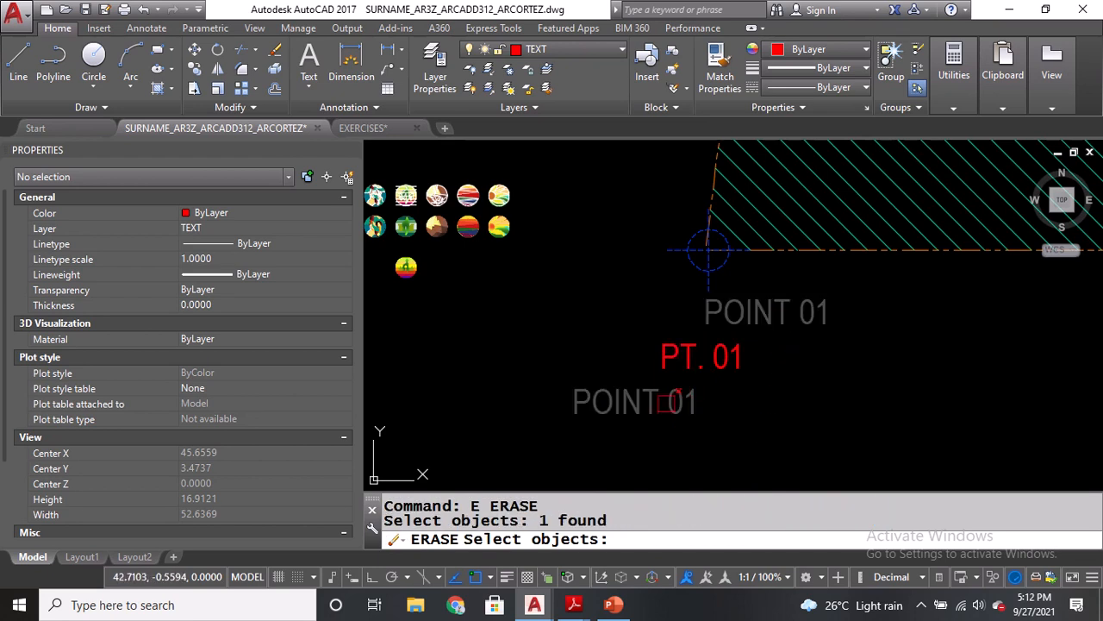
{"action": "left_click", "coordinate": [662, 407]}
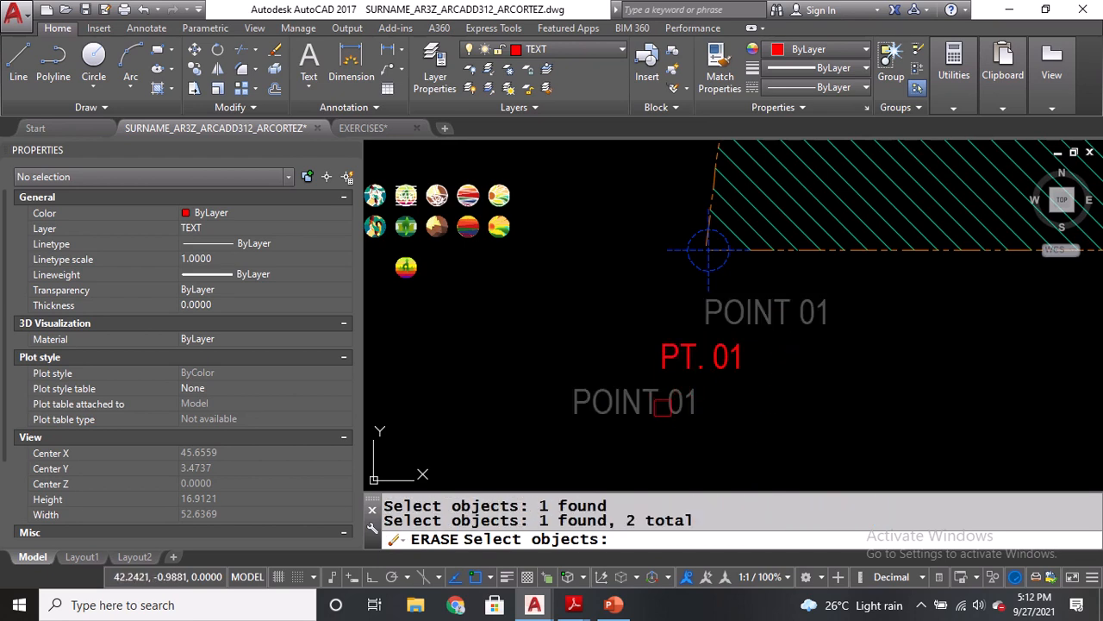
{"action": "key", "text": "Return"}
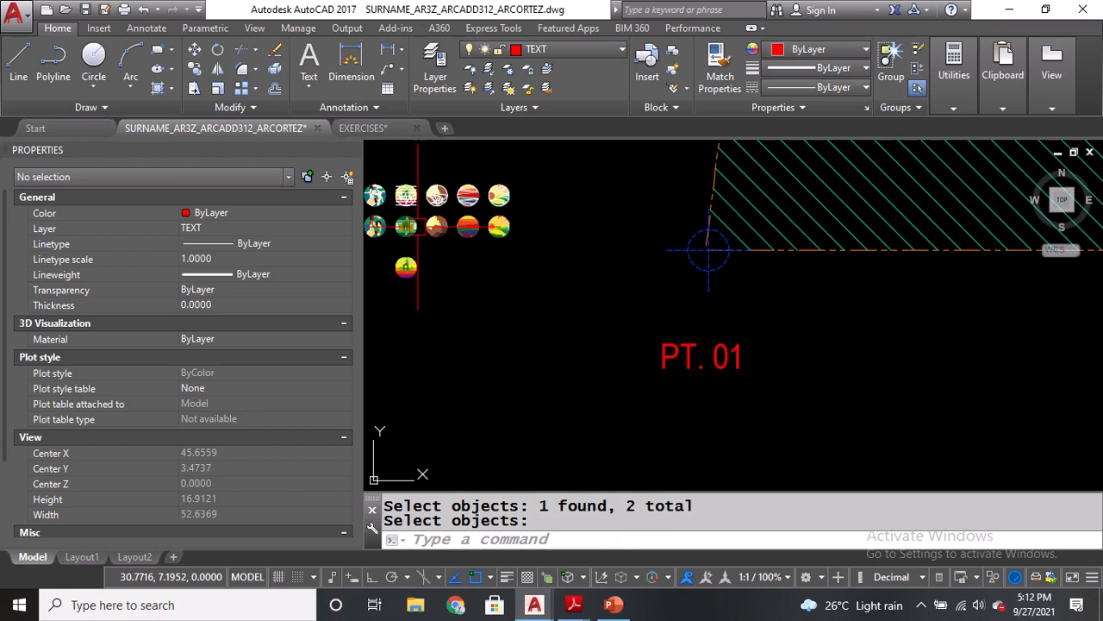
Close the Properties palette and save the drawing.
{"action": "left_click", "coordinate": [351, 151]}
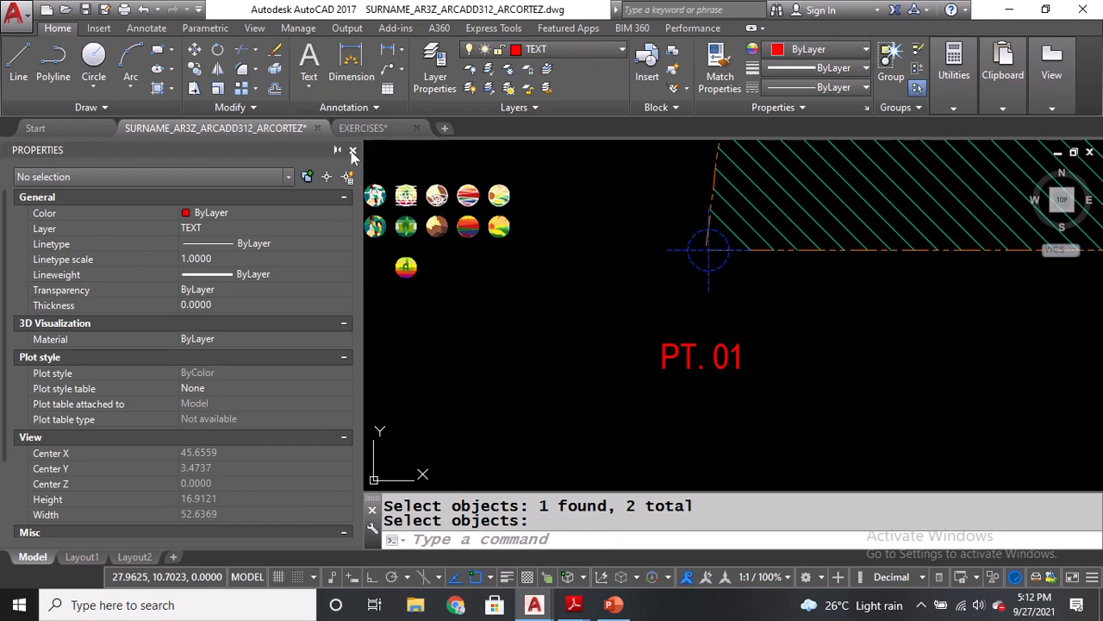
{"action": "left_click", "coordinate": [351, 152]}
{"action": "key", "text": "ctrl+s"}
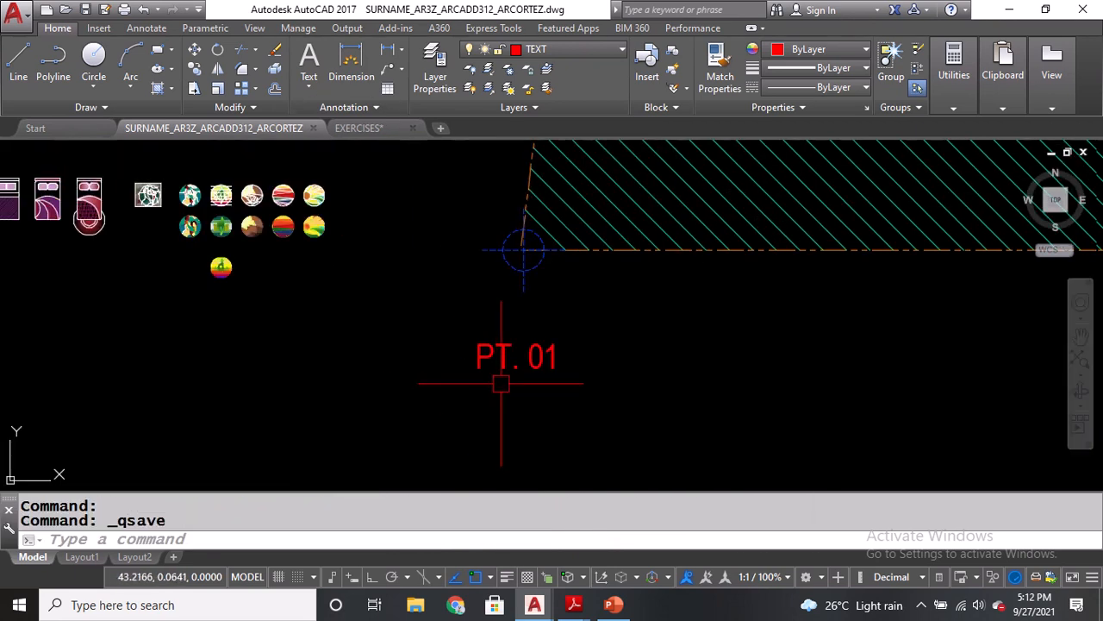
Move the "PT. 01" label by its center point to the lower end of the corner marker's vertical line and turn off object snap tracking.
{"action": "left_click", "coordinate": [505, 363]}
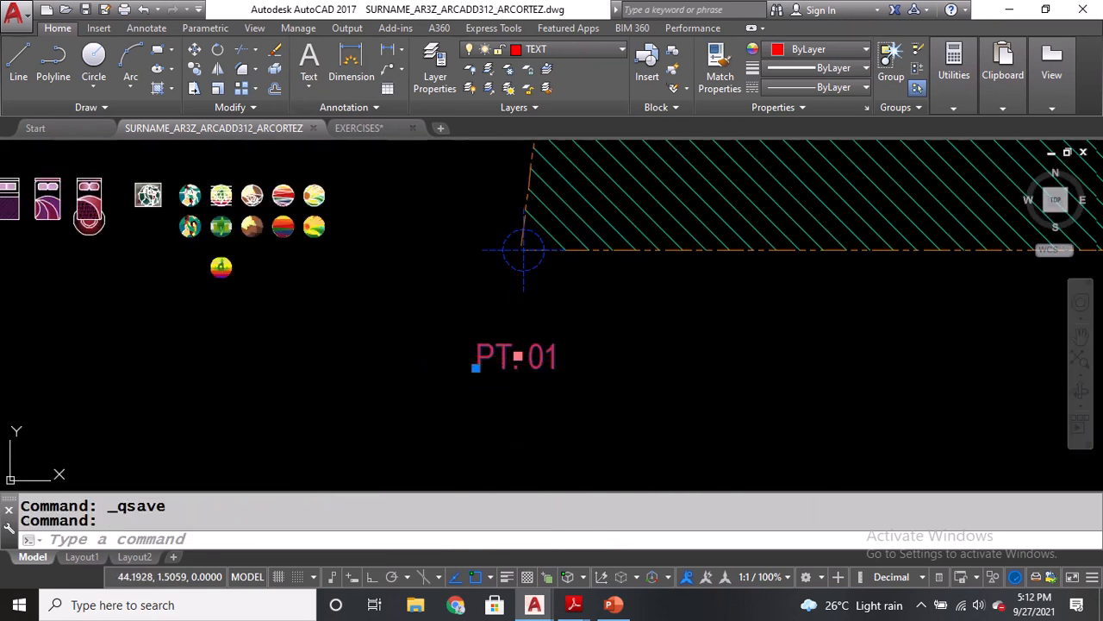
{"action": "left_click", "coordinate": [517, 356]}
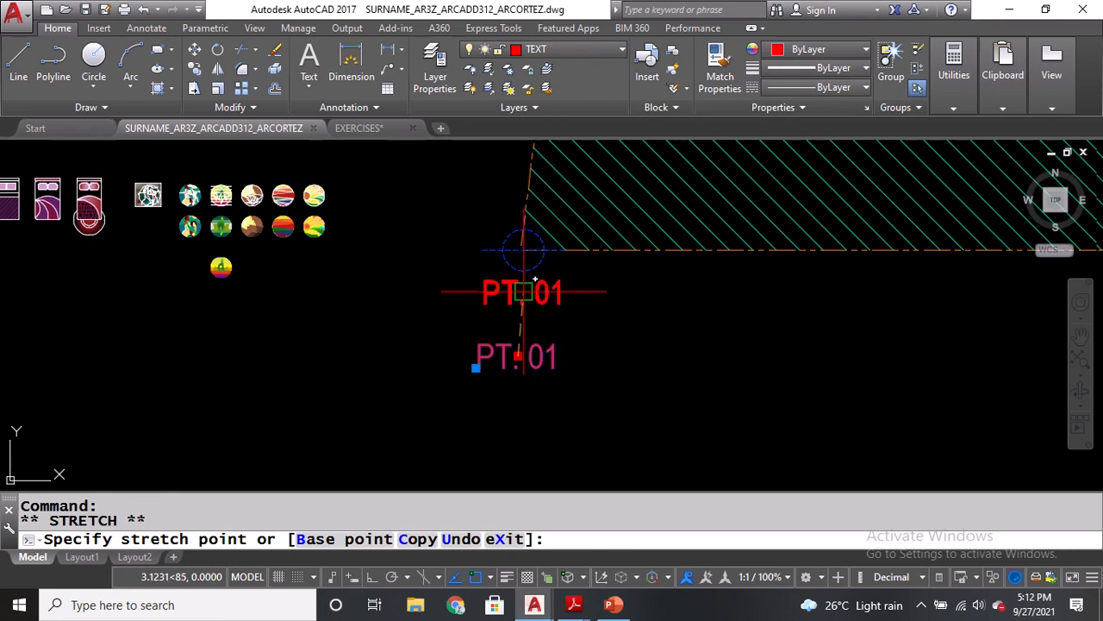
{"action": "left_click", "coordinate": [524, 291]}
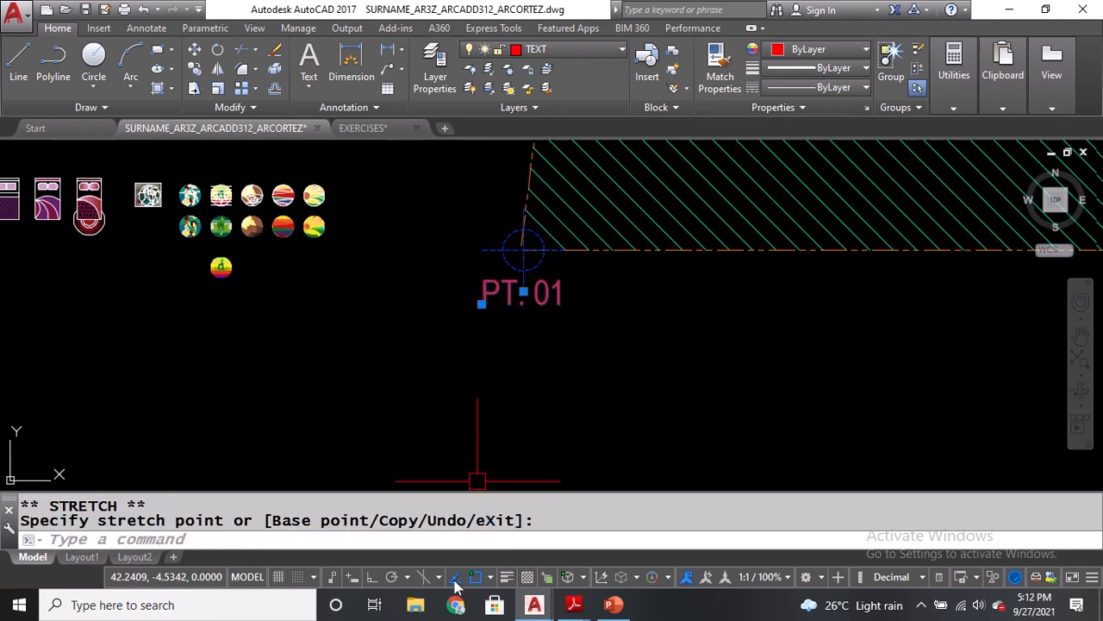
{"action": "key", "text": "F11"}
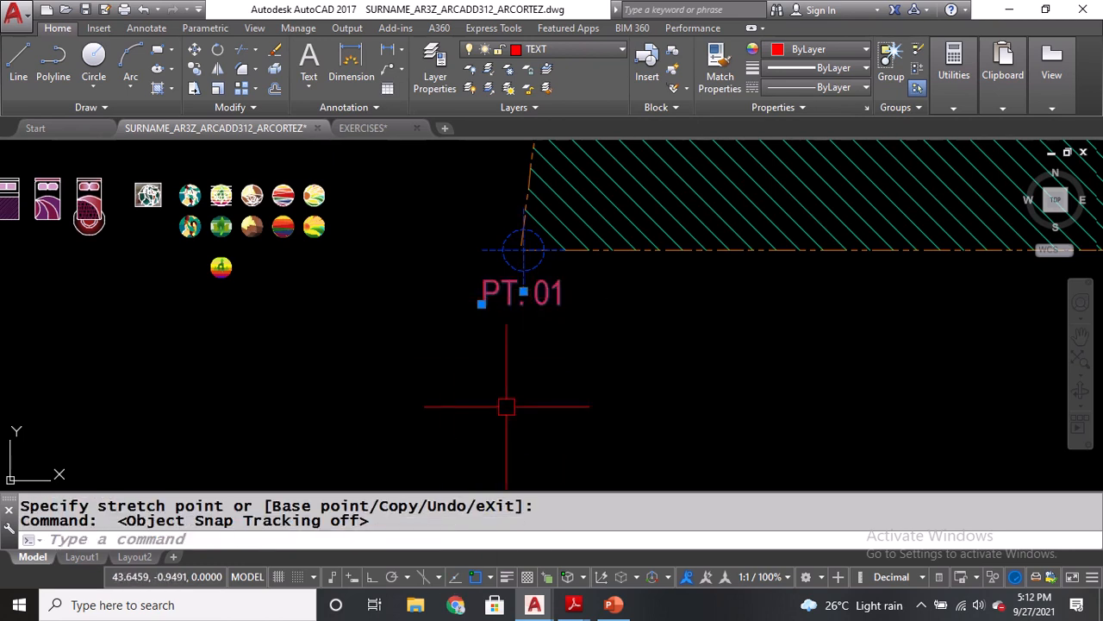
Move the "PT. 01" label straight down by its center point, leaving a small gap below the corner marker.
{"action": "left_click", "coordinate": [524, 291]}
{"action": "left_click", "coordinate": [522, 309]}
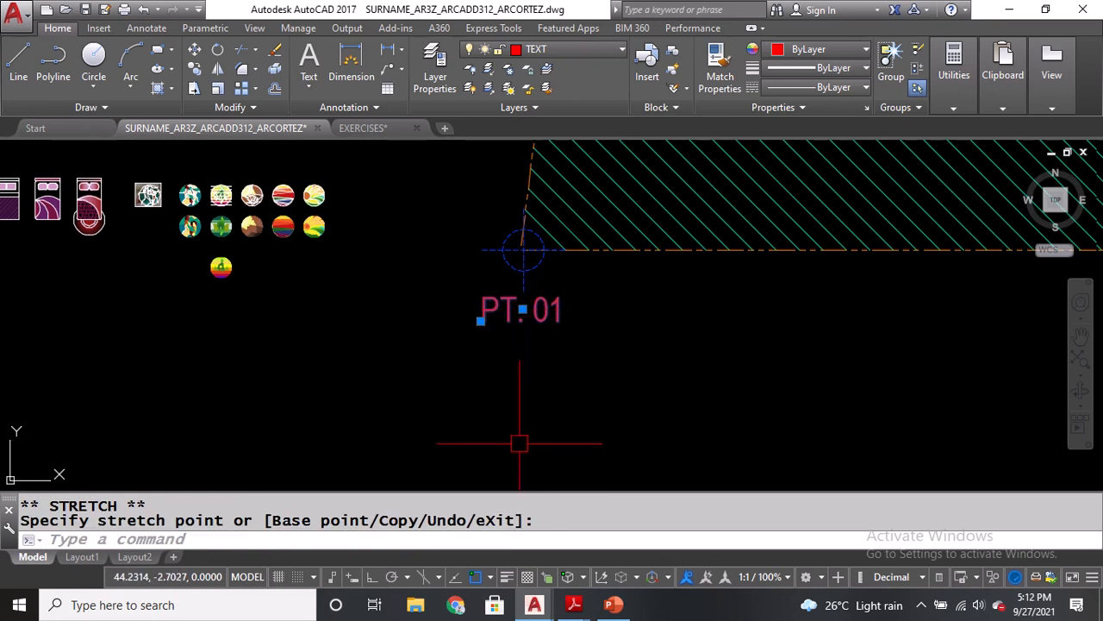
{"action": "key", "text": "Escape"}
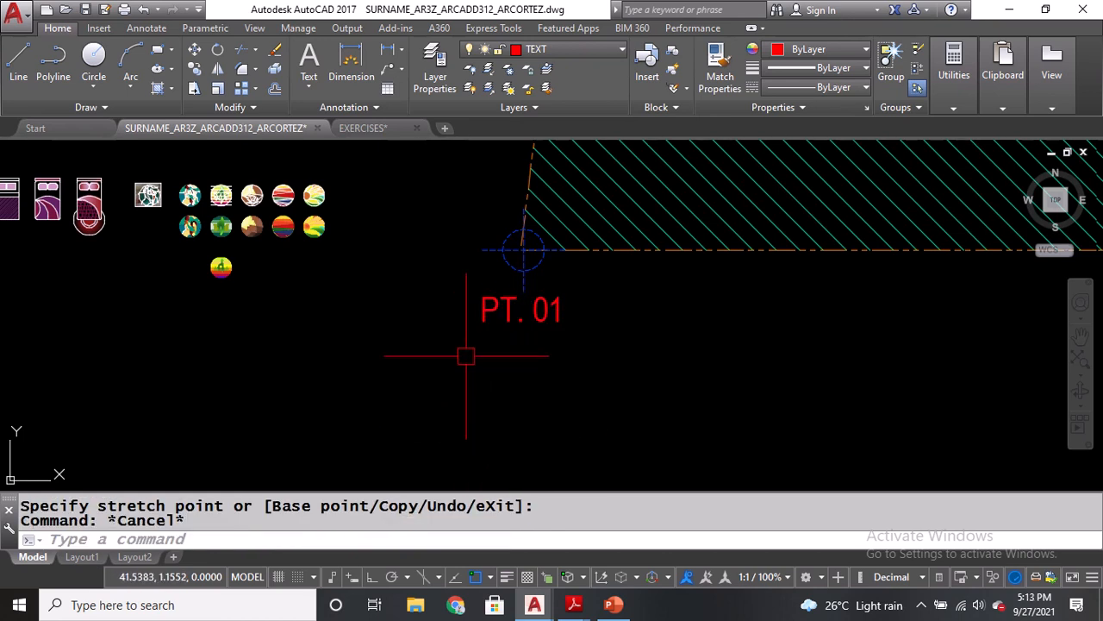
Copy the "PT. 01" label to the clipboard and paste it below the lot's lower-right corner marker.
{"action": "left_click", "coordinate": [477, 312]}
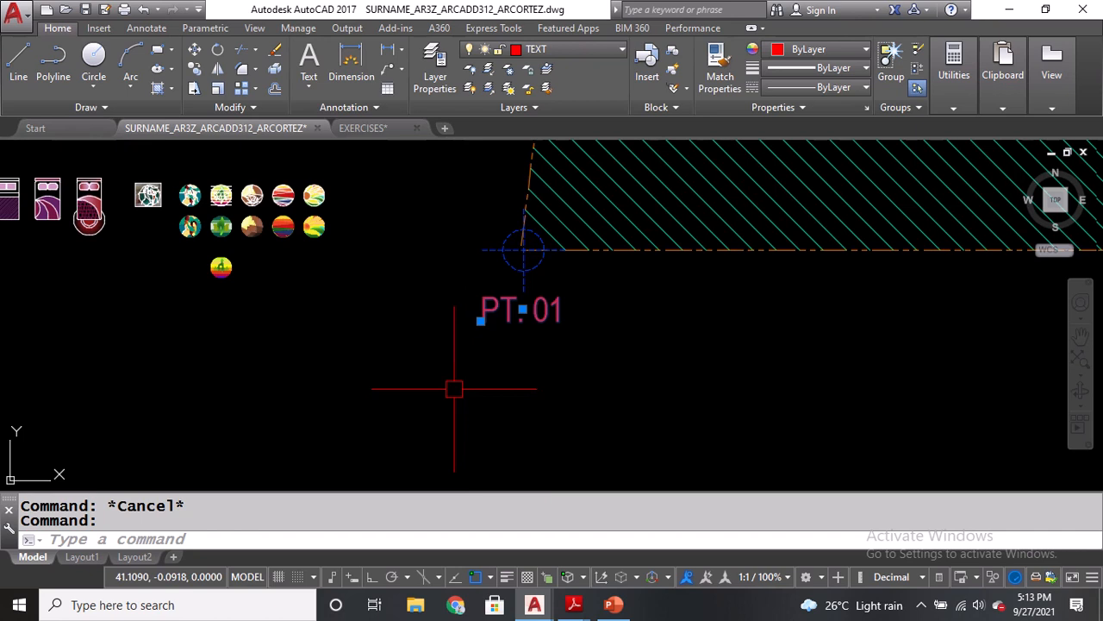
{"action": "key", "text": "ctrl+c"}
{"action": "scroll", "coordinate": [431, 382], "scroll_direction": "down", "scroll_amount": 5}
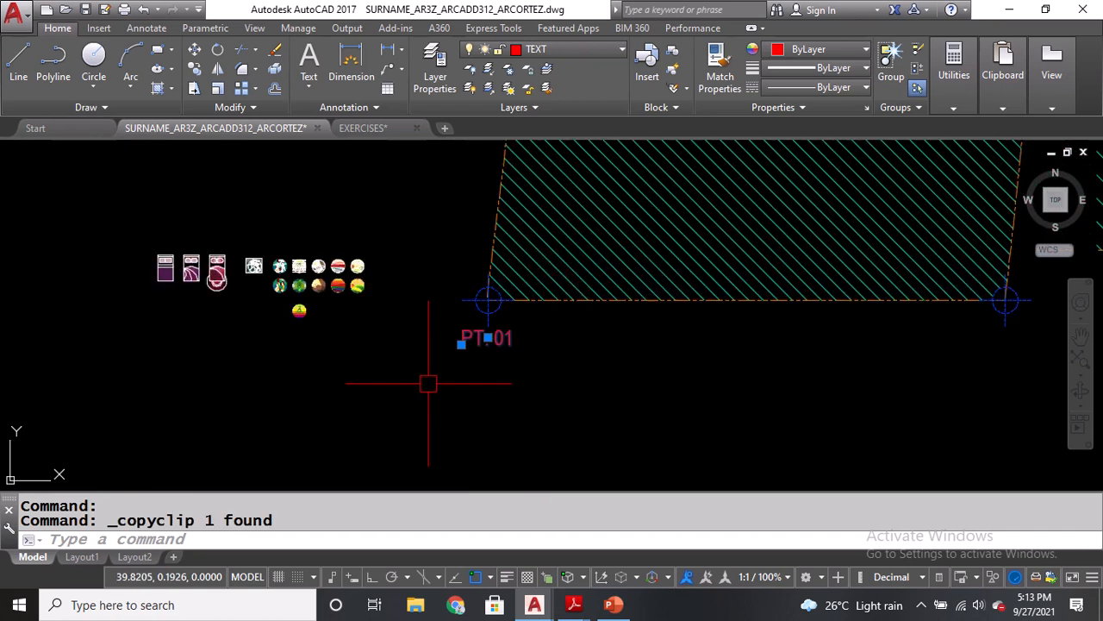
{"action": "middle_click_drag", "start_coordinate": [614, 387], "coordinate": [532, 387]}
{"action": "scroll", "coordinate": [556, 365], "scroll_direction": "up", "scroll_amount": 6}
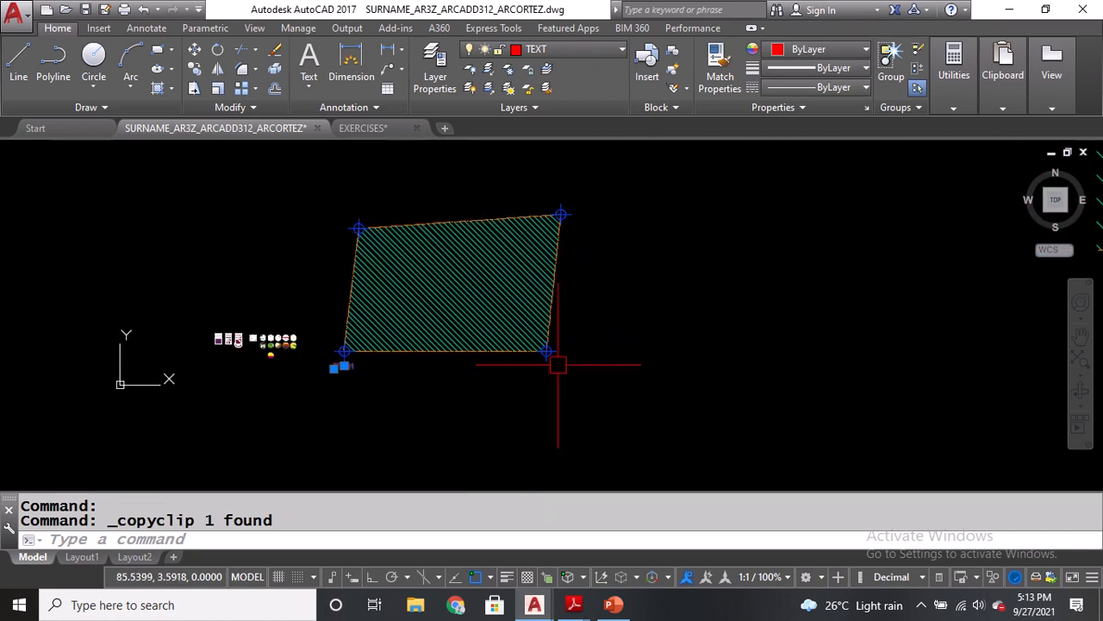
{"action": "key", "text": "ctrl+v"}
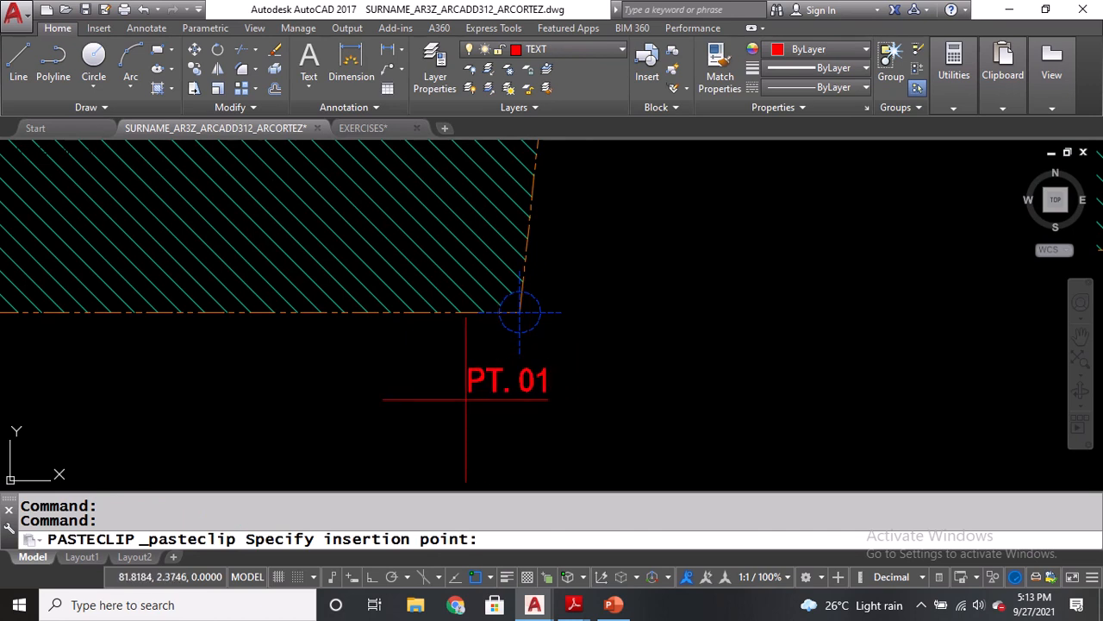
{"action": "left_click", "coordinate": [465, 397]}
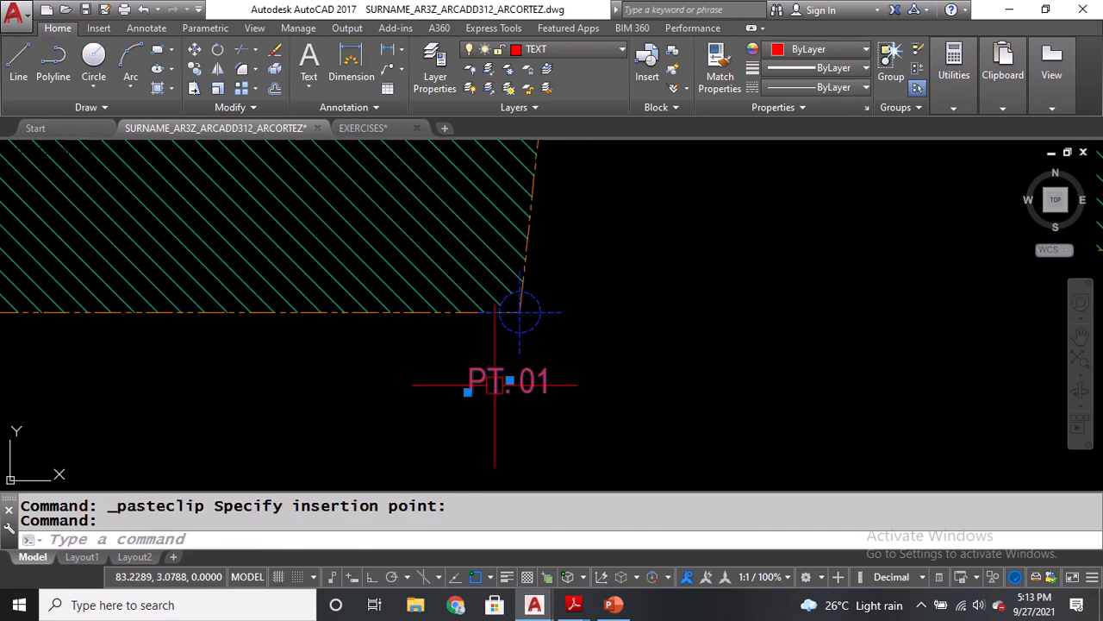
Center the pasted label under the lower-right marker's vertical line by its middle point, with a small gap below the line.
{"action": "left_click", "coordinate": [510, 380]}
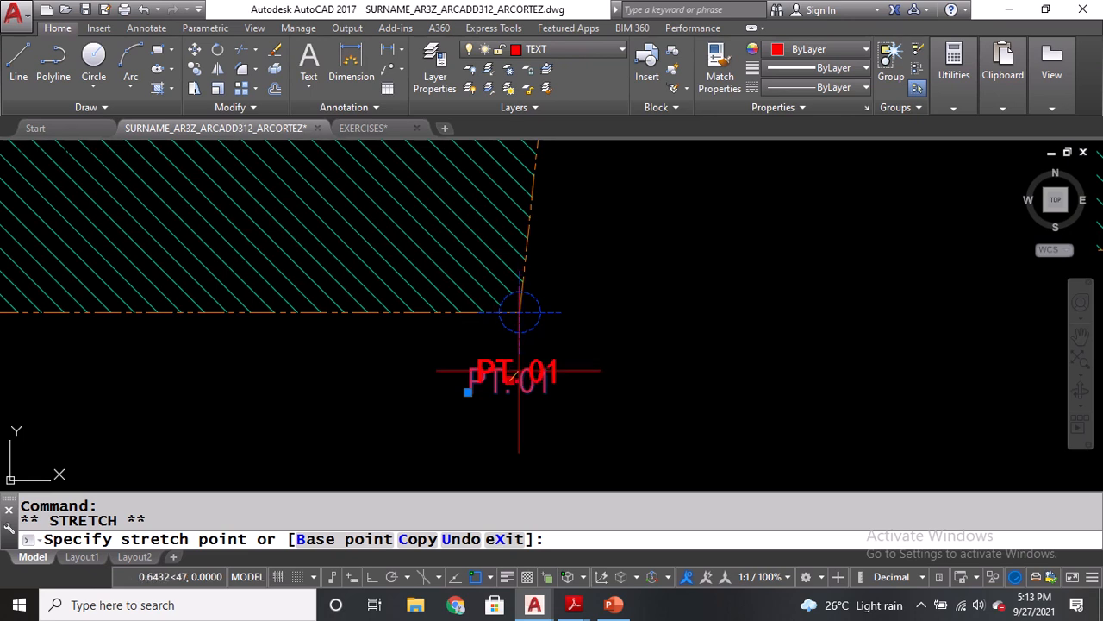
{"action": "left_click", "coordinate": [520, 353]}
{"action": "left_click", "coordinate": [519, 354]}
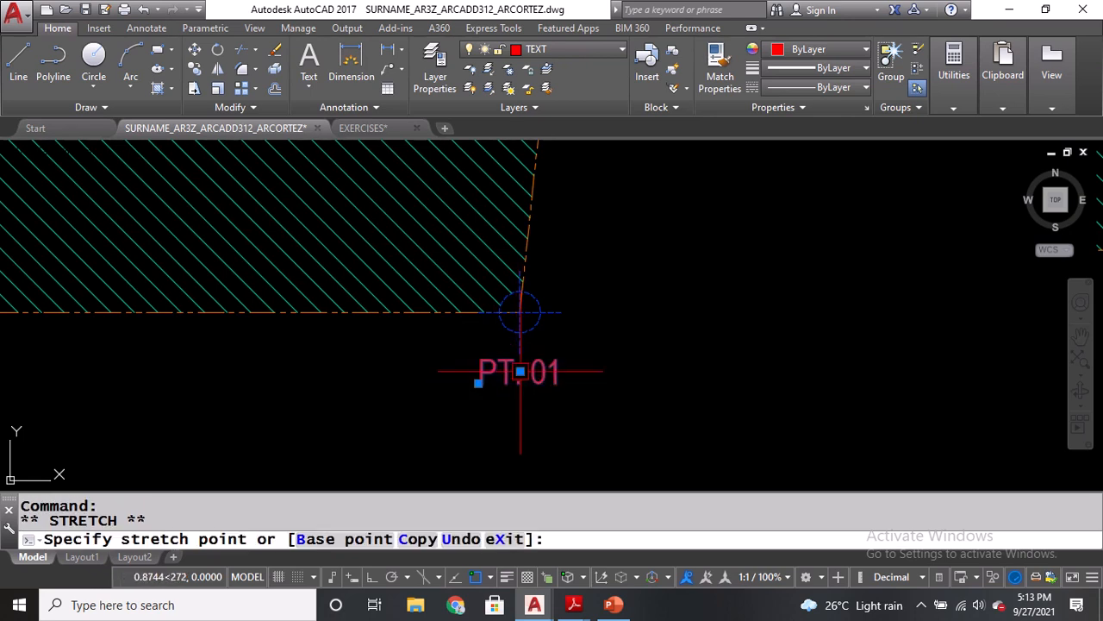
{"action": "left_click", "coordinate": [520, 375]}
{"action": "key", "text": "Escape"}
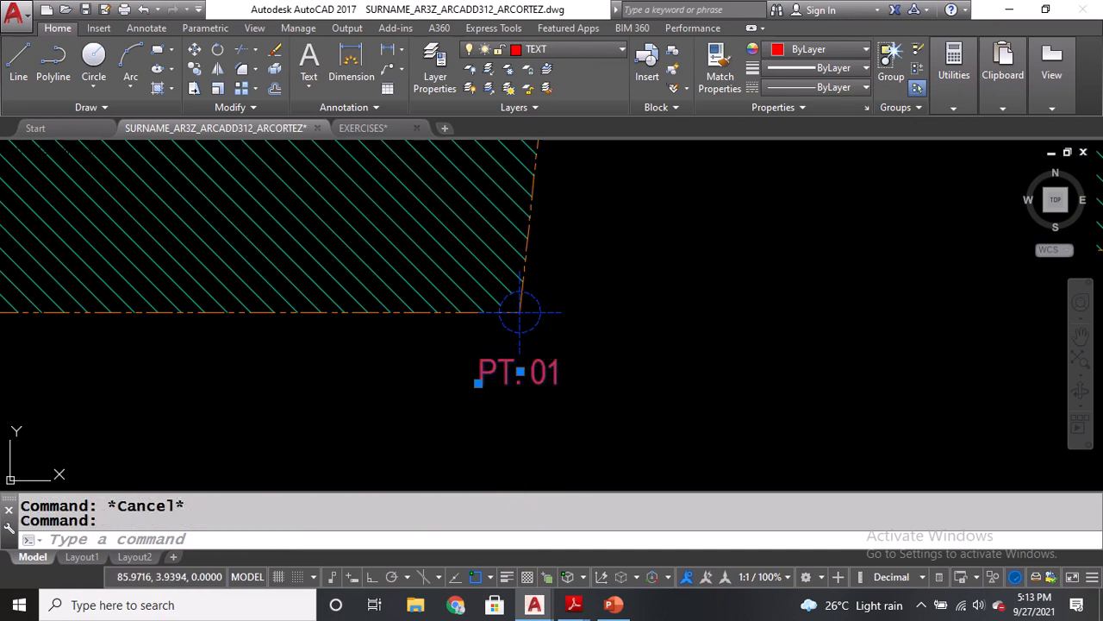
Change the text of the lower-right corner label to "PT. 02" and end text editing.
{"action": "double_click", "coordinate": [552, 373]}
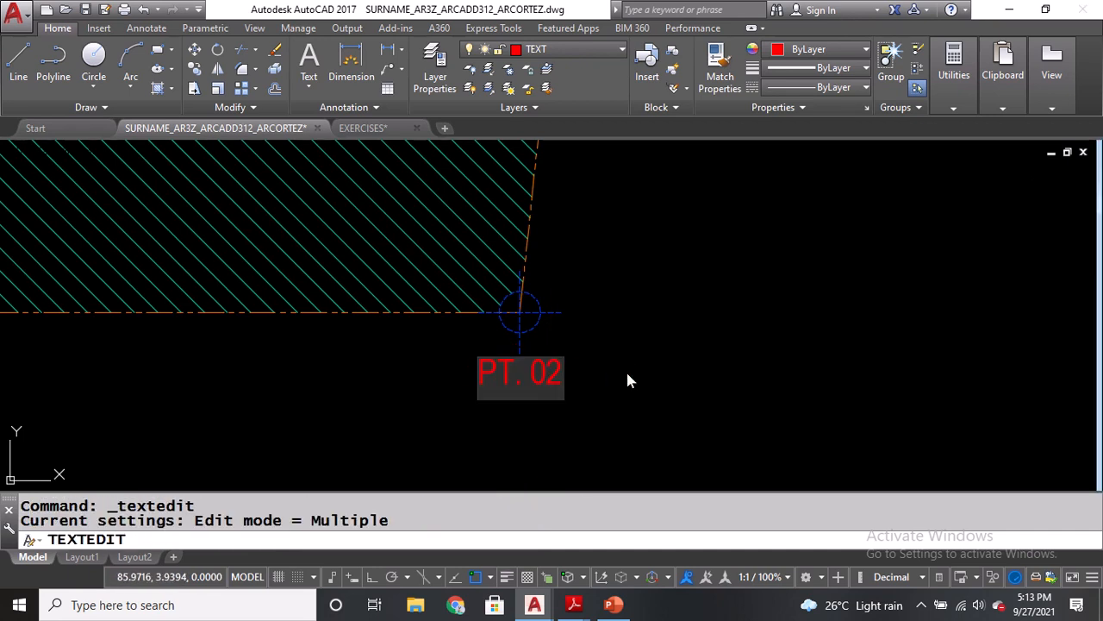
{"action": "key", "text": "Return"}
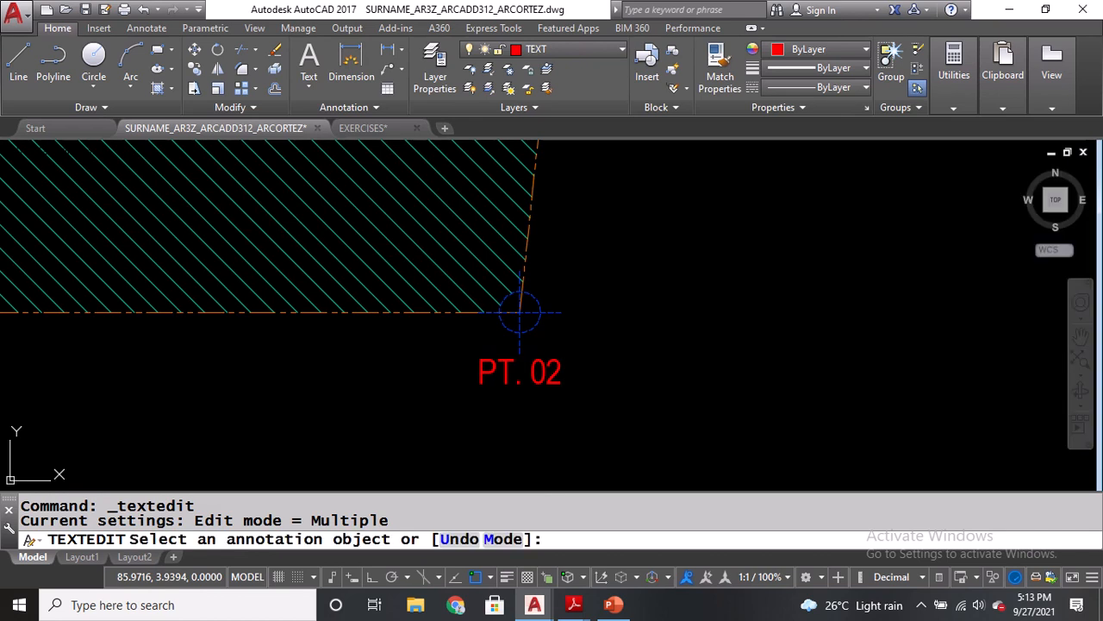
{"action": "key", "text": "Return"}
{"action": "key", "text": "Return"}
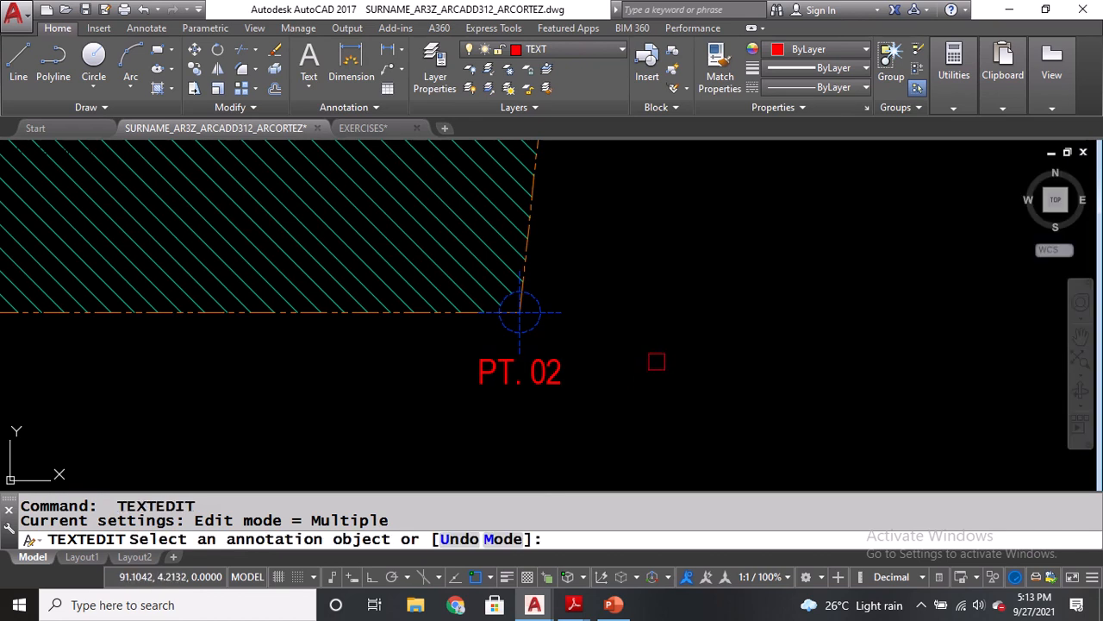
{"action": "key", "text": "Escape"}
Paste a copy of the "PT. 01" label centered just above the lot's upper-right corner marker.
{"action": "scroll", "coordinate": [650, 382], "scroll_direction": "down", "scroll_amount": 3}
{"action": "middle_click_drag", "start_coordinate": [665, 230], "coordinate": [652, 341]}
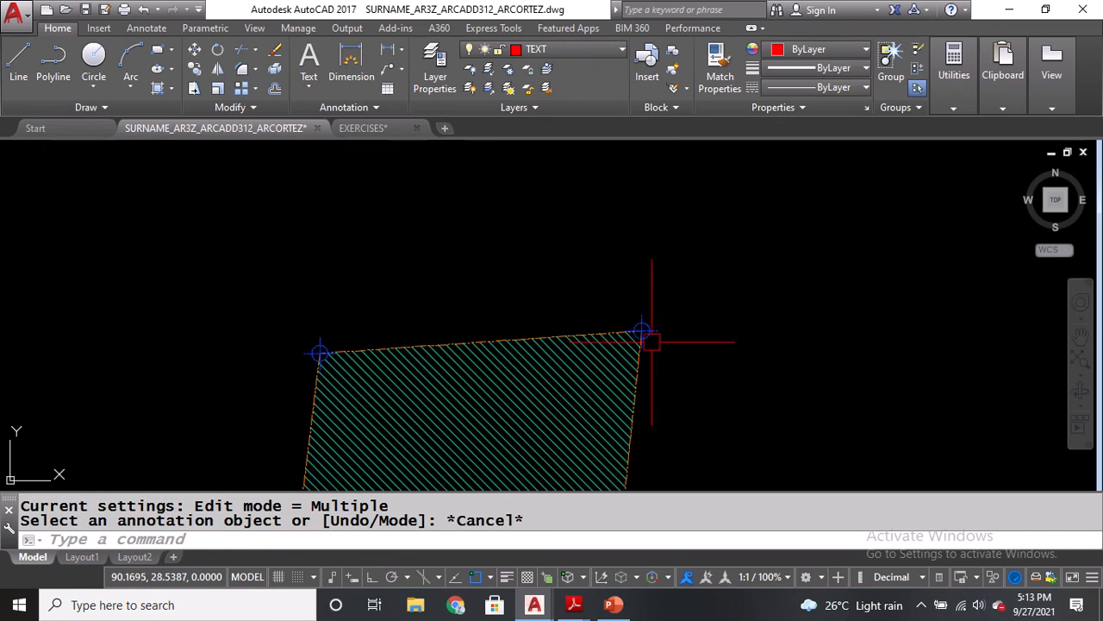
{"action": "scroll", "coordinate": [646, 336], "scroll_direction": "up", "scroll_amount": 4}
{"action": "key", "text": "ctrl+v"}
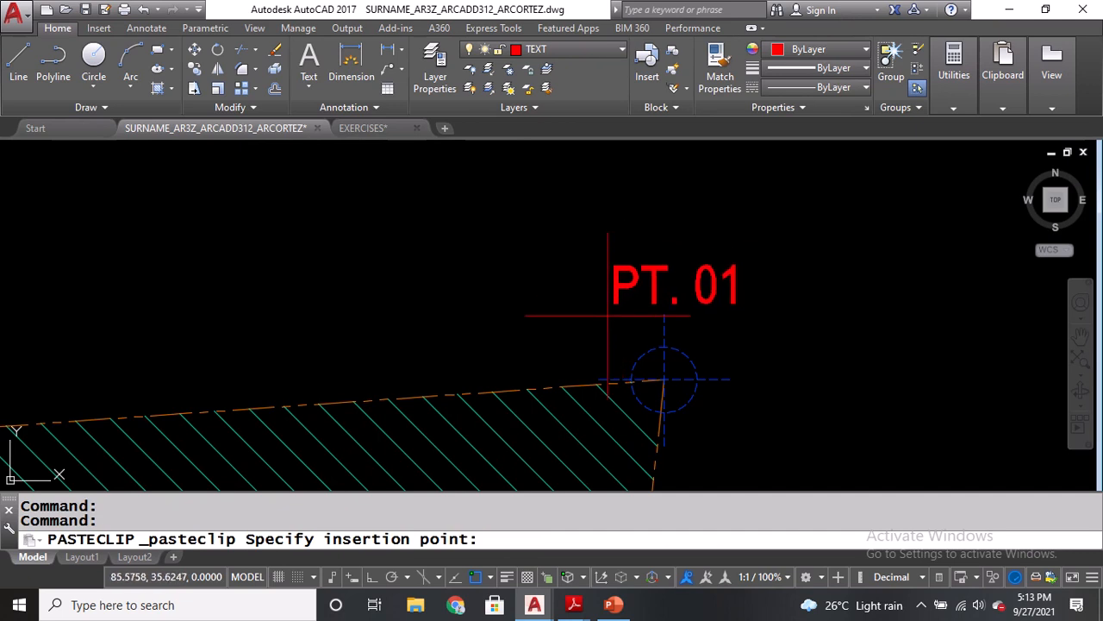
{"action": "left_click", "coordinate": [596, 316]}
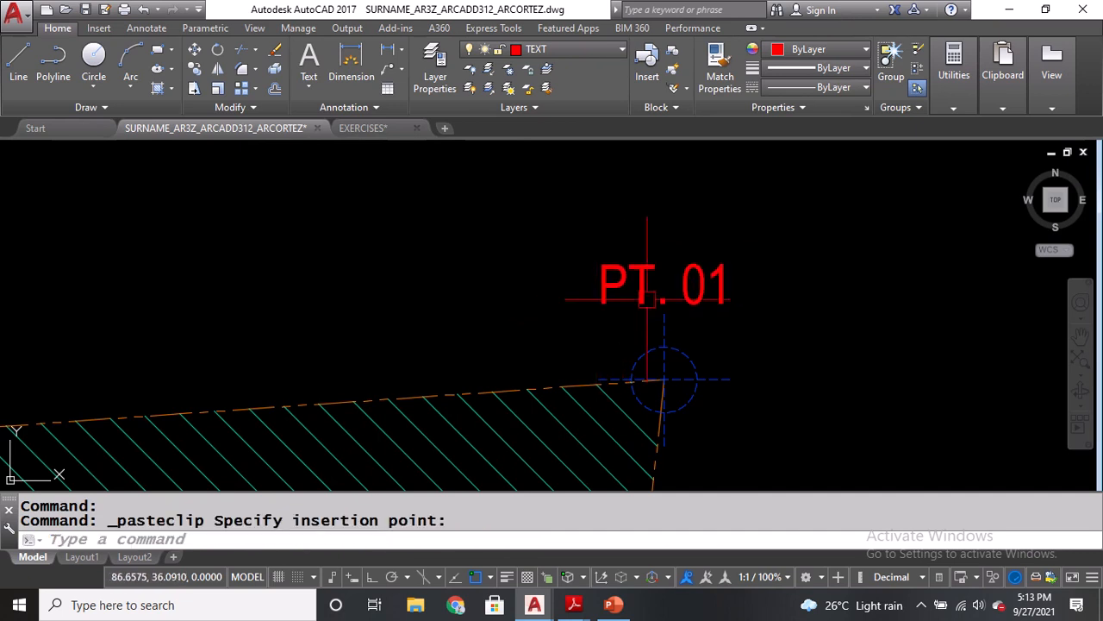
Change the text of the upper-right corner label to "PT. 03" and end text editing.
{"action": "double_click", "coordinate": [689, 293]}
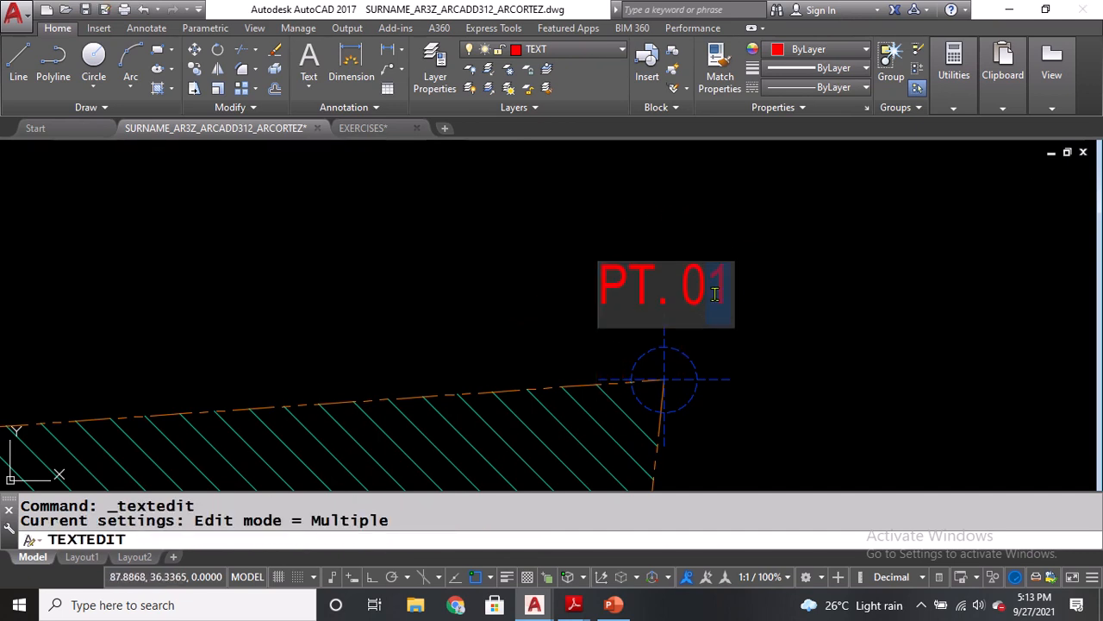
{"action": "left_click", "coordinate": [803, 300]}
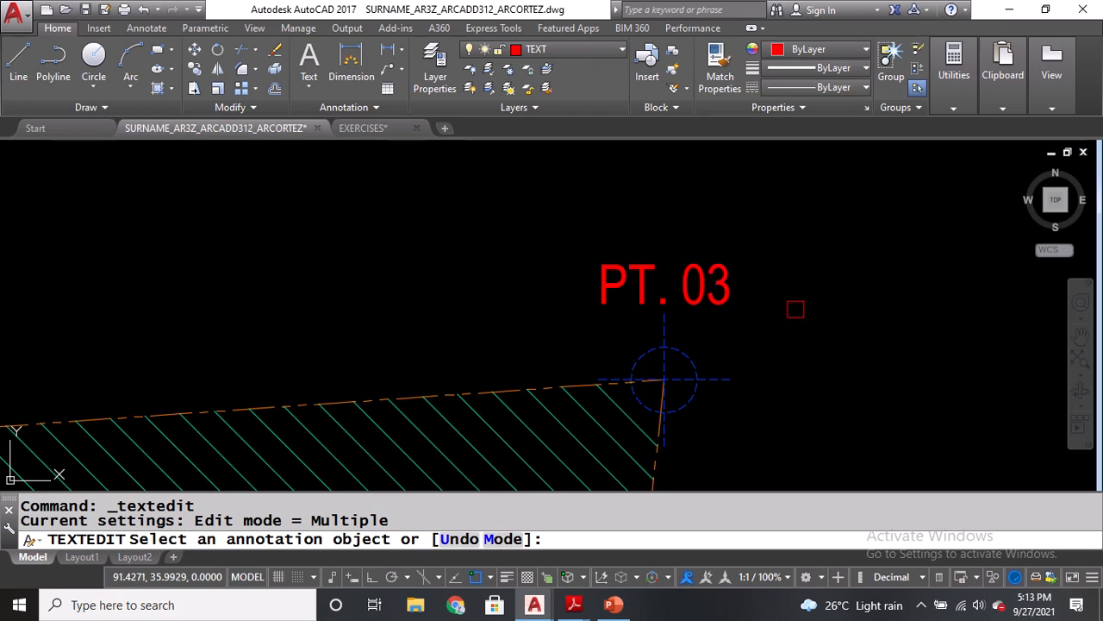
{"action": "scroll", "coordinate": [796, 307], "scroll_direction": "down", "scroll_amount": 4}
{"action": "middle_click_drag", "start_coordinate": [444, 308], "coordinate": [563, 307]}
{"action": "key", "text": "Escape"}
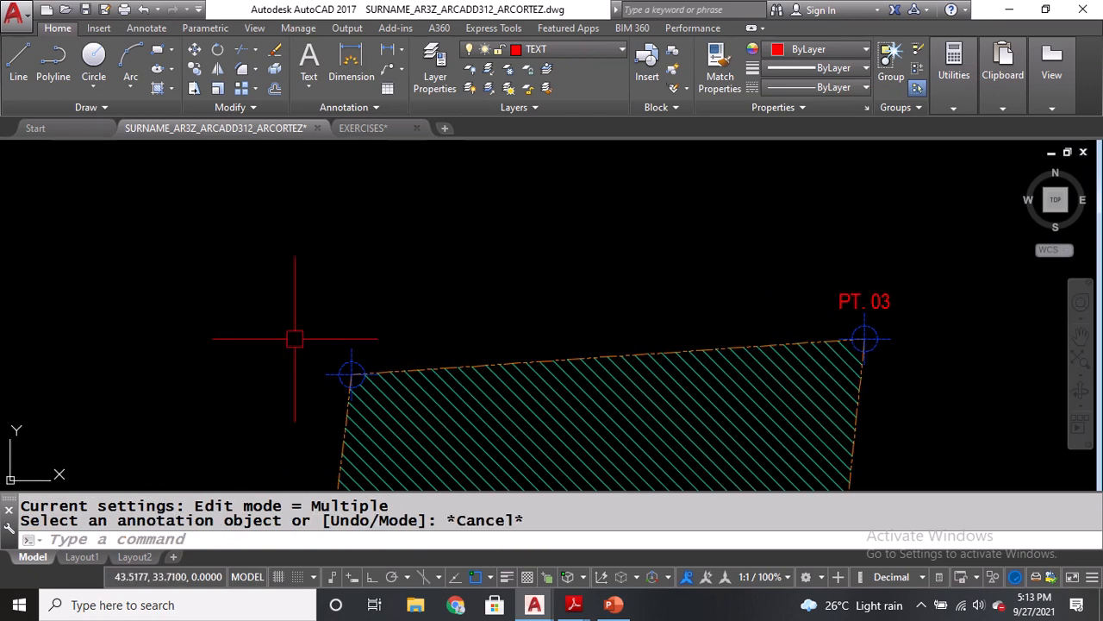
Paste a "PT. 01" copy above the lot's upper-left corner marker and change its text to "PT. 03".
{"action": "key", "text": "ctrl+v"}
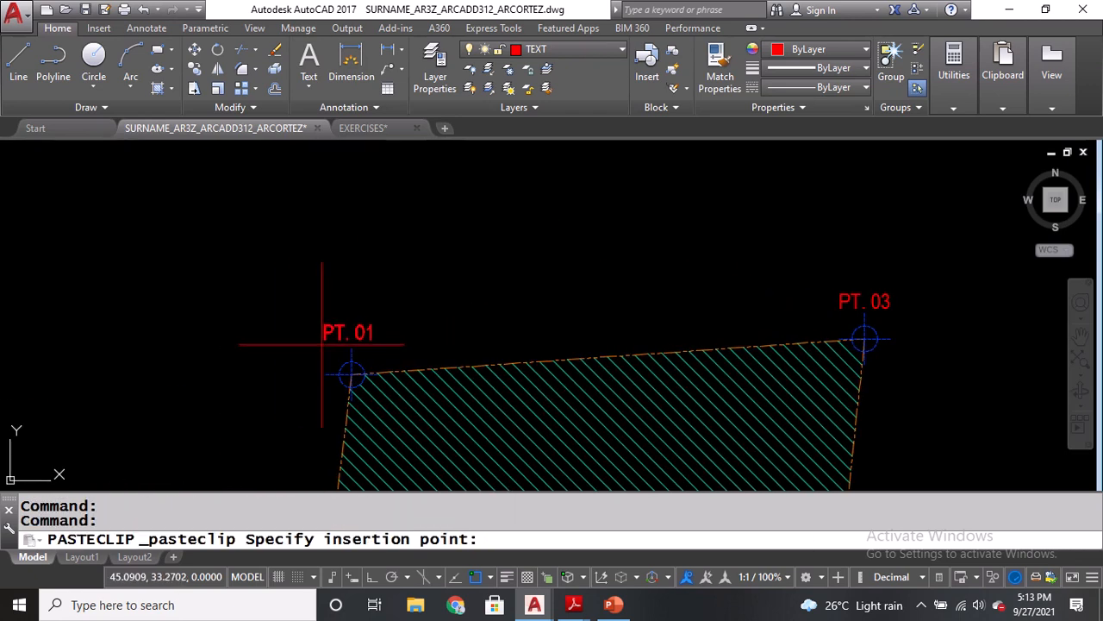
{"action": "left_click", "coordinate": [321, 343]}
{"action": "double_click", "coordinate": [363, 341]}
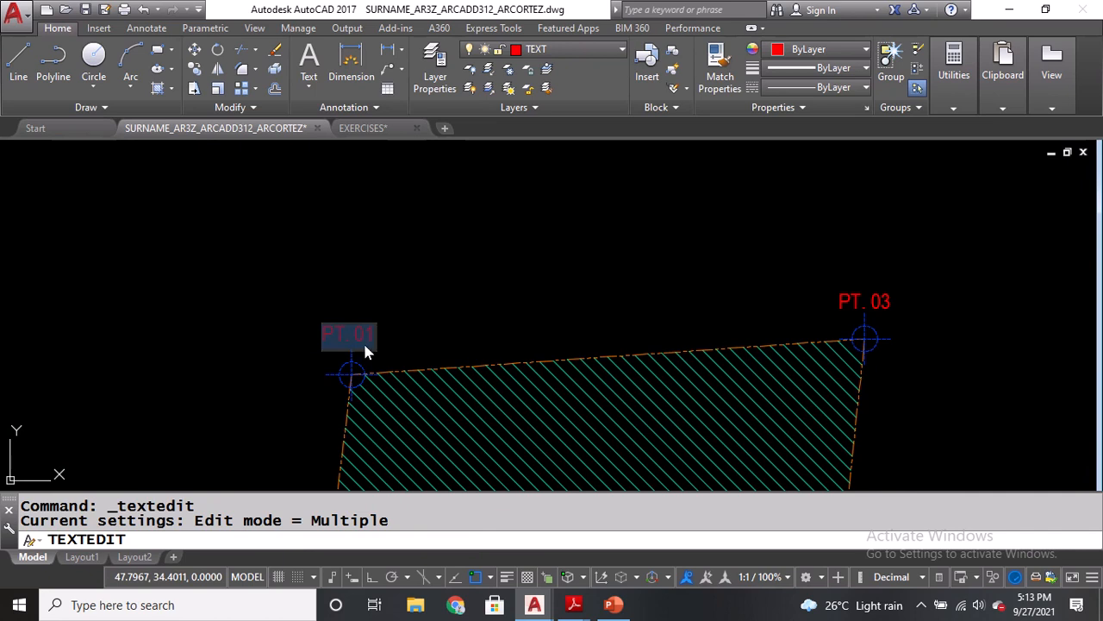
{"action": "scroll", "coordinate": [366, 340], "scroll_direction": "up", "scroll_amount": 4}
{"action": "left_click_drag", "start_coordinate": [362, 320], "coordinate": [383, 325]}
{"action": "type", "text": "3"}
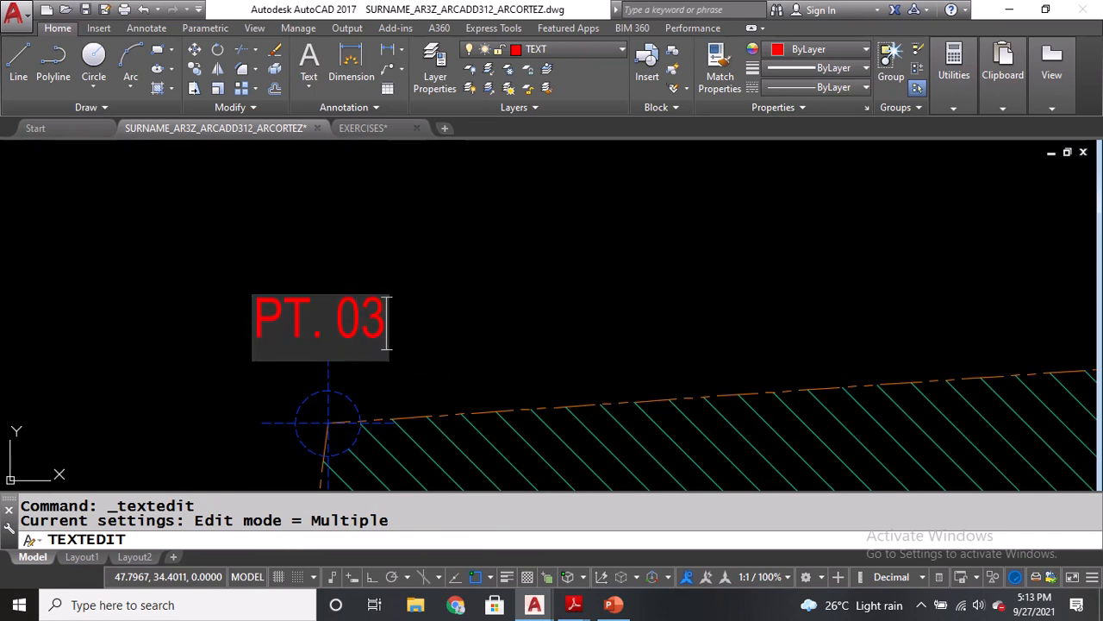
{"action": "key", "text": "Return"}
{"action": "key", "text": "Return"}
Correct the upper-left corner label's text to "PT. 04" and save the drawing.
{"action": "double_click", "coordinate": [379, 326]}
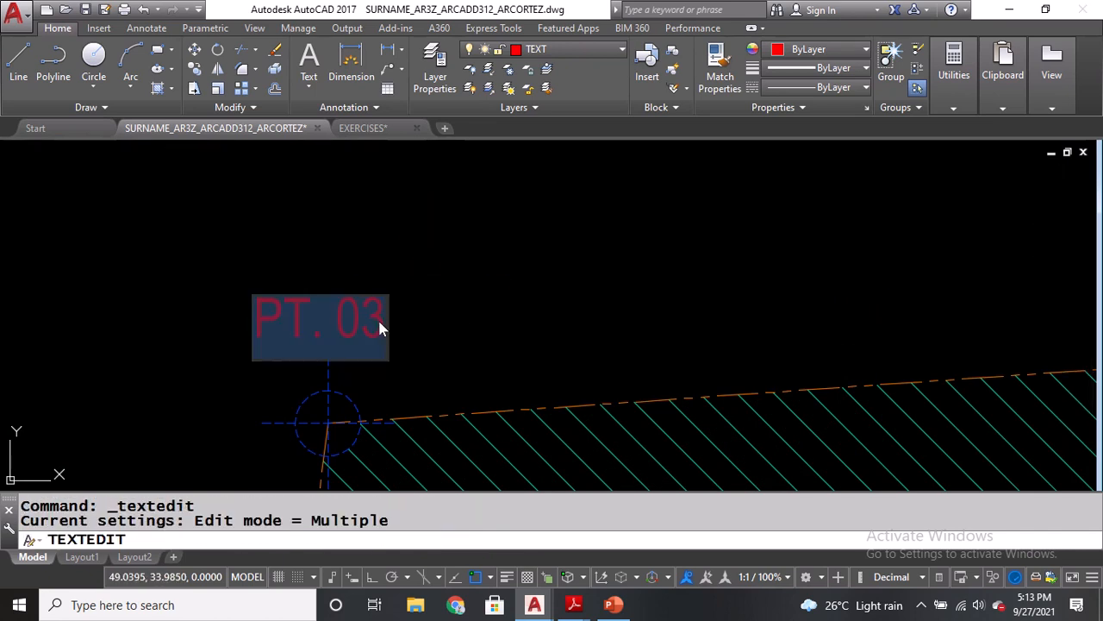
{"action": "type", "text": "4"}
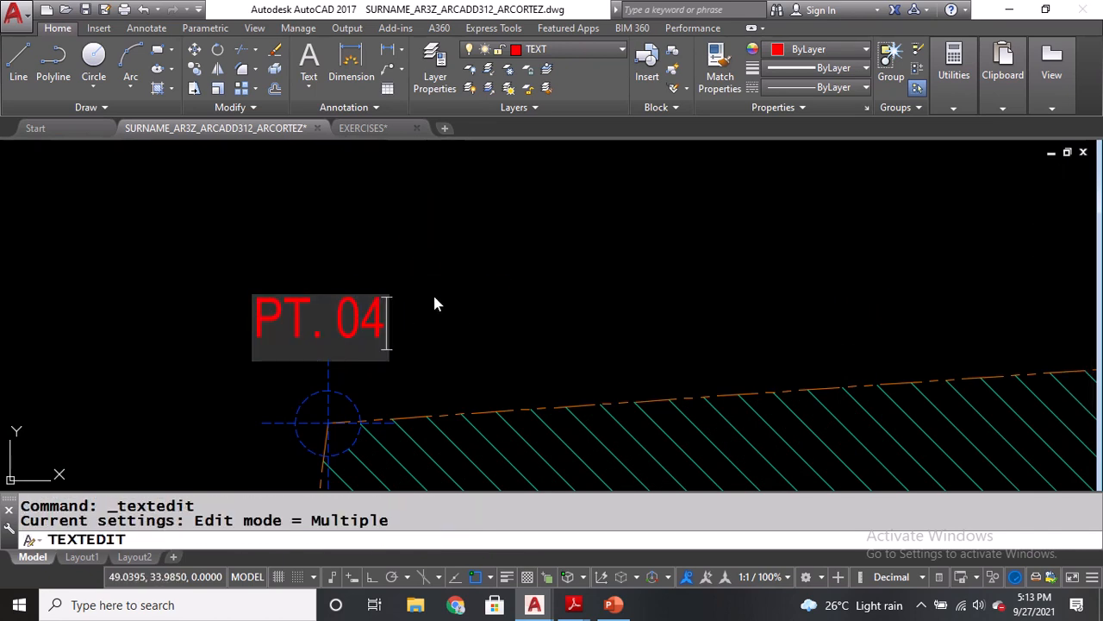
{"action": "key", "text": "Return"}
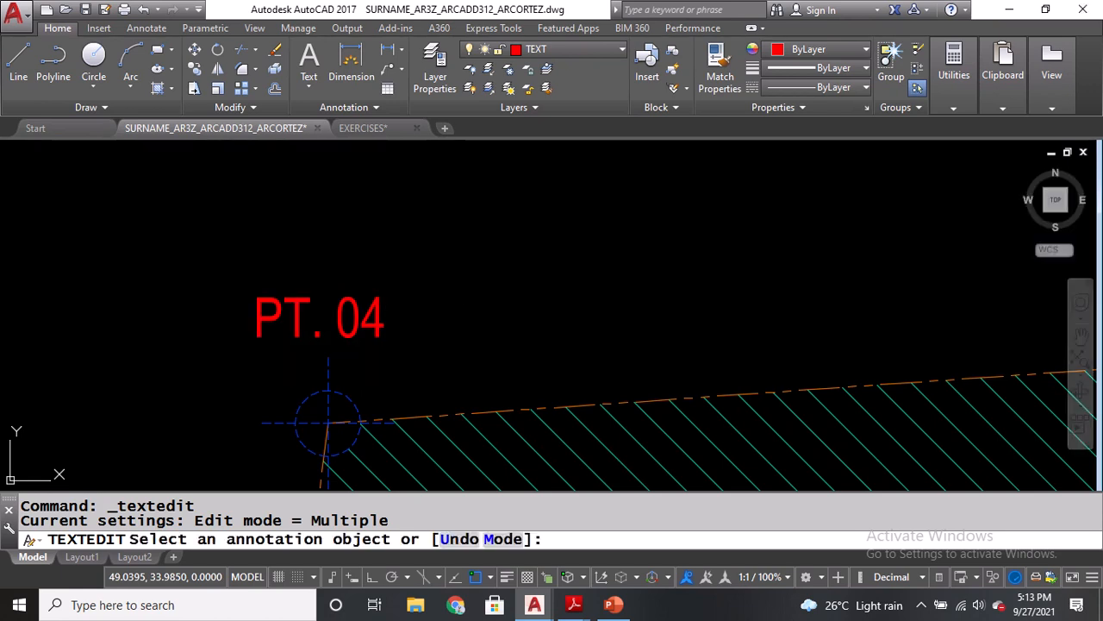
{"action": "key", "text": "Return"}
{"action": "key", "text": "ctrl+s"}
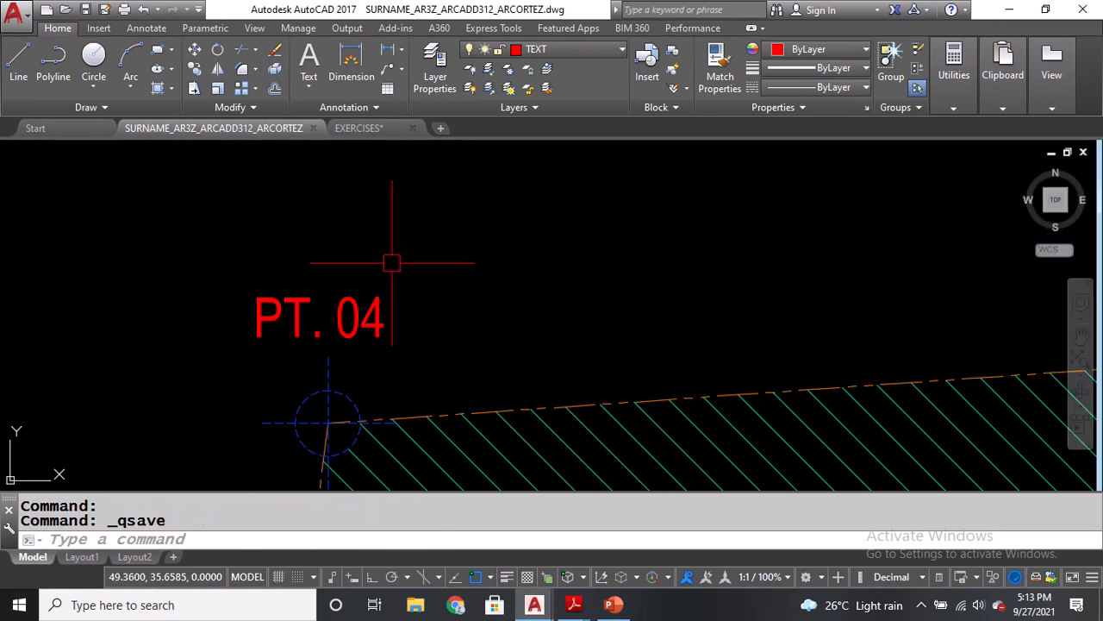
Paste another copy of the "PT. 01" label just below the middle of the lot's bottom boundary line.
{"action": "scroll", "coordinate": [389, 253], "scroll_direction": "down", "scroll_amount": 6}
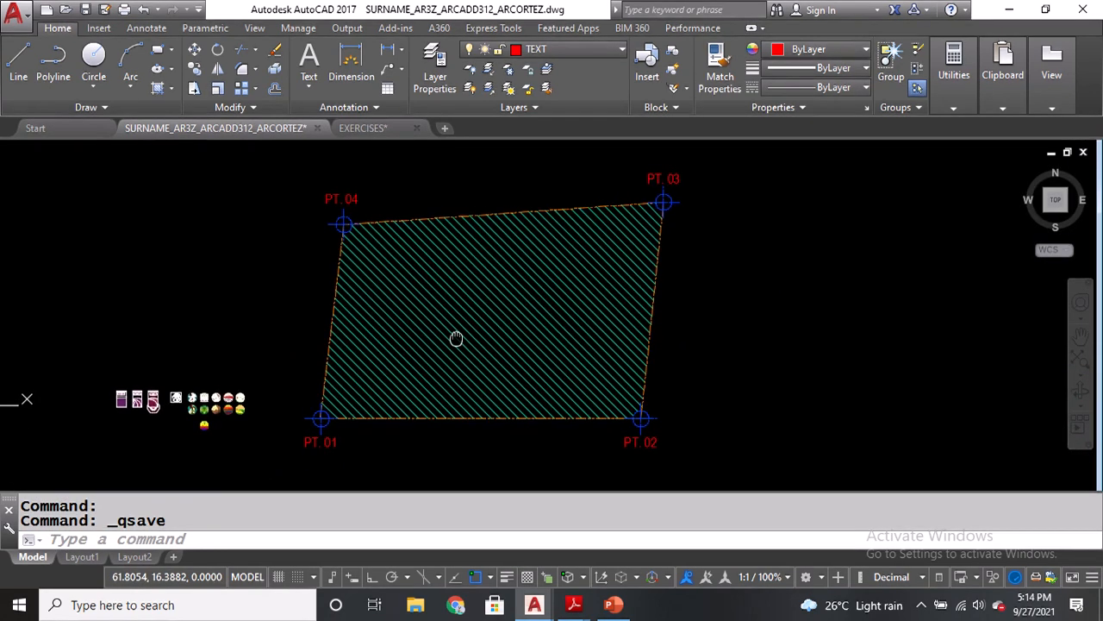
{"action": "middle_click_drag", "start_coordinate": [456, 337], "coordinate": [455, 345]}
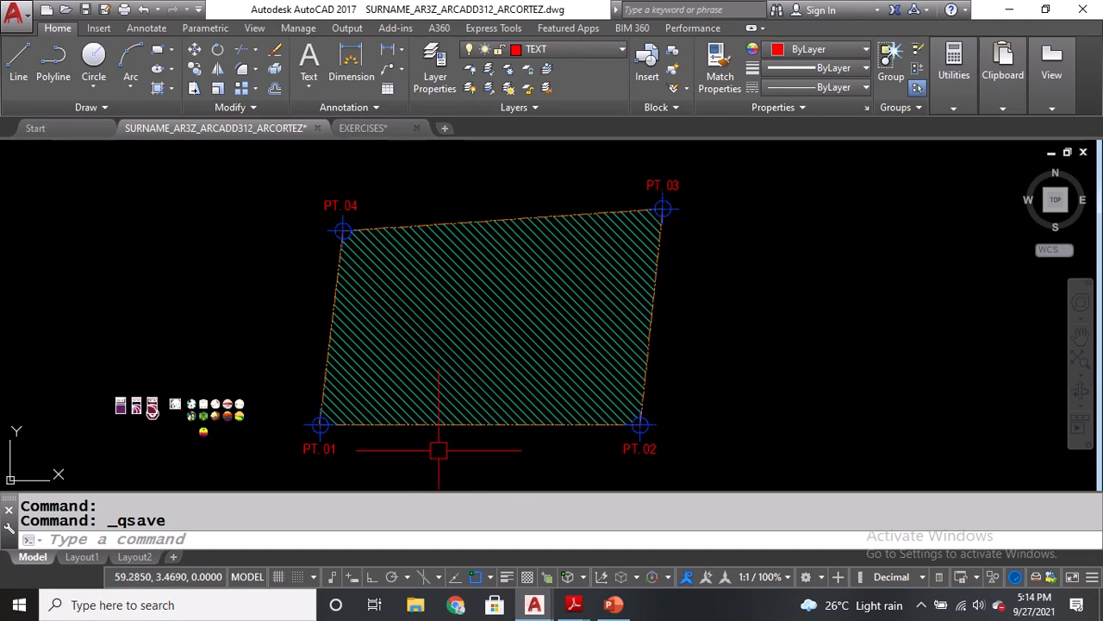
{"action": "key", "text": "ctrl+v"}
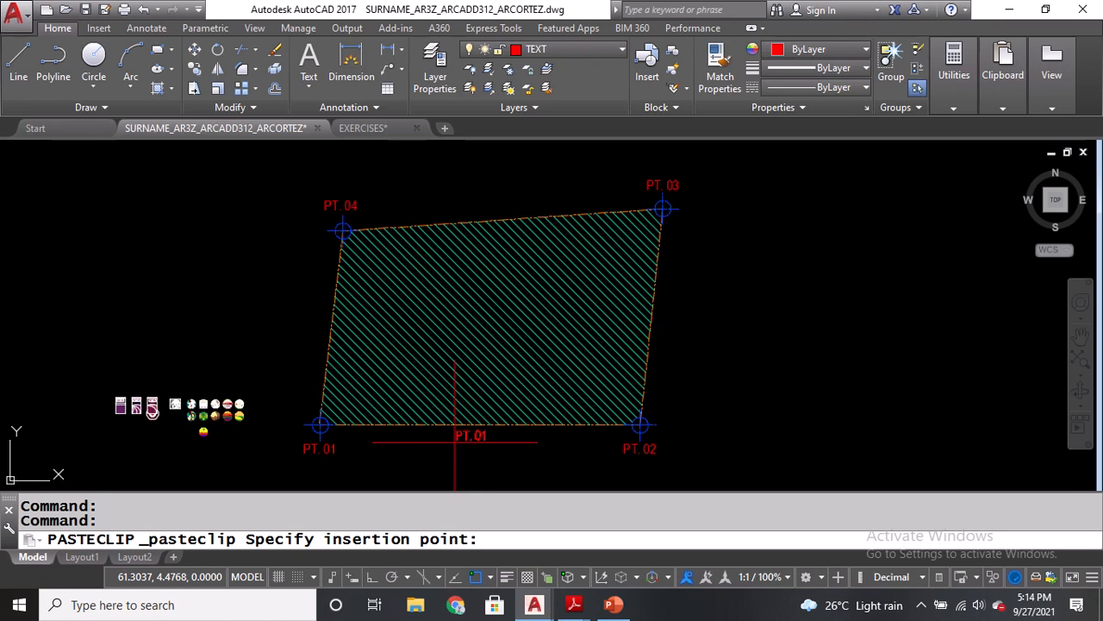
{"action": "left_click", "coordinate": [455, 444]}
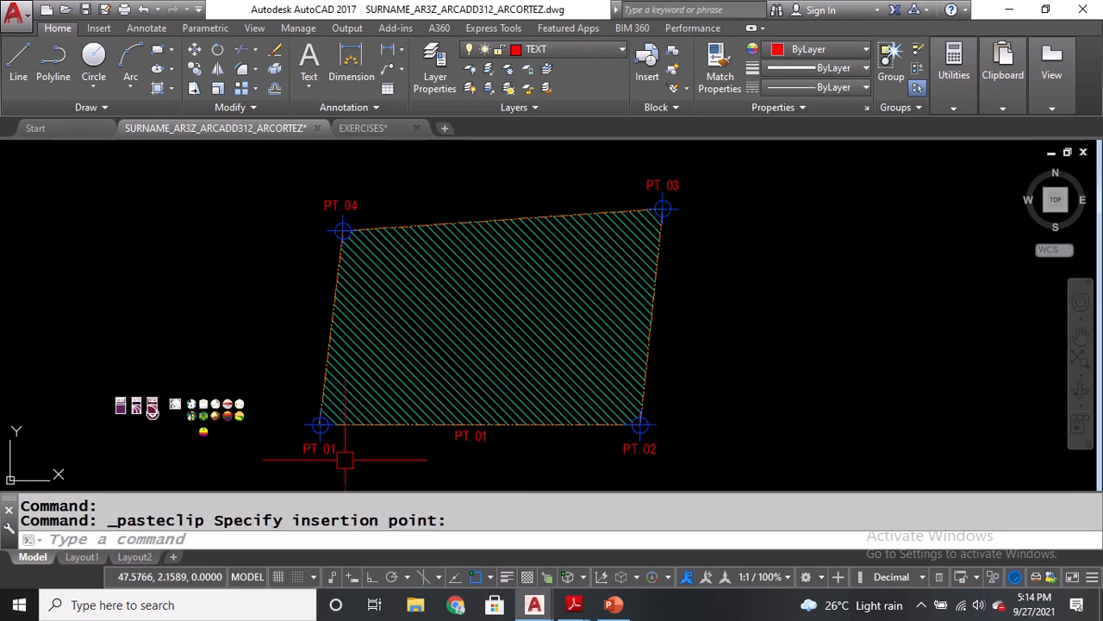
Move the new label by its center point onto the midpoint of the bottom boundary line and turn Ortho on.
{"action": "scroll", "coordinate": [323, 457], "scroll_direction": "up", "scroll_amount": 3}
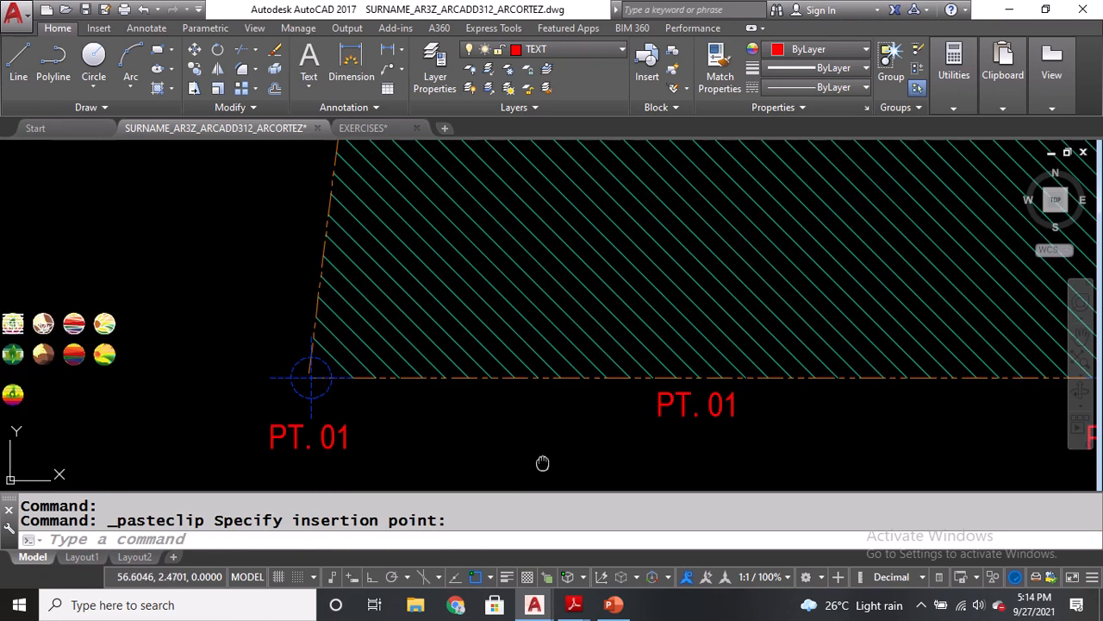
{"action": "middle_click_drag", "start_coordinate": [542, 461], "coordinate": [423, 450]}
{"action": "left_click", "coordinate": [531, 428]}
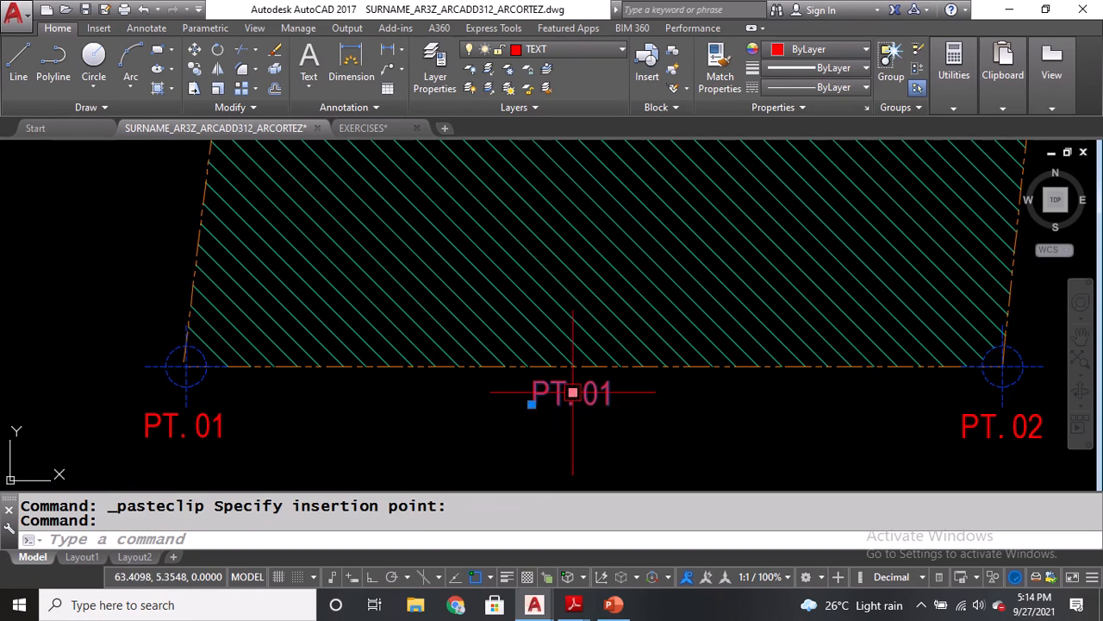
{"action": "left_click", "coordinate": [573, 393]}
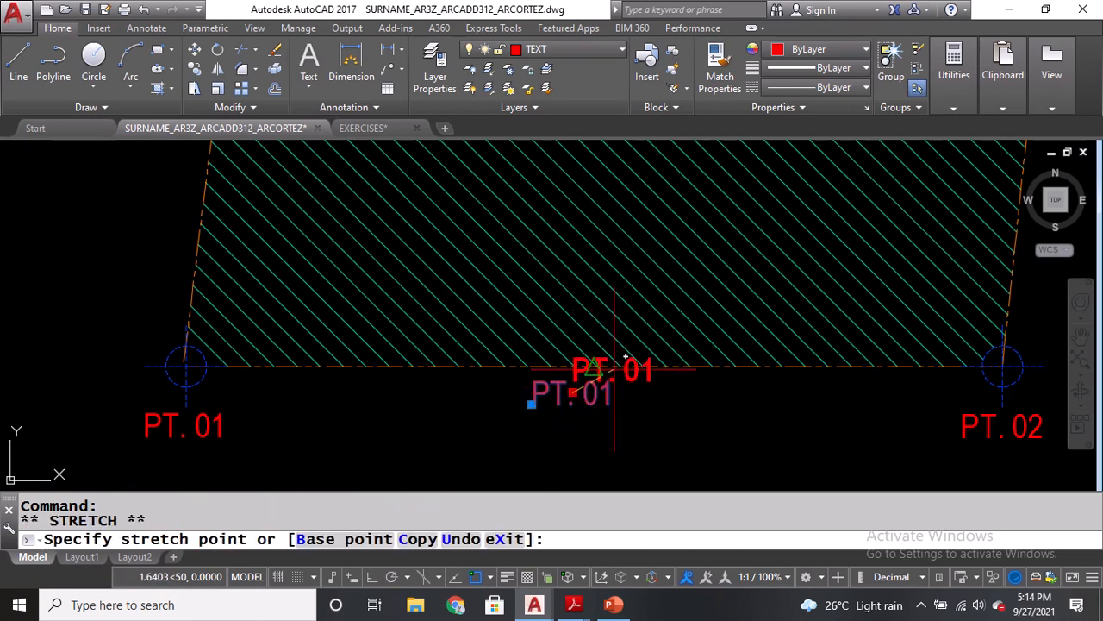
{"action": "left_click", "coordinate": [593, 367]}
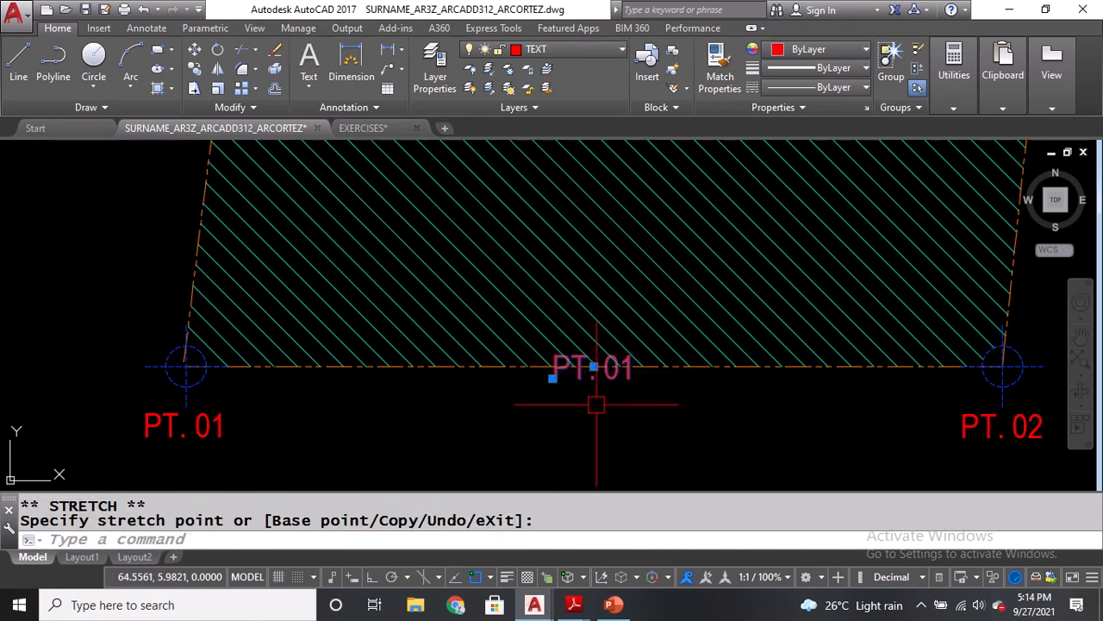
{"action": "left_click", "coordinate": [371, 581]}
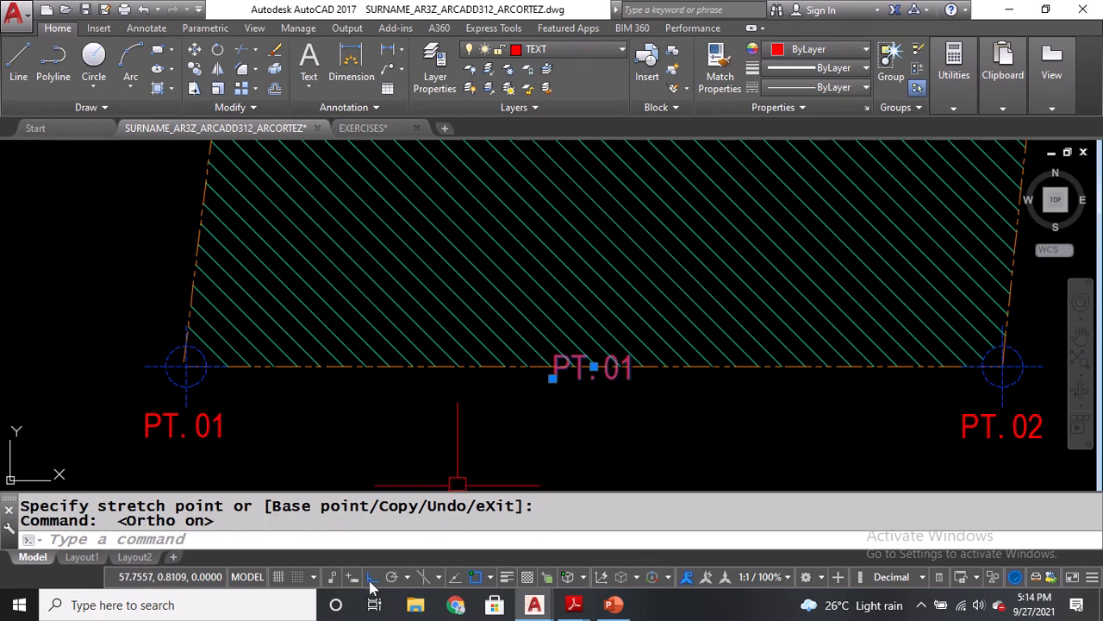
Move the new label by its center point straight down about 1.3 units from the lot's bottom boundary line.
{"action": "key", "text": "ctrl"}
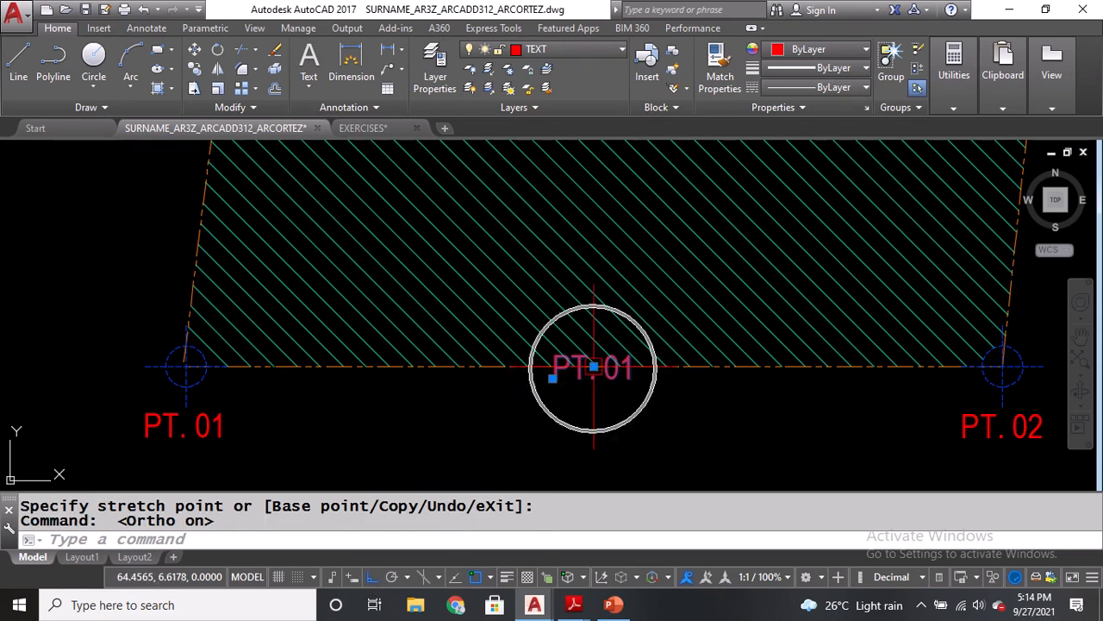
{"action": "left_click", "coordinate": [593, 367]}
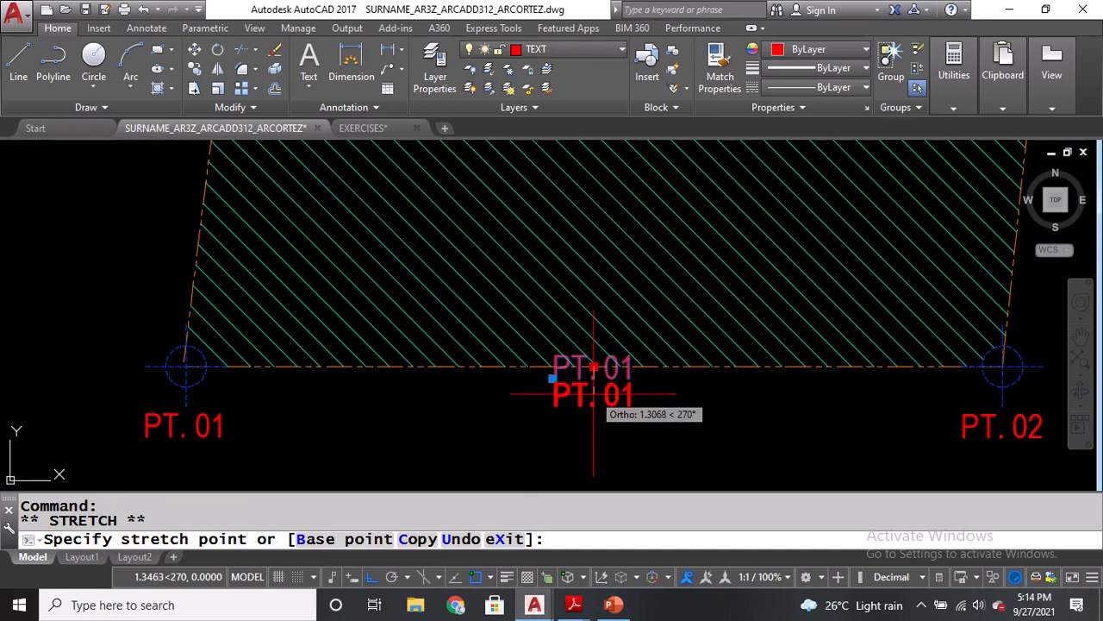
{"action": "left_click", "coordinate": [593, 394]}
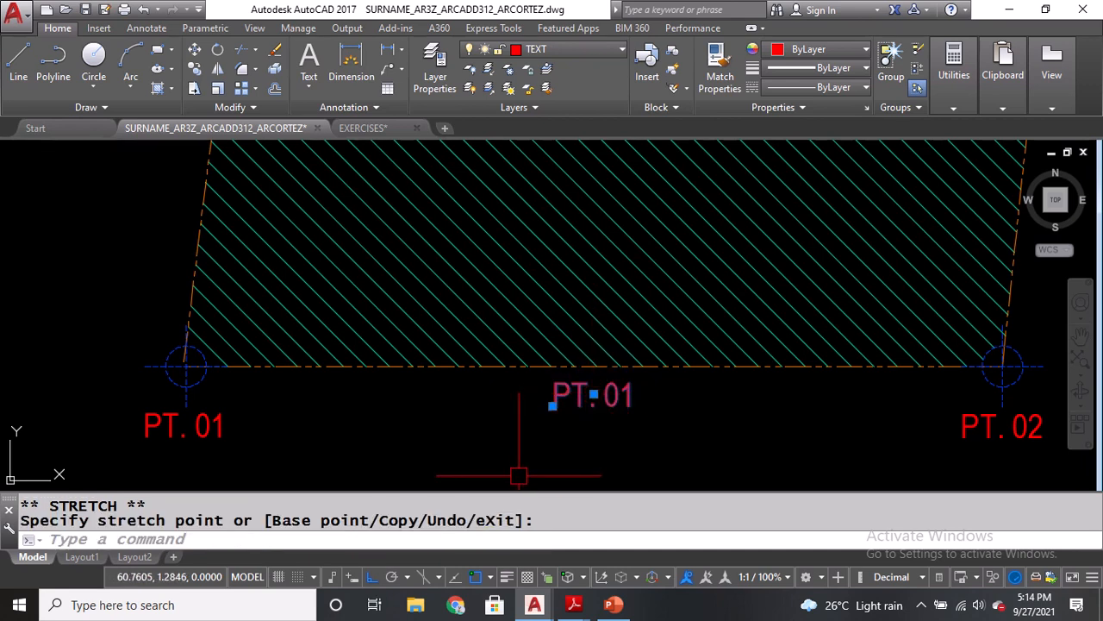
{"action": "key", "text": "Escape"}
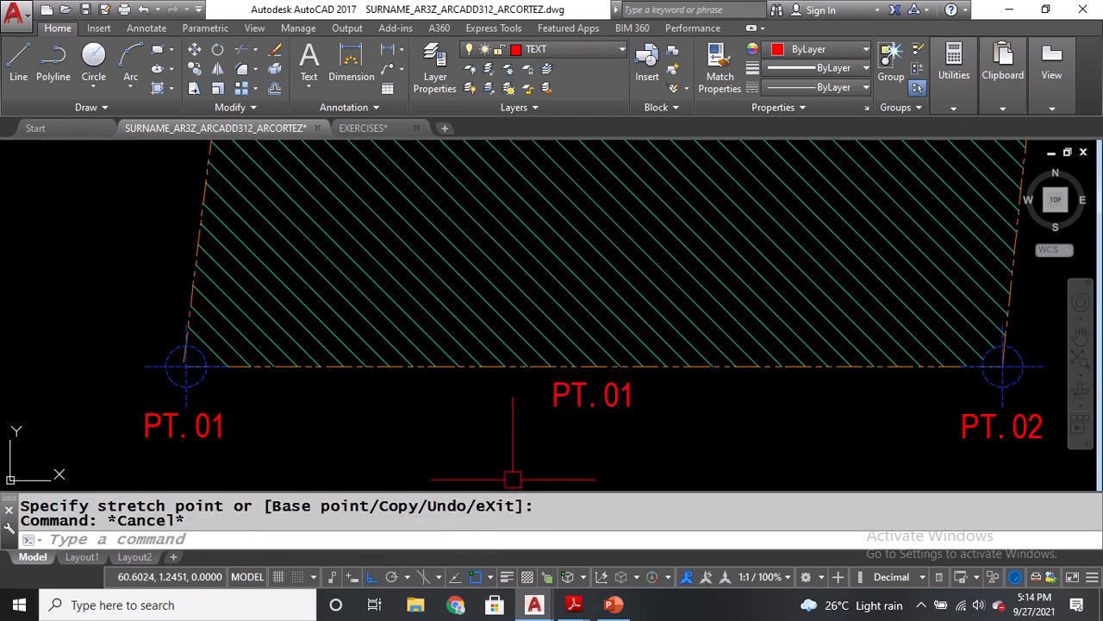
Switch to the ACTIVITY 02 LOT PLOTTING PDF and copy the bottom boundary text "PT. 01 TO PT 02, 40.00 MTS., EAST".
{"action": "mouse_move", "coordinate": [573, 604]}
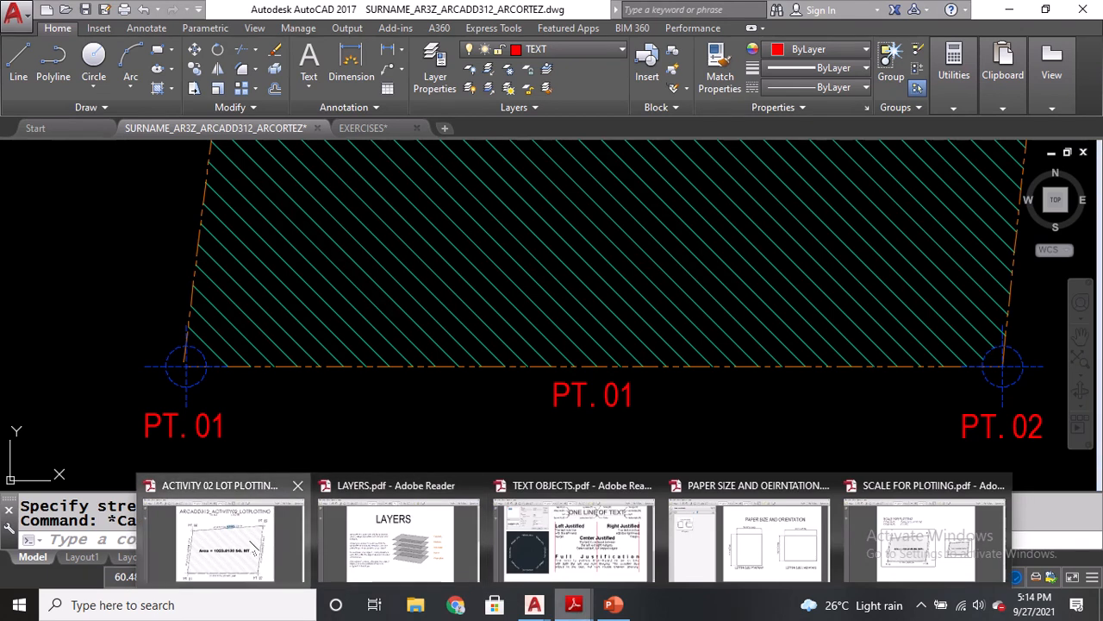
{"action": "left_click", "coordinate": [288, 536]}
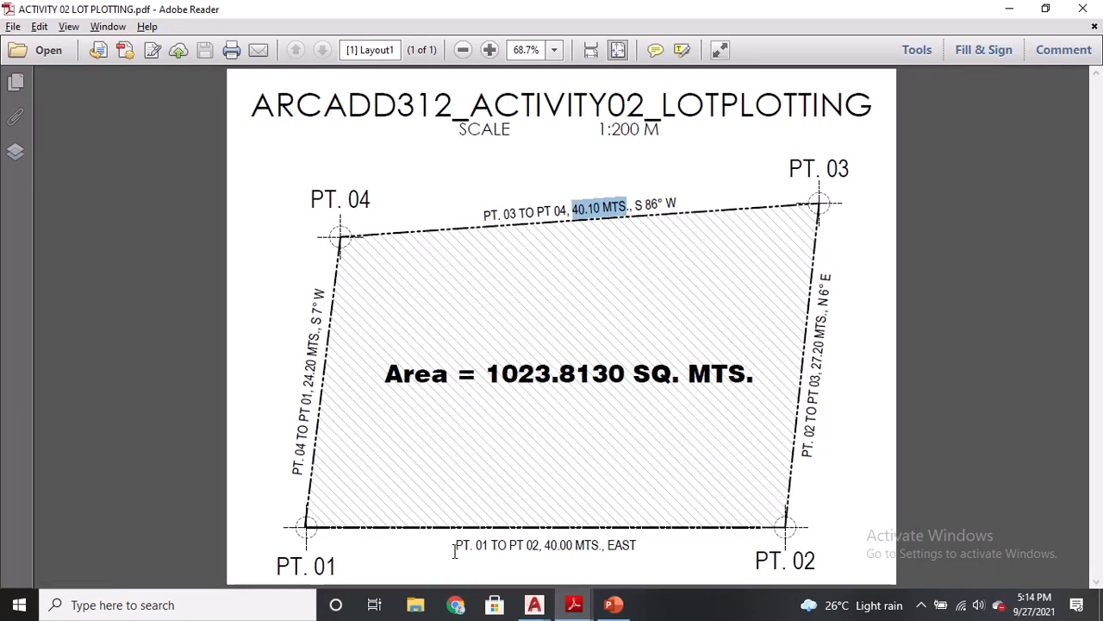
{"action": "left_click_drag", "start_coordinate": [455, 548], "coordinate": [462, 550]}
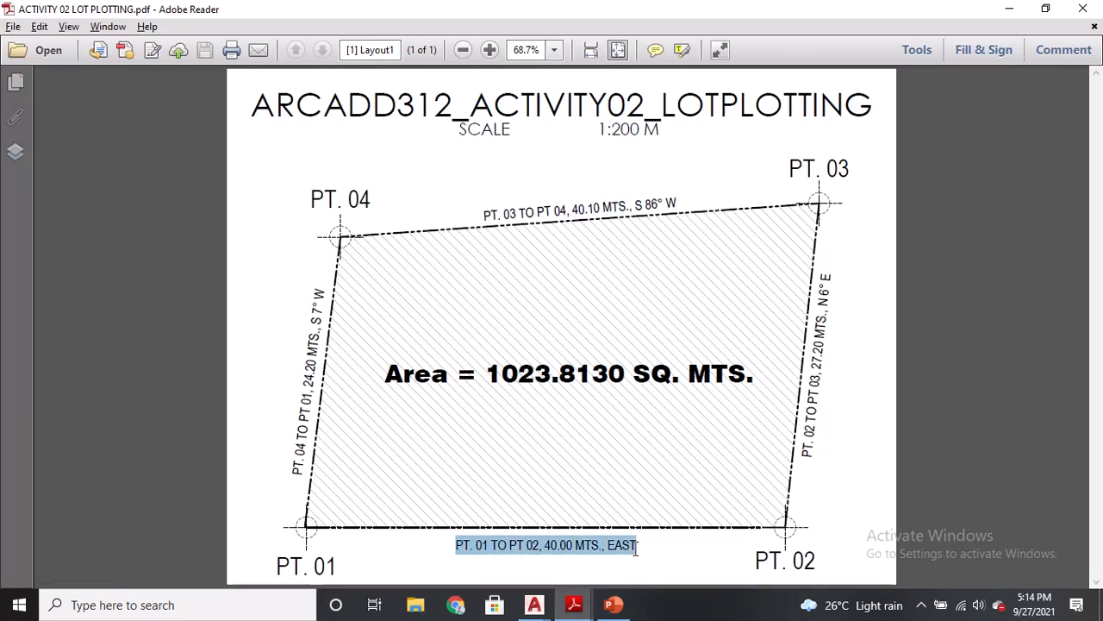
Return to AutoCAD and replace the bottom boundary label's text with "PT. 01 TO PT 02, 40.00 MTS., EAST".
{"action": "left_click", "coordinate": [535, 604]}
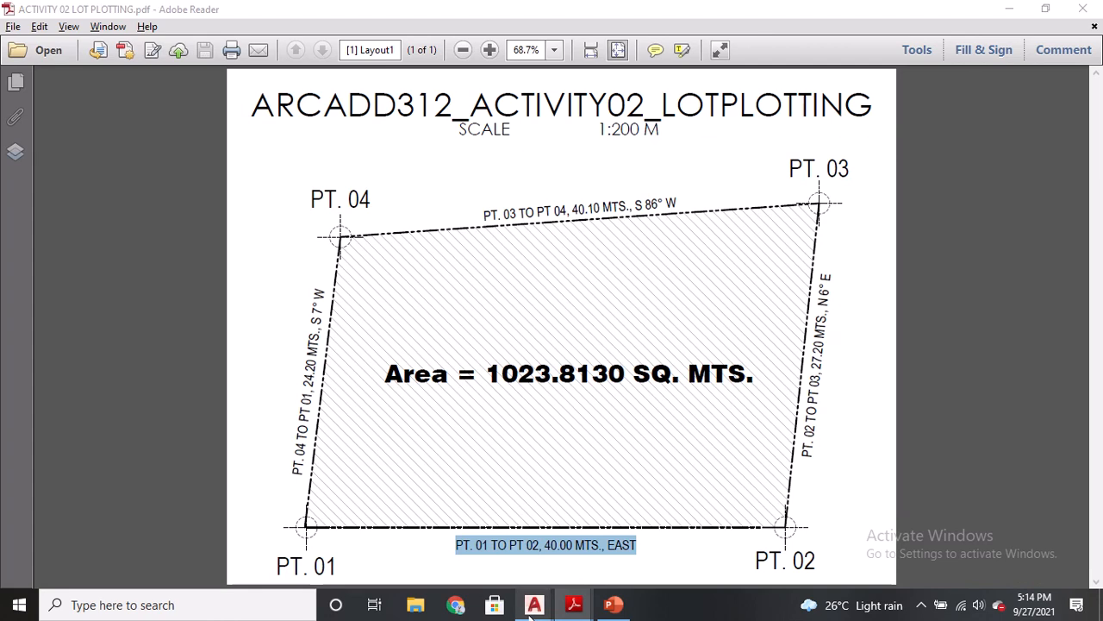
{"action": "left_click", "coordinate": [500, 532]}
{"action": "double_click", "coordinate": [581, 415]}
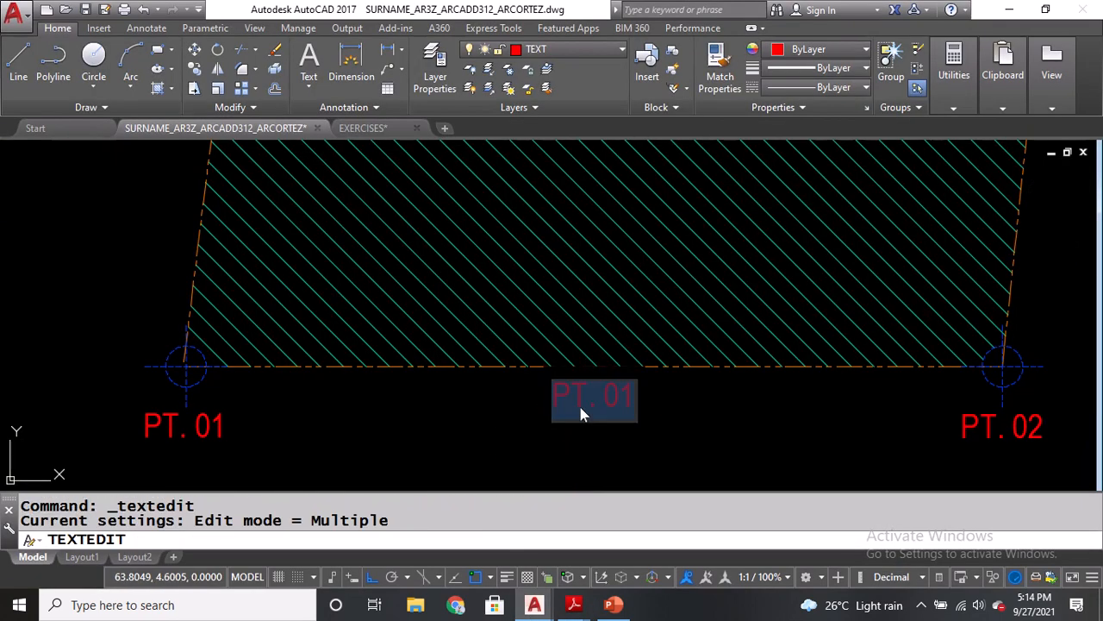
{"action": "type", "text": "PT. 01 TO PT 02, 40.00 MTS., EAST"}
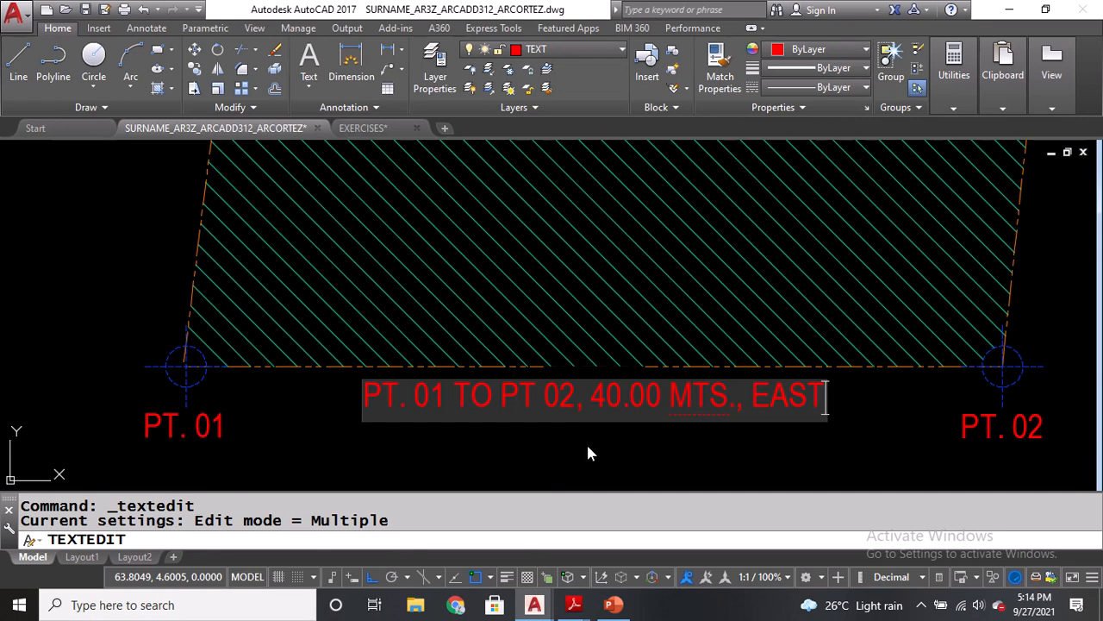
{"action": "left_click", "coordinate": [588, 447]}
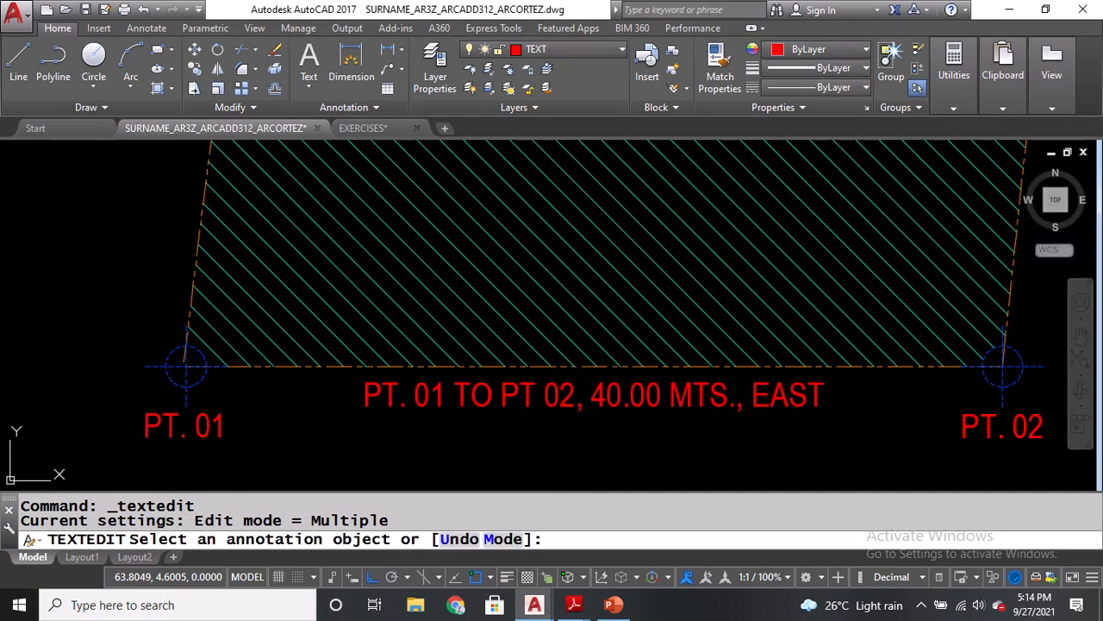
{"action": "key", "text": "Return"}
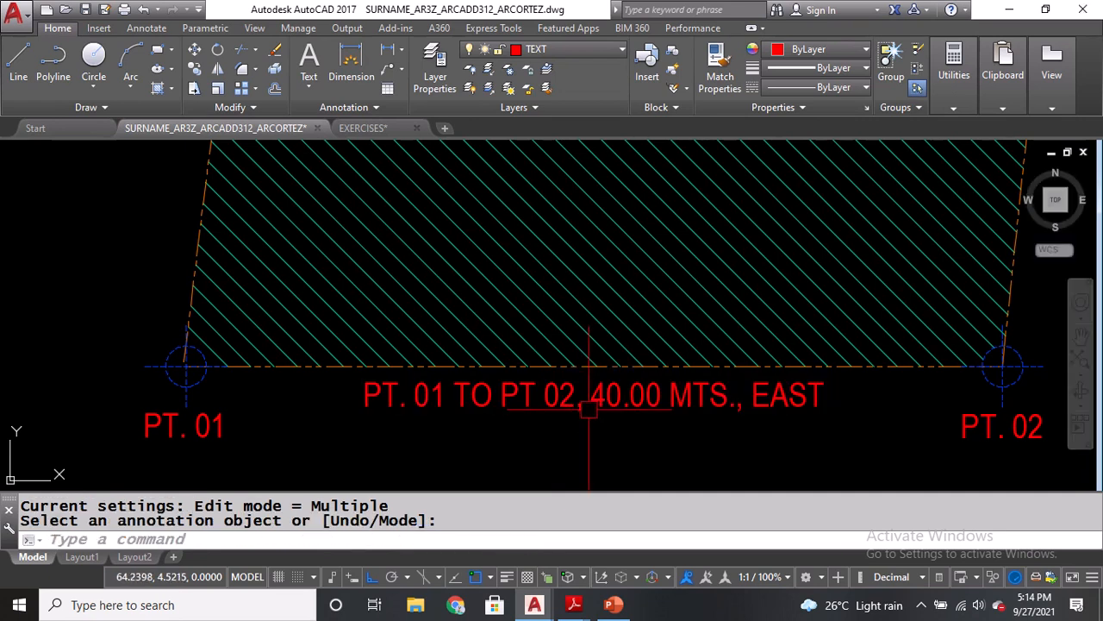
Try pasting the copied PDF text beside the lot's right boundary line, and erase the pasted text.
{"action": "scroll", "coordinate": [586, 407], "scroll_direction": "down", "scroll_amount": 4}
{"action": "mouse_move", "coordinate": [838, 311]}
{"action": "middle_mouse_down"}
{"action": "mouse_move", "coordinate": [798, 310]}
{"action": "mouse_move", "coordinate": [728, 335]}
{"action": "middle_mouse_up"}
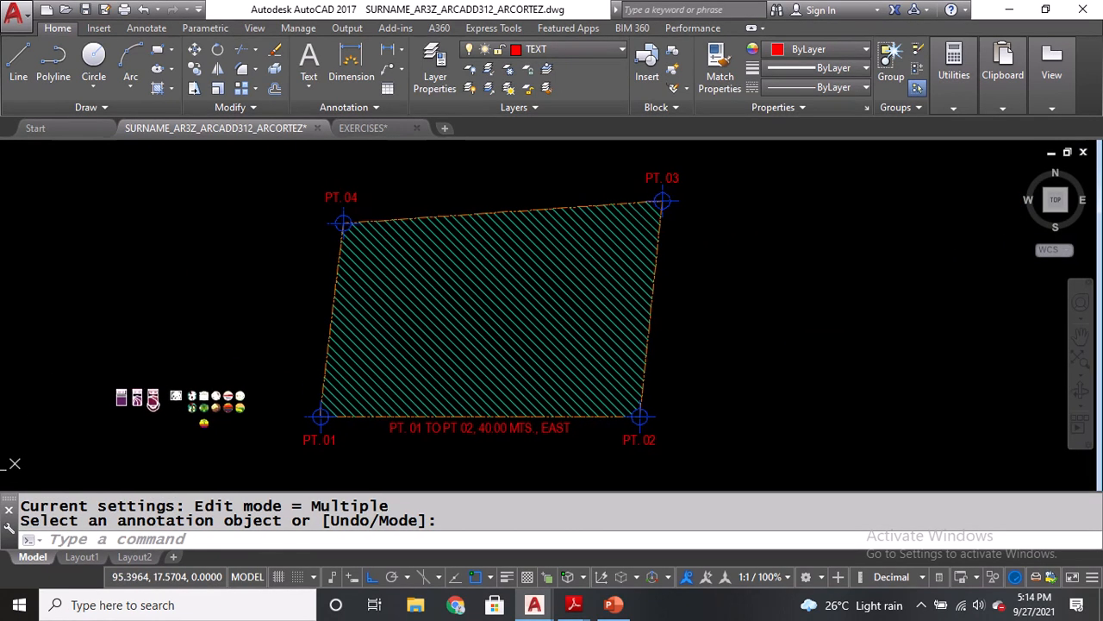
{"action": "key", "text": "ctrl+v"}
{"action": "left_click", "coordinate": [670, 318]}
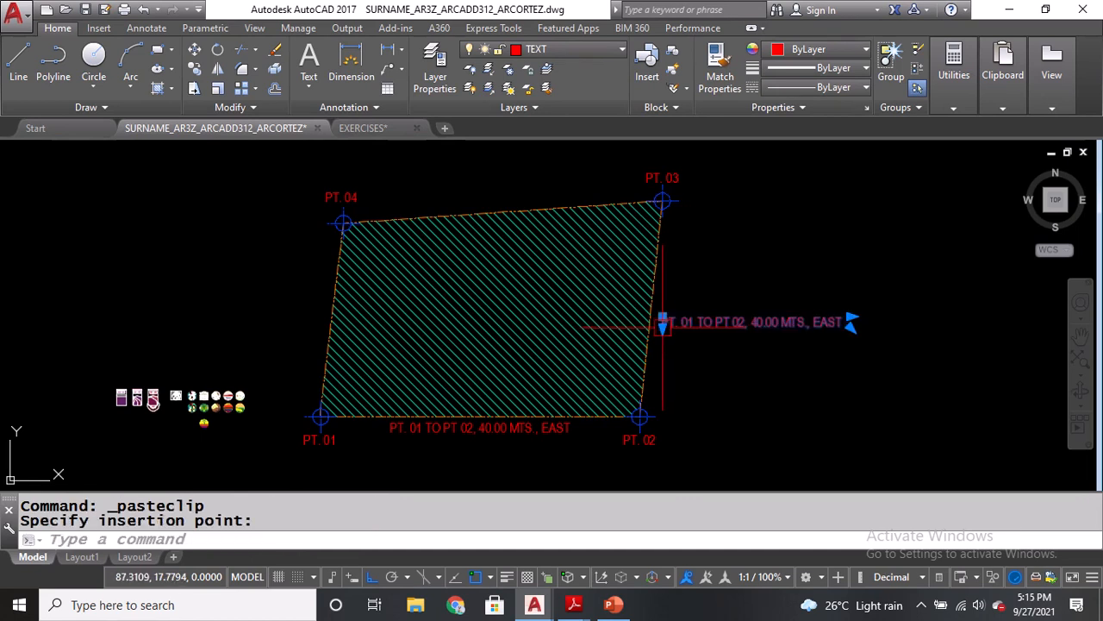
{"action": "middle_click_drag", "start_coordinate": [453, 201], "coordinate": [459, 234]}
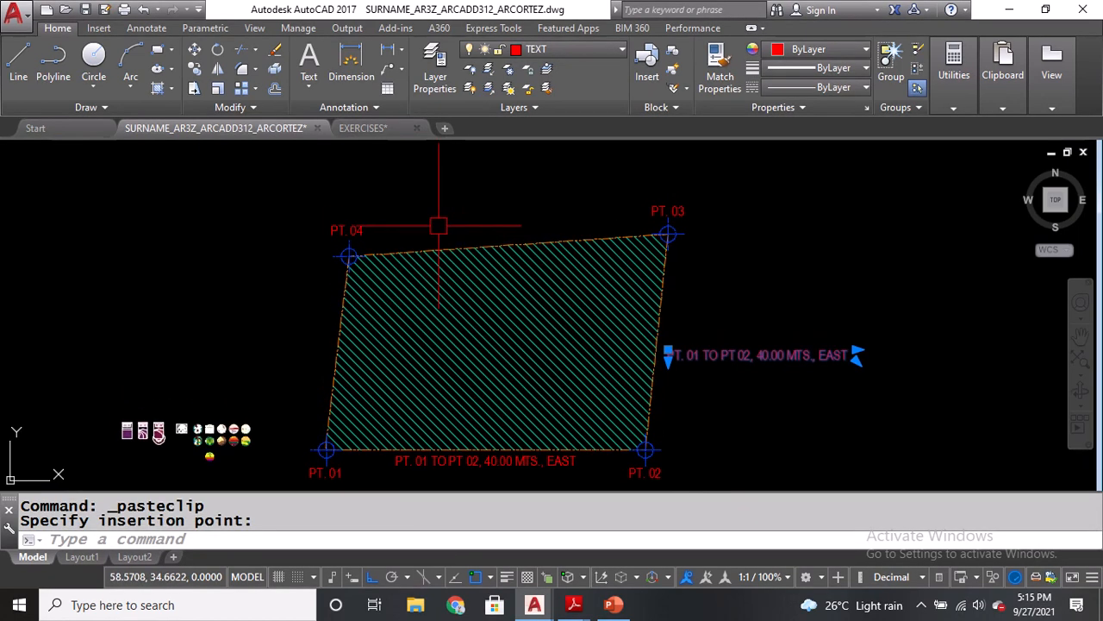
{"action": "key", "text": "ctrl+z"}
{"action": "type", "text": "E"}
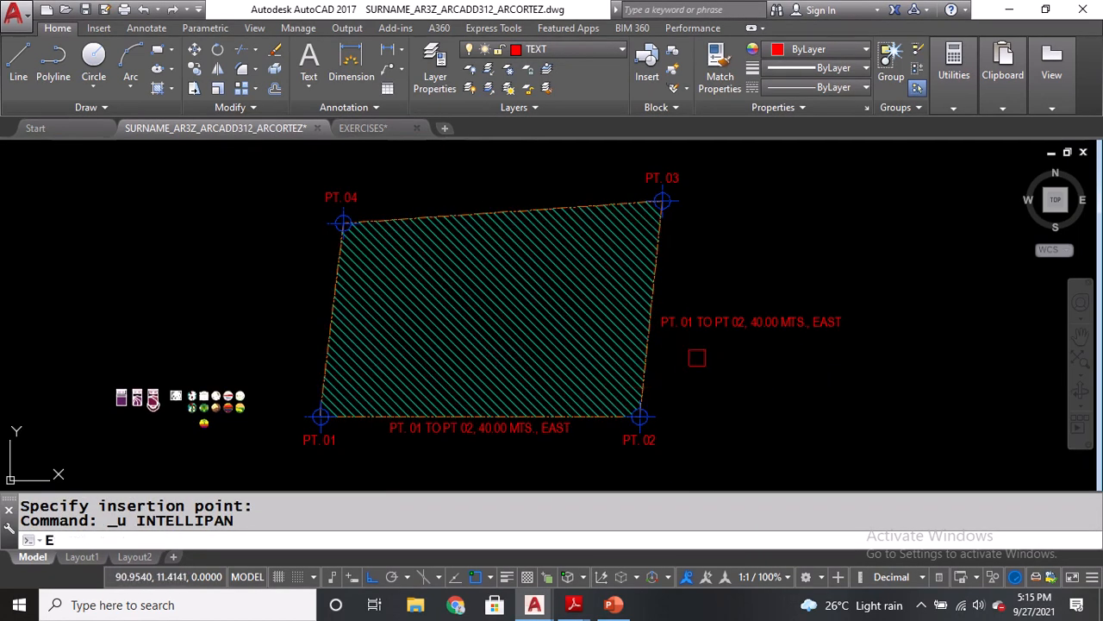
{"action": "key", "text": "Return"}
{"action": "left_click", "coordinate": [702, 321]}
{"action": "key", "text": "Return"}
{"action": "scroll", "coordinate": [435, 465], "scroll_direction": "up", "scroll_amount": 2}
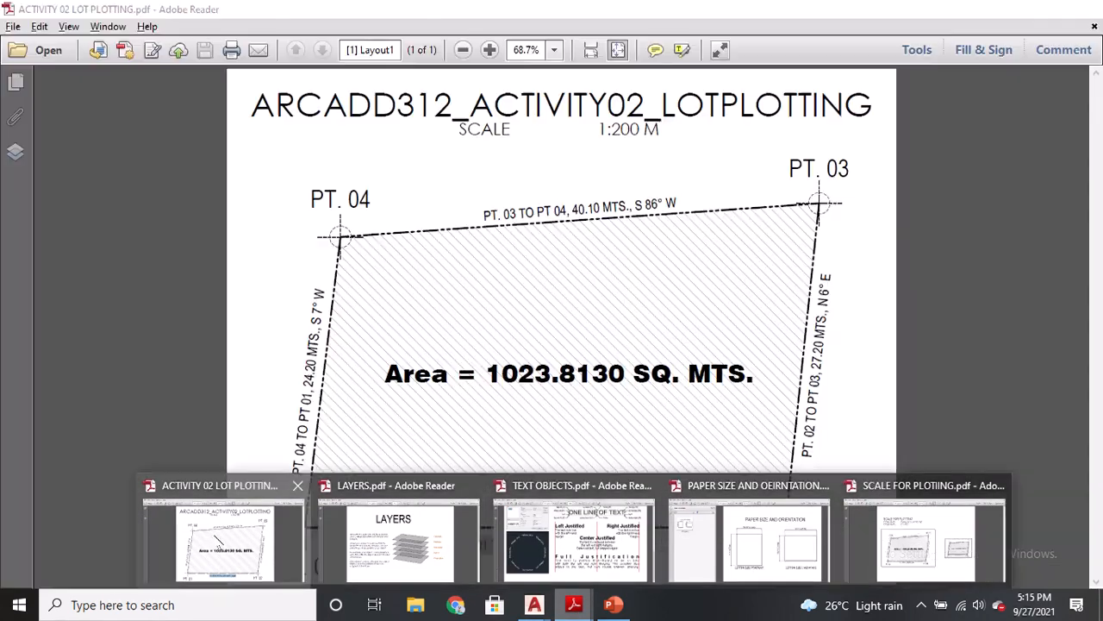
{"action": "left_click", "coordinate": [228, 543]}
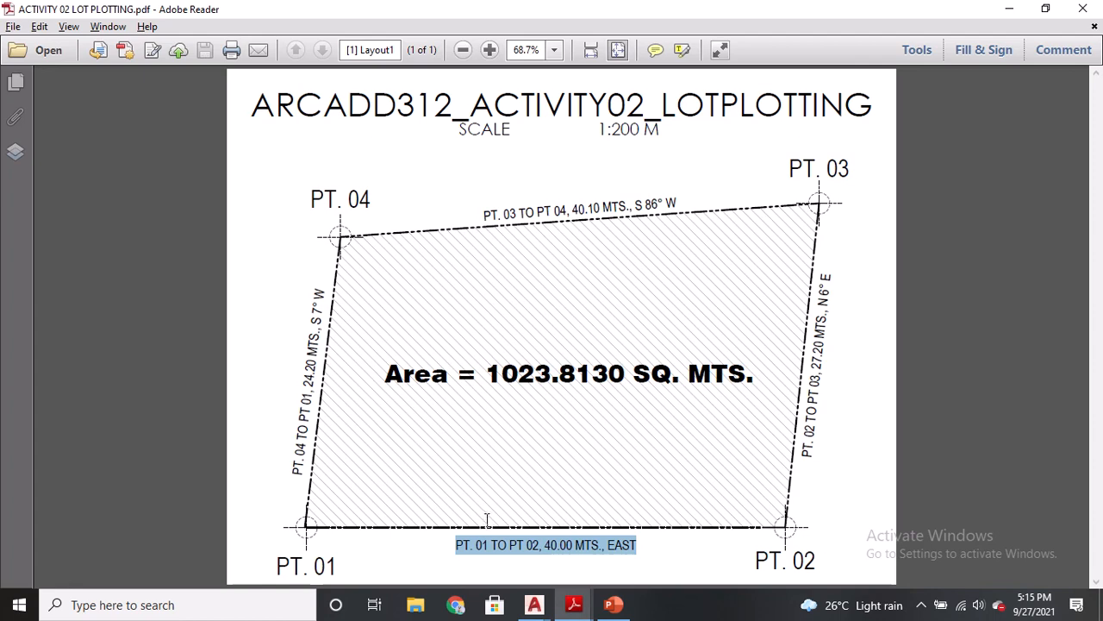
{"action": "key", "text": "alt+Tab"}
Copy the bottom boundary label and paste a copy just outside the lot's right boundary line.
{"action": "left_click", "coordinate": [547, 420]}
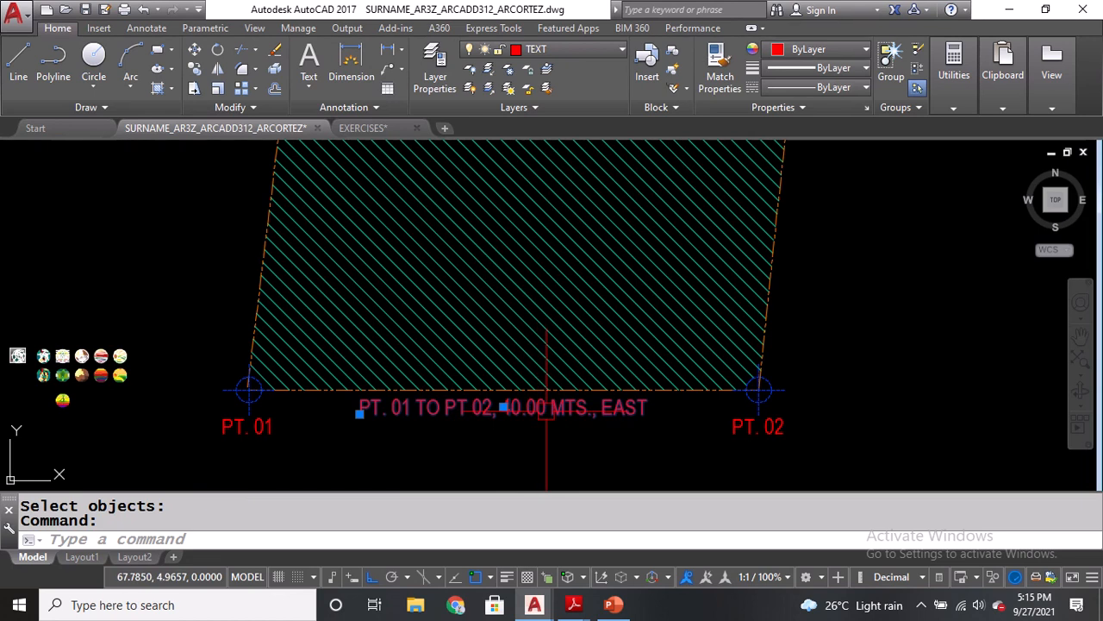
{"action": "key", "text": "ctrl+c"}
{"action": "middle_click_drag", "start_coordinate": [785, 296], "coordinate": [741, 411]}
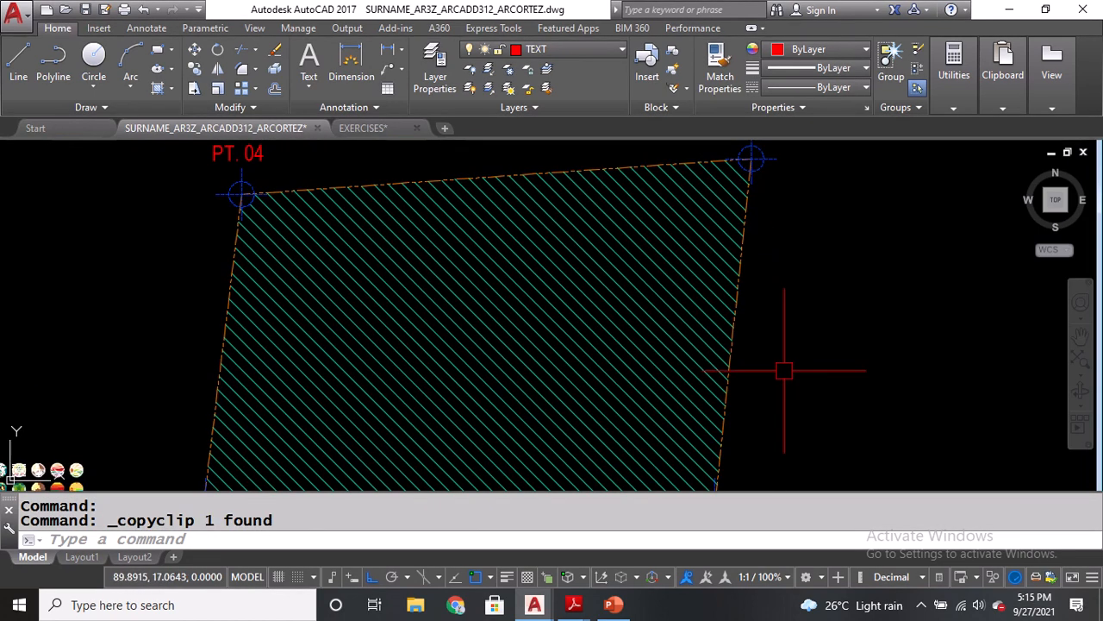
{"action": "key", "text": "ctrl+v"}
Paste two more copies of the boundary label, one above the top boundary line and one outside the left boundary line.
{"action": "middle_click_drag", "start_coordinate": [495, 231], "coordinate": [548, 319]}
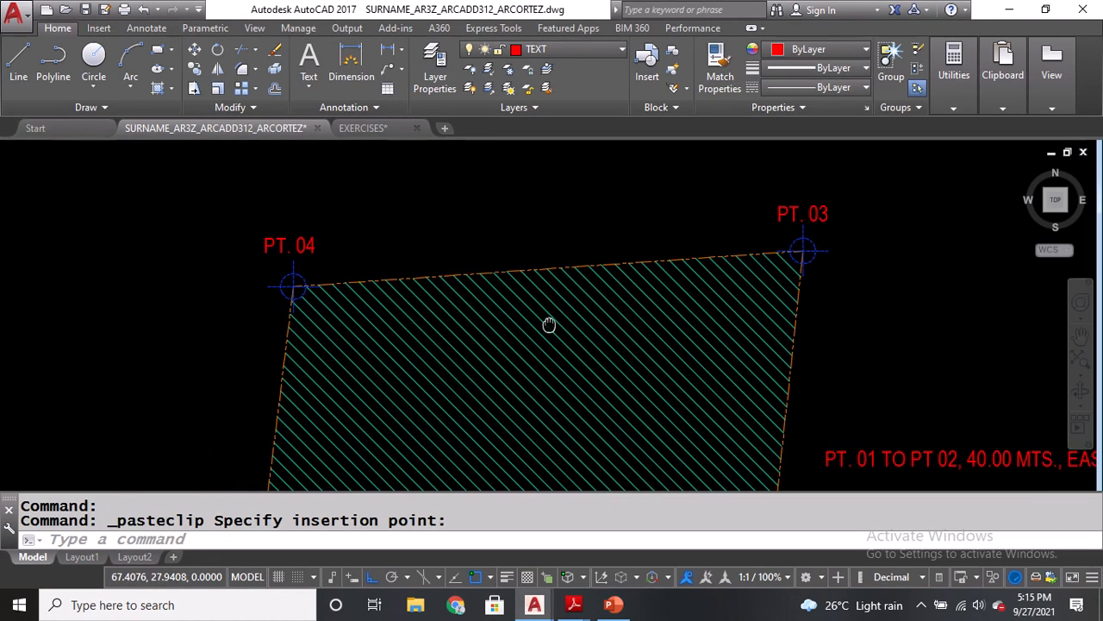
{"action": "left_click", "coordinate": [453, 239]}
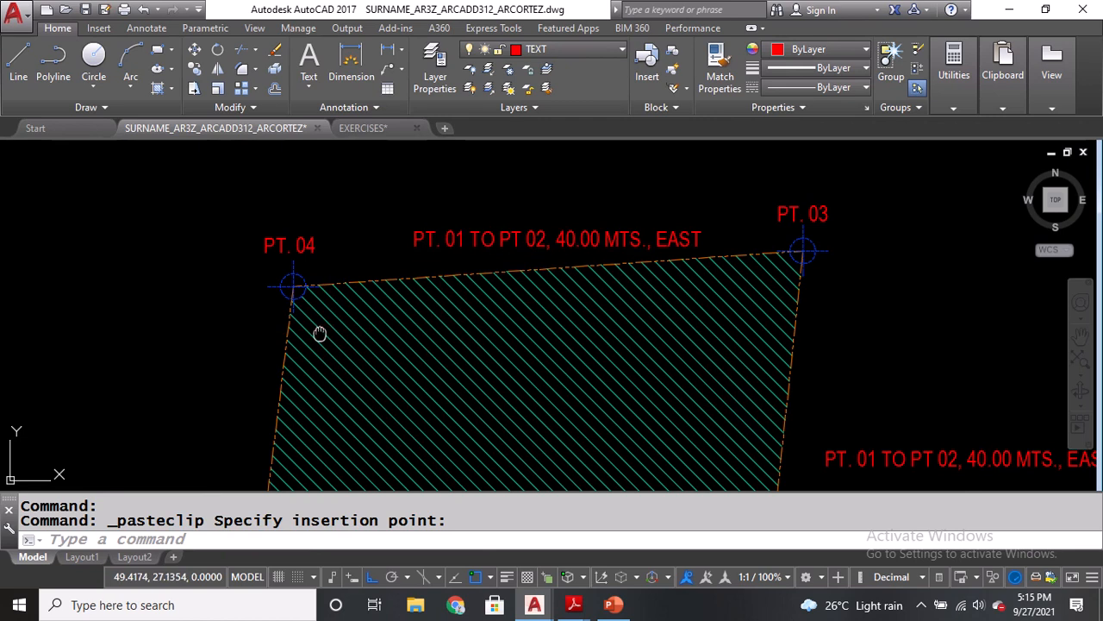
{"action": "middle_click_drag", "start_coordinate": [318, 330], "coordinate": [512, 233]}
{"action": "key", "text": "ctrl+v"}
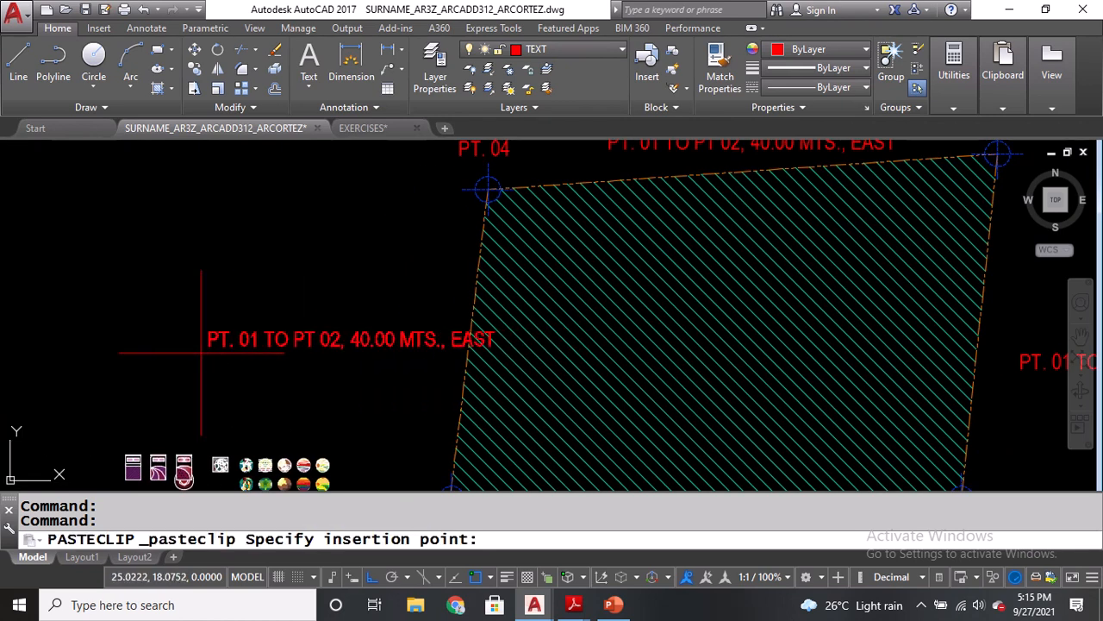
{"action": "left_click", "coordinate": [167, 353]}
{"action": "scroll", "coordinate": [259, 307], "scroll_direction": "down", "scroll_amount": 2}
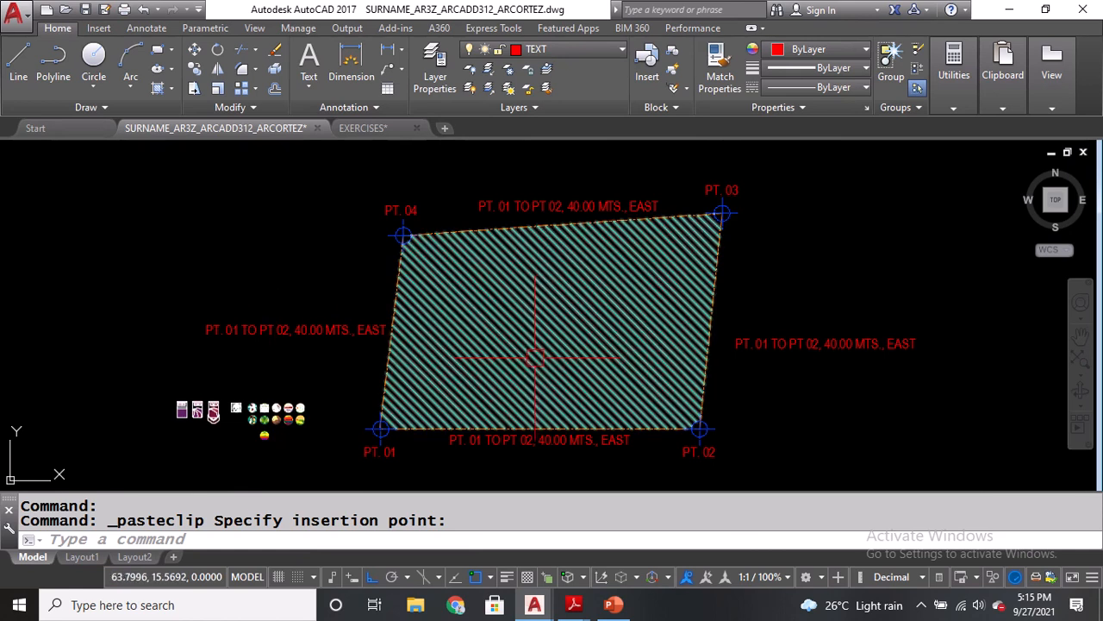
Move the right, top and left boundary labels by their center points onto the midpoints of their boundary lines.
{"action": "left_click", "coordinate": [814, 337]}
{"action": "left_click", "coordinate": [826, 344]}
{"action": "left_click", "coordinate": [825, 344]}
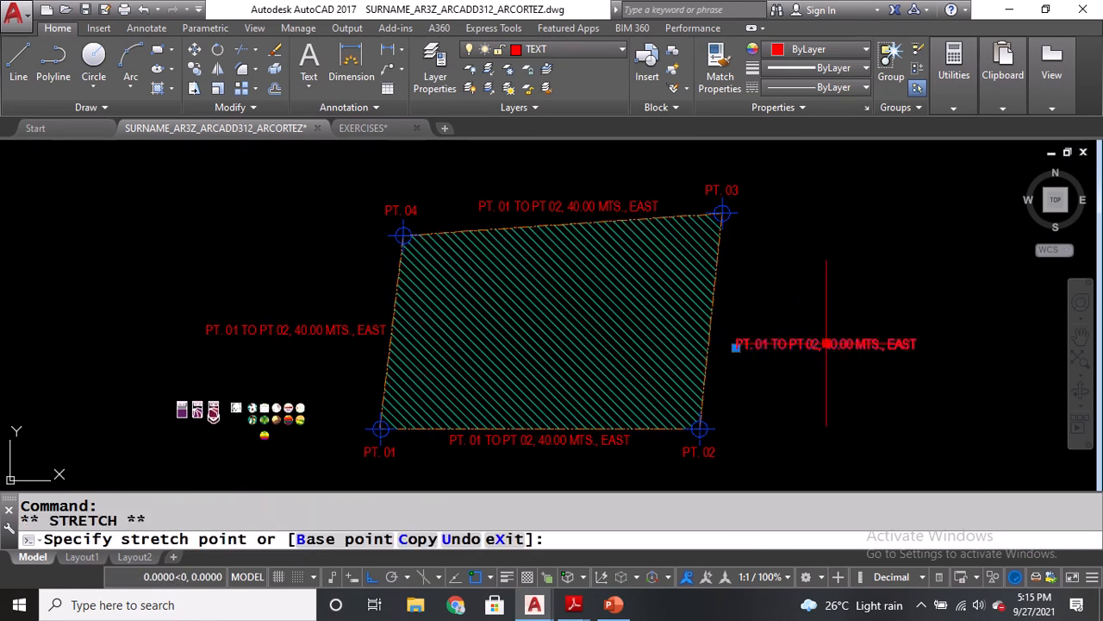
{"action": "left_click", "coordinate": [562, 207]}
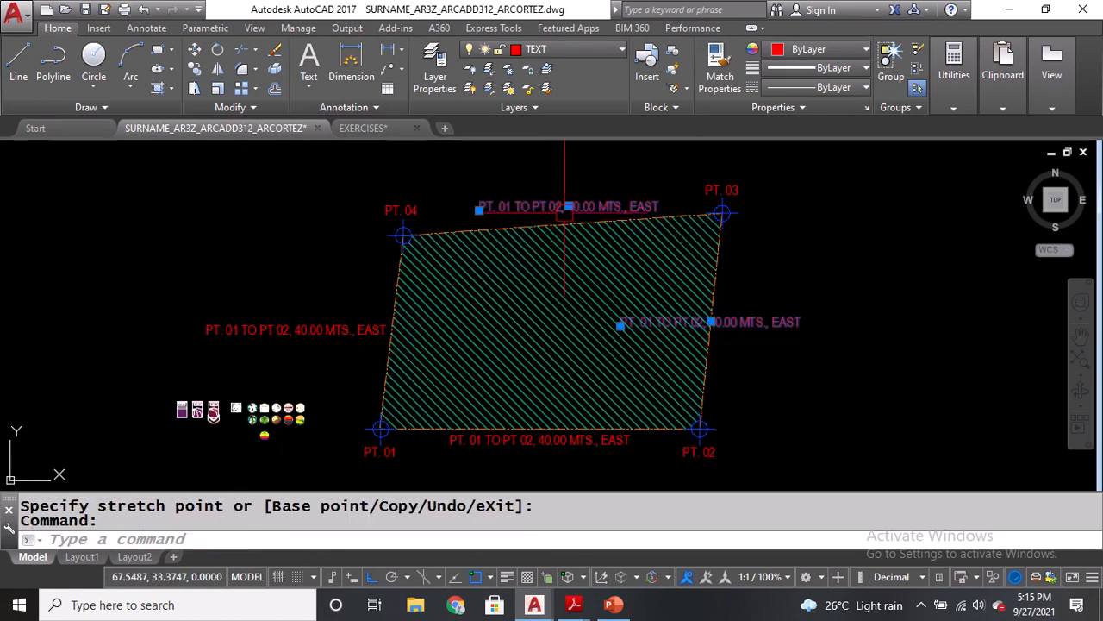
{"action": "left_click", "coordinate": [569, 207]}
{"action": "left_click", "coordinate": [562, 225]}
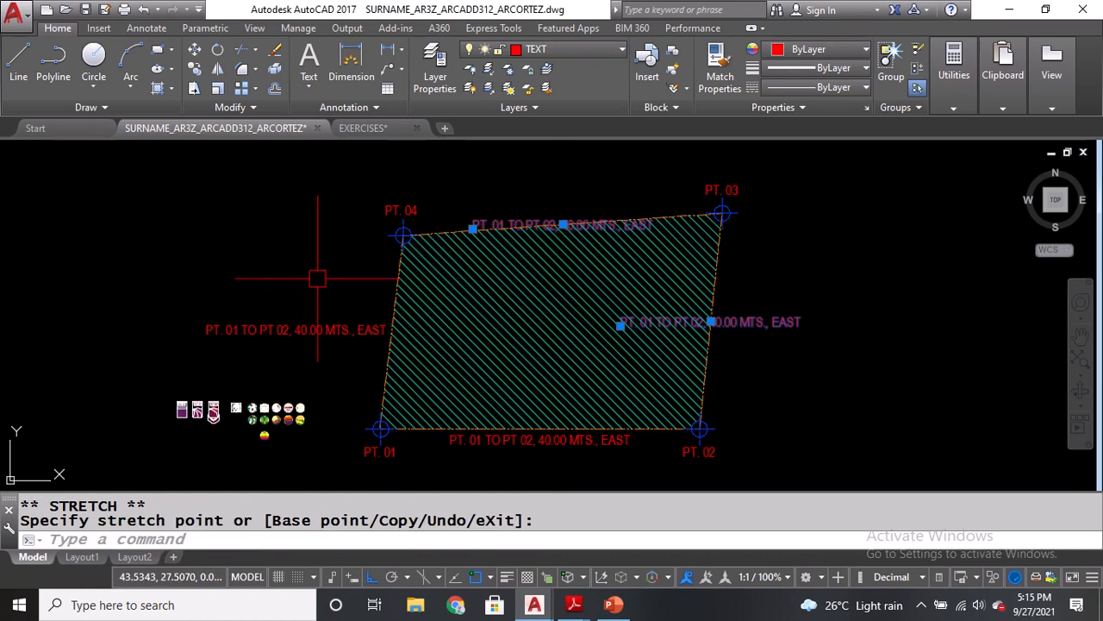
{"action": "left_click", "coordinate": [293, 330]}
{"action": "left_click", "coordinate": [296, 330]}
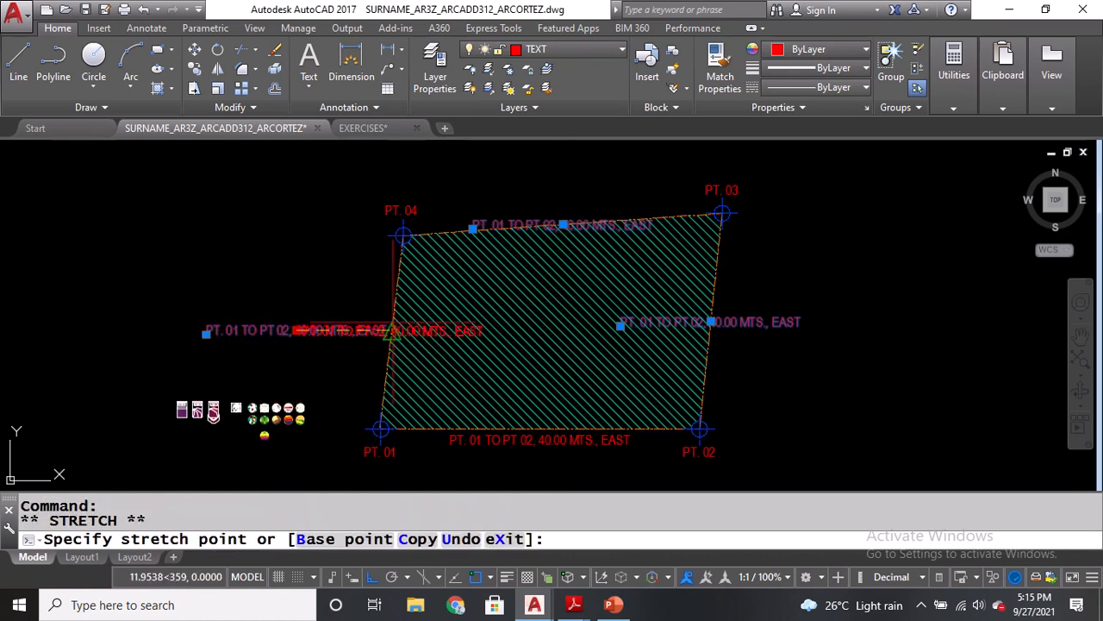
{"action": "left_click", "coordinate": [392, 331]}
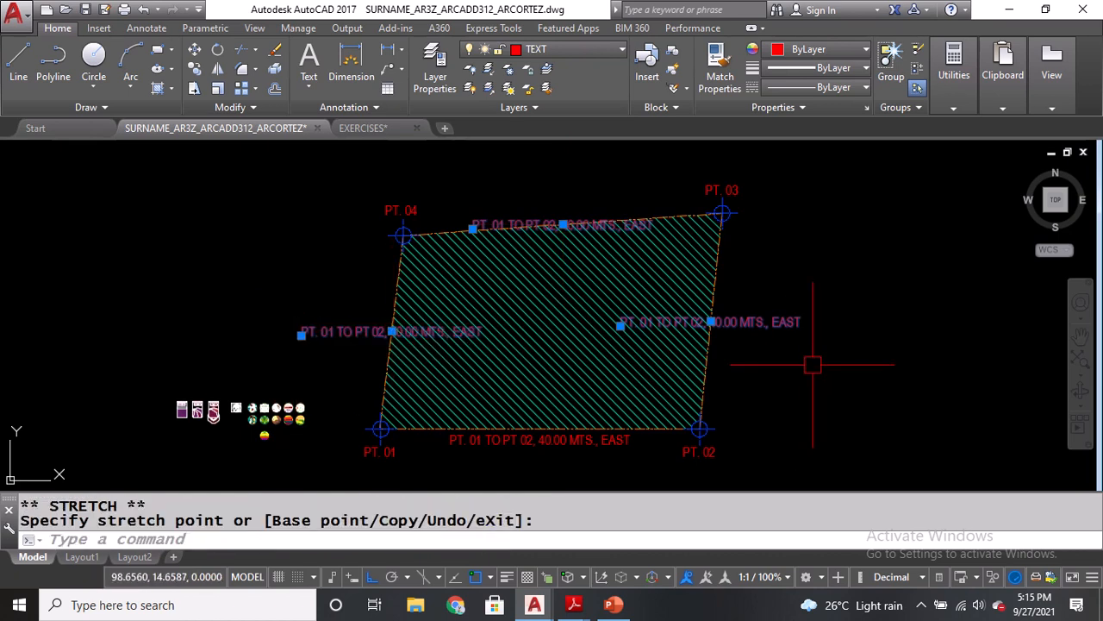
{"action": "key", "text": "Escape"}
Open the quick properties of the boundary label on the lot's right line.
{"action": "middle_click_drag", "start_coordinate": [808, 364], "coordinate": [789, 368]}
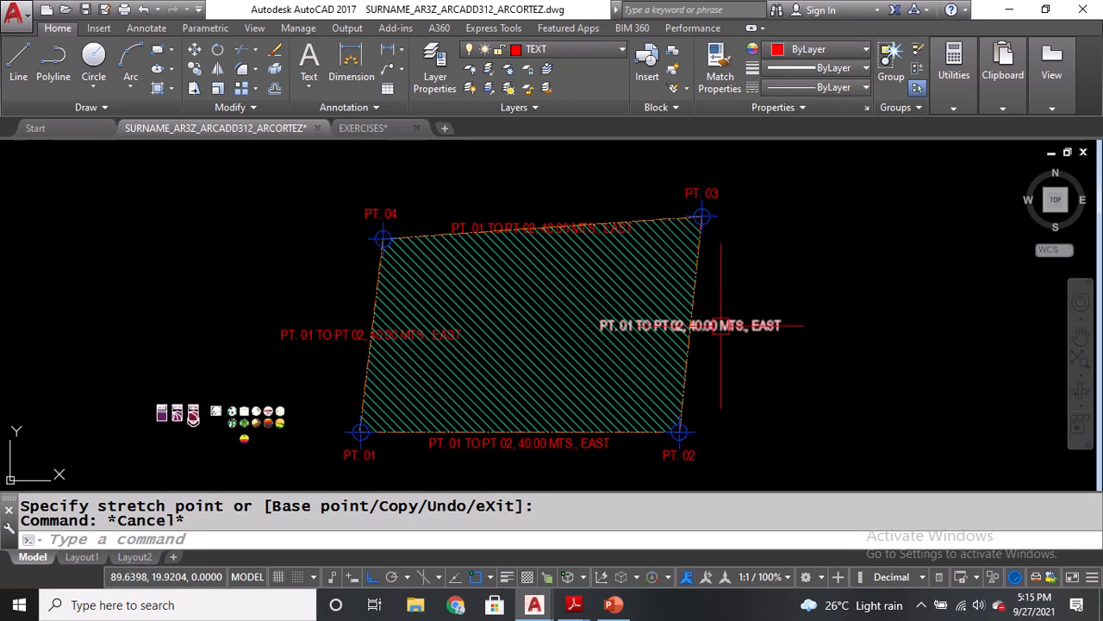
{"action": "scroll", "coordinate": [720, 325], "scroll_direction": "up", "scroll_amount": 2}
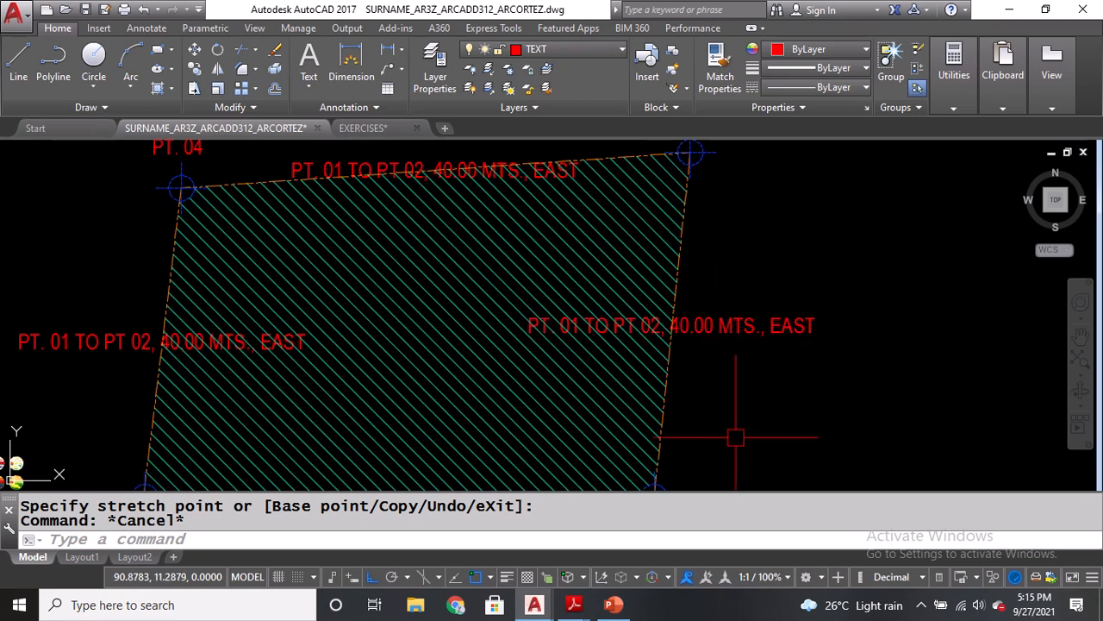
{"action": "type", "text": "P"}
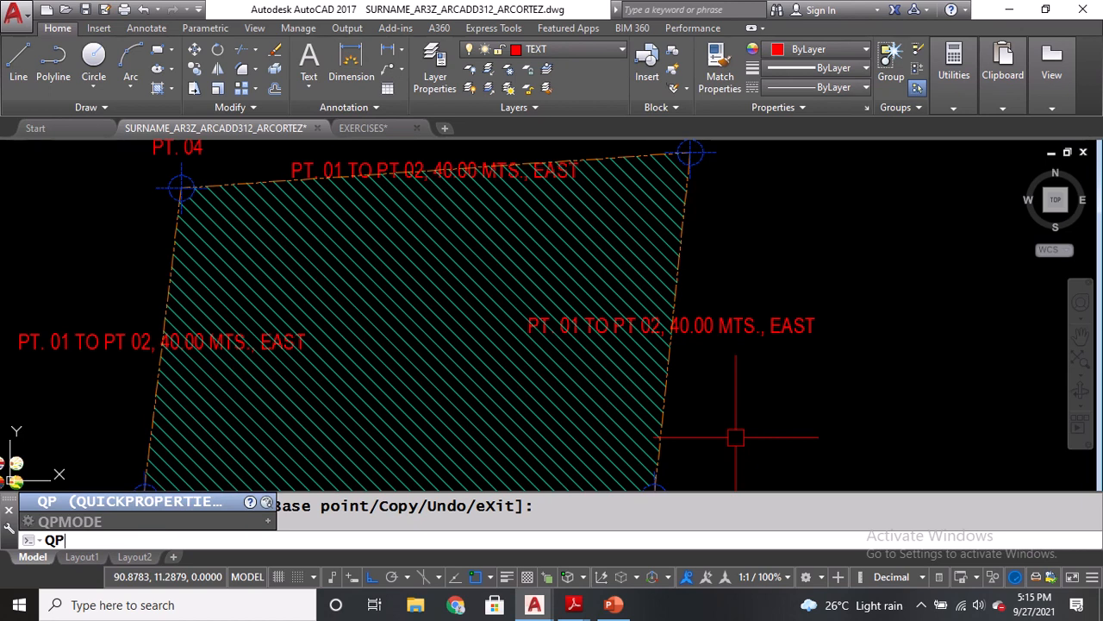
{"action": "key", "text": "Return"}
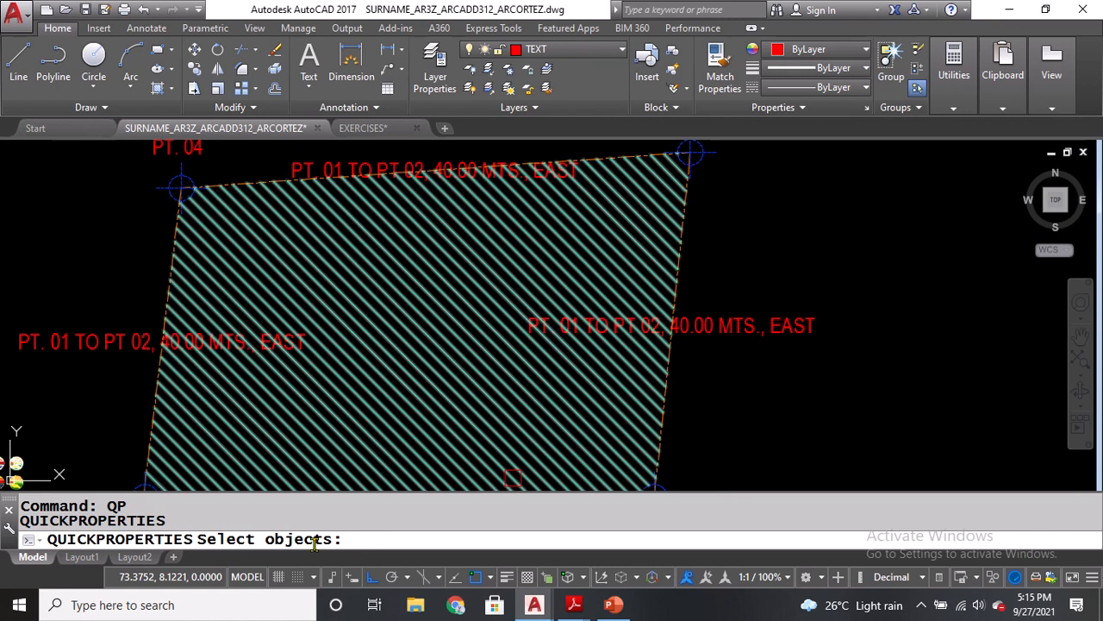
{"action": "left_click", "coordinate": [712, 329]}
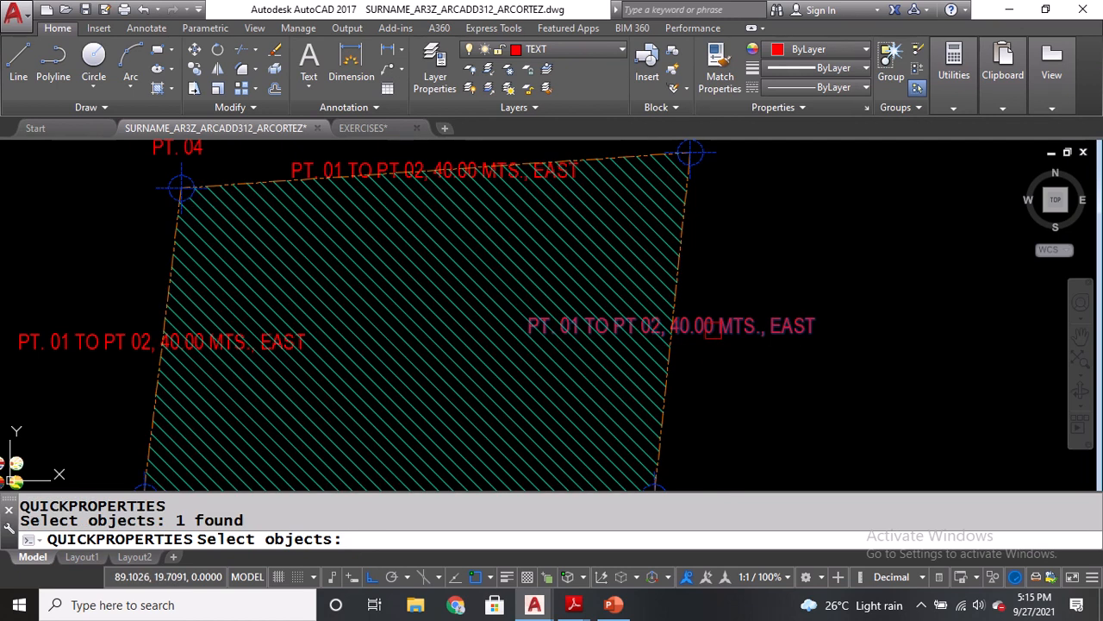
{"action": "key", "text": "Return"}
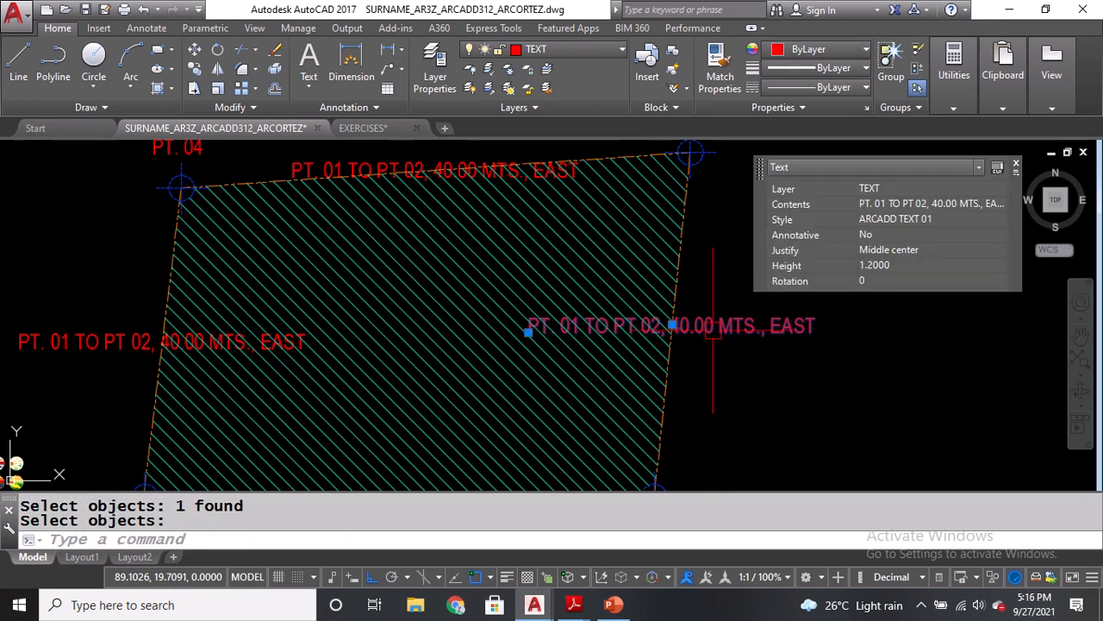
{"action": "left_click", "coordinate": [905, 207]}
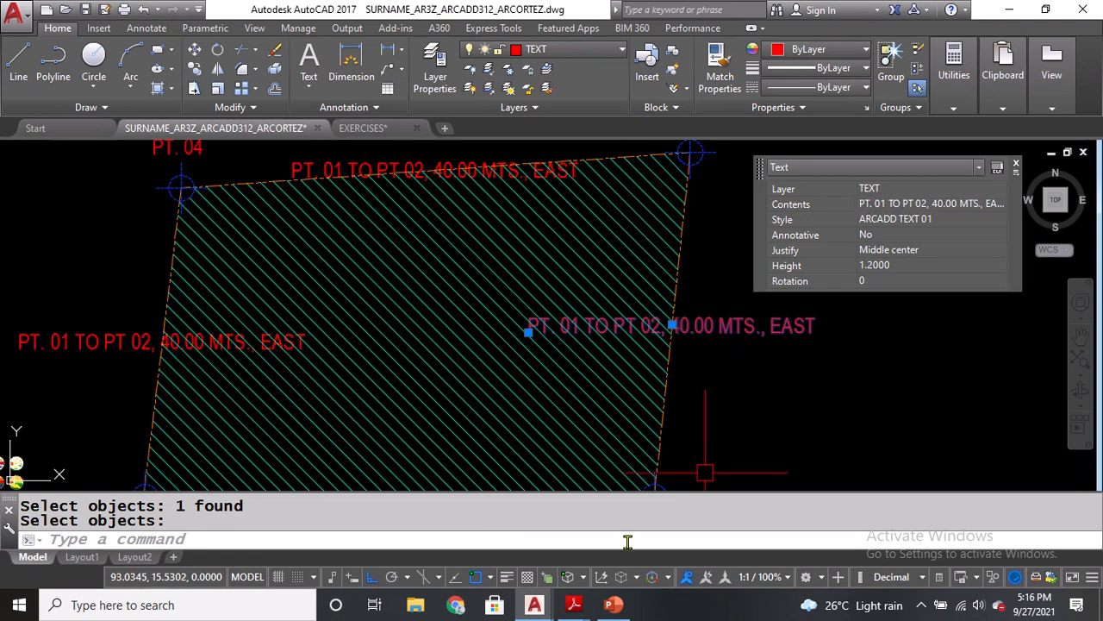
Copy the right boundary text from the reference PDF in Adobe Reader and replace the AutoCAD label's contents with "PT. 02 TO PT 03, 27.20 MTS., N 6° E".
{"action": "mouse_move", "coordinate": [573, 604]}
{"action": "left_click", "coordinate": [244, 573]}
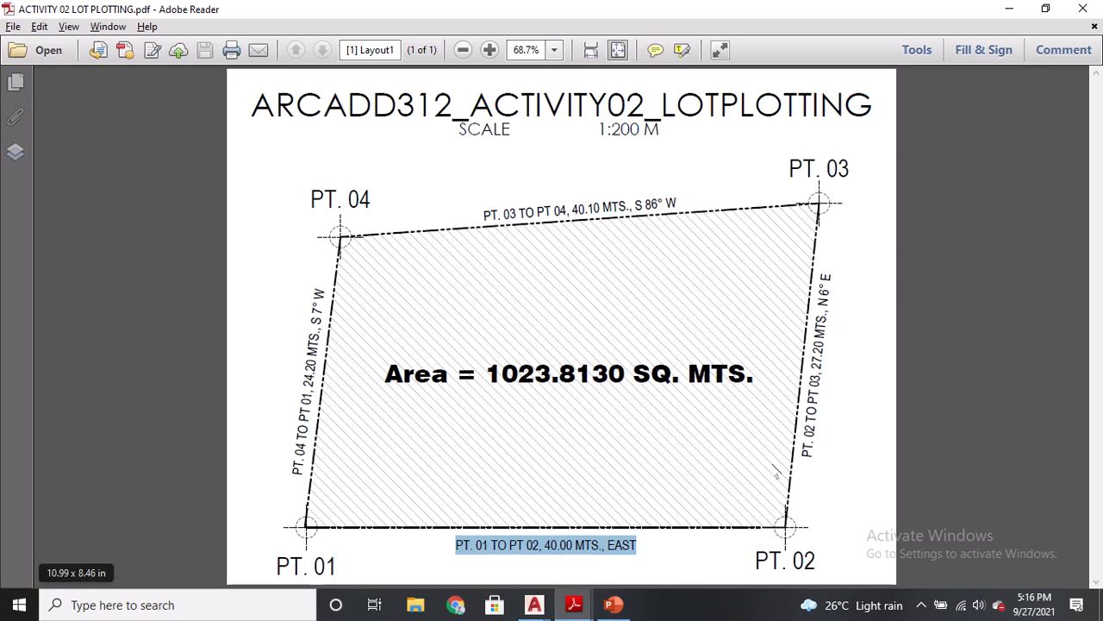
{"action": "left_click_drag", "start_coordinate": [807, 455], "coordinate": [840, 284]}
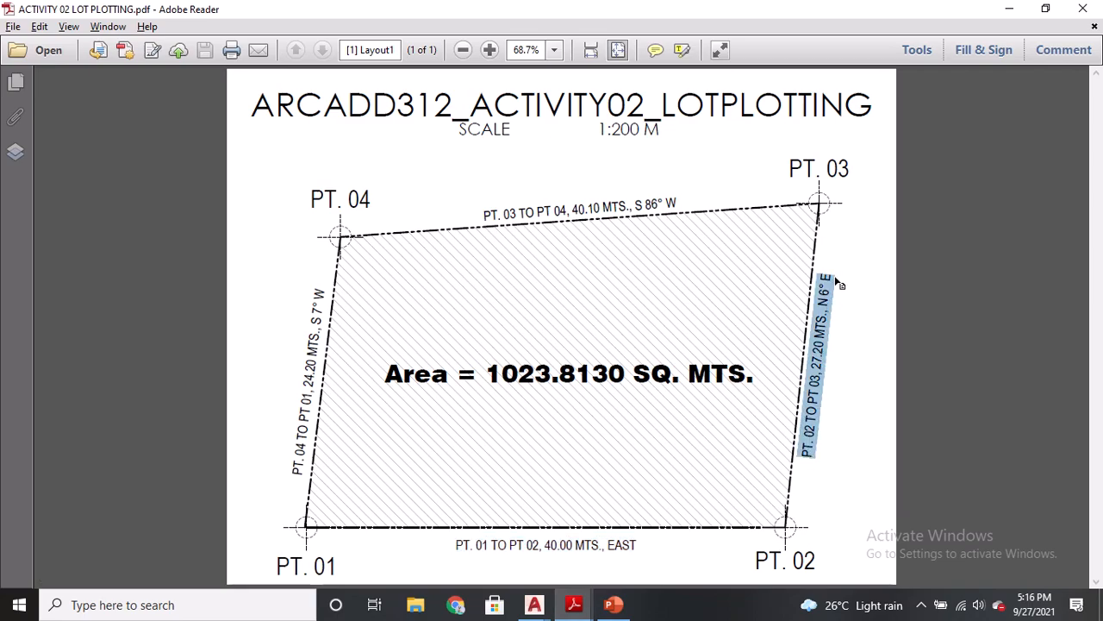
{"action": "key", "text": "alt+Tab"}
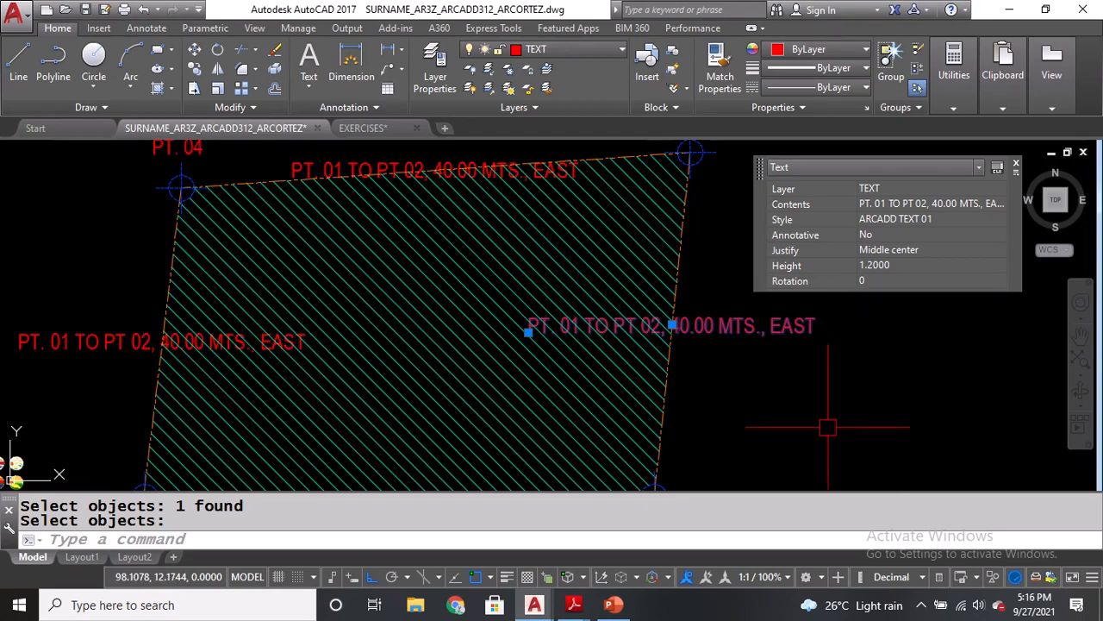
{"action": "left_click", "coordinate": [921, 210]}
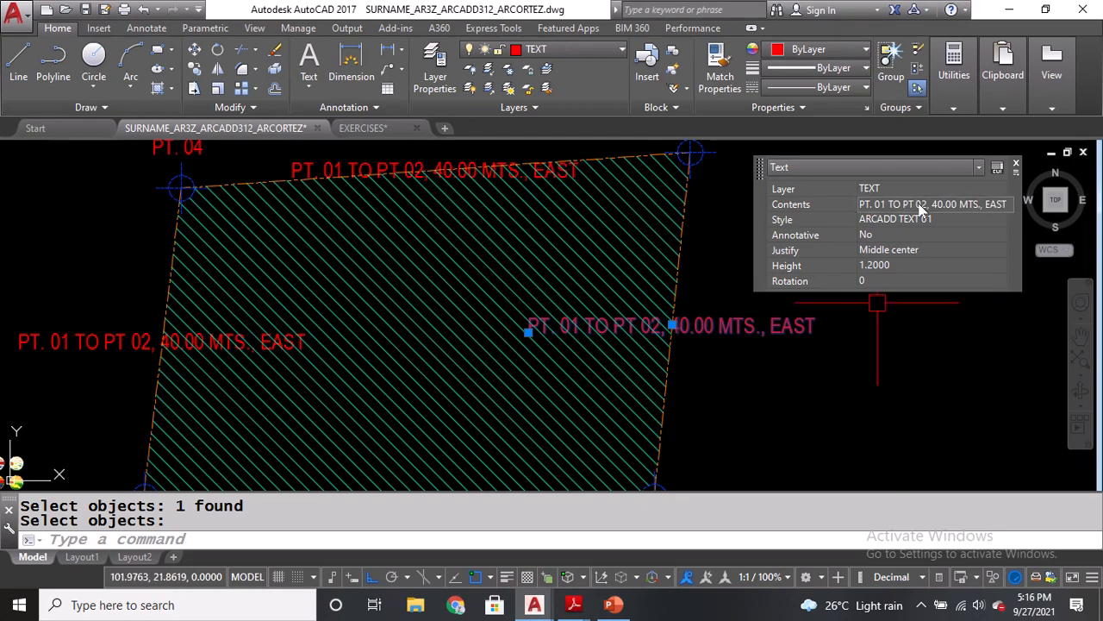
{"action": "left_click", "coordinate": [919, 205]}
{"action": "type", "text": "PT. 02 TO PT 03, 27.20 MTS., N 6° E"}
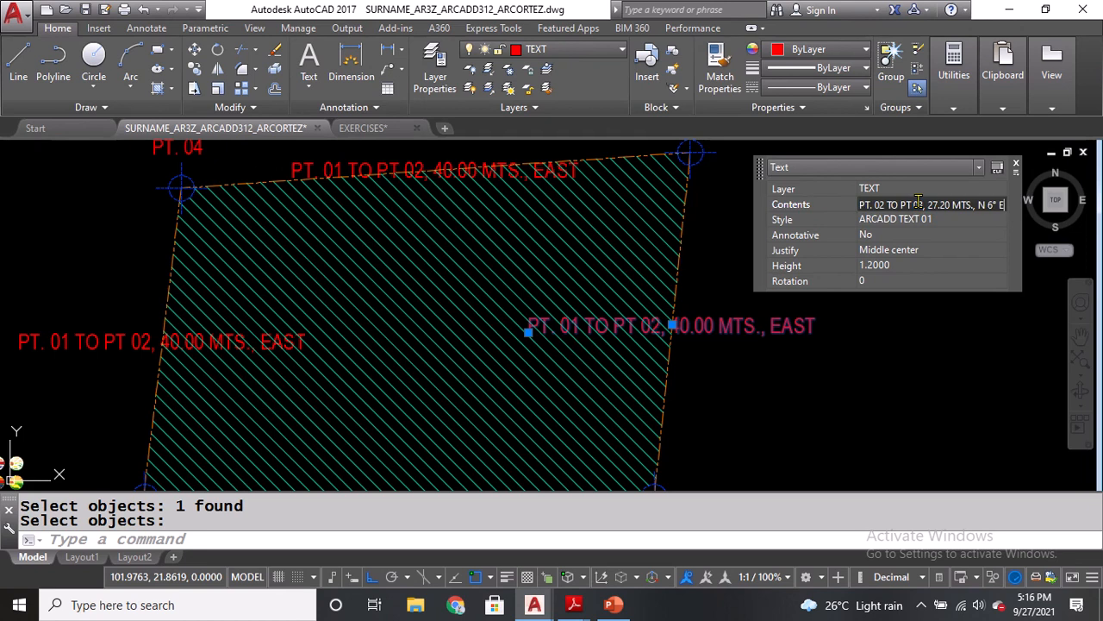
{"action": "key", "text": "Return"}
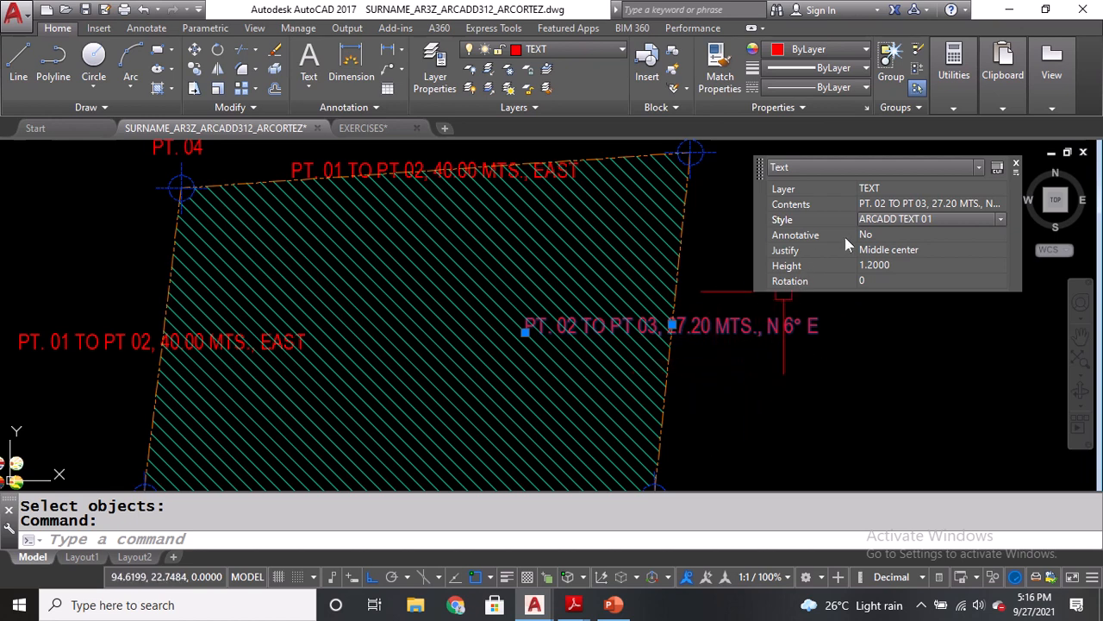
Set the right boundary label's text style to ARCADD TEXT 02 and its height to 1.5.
{"action": "left_click", "coordinate": [1001, 220]}
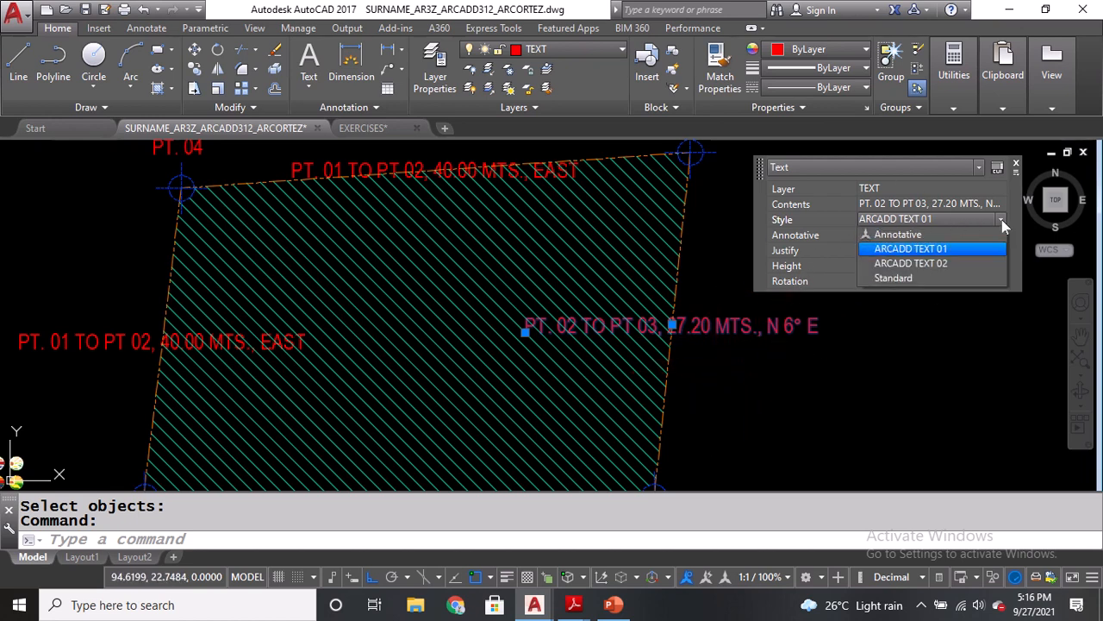
{"action": "left_click", "coordinate": [960, 263]}
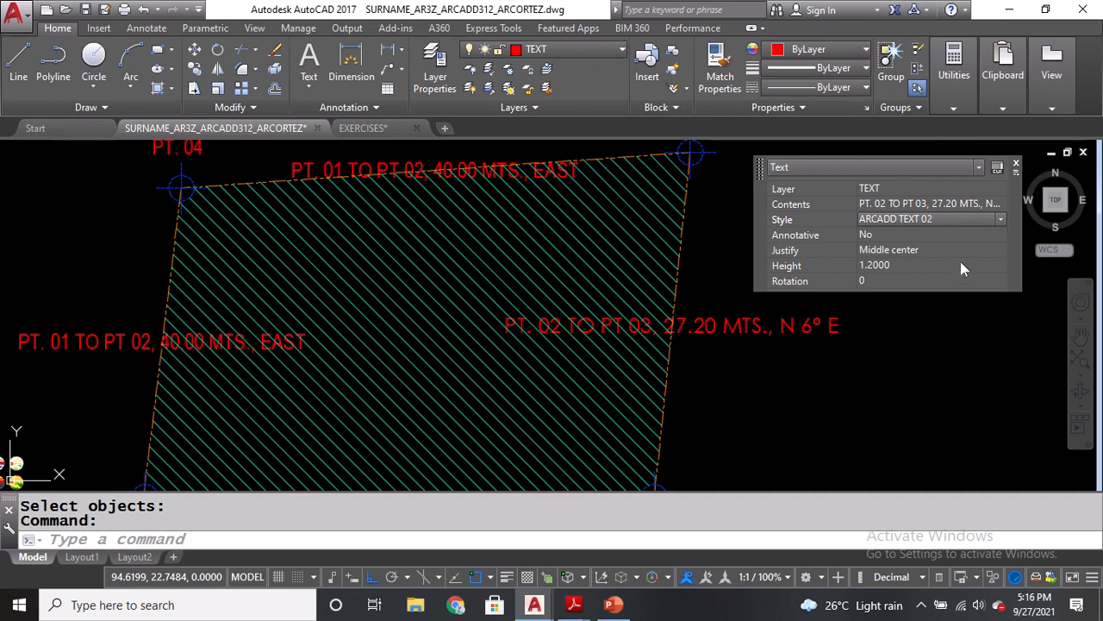
{"action": "left_click", "coordinate": [896, 264]}
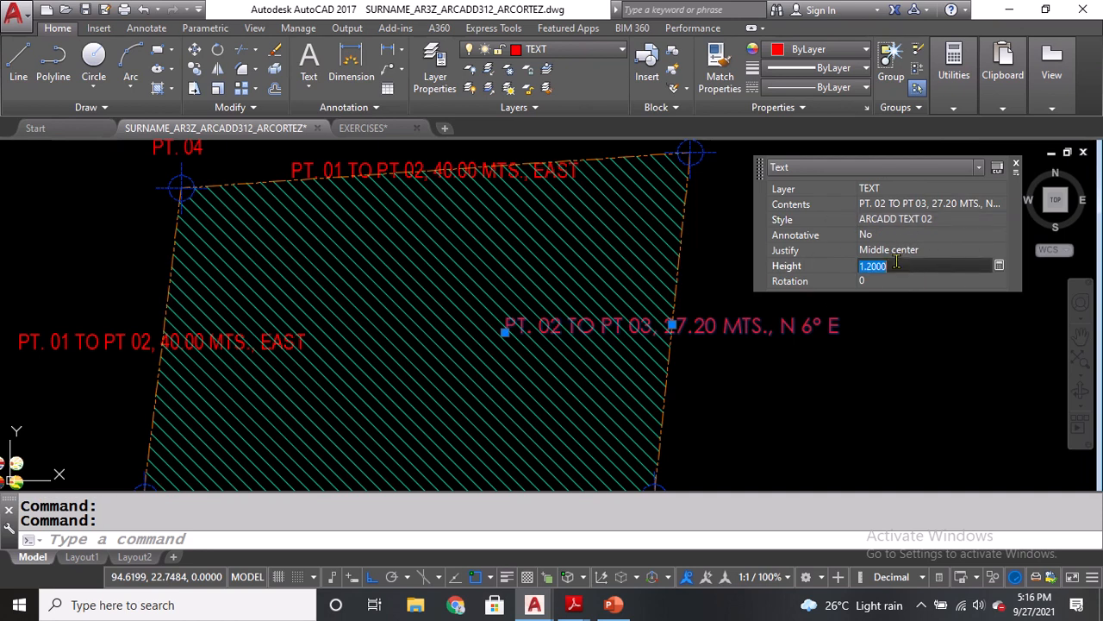
{"action": "type", "text": "1.5"}
{"action": "key", "text": "Return"}
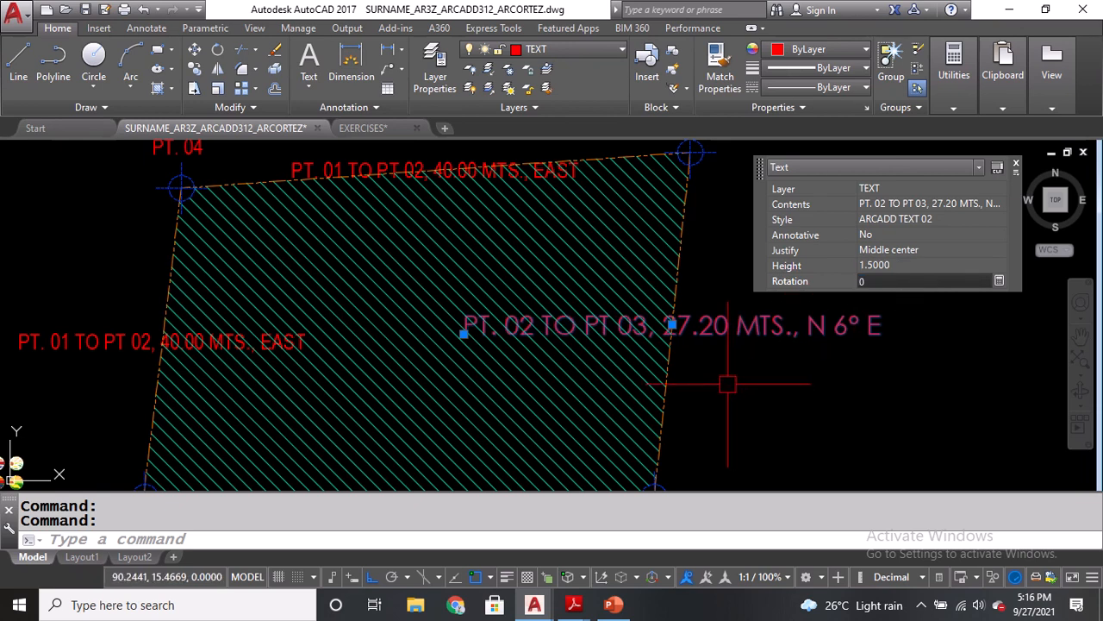
{"action": "key", "text": "Escape"}
Measure the distance and angle of the right boundary line from PT. 02 to PT. 03.
{"action": "scroll", "coordinate": [729, 352], "scroll_direction": "down", "scroll_amount": 2}
{"action": "type", "text": "DI"}
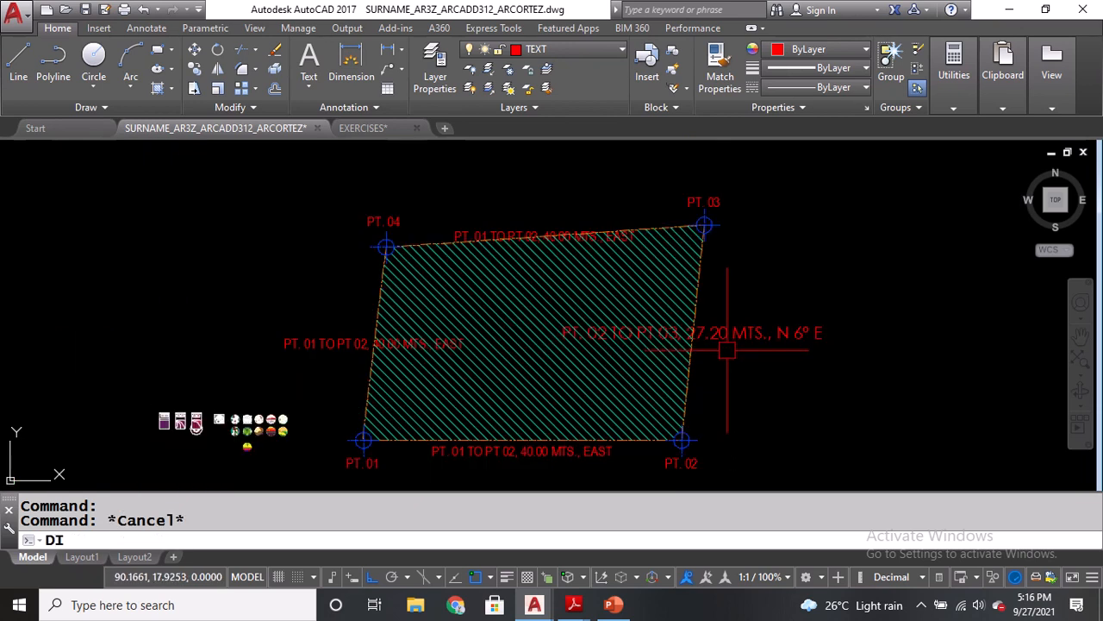
{"action": "key", "text": "Return"}
{"action": "scroll", "coordinate": [697, 424], "scroll_direction": "up", "scroll_amount": 2}
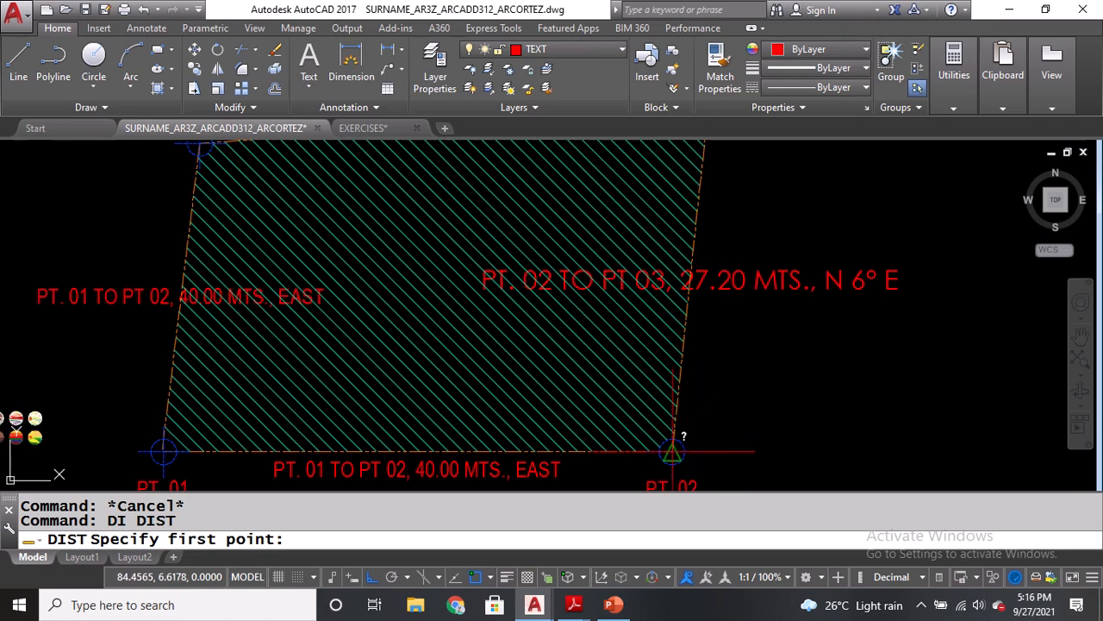
{"action": "left_click", "coordinate": [674, 449]}
{"action": "middle_click_drag", "start_coordinate": [701, 270], "coordinate": [697, 396]}
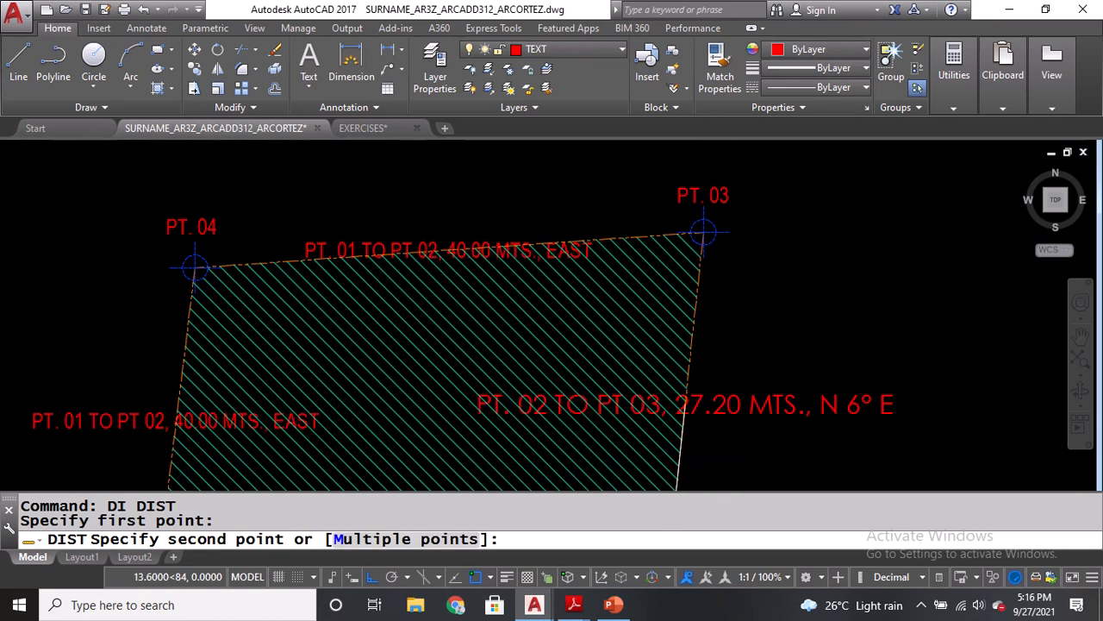
{"action": "left_click", "coordinate": [710, 229]}
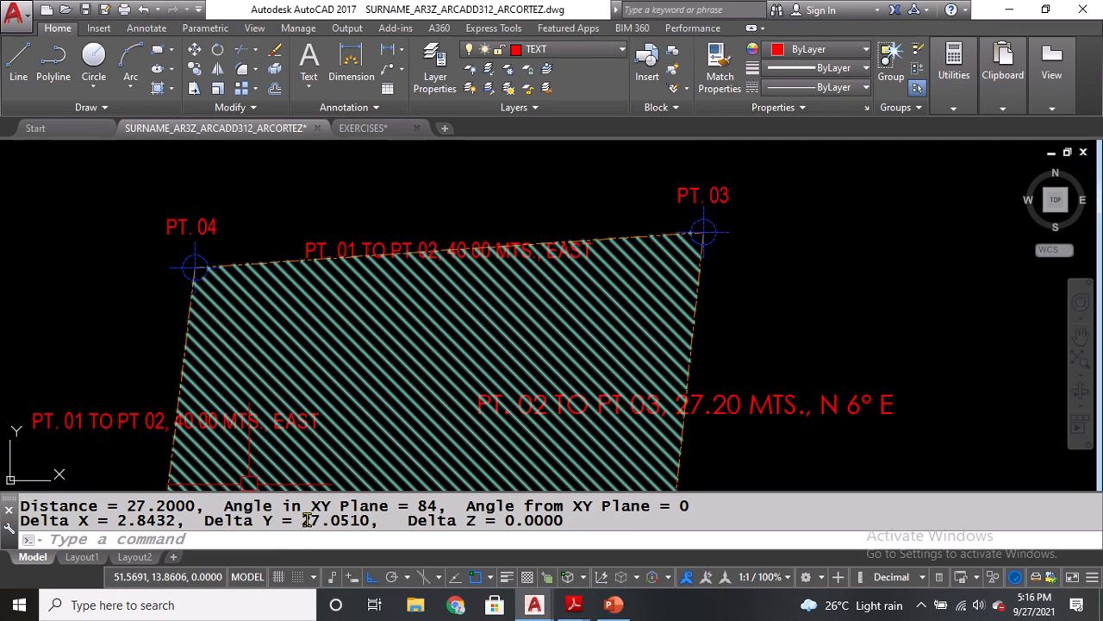
{"action": "left_click_drag", "start_coordinate": [303, 519], "coordinate": [365, 523]}
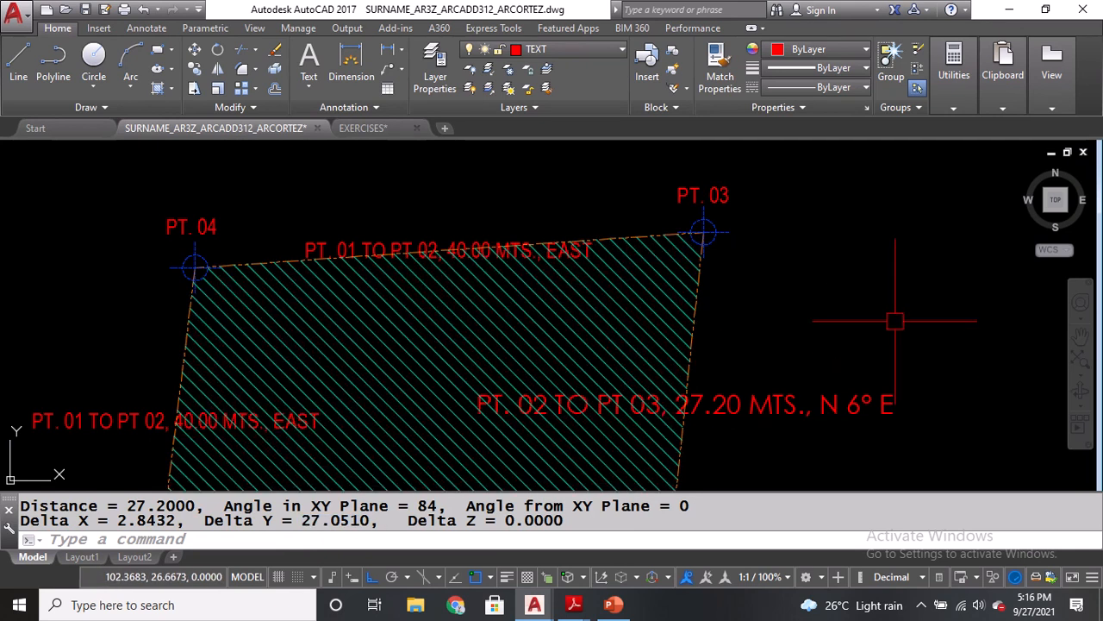
Try a rotation of 27 on the right boundary label, and undo the change.
{"action": "type", "text": "QP"}
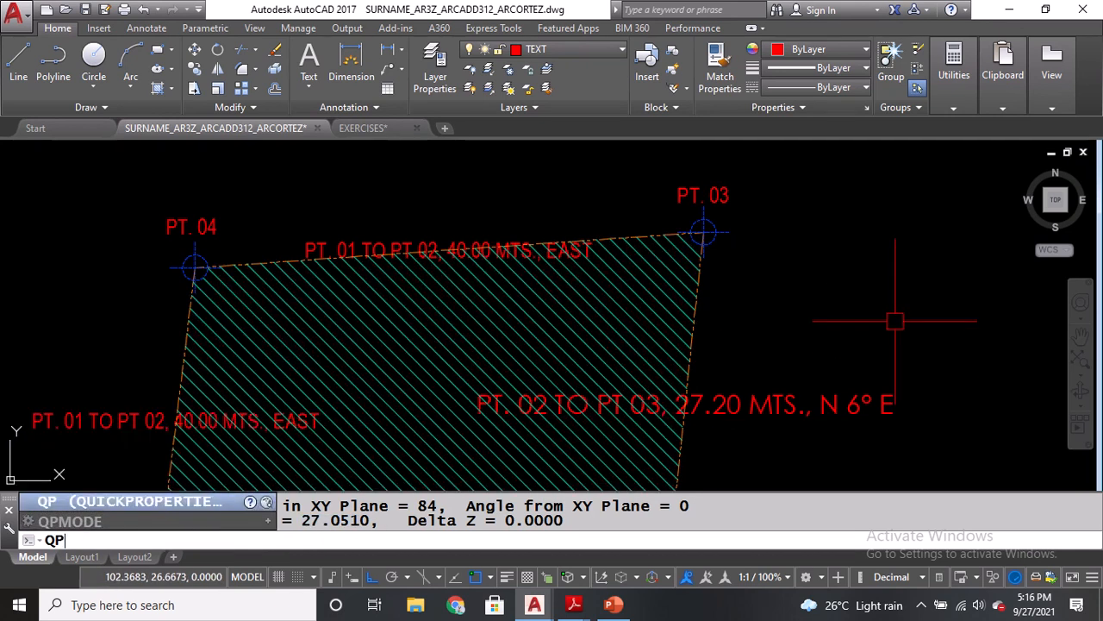
{"action": "key", "text": "Return"}
{"action": "left_click", "coordinate": [733, 393]}
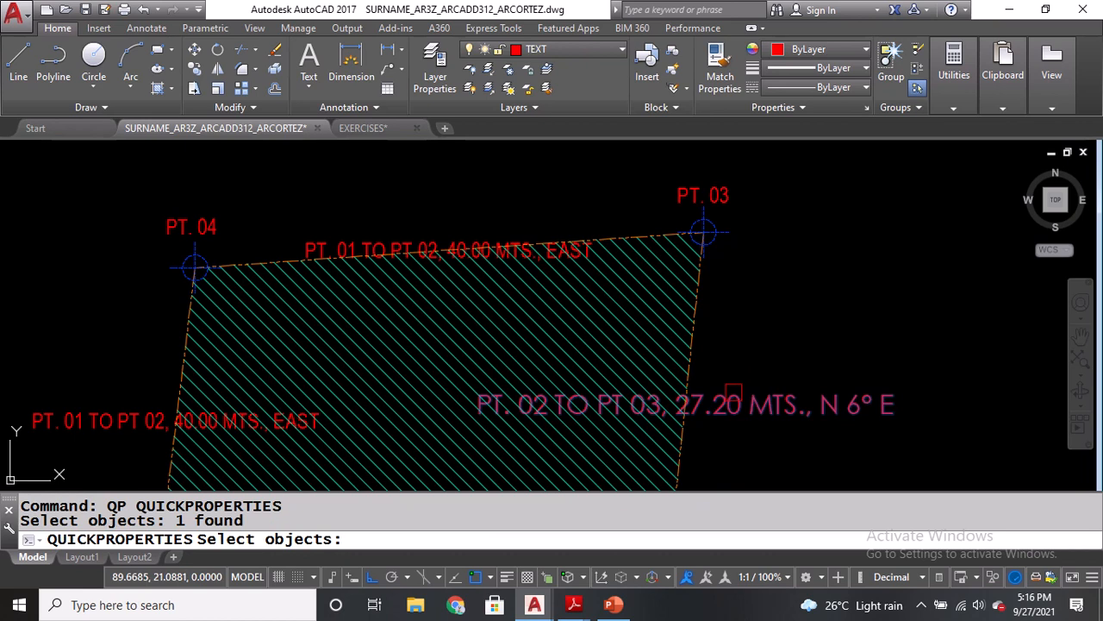
{"action": "key", "text": "Return"}
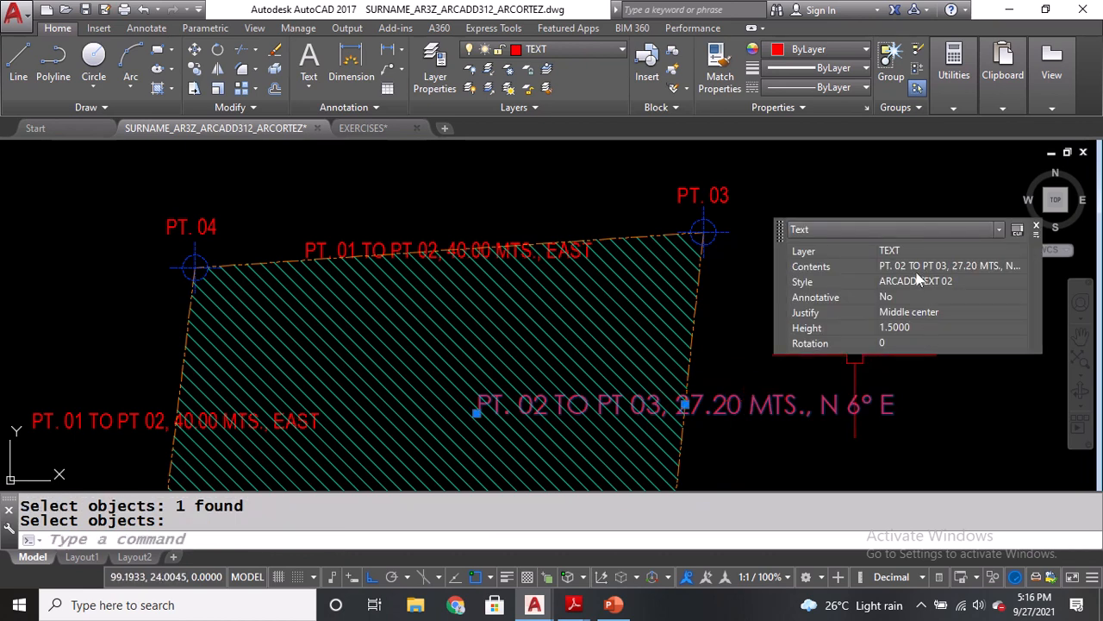
{"action": "left_click", "coordinate": [900, 342]}
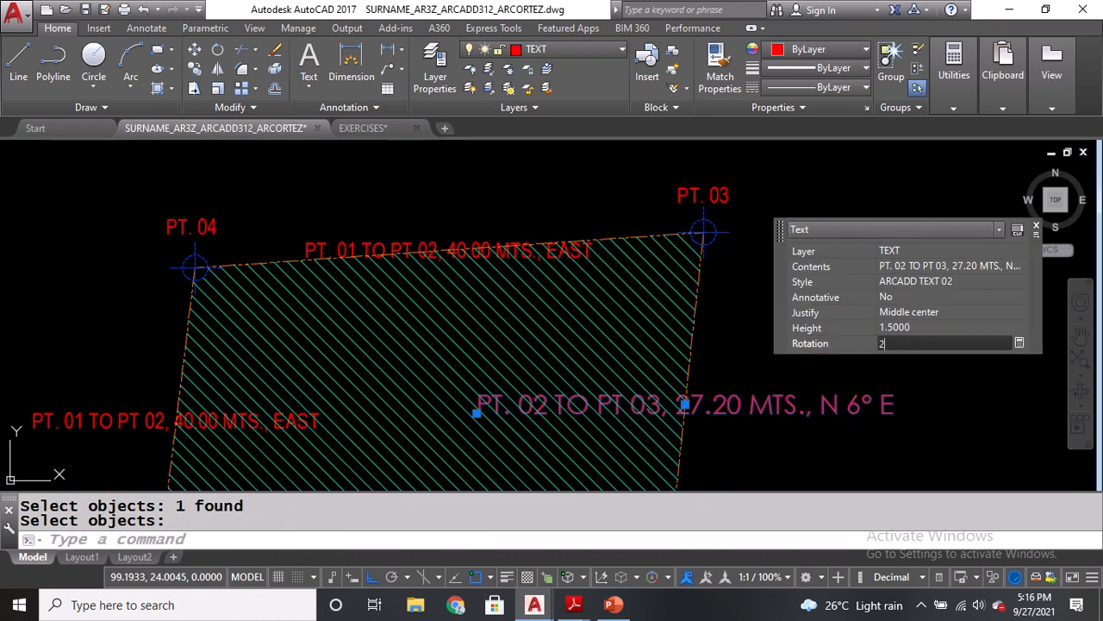
{"action": "type", "text": "27"}
{"action": "key", "text": "Return"}
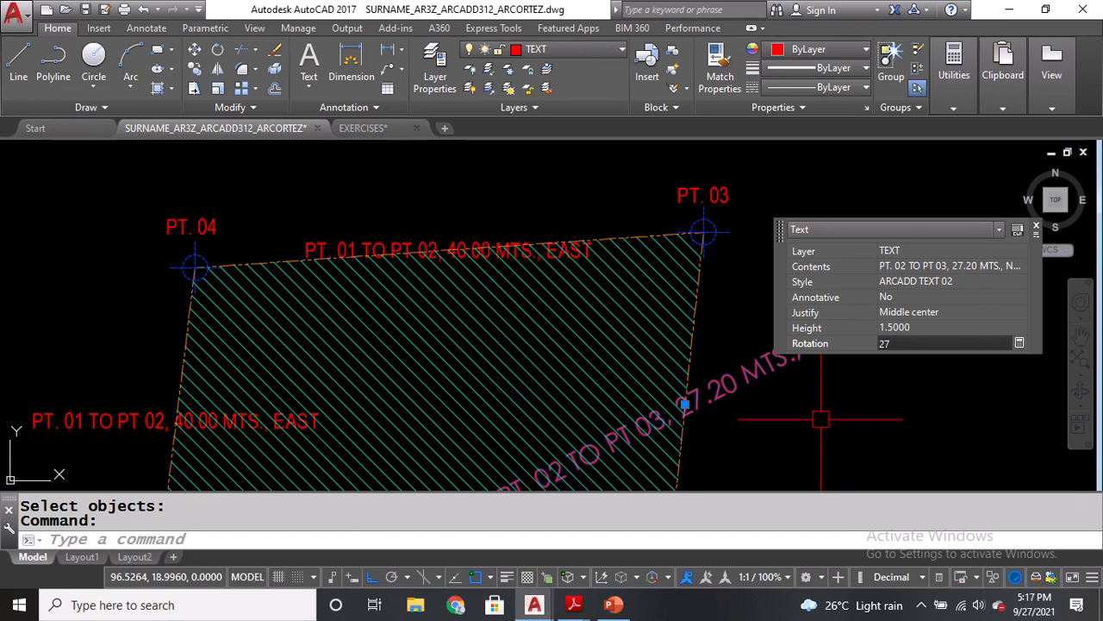
{"action": "key", "text": "ctrl+z"}
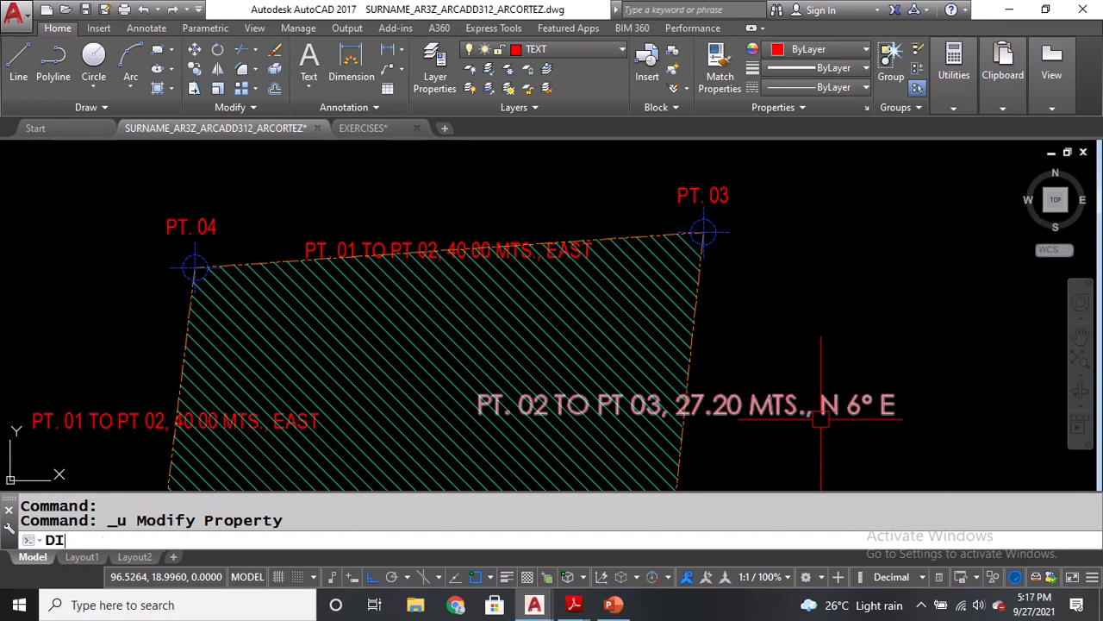
Measure the line from PT. 02 to PT. 03 again and copy its angle in the XY plane.
{"action": "key", "text": "Return"}
{"action": "mouse_move", "coordinate": [820, 418]}
{"action": "middle_mouse_down"}
{"action": "mouse_move", "coordinate": [721, 322]}
{"action": "mouse_move", "coordinate": [667, 406]}
{"action": "middle_mouse_up"}
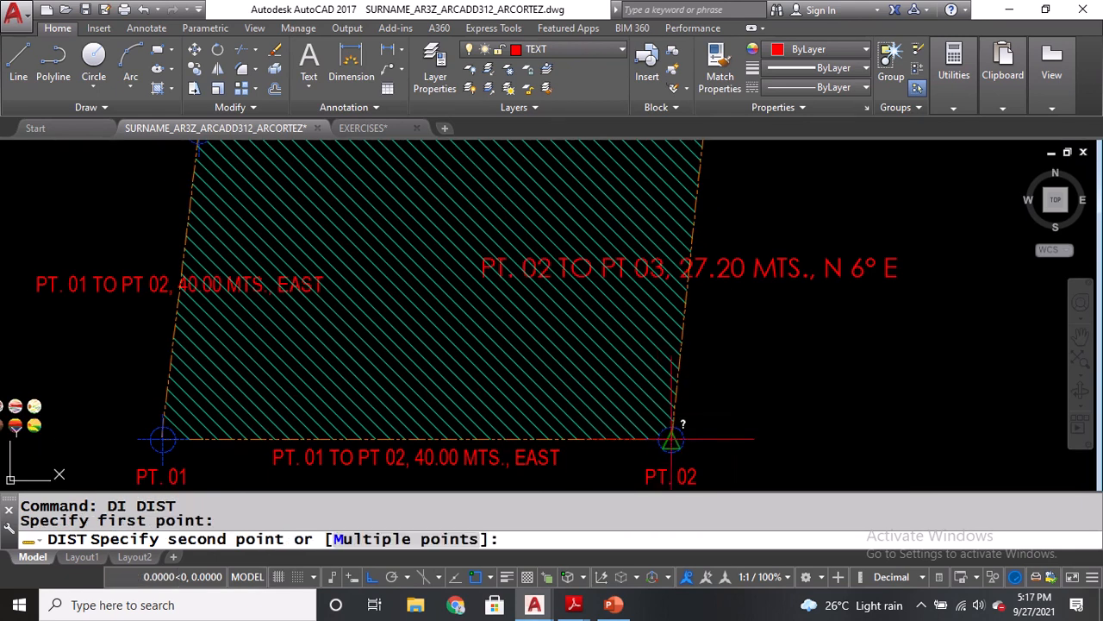
{"action": "middle_click_drag", "start_coordinate": [677, 261], "coordinate": [678, 296]}
{"action": "middle_click_drag", "start_coordinate": [703, 140], "coordinate": [706, 227]}
{"action": "left_click", "coordinate": [707, 225]}
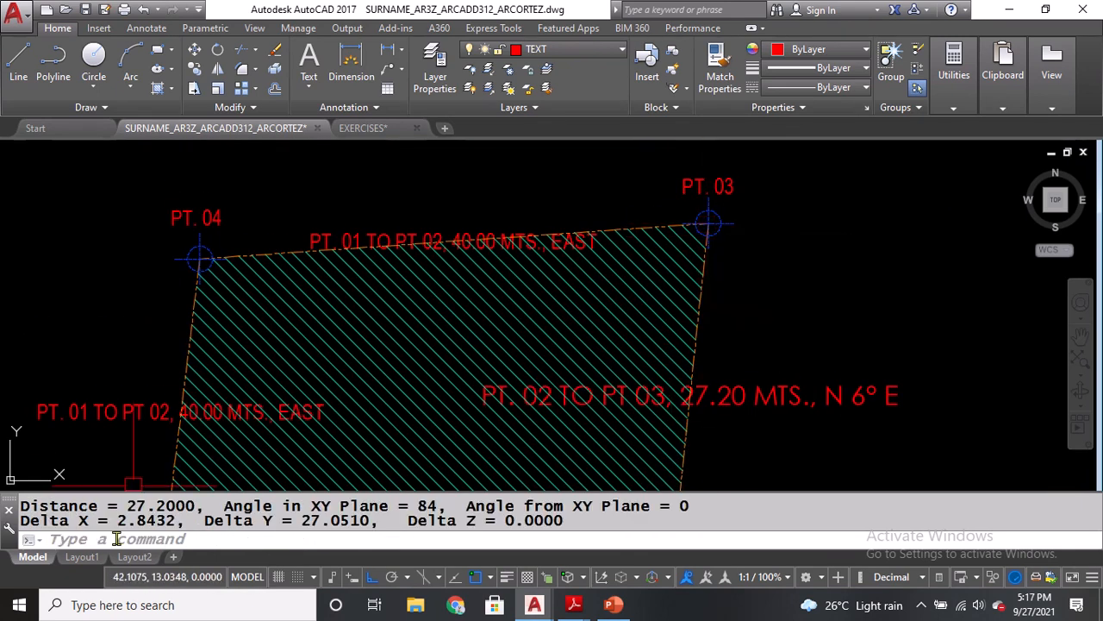
{"action": "double_click", "coordinate": [429, 506]}
{"action": "key", "text": "ctrl+c"}
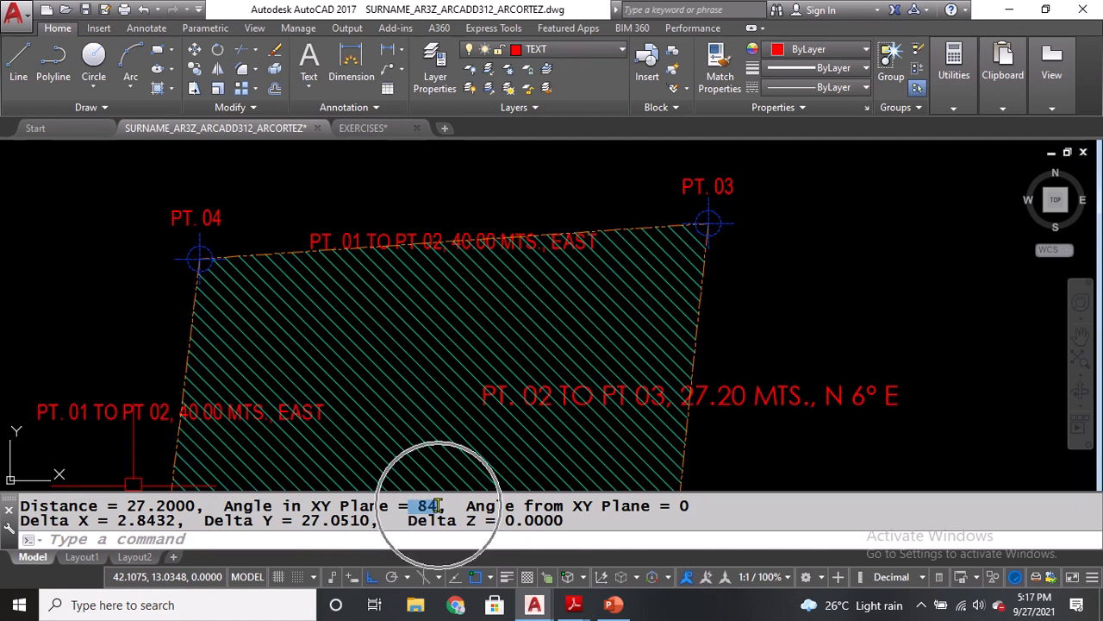
{"action": "key", "text": "Escape"}
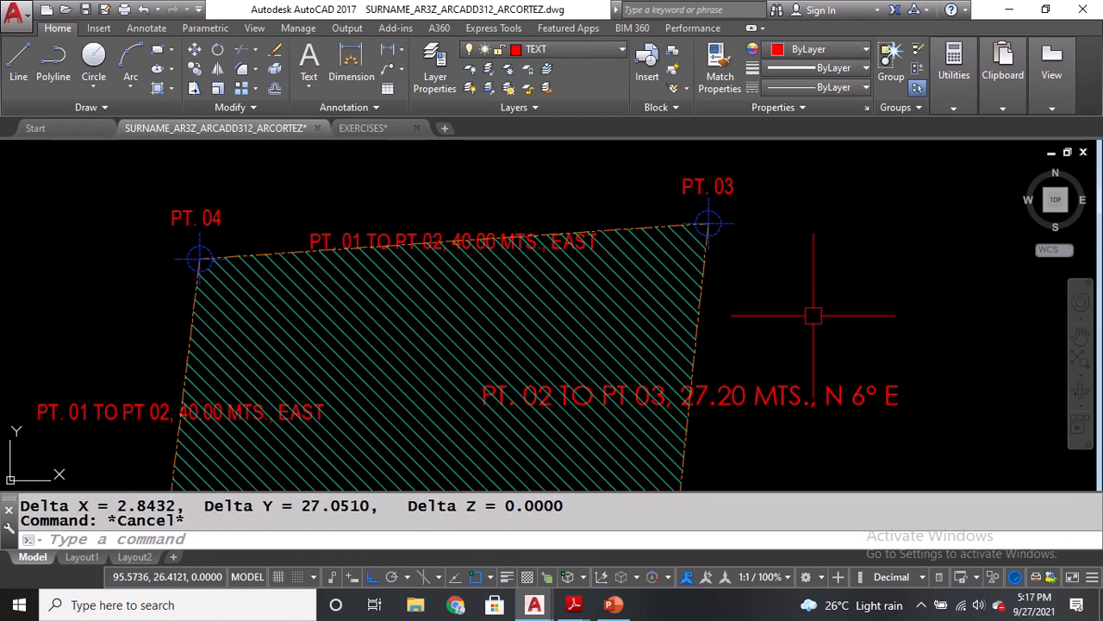
Set the rotation of the right boundary label, PT. 02 TO PT 03, to 84.
{"action": "type", "text": "QP"}
{"action": "key", "text": "Return"}
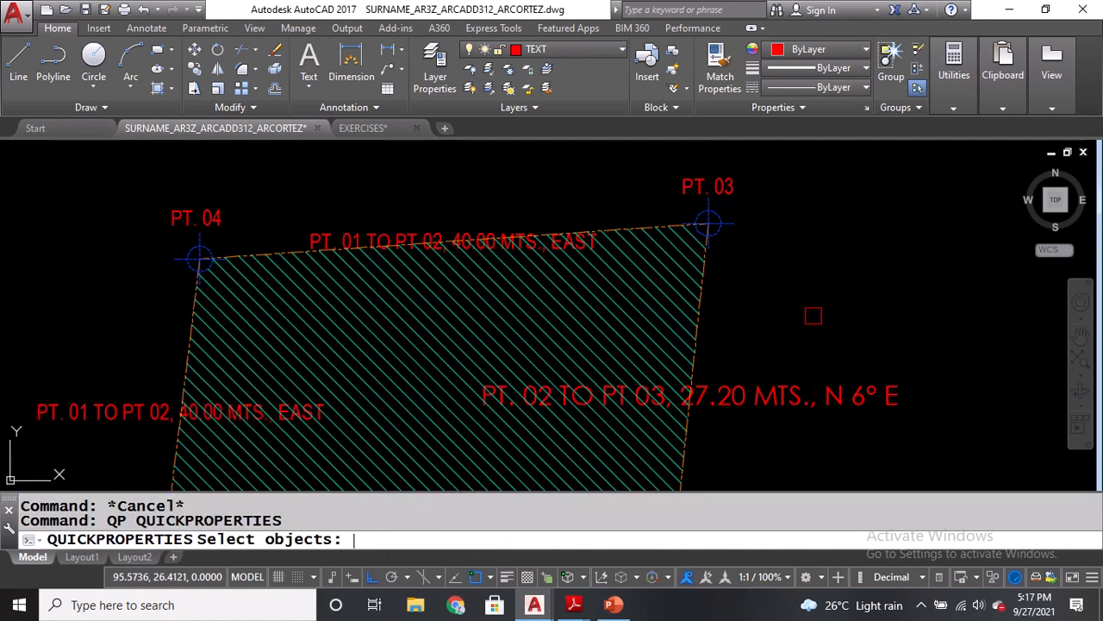
{"action": "left_click", "coordinate": [778, 389]}
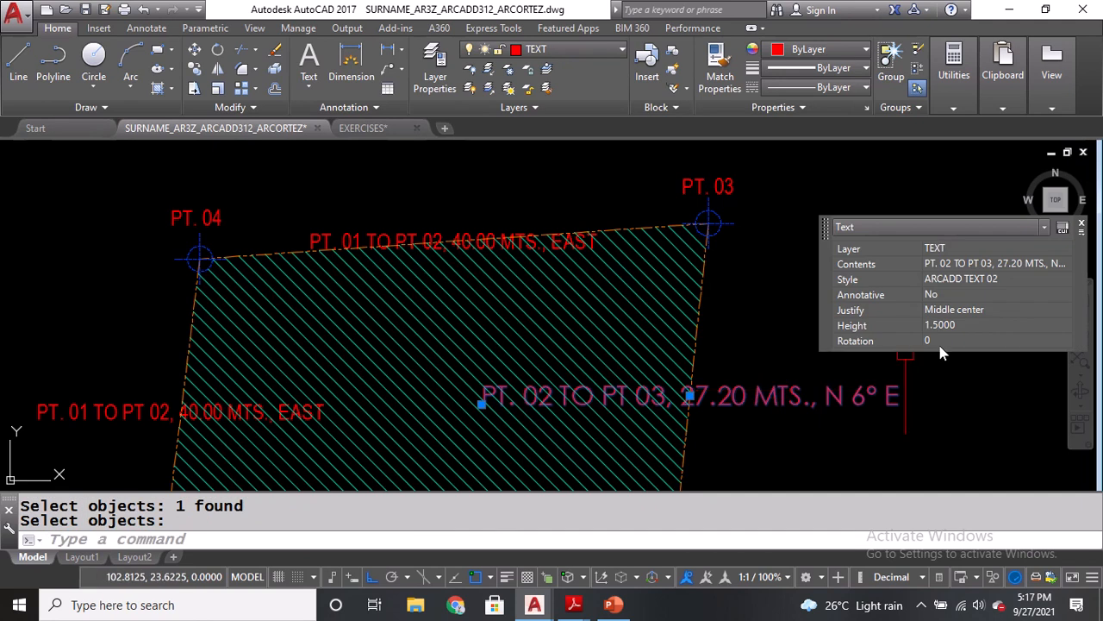
{"action": "left_click", "coordinate": [939, 342]}
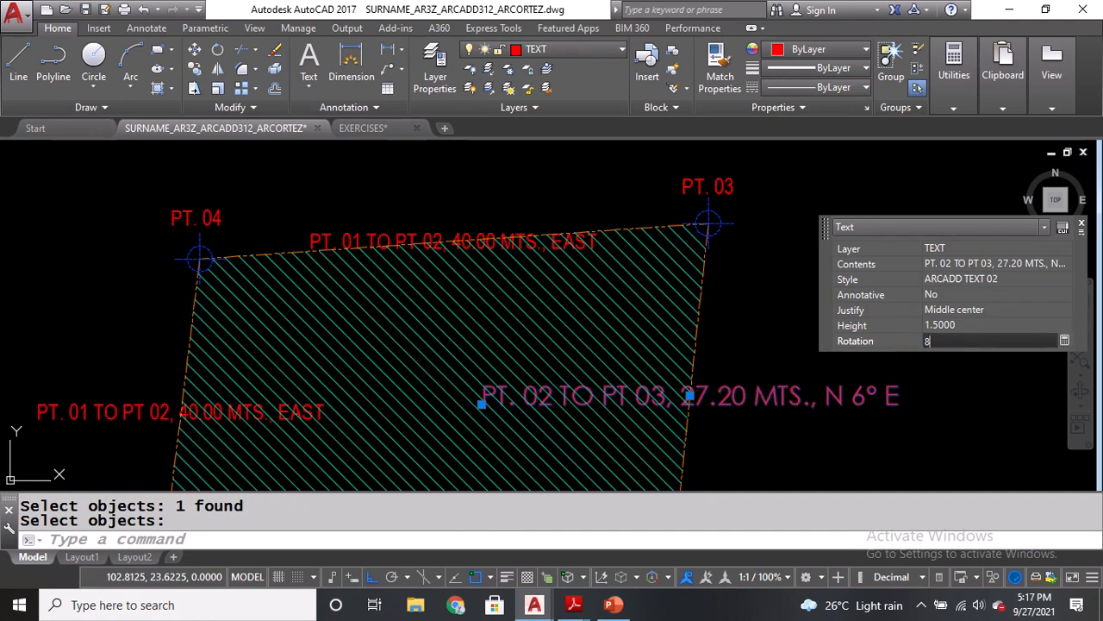
{"action": "key", "text": "Return"}
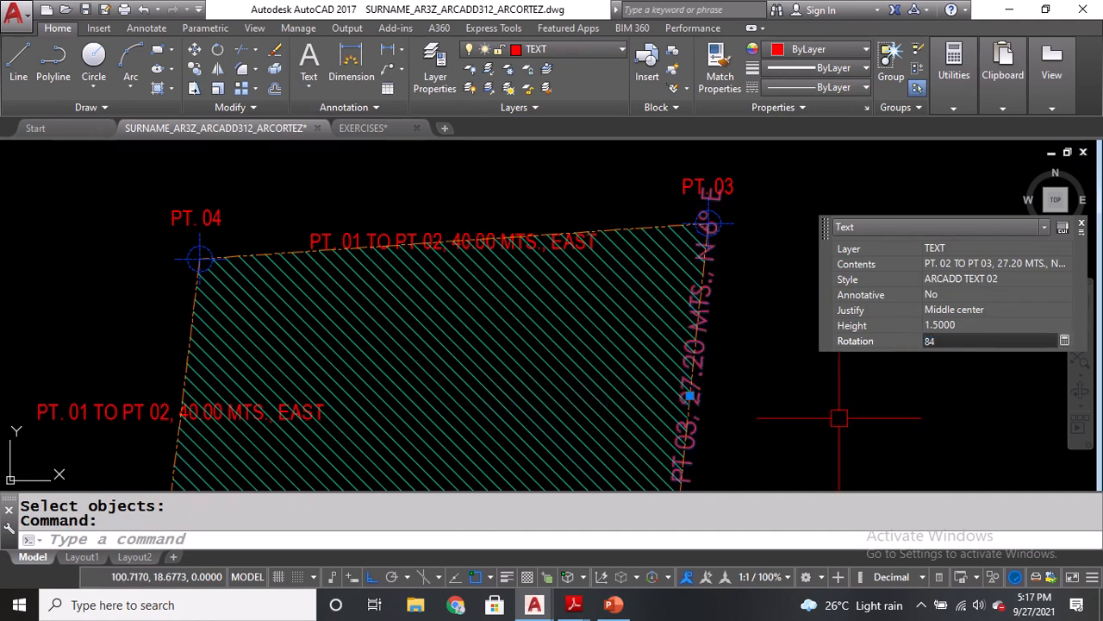
Move the rotated right boundary label off its line to just outside the hatched lot.
{"action": "middle_click_drag", "start_coordinate": [787, 361], "coordinate": [710, 230]}
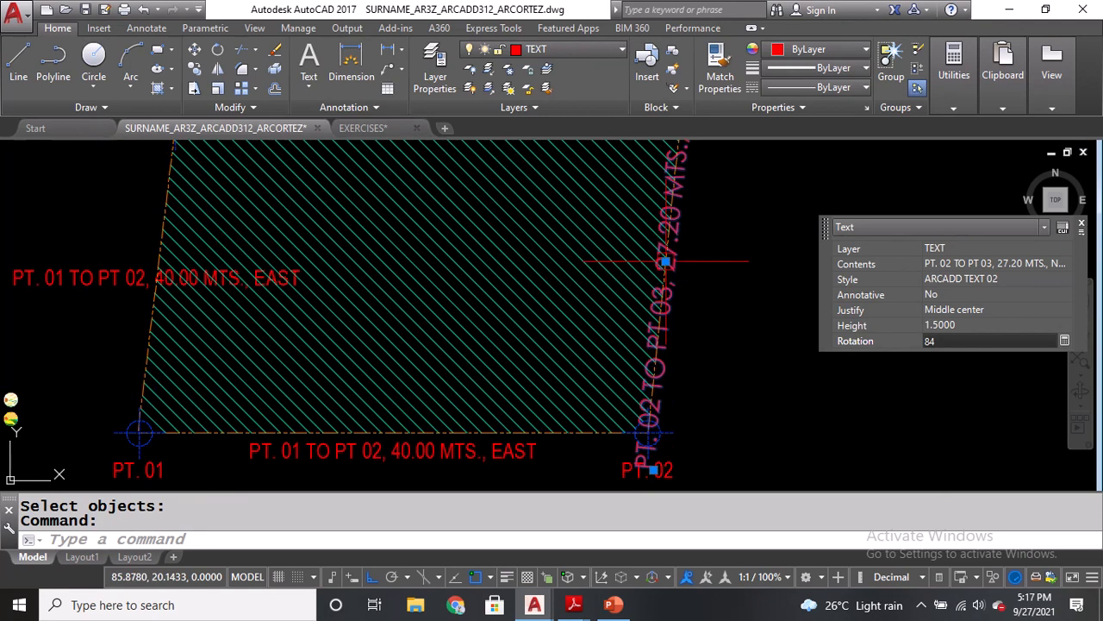
{"action": "left_click", "coordinate": [668, 262]}
{"action": "left_click", "coordinate": [667, 265]}
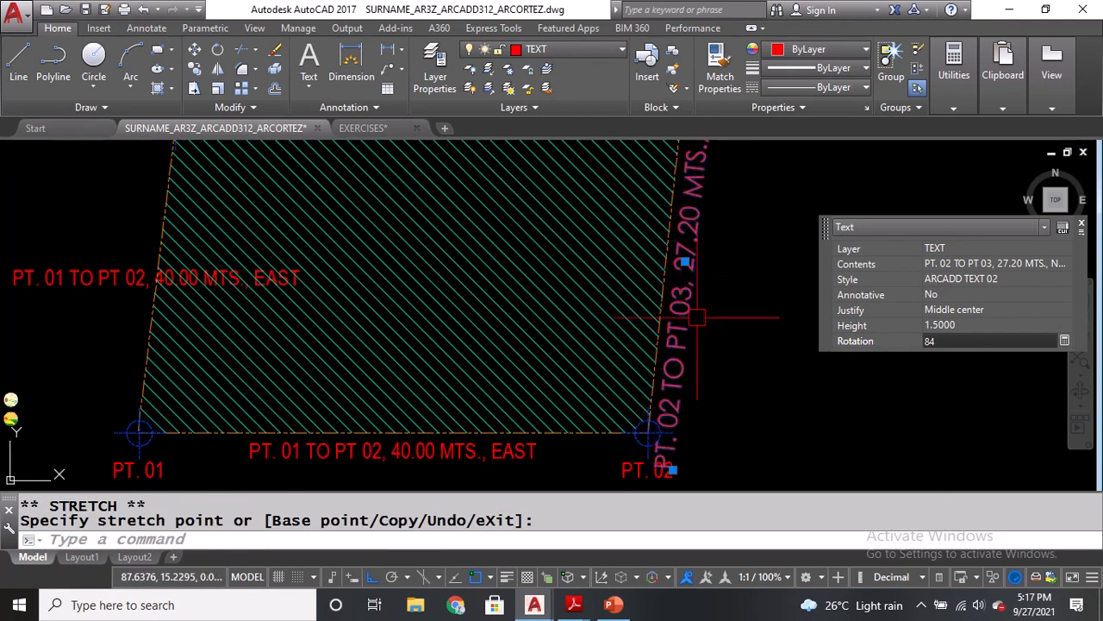
Set the right boundary label's text height to 1 and deselect the label.
{"action": "middle_click_drag", "start_coordinate": [706, 246], "coordinate": [688, 361]}
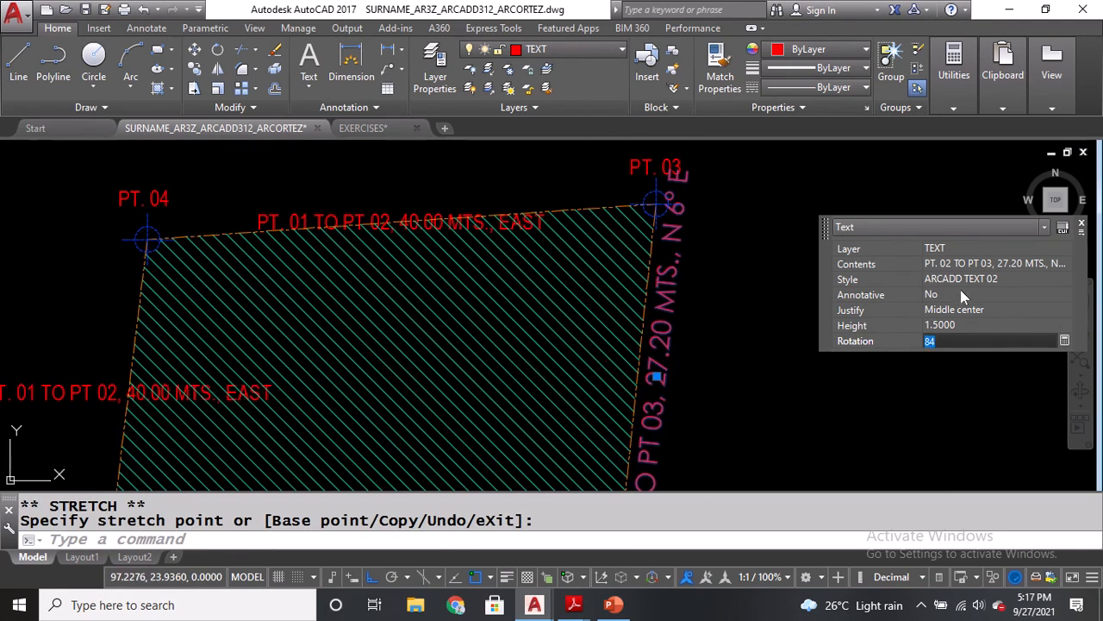
{"action": "left_click", "coordinate": [969, 325]}
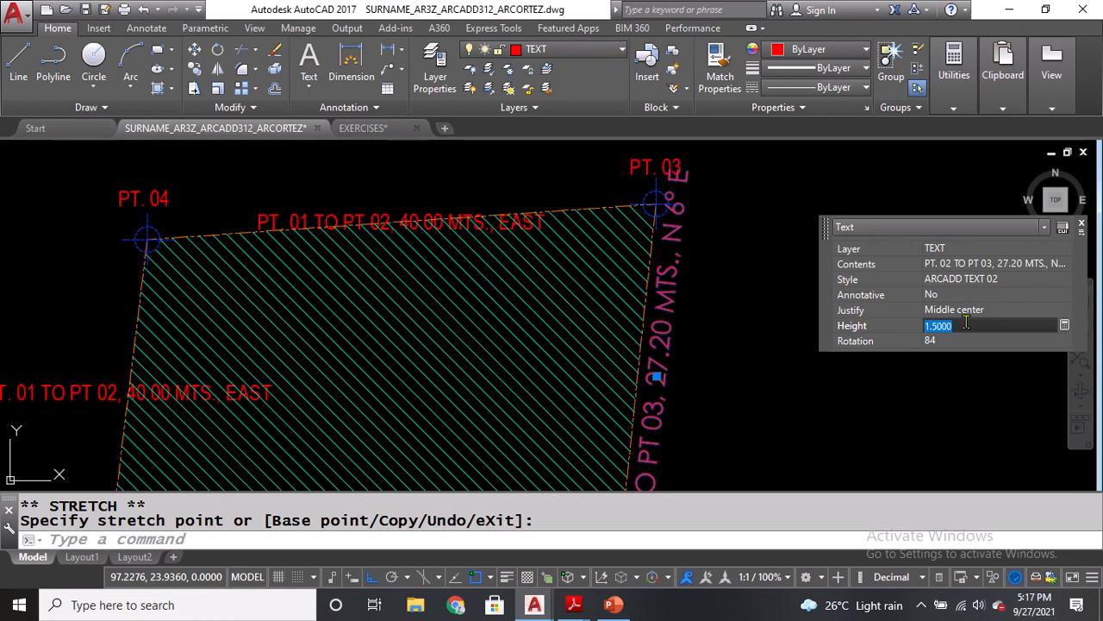
{"action": "type", "text": "1"}
{"action": "key", "text": "Return"}
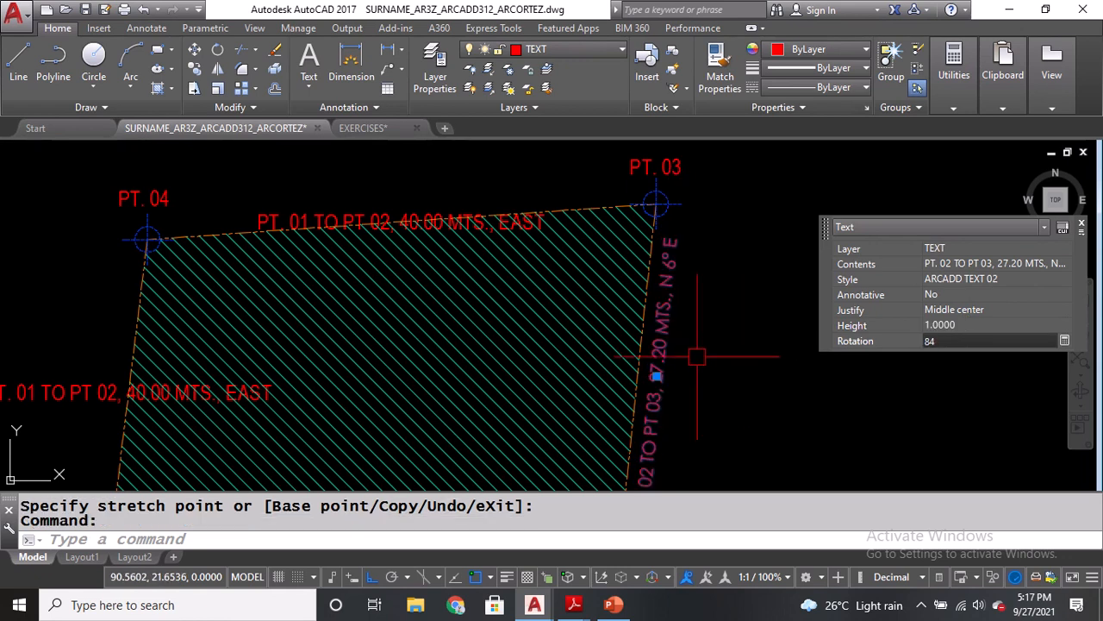
{"action": "middle_click_drag", "start_coordinate": [696, 352], "coordinate": [696, 330]}
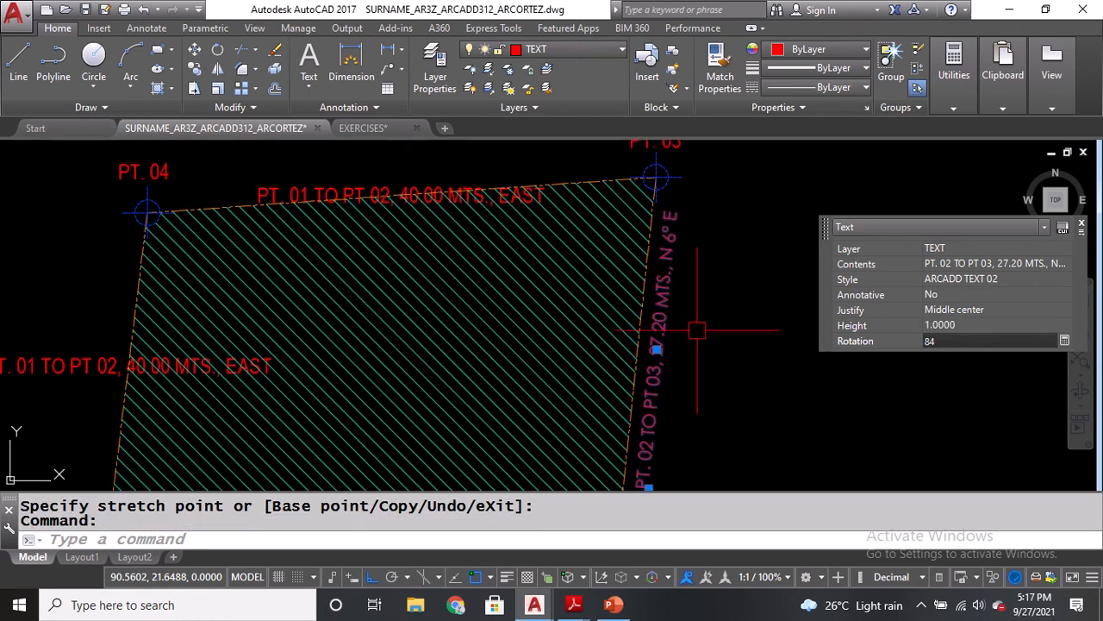
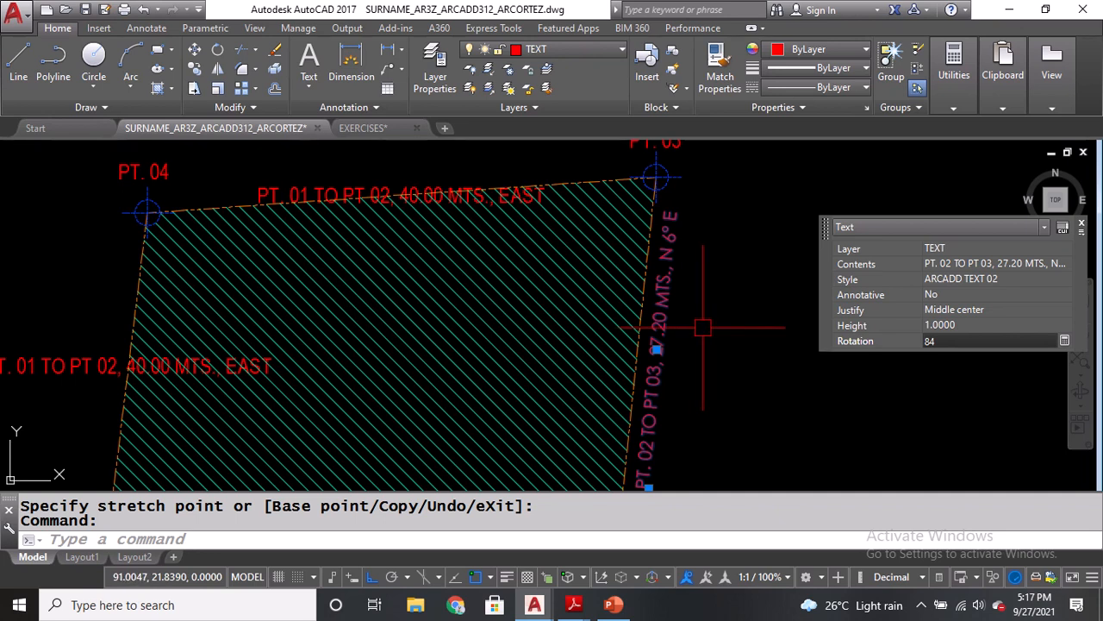
{"action": "key", "text": "Escape"}
Switch to ACTIVITY 02 LOT PLOTTING.pdf in Adobe Reader and copy the upper boundary text, PT. 03 TO PT 04, 40.10 MTS., S 86° W.
{"action": "mouse_move", "coordinate": [566, 198]}
{"action": "middle_mouse_down"}
{"action": "mouse_move", "coordinate": [635, 290]}
{"action": "mouse_move", "coordinate": [624, 278]}
{"action": "middle_mouse_up"}
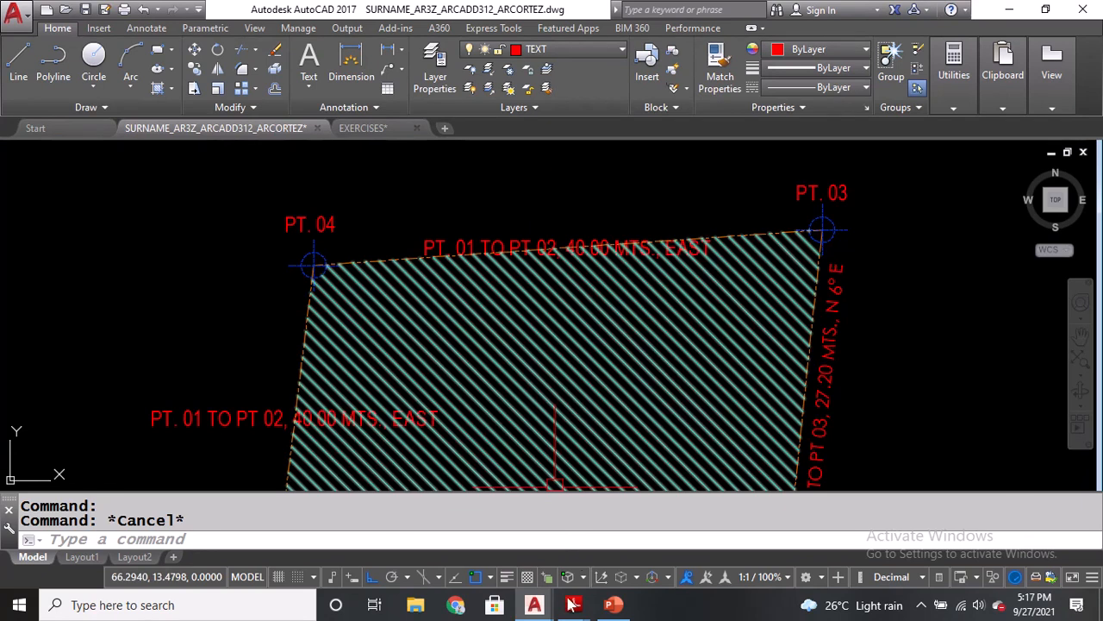
{"action": "mouse_move", "coordinate": [574, 605]}
{"action": "left_click", "coordinate": [223, 539]}
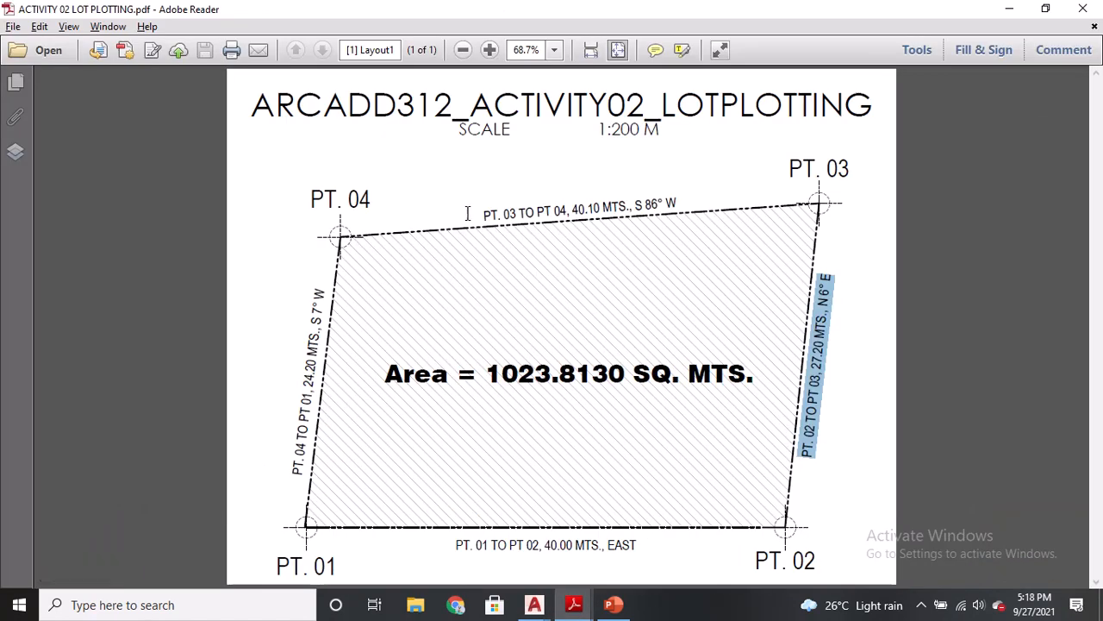
{"action": "left_click_drag", "start_coordinate": [479, 213], "coordinate": [685, 201]}
{"action": "key", "text": "ctrl+c"}
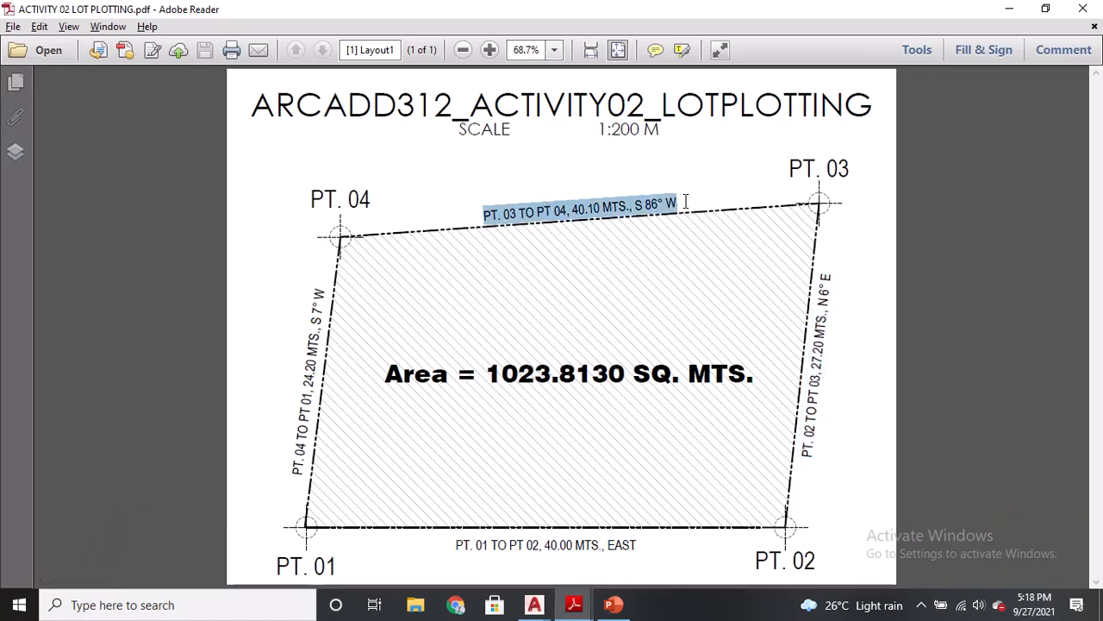
Back in the AutoCAD drawing, replace the upper boundary label's text with the copied PT. 03 TO PT 04, 40.10 MTS., S 86° W.
{"action": "key", "text": "alt+Tab"}
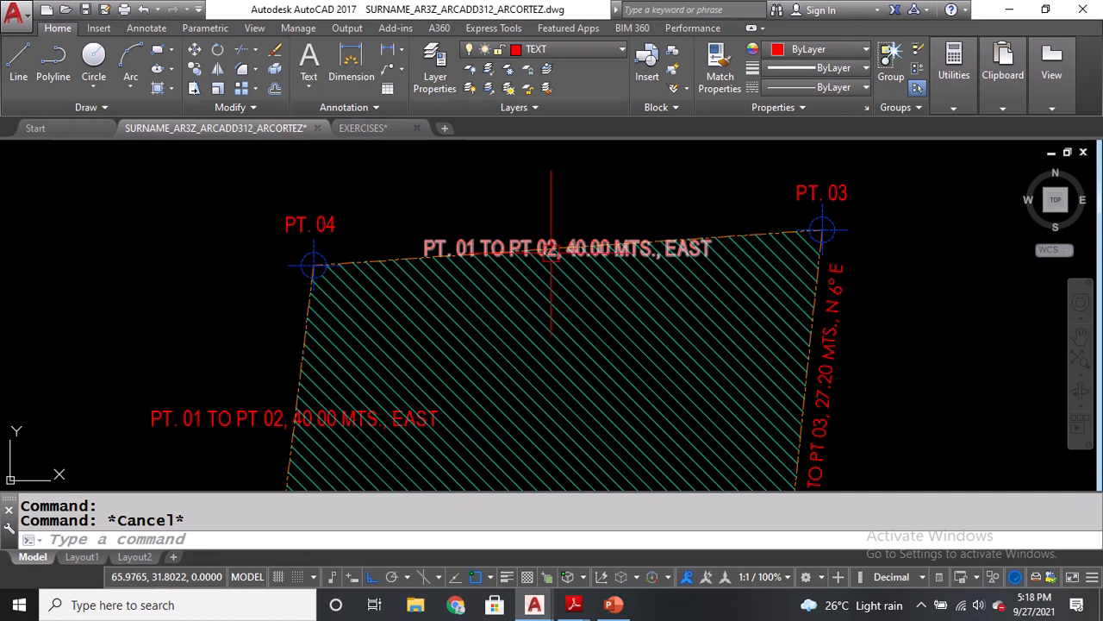
{"action": "left_click", "coordinate": [539, 249]}
{"action": "double_click", "coordinate": [536, 244]}
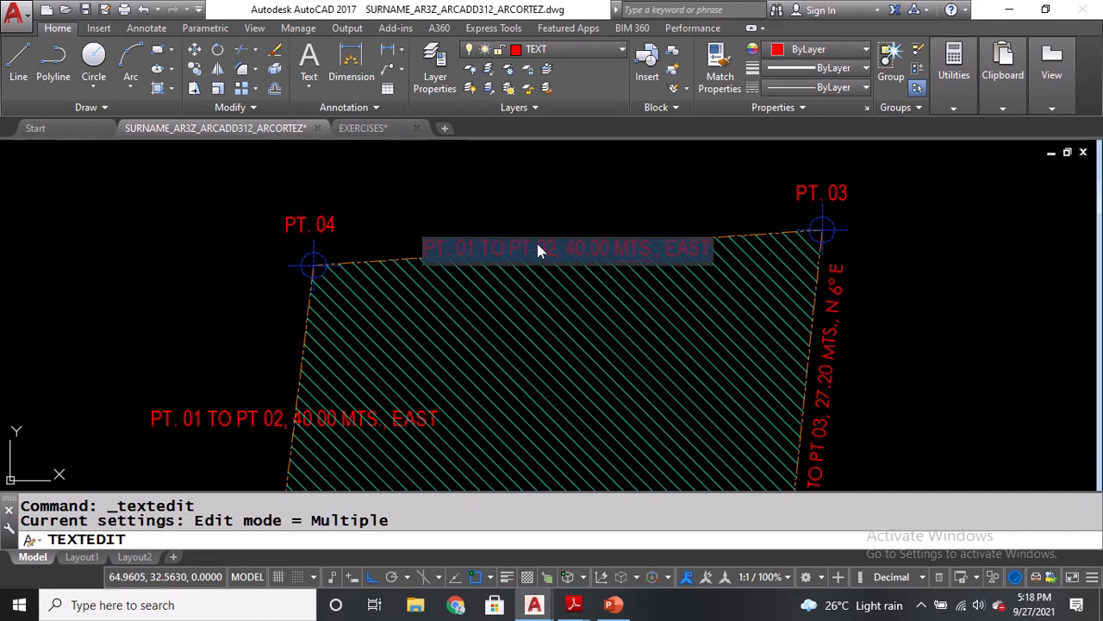
{"action": "key", "text": "ctrl+v"}
{"action": "left_click", "coordinate": [575, 195]}
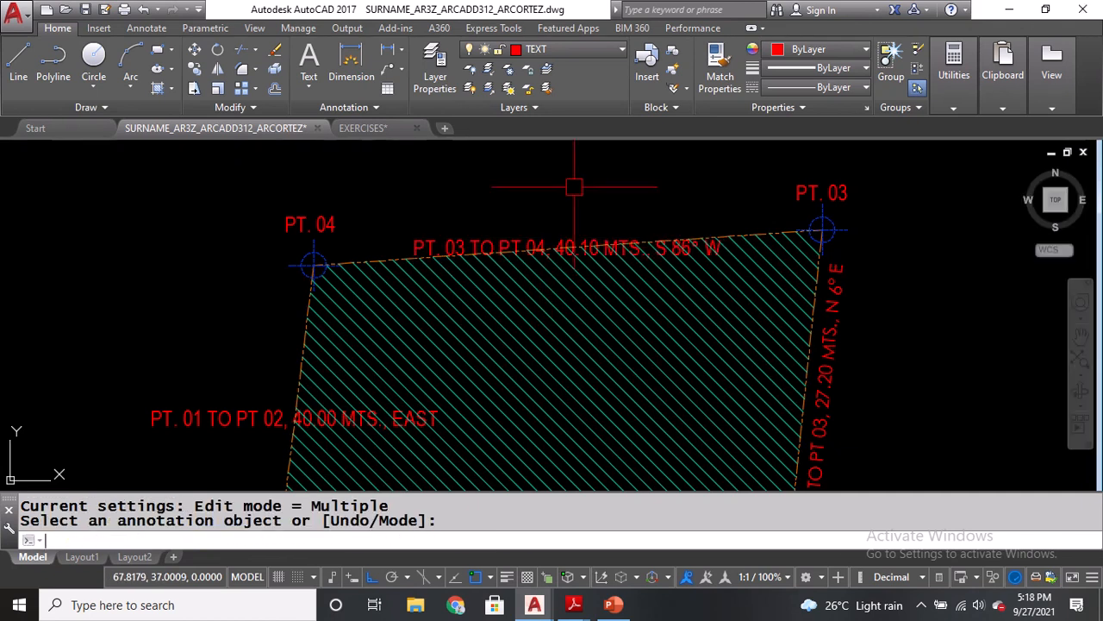
{"action": "key", "text": "Return"}
Switch to the lot plotting PDF and copy the left boundary text, PT. 04 TO PT 01, 24.20 MTS., S 7° W.
{"action": "mouse_move", "coordinate": [573, 604]}
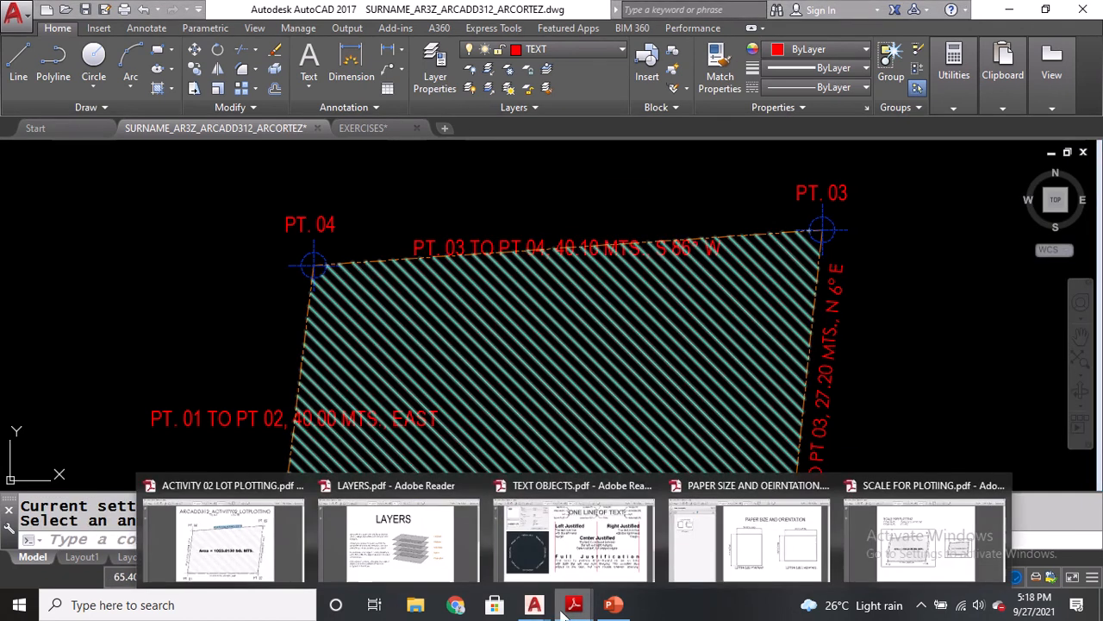
{"action": "left_click", "coordinate": [280, 530]}
{"action": "left_click_drag", "start_coordinate": [278, 468], "coordinate": [321, 291]}
{"action": "key", "text": "ctrl+c"}
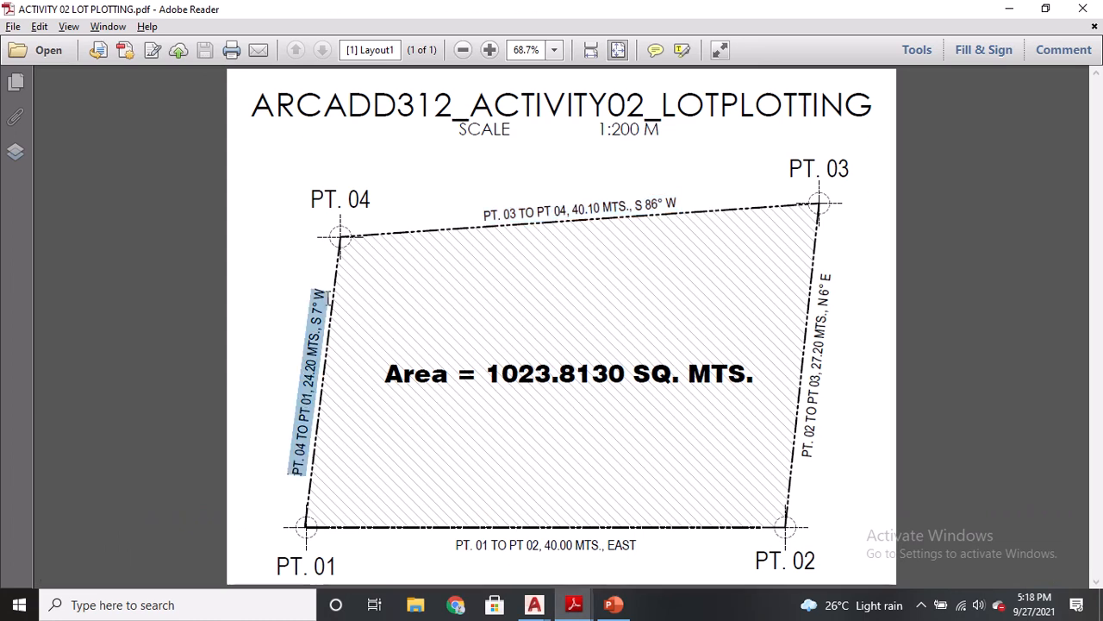
Return to the AutoCAD lot drawing and replace the left boundary label's text with PT. 04 TO PT 01, 24.20 MTS., S 7° W.
{"action": "mouse_move", "coordinate": [535, 604]}
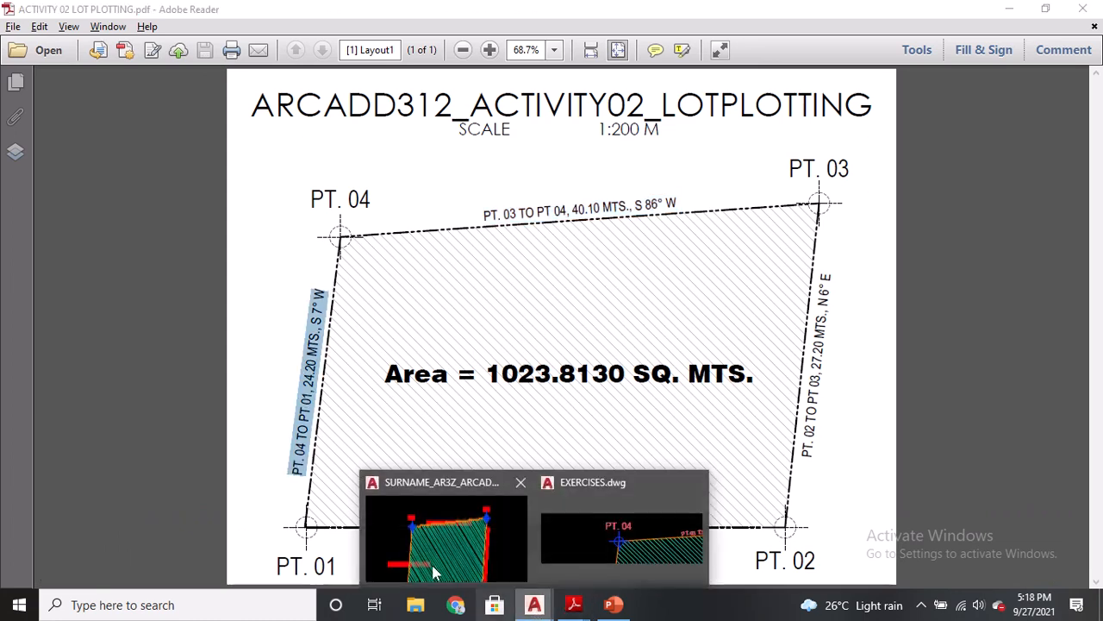
{"action": "left_click", "coordinate": [369, 500]}
{"action": "left_click", "coordinate": [248, 400]}
{"action": "left_click", "coordinate": [245, 402]}
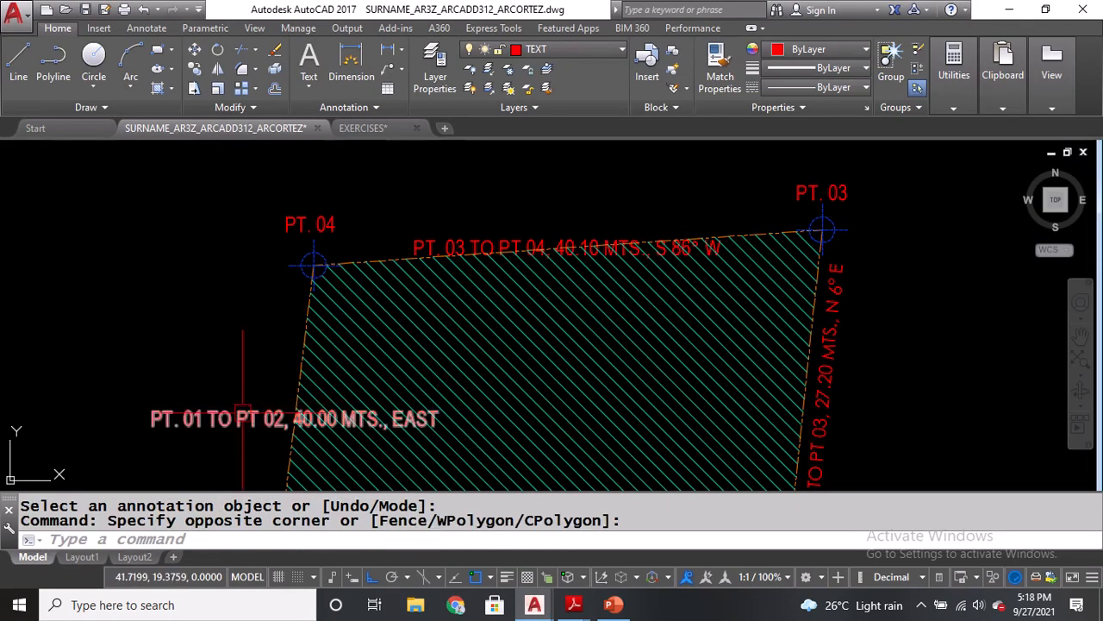
{"action": "left_click", "coordinate": [241, 412]}
{"action": "double_click", "coordinate": [242, 413]}
{"action": "key", "text": "ctrl+v"}
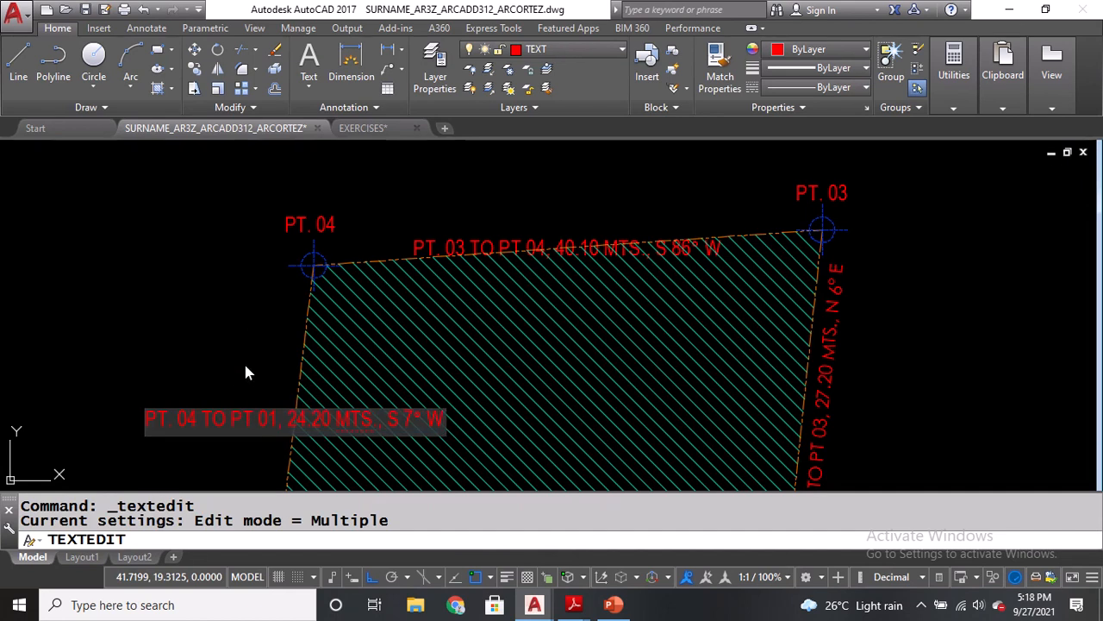
{"action": "key", "text": "Return"}
Set the upper boundary label's text height to 1 and its text style to ARCADD TEXT 02.
{"action": "type", "text": "QP"}
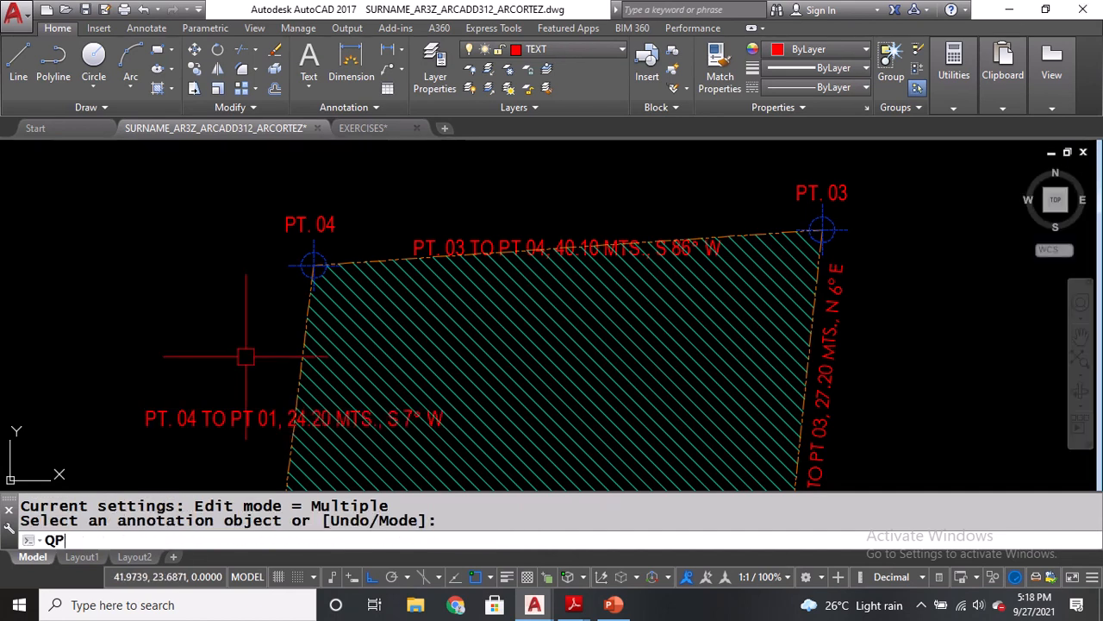
{"action": "key", "text": "Return"}
{"action": "left_click", "coordinate": [452, 233]}
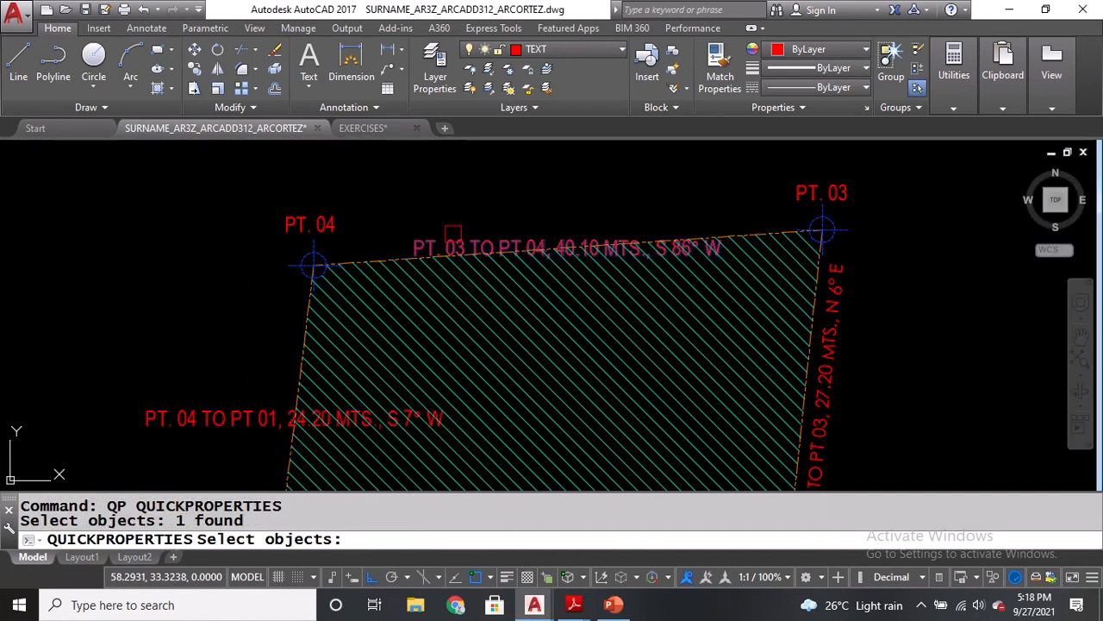
{"action": "key", "text": "Return"}
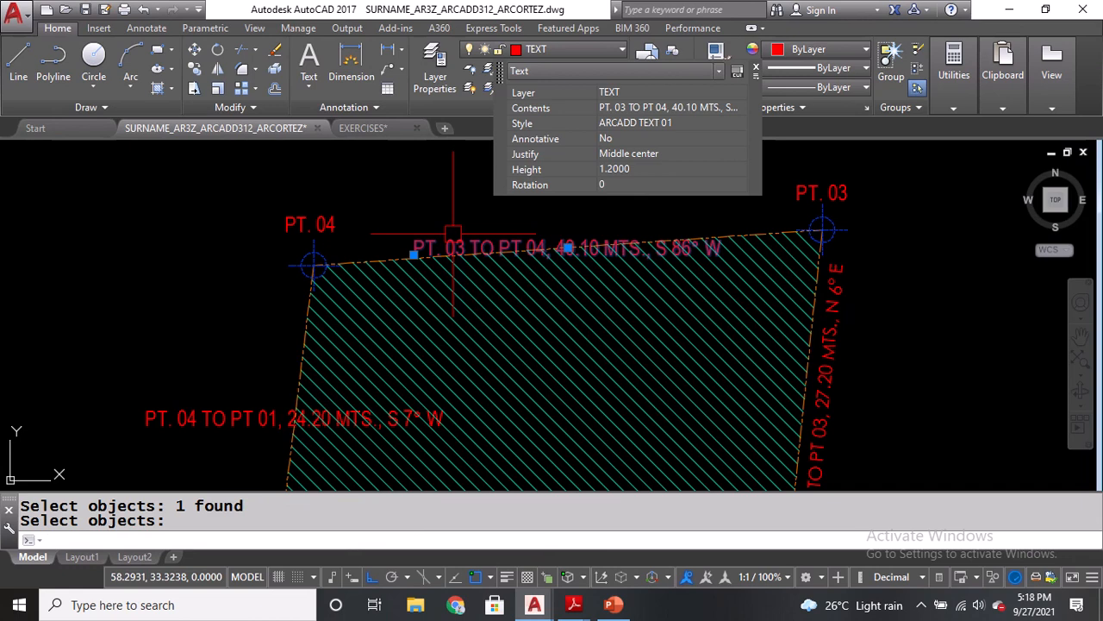
{"action": "left_click", "coordinate": [685, 169]}
{"action": "type", "text": "1"}
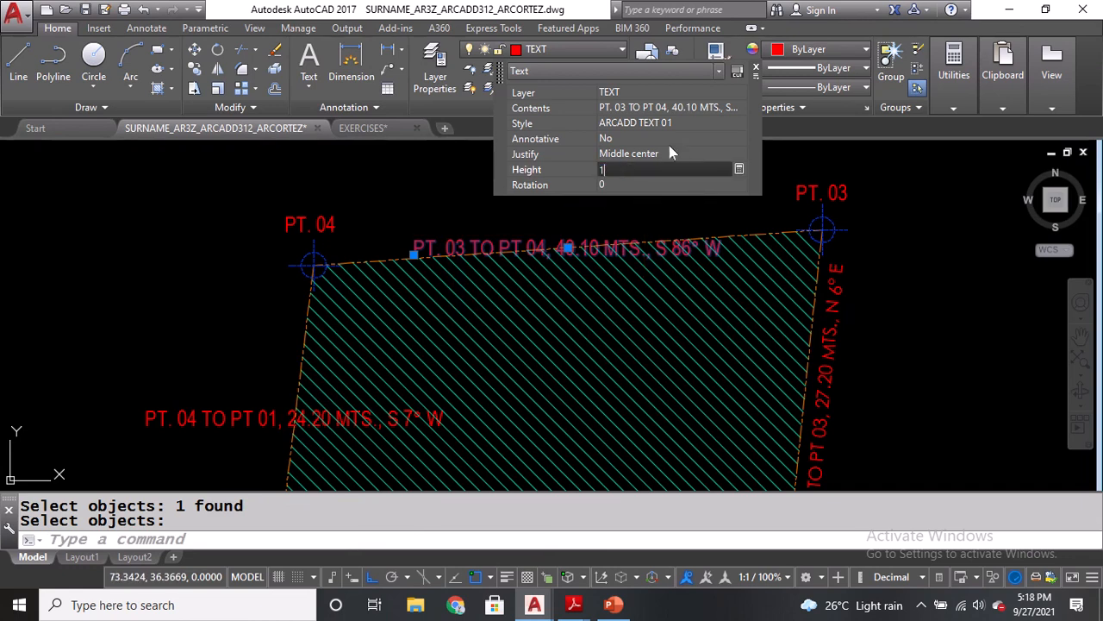
{"action": "left_click", "coordinate": [672, 119]}
{"action": "left_click", "coordinate": [671, 120]}
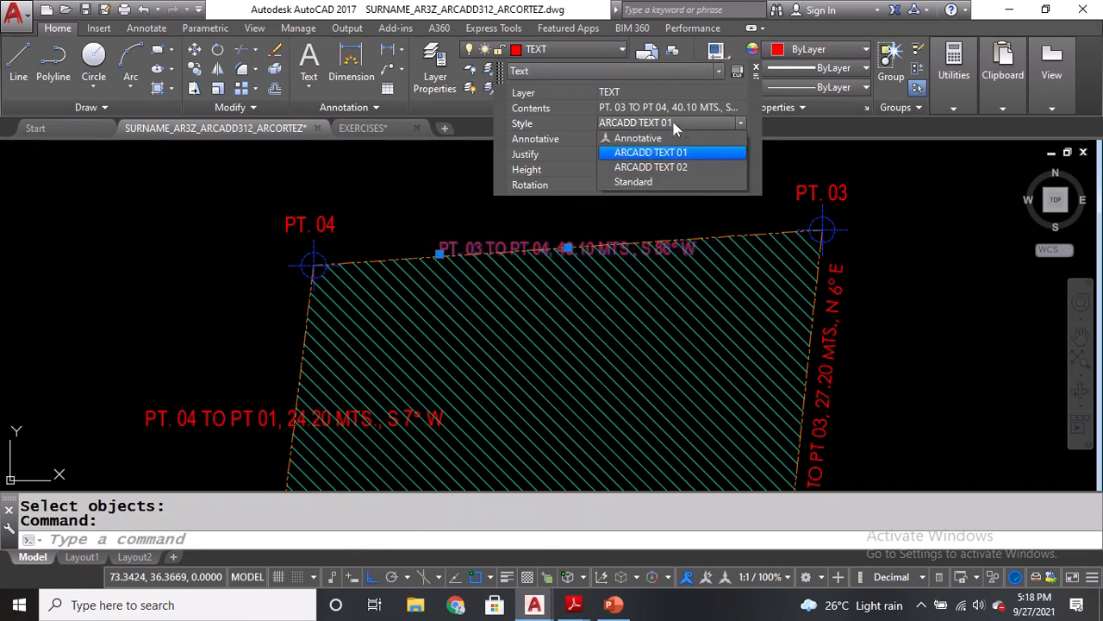
{"action": "left_click", "coordinate": [668, 155]}
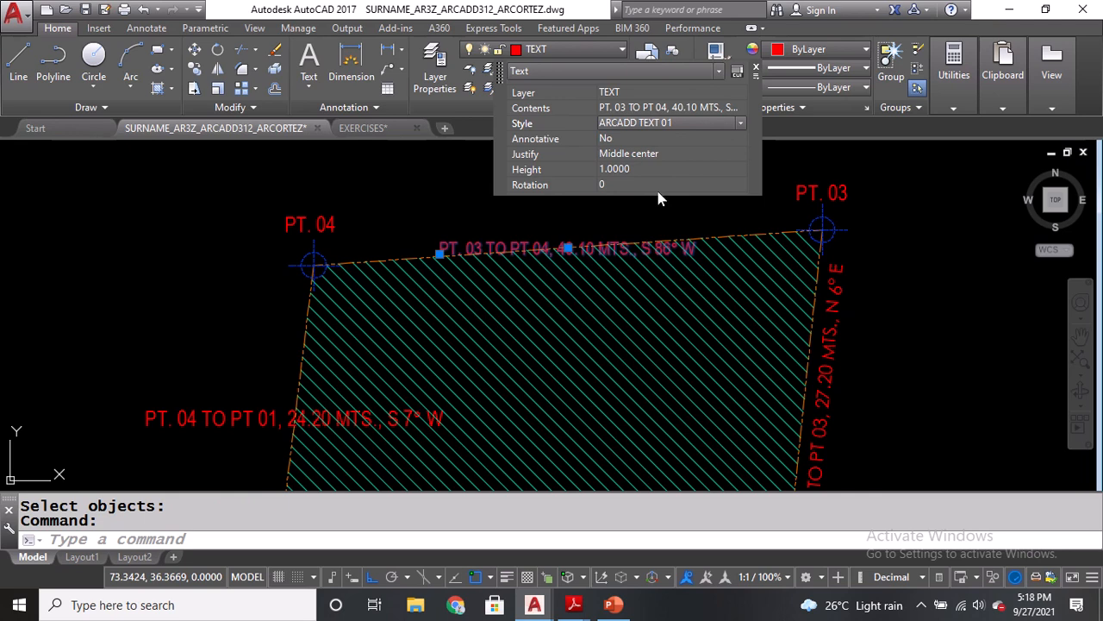
{"action": "left_click", "coordinate": [681, 135]}
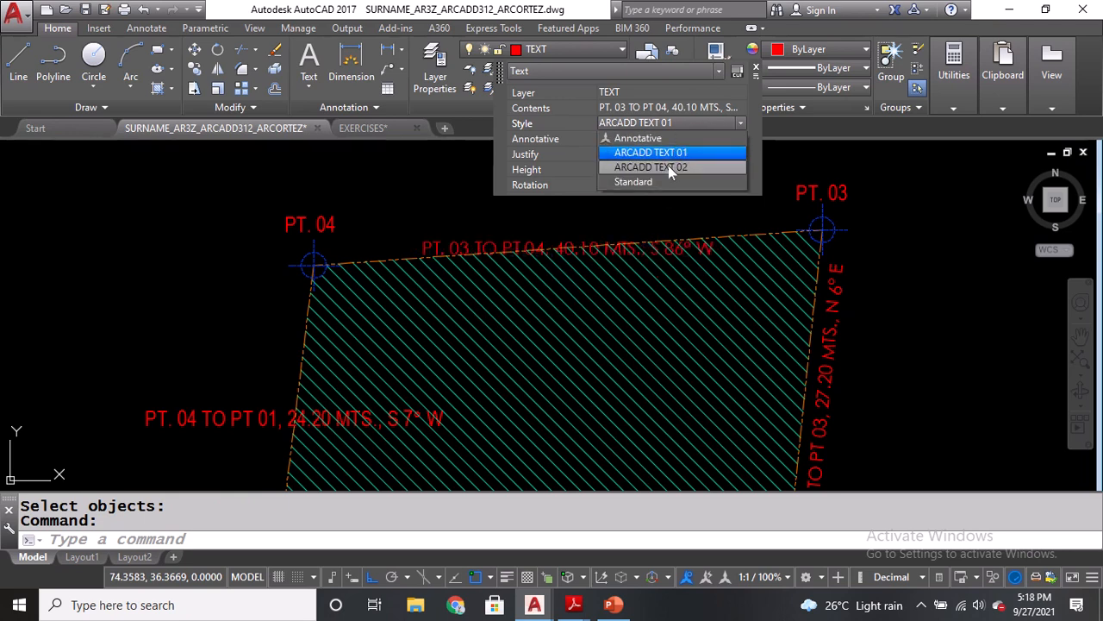
{"action": "left_click", "coordinate": [668, 165]}
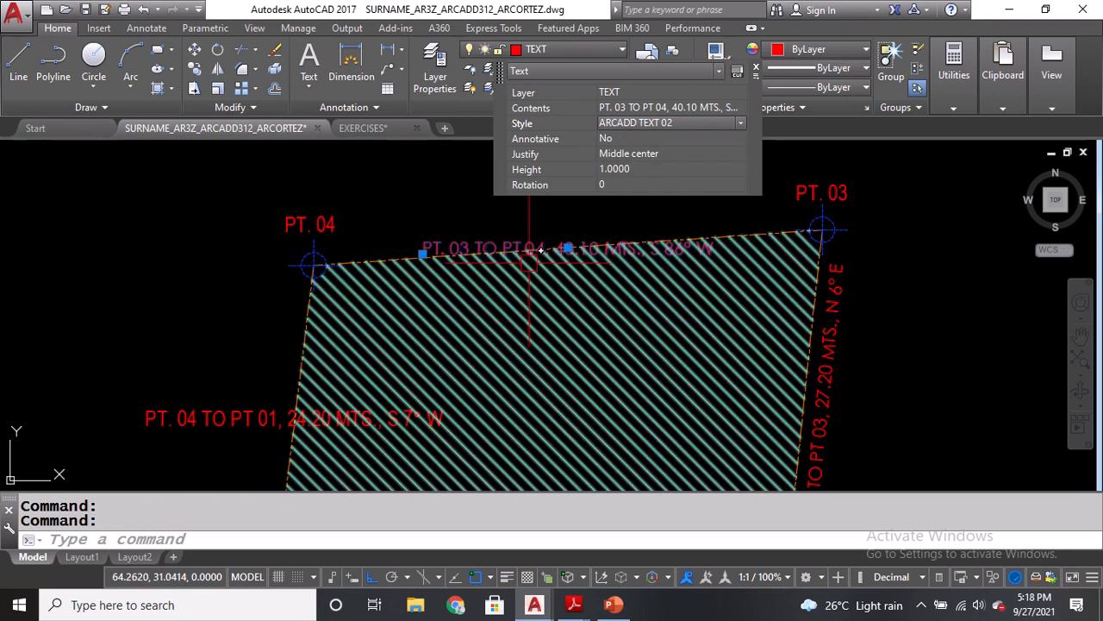
{"action": "key", "text": "Escape"}
Measure the distance and angle of the upper boundary line from PT. 03 to PT. 04.
{"action": "type", "text": "DI"}
{"action": "key", "text": "Return"}
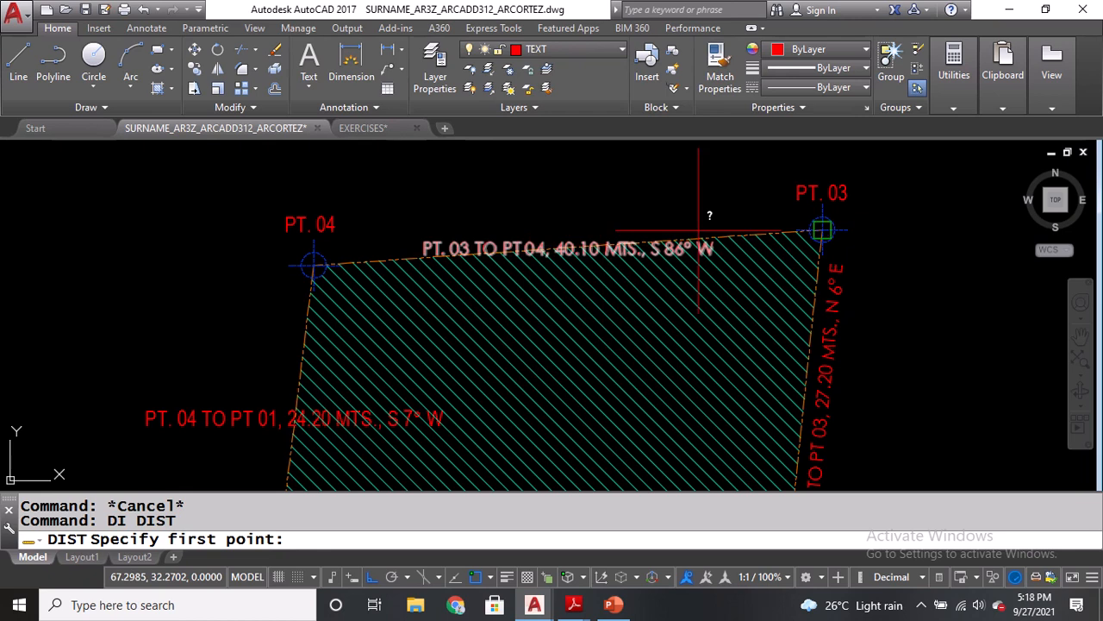
{"action": "left_click", "coordinate": [822, 230]}
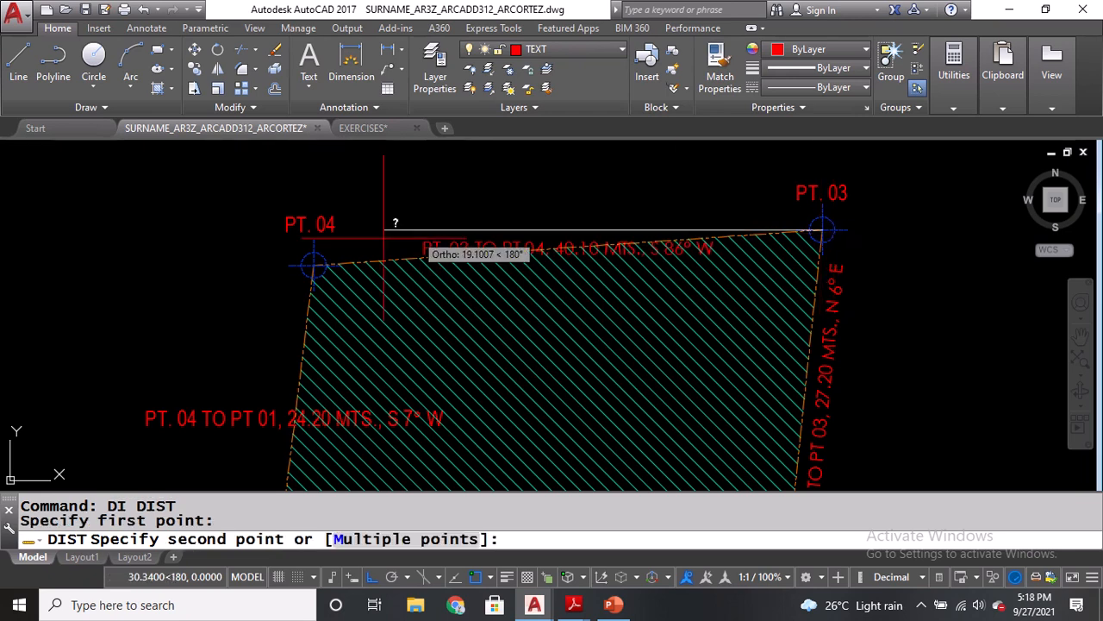
{"action": "left_click", "coordinate": [314, 265]}
{"action": "left_click_drag", "start_coordinate": [417, 506], "coordinate": [455, 506]}
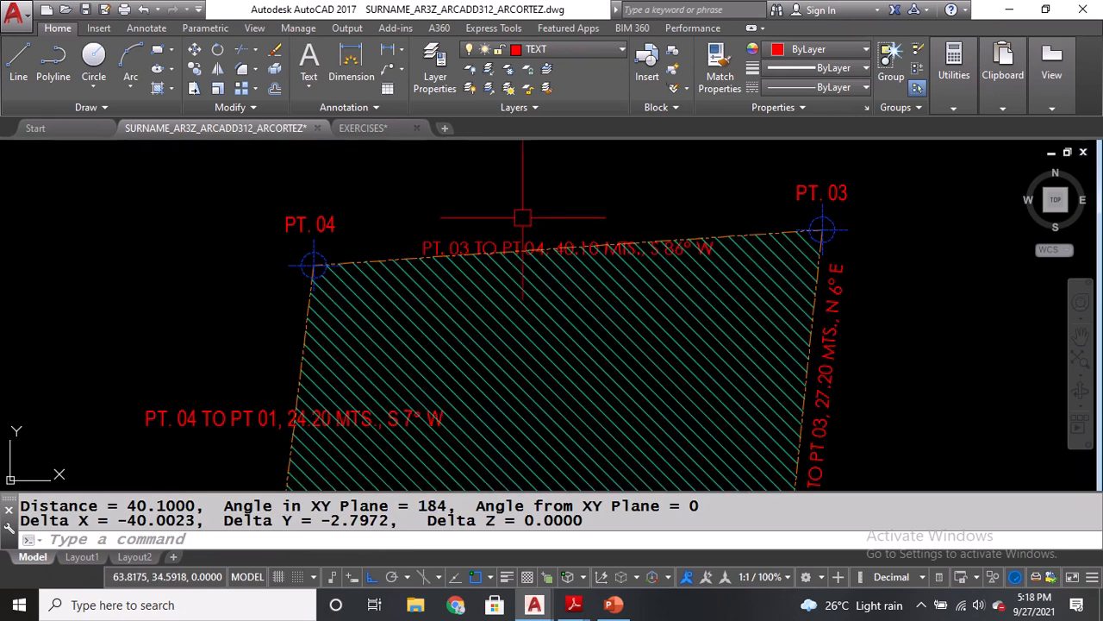
Measure the upper boundary line in the opposite direction, from PT. 04 to PT. 03, for its angle in the XY plane.
{"action": "type", "text": "DI"}
{"action": "key", "text": "Return"}
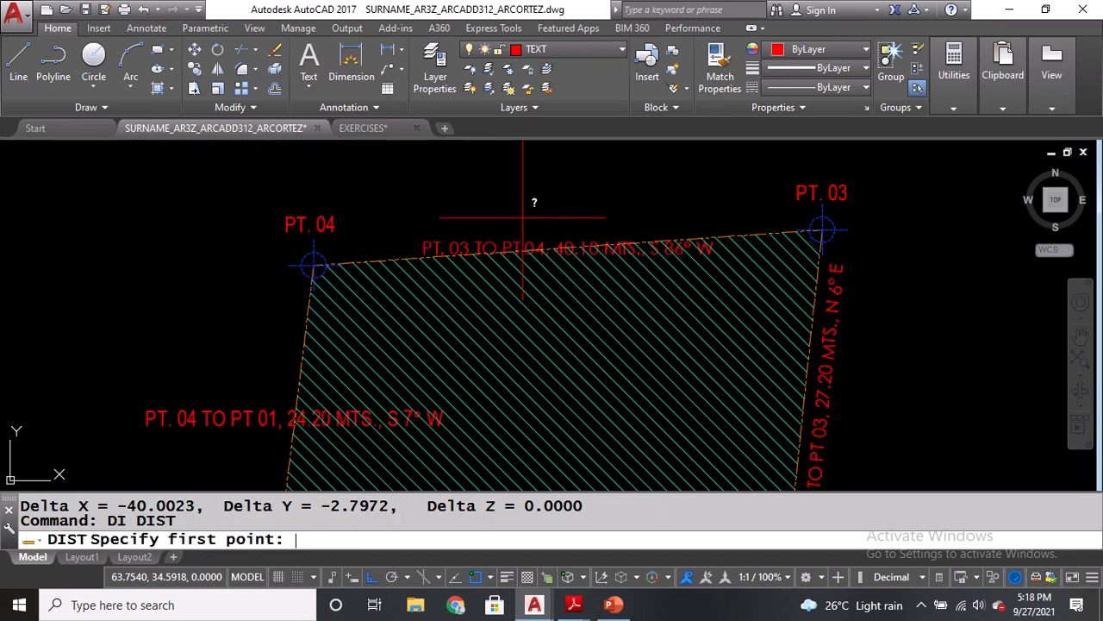
{"action": "left_click", "coordinate": [314, 265]}
{"action": "left_click", "coordinate": [815, 246]}
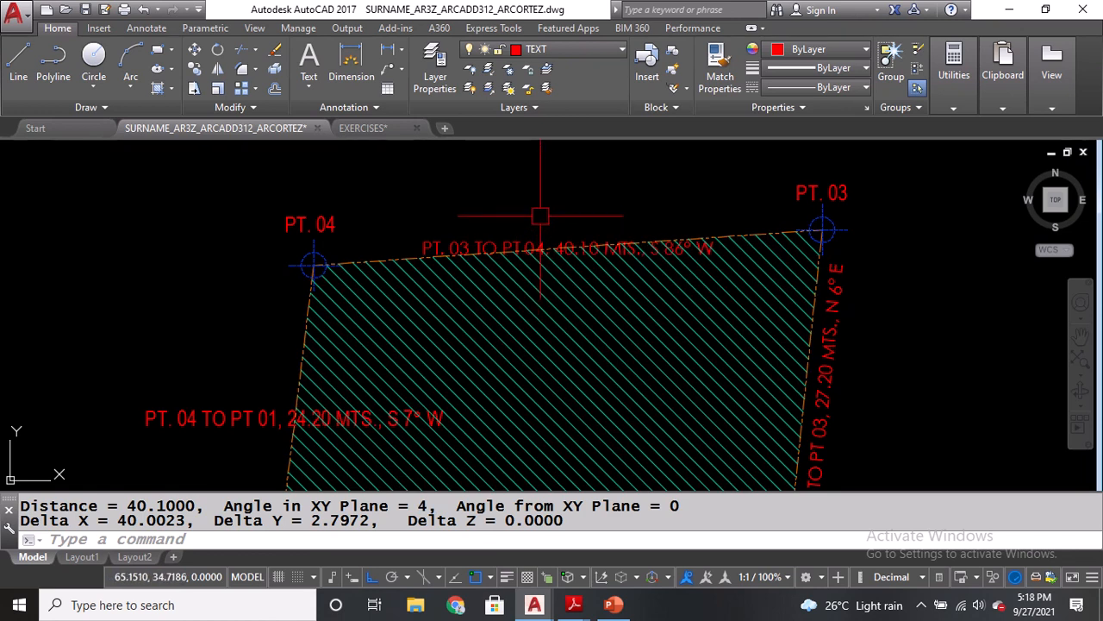
Set the upper boundary label's rotation to 4 degrees so it runs parallel to its line.
{"action": "type", "text": "qp"}
{"action": "key", "text": "Return"}
{"action": "left_click", "coordinate": [497, 242]}
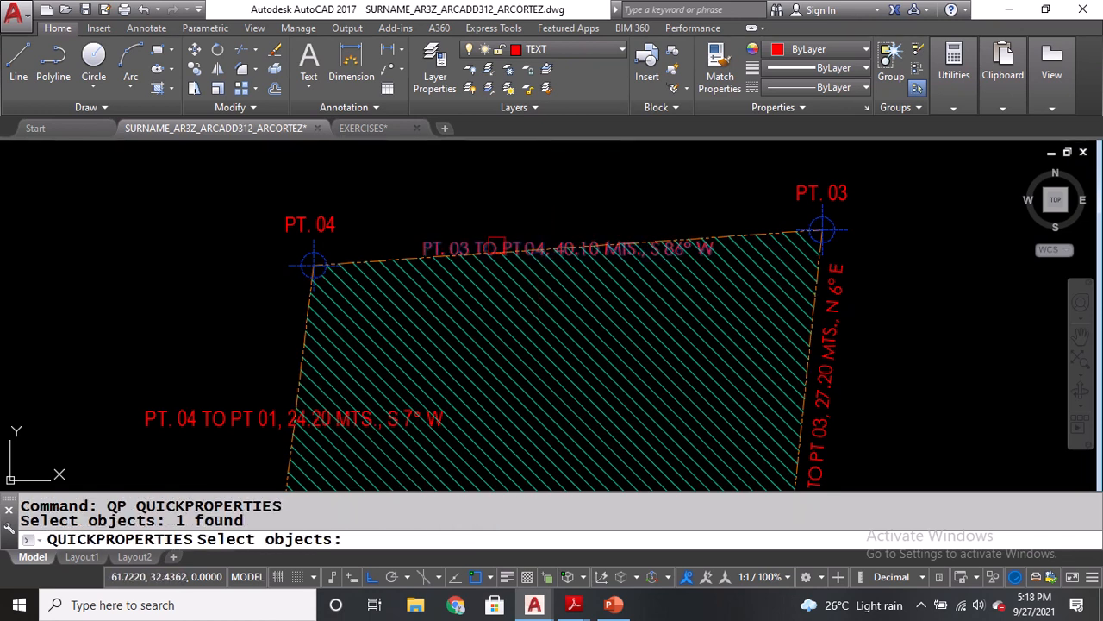
{"action": "key", "text": "Return"}
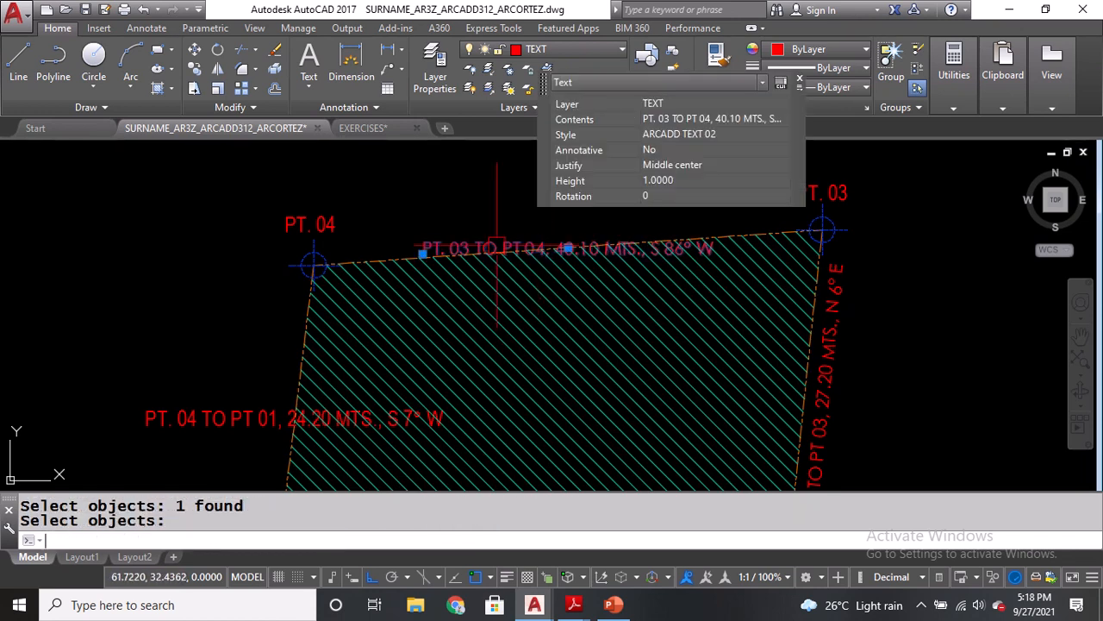
{"action": "left_click", "coordinate": [681, 196]}
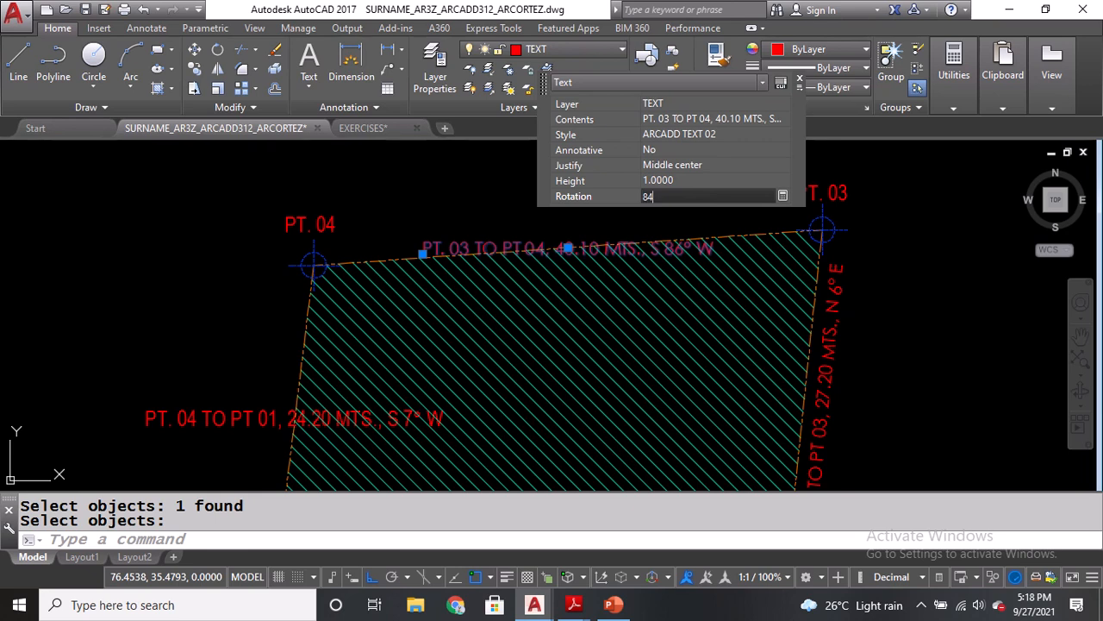
{"action": "key", "text": "Return"}
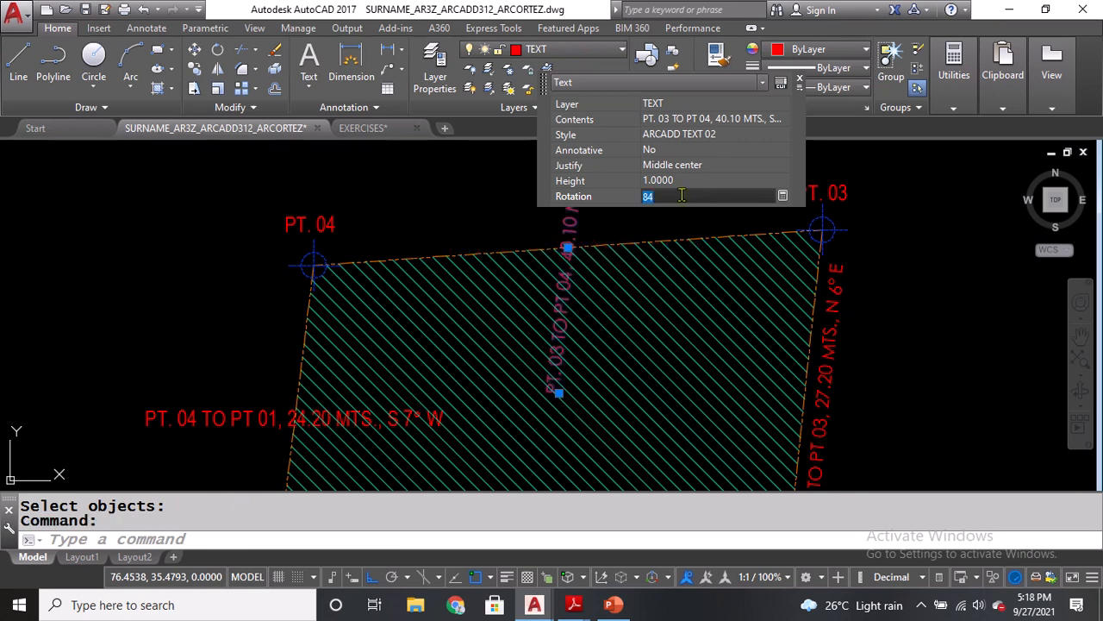
{"action": "type", "text": "4"}
{"action": "key", "text": "Return"}
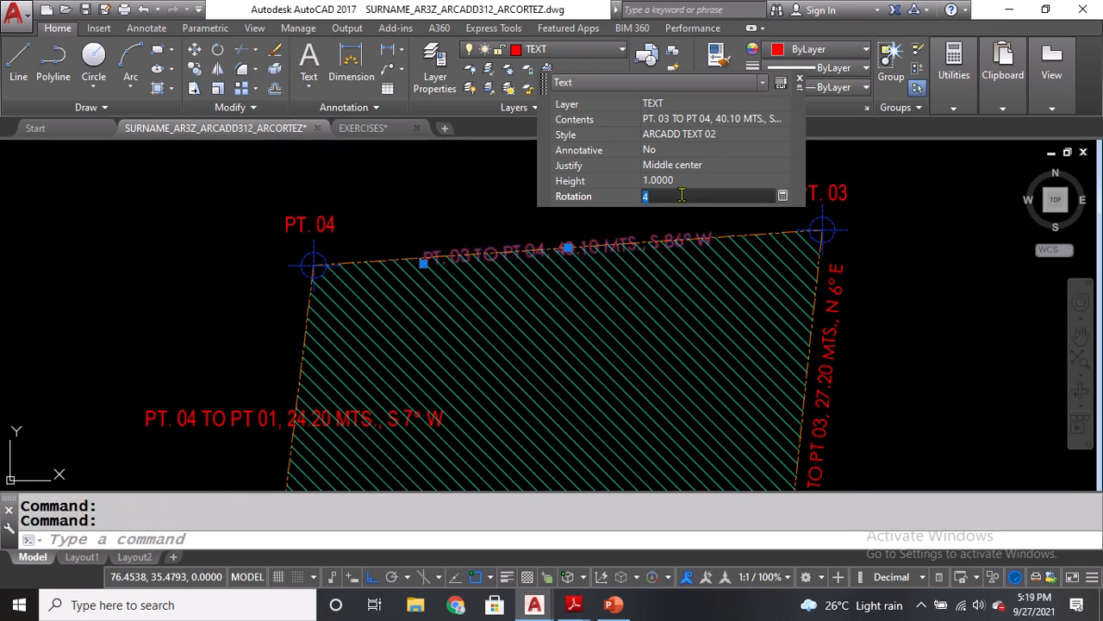
Move the upper boundary label straight up by its middle grip so it sits just above the boundary line.
{"action": "scroll", "coordinate": [576, 245], "scroll_direction": "up", "scroll_amount": 2}
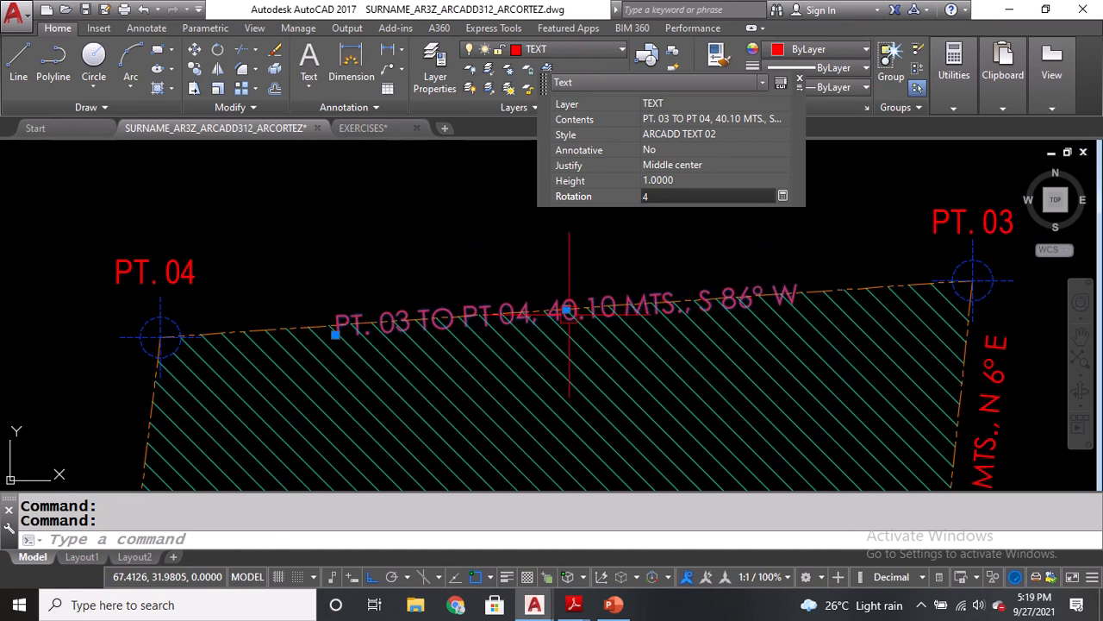
{"action": "left_click", "coordinate": [566, 308]}
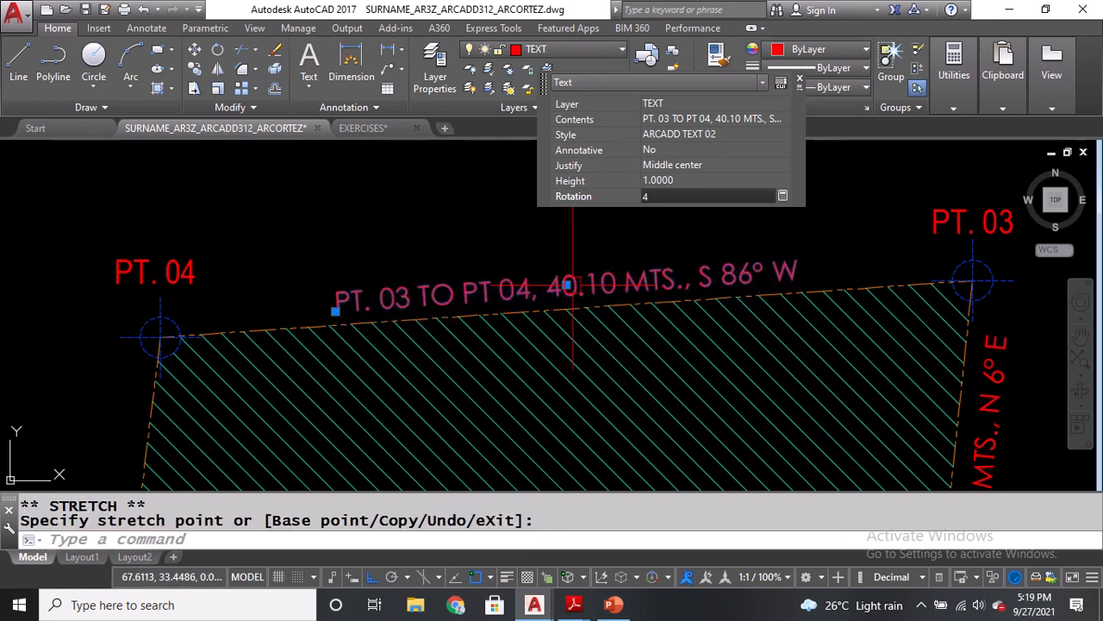
{"action": "scroll", "coordinate": [574, 274], "scroll_direction": "down", "scroll_amount": 2}
{"action": "middle_click_drag", "start_coordinate": [551, 358], "coordinate": [604, 232]}
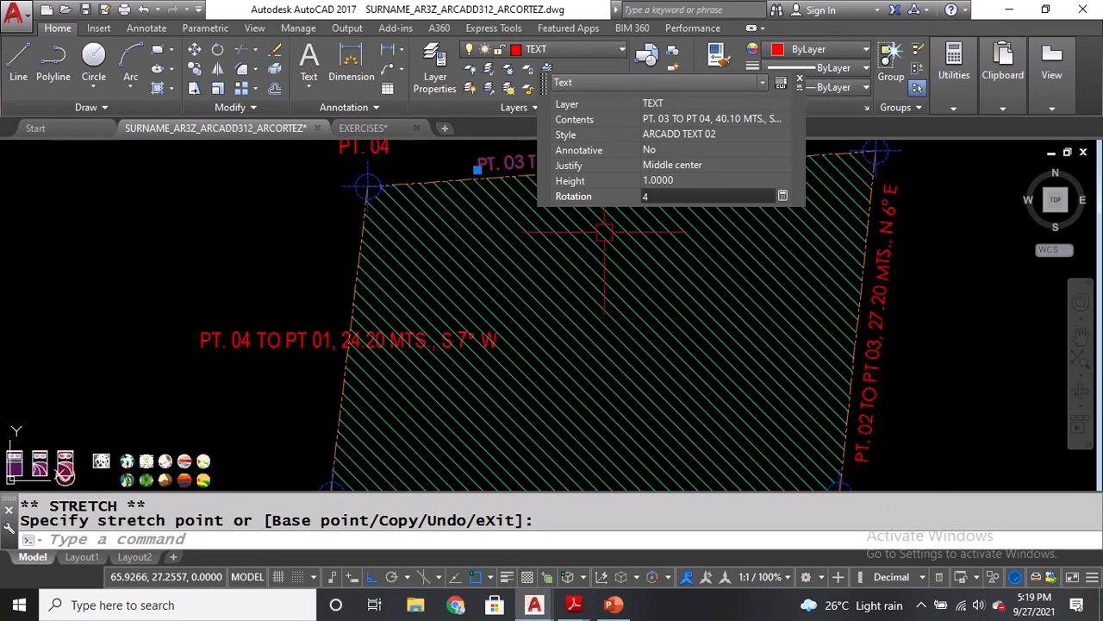
{"action": "key", "text": "Escape"}
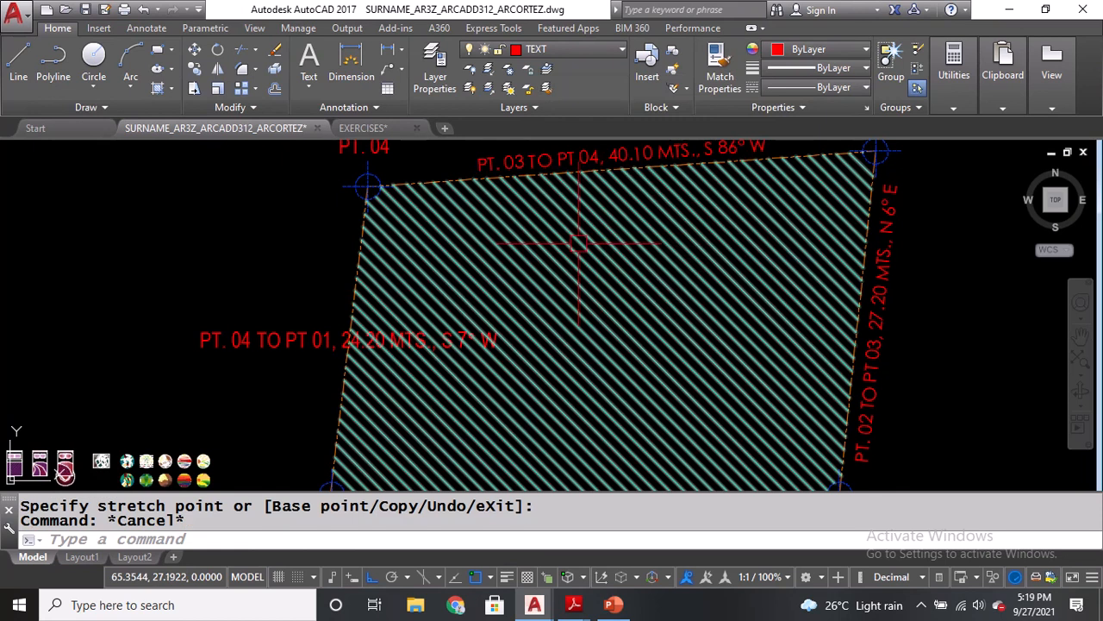
Set the left boundary label's text height to 1 and its text style to ARCADD TEXT 02.
{"action": "type", "text": "P"}
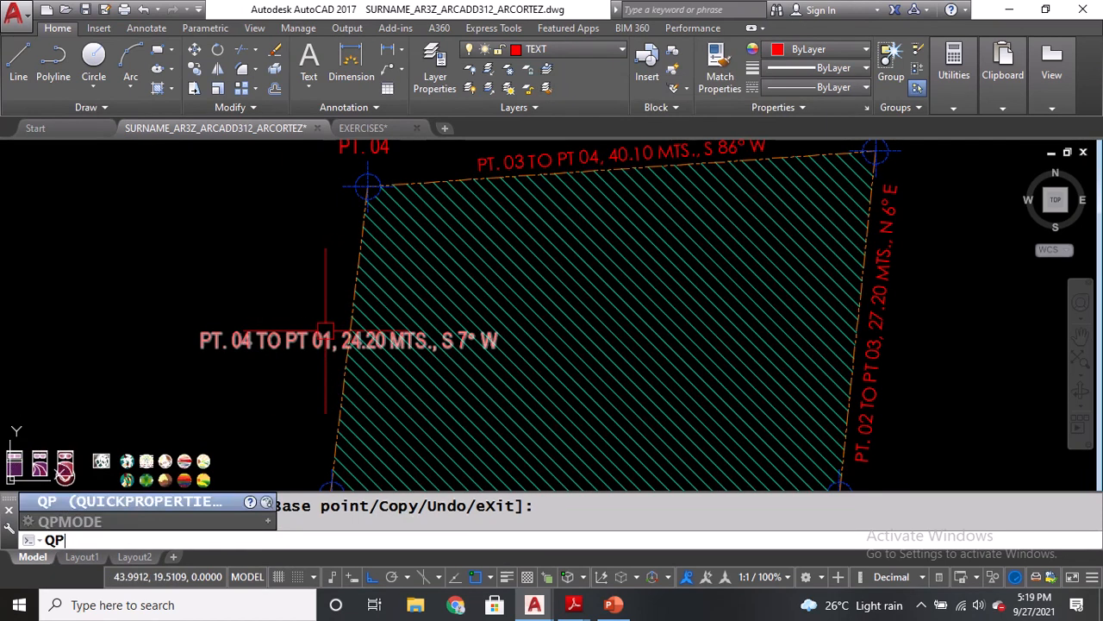
{"action": "key", "text": "Return"}
{"action": "left_click", "coordinate": [313, 343]}
{"action": "key", "text": "Return"}
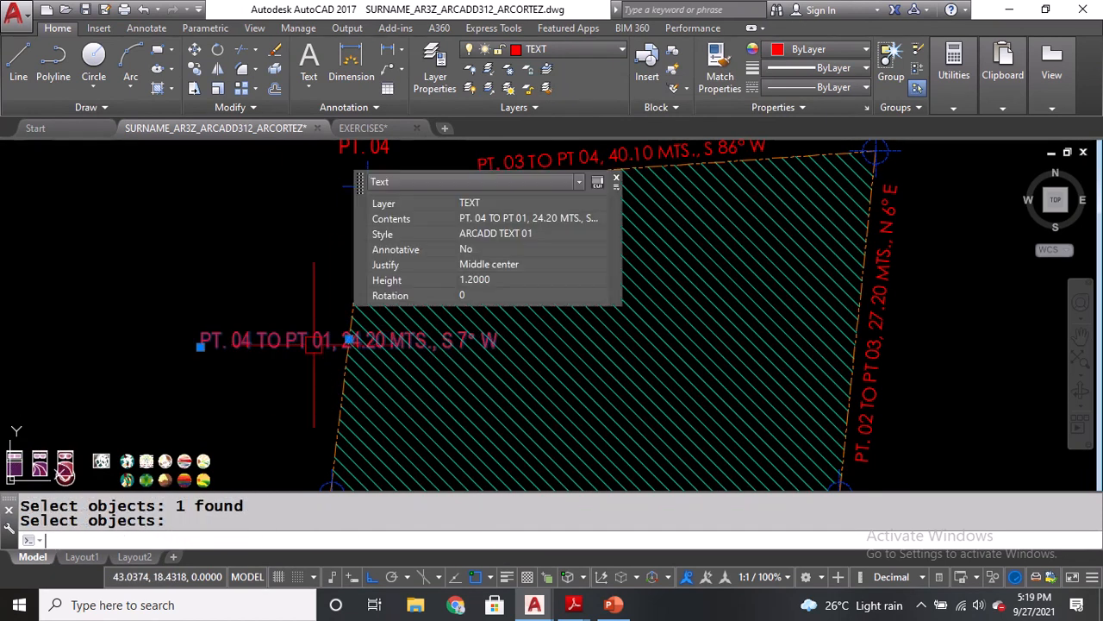
{"action": "left_click", "coordinate": [495, 281]}
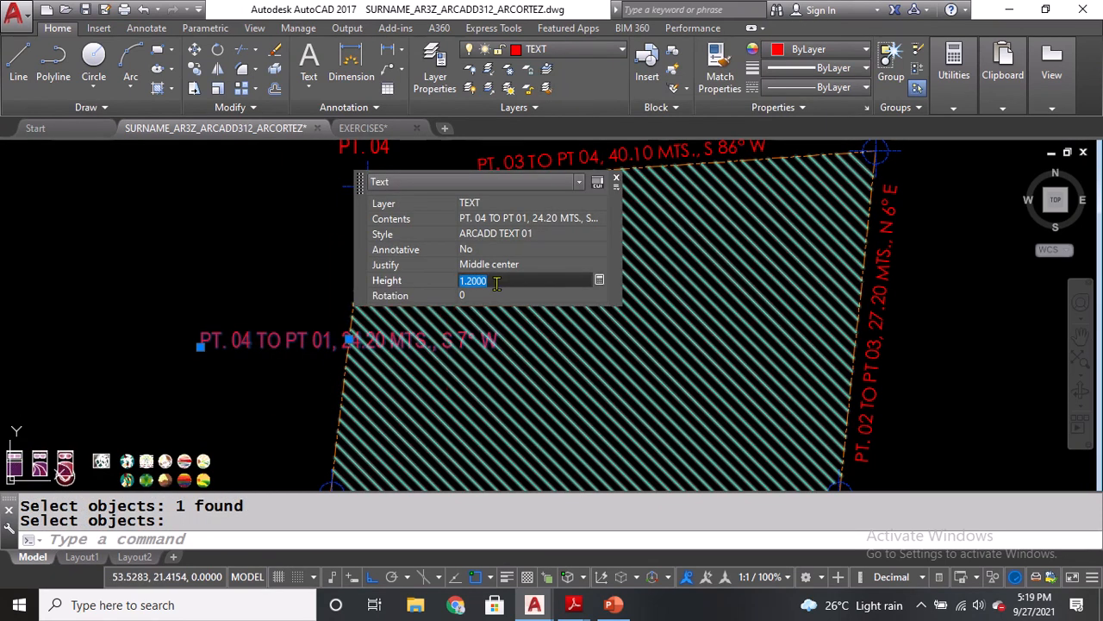
{"action": "type", "text": "1"}
{"action": "key", "text": "Return"}
{"action": "left_click", "coordinate": [530, 234]}
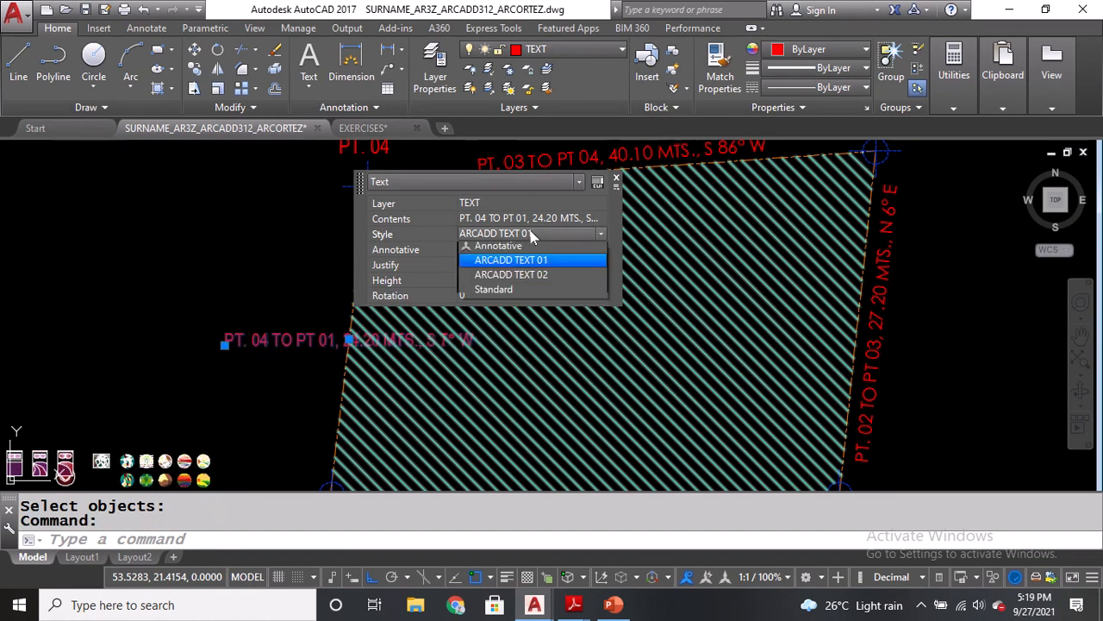
{"action": "left_click", "coordinate": [522, 278]}
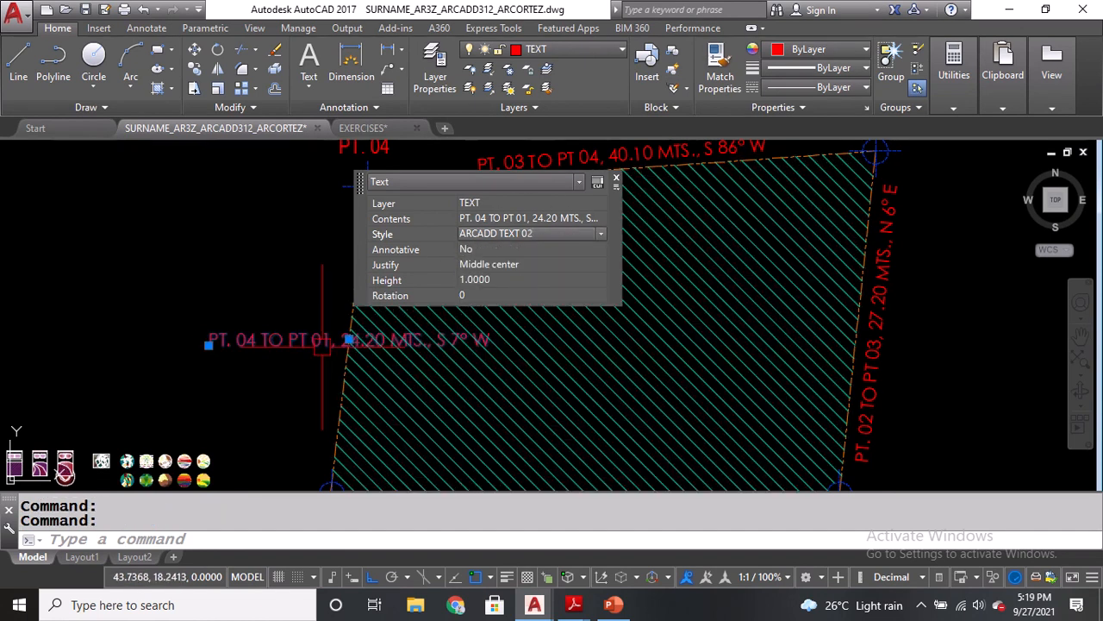
{"action": "key", "text": "Escape"}
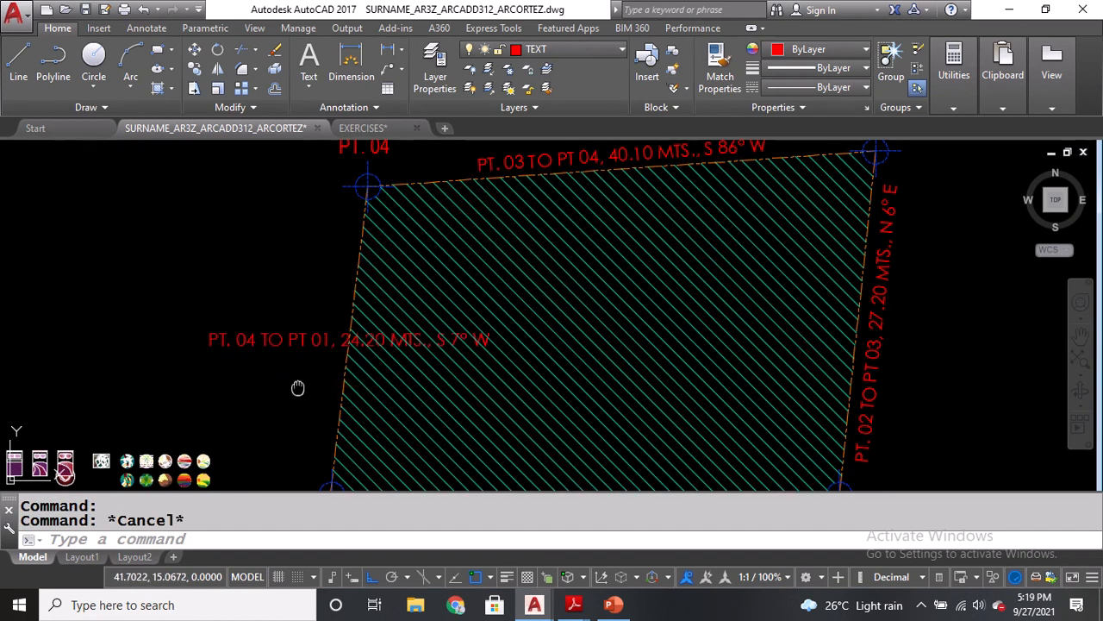
Measure the distance and angle of the left boundary line from PT. 01 to PT. 04.
{"action": "middle_click_drag", "start_coordinate": [296, 387], "coordinate": [328, 318]}
{"action": "type", "text": "di"}
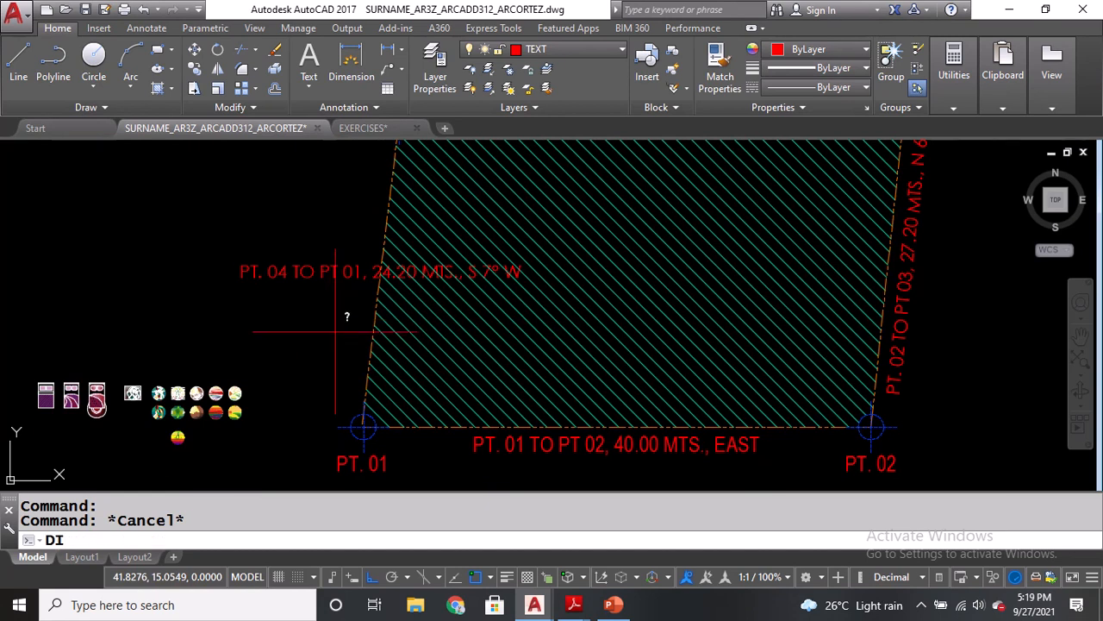
{"action": "key", "text": "Return"}
{"action": "middle_click_drag", "start_coordinate": [342, 351], "coordinate": [345, 400]}
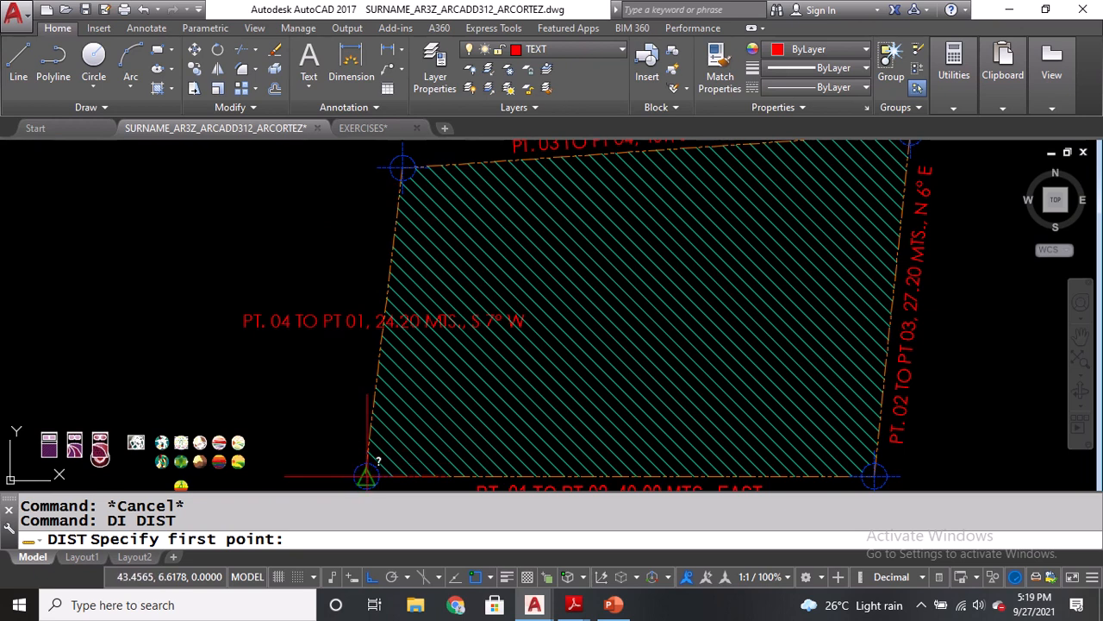
{"action": "left_click", "coordinate": [366, 473]}
{"action": "left_click", "coordinate": [402, 167]}
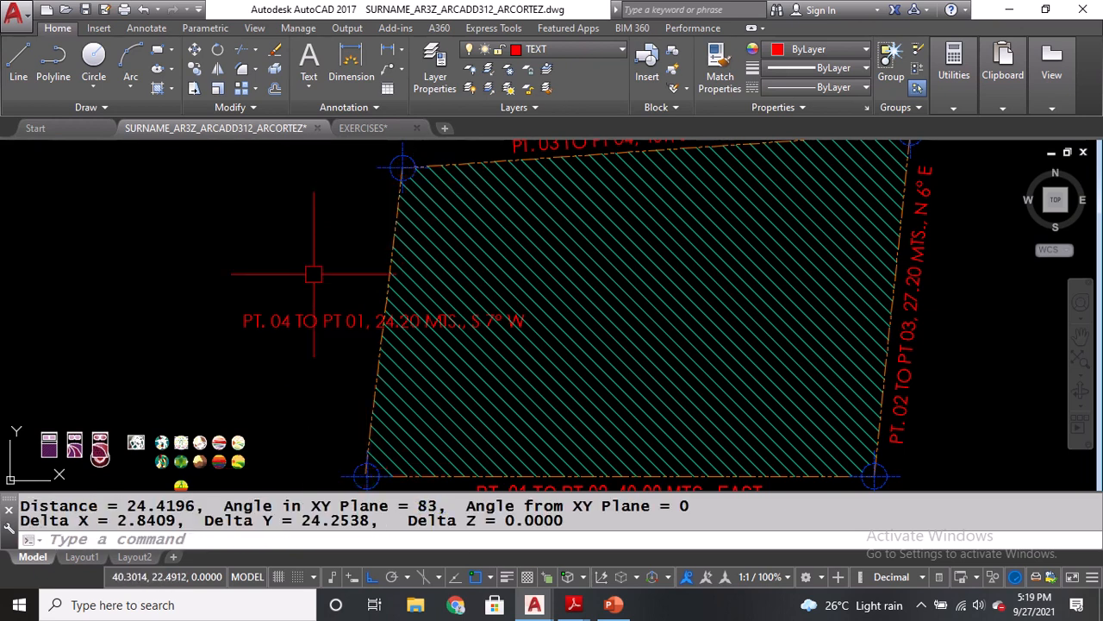
Set the left boundary label's rotation to 83 degrees so it follows its line.
{"action": "type", "text": "QP"}
{"action": "key", "text": "Return"}
{"action": "left_click", "coordinate": [344, 321]}
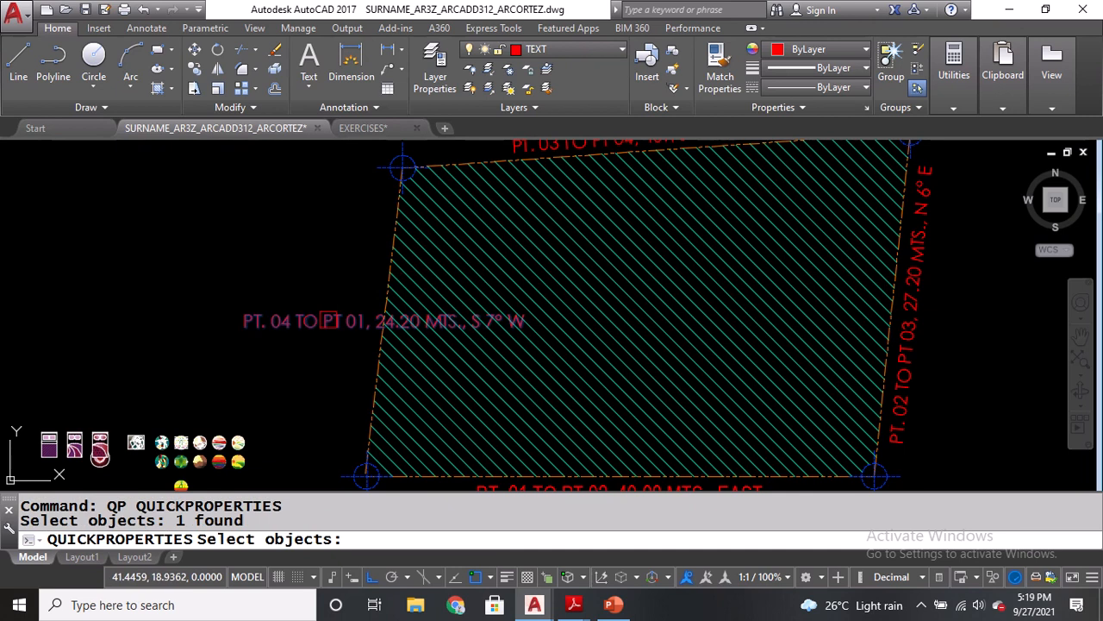
{"action": "key", "text": "Return"}
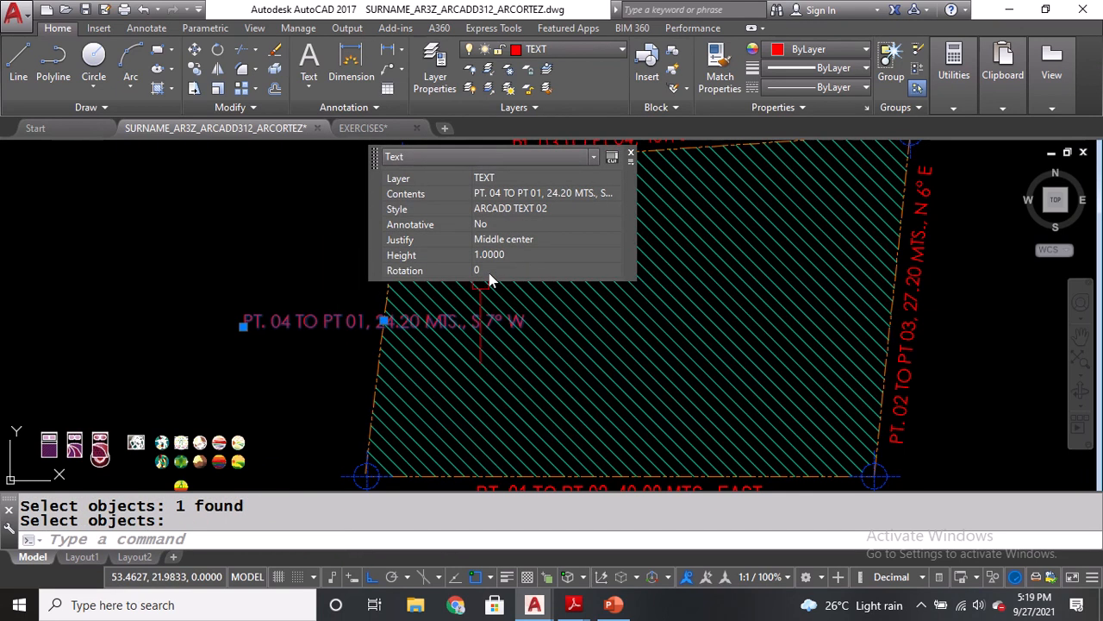
{"action": "left_click", "coordinate": [489, 271]}
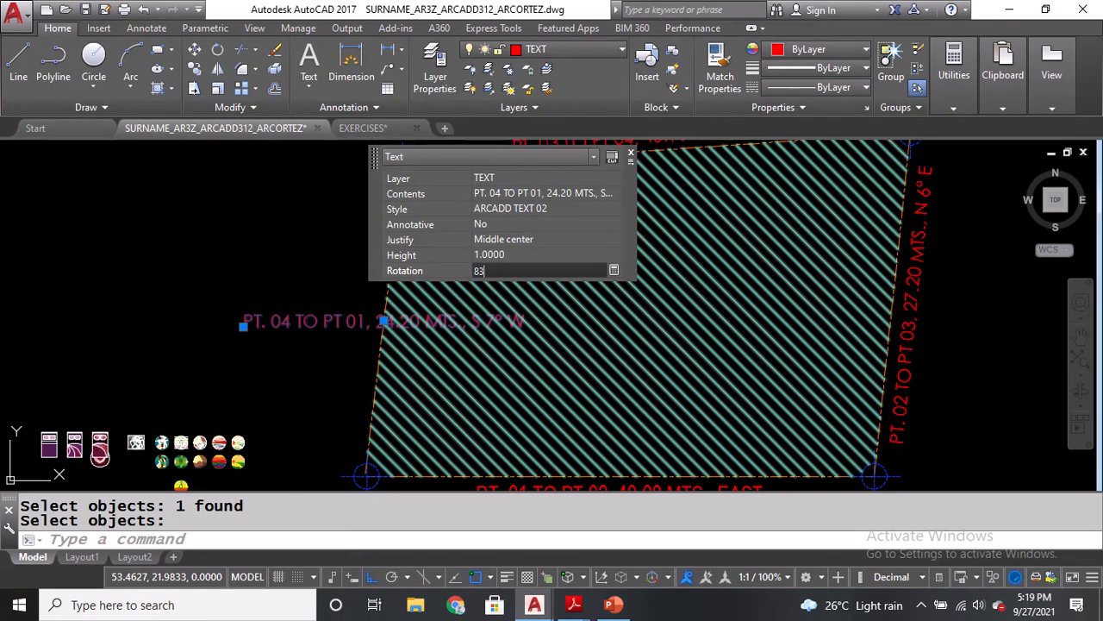
{"action": "type", "text": "83"}
{"action": "key", "text": "Return"}
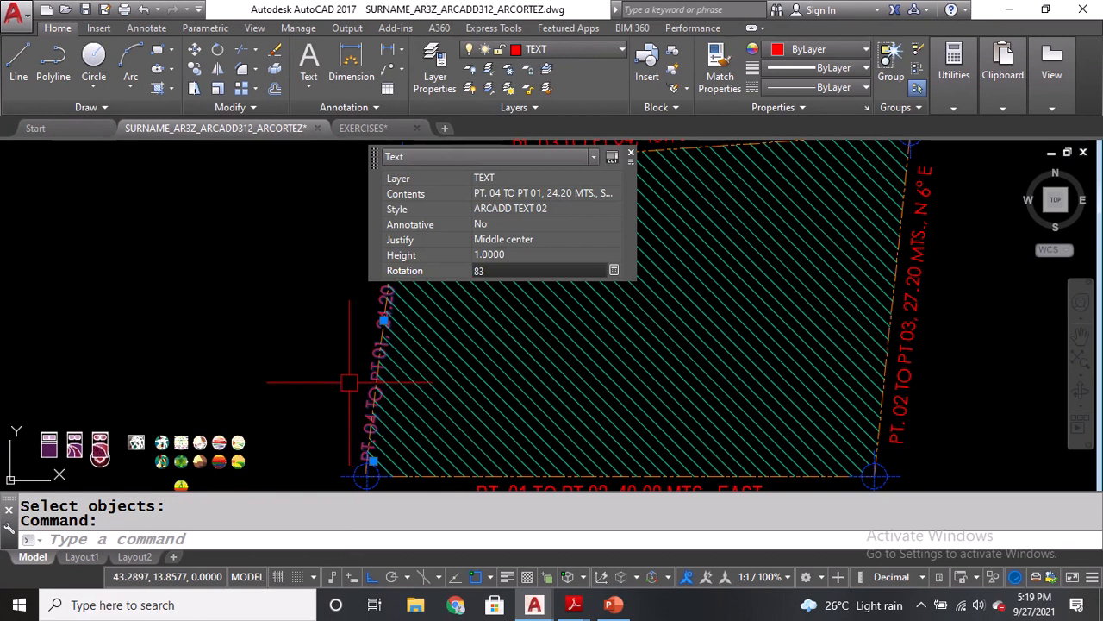
{"action": "key", "text": "Escape"}
{"action": "key", "text": "Escape"}
Move the left boundary label horizontally about 1 unit to the outside of its line and save the drawing.
{"action": "left_click", "coordinate": [382, 315]}
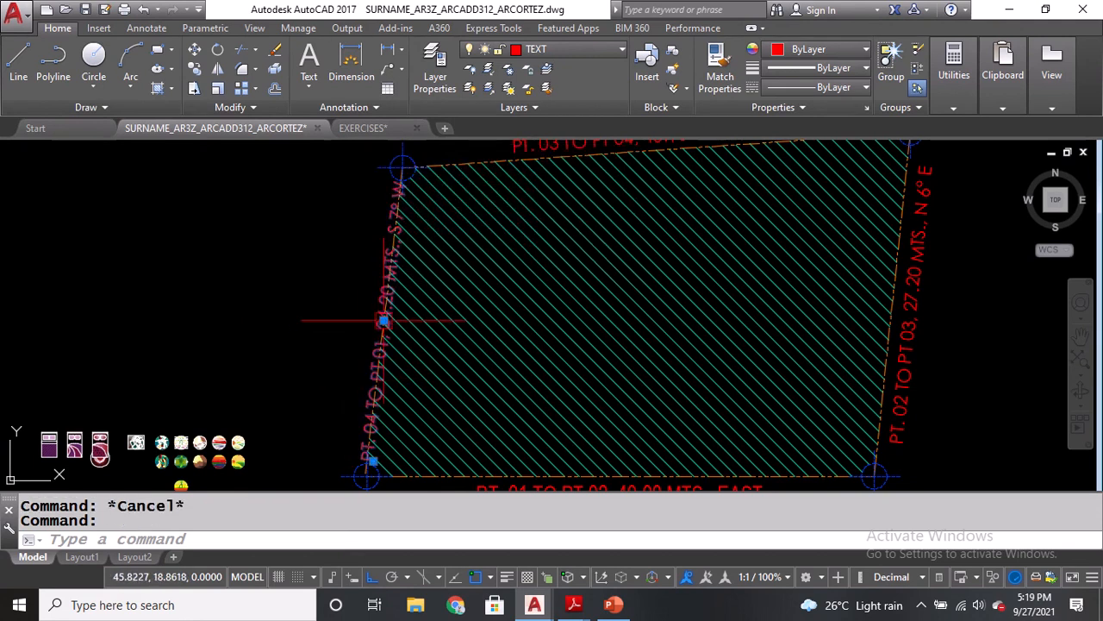
{"action": "left_click", "coordinate": [382, 316]}
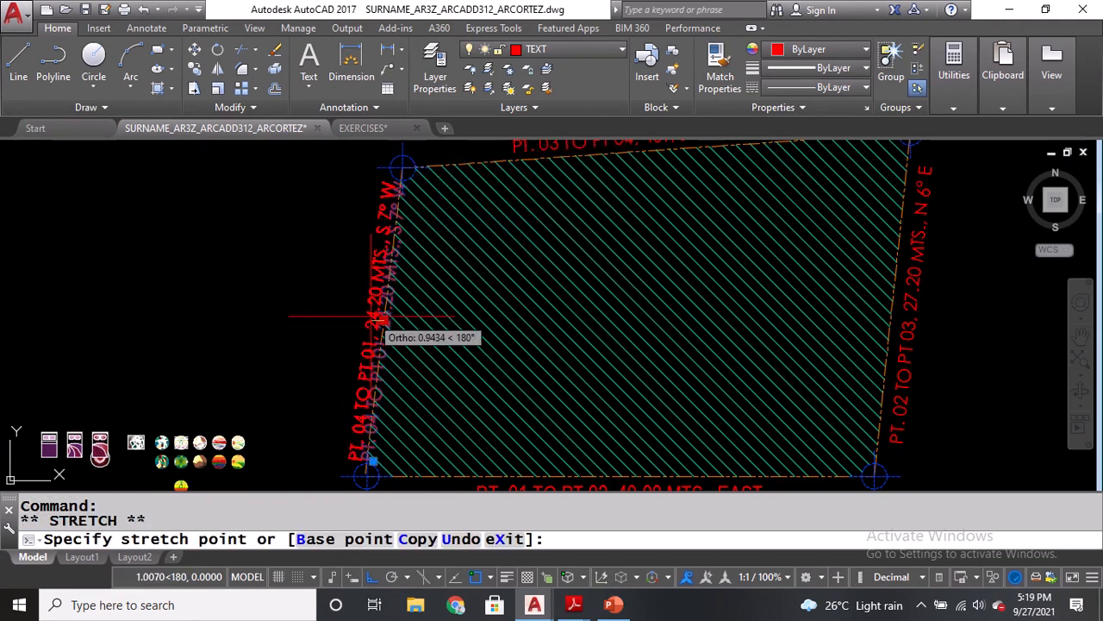
{"action": "key", "text": "Escape"}
{"action": "key", "text": "Escape"}
{"action": "scroll", "coordinate": [302, 360], "scroll_direction": "down", "scroll_amount": 3}
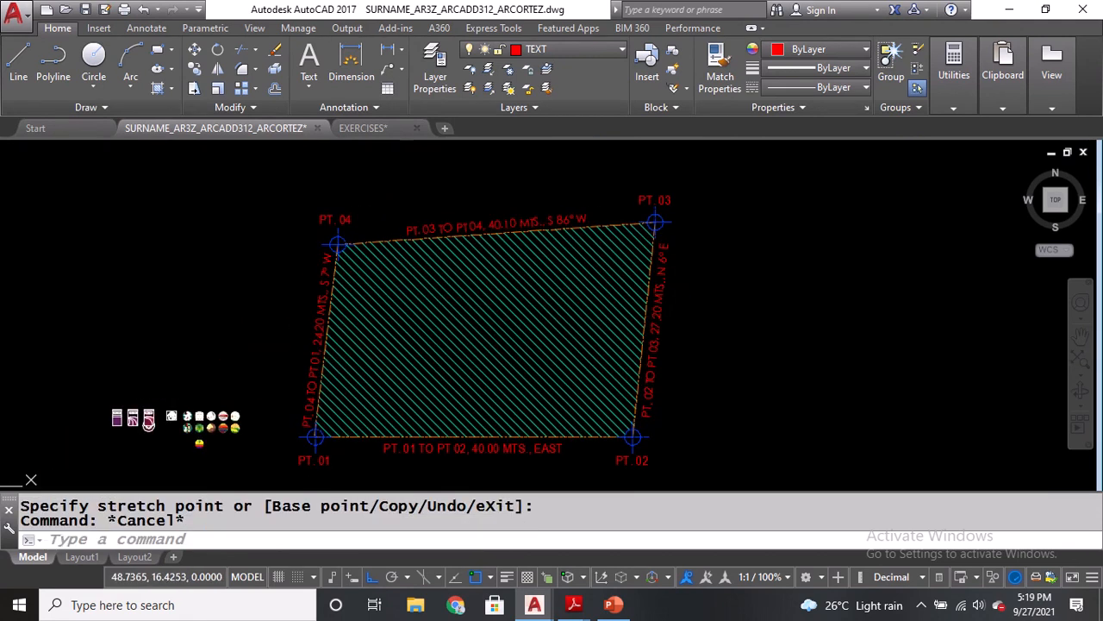
{"action": "key", "text": "ctrl+s"}
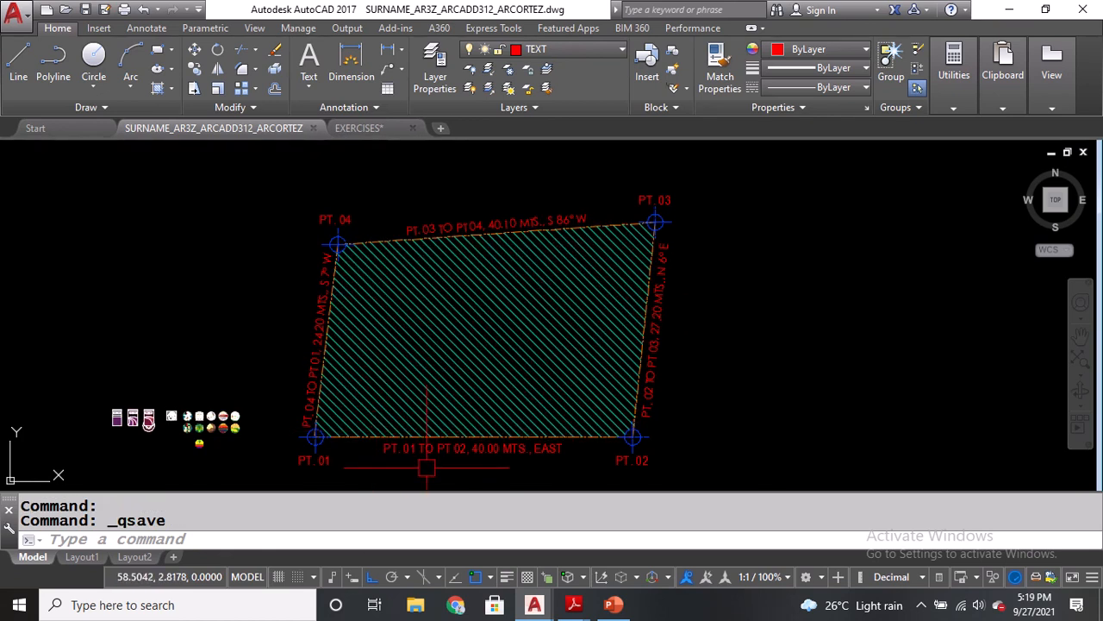
Copy the lower boundary label straight up into the middle of the hatched lot.
{"action": "type", "text": "co"}
{"action": "key", "text": "Return"}
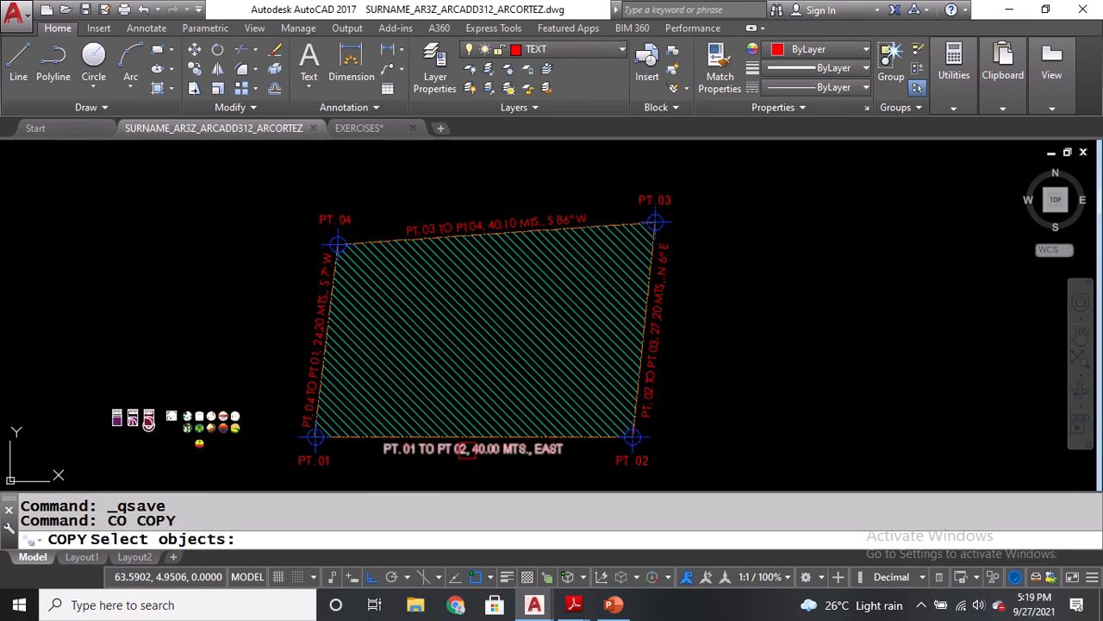
{"action": "left_click", "coordinate": [466, 449]}
{"action": "key", "text": "Return"}
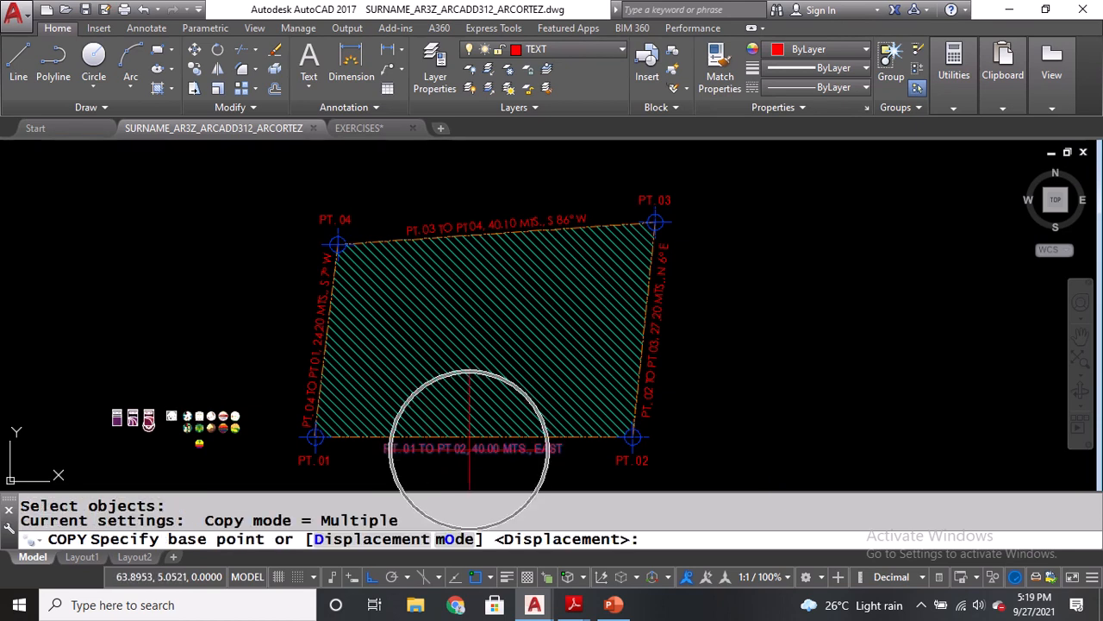
{"action": "left_click", "coordinate": [469, 449]}
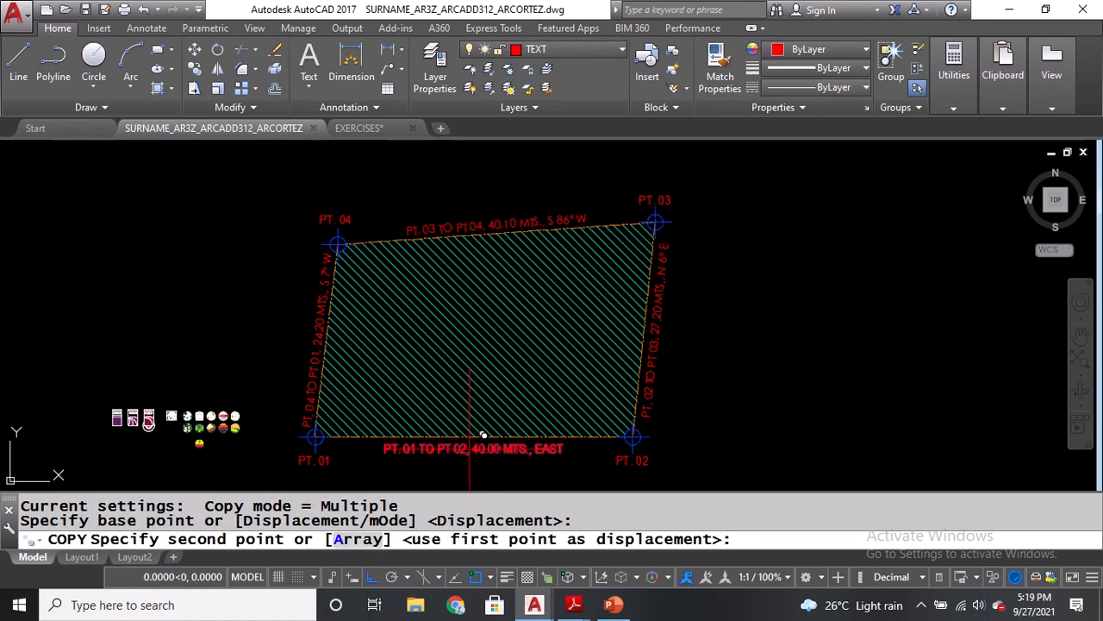
{"action": "left_click", "coordinate": [502, 328]}
{"action": "key", "text": "Return"}
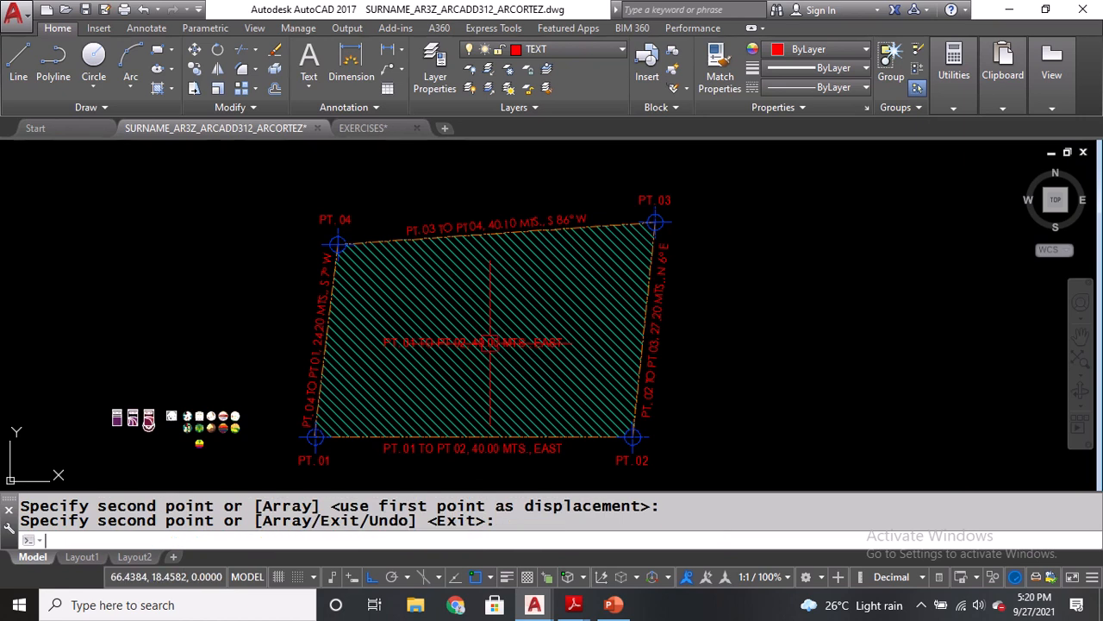
Move the copied label inside the lot by its middle grip to the midpoint between PT. 03 and PT. 01, using M2P.
{"action": "scroll", "coordinate": [467, 343], "scroll_direction": "up", "scroll_amount": 2}
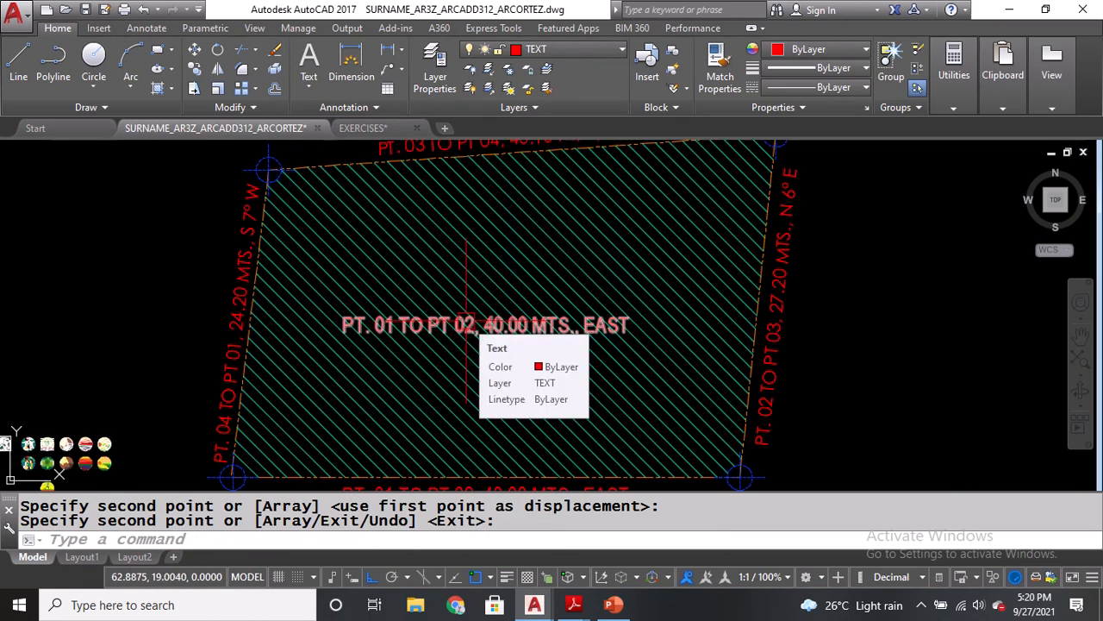
{"action": "left_click", "coordinate": [472, 326]}
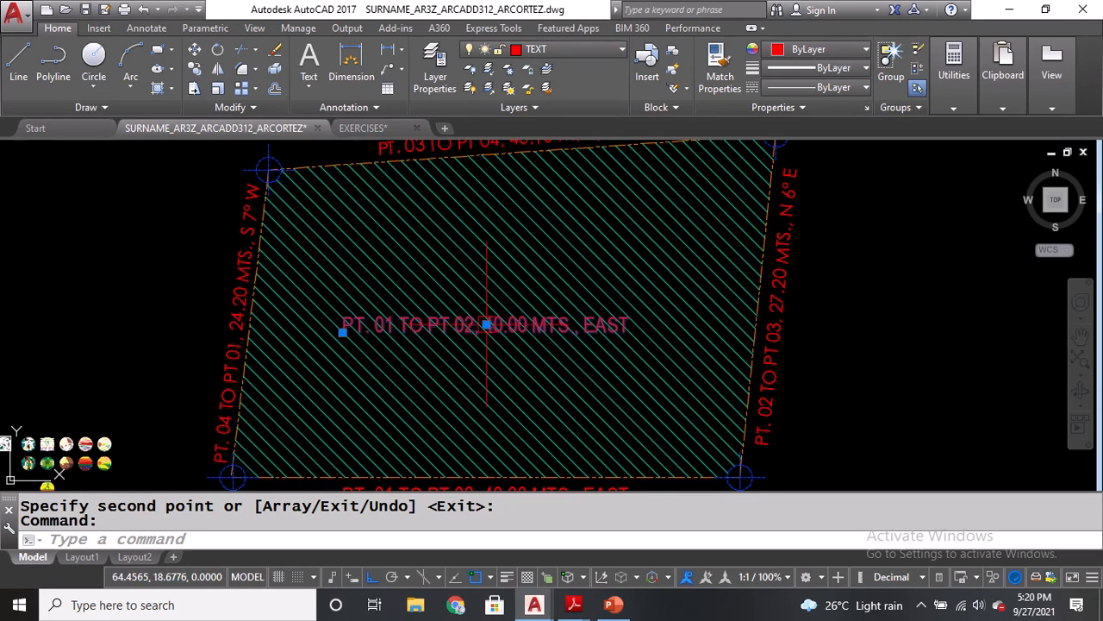
{"action": "left_click", "coordinate": [487, 324]}
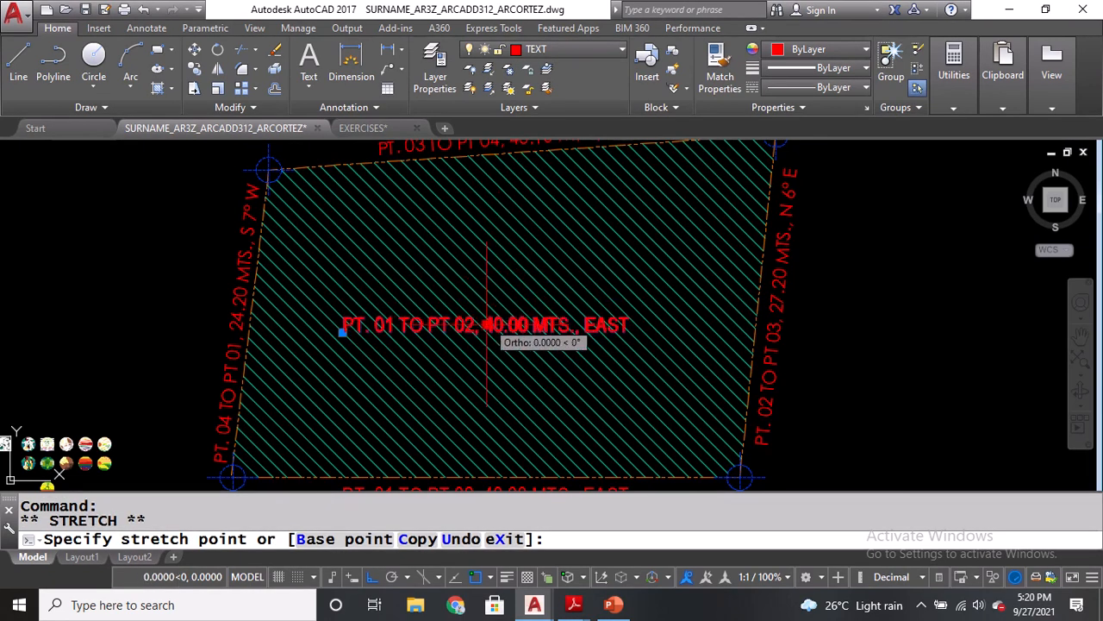
{"action": "scroll", "coordinate": [487, 324], "scroll_direction": "down", "scroll_amount": 2}
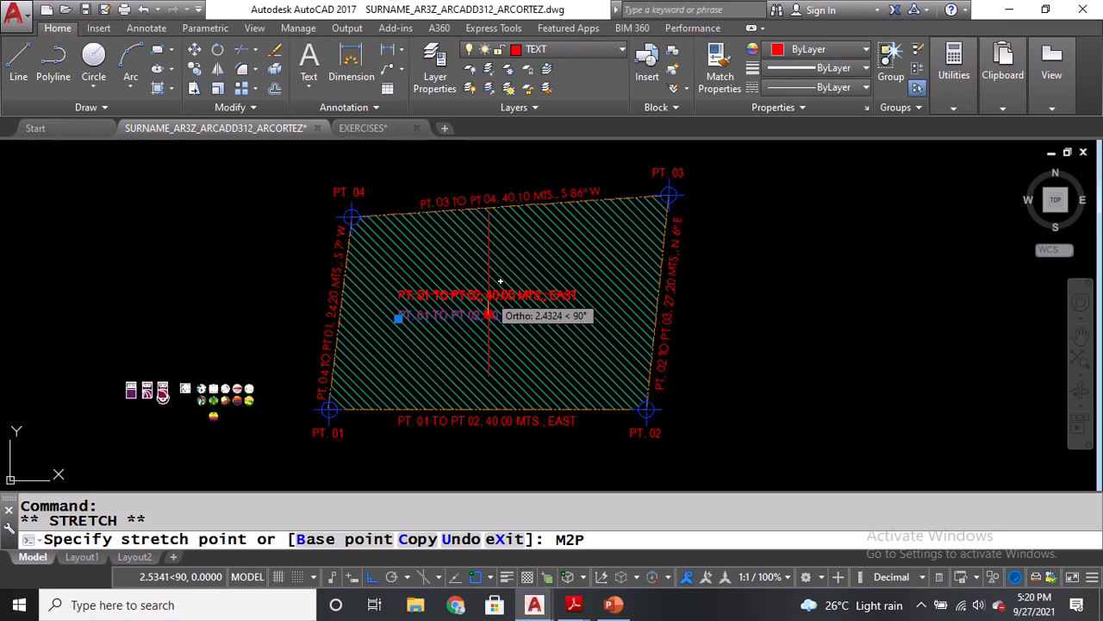
{"action": "key", "text": "Return"}
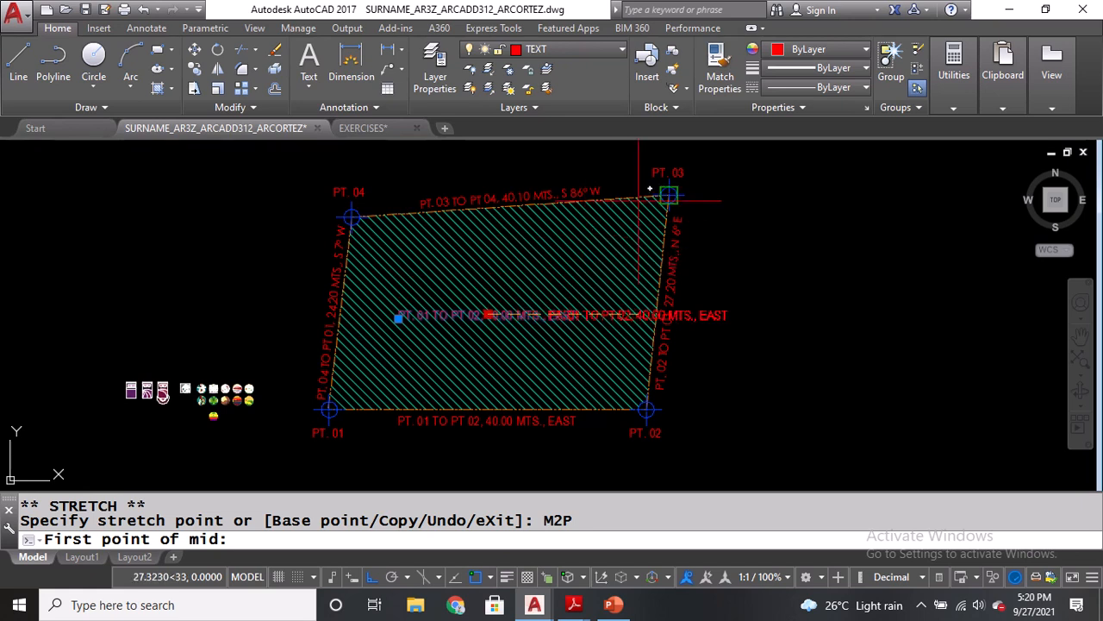
{"action": "scroll", "coordinate": [660, 189], "scroll_direction": "up", "scroll_amount": 2}
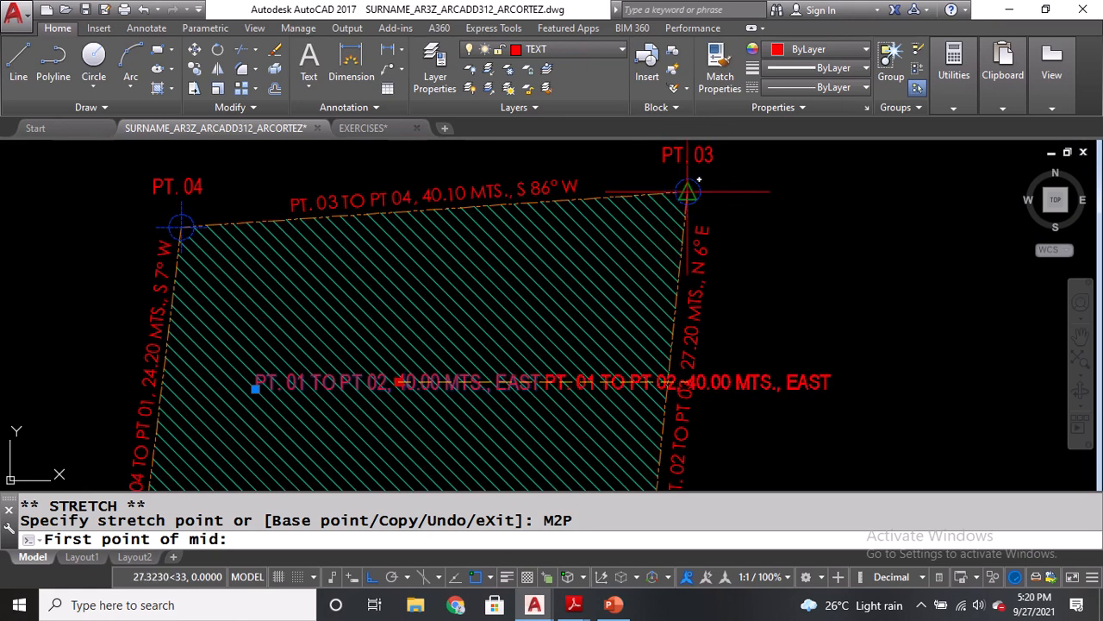
{"action": "left_click", "coordinate": [687, 189]}
{"action": "middle_click_drag", "start_coordinate": [468, 343], "coordinate": [524, 232]}
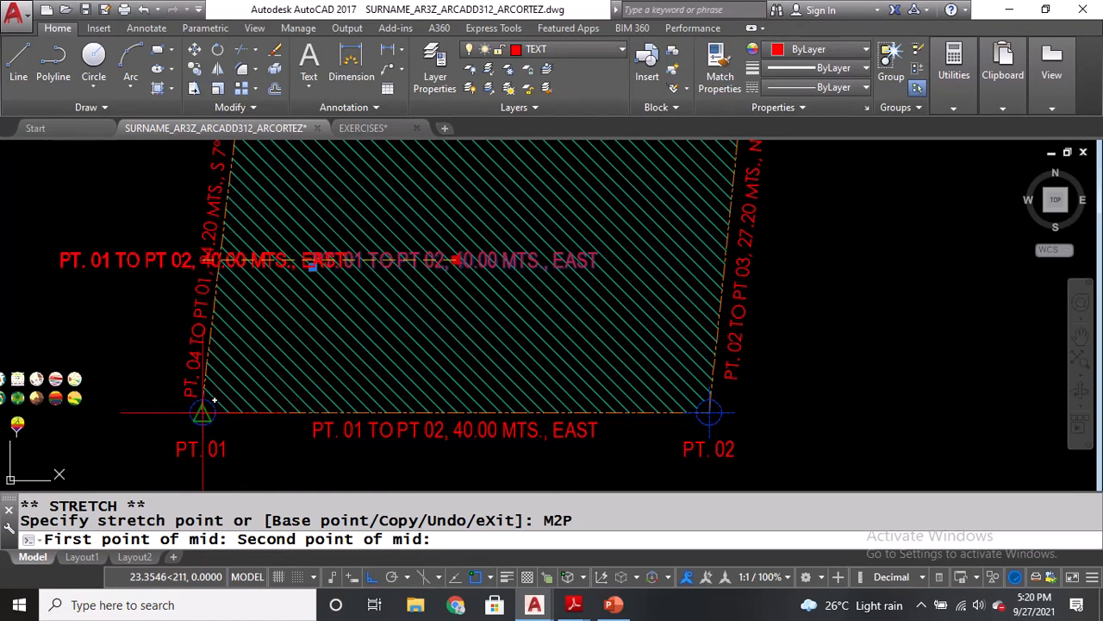
{"action": "left_click", "coordinate": [202, 414]}
{"action": "middle_click_drag", "start_coordinate": [582, 227], "coordinate": [612, 300]}
{"action": "scroll", "coordinate": [612, 300], "scroll_direction": "down", "scroll_amount": 3}
{"action": "scroll", "coordinate": [604, 297], "scroll_direction": "up", "scroll_amount": 3}
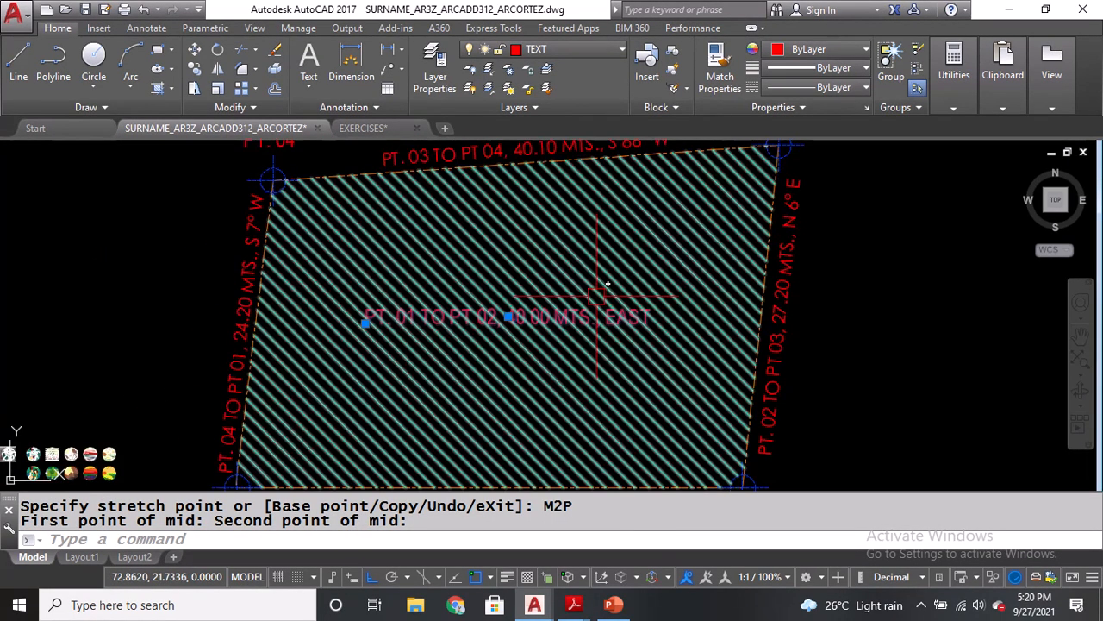
{"action": "scroll", "coordinate": [606, 285], "scroll_direction": "down", "scroll_amount": 3}
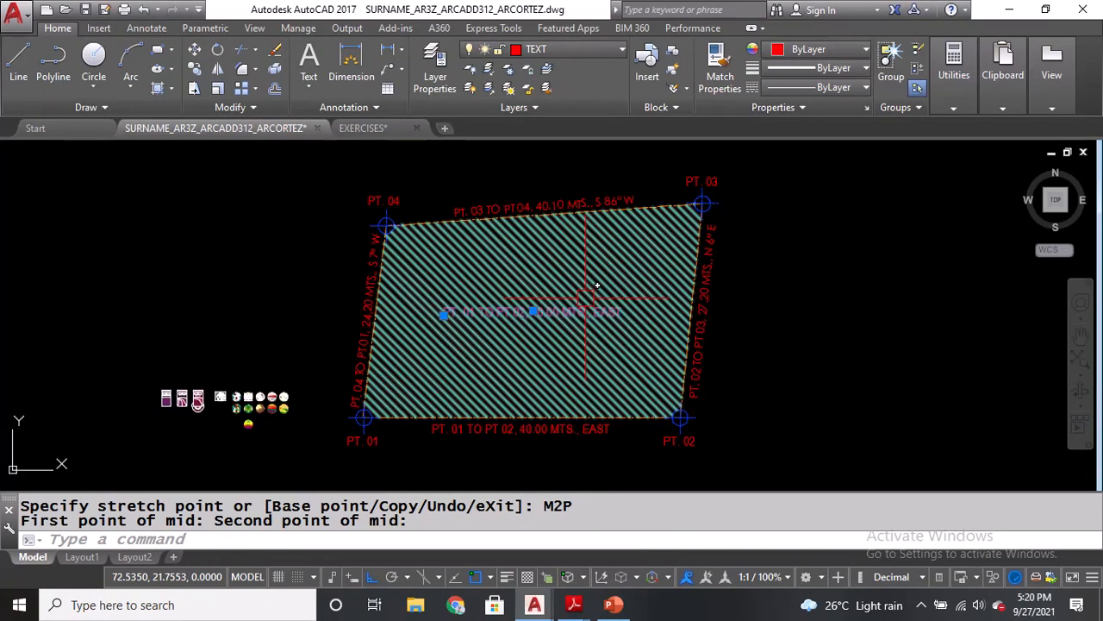
{"action": "key", "text": "Escape"}
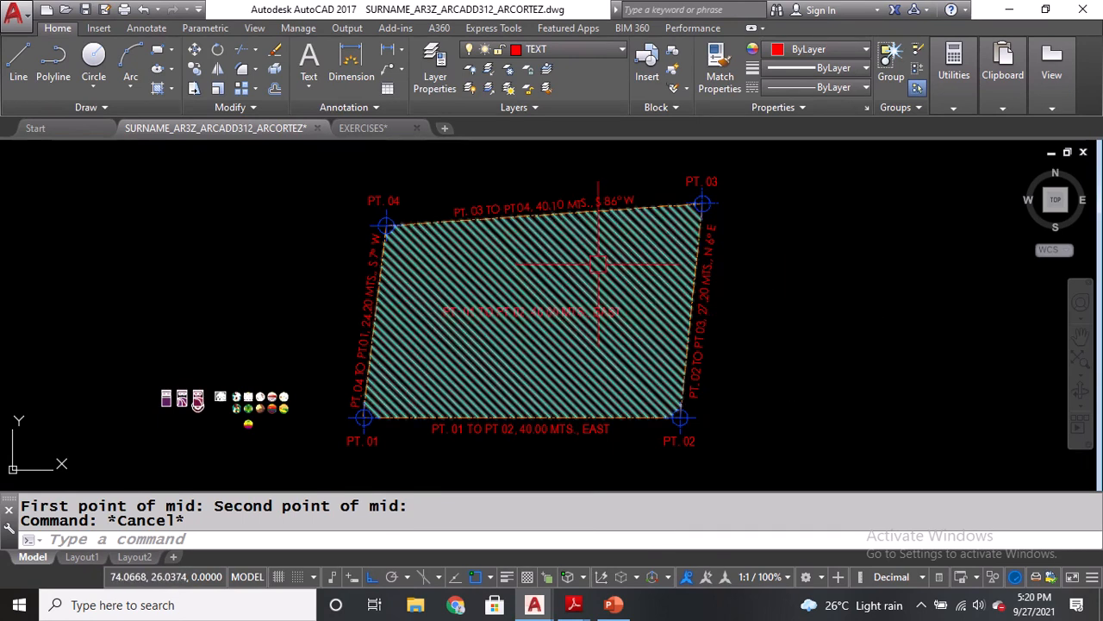
Turn off the HATCH layer to hide the lot's hatching.
{"action": "mouse_move", "coordinate": [599, 264]}
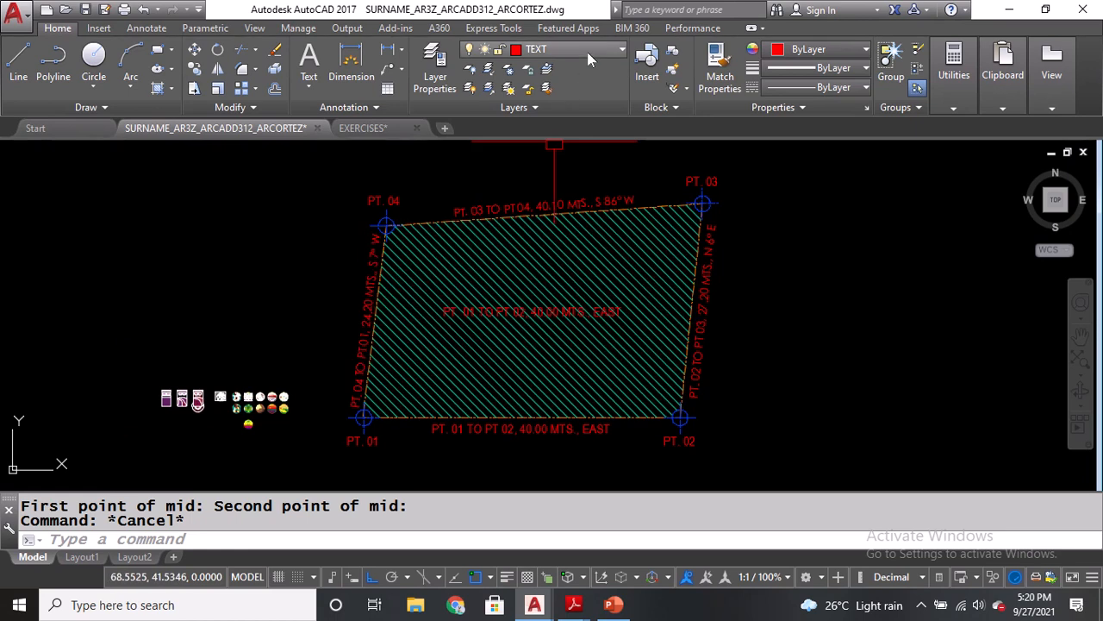
{"action": "left_click", "coordinate": [587, 52]}
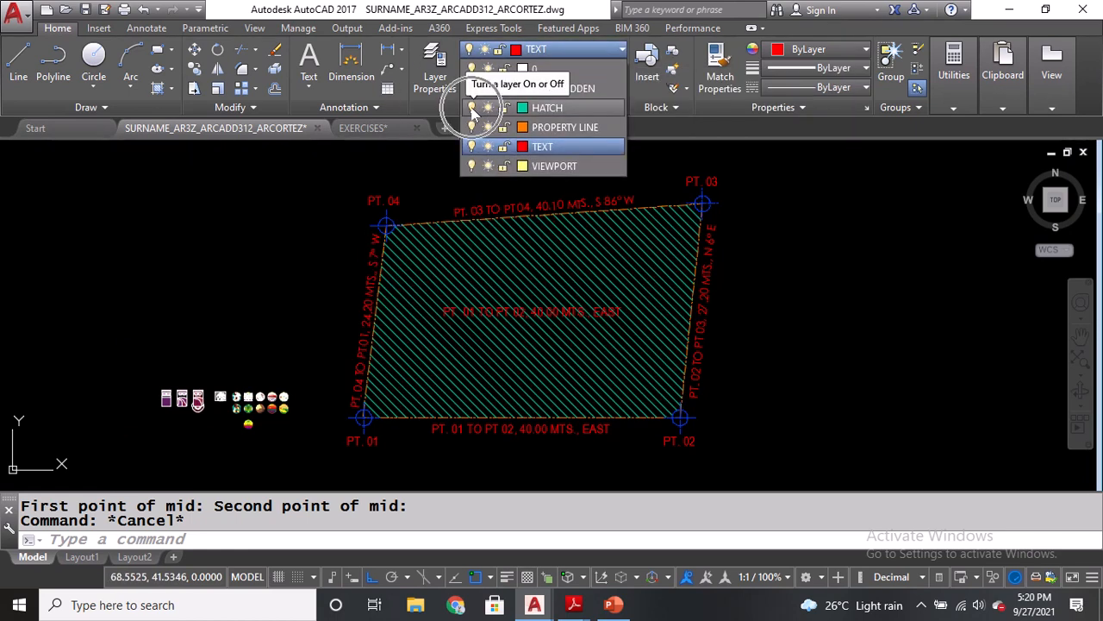
{"action": "left_click", "coordinate": [565, 52]}
{"action": "left_click", "coordinate": [560, 54]}
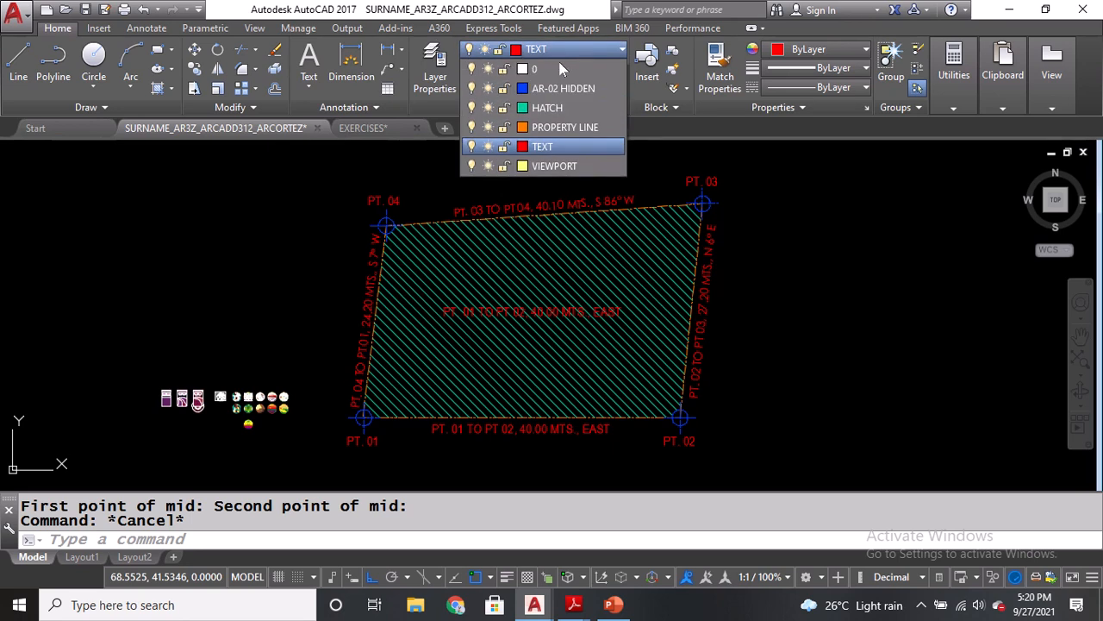
{"action": "left_click", "coordinate": [470, 109]}
{"action": "left_click", "coordinate": [263, 301]}
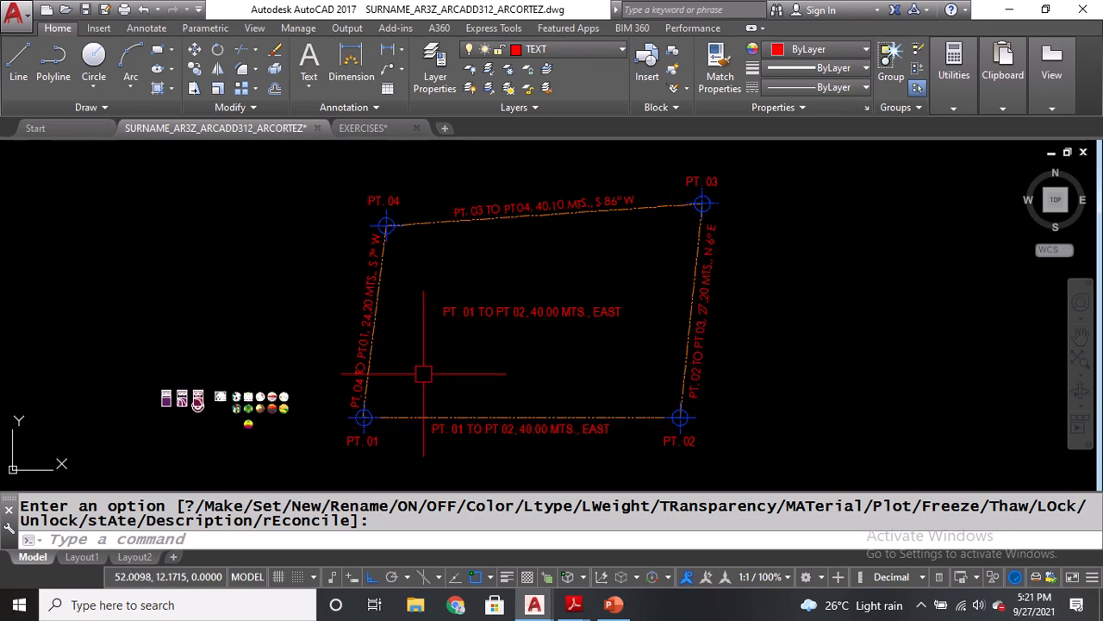
Measure the lot's area through its corners PT. 01, PT. 02, PT. 03 and PT. 04.
{"action": "type", "text": "AA"}
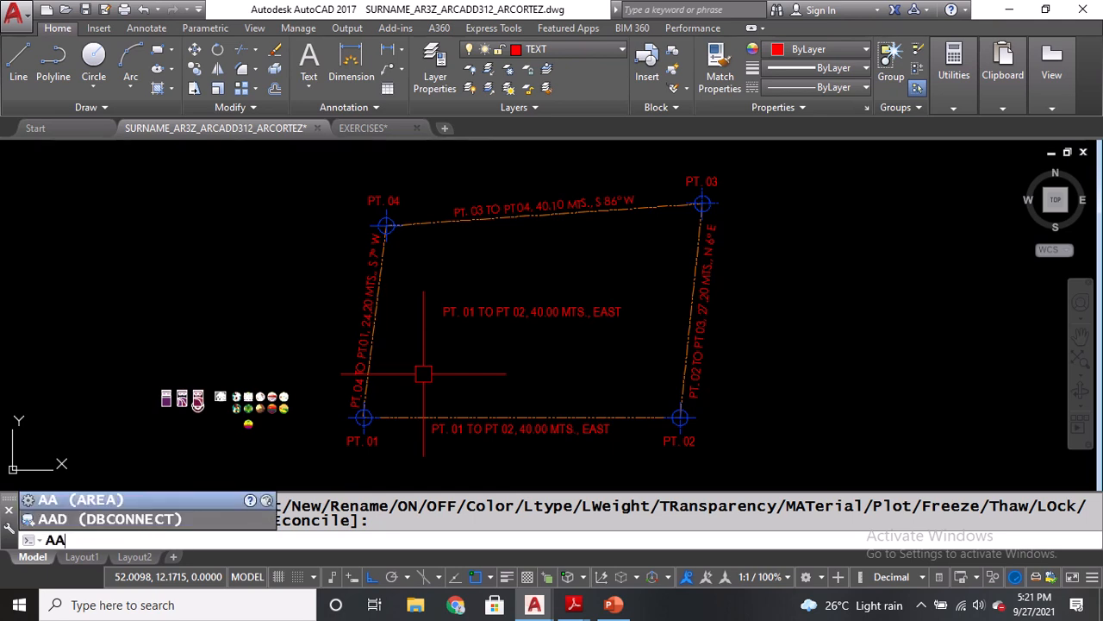
{"action": "key", "text": "Return"}
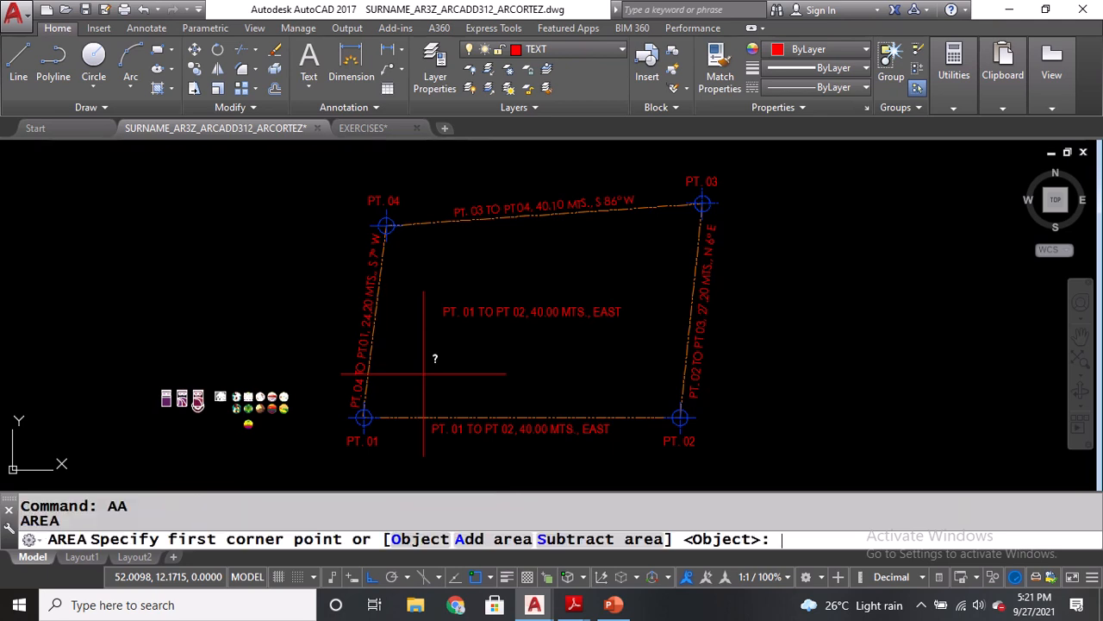
{"action": "scroll", "coordinate": [363, 418], "scroll_direction": "up", "scroll_amount": 5}
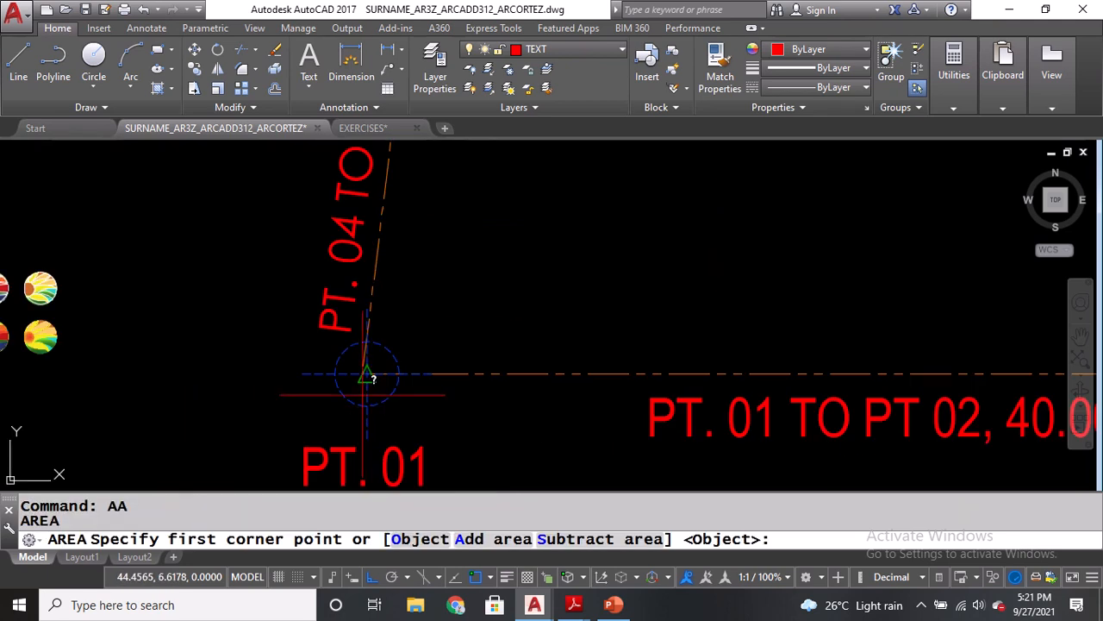
{"action": "left_click", "coordinate": [366, 375]}
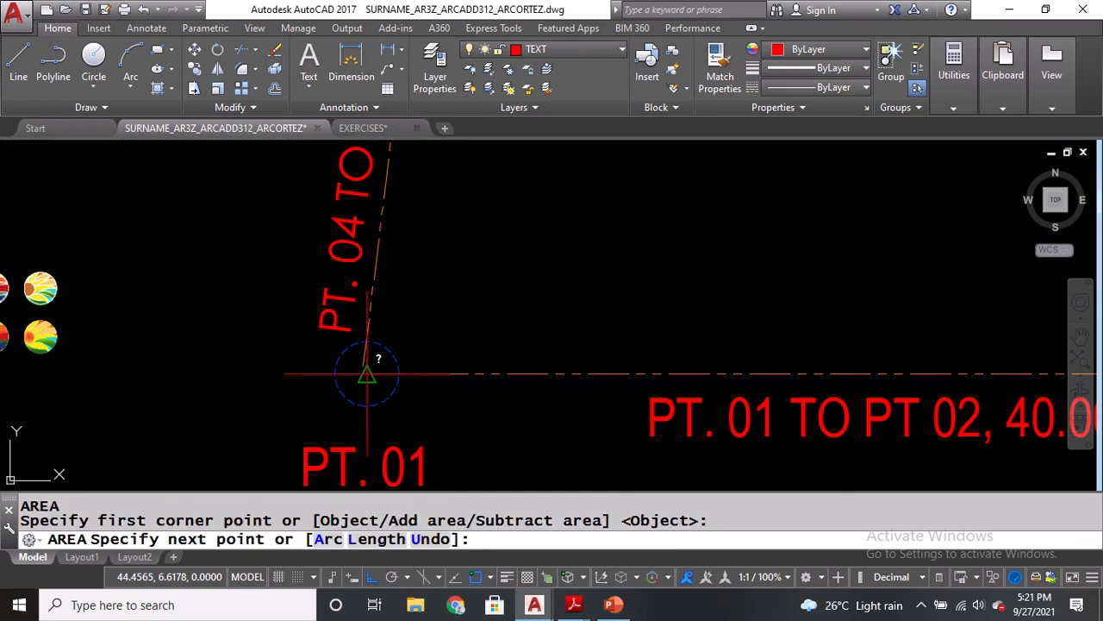
{"action": "scroll", "coordinate": [367, 375], "scroll_direction": "down", "scroll_amount": 3}
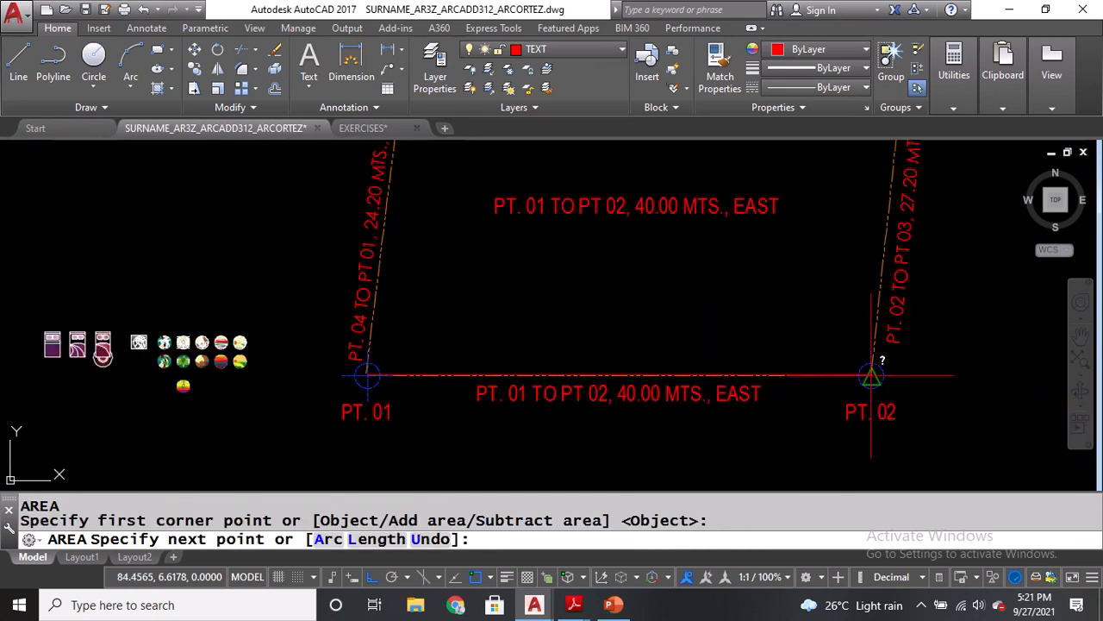
{"action": "left_click", "coordinate": [871, 375]}
{"action": "middle_click_drag", "start_coordinate": [903, 215], "coordinate": [903, 382]}
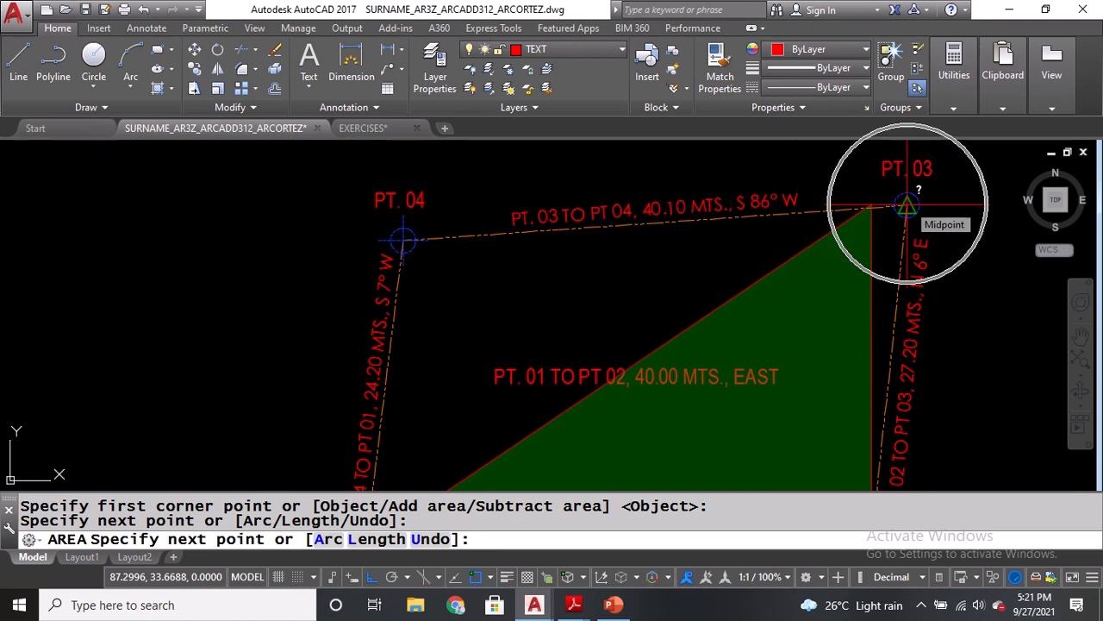
{"action": "left_click", "coordinate": [906, 205]}
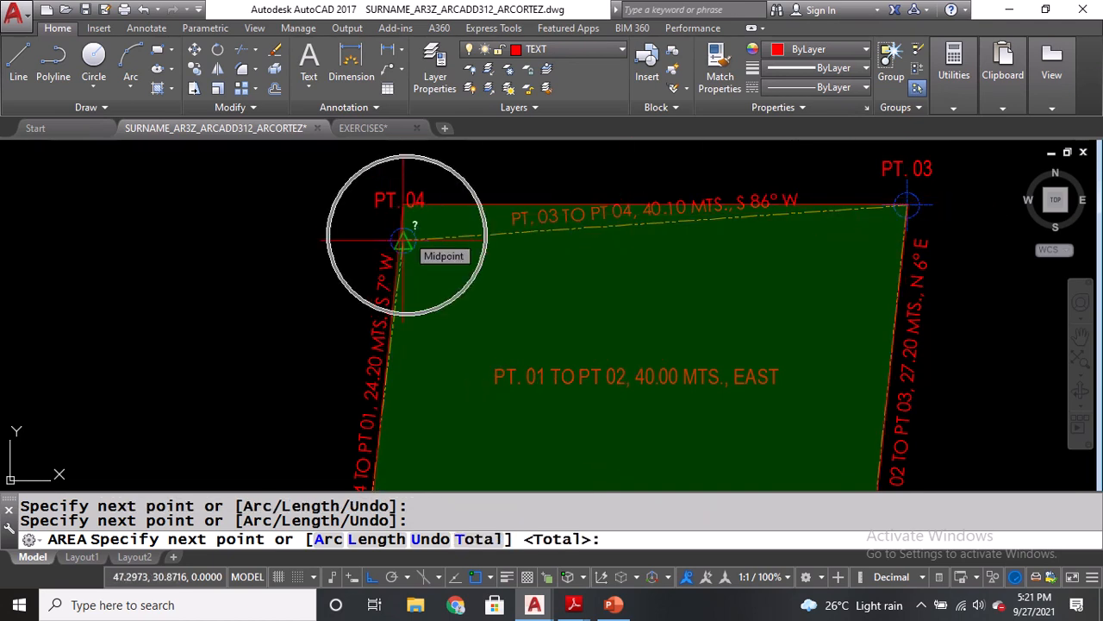
{"action": "left_click", "coordinate": [402, 239]}
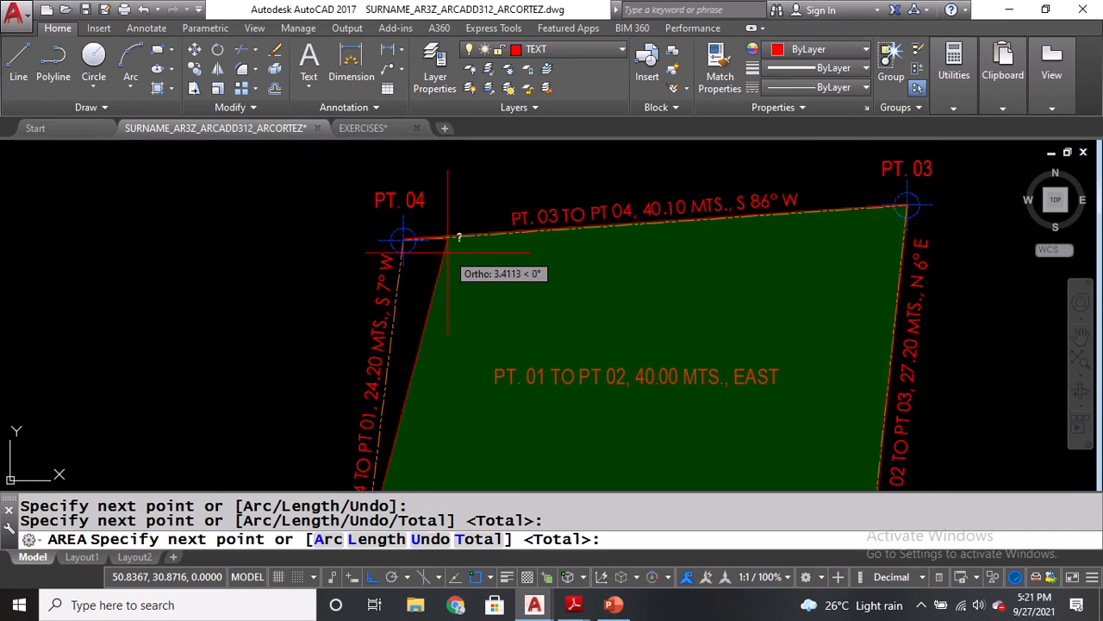
{"action": "key", "text": "Return"}
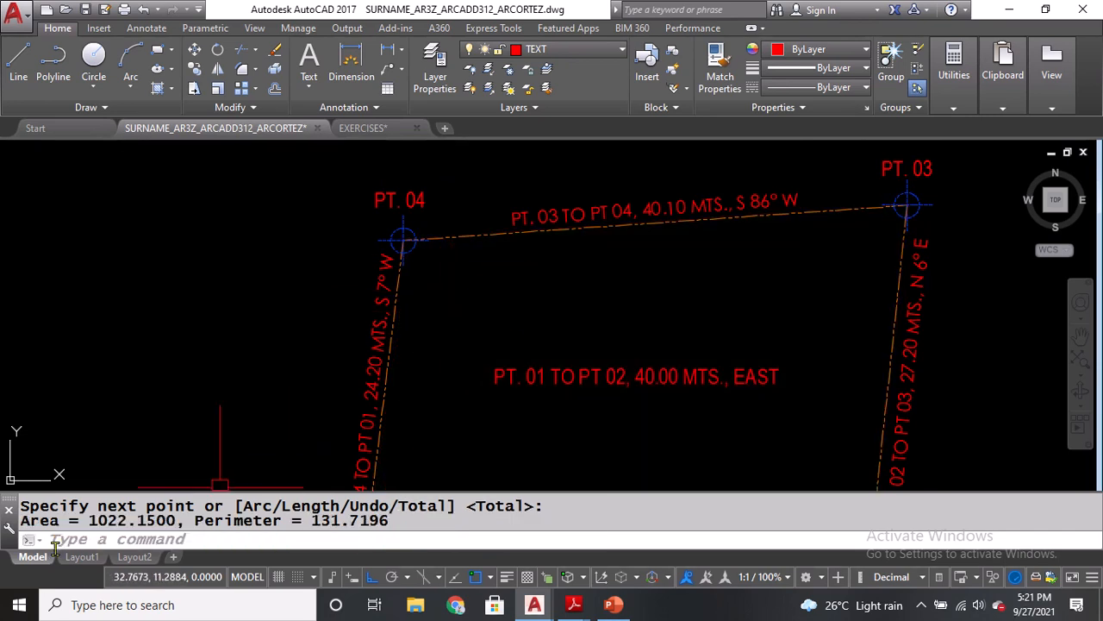
Replace the inner label's text with the copied area result plus unit, "Area = 1022.1500 SQ. MT.", and save the drawing.
{"action": "left_click_drag", "start_coordinate": [26, 520], "coordinate": [158, 521]}
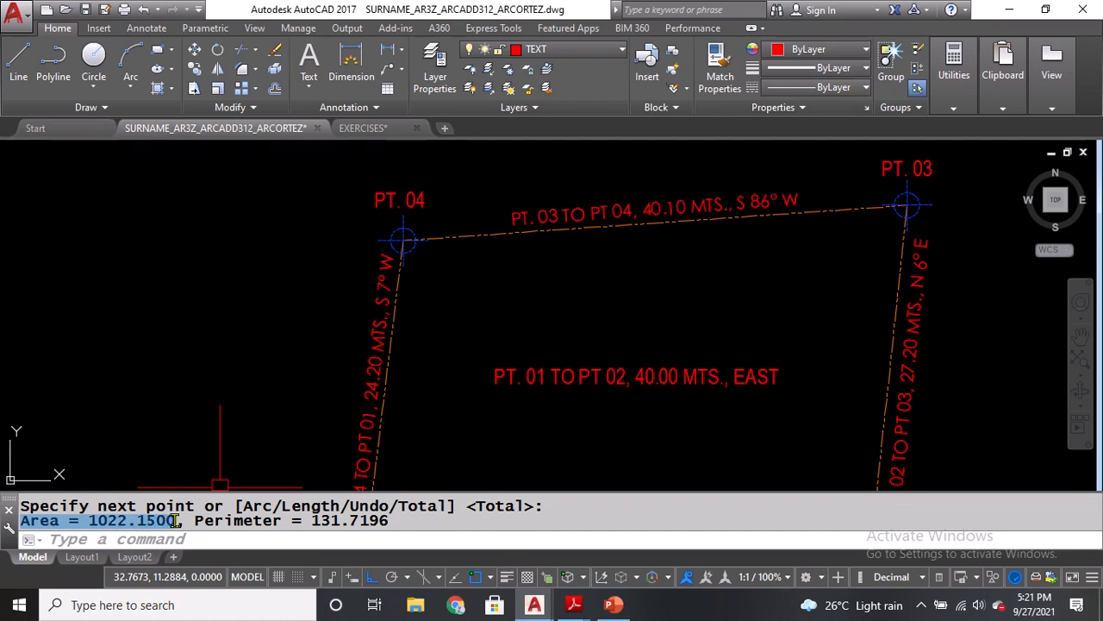
{"action": "left_click_drag", "start_coordinate": [176, 521], "coordinate": [176, 520]}
{"action": "key", "text": "ctrl+c"}
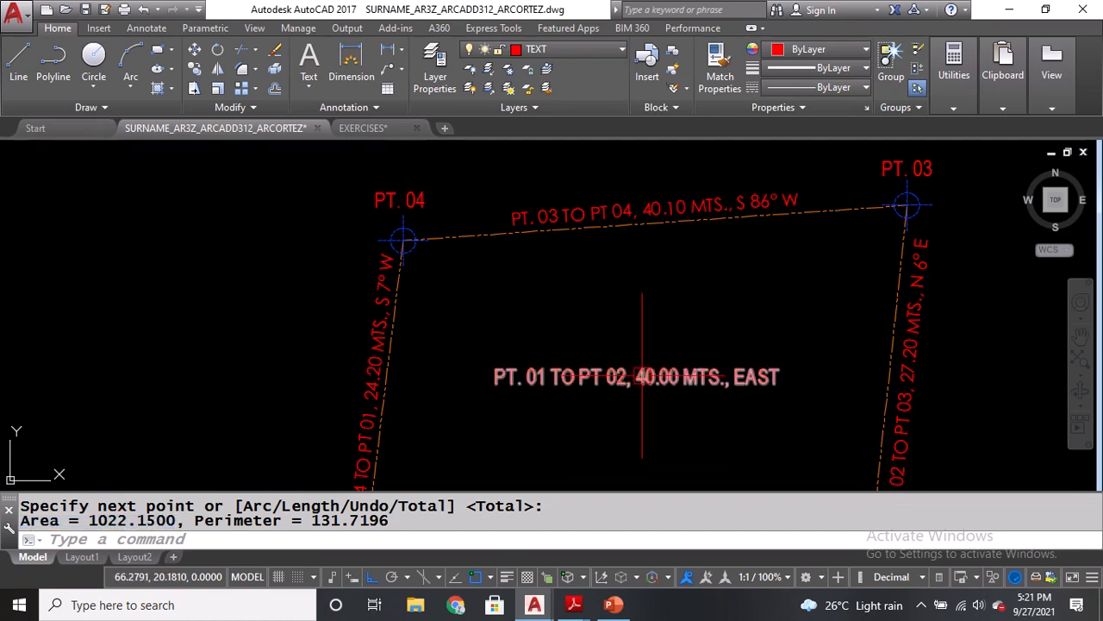
{"action": "double_click", "coordinate": [642, 376]}
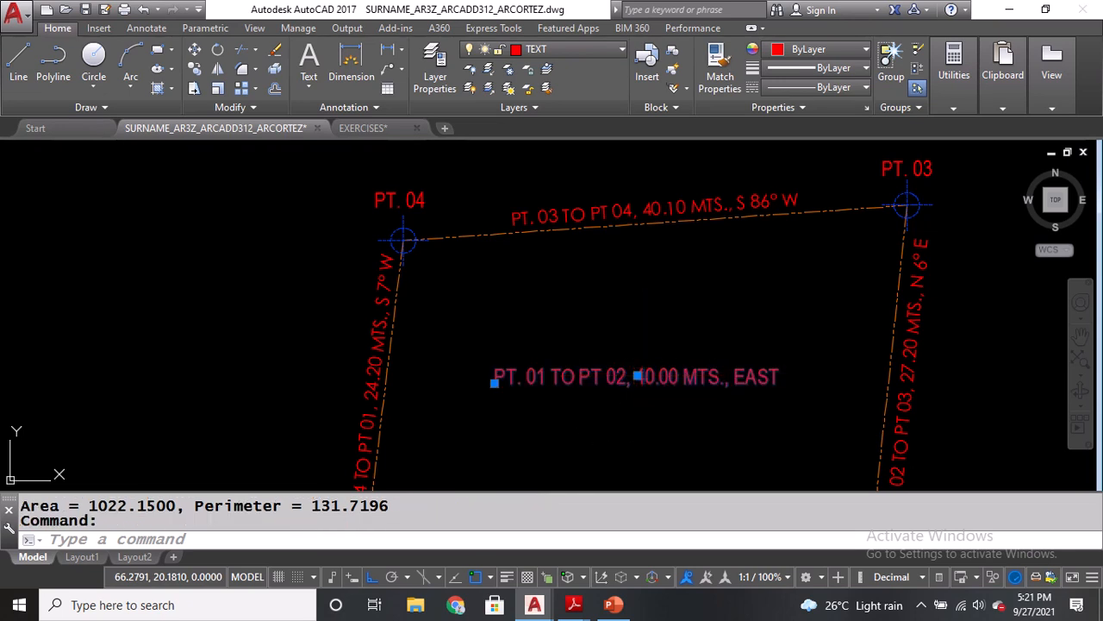
{"action": "key", "text": "ctrl+v"}
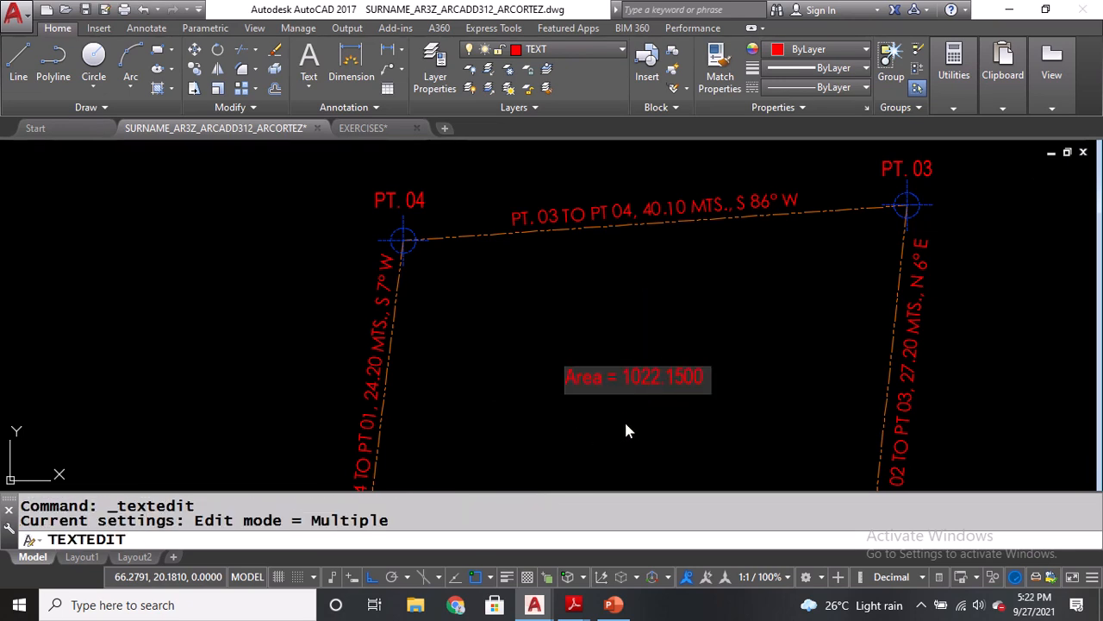
{"action": "type", "text": "SQ. MT."}
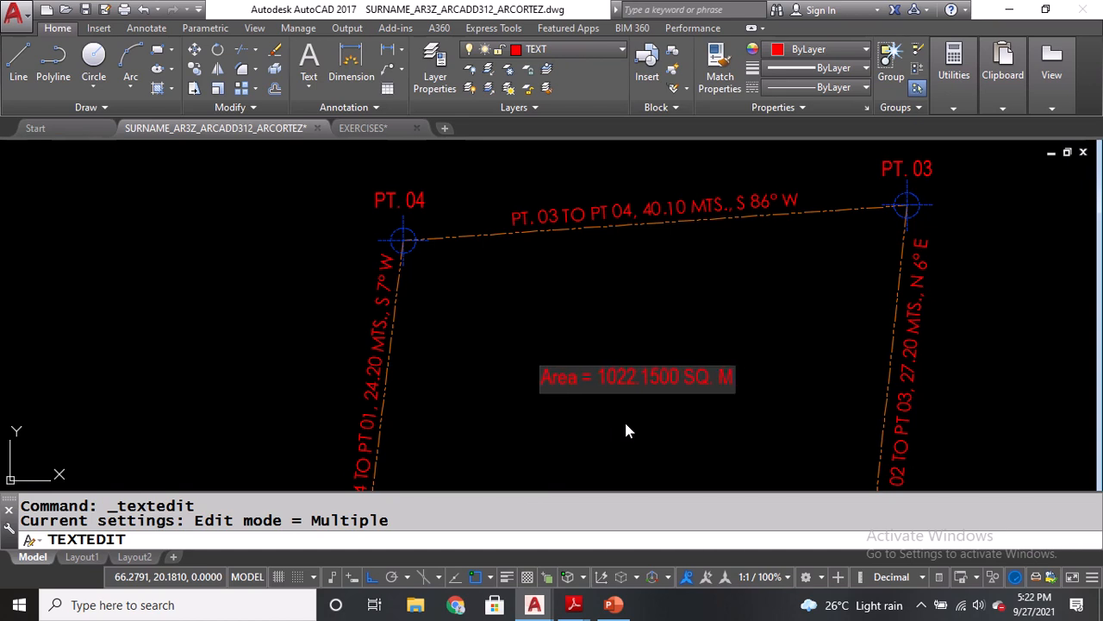
{"action": "key", "text": "Return"}
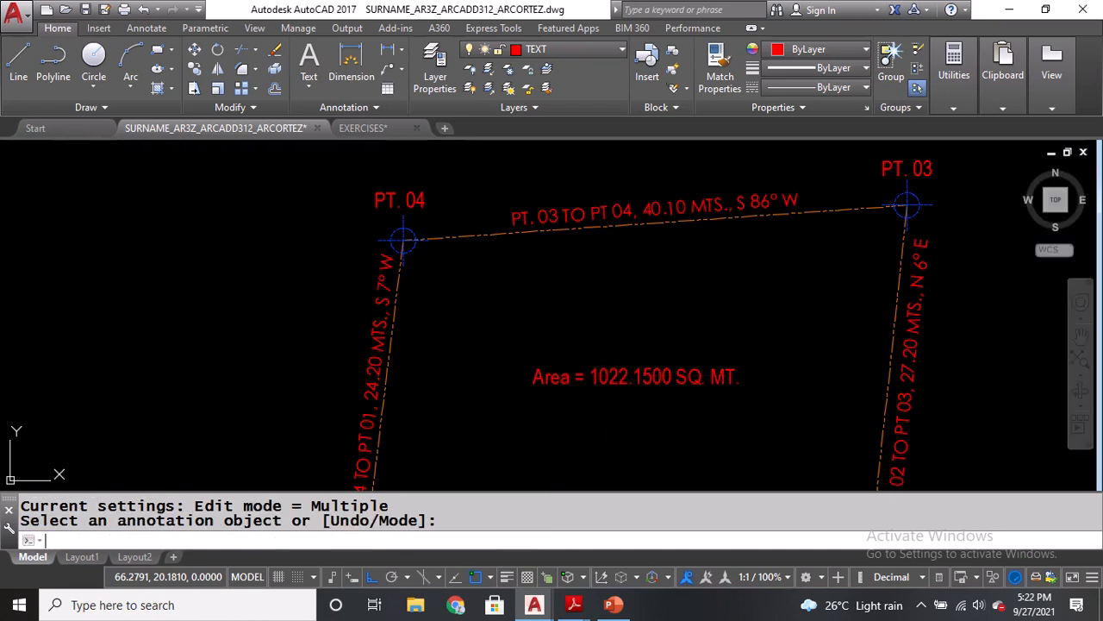
{"action": "key", "text": "Escape"}
{"action": "key", "text": "ctrl+s"}
Turn the HATCH layer back on to show the lot's hatching.
{"action": "scroll", "coordinate": [574, 347], "scroll_direction": "down", "scroll_amount": 2}
{"action": "middle_click_drag", "start_coordinate": [574, 347], "coordinate": [519, 285]}
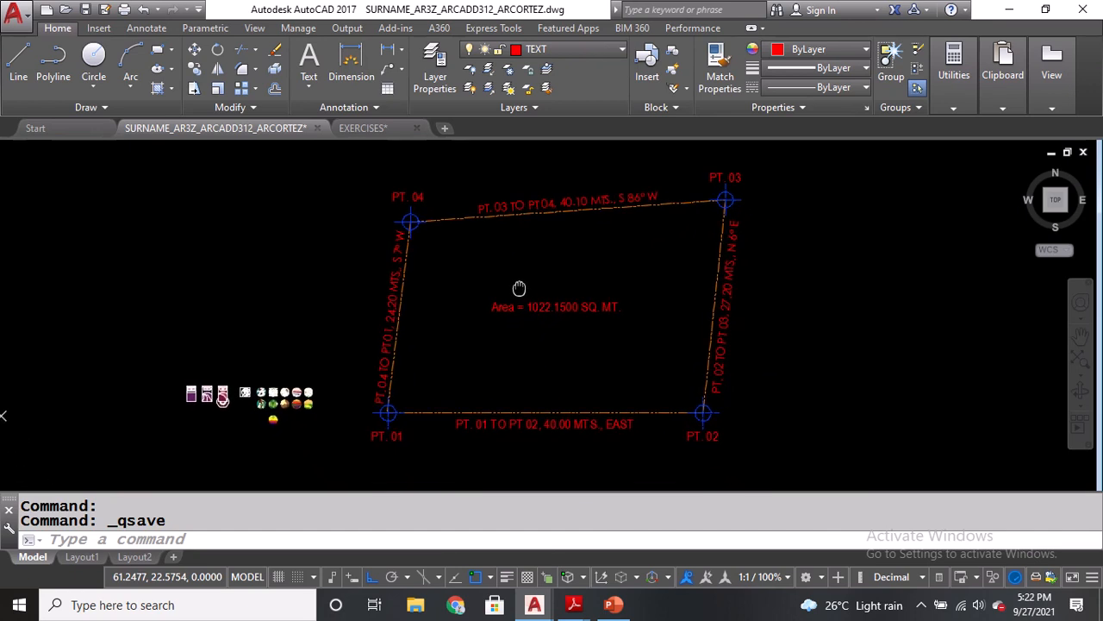
{"action": "left_click", "coordinate": [583, 50]}
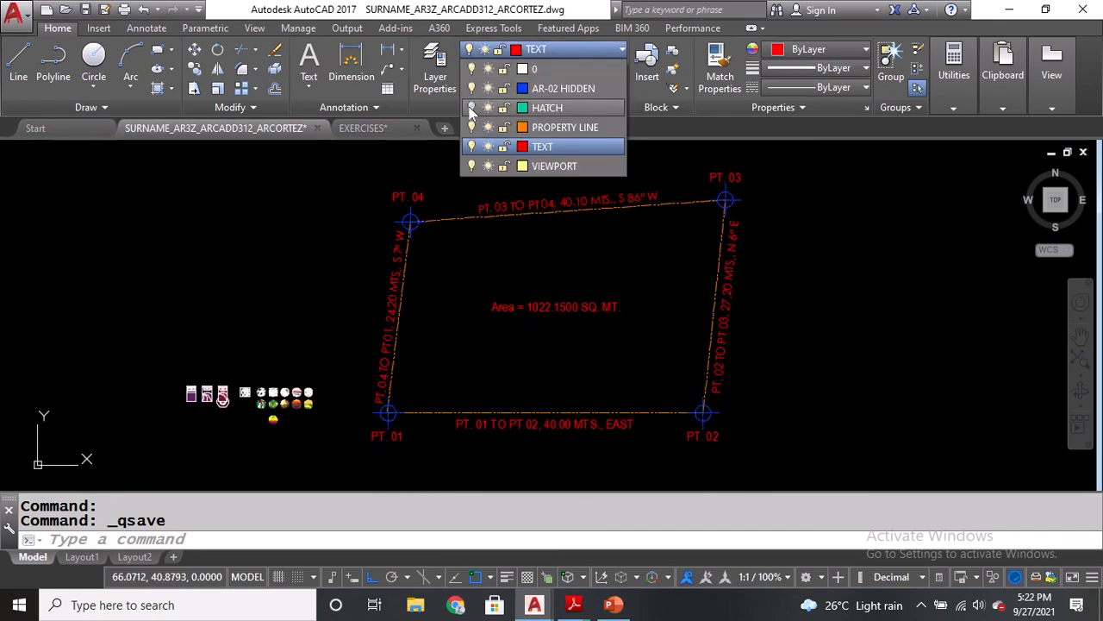
{"action": "left_click", "coordinate": [472, 107]}
{"action": "left_click", "coordinate": [312, 298]}
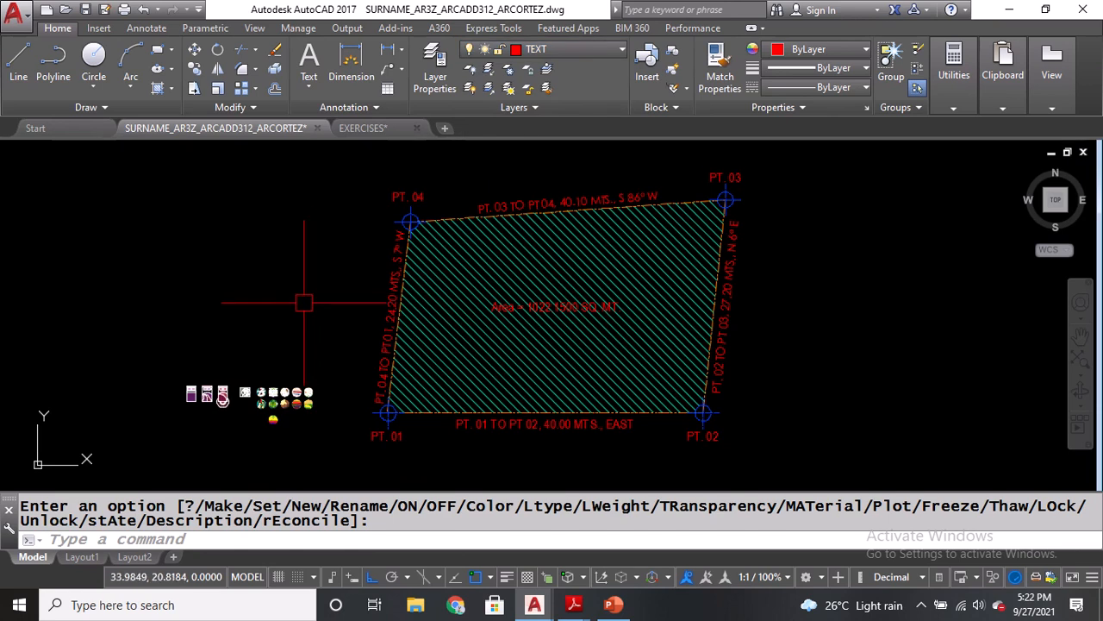